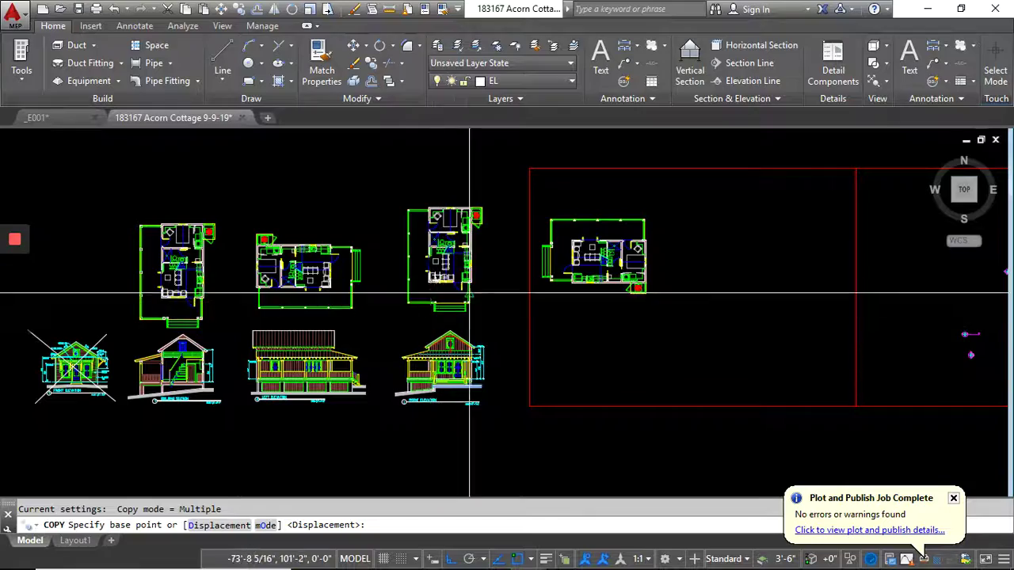
- Examine the front elevation and its title together with the floor plan aligned above it
scroll(452, 319, "up", 3)
scroll(509, 286, "down", 2)
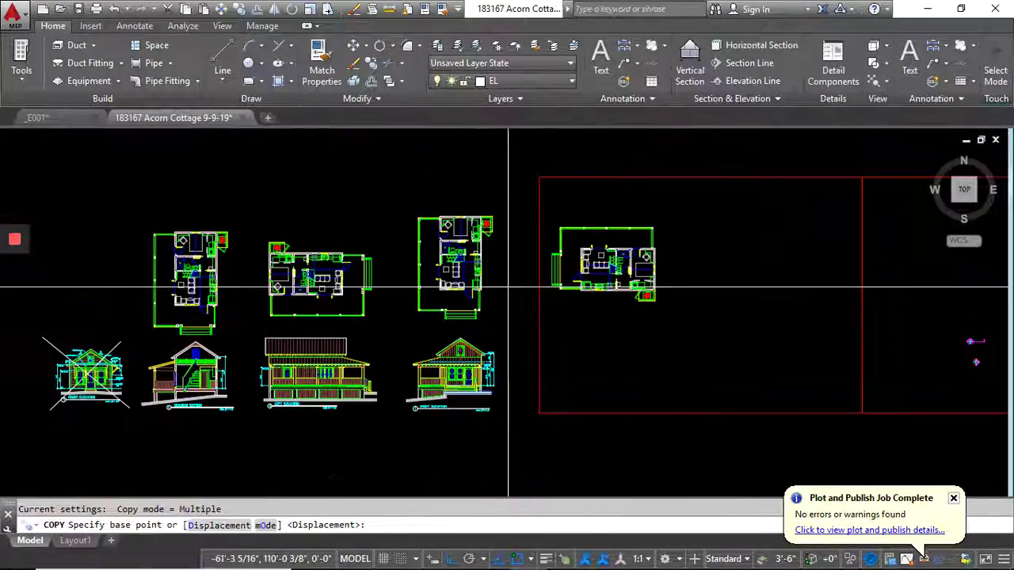
scroll(457, 346, "up", 3)
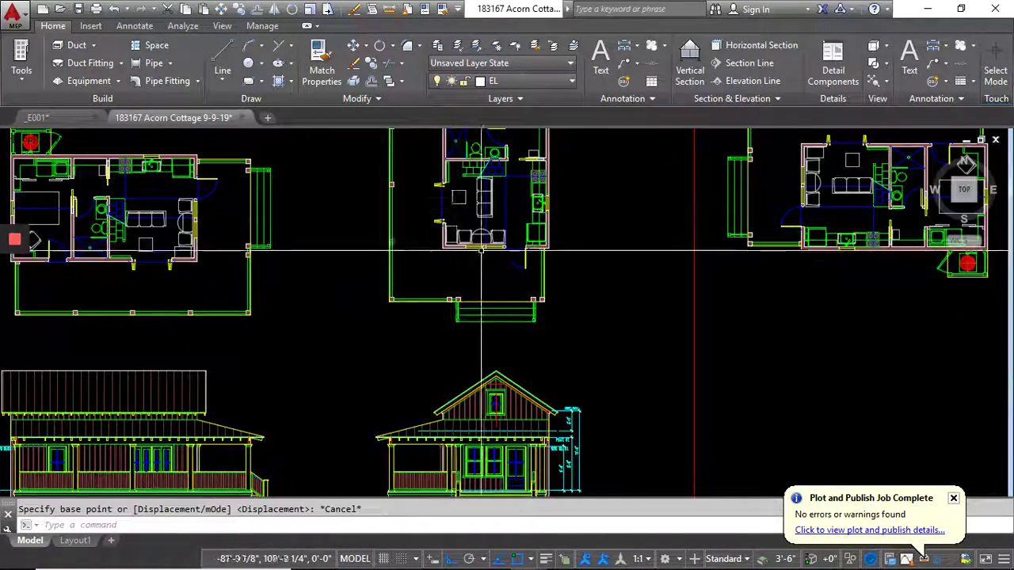
left_click(481, 353)
mouse_move(473, 249)
middle_mouse_down()
mouse_move(469, 350)
mouse_move(462, 264)
middle_mouse_up()
scroll(464, 359, "down", 2)
scroll(468, 396, "up", 4)
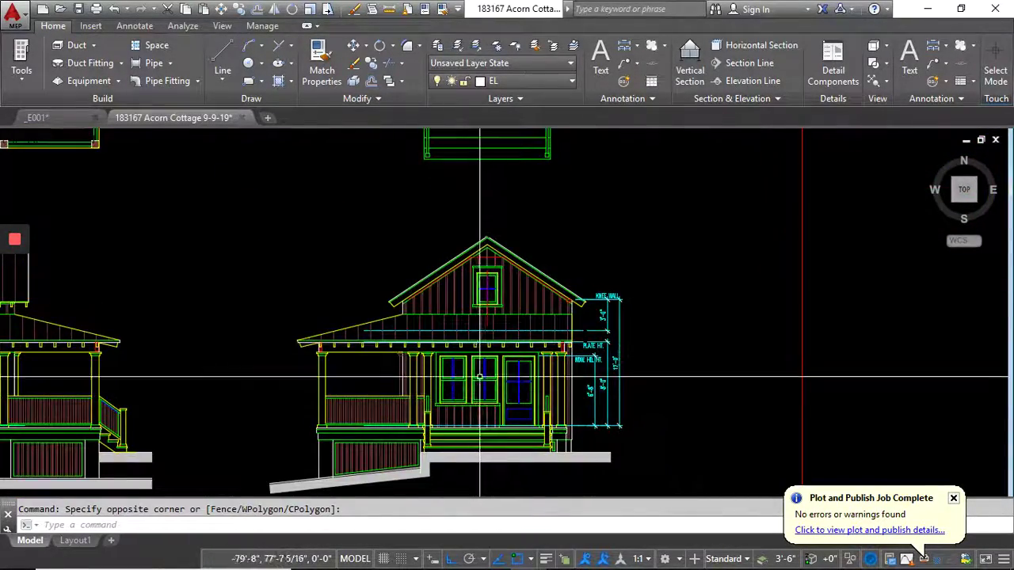
scroll(479, 377, "down", 2)
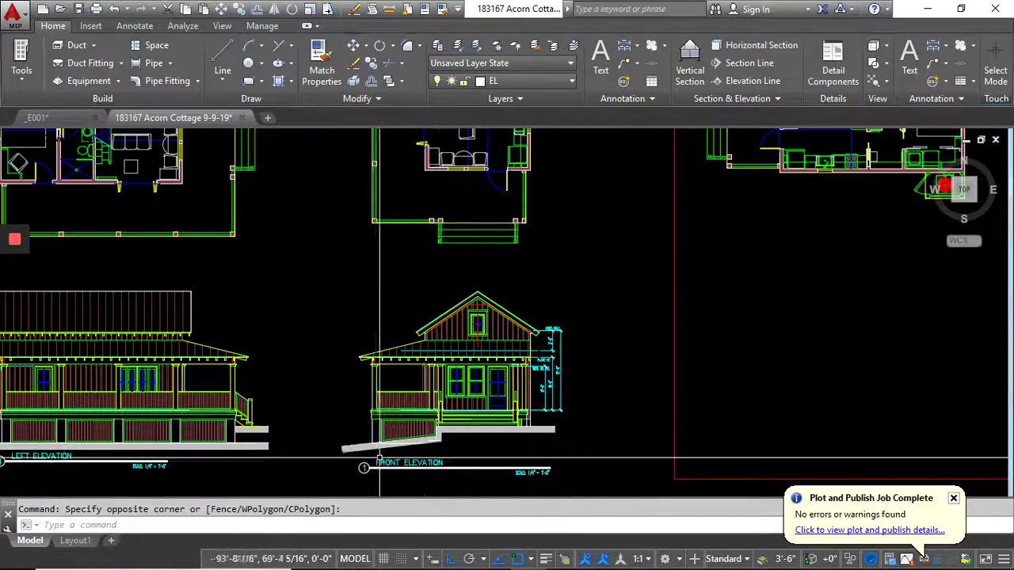
scroll(379, 457, "down", 2)
scroll(394, 287, "up", 2)
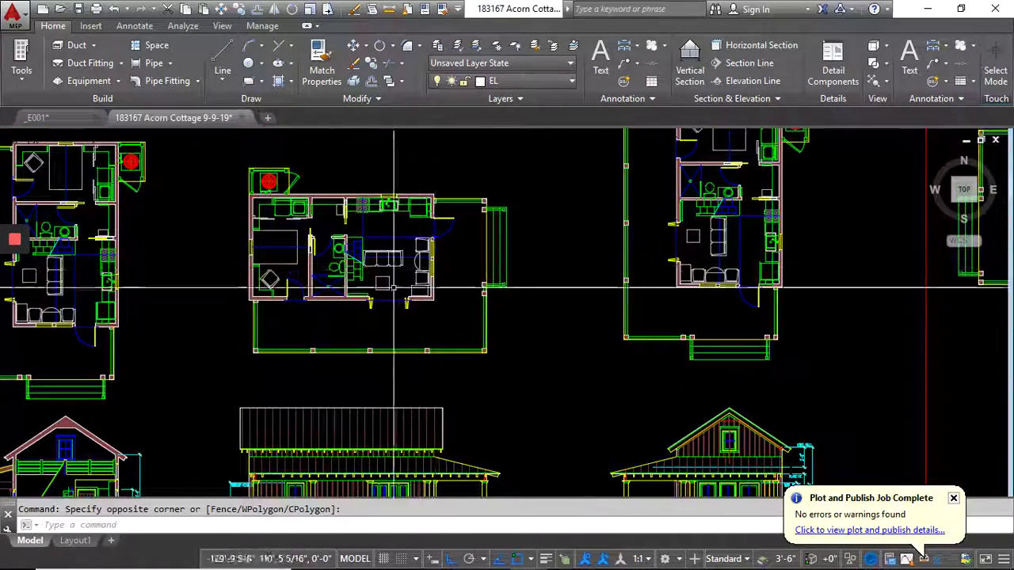
- Inspect the left elevation's windows, porch posts and railing against the rotated floor plan above it
middle_click_drag(342, 385, 440, 280)
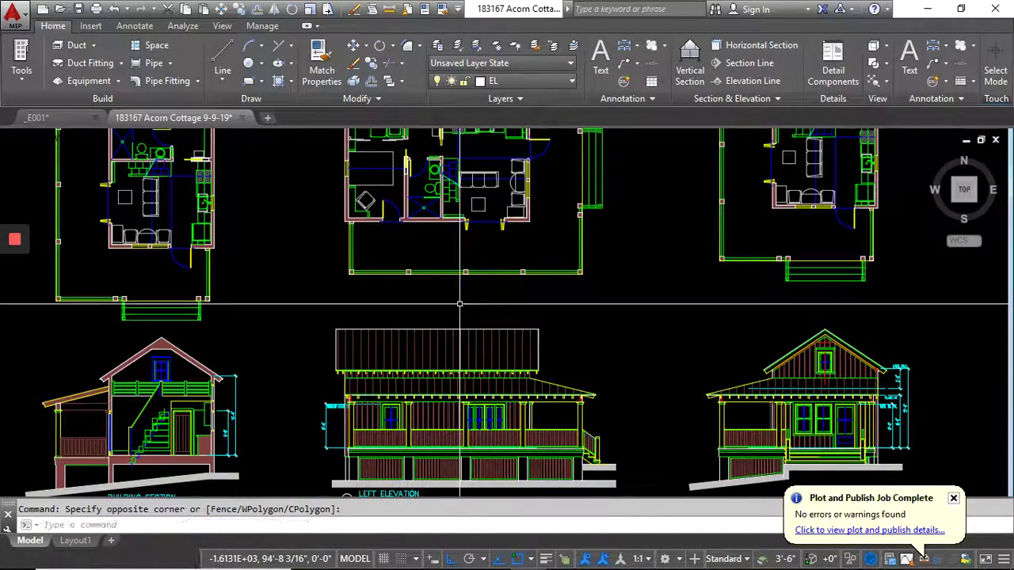
middle_click_drag(459, 304, 466, 224)
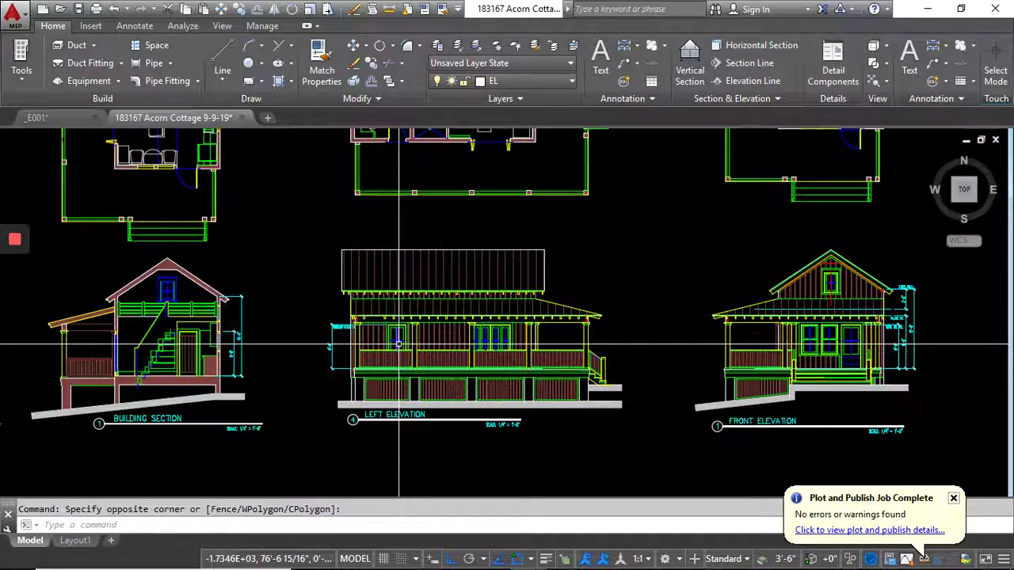
middle_click_drag(496, 342, 492, 449)
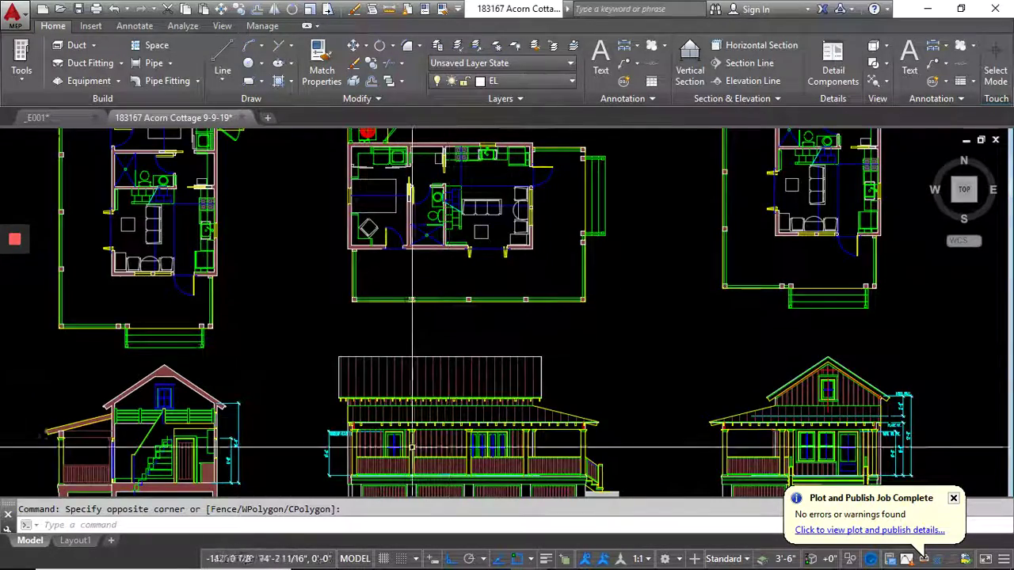
scroll(411, 447, "up", 8)
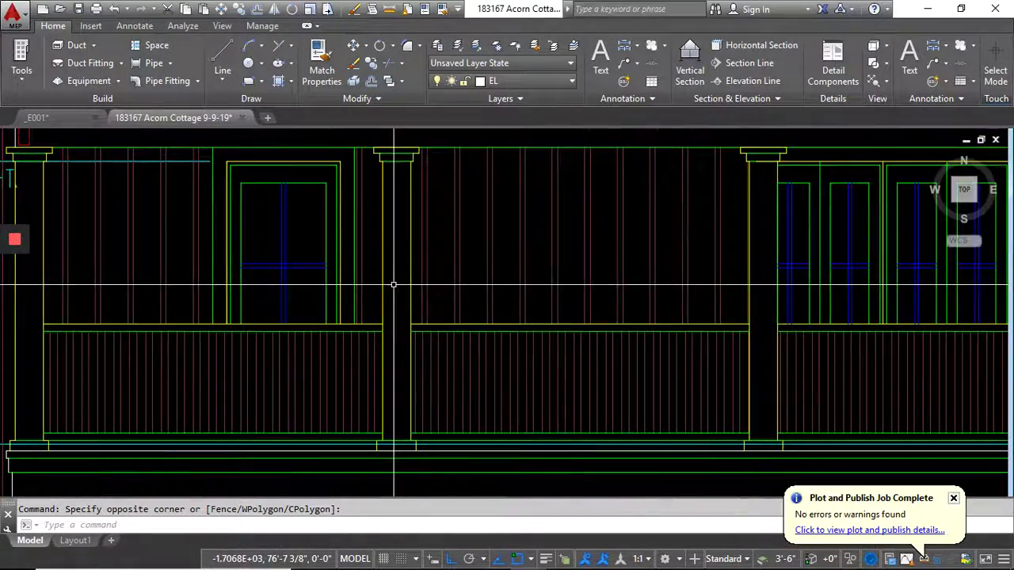
middle_click_drag(1003, 303, 686, 320)
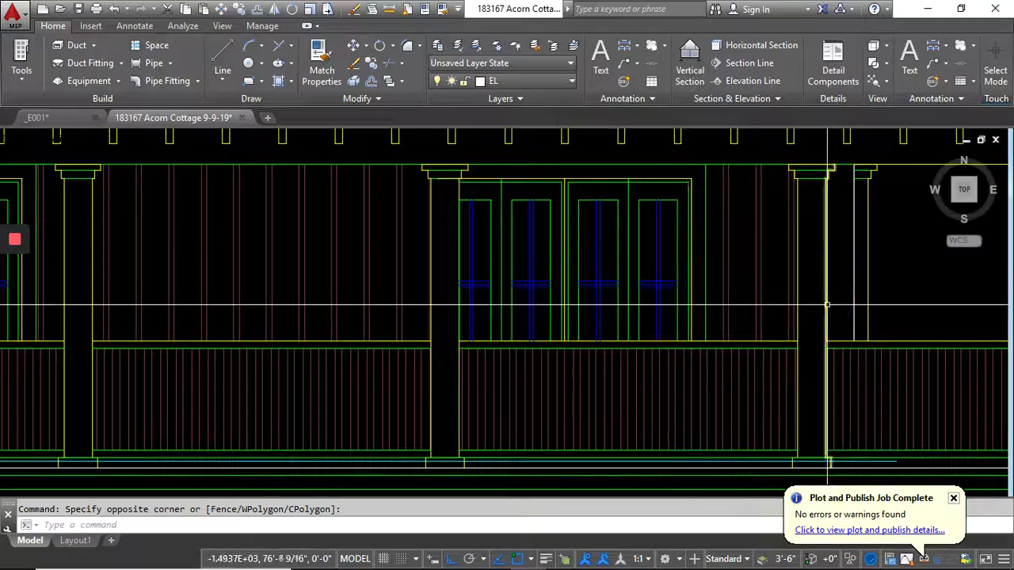
scroll(647, 366, "down", 6)
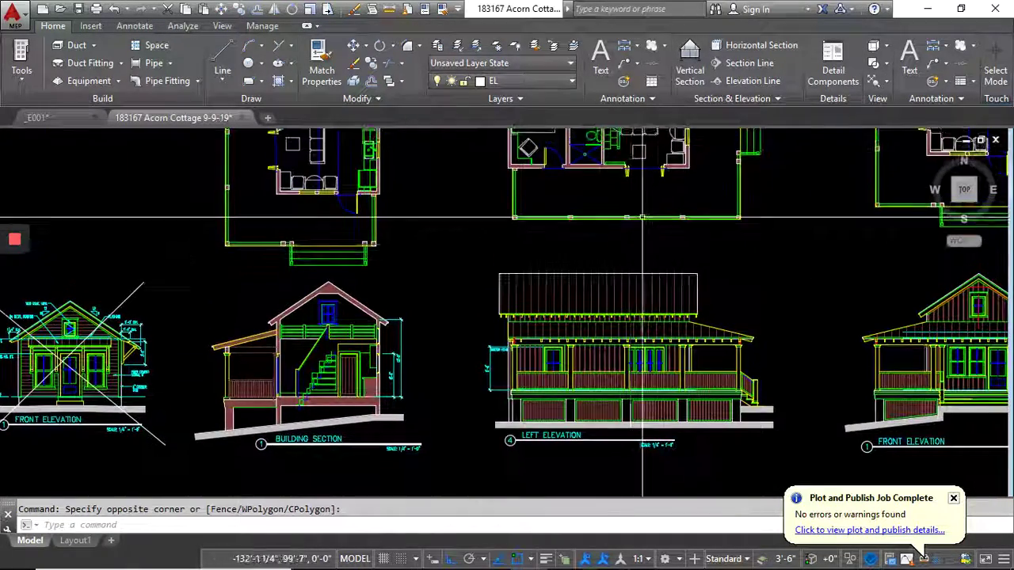
- Check how the left elevation's porch end and entry steps line up with the floor plan above it
left_click(648, 245)
left_click(643, 210)
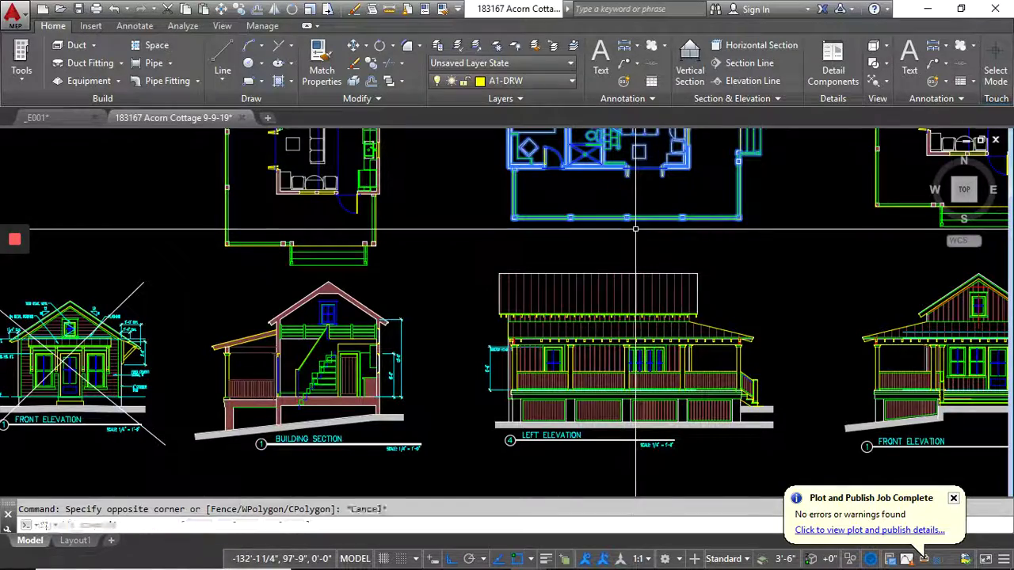
scroll(635, 228, "down", 2)
mouse_move(724, 276)
middle_mouse_down()
mouse_move(532, 301)
mouse_move(515, 312)
middle_mouse_up()
scroll(515, 372, "up", 6)
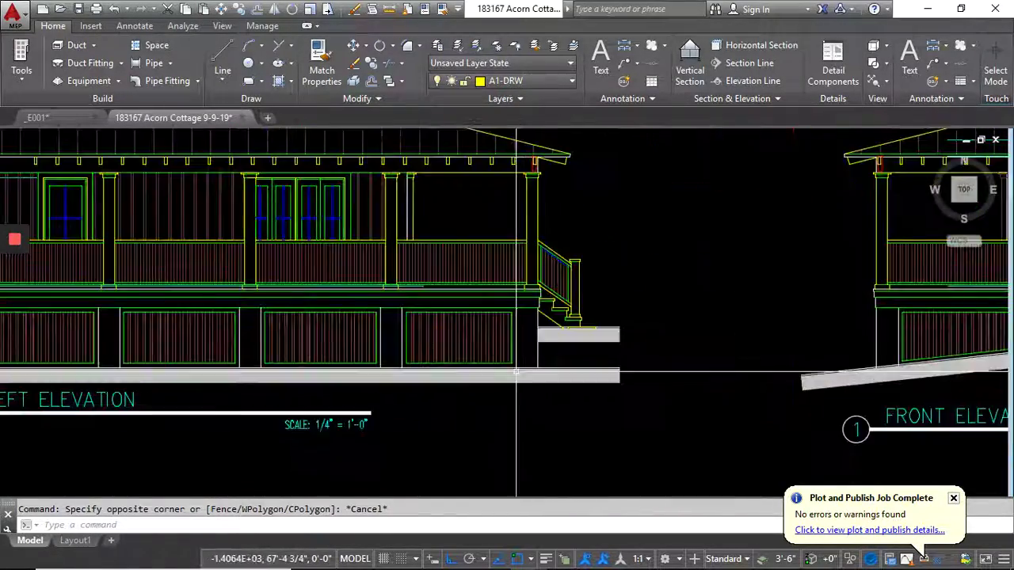
scroll(538, 271, "up", 2)
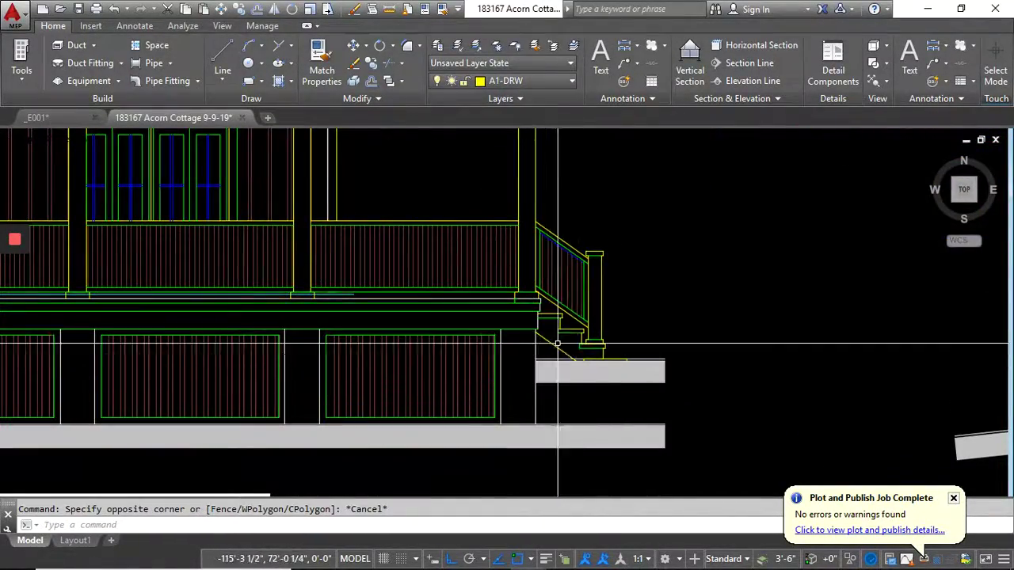
scroll(558, 343, "down", 4)
middle_click_drag(554, 238, 538, 411)
scroll(552, 171, "up", 1)
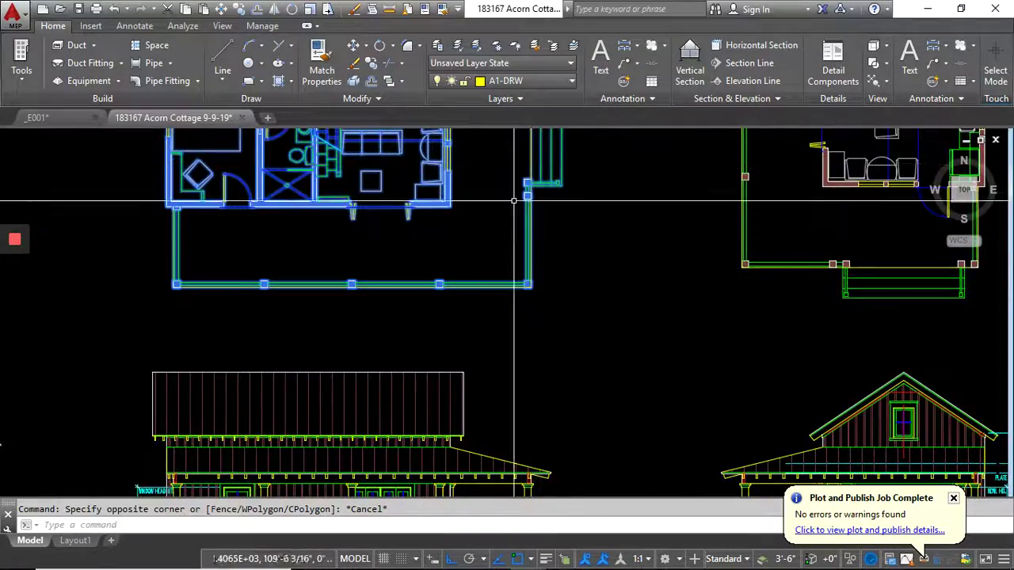
scroll(523, 295, "down", 2)
key("Escape")
scroll(557, 290, "down", 3)
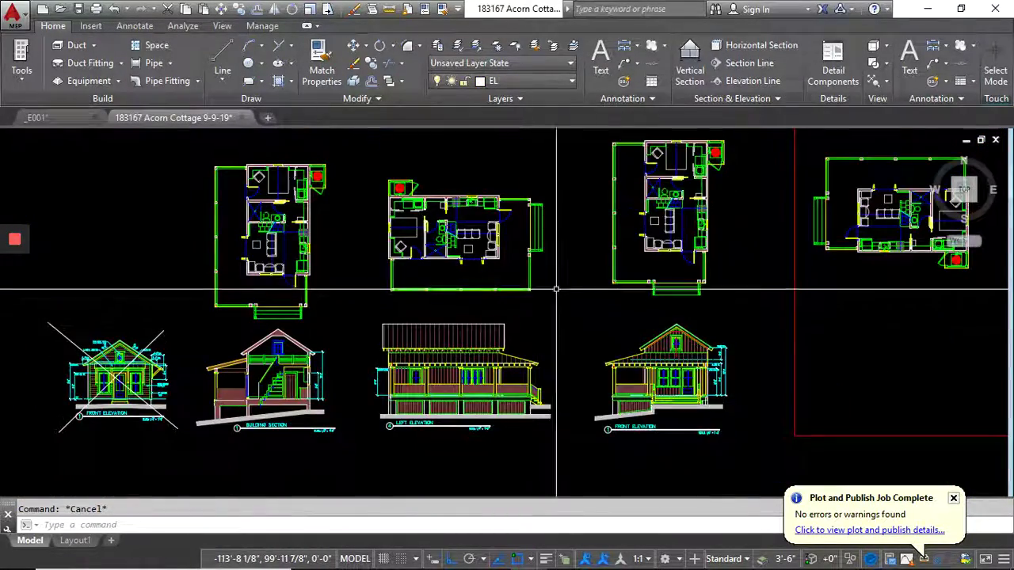
- Delete the rotated floor plan inside the red frame beside the front elevation
middle_click_drag(596, 294, 406, 325)
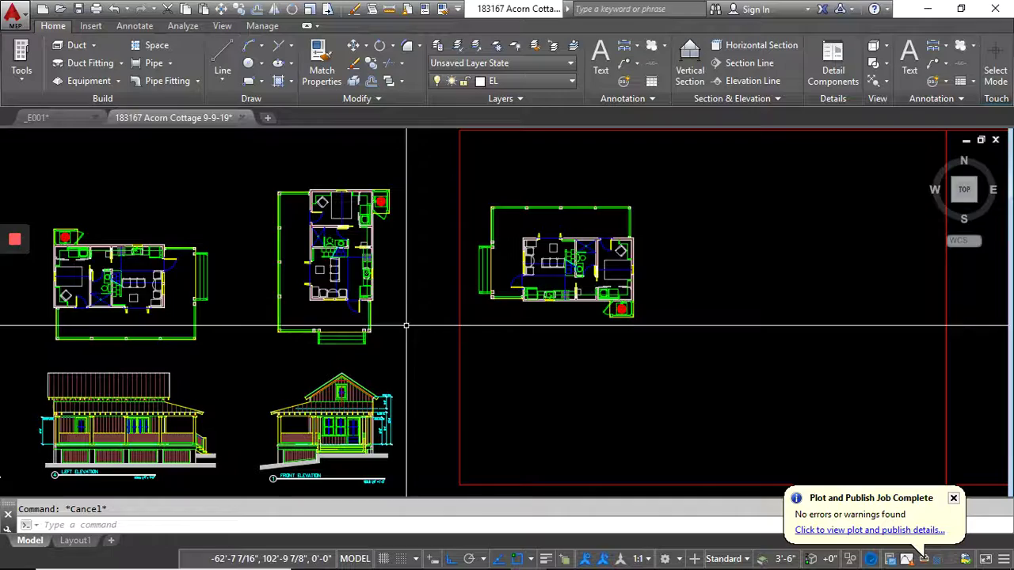
left_click(448, 179)
left_click(708, 347)
key("Delete")
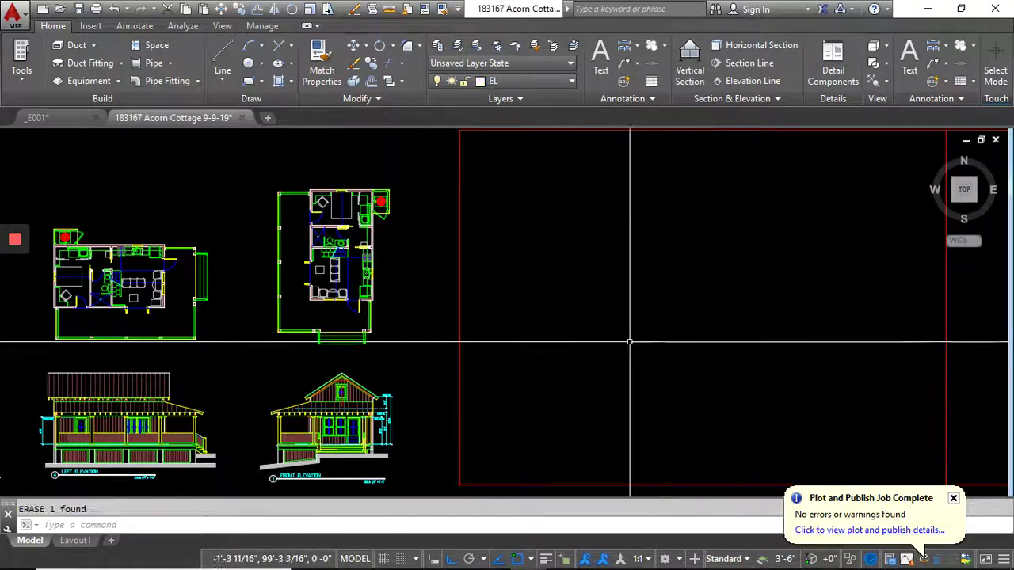
- Draw a horizontal line from the roof peak of the front elevation across into the red frame
middle_click_drag(351, 339, 473, 293)
scroll(468, 331, "up", 5)
scroll(485, 229, "up", 5)
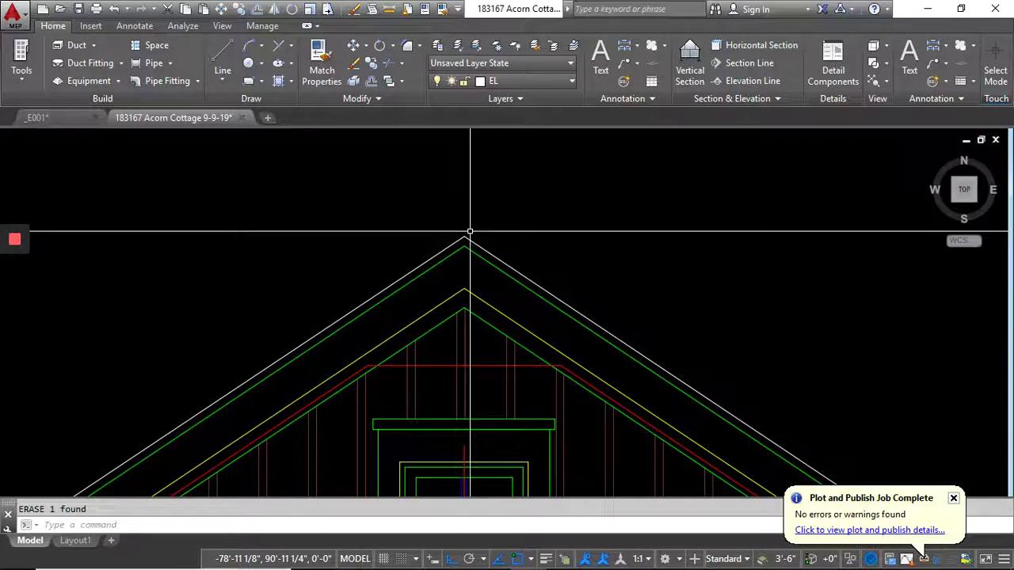
type("l")
key("Return")
left_click(464, 236)
scroll(464, 236, "down", 6)
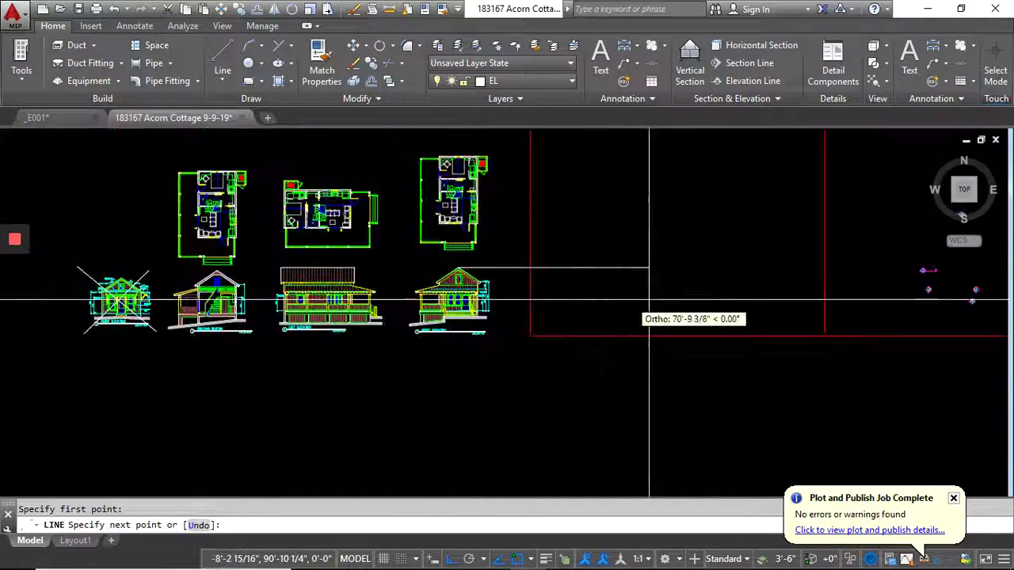
scroll(524, 200, "up", 5)
scroll(524, 311, "up", 2)
key("Return")
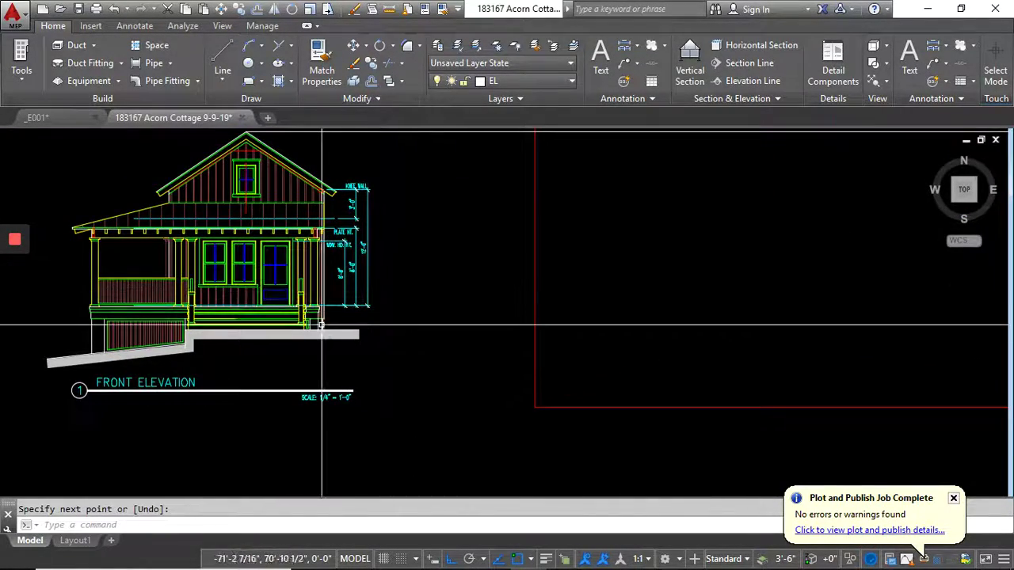
- Copy the floor plan above the front elevation horizontally into the red frame
scroll(339, 340, "up", 4)
scroll(384, 336, "down", 4)
scroll(396, 222, "up", 6)
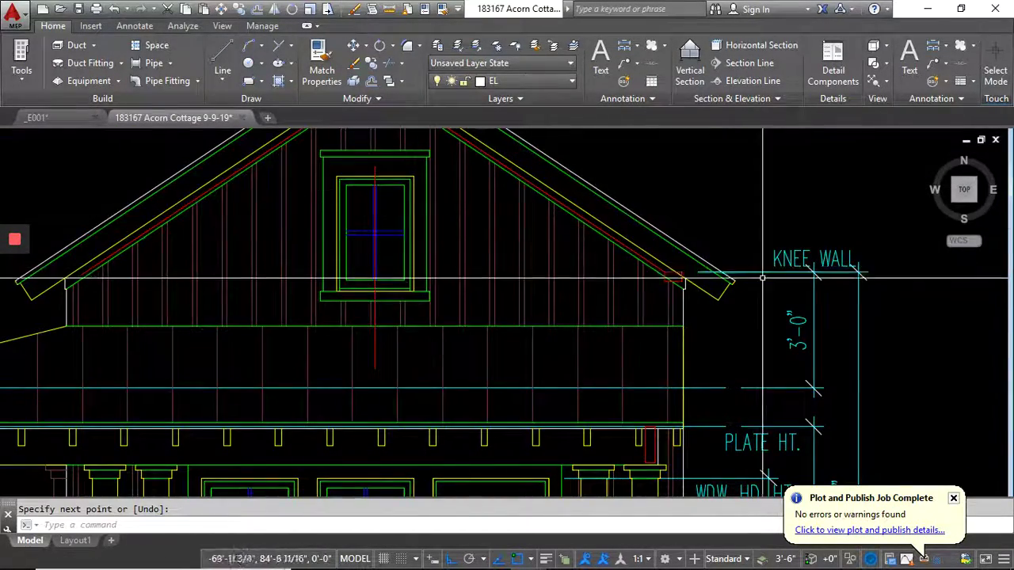
scroll(748, 284, "down", 5)
scroll(743, 281, "down", 2)
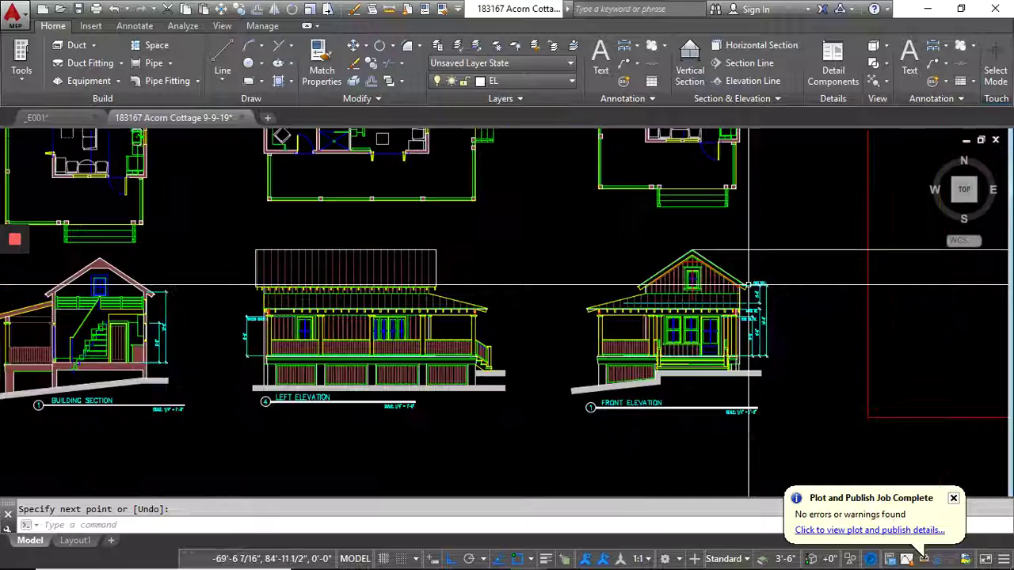
scroll(738, 279, "down", 2)
middle_click_drag(736, 277, 486, 242)
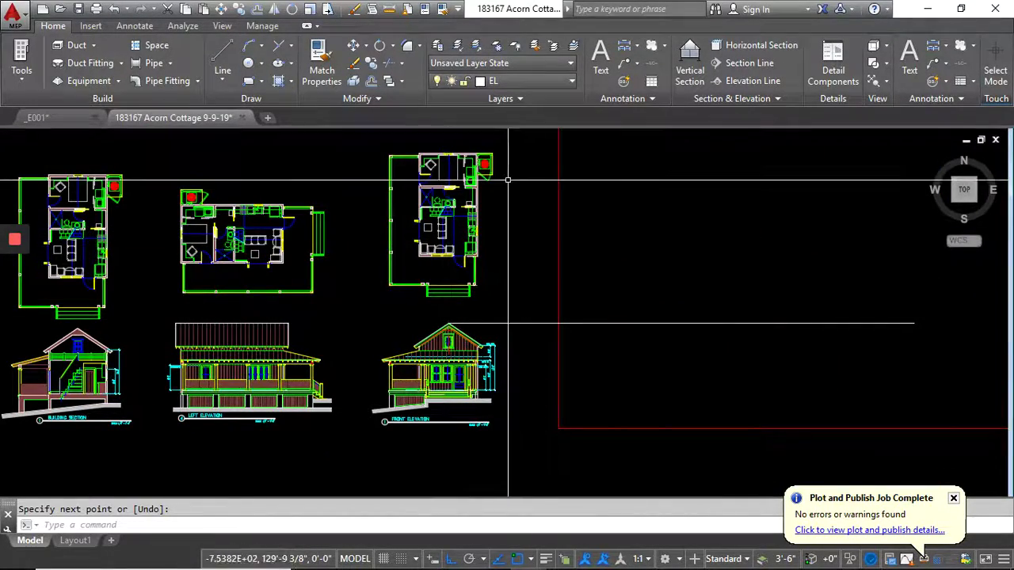
left_click(367, 144)
left_click(531, 314)
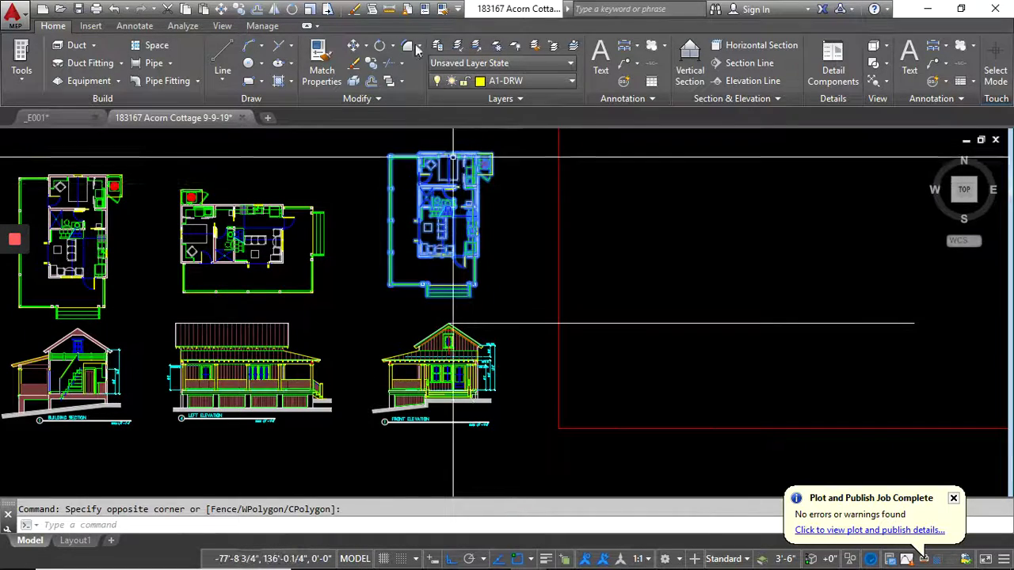
left_click(372, 70)
left_click(426, 229)
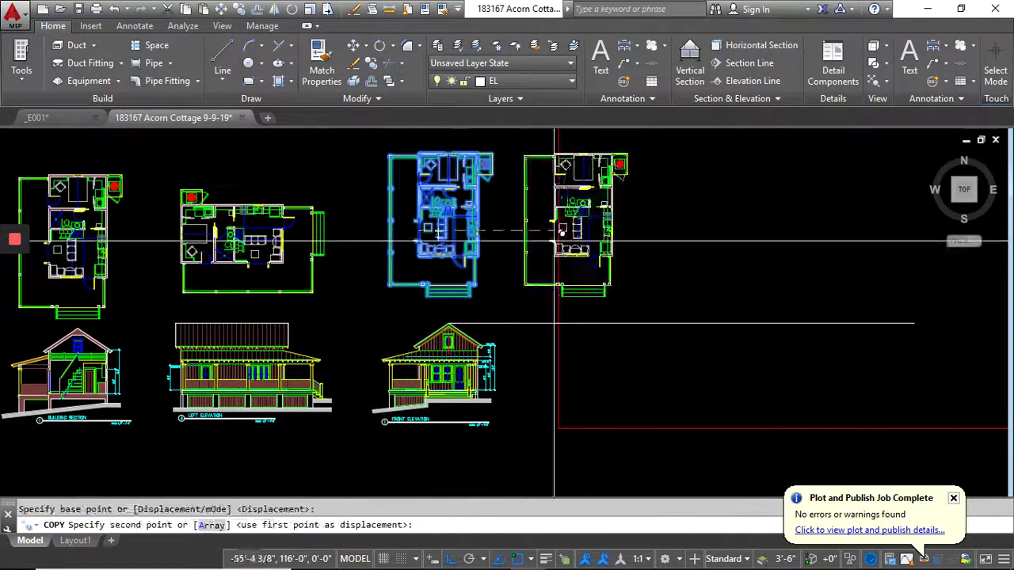
left_click(633, 238)
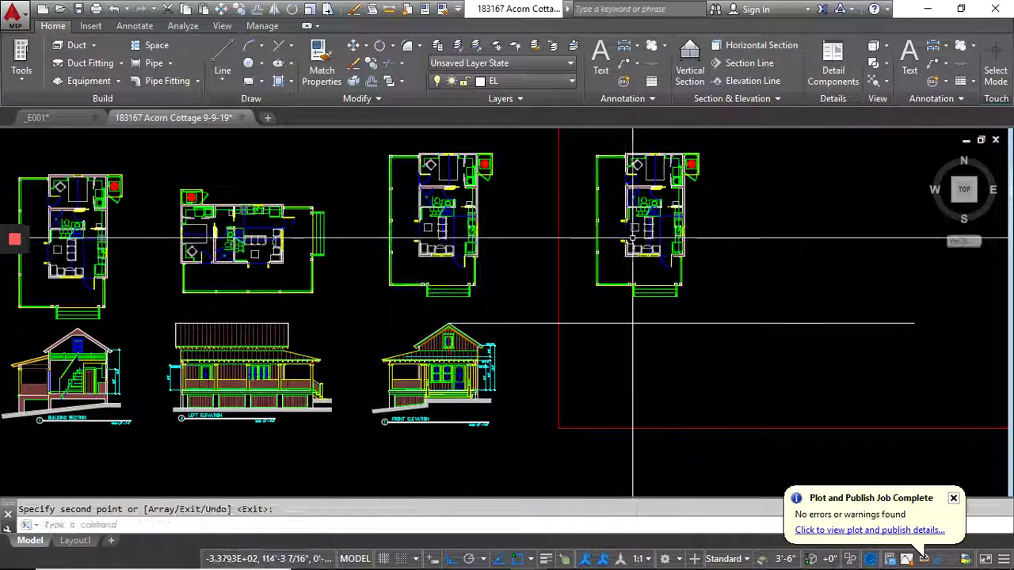
- Rotate the copied floor plan in the red frame by 270 degrees so its entry steps face left
left_click(379, 61)
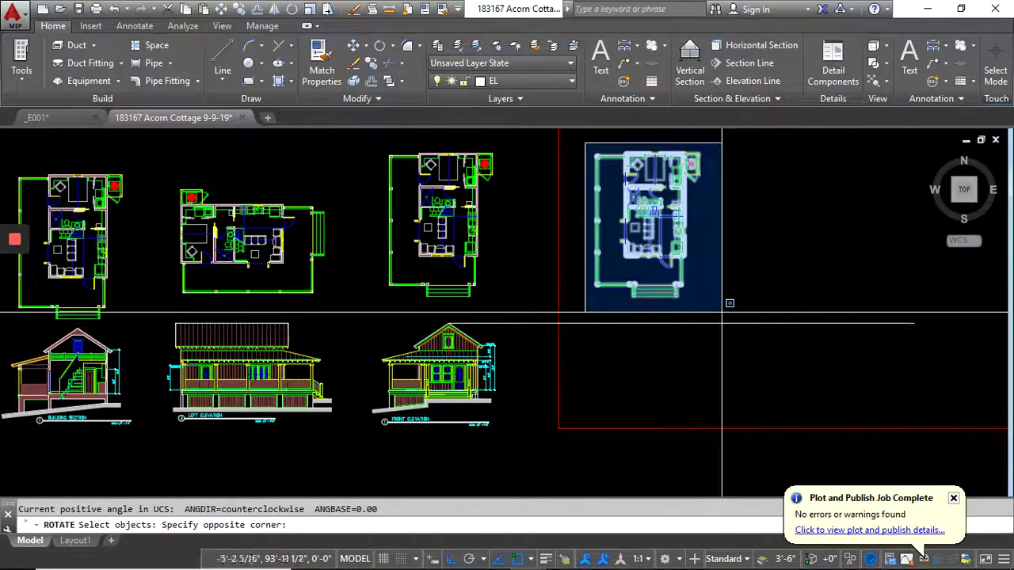
left_click(721, 308)
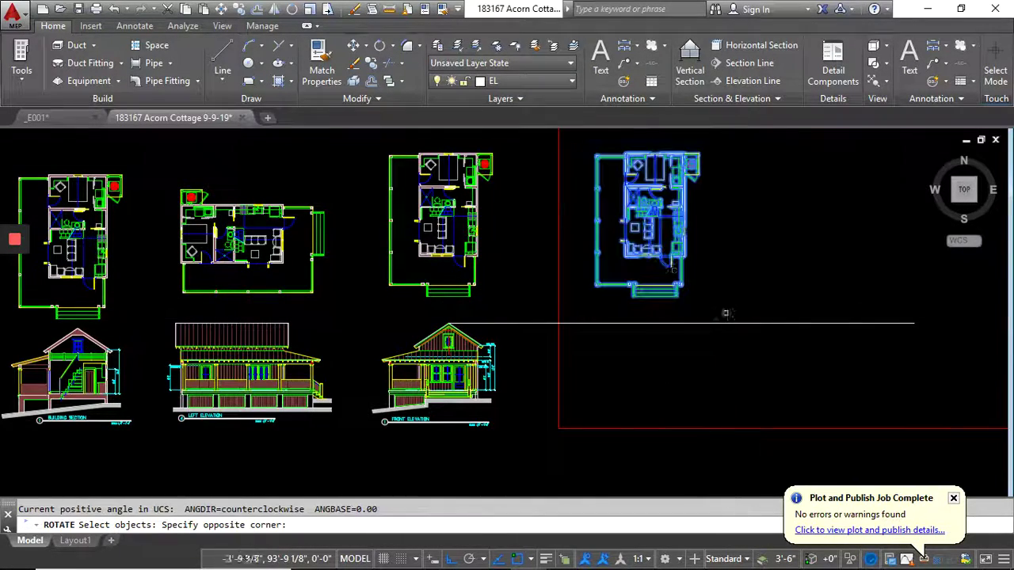
left_click(665, 219)
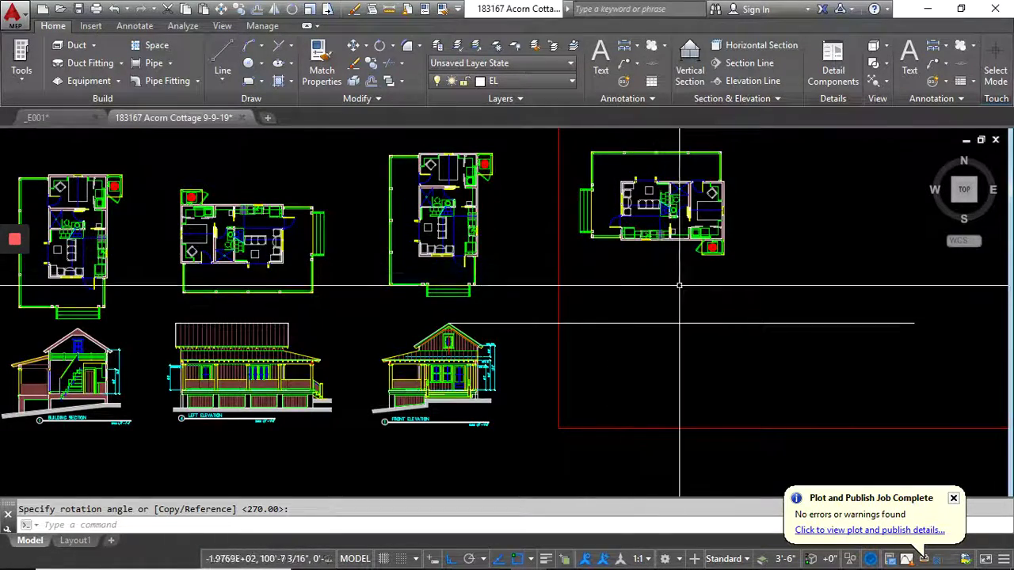
- Examine the rotated floor plan, the projected roof-peak line and the base of the front elevation
scroll(679, 285, "down", 2)
scroll(672, 272, "up", 5)
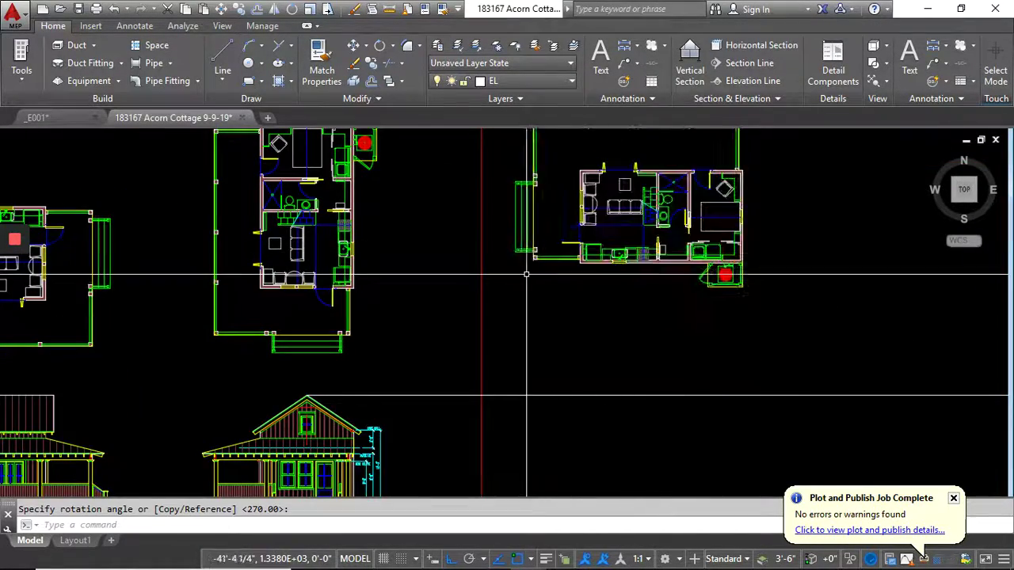
scroll(528, 274, "down", 2)
mouse_move(530, 314)
middle_mouse_down()
mouse_move(543, 215)
mouse_move(539, 337)
middle_mouse_up()
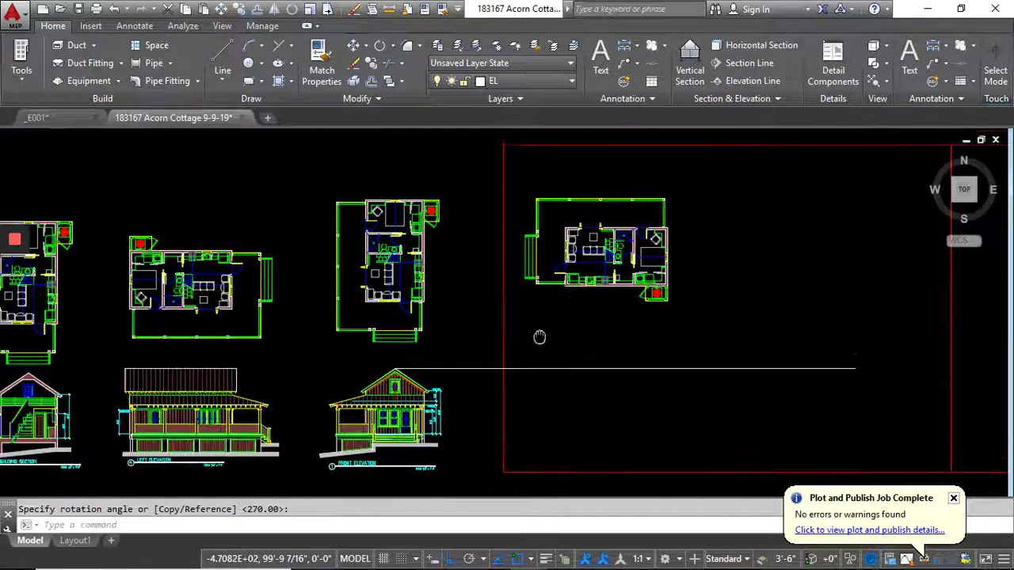
middle_click_drag(577, 307, 563, 250)
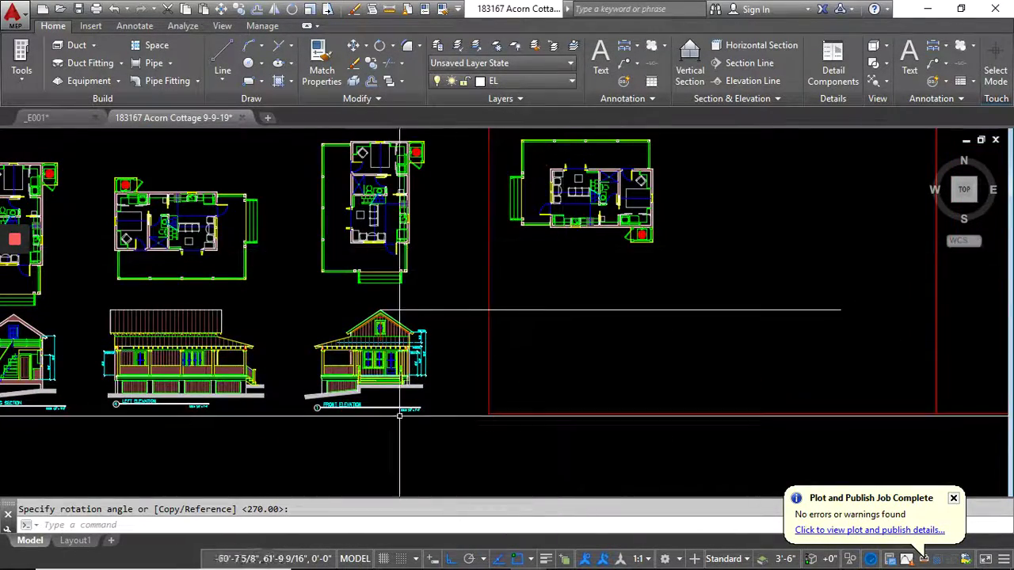
scroll(400, 415, "up", 4)
scroll(457, 341, "down", 4)
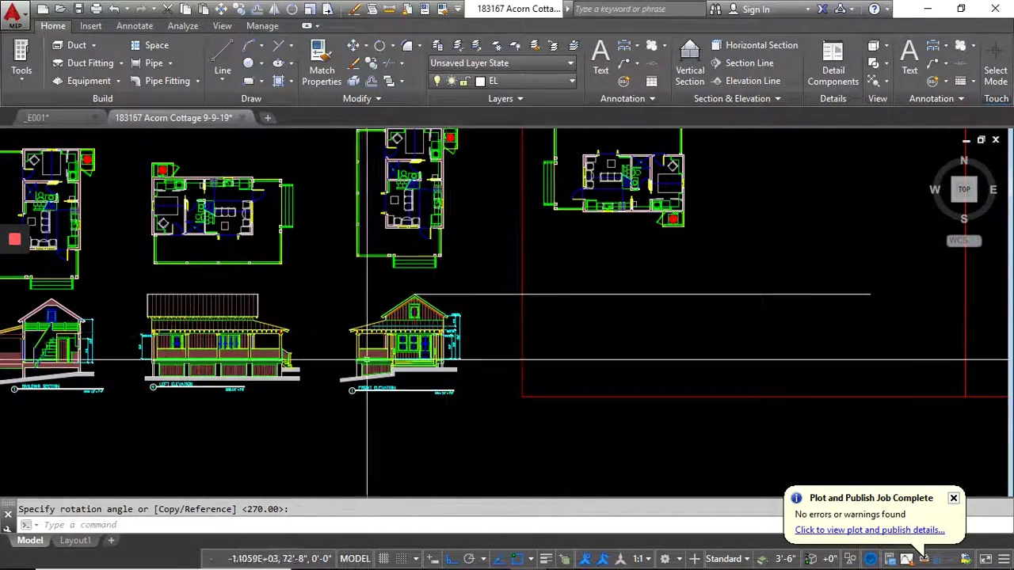
scroll(366, 361, "up", 4)
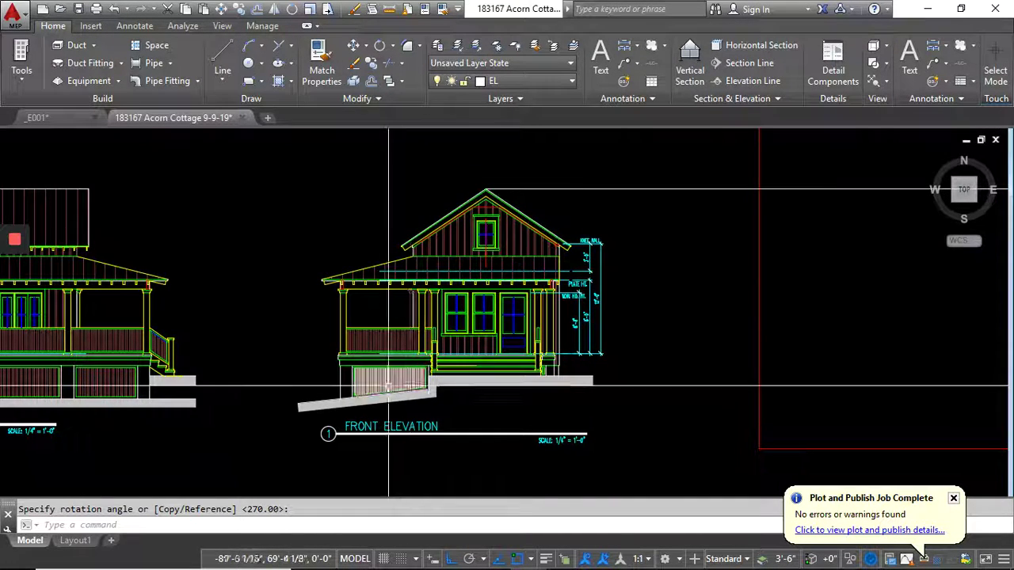
- Examine the porch base and ground slabs of the left elevation and the front elevation
scroll(347, 409, "down", 2)
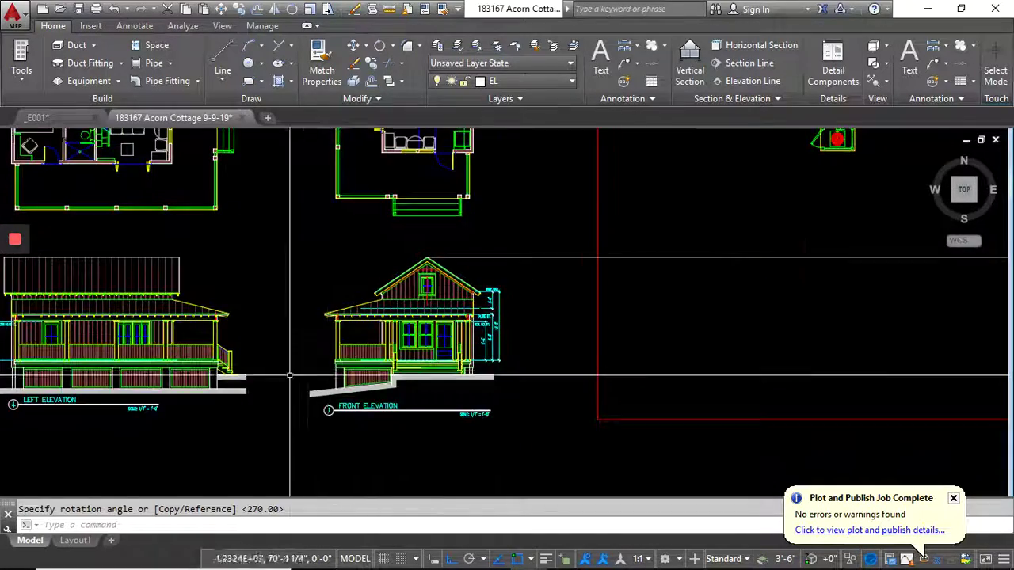
middle_click_drag(246, 403, 535, 377)
scroll(343, 377, "up", 3)
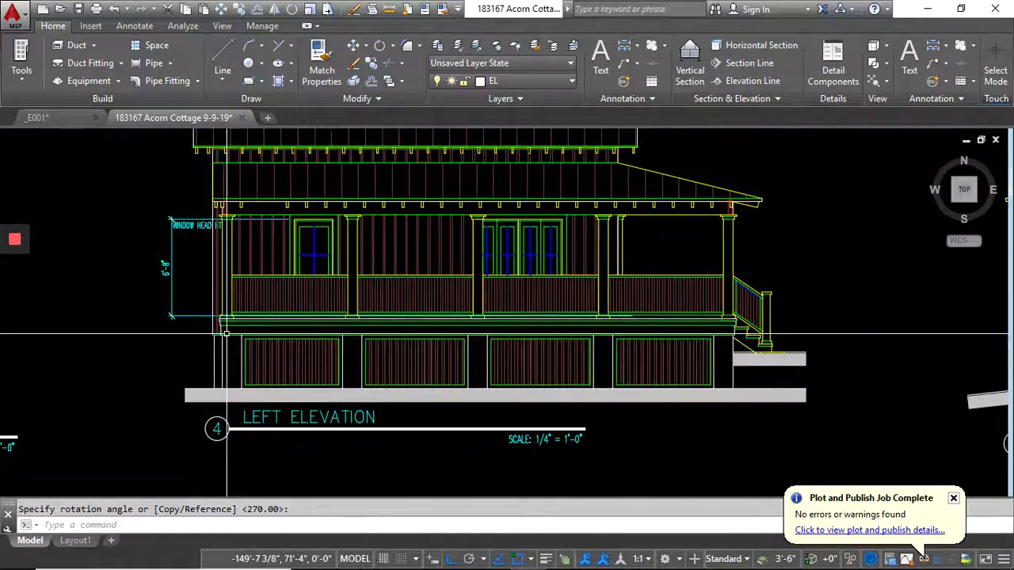
left_click(183, 301)
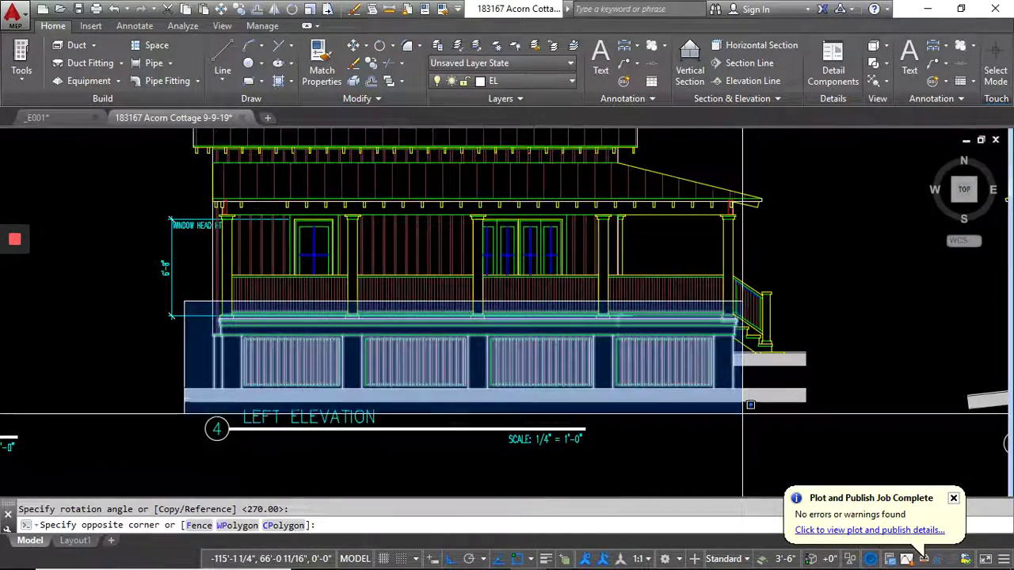
key("Escape")
scroll(667, 339, "down", 3)
scroll(667, 339, "up", 4)
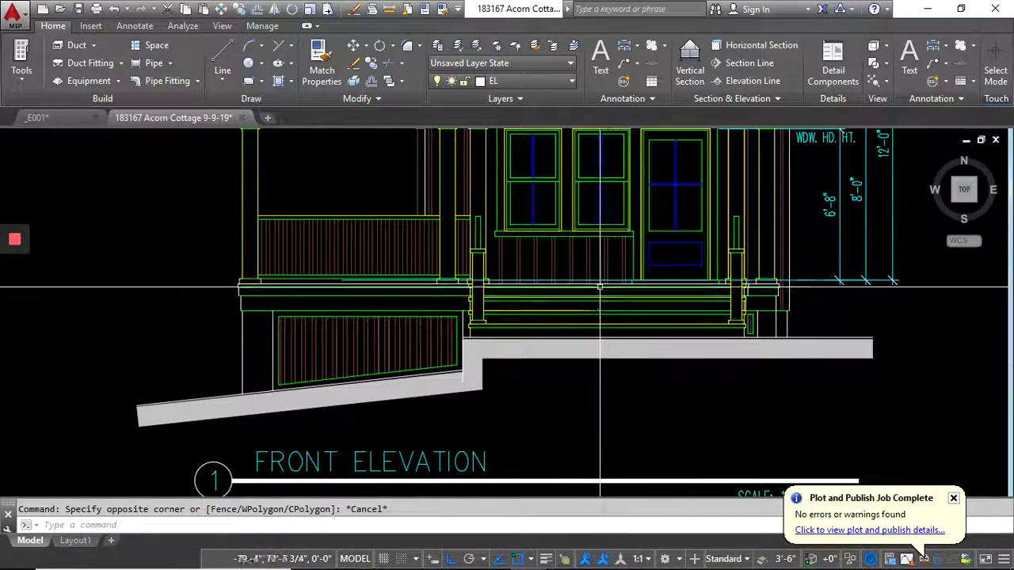
scroll(463, 341, "down", 5)
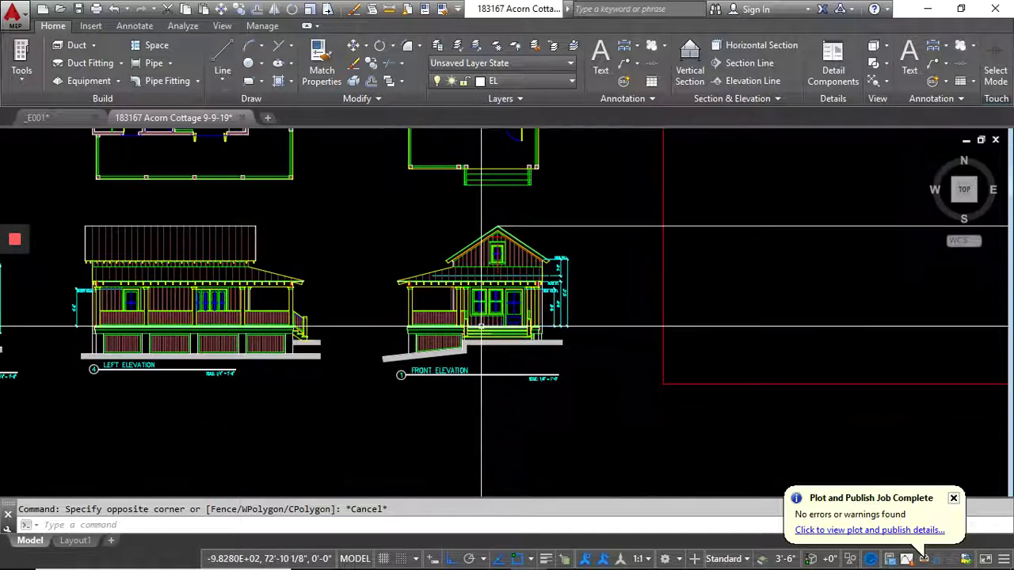
- Draw a horizontal line from the end of the left elevation's upper ground slab across and past the front elevation's ground slab
scroll(308, 356, "up", 4)
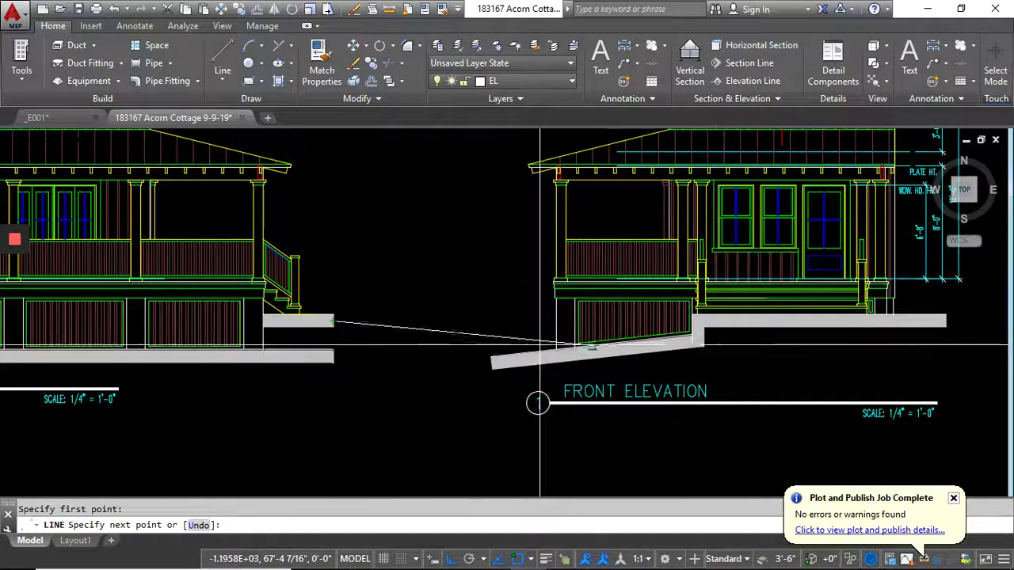
middle_click_drag(792, 389, 540, 403)
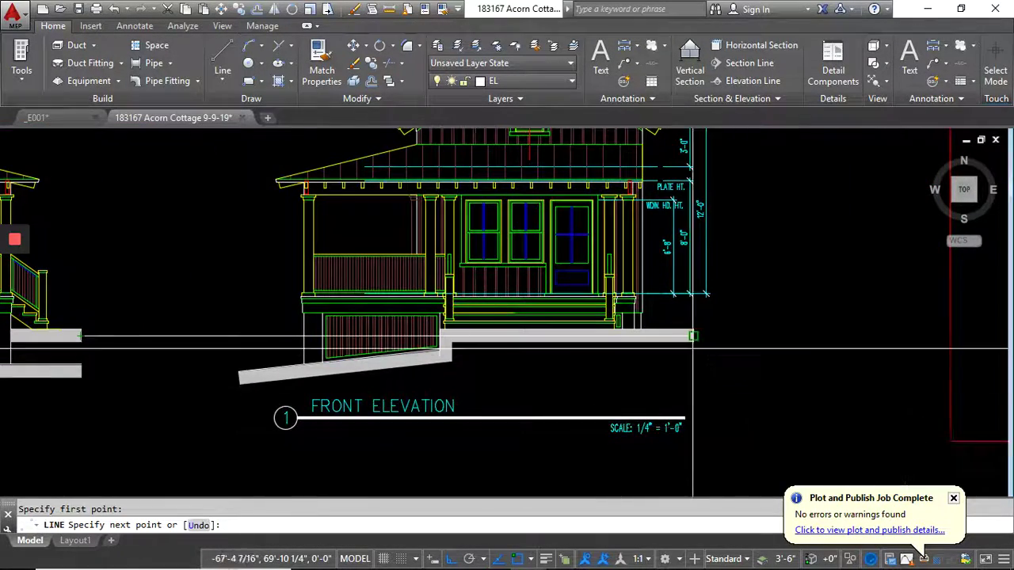
left_click(893, 336)
key("Return")
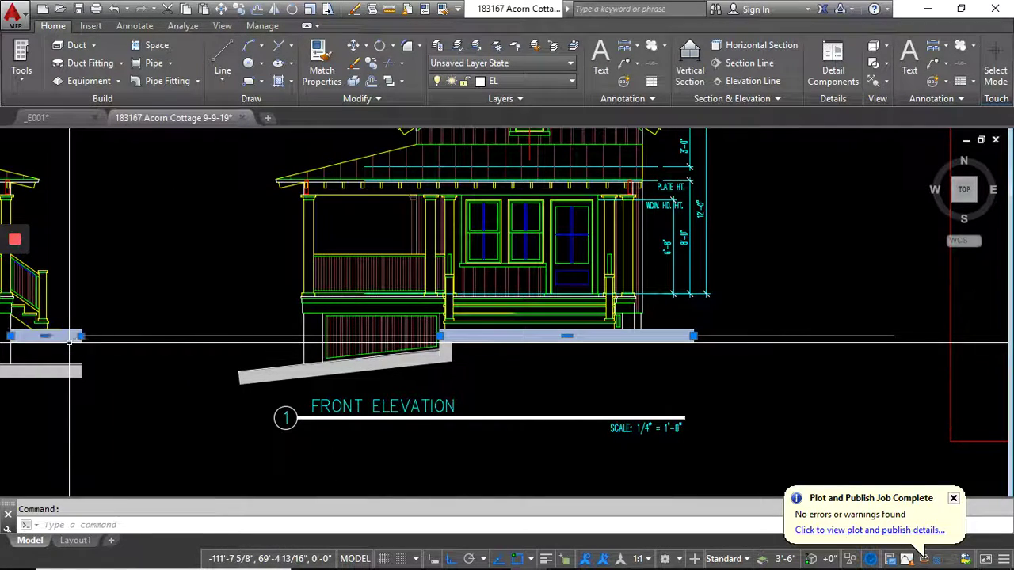
key("Escape")
- Copy the front elevation's level ground slab horizontally into the red frame
scroll(332, 348, "down", 4)
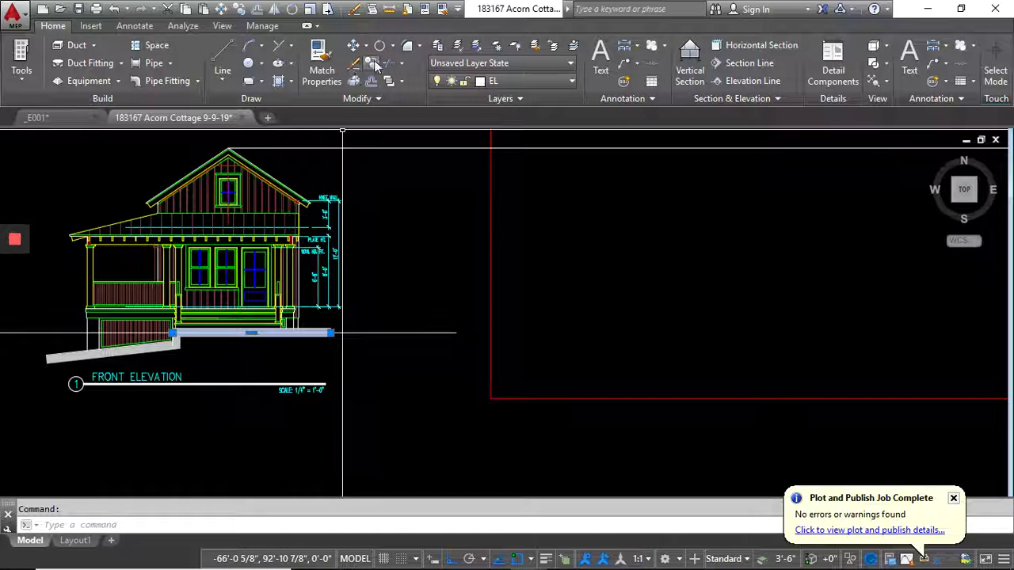
left_click(253, 333)
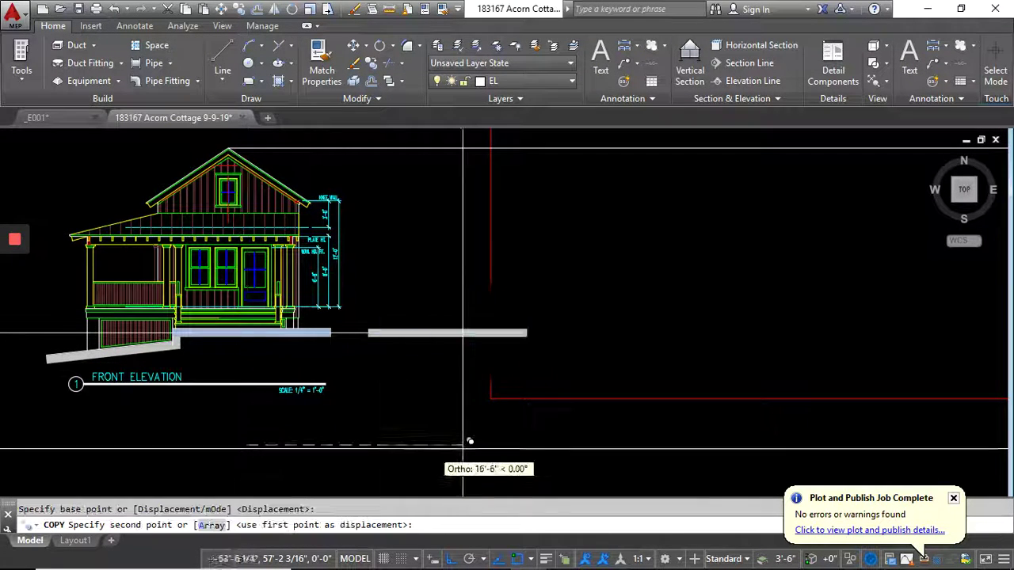
left_click(614, 445)
scroll(579, 447, "down", 2)
middle_click_drag(592, 433, 468, 416)
key("Return")
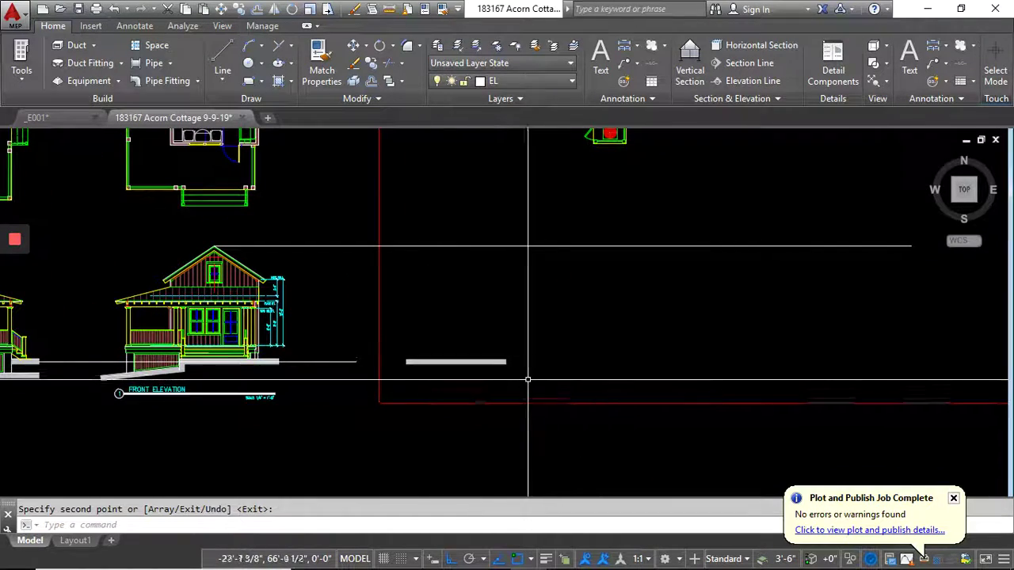
- Stretch the right end of the copied ground slab horizontally so it extends past the rotated floor plan's right side
left_click(493, 382)
left_click(469, 336)
left_click(506, 362)
scroll(641, 382, "down", 3)
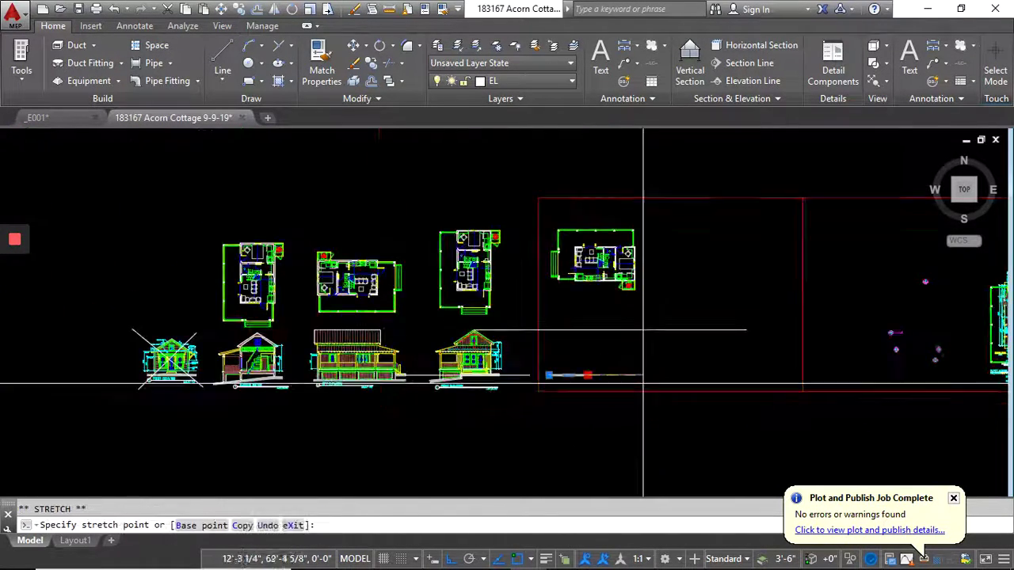
left_click(658, 373)
- Draw a vertical line from the rotated plan's lower-left exterior wall corner down past the red frame's bottom edge
scroll(629, 306, "up", 3)
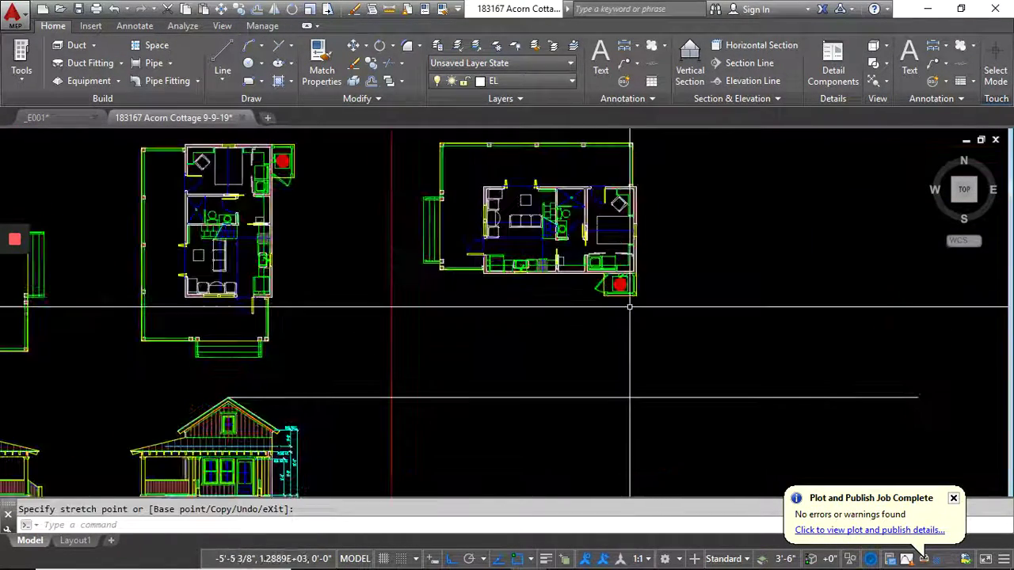
scroll(581, 309, "down", 1)
middle_click_drag(537, 305, 526, 259)
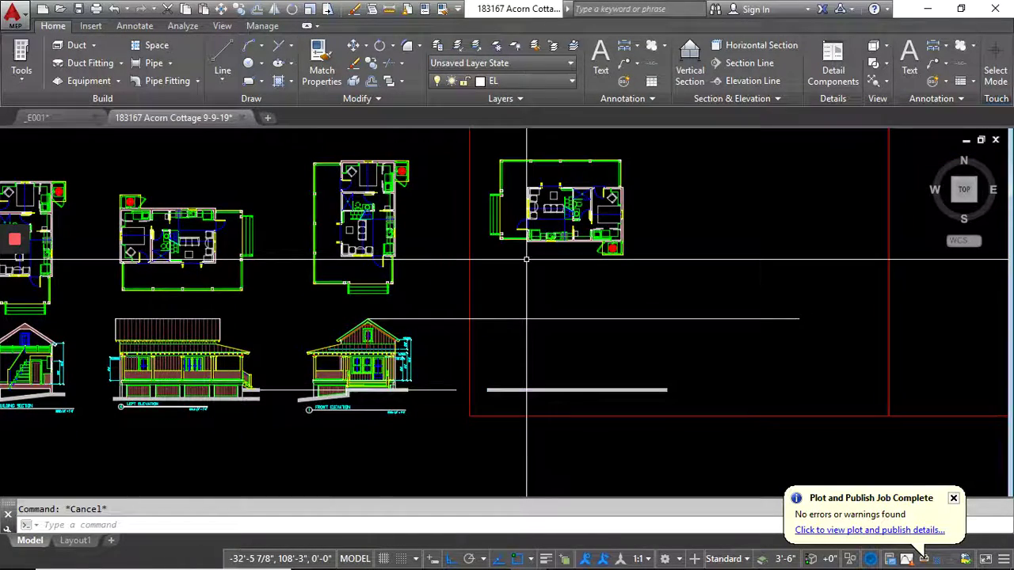
scroll(526, 259, "up", 6)
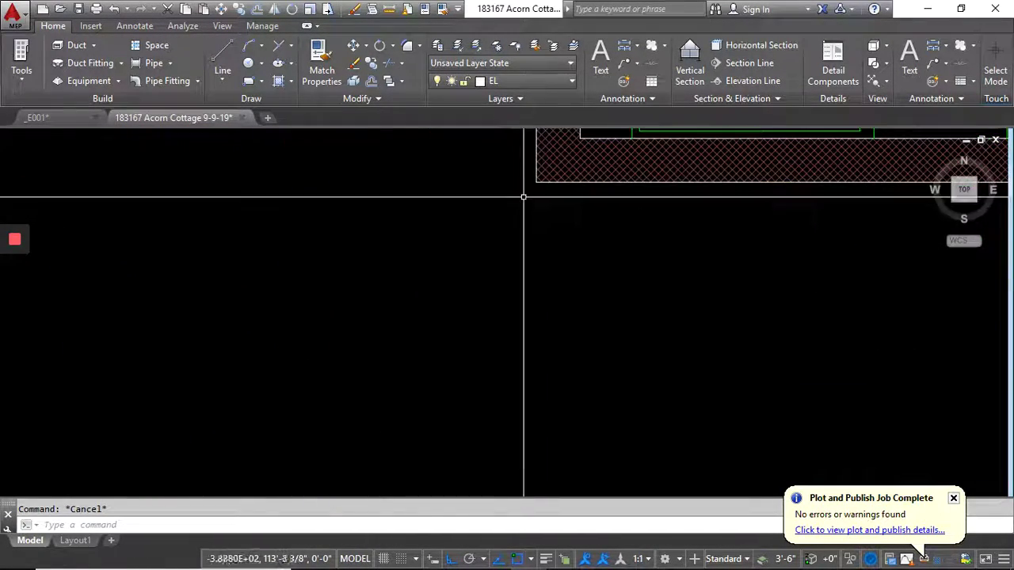
scroll(525, 198, "up", 1)
key("Return")
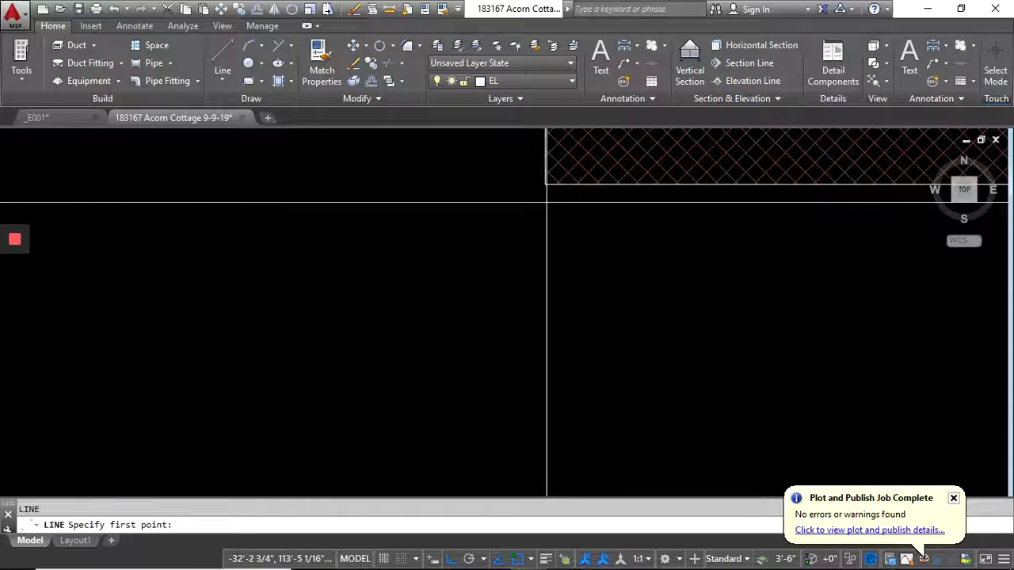
left_click(544, 184)
scroll(518, 212, "down", 8)
scroll(518, 213, "down", 3)
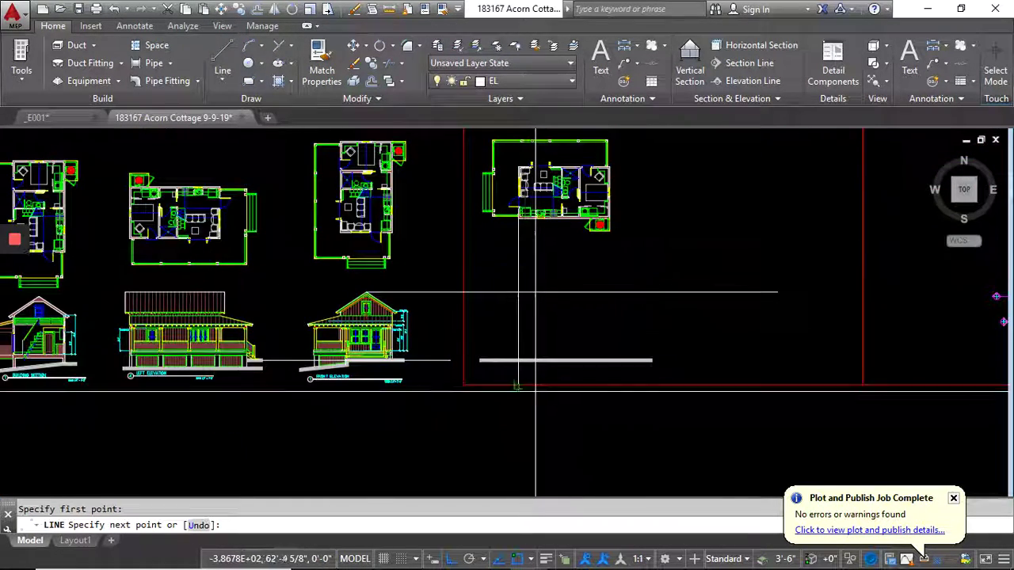
left_click(519, 434)
- Copy the vertical projection line horizontally to the rotated plan's lower-right exterior wall corner
left_click(543, 281)
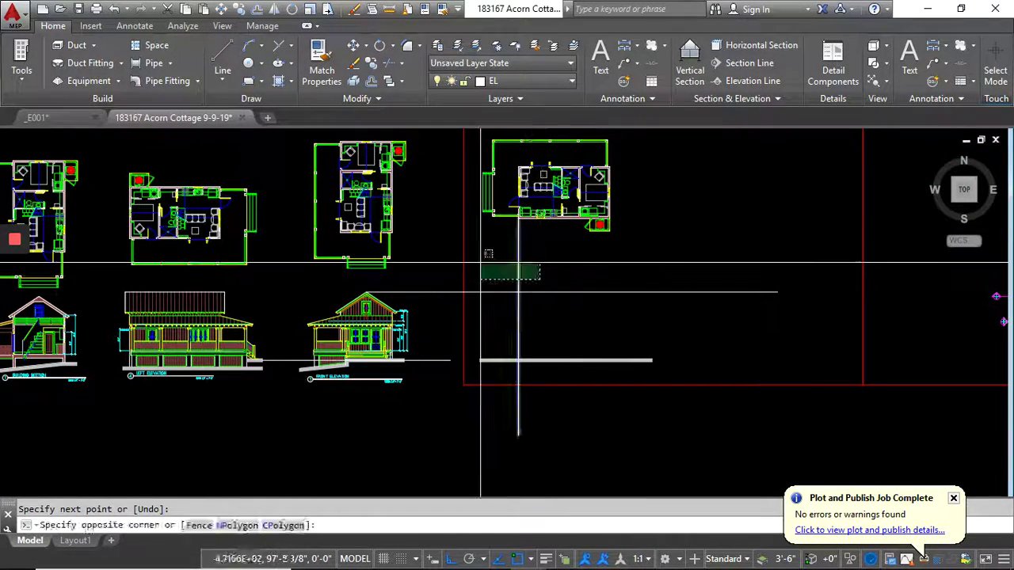
left_click(481, 264)
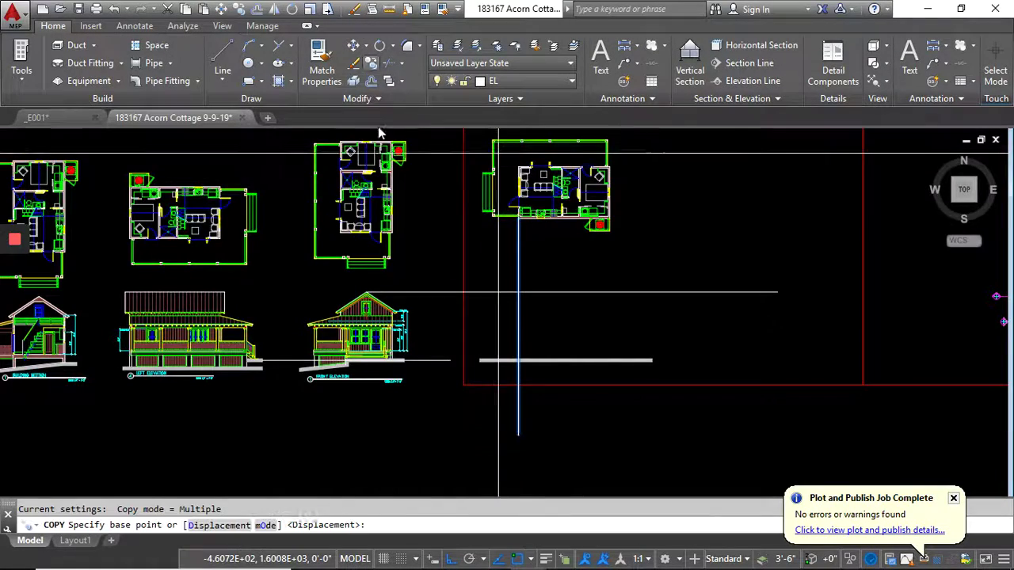
scroll(495, 225, "up", 4)
left_click(554, 222)
scroll(781, 207, "up", 10)
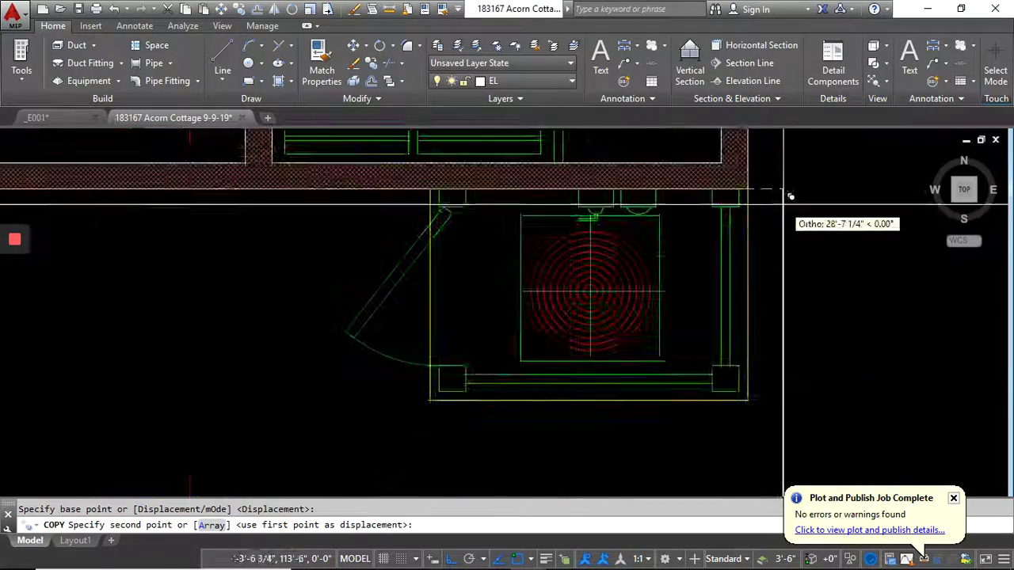
scroll(723, 171, "up", 8)
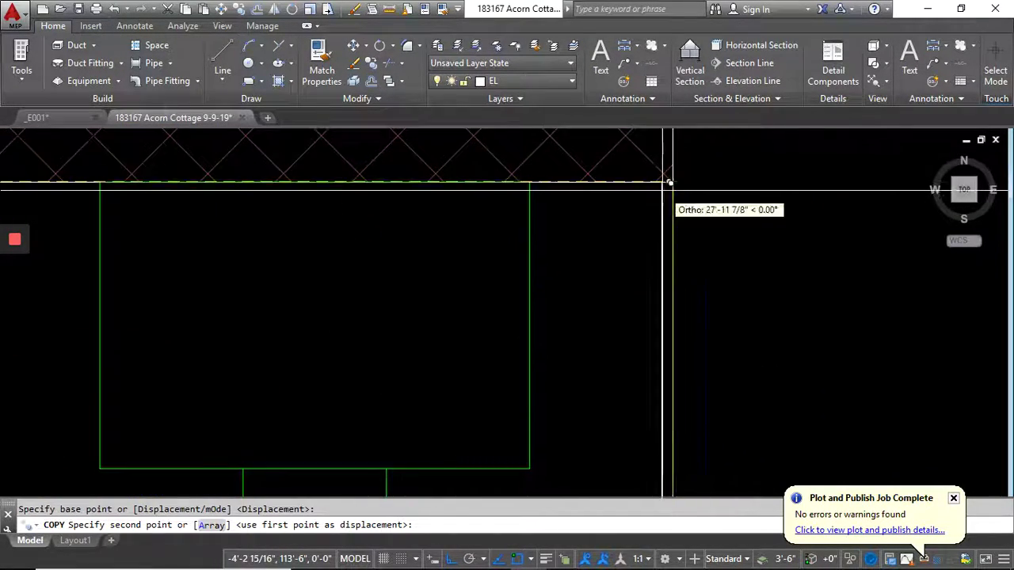
left_click(583, 196)
scroll(583, 198, "down", 10)
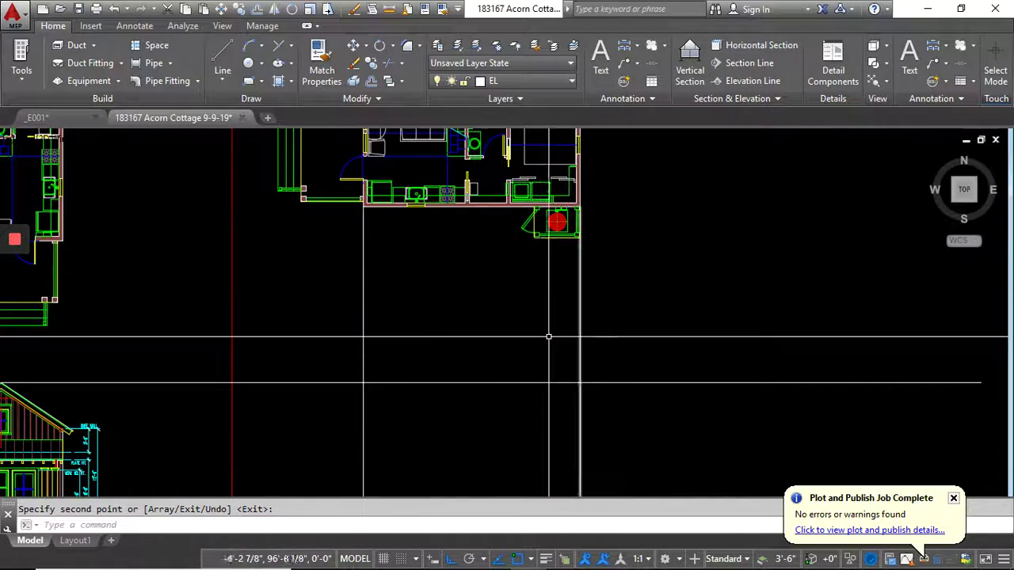
- Copy the left vertical projection line to both sides of the kitchen window opening in the rotated plan
scroll(514, 247, "up", 6)
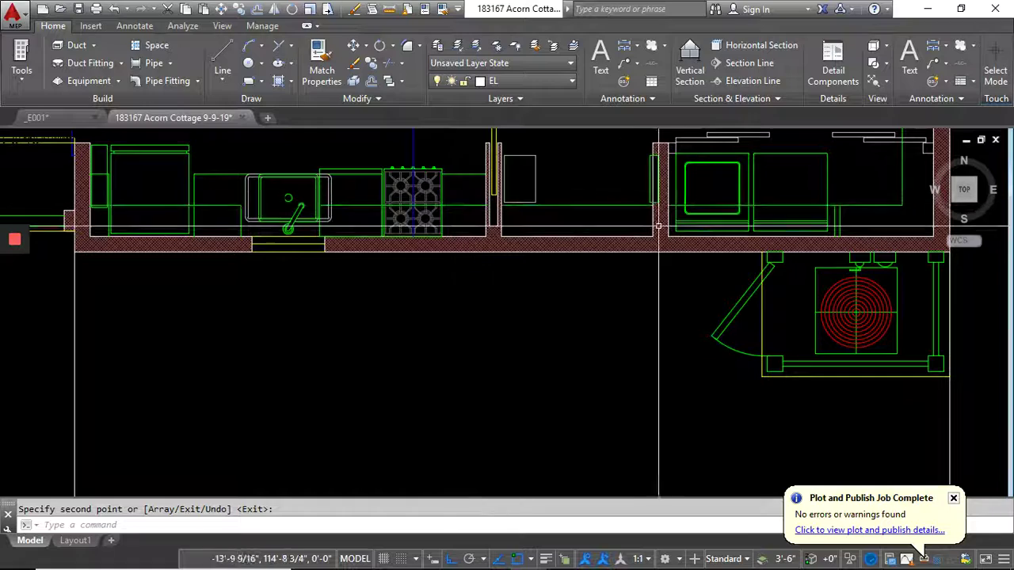
scroll(296, 280, "down", 2)
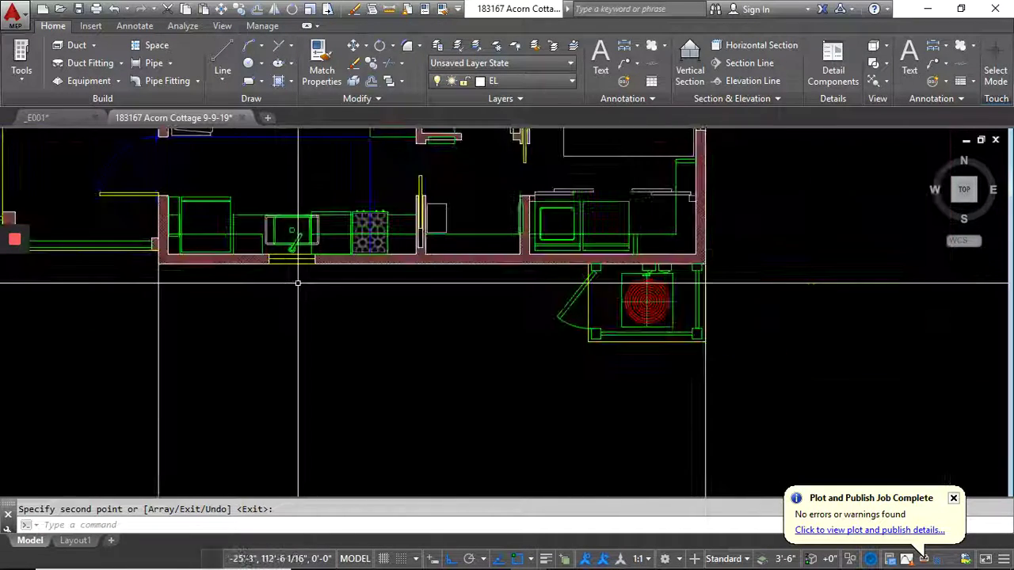
left_click(370, 65)
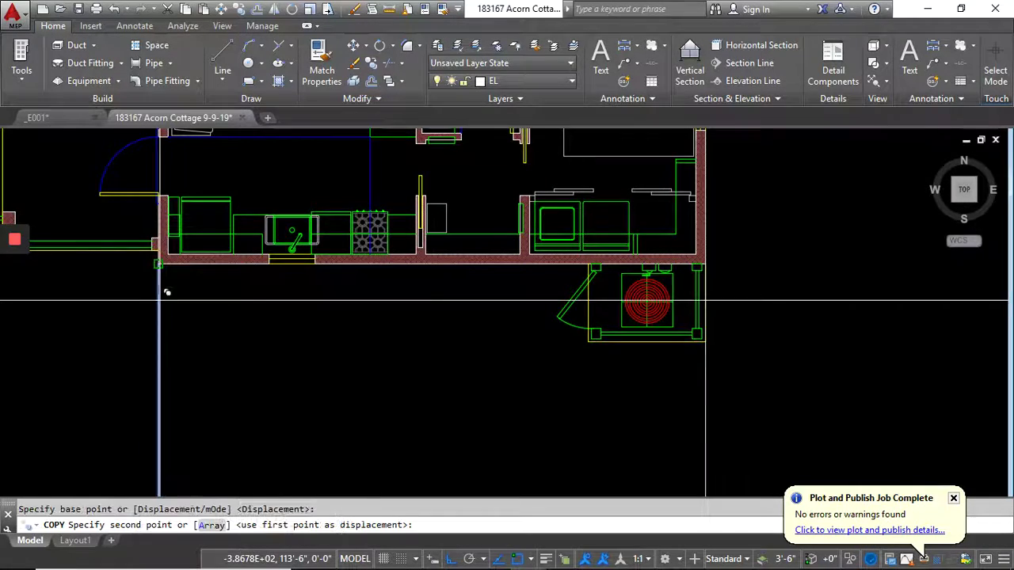
scroll(160, 300, "up", 5)
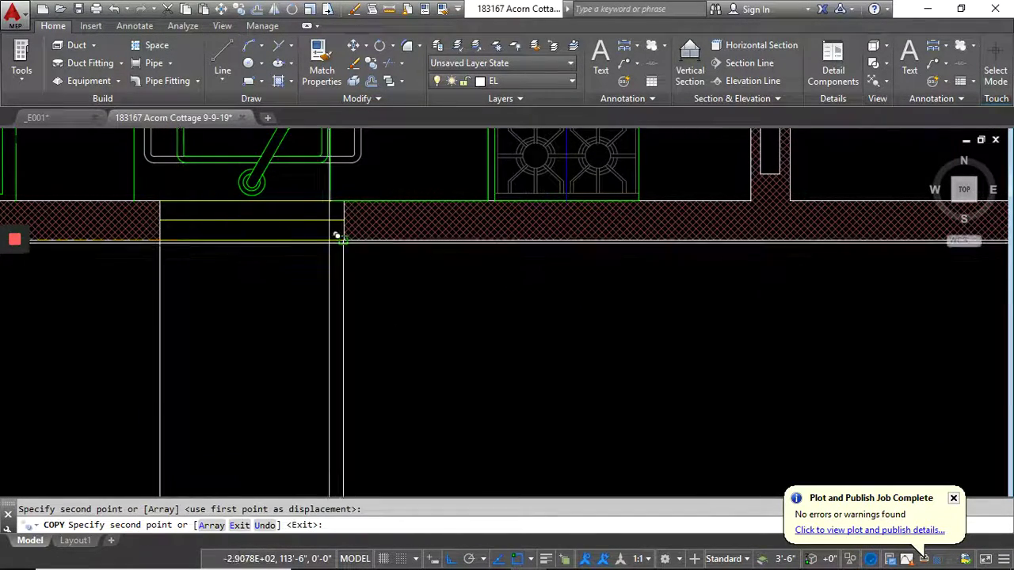
scroll(418, 229, "down", 5)
key("Return")
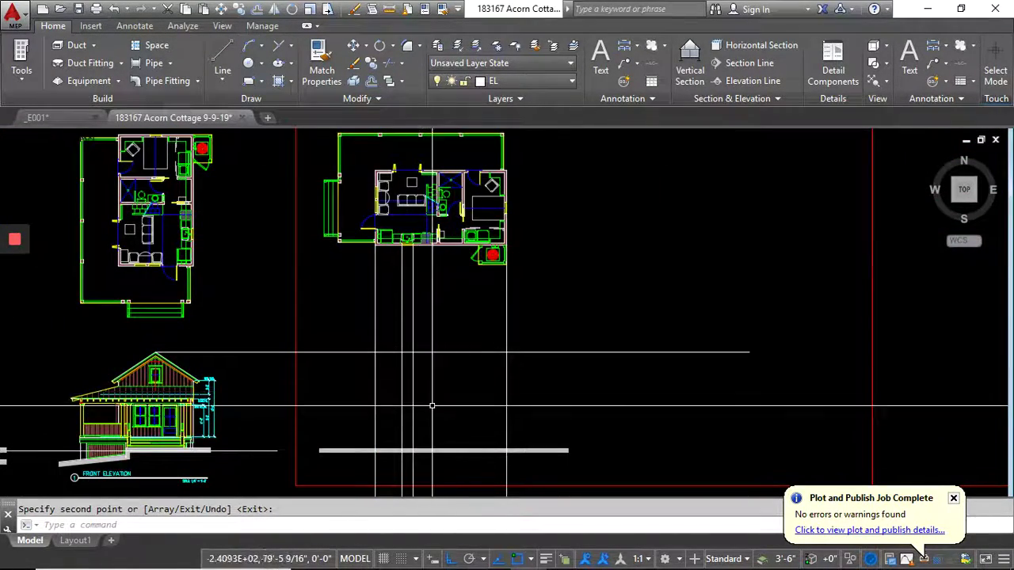
- Draw a horizontal line from the front elevation's right upper-roof eave tip toward the red frame
middle_click_drag(435, 363, 491, 238)
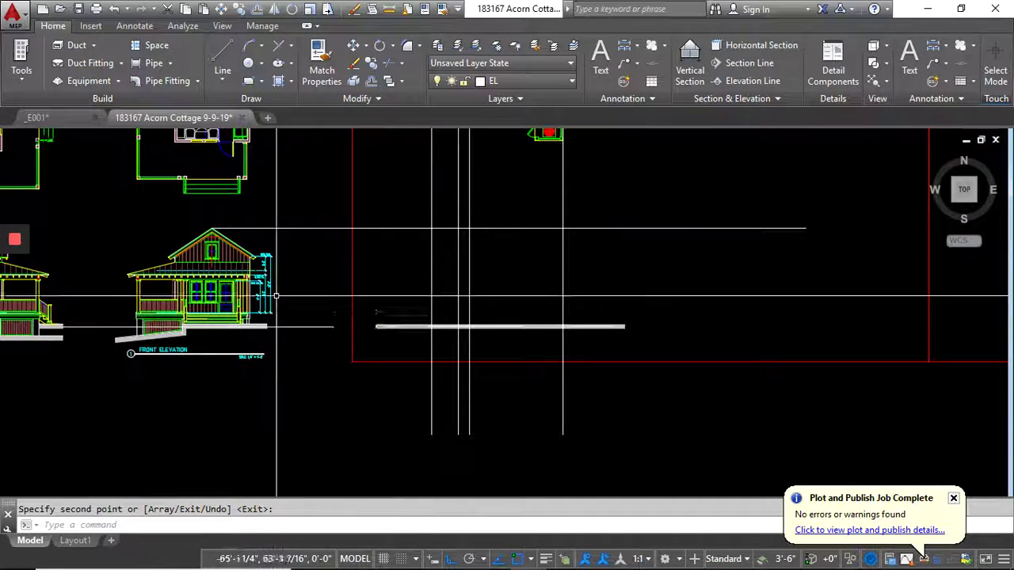
scroll(187, 275, "up", 10)
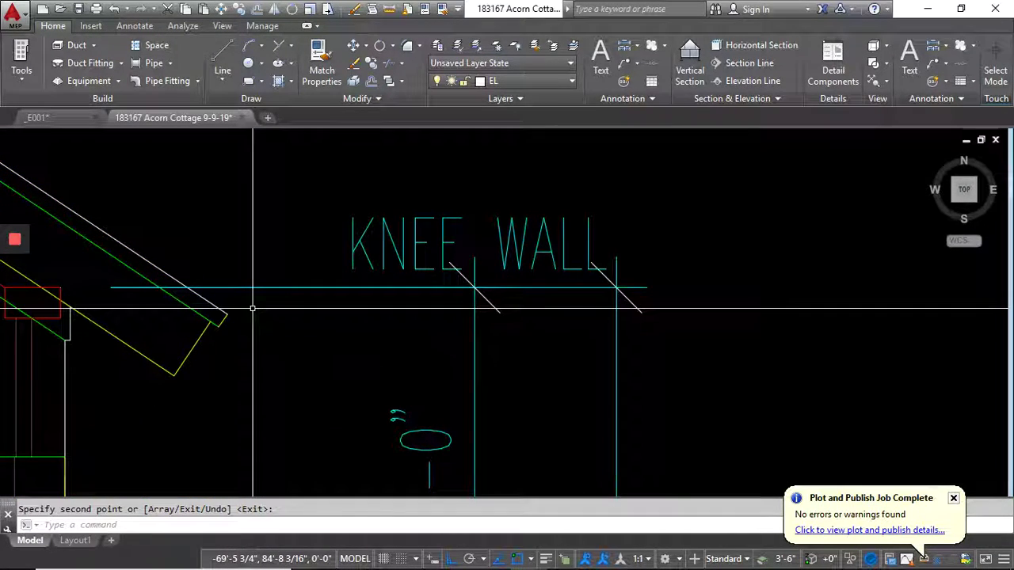
scroll(232, 314, "down", 5)
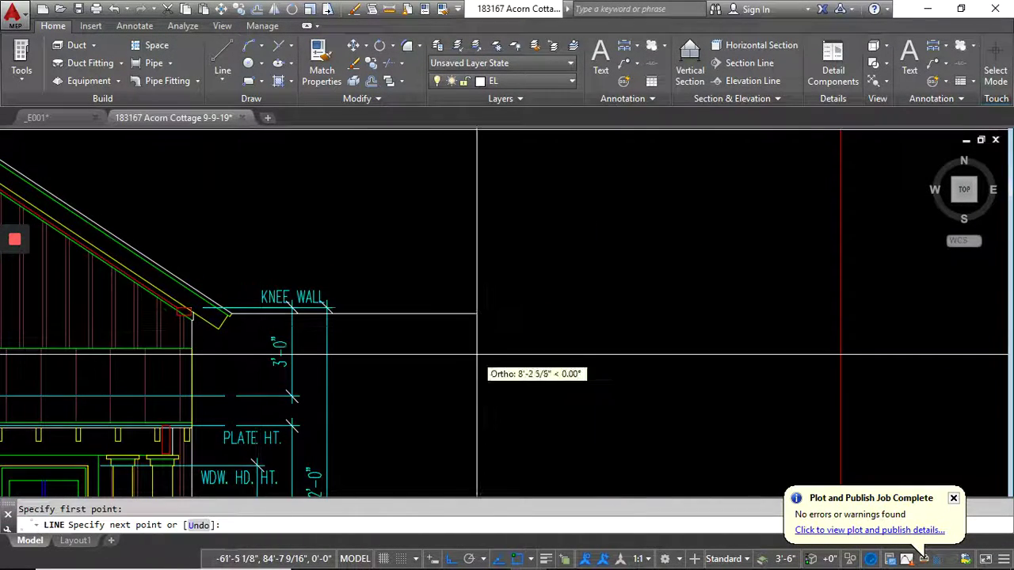
left_click(691, 314)
key("Return")
- Draw two more horizontal lines toward the red frame, from the eave's lower roof-edge corner and the rafter tail's bottom corner
scroll(266, 323, "up", 3)
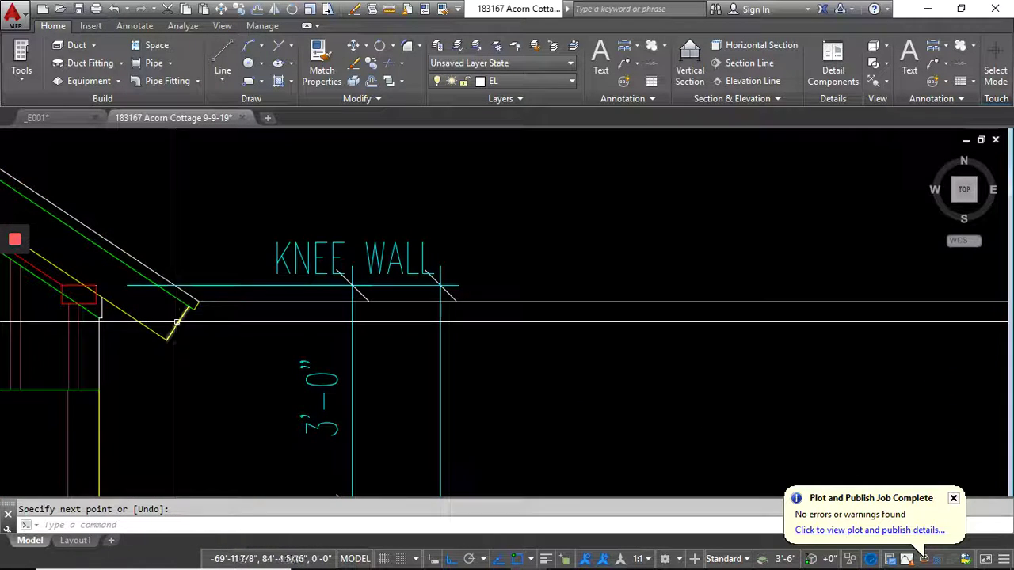
key("Return")
left_click(202, 309)
scroll(293, 341, "down", 4)
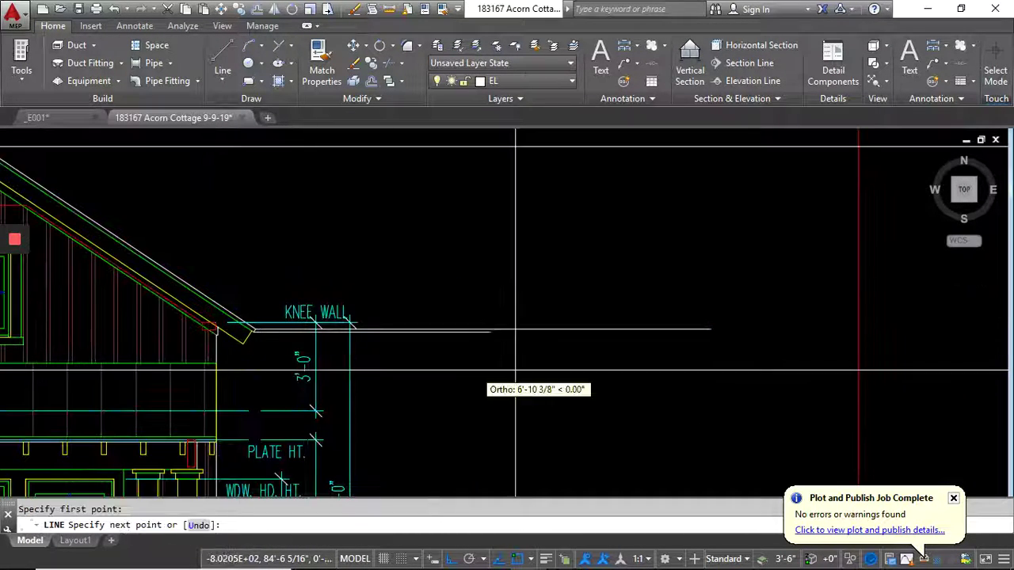
key("Return")
key("Return")
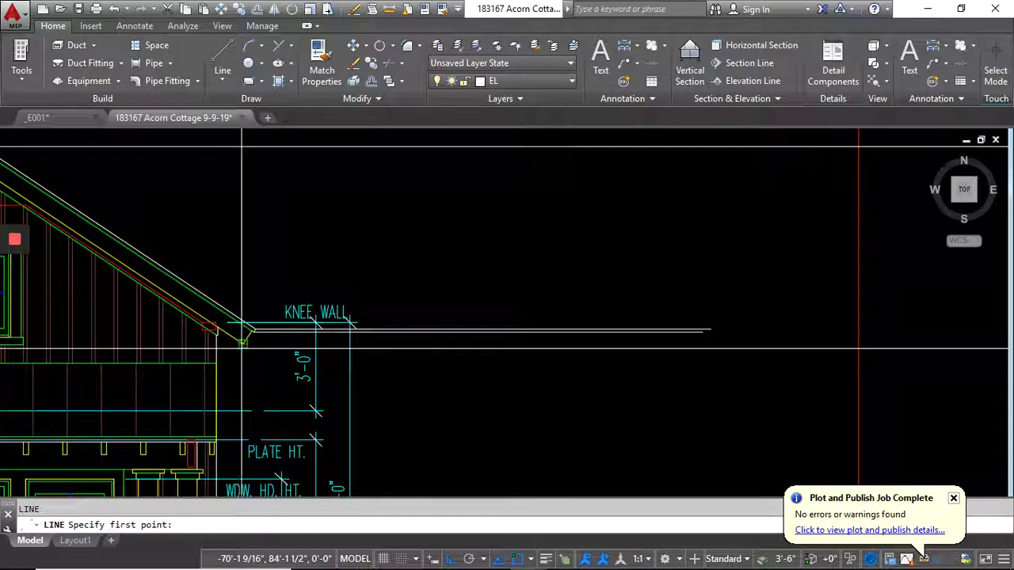
left_click(241, 346)
left_click(706, 358)
key("Return")
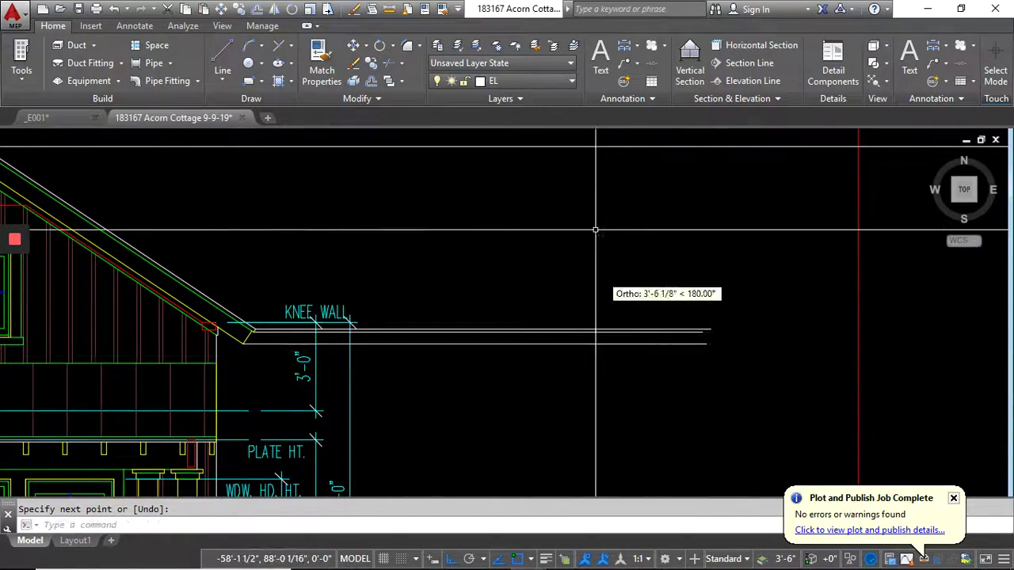
scroll(595, 229, "down", 6)
scroll(159, 280, "up", 4)
scroll(155, 279, "up", 8)
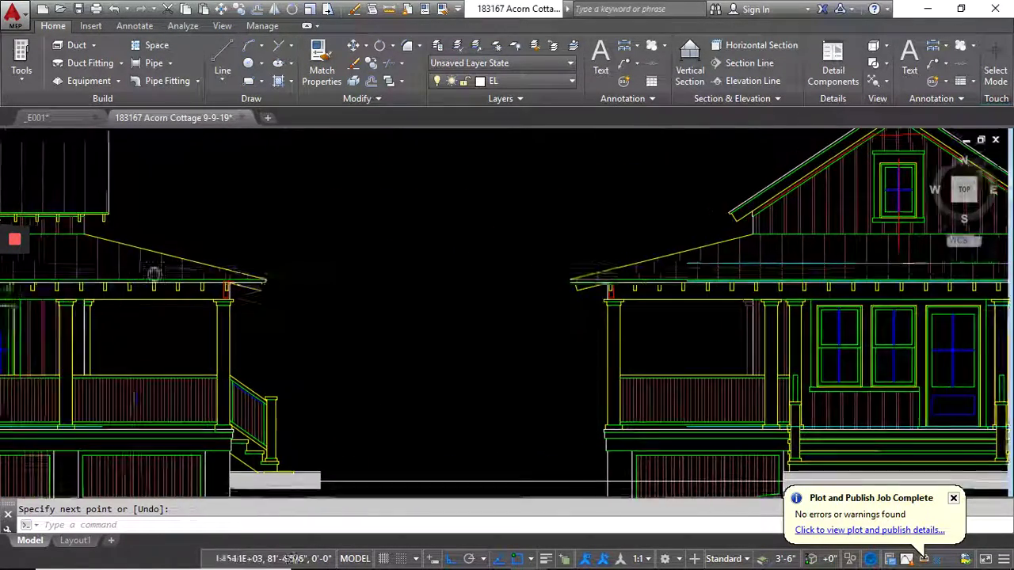
middle_click_drag(275, 326, 541, 339)
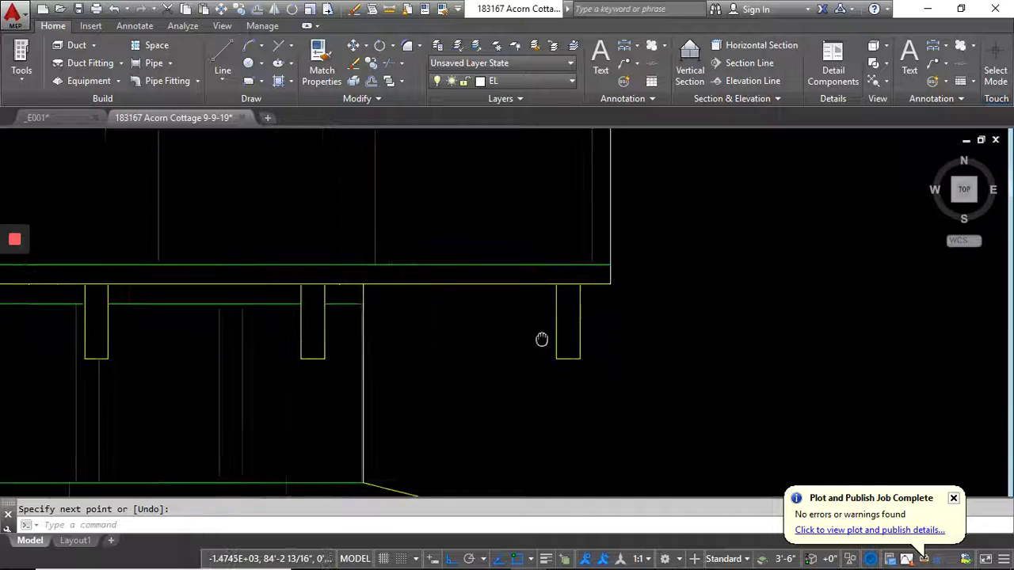
left_click(522, 345)
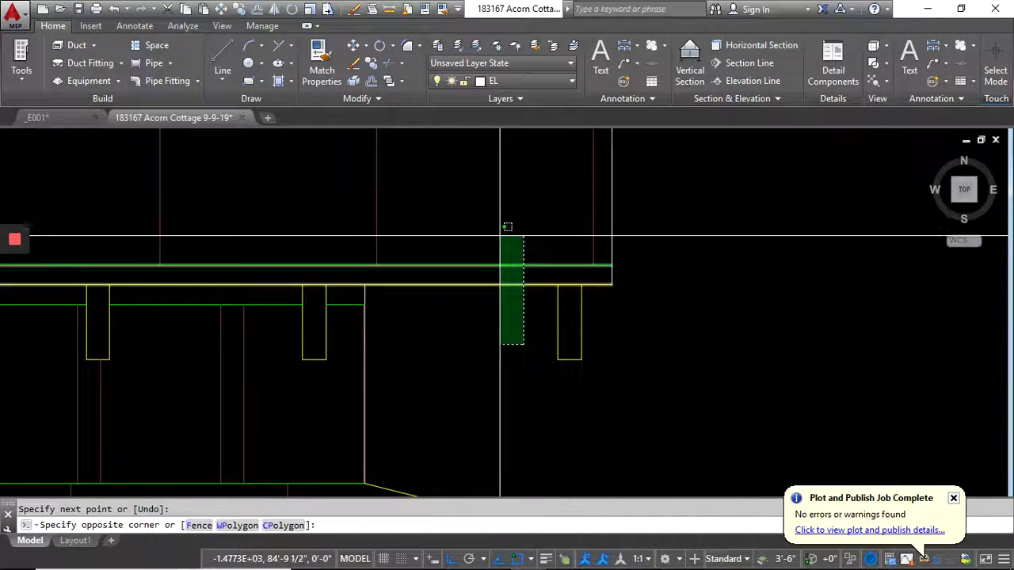
scroll(491, 392, "down", 3)
key("Escape")
scroll(509, 392, "down", 9)
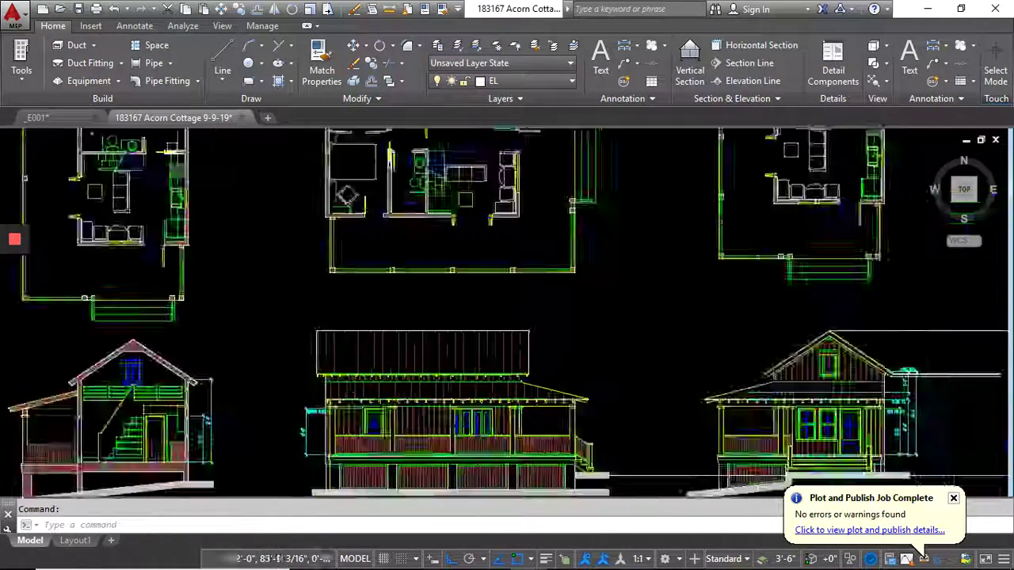
- Move the three horizontal eave projection lines sideways from the front elevation toward the red frame
middle_click_drag(510, 434, 388, 368)
scroll(605, 323, "up", 6)
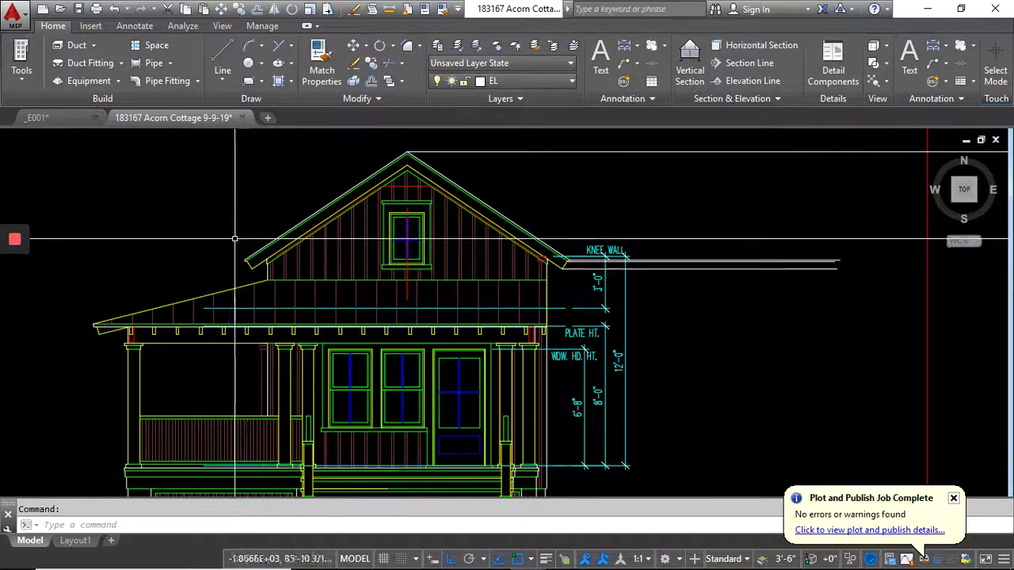
left_click(554, 240)
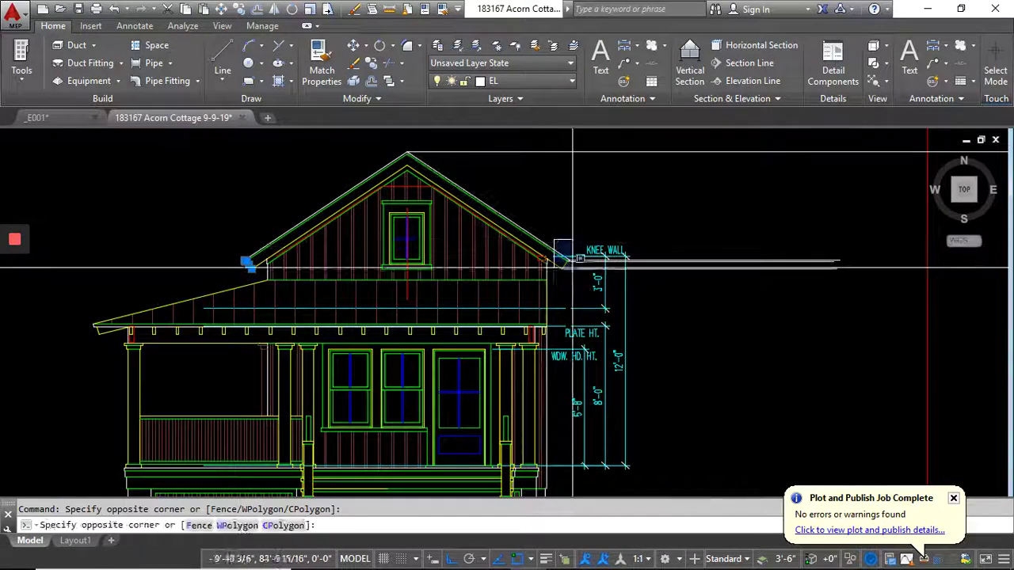
left_click(738, 300)
left_click(467, 133)
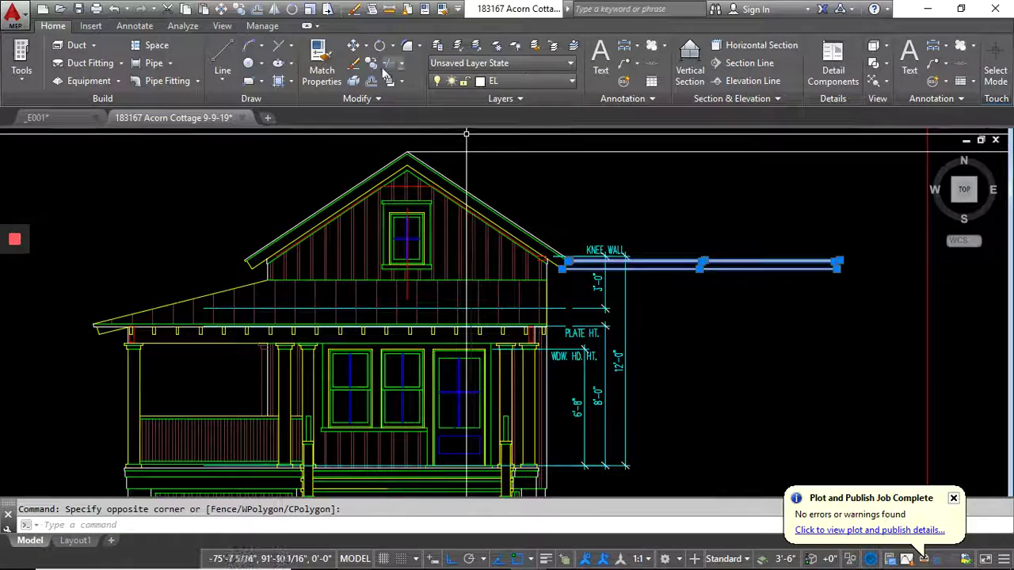
left_click(638, 234)
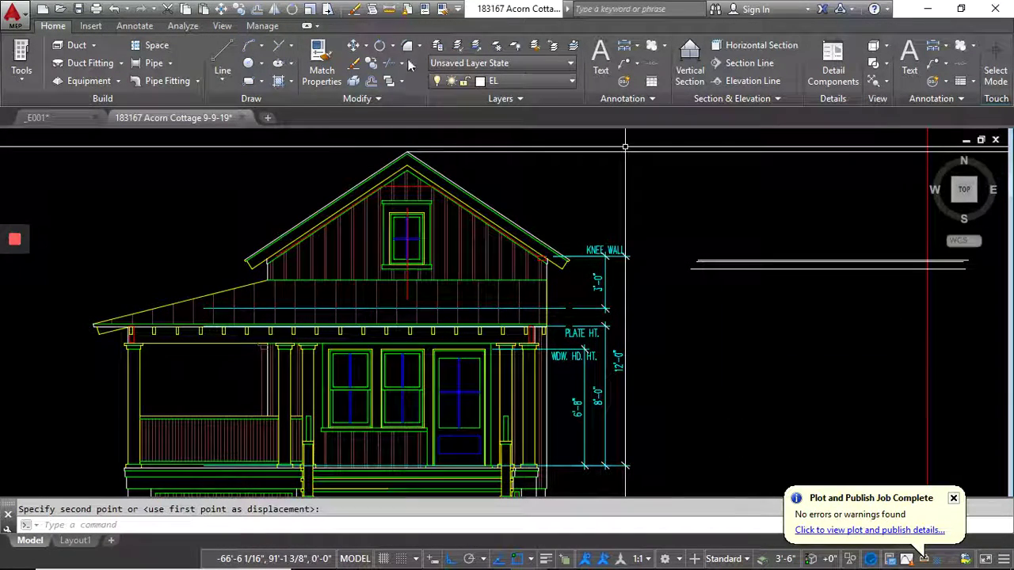
- Stretch the near ends of the three eave projection lines horizontally across the front elevation, past its left upper-roof eave
left_click(792, 245)
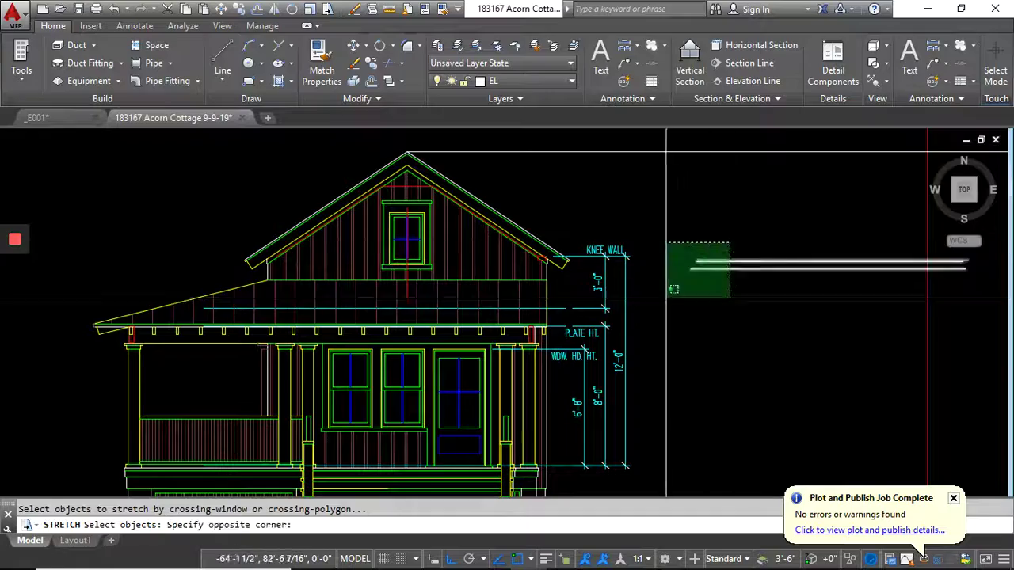
left_click(673, 294)
key("Return")
left_click(726, 229)
scroll(599, 264, "up", 4)
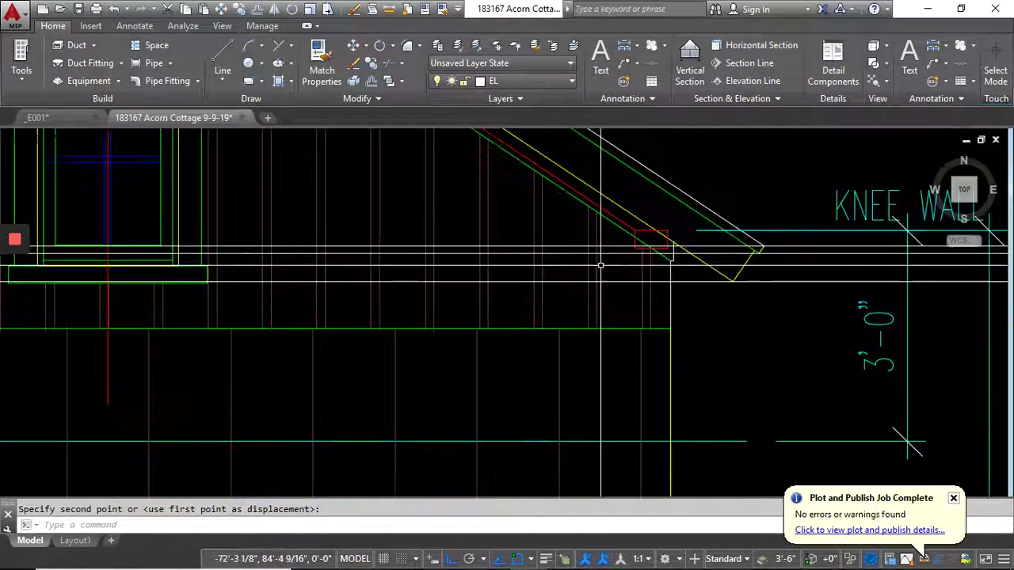
scroll(748, 254, "up", 3)
scroll(742, 263, "down", 6)
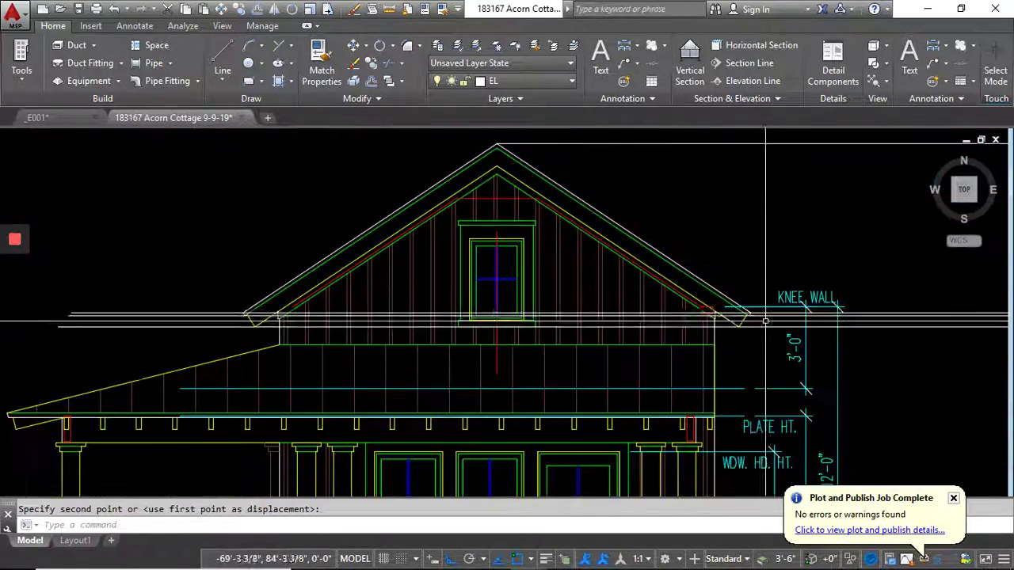
scroll(534, 308, "up", 6)
scroll(534, 307, "down", 5)
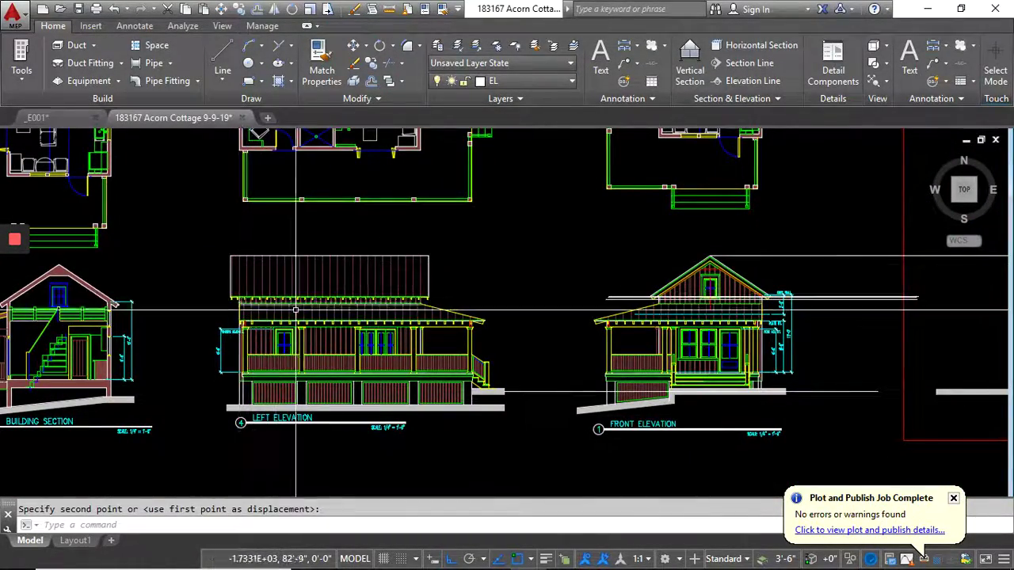
scroll(226, 261, "up", 5)
left_click(98, 164)
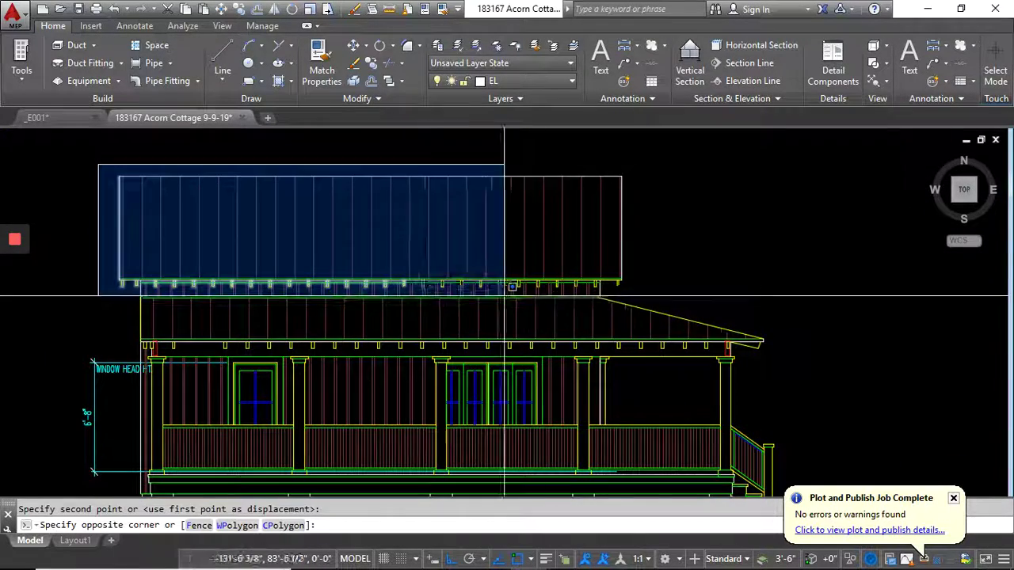
left_click(673, 284)
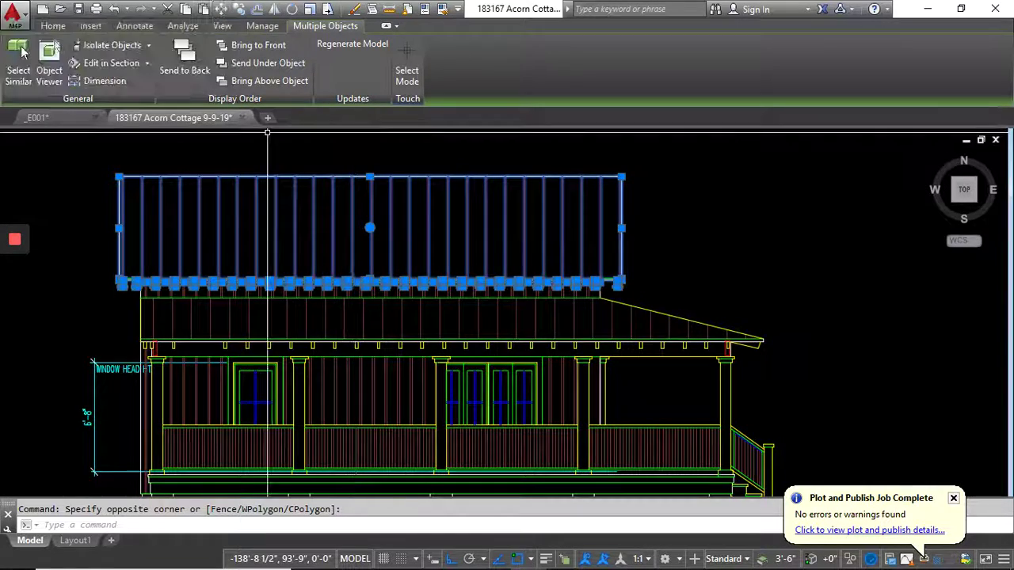
scroll(320, 205, "down", 2)
scroll(320, 205, "down", 3)
scroll(564, 203, "up", 5)
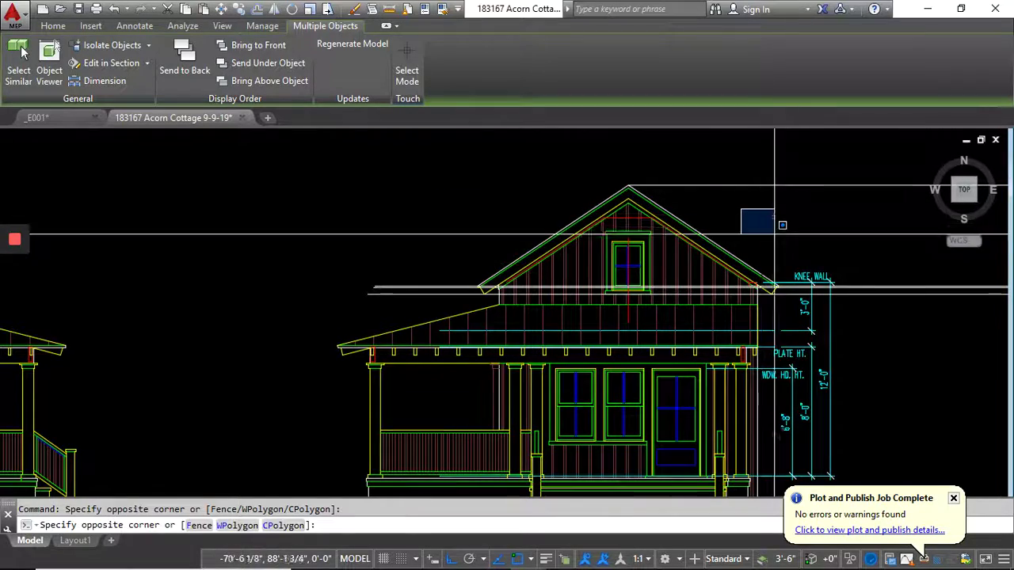
scroll(681, 225, "down", 4)
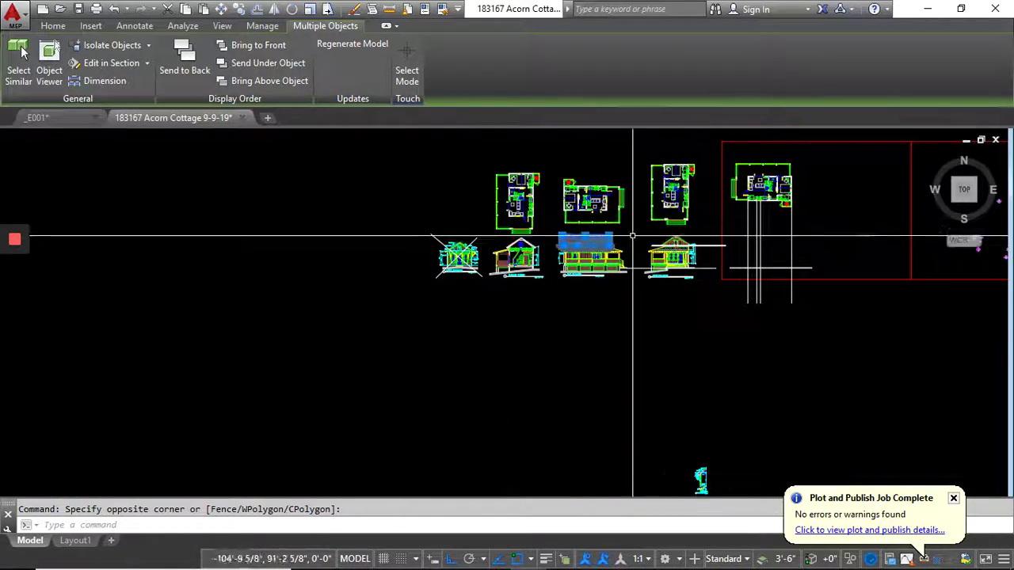
scroll(592, 238, "up", 5)
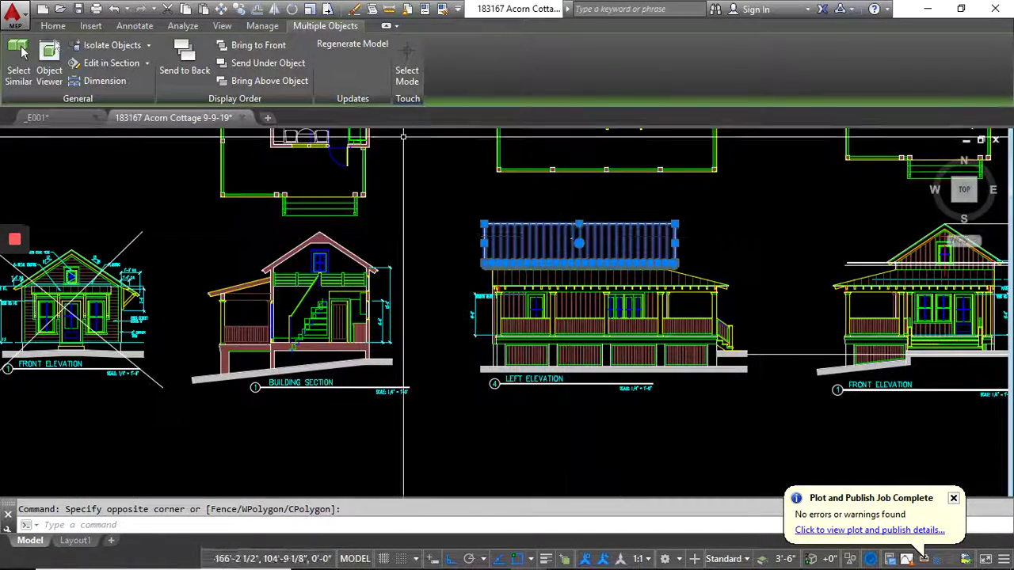
scroll(443, 261, "down", 4)
scroll(651, 227, "up", 5)
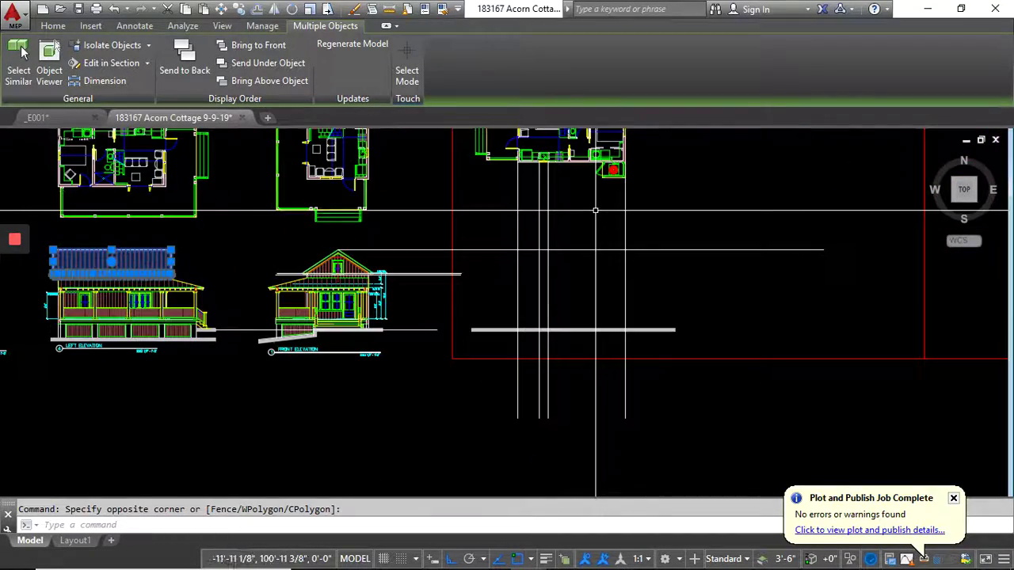
scroll(321, 240, "up", 7)
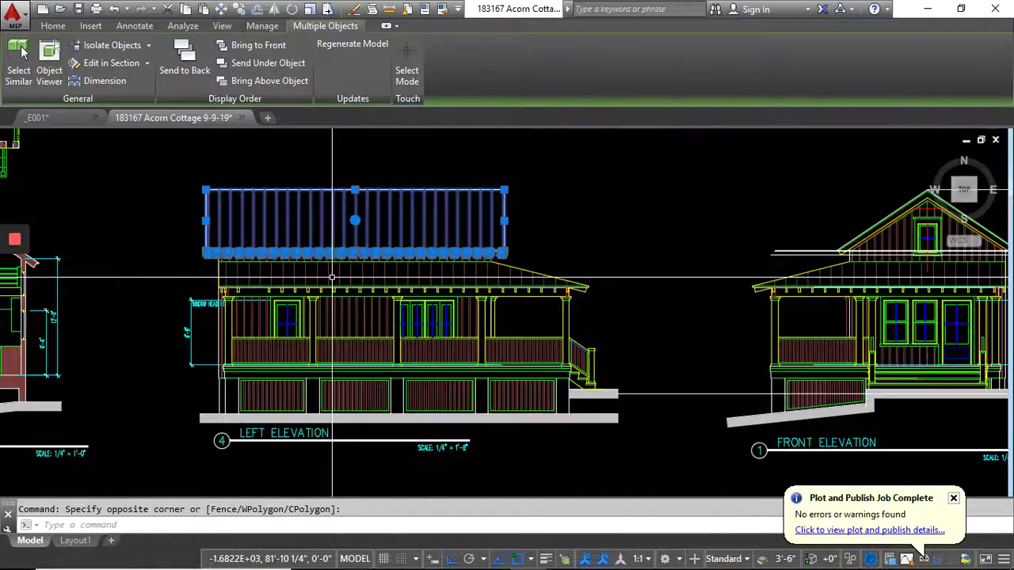
key("Escape")
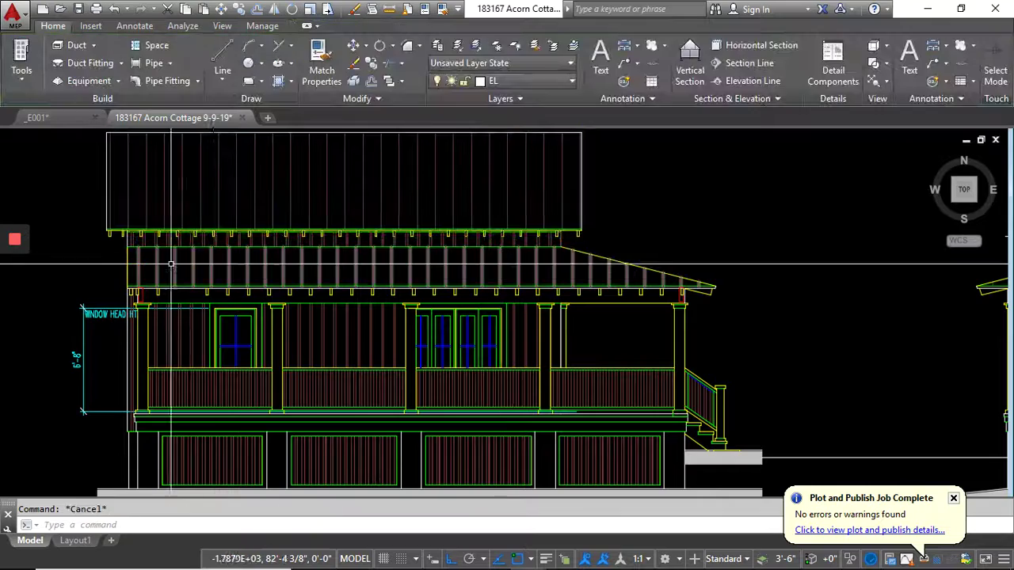
- Highlight the left and right edge lines of the main wall below the upper roof in the left elevation
scroll(133, 253, "up", 2)
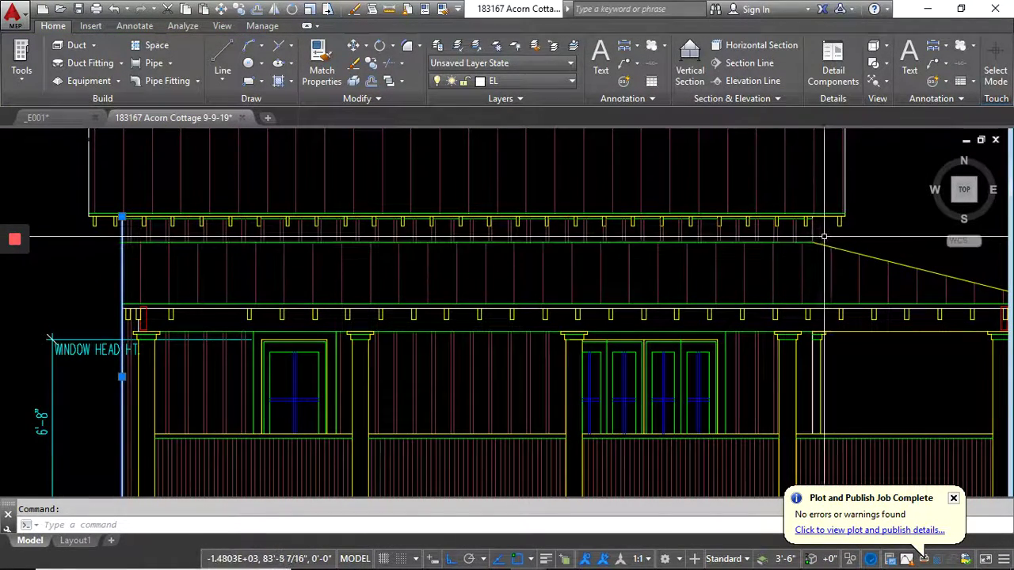
left_click(821, 234)
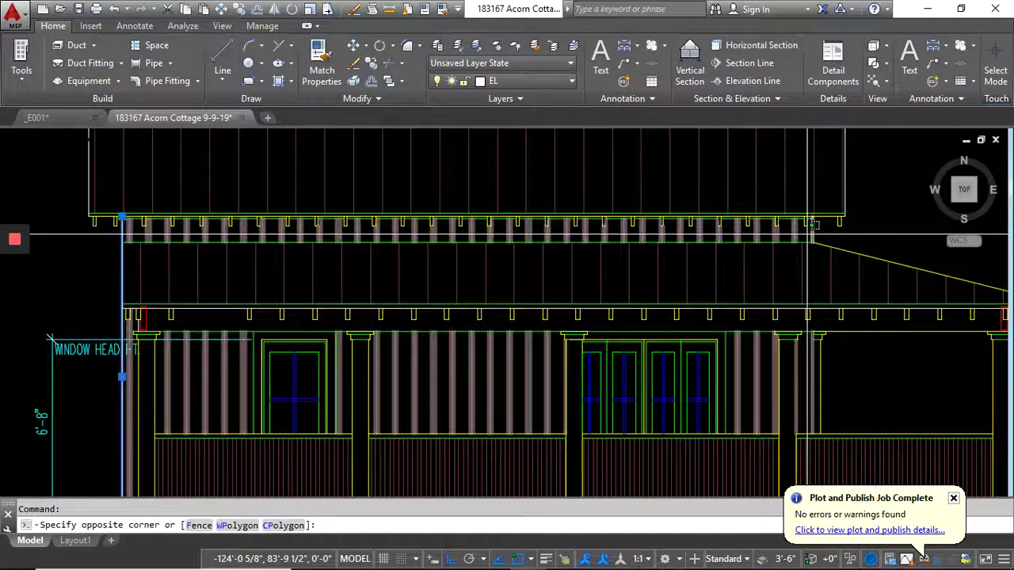
left_click(130, 443)
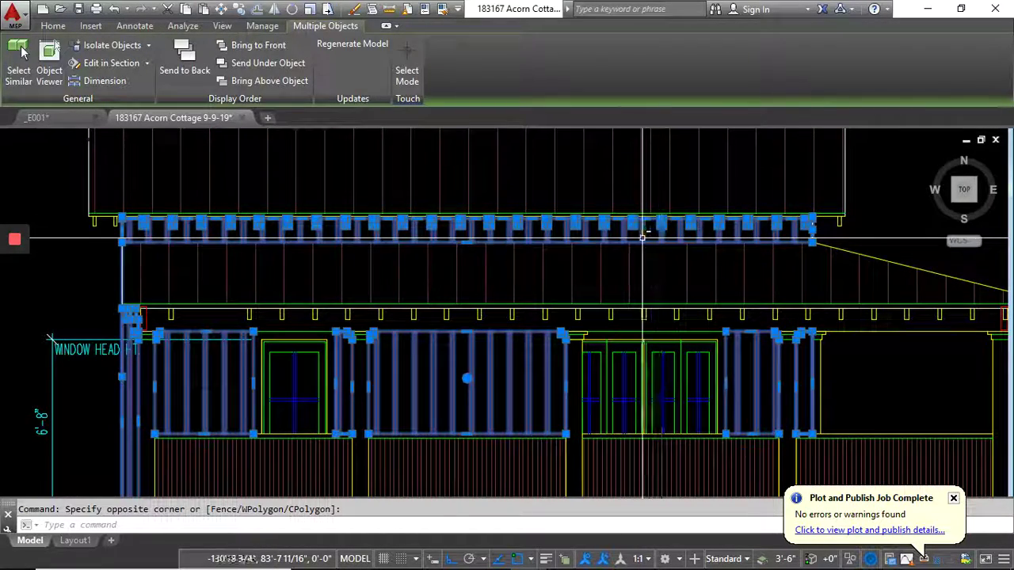
key("Delete")
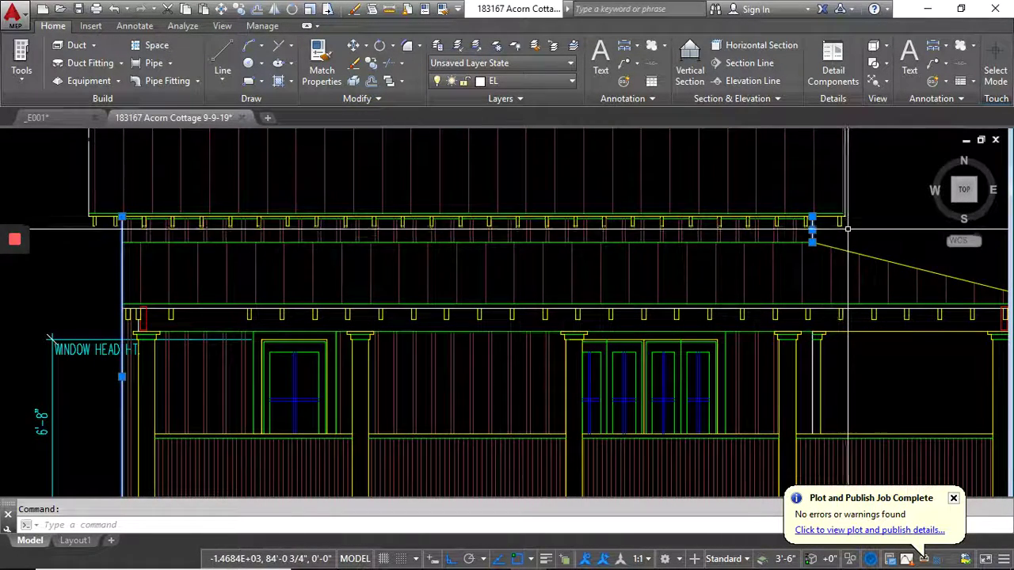
- Measure the upper roof's overhang in the left elevation from the right wall edge to the roof's right end
left_click(391, 11)
scroll(860, 219, "up", 5)
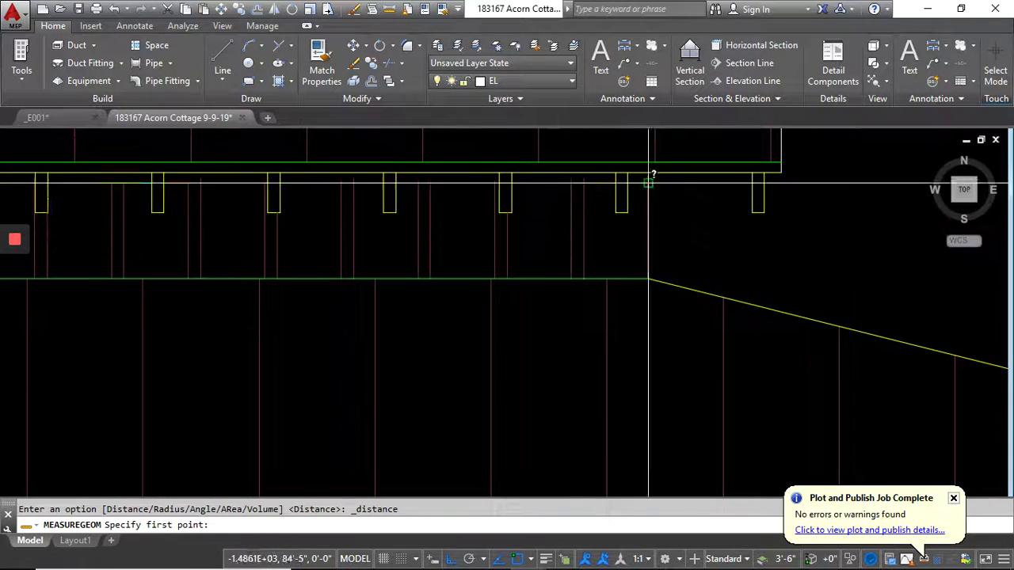
scroll(649, 181, "up", 4)
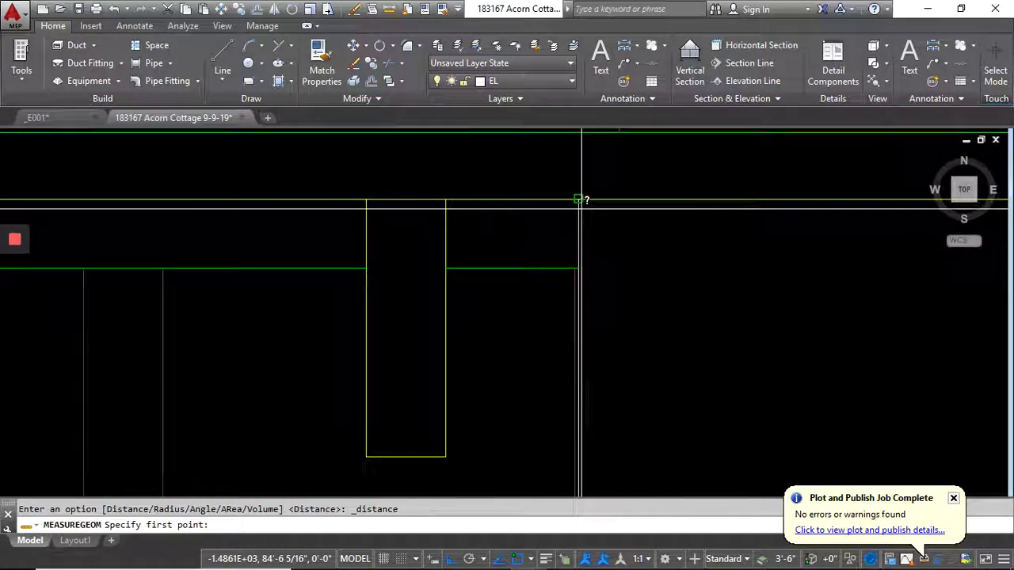
left_click(580, 200)
scroll(617, 222, "down", 5)
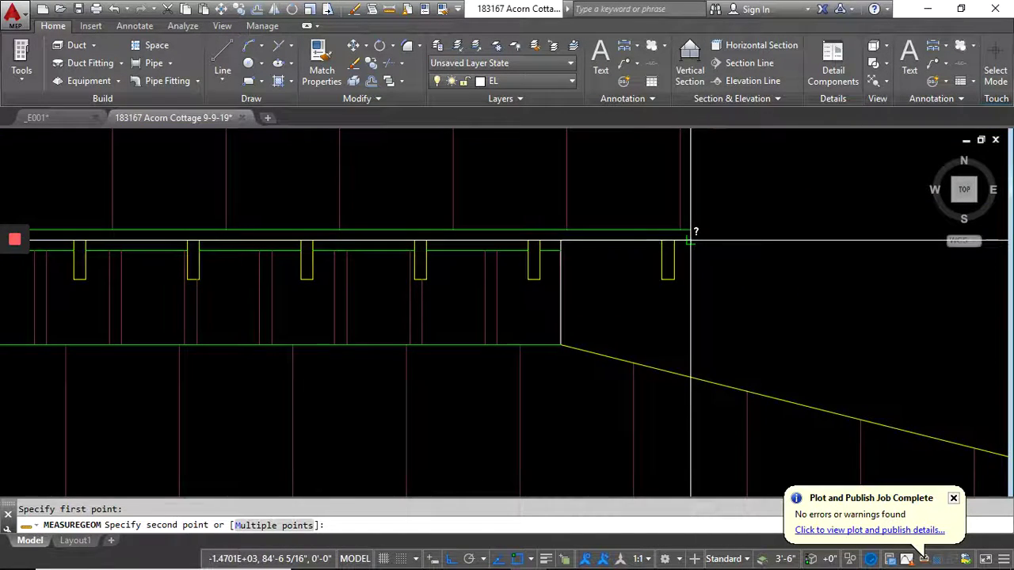
left_click(690, 240)
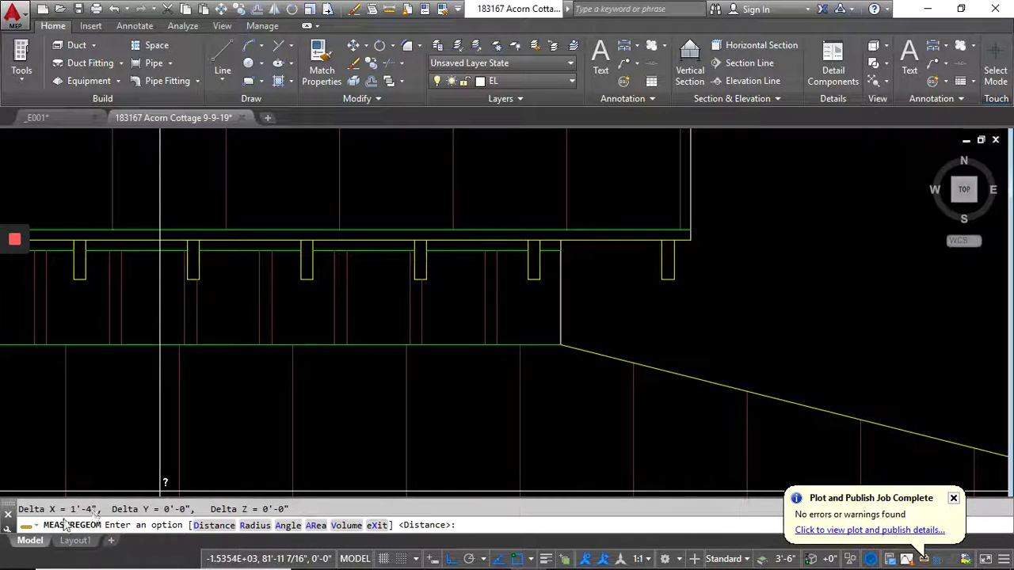
- Measure the upper roof's overhang in the left elevation from the left wall edge to the roof's left end
scroll(380, 306, "down", 6)
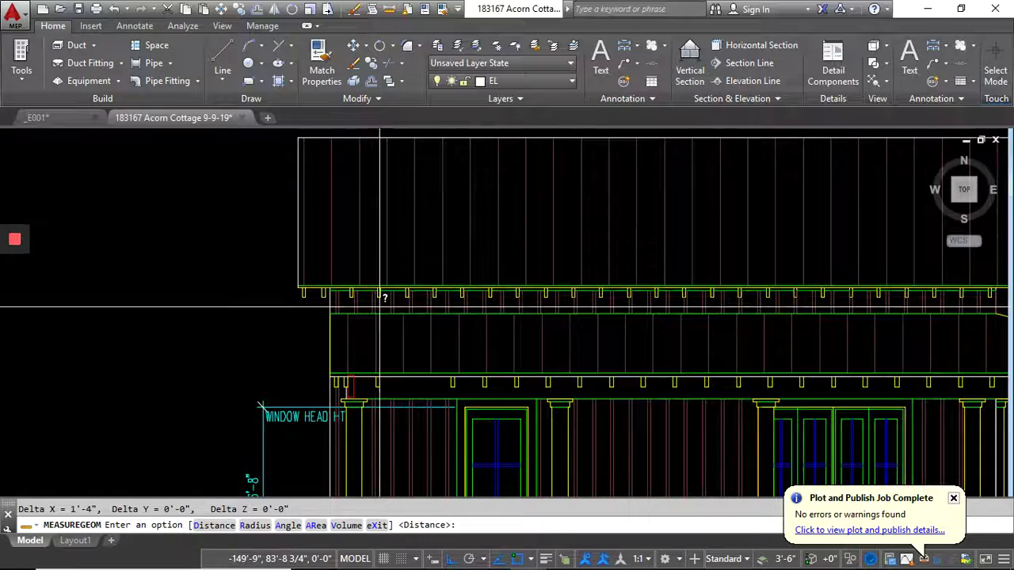
left_click(388, 16)
scroll(324, 261, "up", 5)
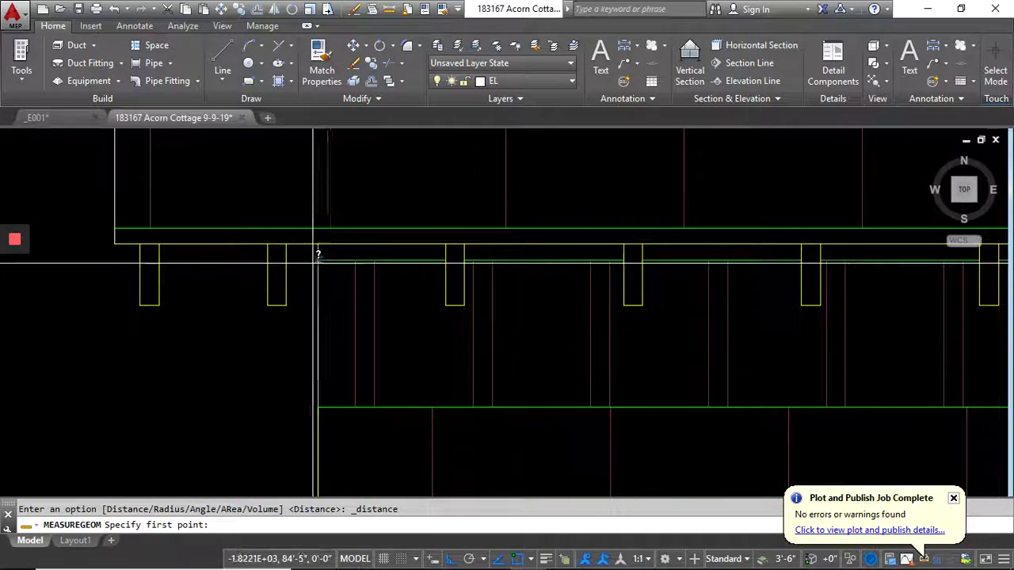
left_click(319, 245)
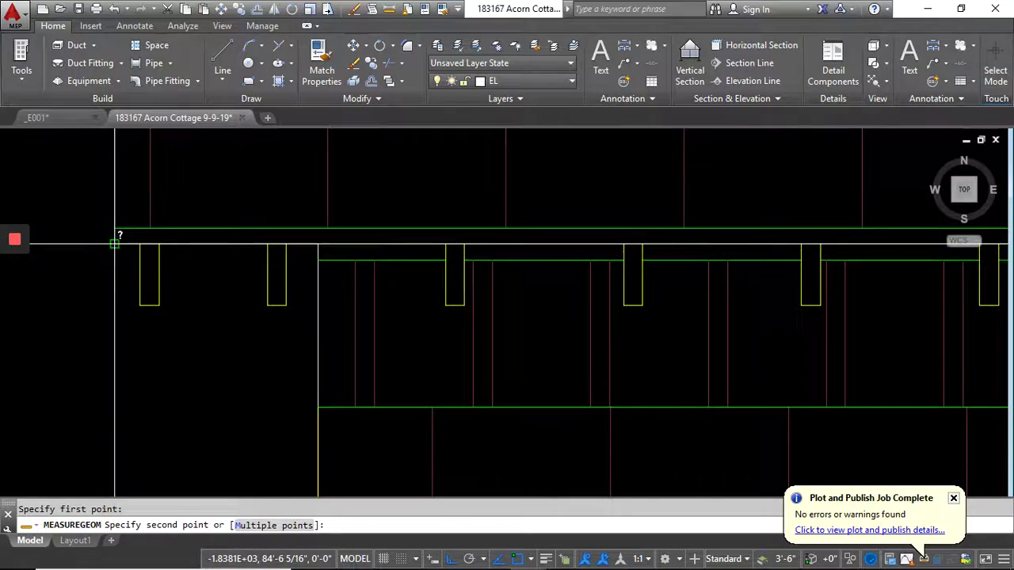
left_click(116, 246)
scroll(158, 444, "down", 5)
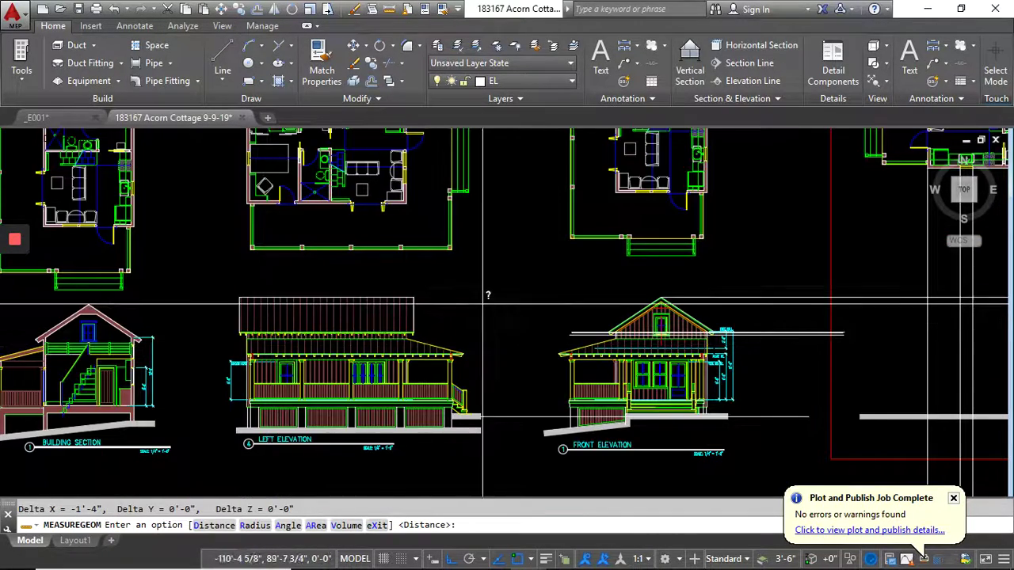
- Copy the left elevation's upper roof with its rafter tails to the new elevation, placing its wall corner on the leftmost wall projection line at eave height
scroll(198, 290, "up", 4)
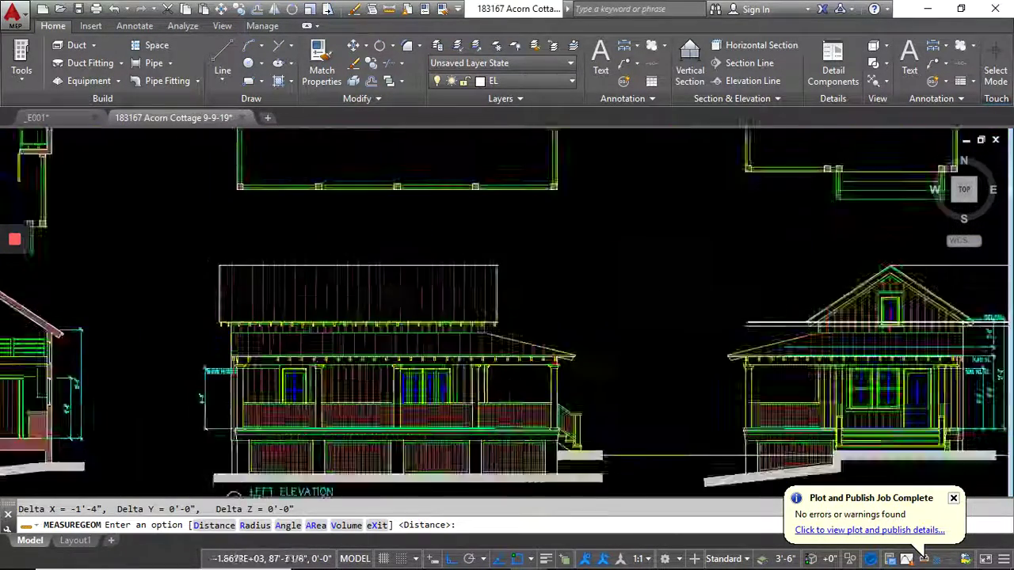
key("Escape")
left_click(208, 225)
left_click(727, 350)
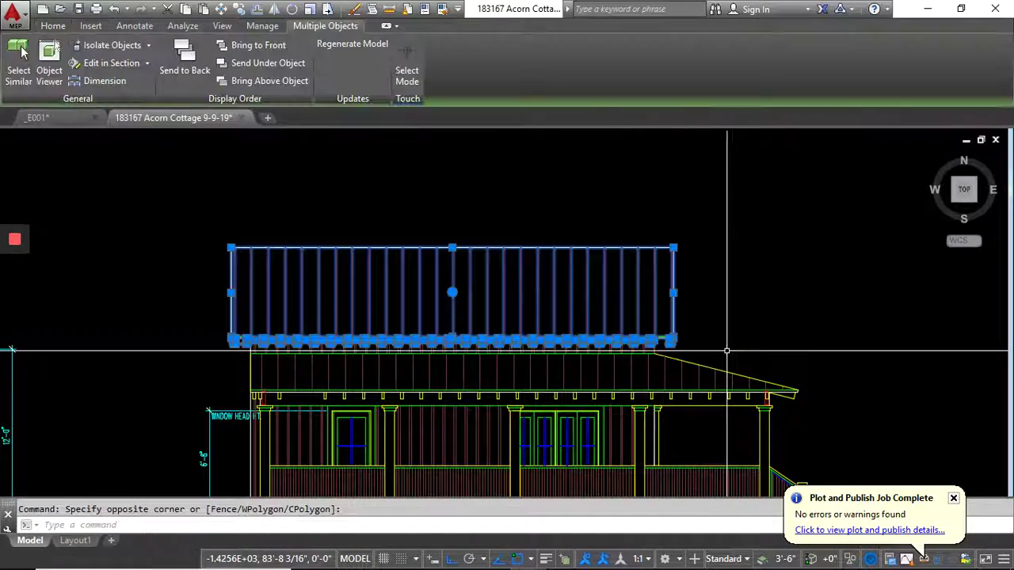
scroll(270, 351, "up", 5)
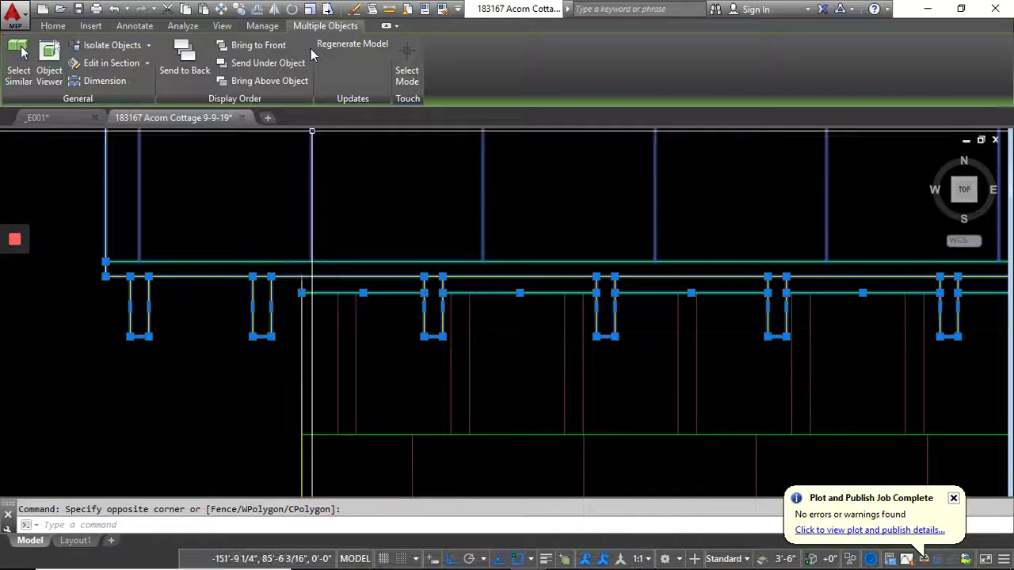
left_click(240, 10)
left_click(301, 277)
scroll(238, 283, "down", 5)
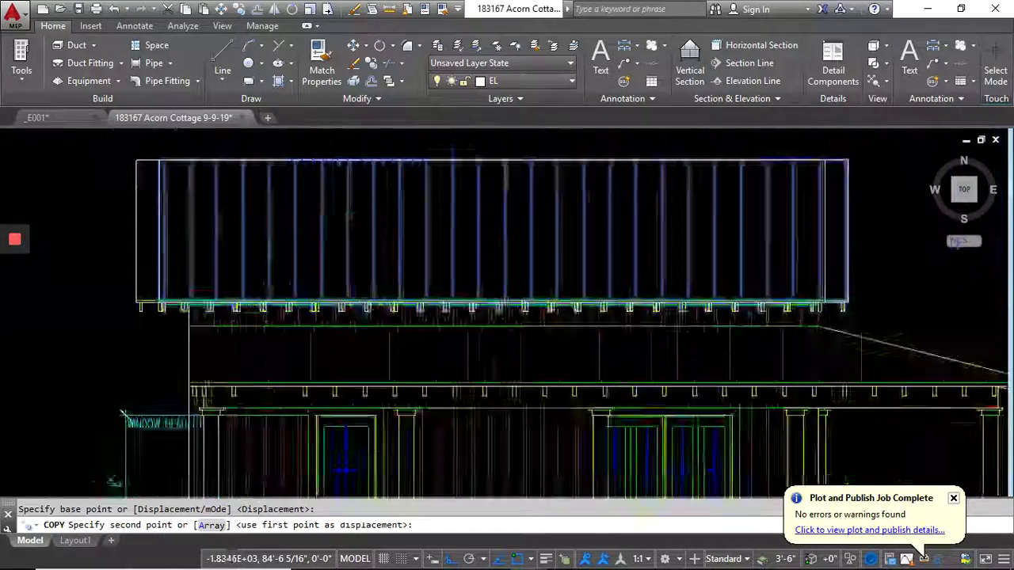
scroll(177, 304, "down", 5)
scroll(626, 283, "up", 3)
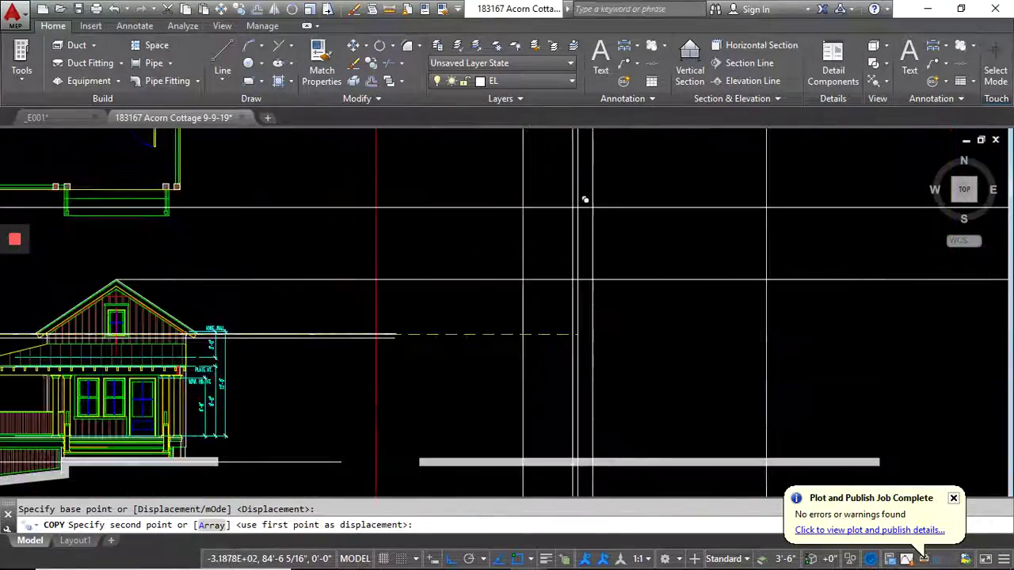
middle_click_drag(544, 229, 522, 387)
scroll(510, 228, "up", 4)
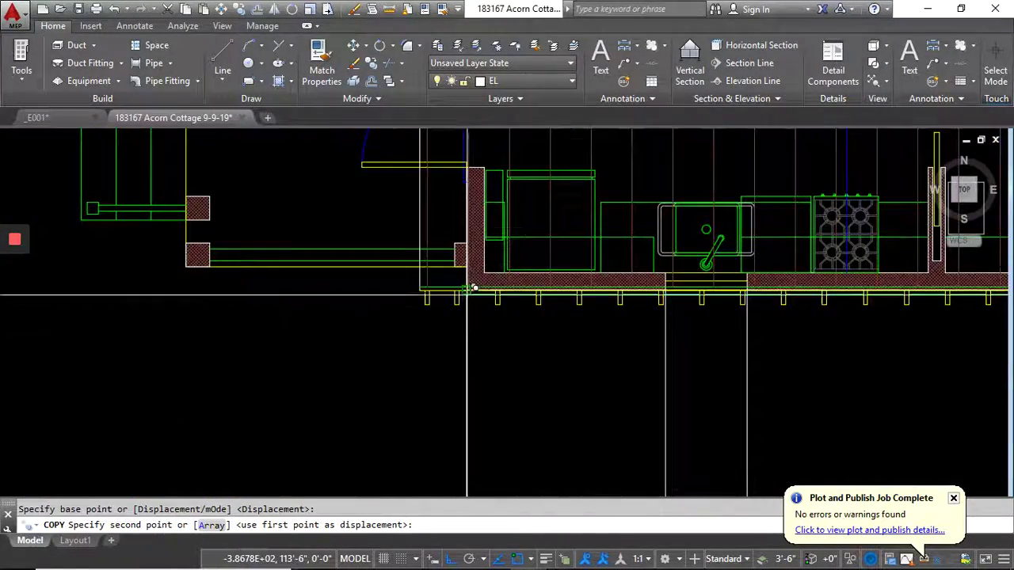
scroll(467, 289, "down", 6)
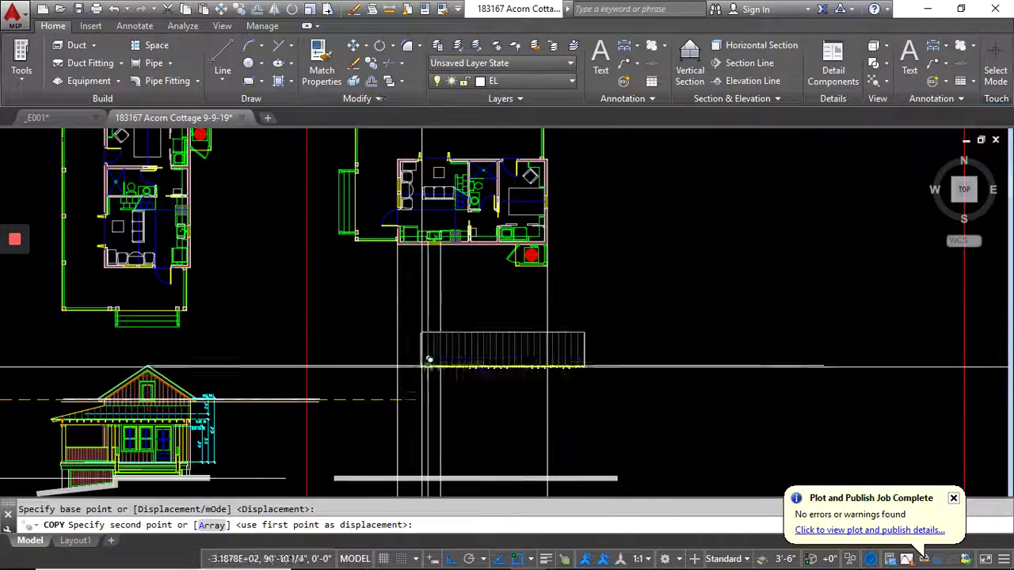
scroll(404, 398, "up", 4)
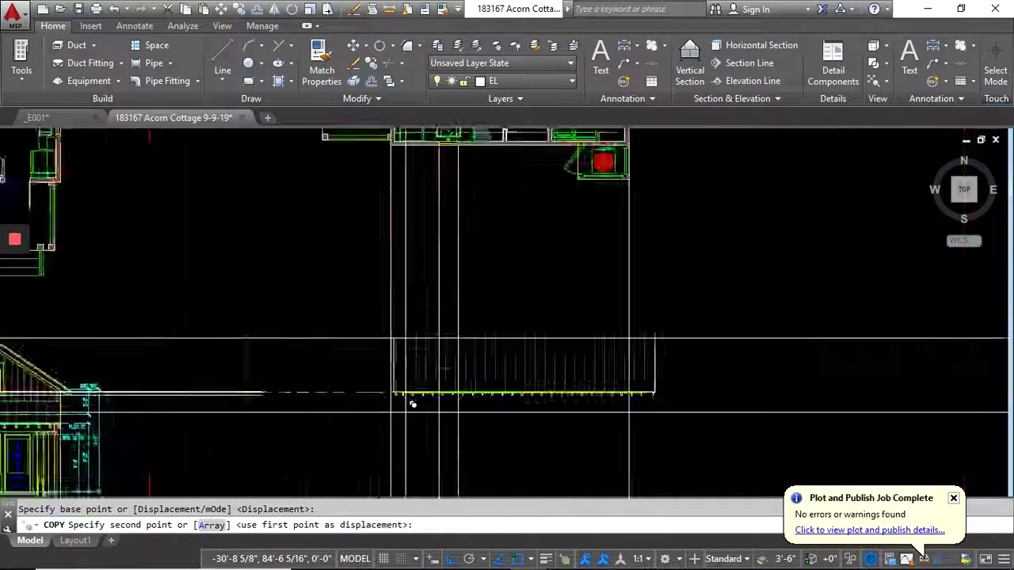
left_click(379, 381)
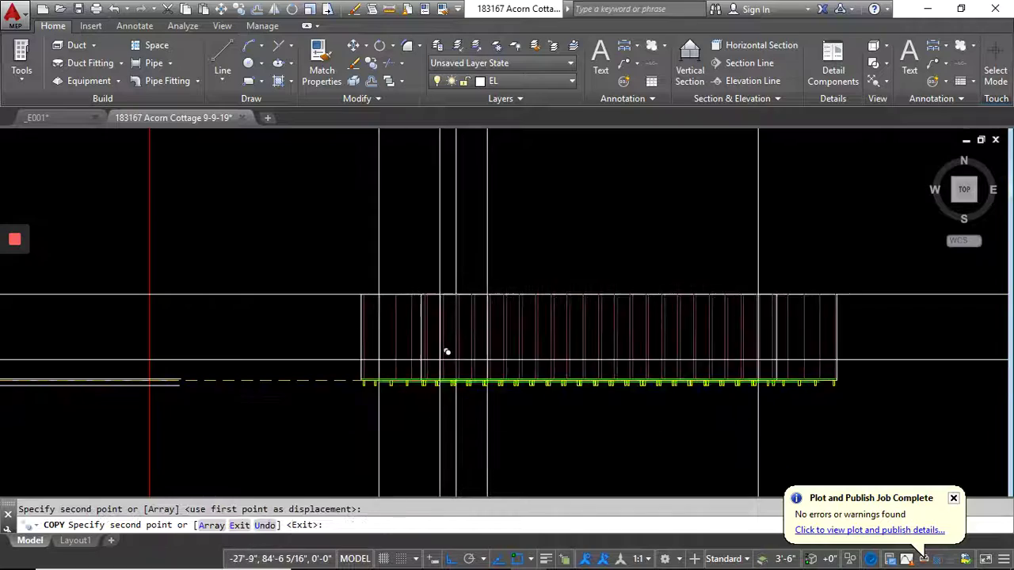
key("Return")
- Highlight the lowest eave projection line at the front elevation's right upper-roof eave and compare it with the copied roof
scroll(432, 195, "down", 6)
scroll(456, 211, "up", 3)
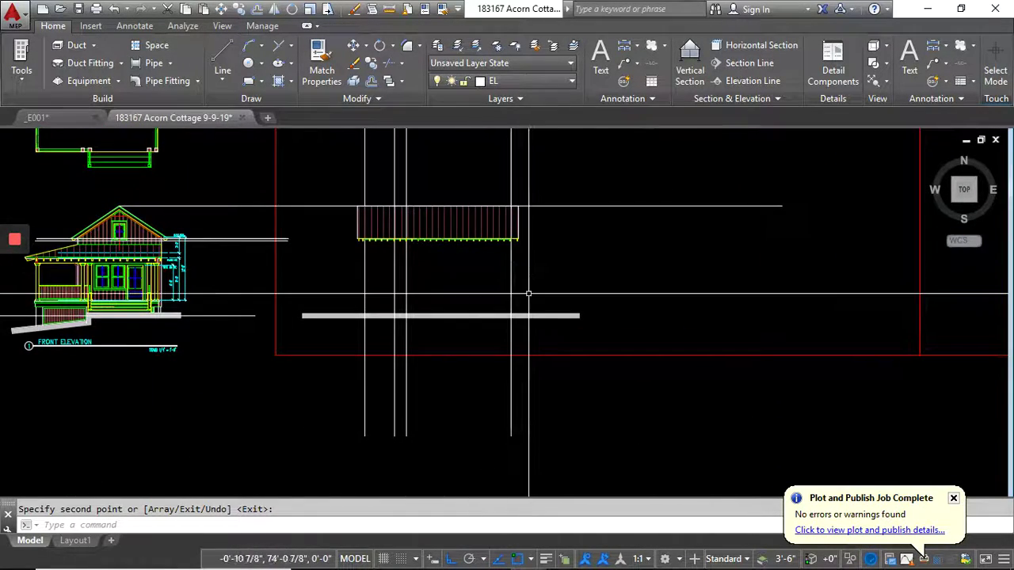
middle_click_drag(522, 238, 522, 389)
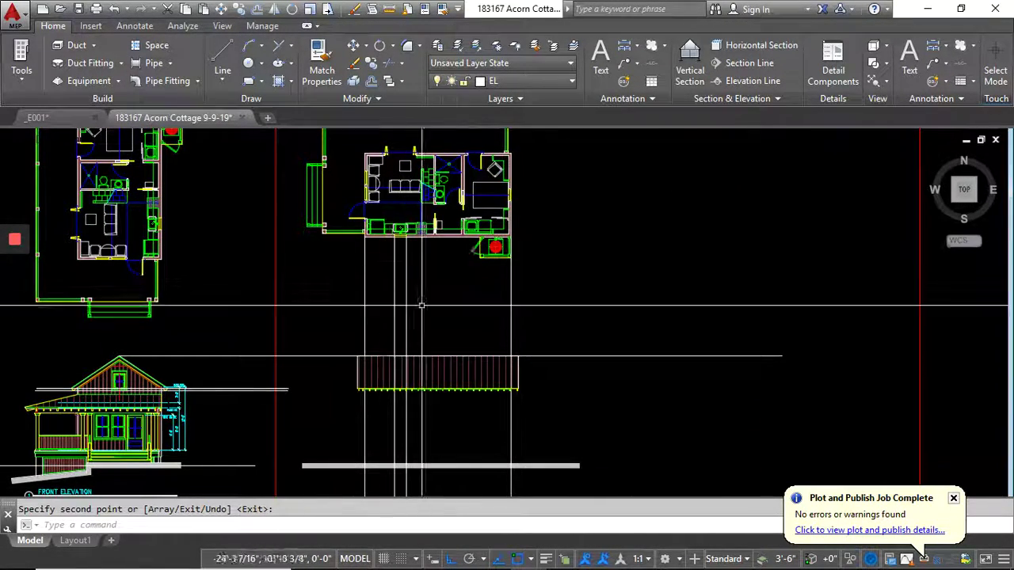
scroll(297, 291, "up", 6)
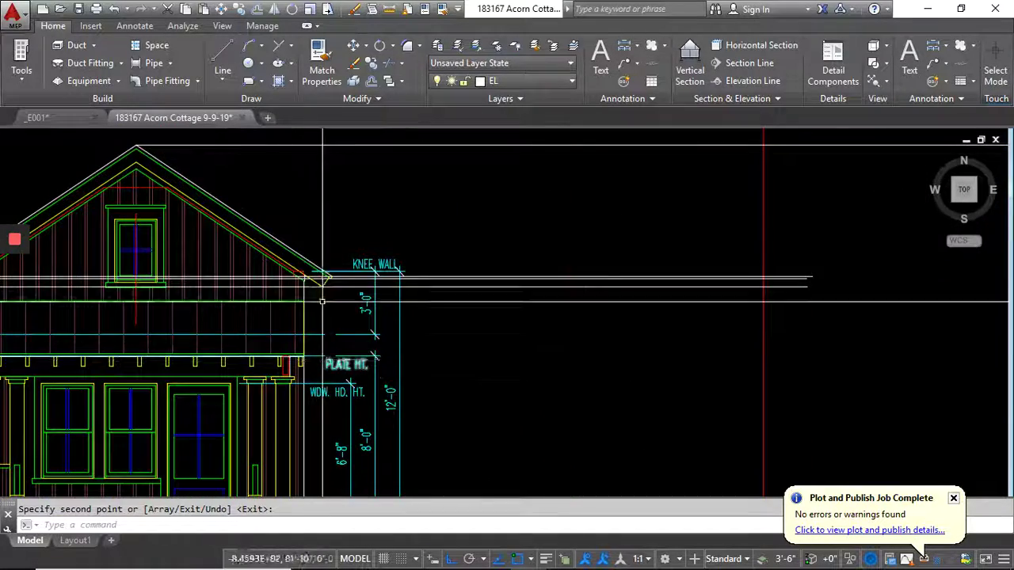
scroll(361, 227, "up", 2)
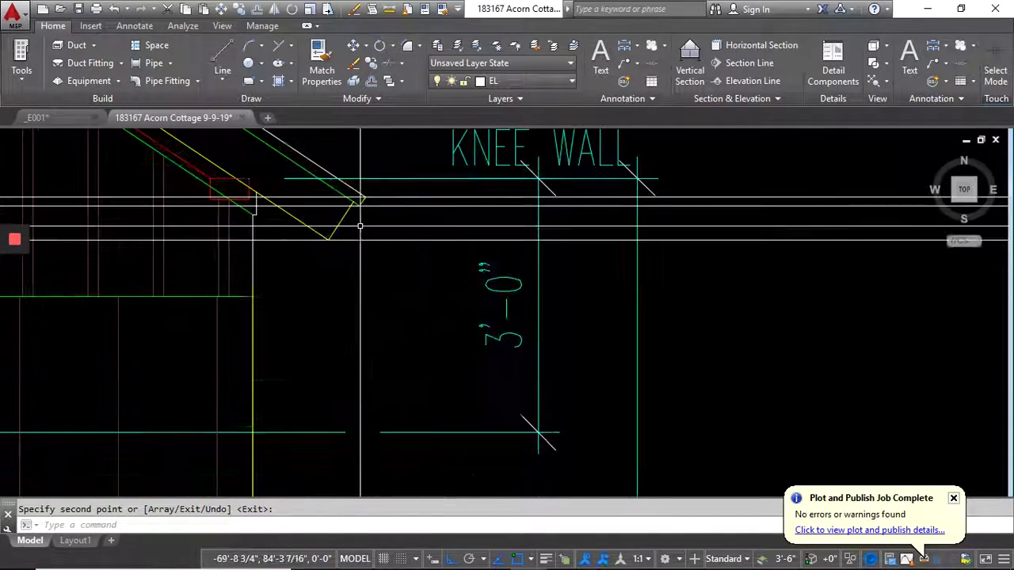
left_click(300, 237)
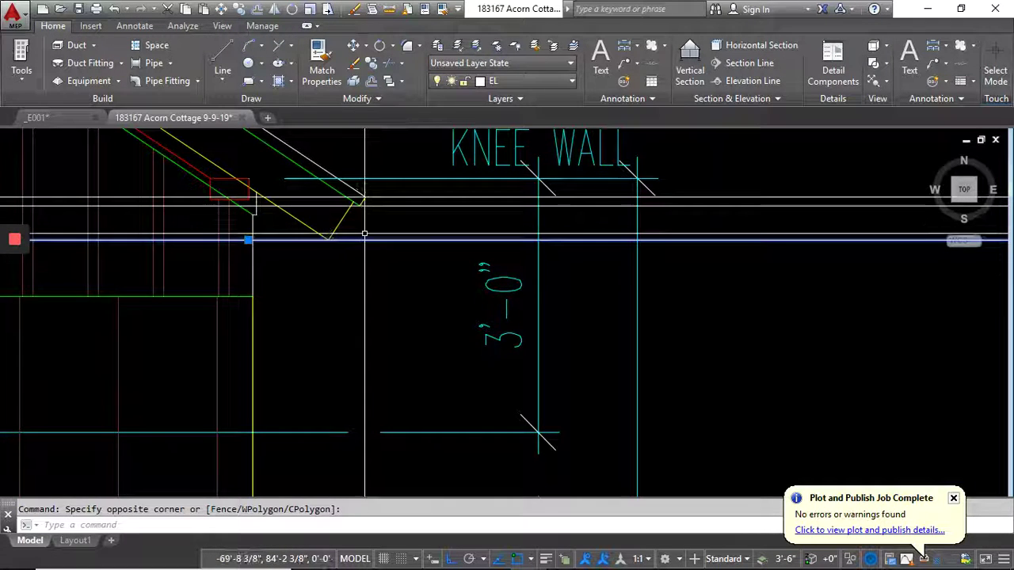
left_click(408, 231)
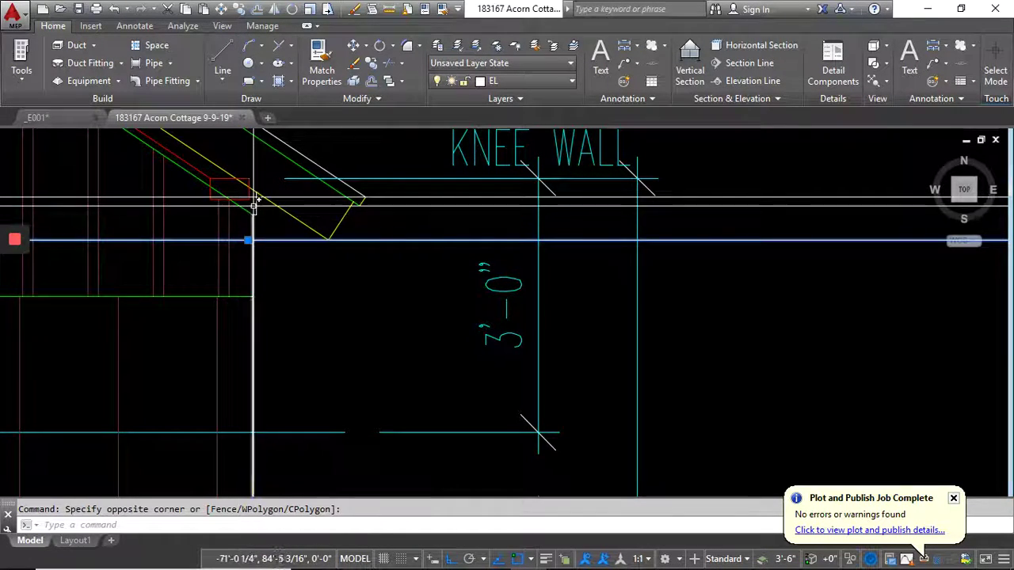
scroll(305, 236, "down", 6)
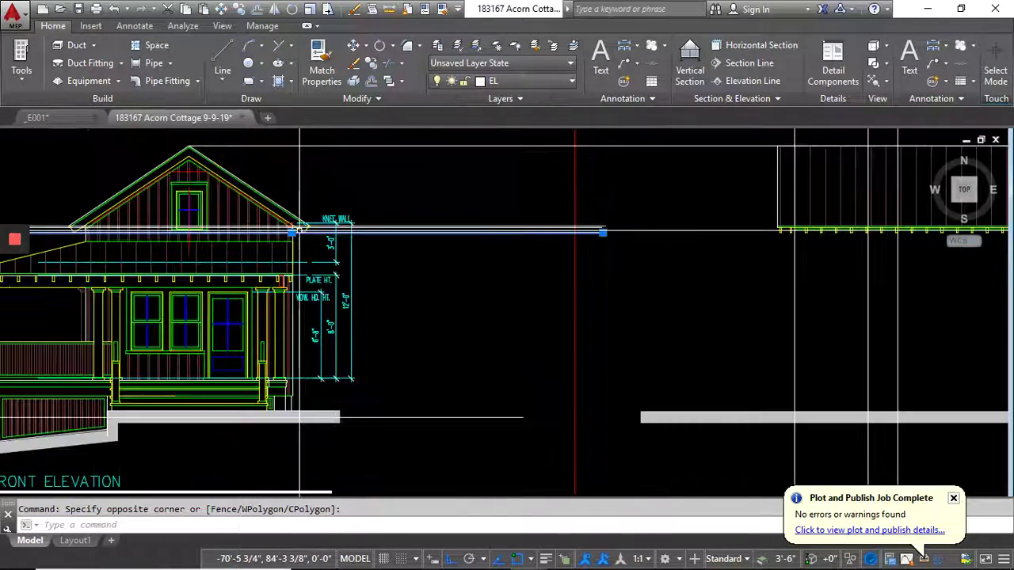
middle_click_drag(487, 267, 457, 333)
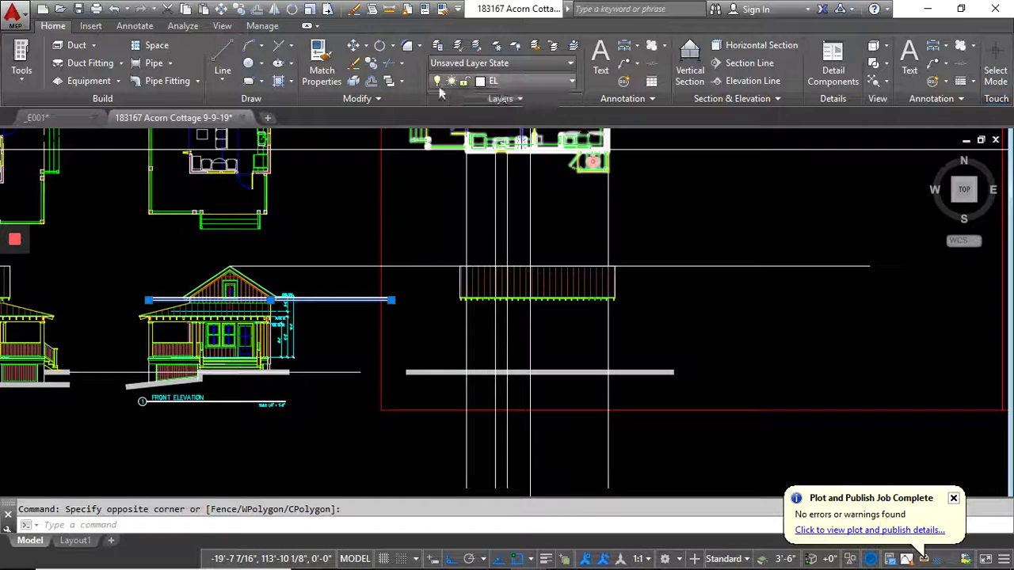
- Trim the two outer wall projection lines above the copied roof's soffit, using the end soffit segments as cutting edges
left_click(389, 65)
scroll(454, 324, "up", 6)
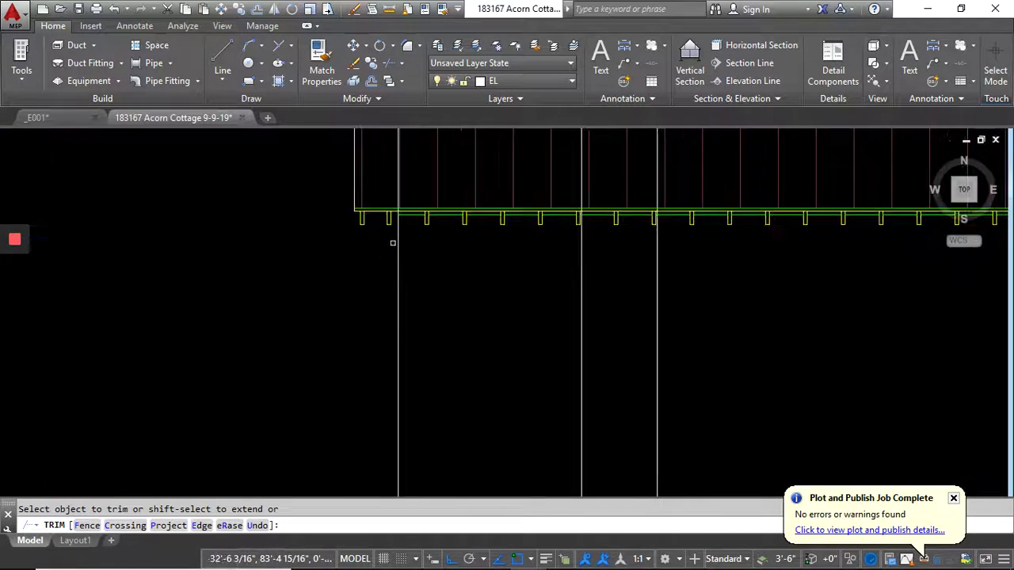
scroll(419, 233, "up", 5)
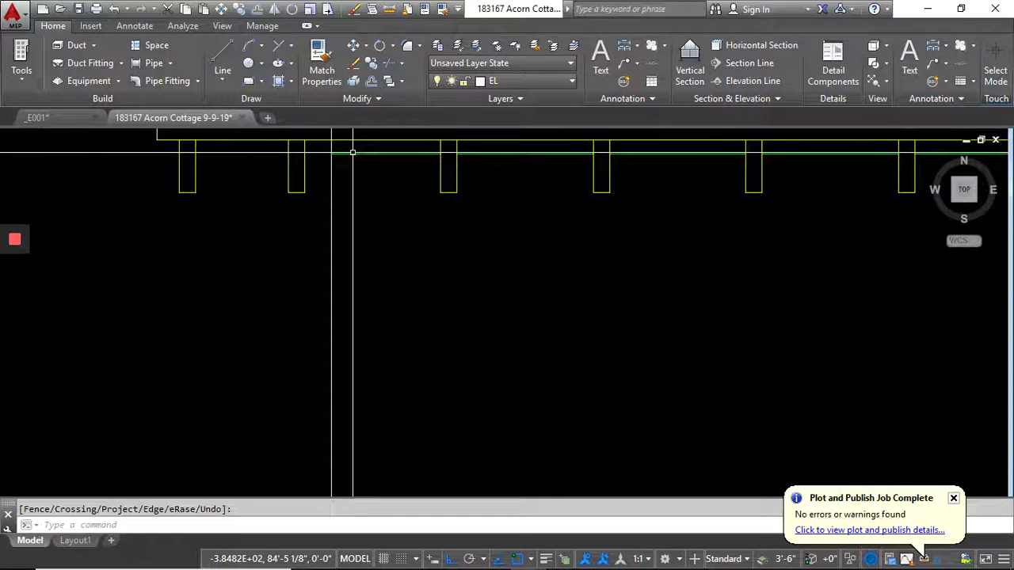
key("space")
left_click(356, 145)
left_click(339, 186)
scroll(339, 222, "down", 5)
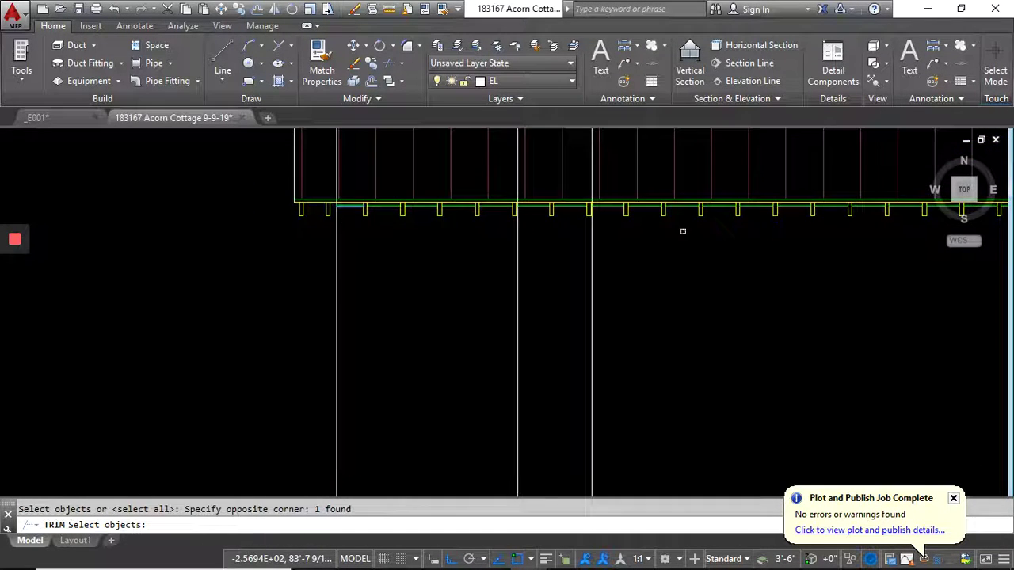
scroll(493, 269, "down", 2)
scroll(828, 225, "up", 8)
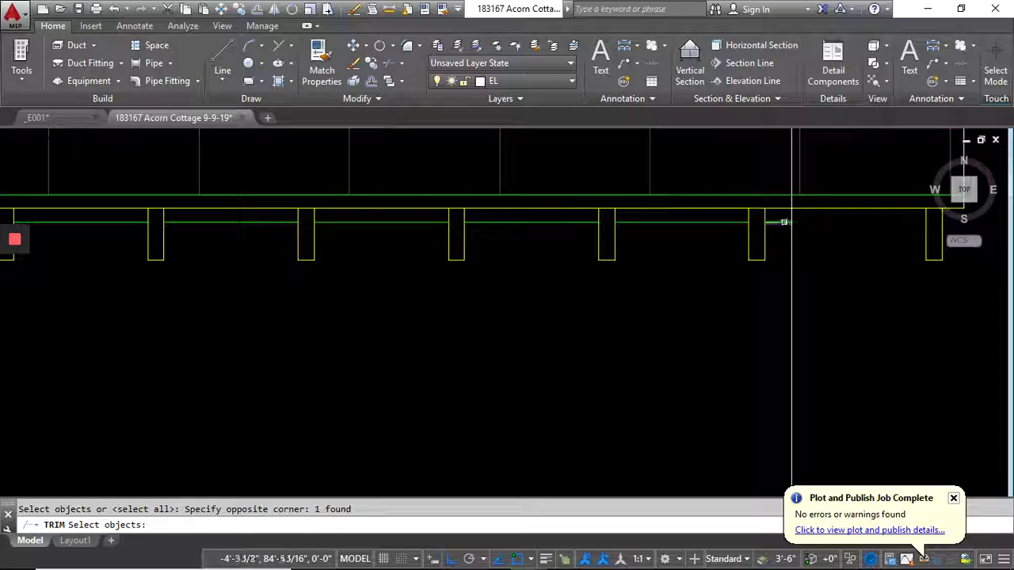
scroll(780, 267, "down", 5)
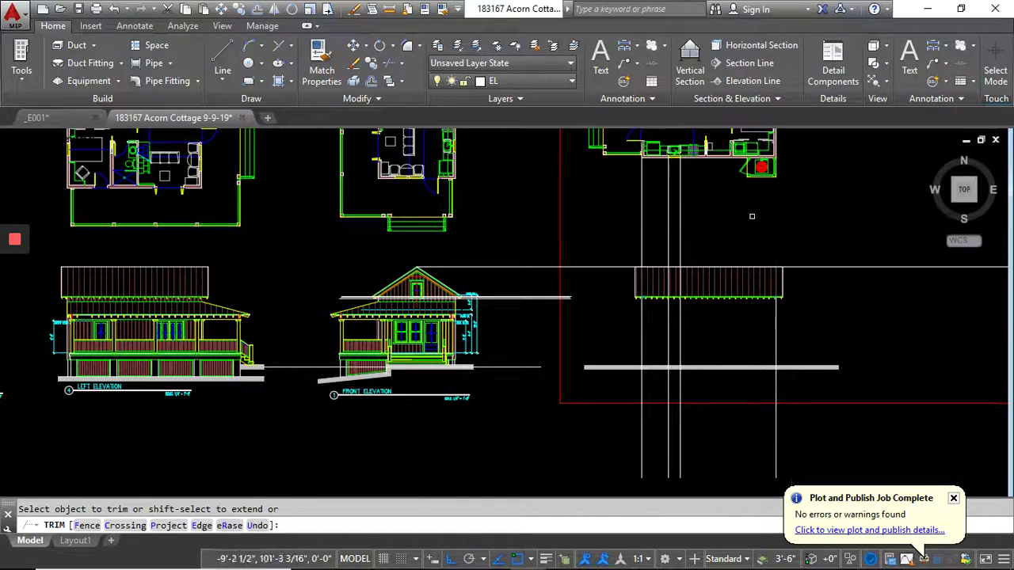
left_click(641, 226)
key("space")
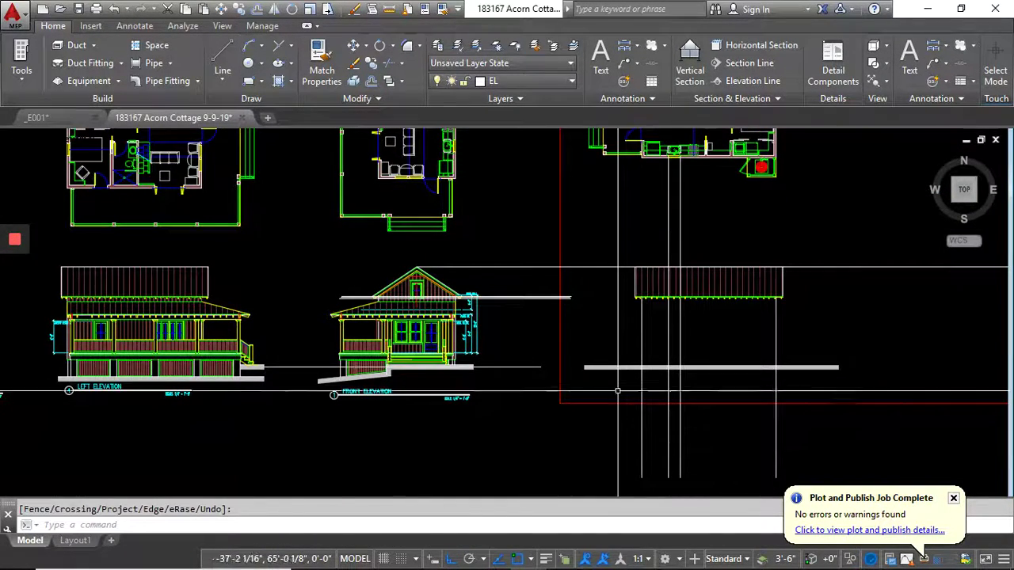
- Trim the two outer wall projection lines below the new elevation's ground line
key("space")
scroll(623, 382, "up", 4)
left_click(622, 381)
left_click(607, 341)
scroll(566, 321, "down", 4)
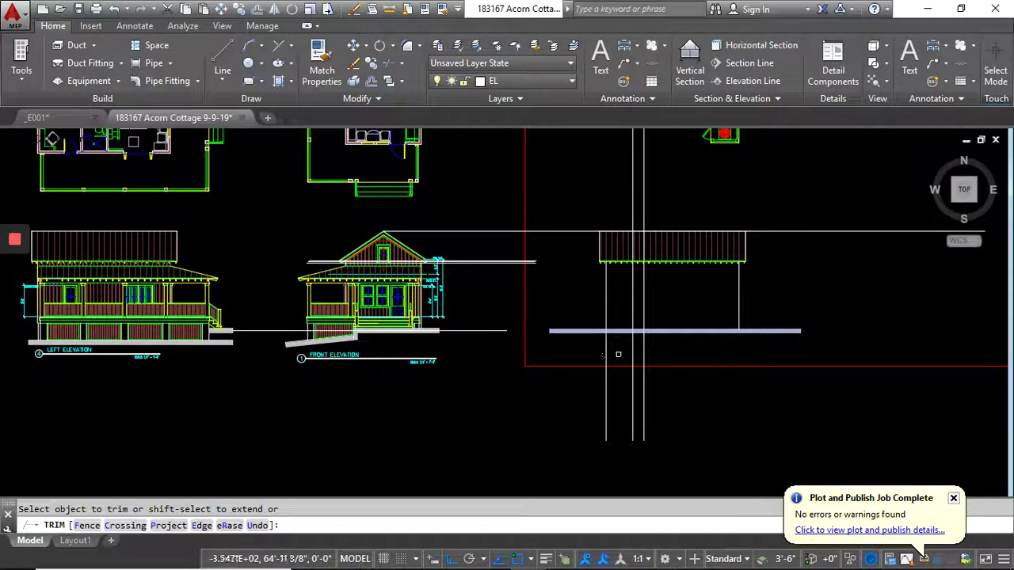
key("space")
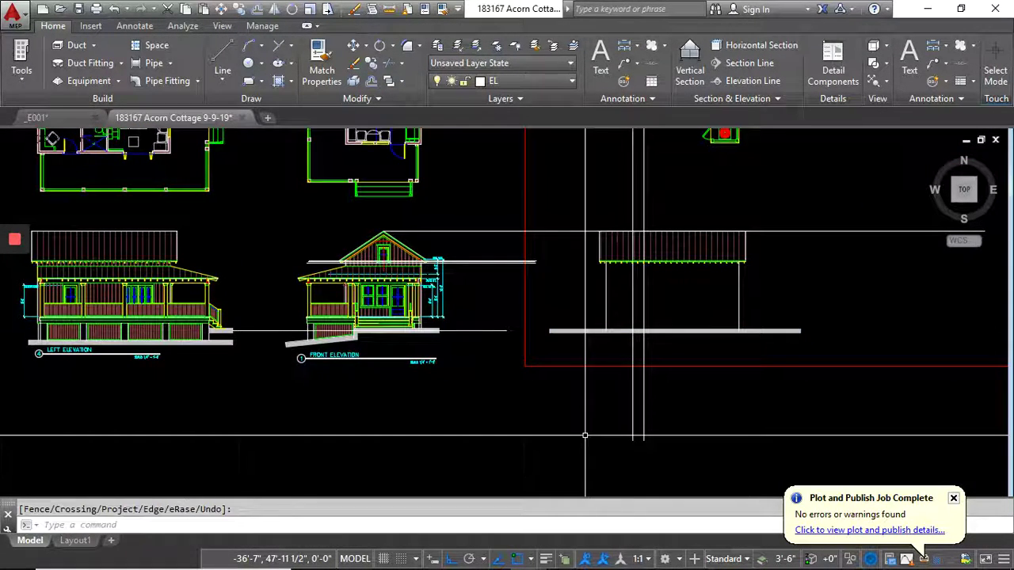
- Examine the kitchen sink window in the rotated plan and its size label in the annotated guest house floor plan
scroll(654, 359, "down", 4)
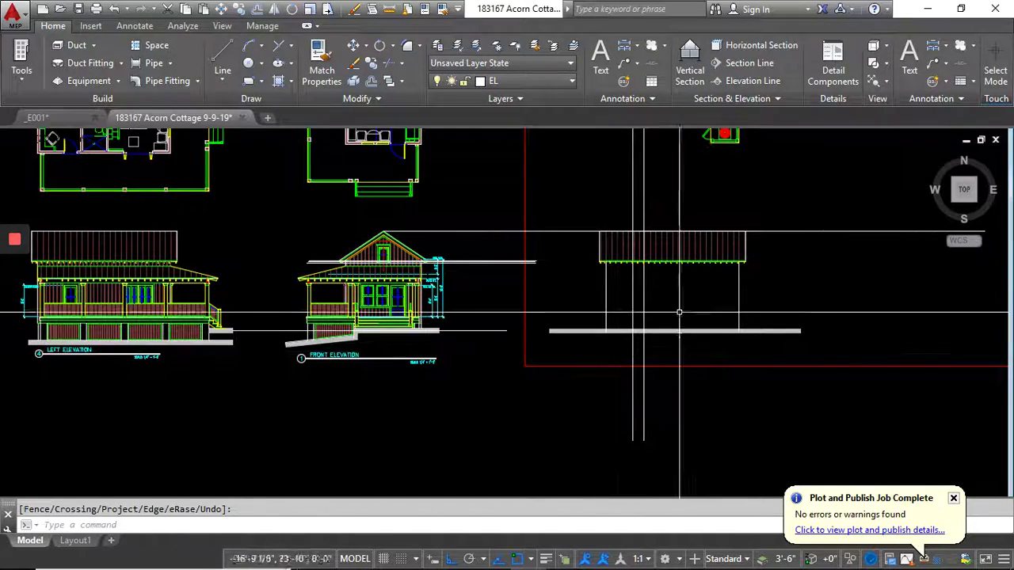
scroll(673, 214, "up", 5)
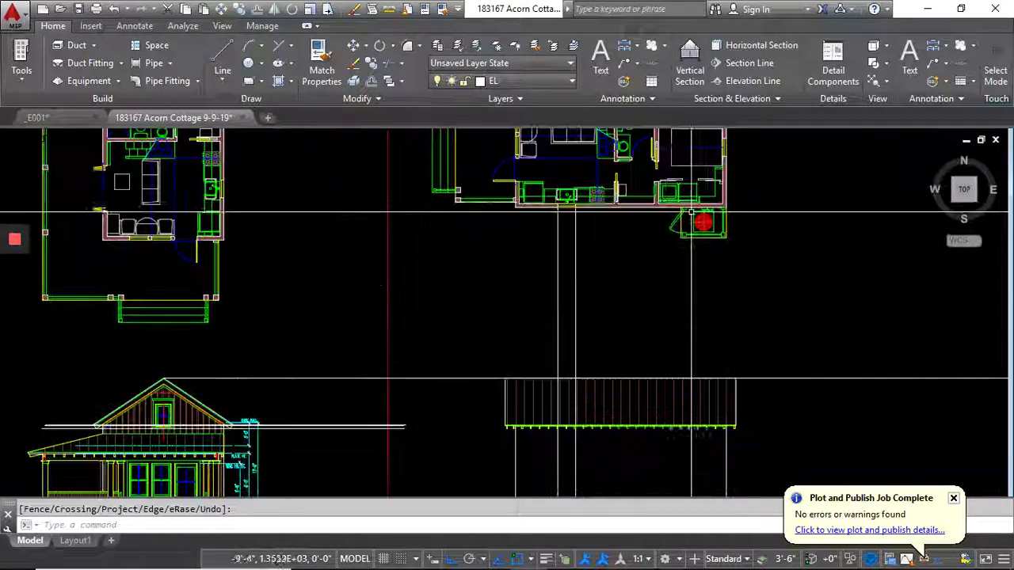
scroll(558, 224, "down", 4)
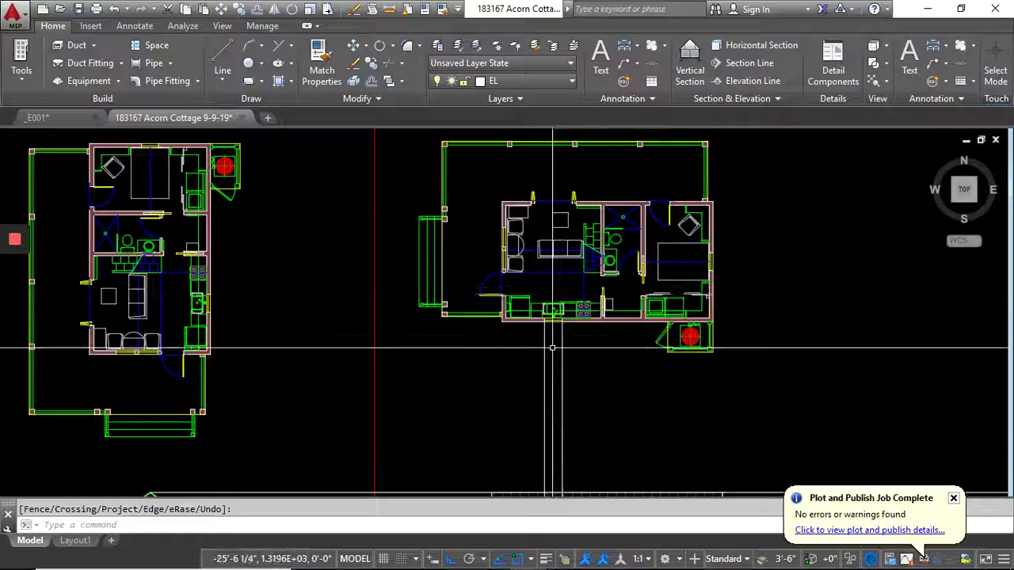
scroll(548, 317, "up", 6)
scroll(544, 323, "up", 2)
scroll(544, 321, "down", 8)
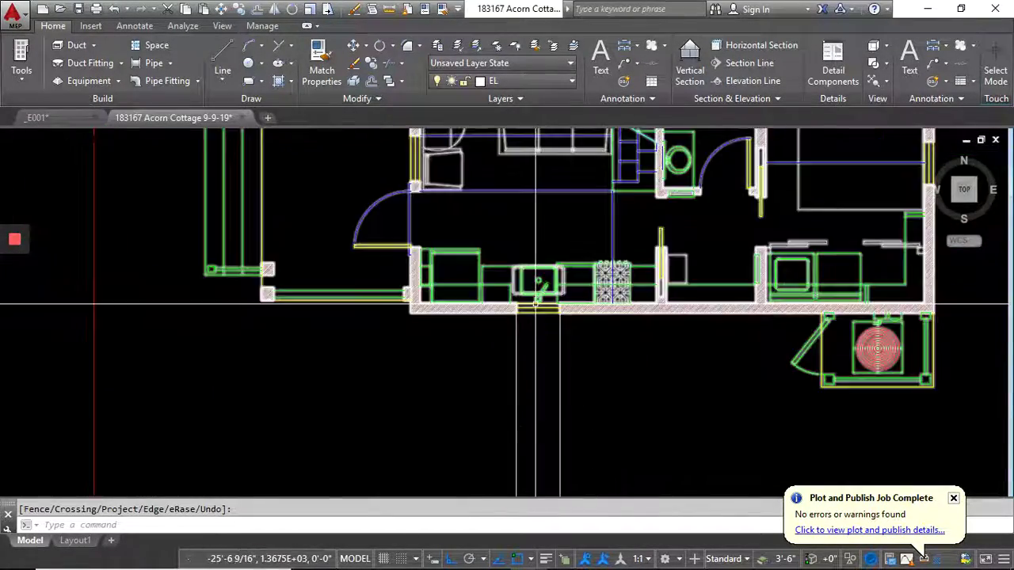
scroll(702, 335, "up", 8)
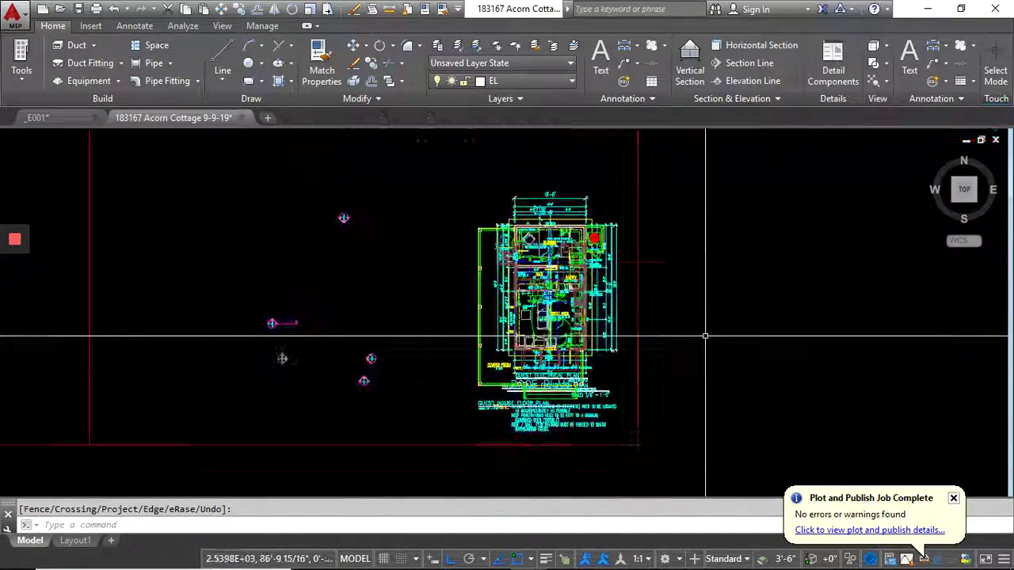
scroll(610, 327, "up", 10)
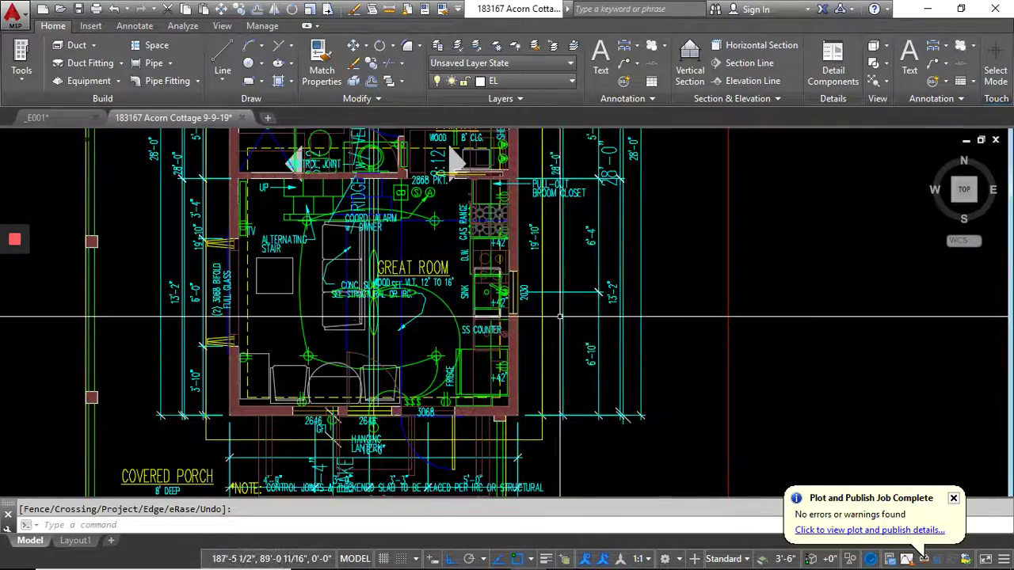
scroll(551, 308, "up", 1)
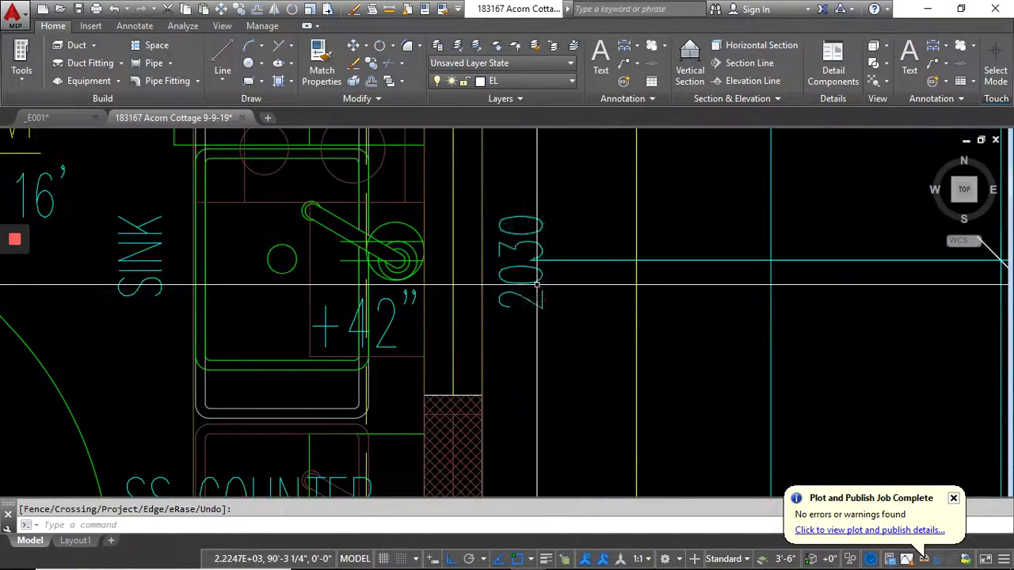
scroll(537, 283, "down", 1)
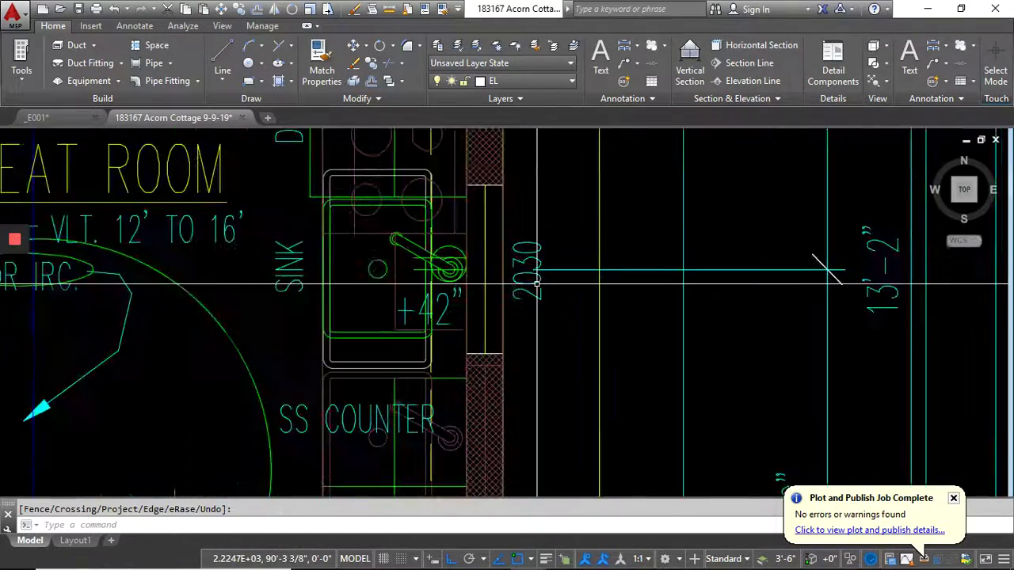
- Measure the kitchen sink window's opening width between its jambs in the annotated floor plan
left_click(391, 10)
left_click(468, 352)
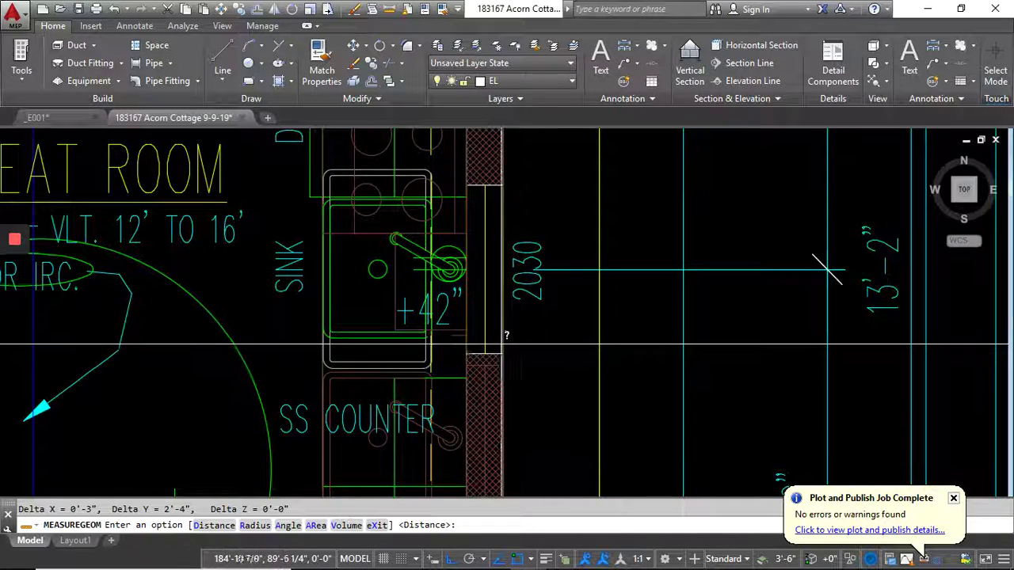
key("Return")
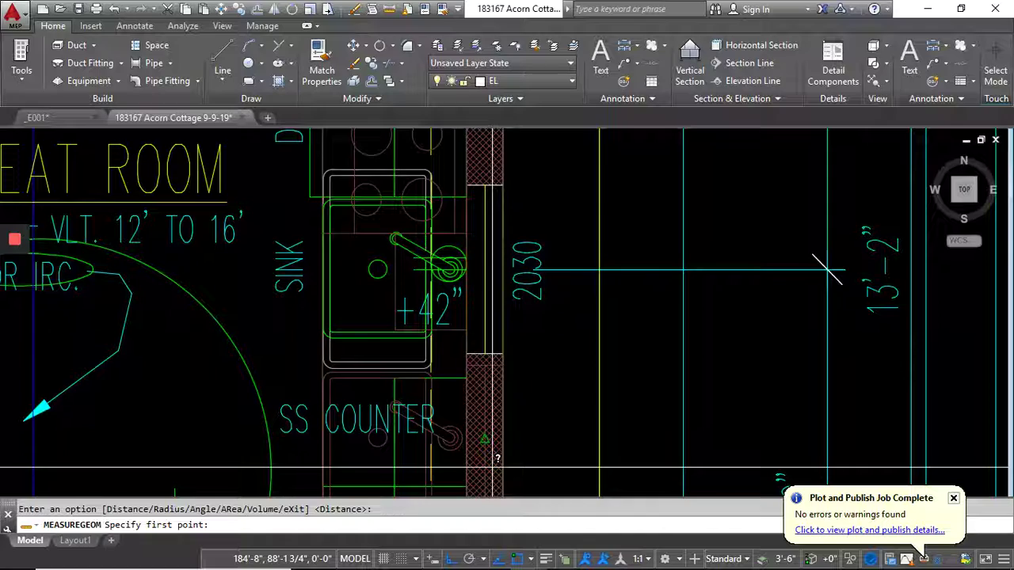
left_click(488, 339)
left_click(492, 206)
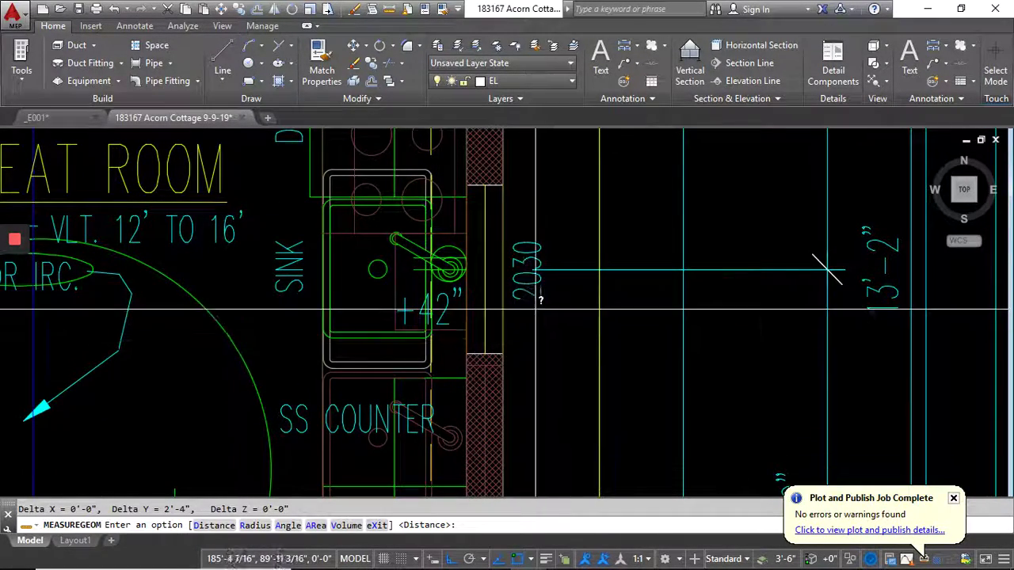
key("Escape")
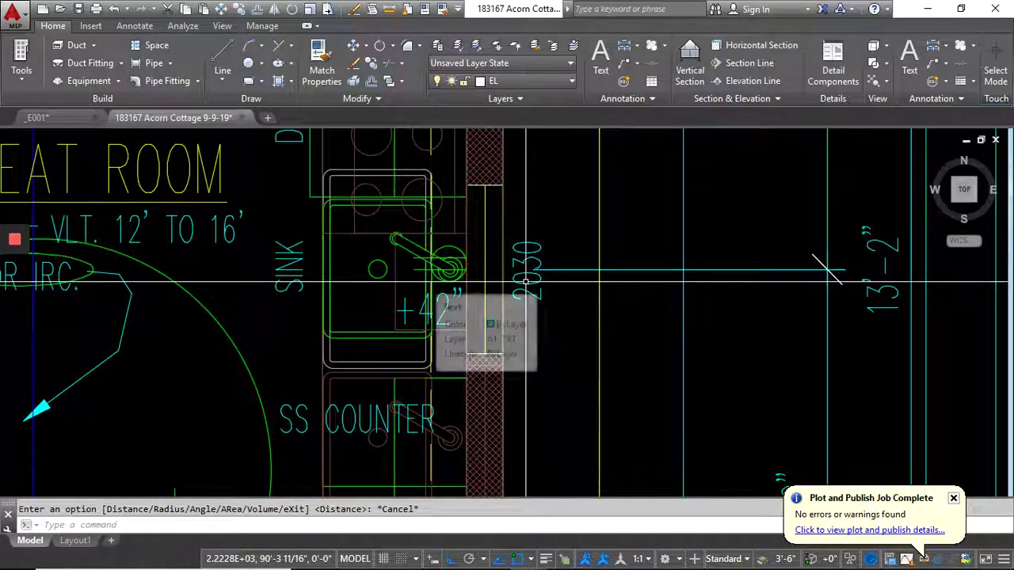
- Copy the single window with its trim from the left elevation horizontally to the new elevation, near the window projection lines
scroll(543, 212, "down", 15)
scroll(432, 209, "up", 8)
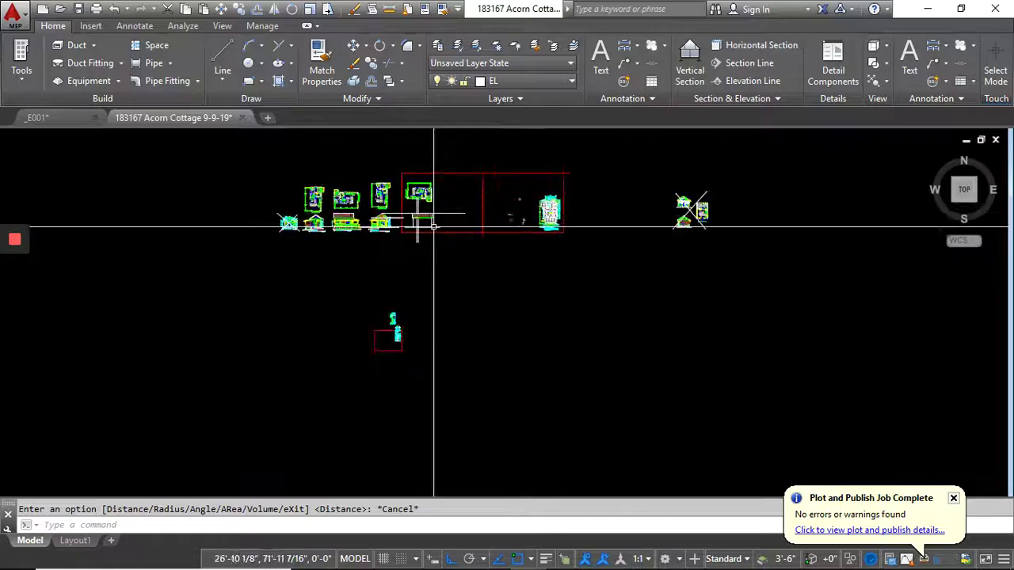
scroll(382, 230, "down", 4)
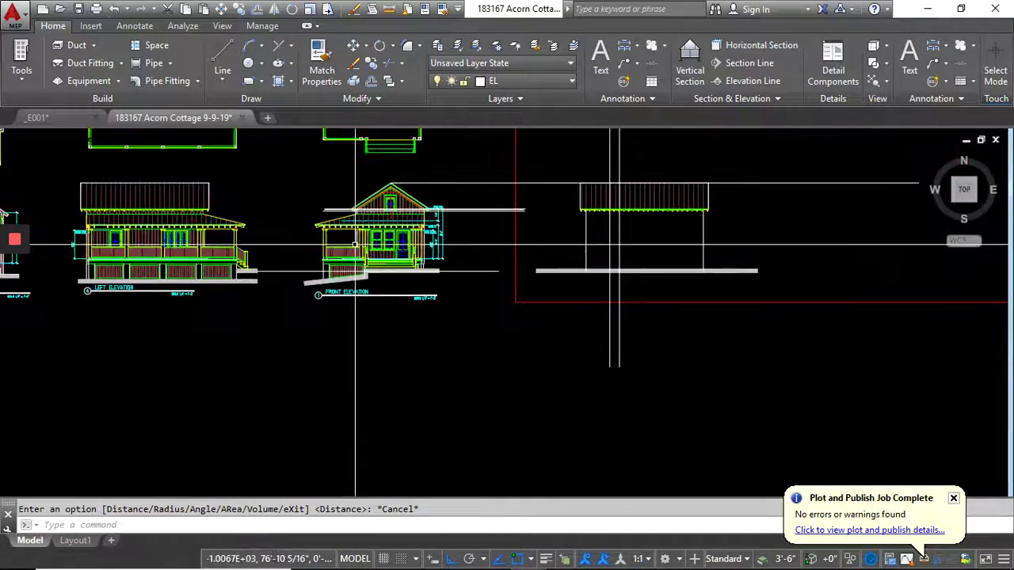
scroll(126, 240, "up", 6)
middle_click_drag(124, 240, 336, 237)
scroll(325, 225, "up", 3)
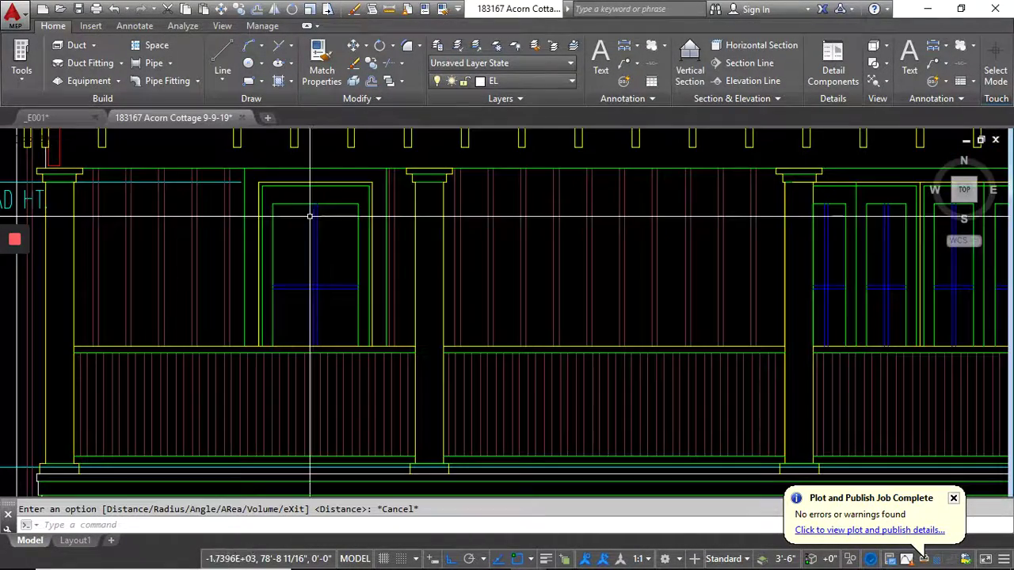
scroll(309, 215, "down", 6)
scroll(334, 214, "up", 3)
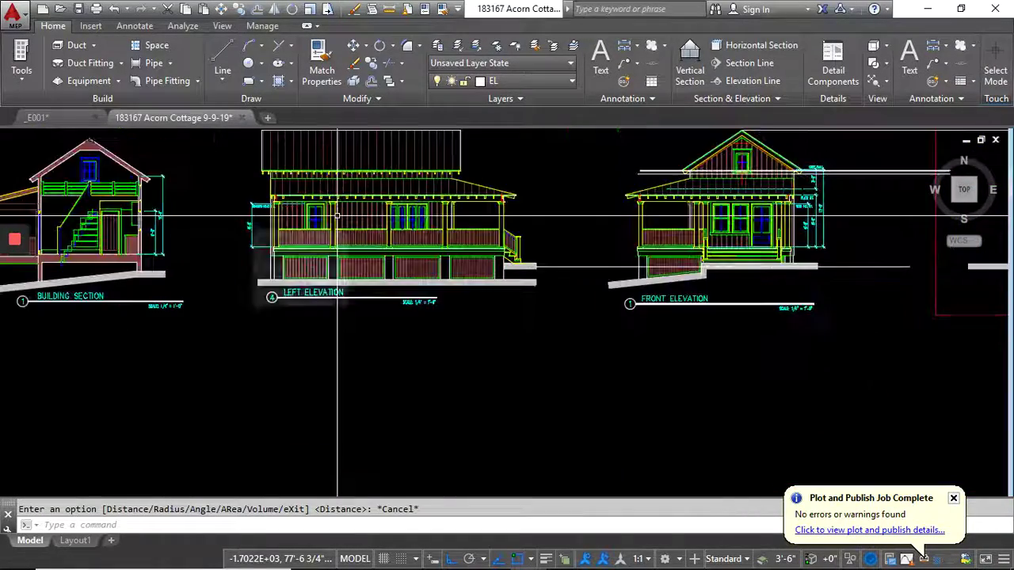
scroll(333, 214, "up", 4)
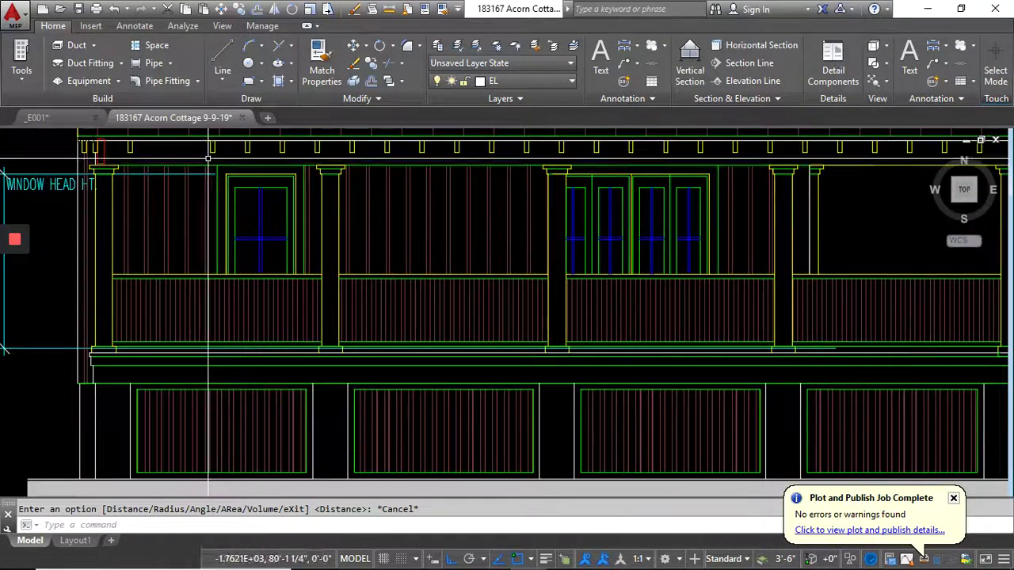
left_click(314, 279)
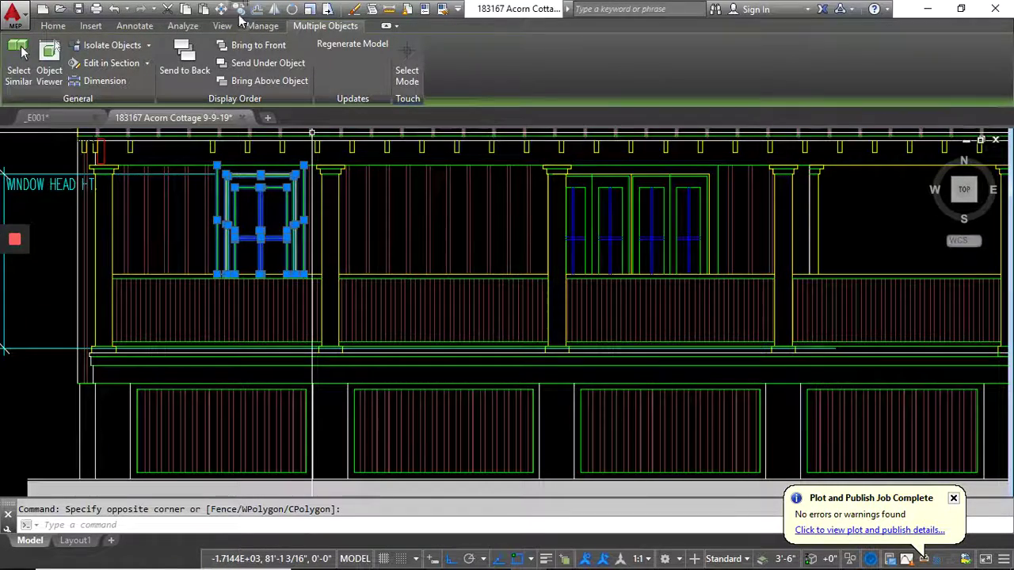
left_click(239, 9)
left_click(244, 217)
scroll(238, 223, "down", 12)
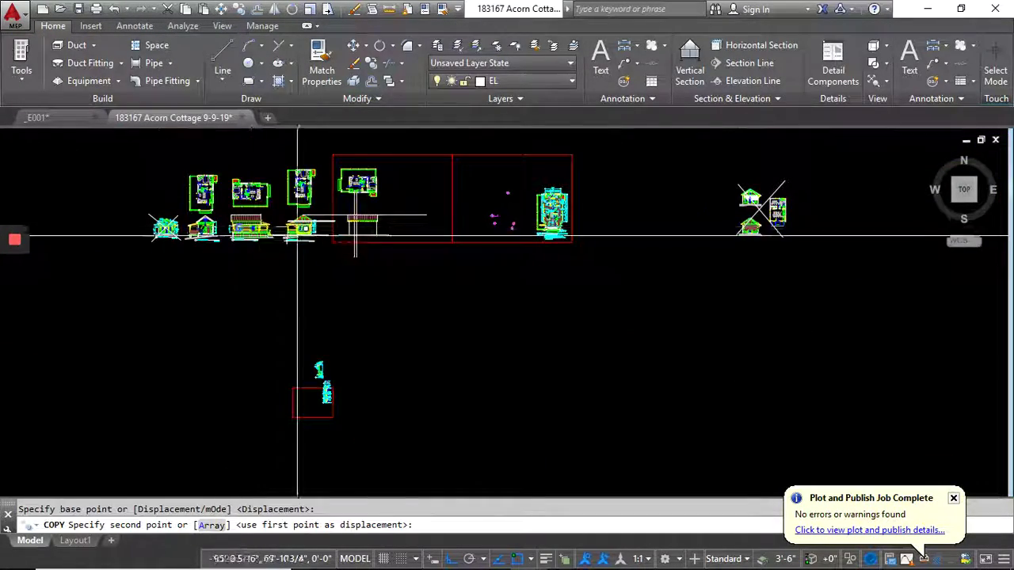
scroll(415, 227, "up", 7)
middle_click_drag(265, 204, 353, 217)
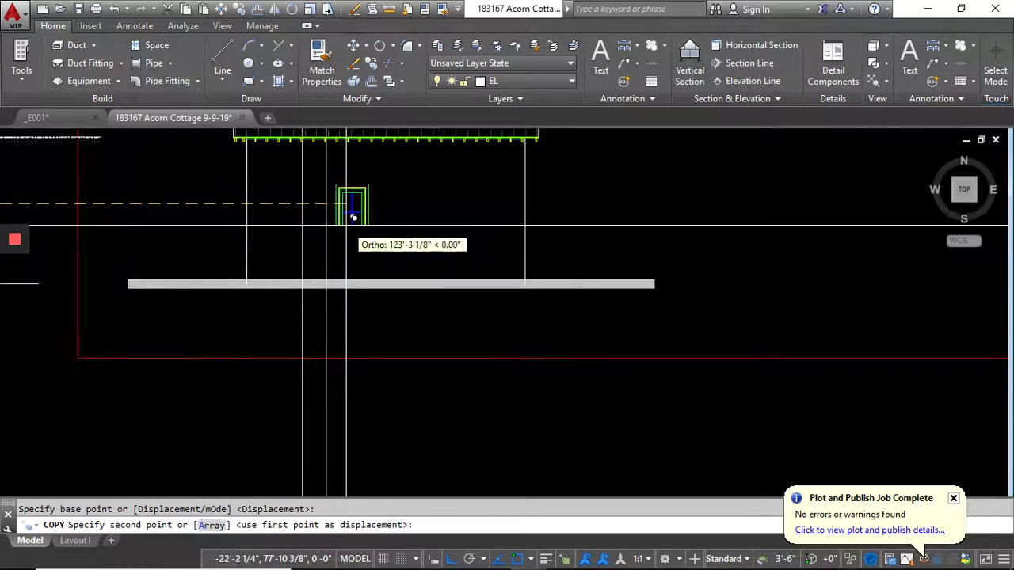
left_click(350, 218)
- Move the copied window horizontally so its upper-left outer trim corner meets the left window projection line
scroll(324, 168, "up", 5)
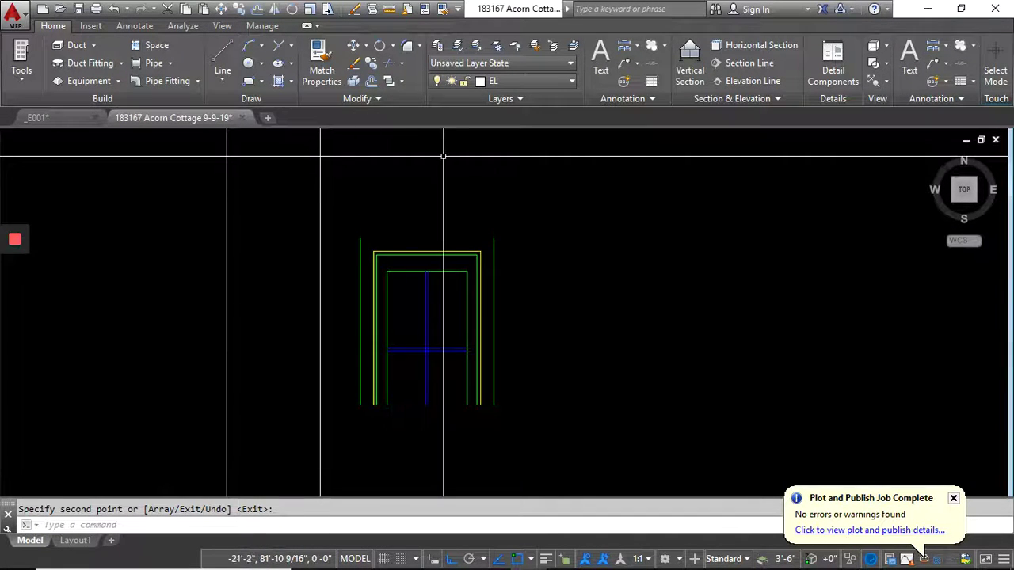
scroll(472, 251, "up", 4)
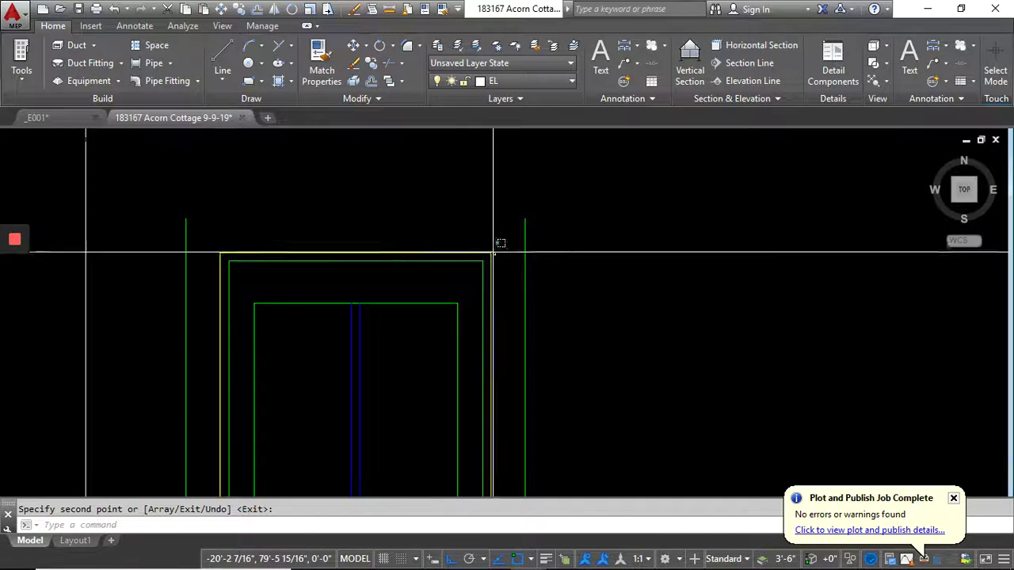
left_click(495, 253)
left_click(222, 224)
scroll(256, 204, "down", 3)
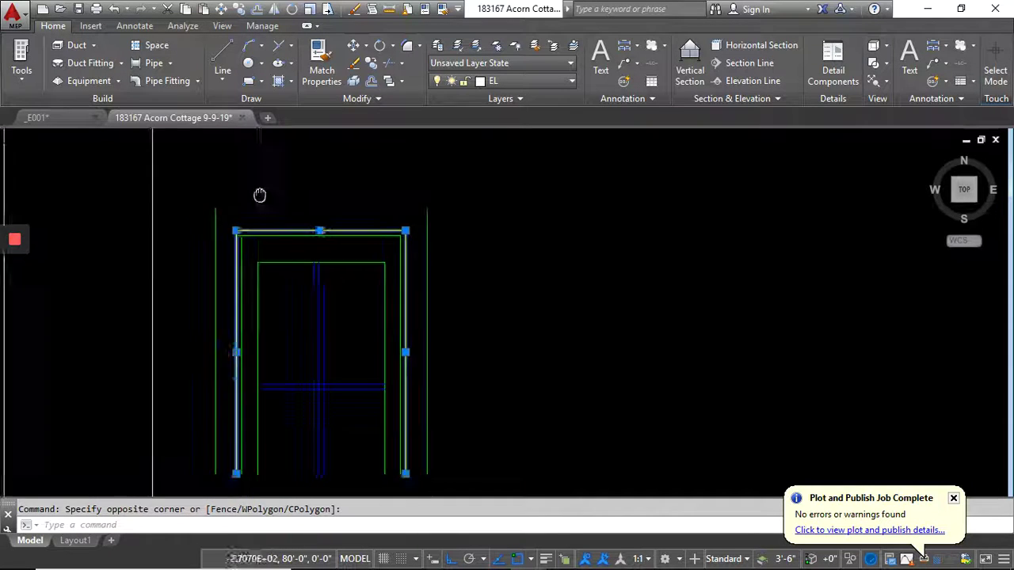
middle_click_drag(261, 195, 368, 104)
scroll(377, 277, "down", 2)
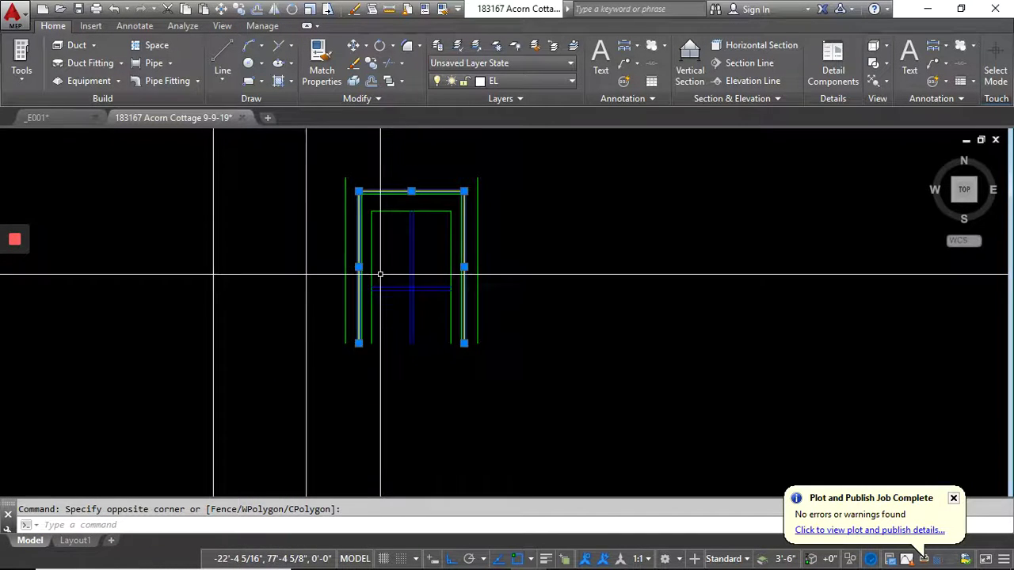
left_click(327, 145)
left_click(478, 401)
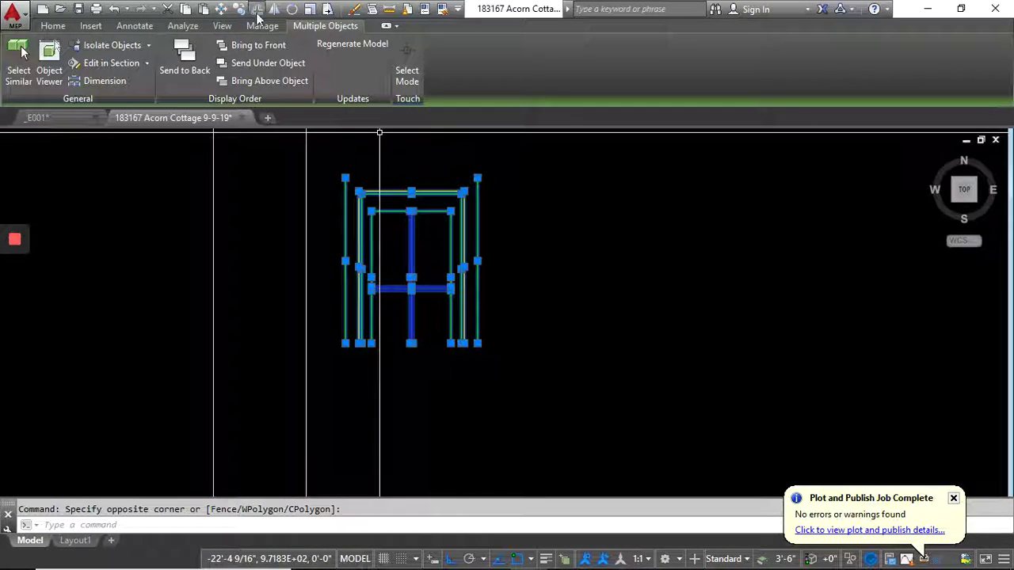
left_click(221, 8)
scroll(362, 172, "up", 2)
left_click(351, 204)
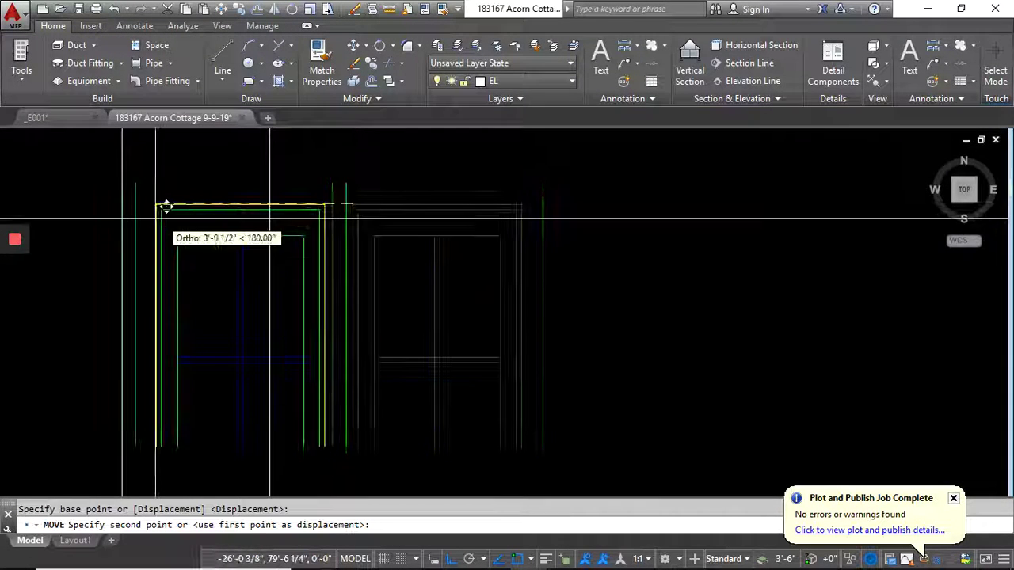
left_click(135, 204)
middle_click_drag(333, 272, 506, 260)
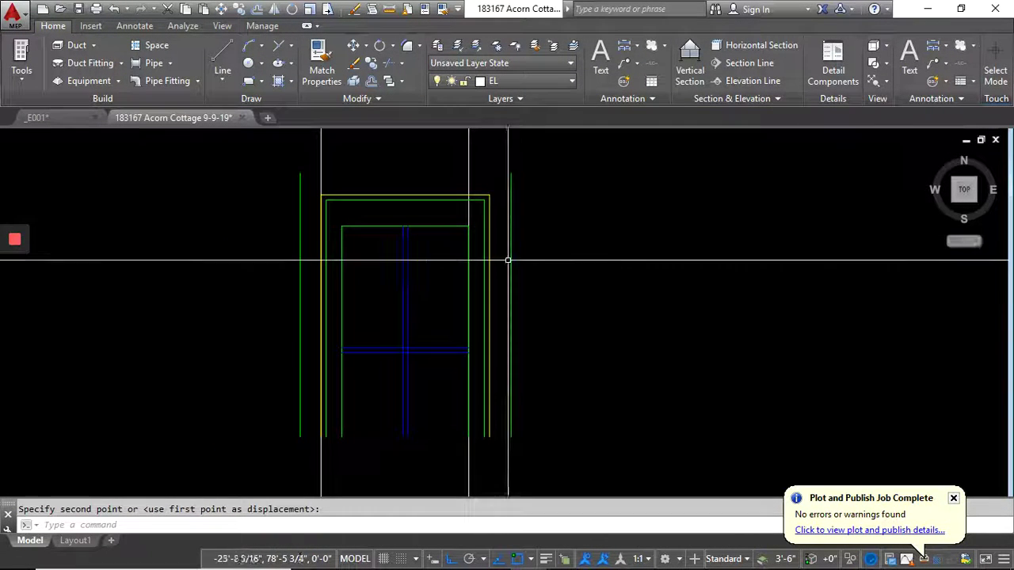
- Compare the copied window's right outer trim with the right projection line and the sink window's jamb in the plan
scroll(451, 276, "up", 1)
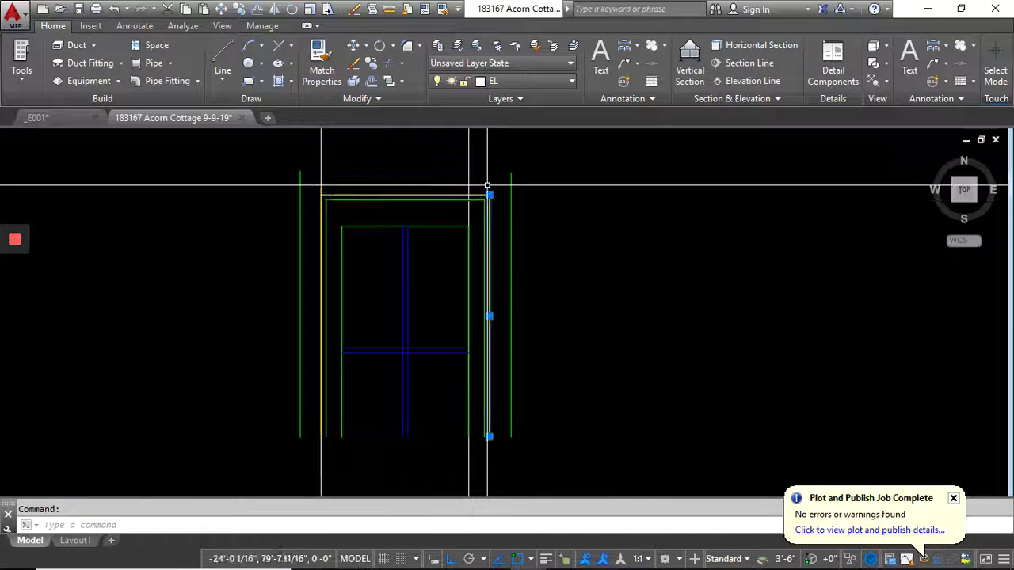
left_click(466, 180)
key("Escape")
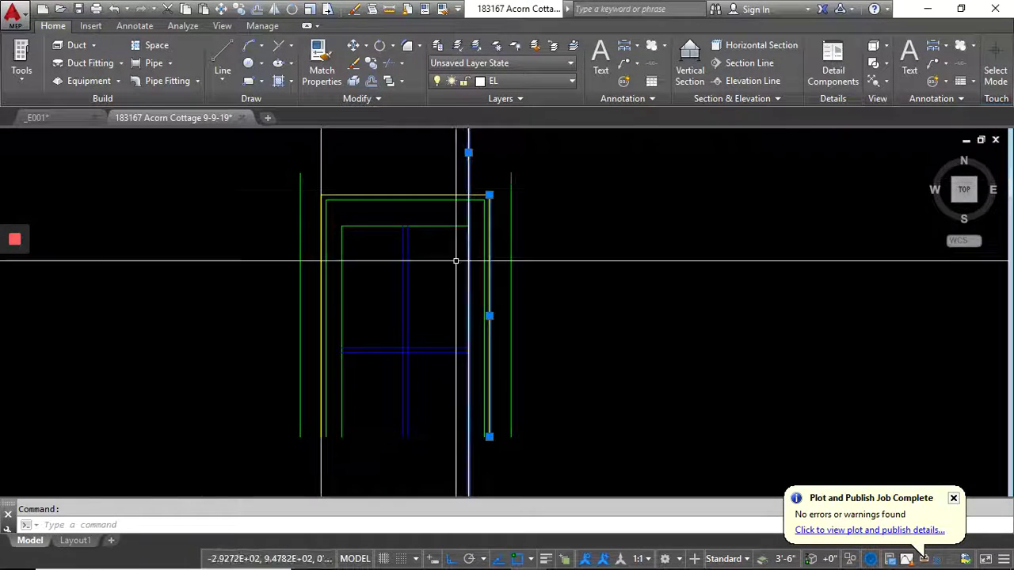
scroll(452, 316, "down", 6)
scroll(432, 323, "up", 8)
scroll(432, 324, "up", 4)
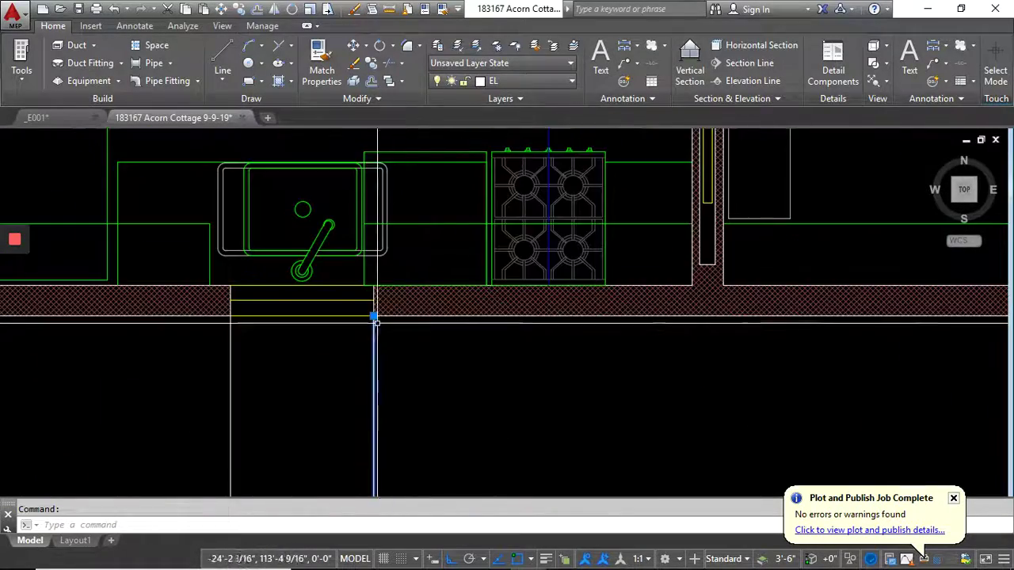
scroll(426, 312, "down", 9)
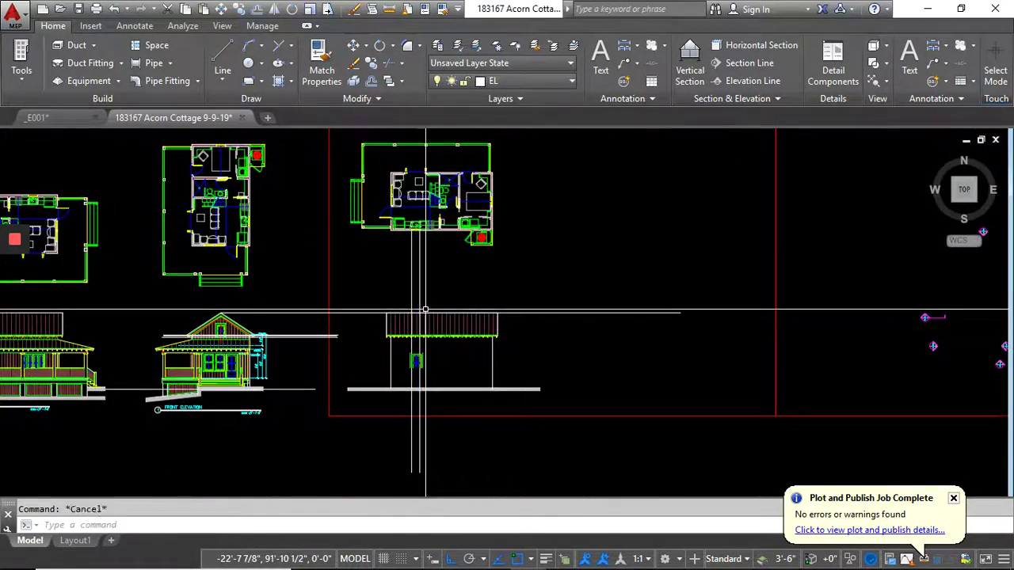
- Stretch the copied window's right side so its outer trim corner meets the right window projection line
scroll(426, 311, "up", 10)
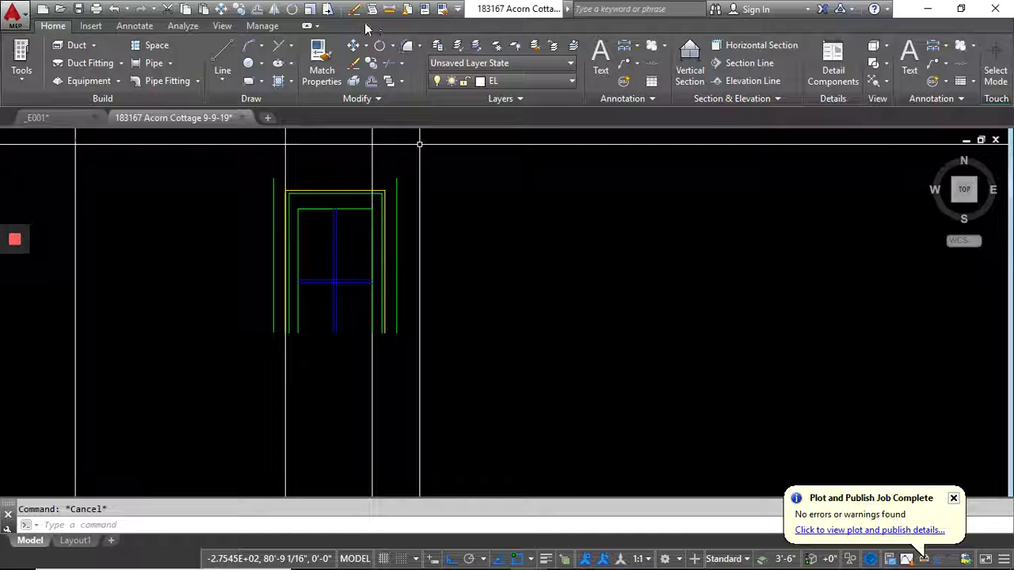
left_click(325, 10)
left_click(424, 149)
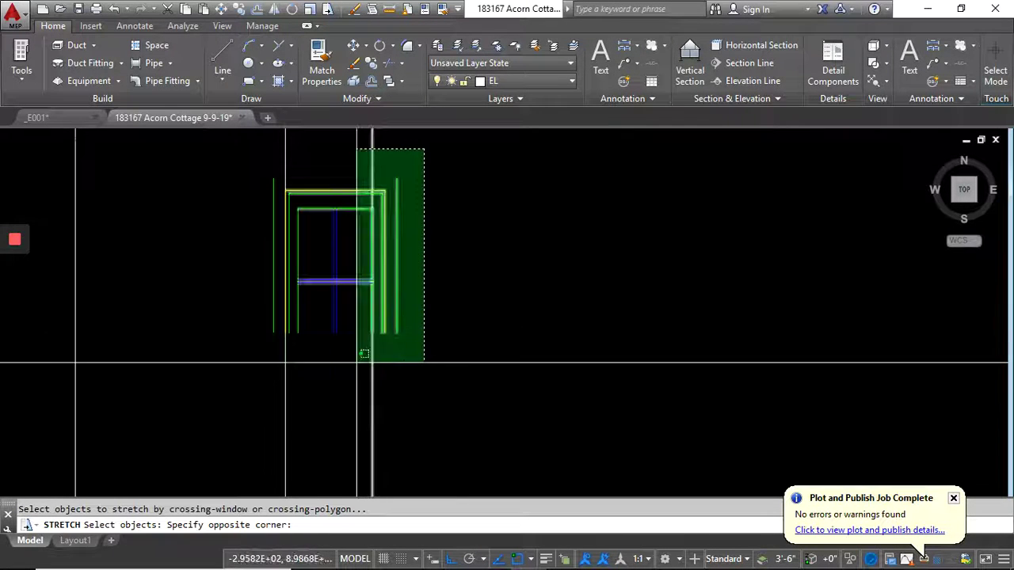
left_click(356, 390)
scroll(401, 164, "up", 6)
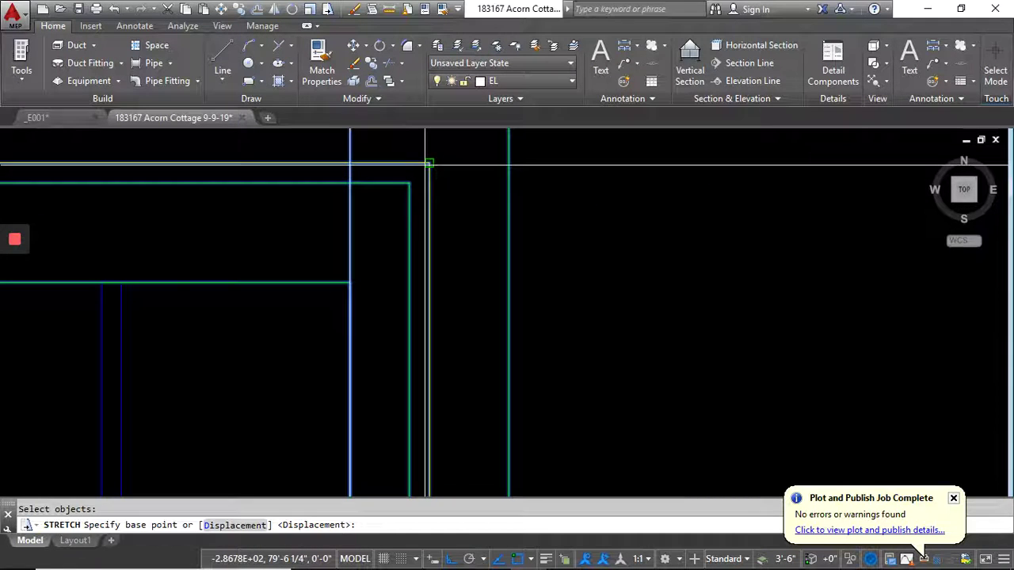
left_click(429, 163)
scroll(435, 222, "down", 5)
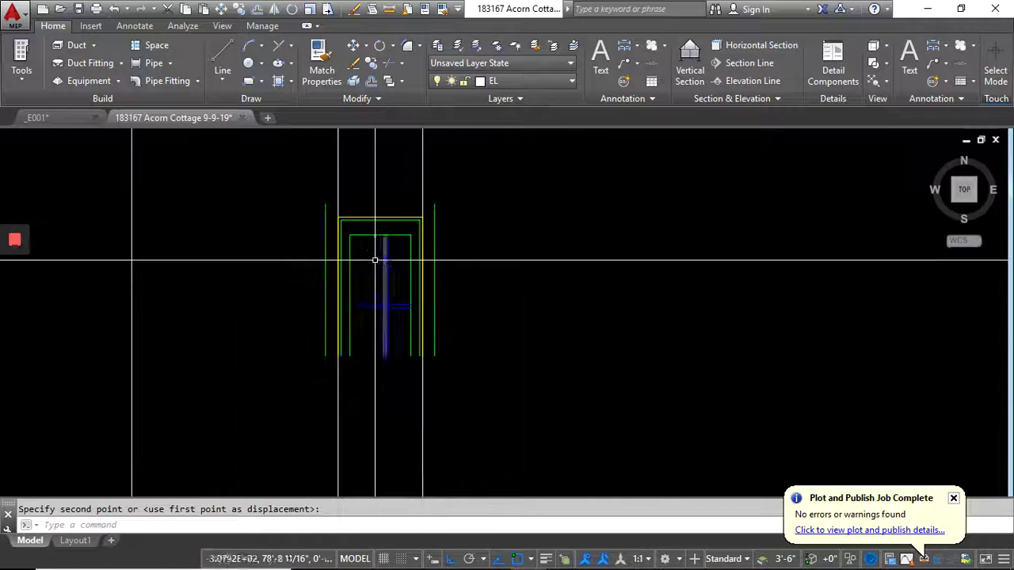
- Measure the spacing between the two vertical muntin lines in the narrowed window
scroll(380, 261, "up", 4)
key("Escape")
left_click(411, 271)
left_click(352, 257)
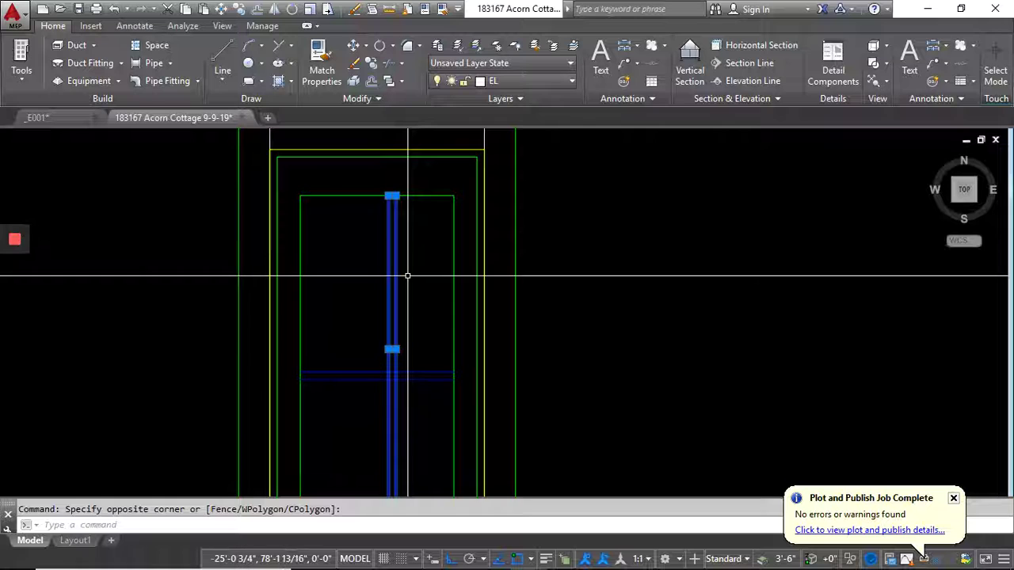
scroll(407, 275, "up", 5)
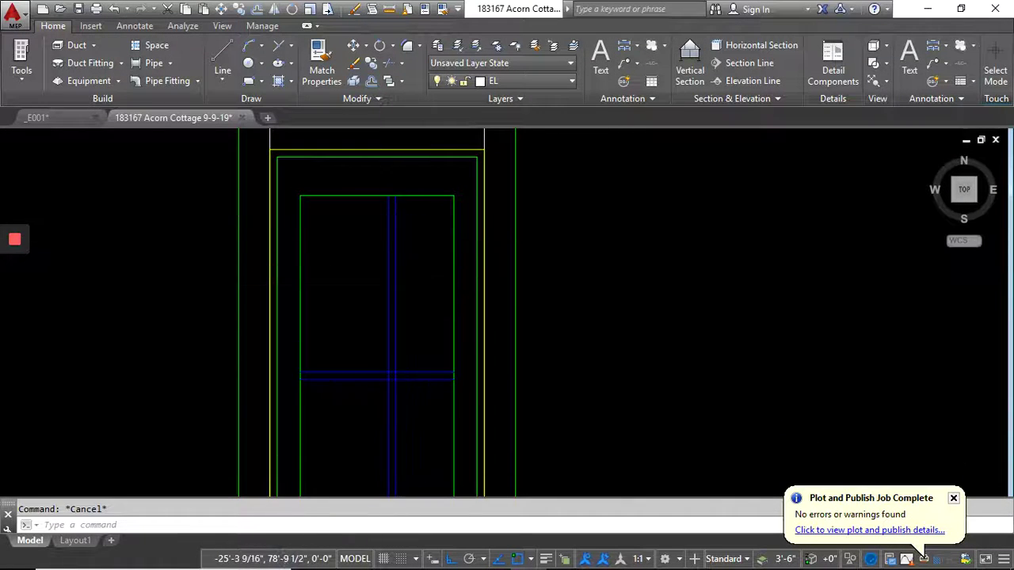
left_click(388, 9)
left_click(414, 150)
left_click(412, 161)
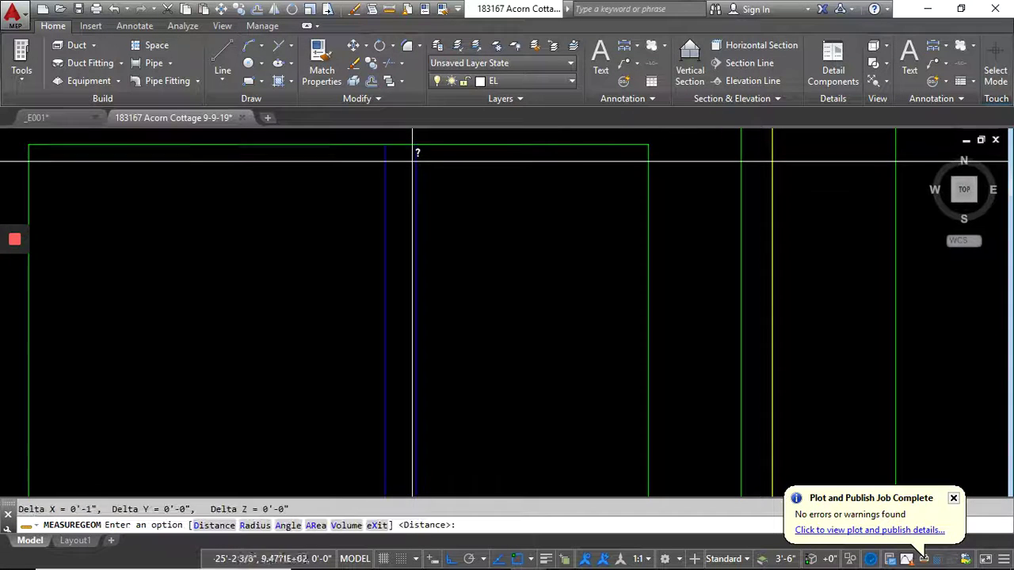
key("Escape")
key("Escape")
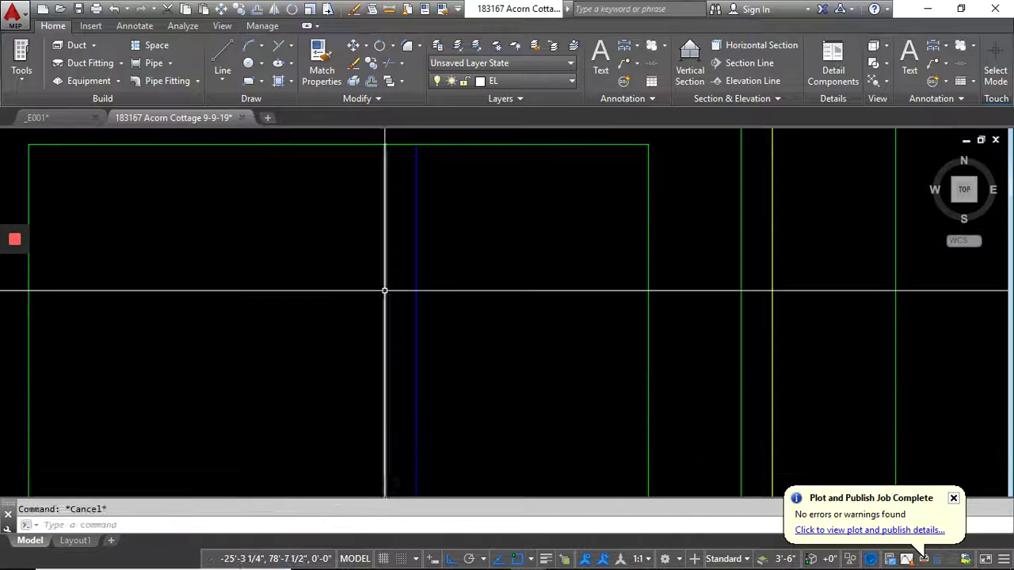
- Move the vertical muntin pair so its left line starts at the midpoint of the inner sash's top edge
left_click(457, 274)
left_click(370, 261)
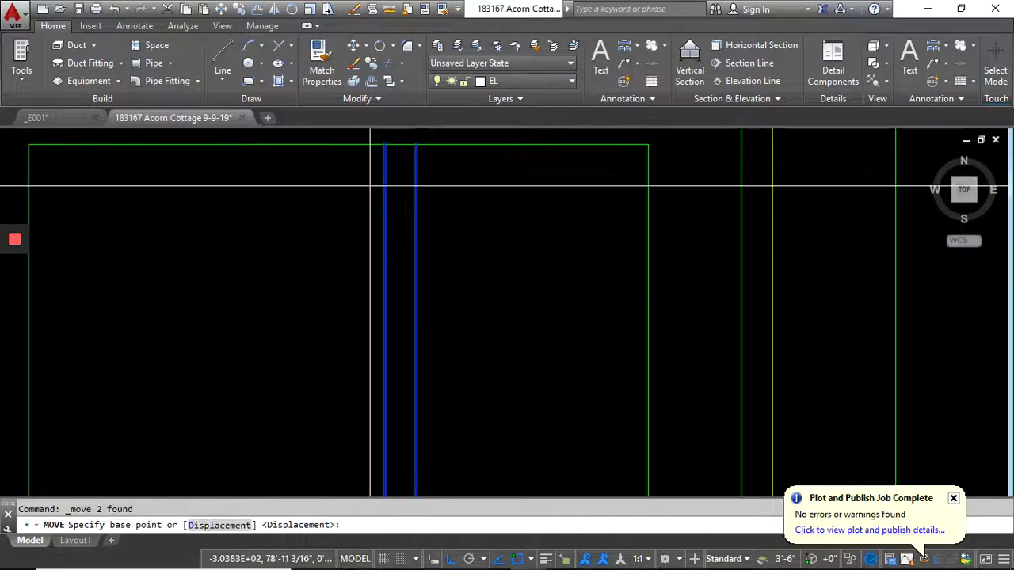
left_click(385, 145)
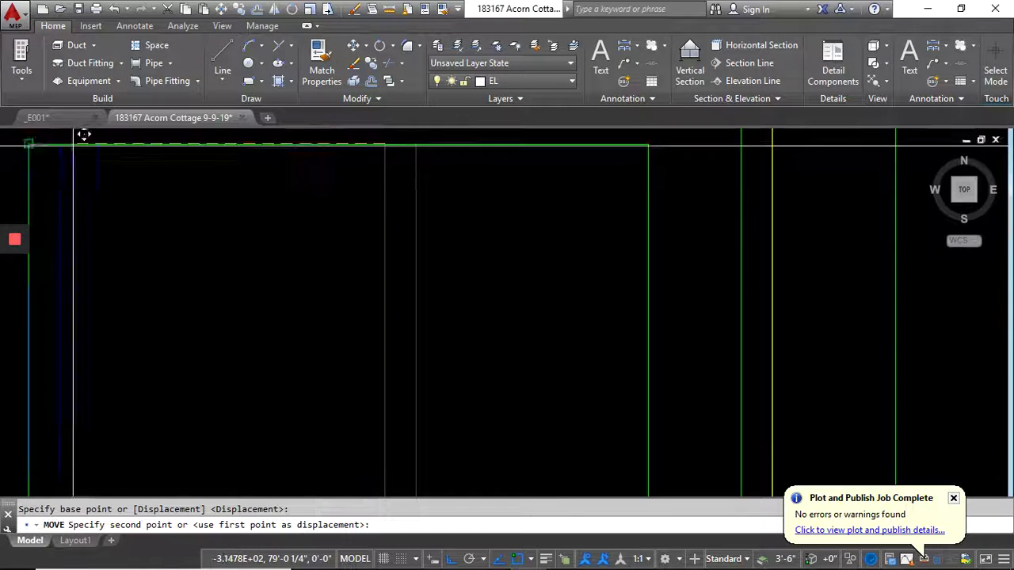
left_click(335, 143)
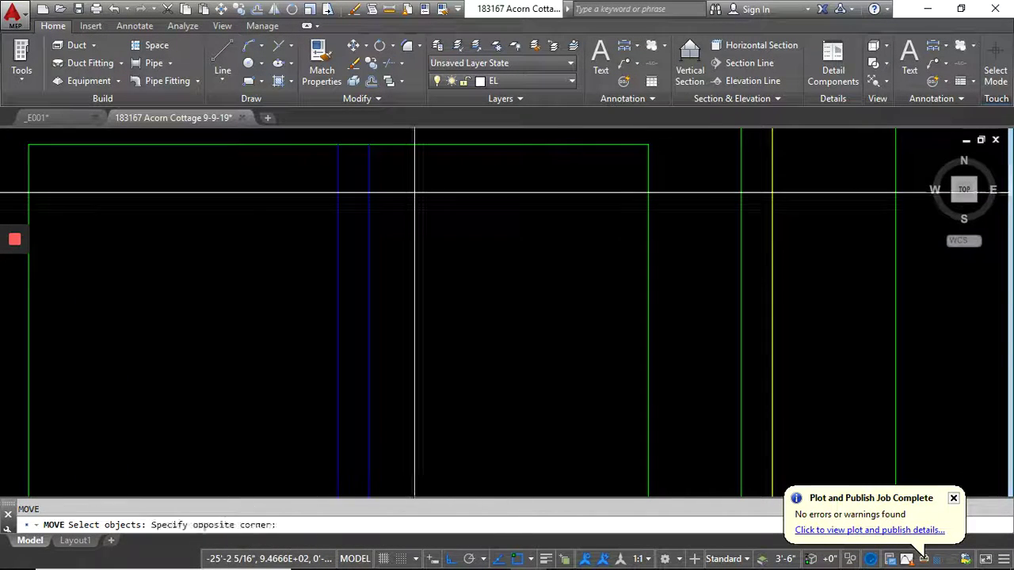
- Move the narrowed window's vertical muntin pair 0.5 inch left and check its centring on the inner sash's top edge
left_click(268, 172)
key("Return")
left_click(479, 211)
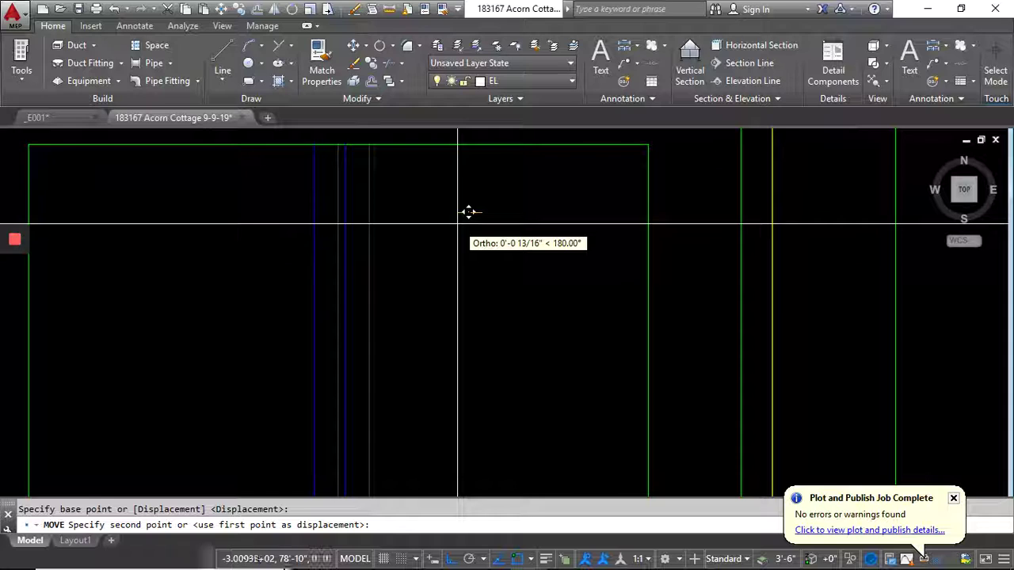
type("..")
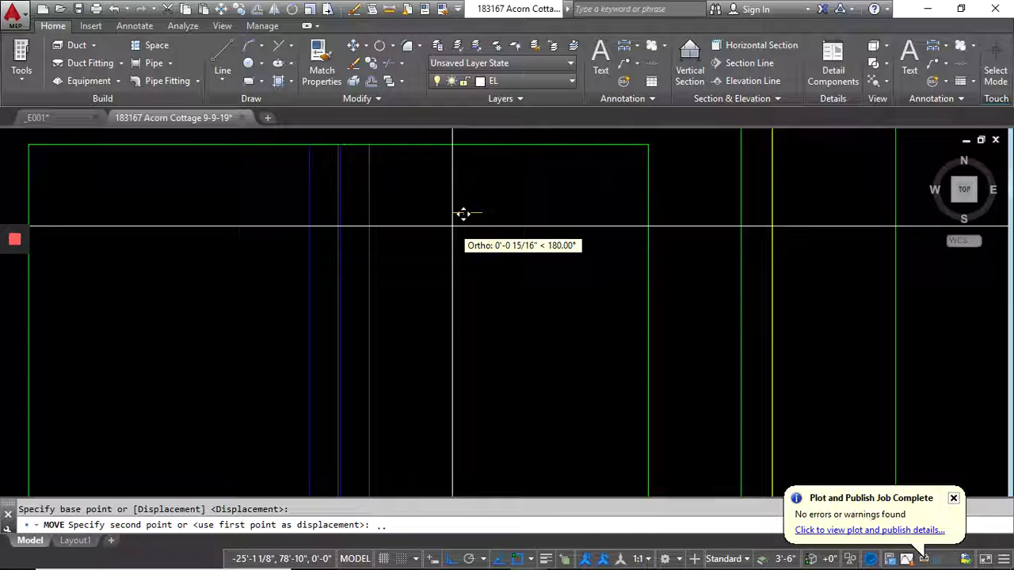
type("5")
key("Return")
left_click(394, 145)
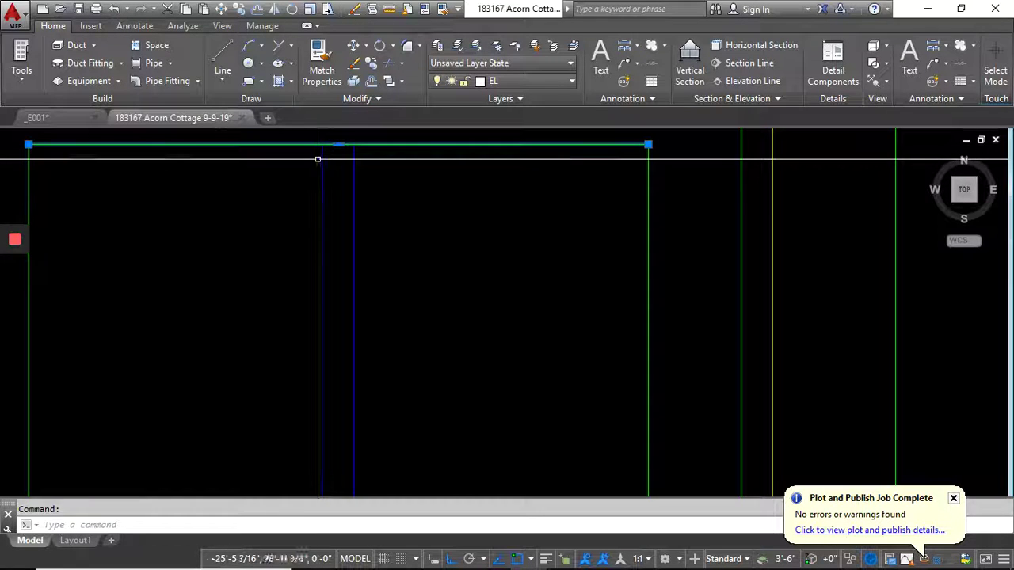
scroll(372, 163, "down", 8)
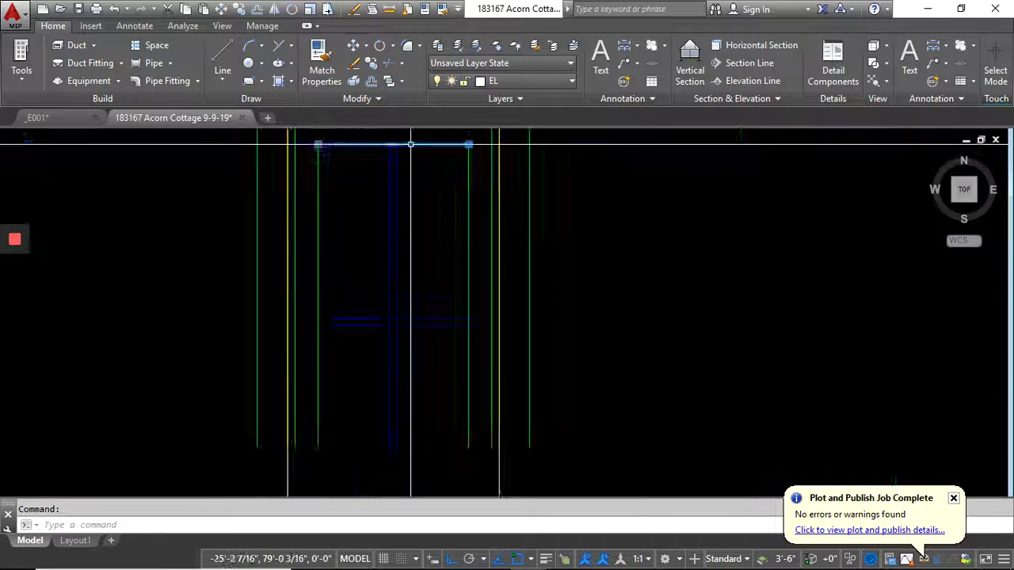
scroll(537, 228, "down", 5)
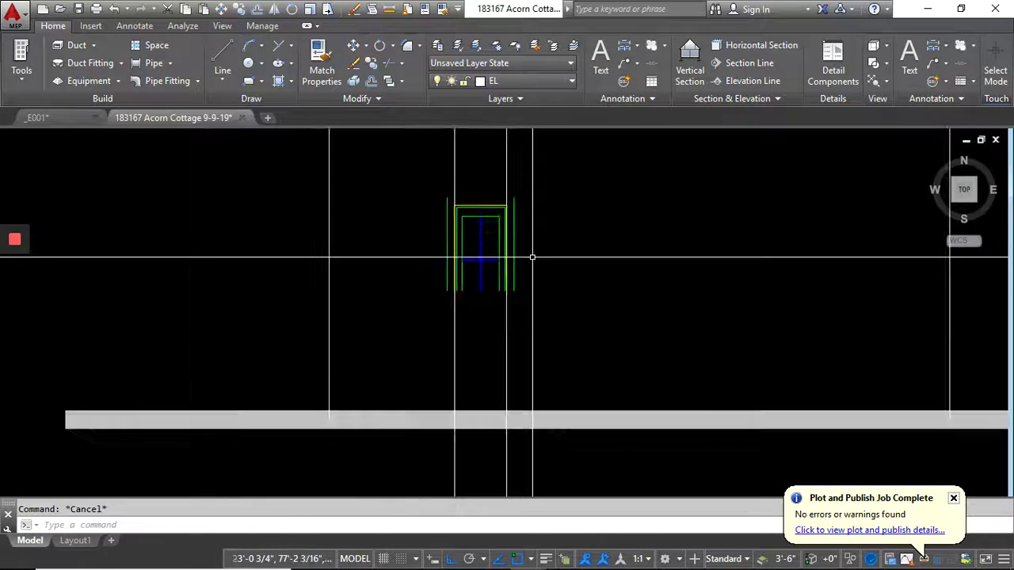
- Measure the narrowed window's width between the upper corners of its yellow outer frame
left_click(399, 11)
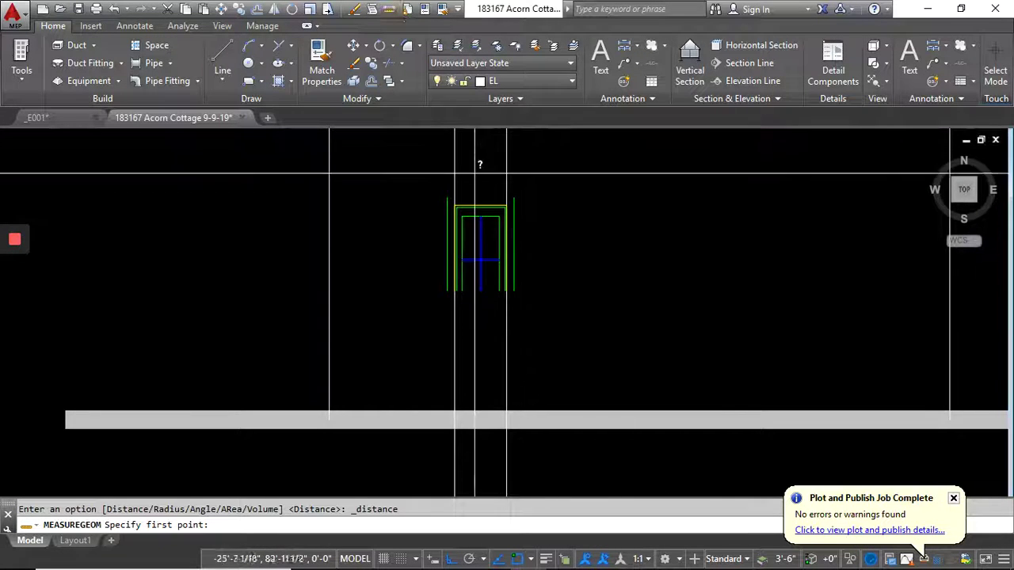
scroll(466, 197, "up", 5)
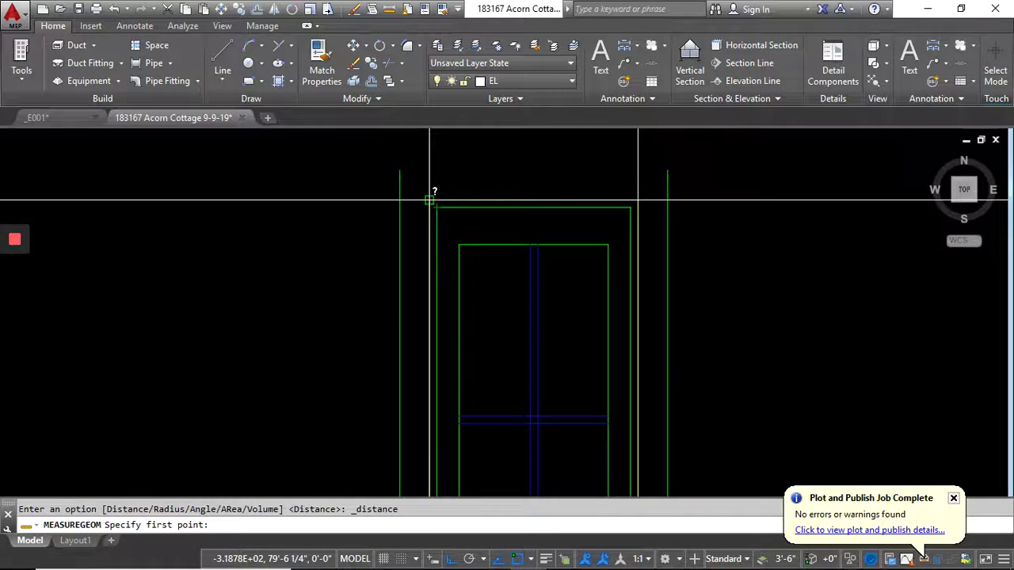
left_click(429, 201)
left_click(638, 200)
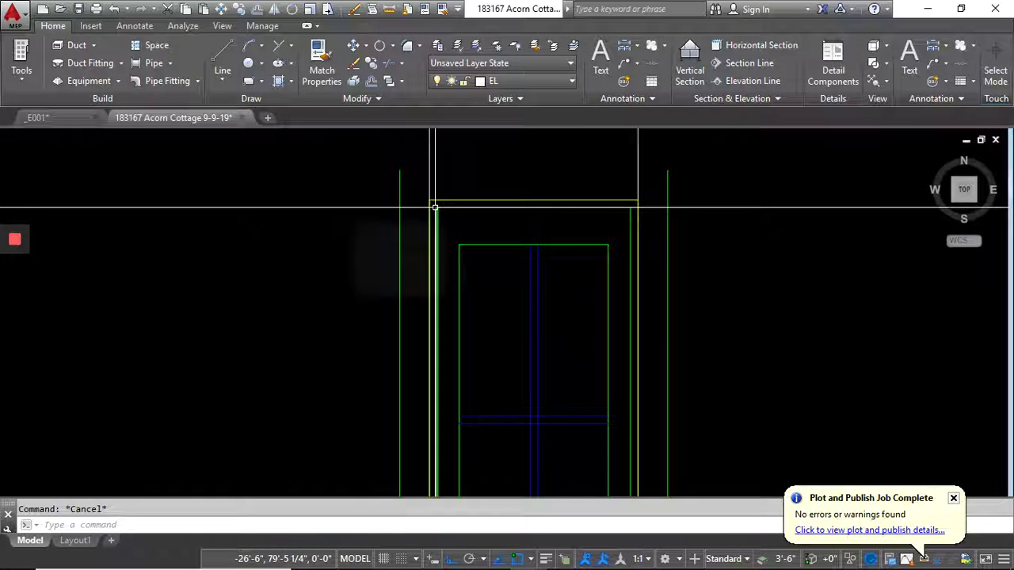
- Offset the top edge of the window's yellow outer frame downward by 36 inches to form the bottom edge
left_click(370, 82)
middle_click_drag(536, 337, 530, 255)
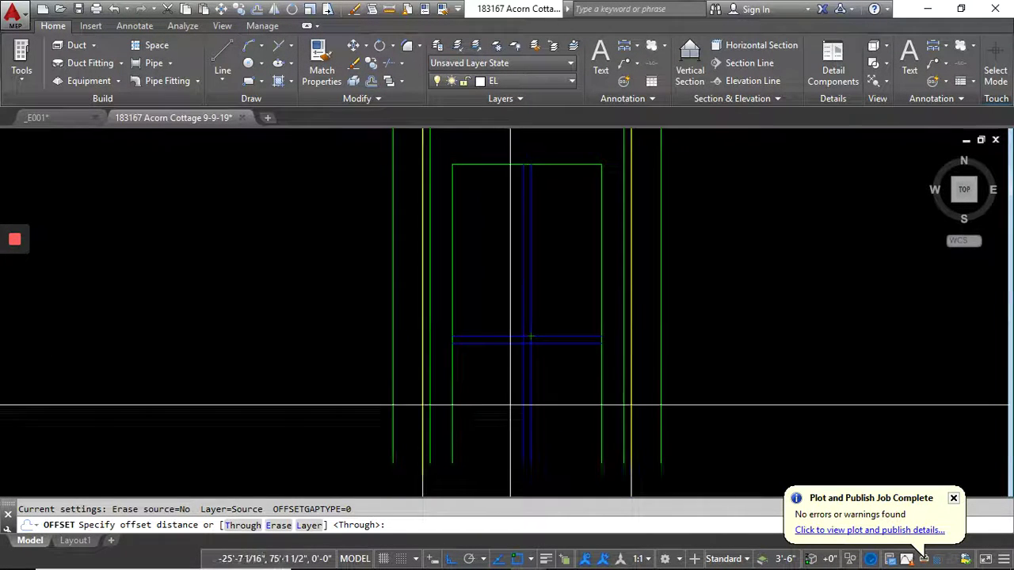
scroll(525, 337, "down", 2)
scroll(538, 192, "up", 4)
scroll(515, 226, "up", 4)
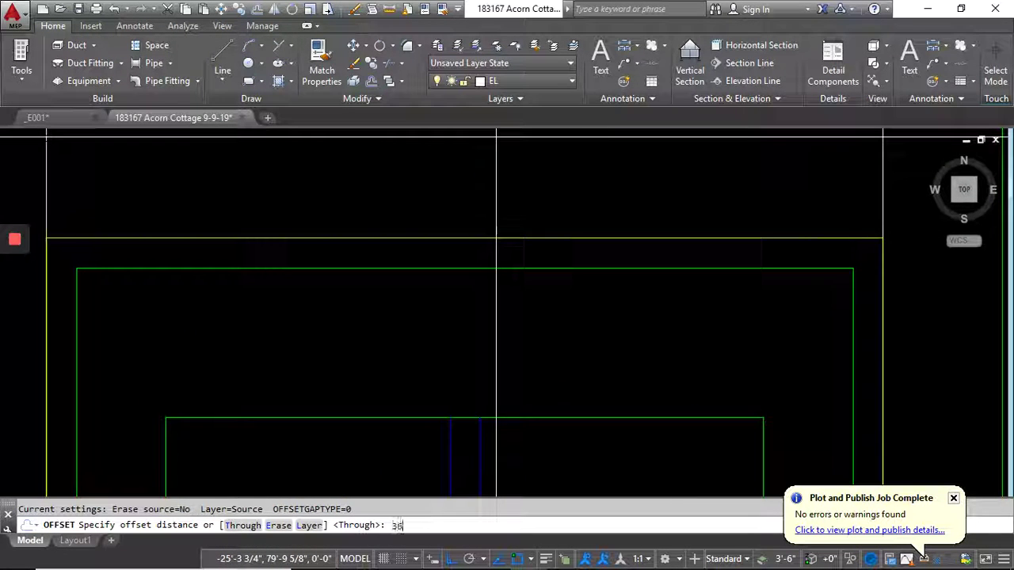
left_click(501, 236)
scroll(498, 233, "down", 5)
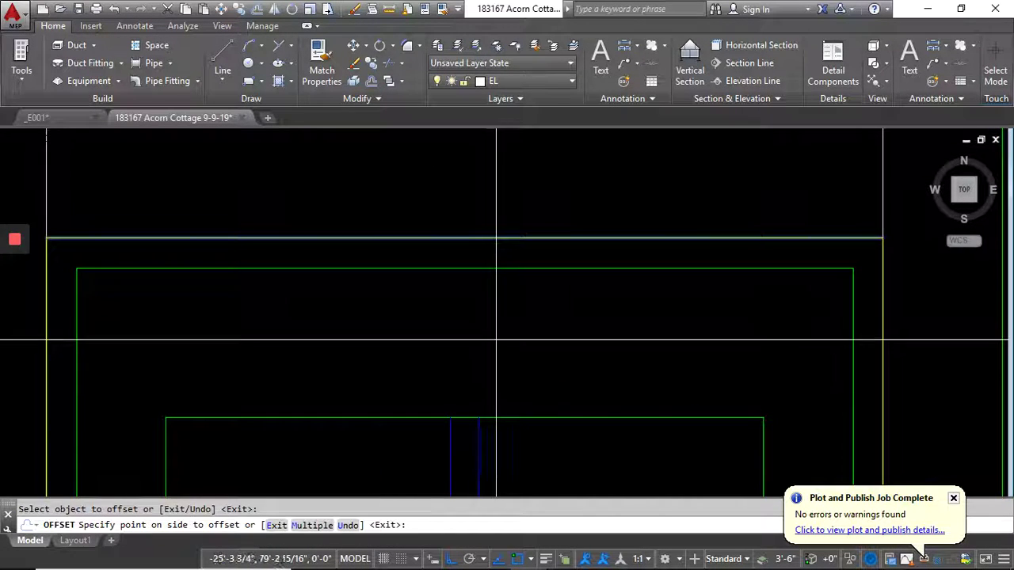
key("Return")
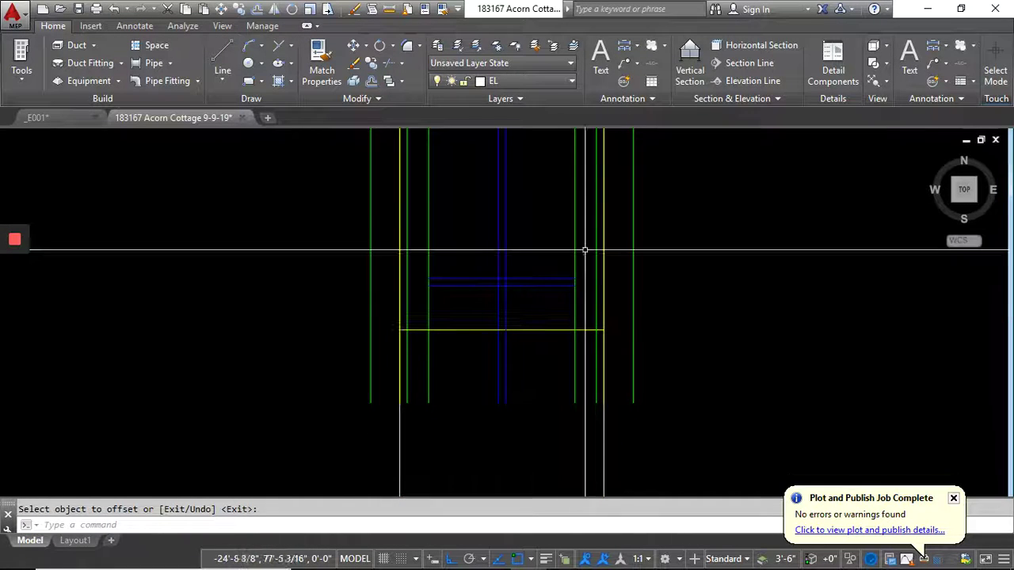
- Fillet both yellow side lines with the offset bottom line to close the outer frame's lower corners
left_click(412, 46)
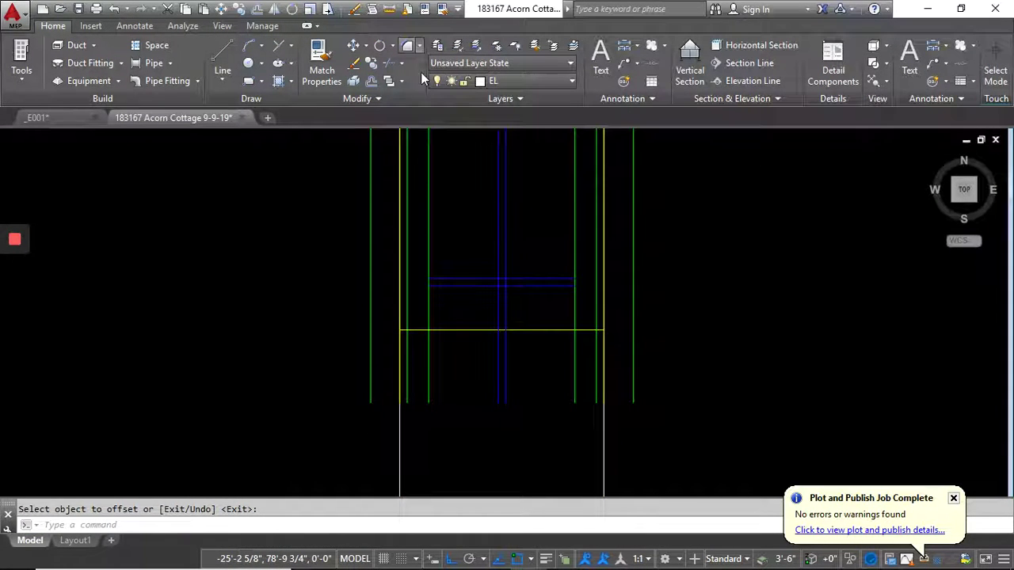
left_click(604, 308)
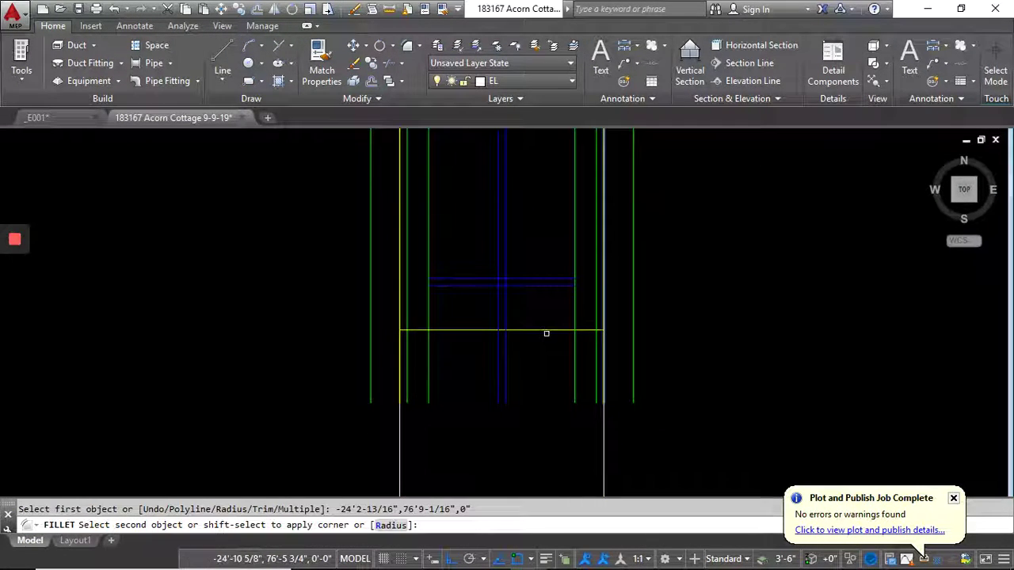
left_click(544, 330)
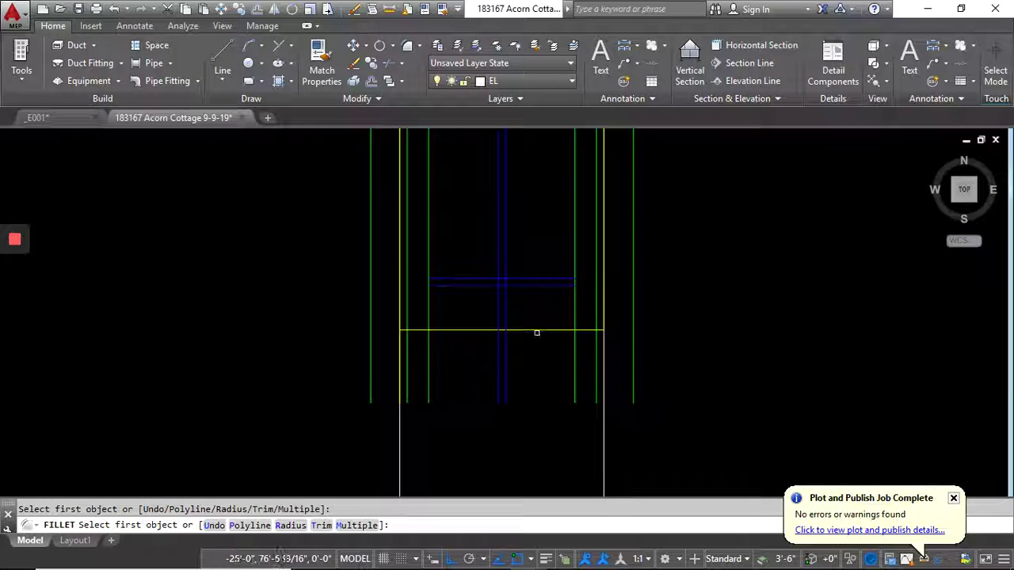
left_click(399, 298)
scroll(499, 344, "down", 3)
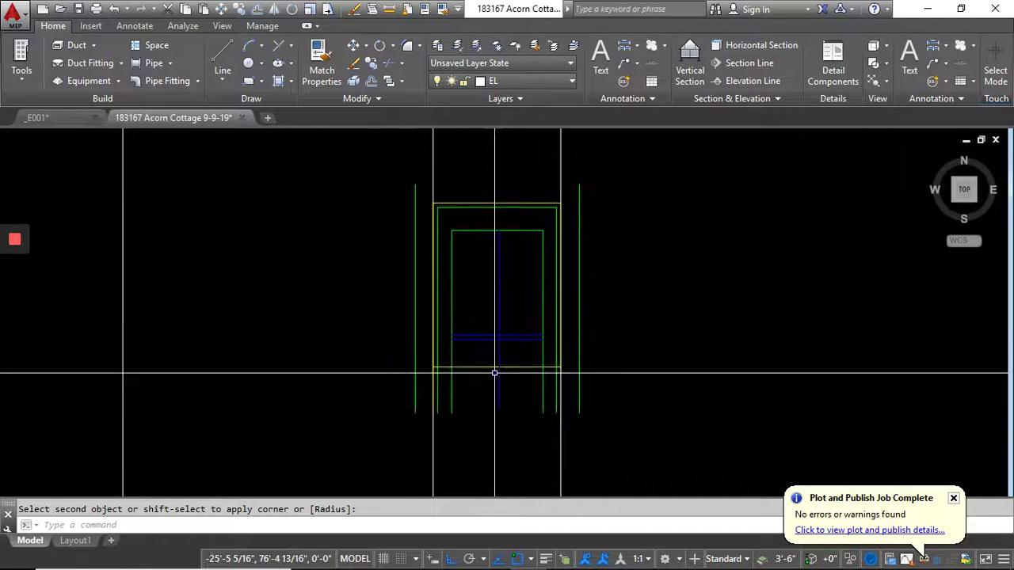
scroll(494, 369, "up", 3)
left_click(526, 346)
left_click(511, 302)
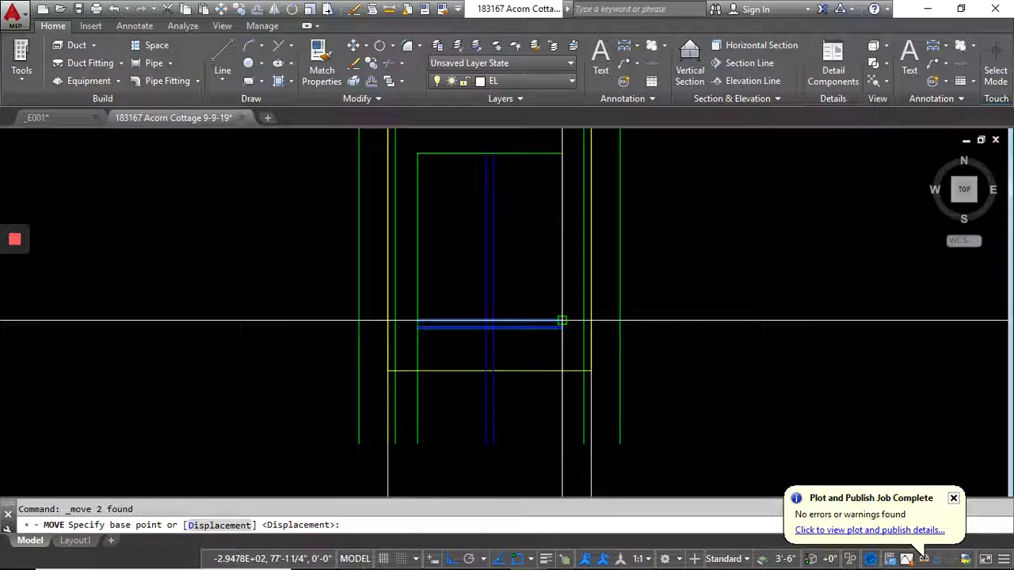
key("Escape")
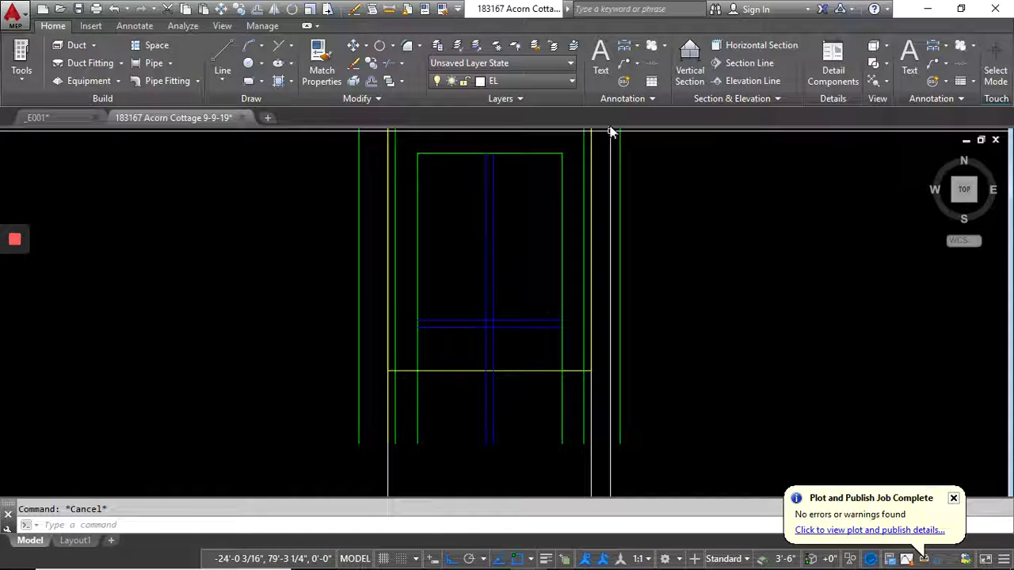
middle_click_drag(575, 262, 568, 223)
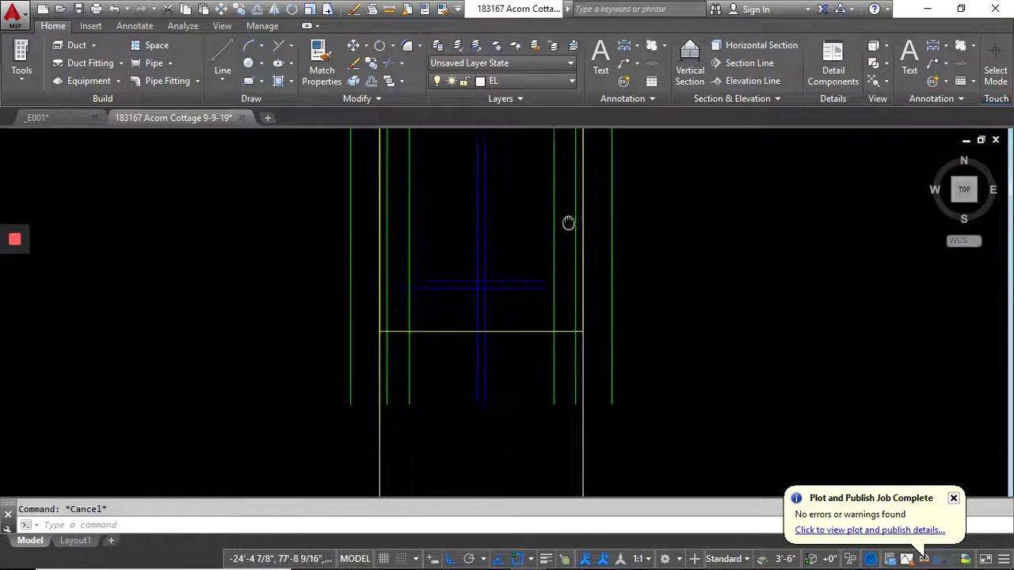
middle_click_drag(554, 336, 543, 423)
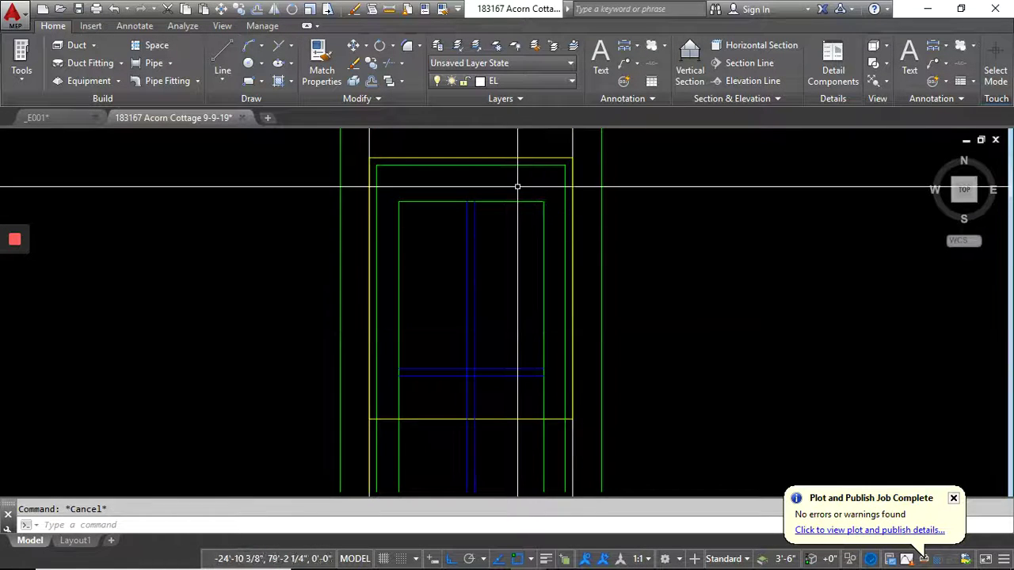
left_click(522, 203)
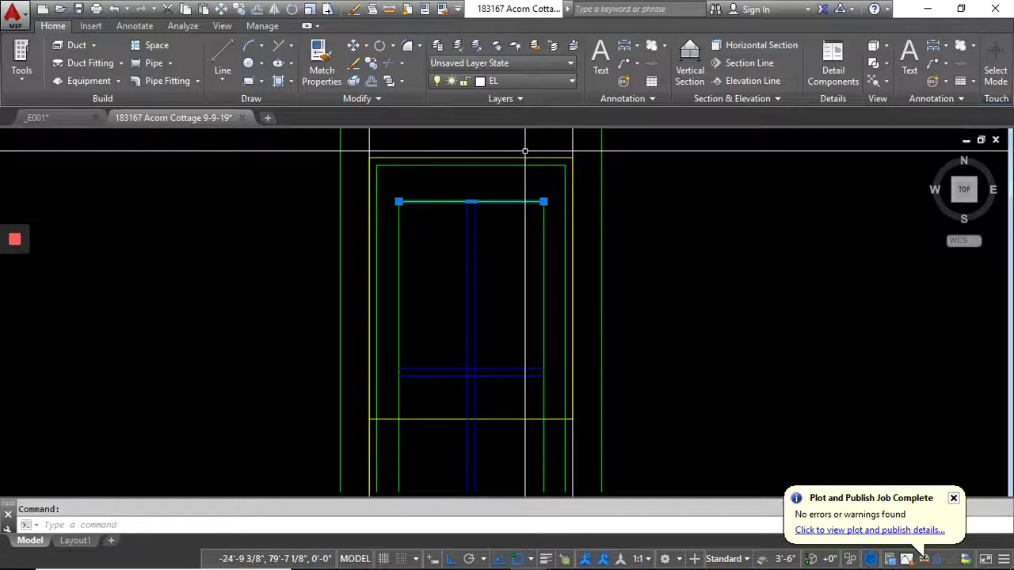
left_click(522, 165)
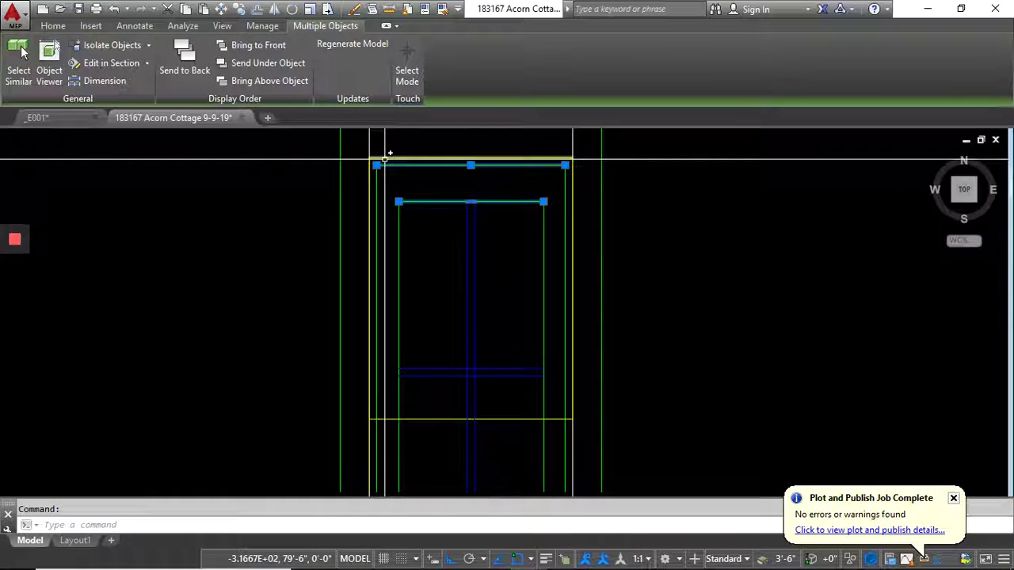
key("Escape")
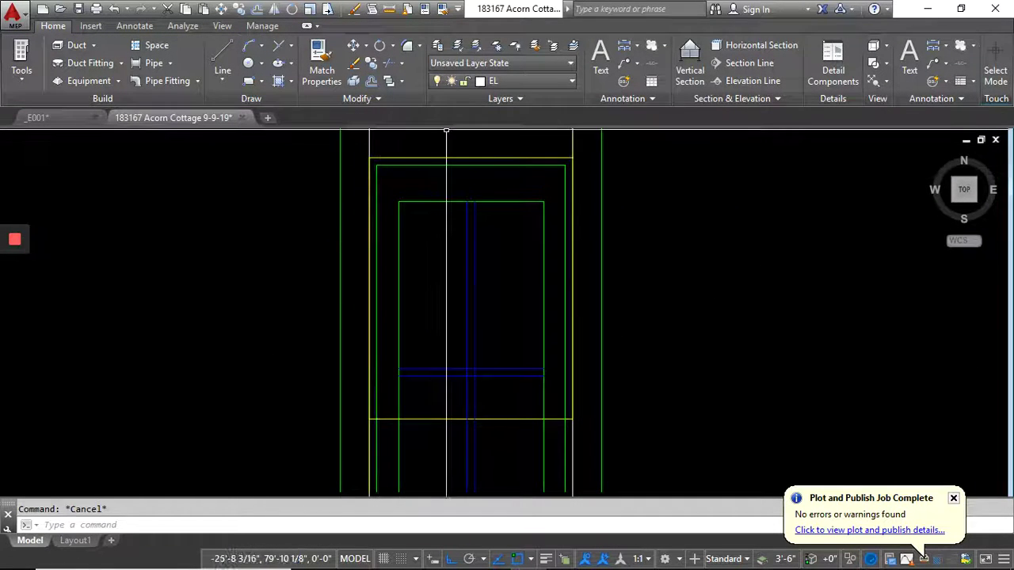
- Copy the complete gable window with its casing, head and sill into the new elevation, just left of the narrowed window, with Ortho off
scroll(279, 226, "down", 8)
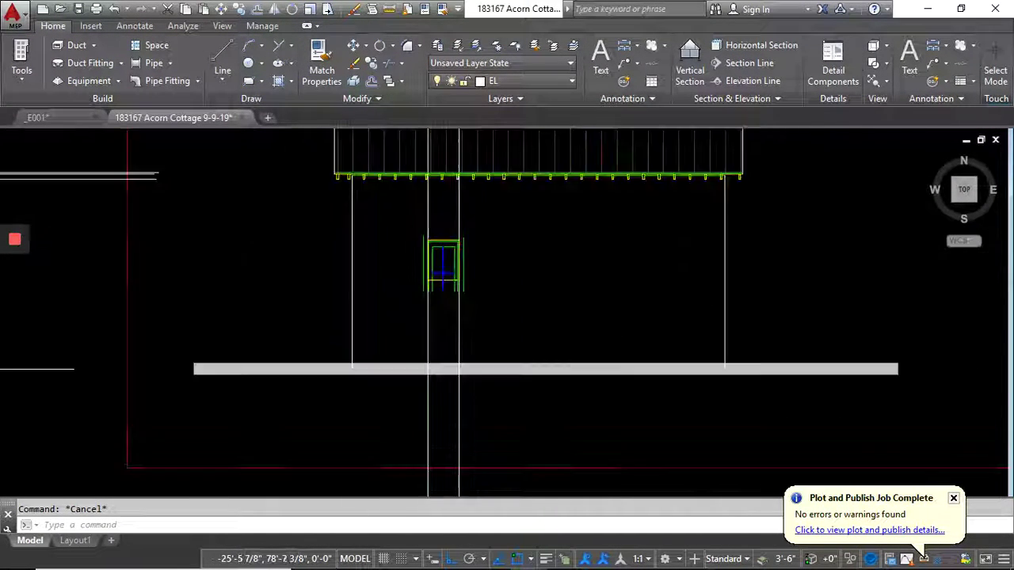
scroll(342, 180, "up", 8)
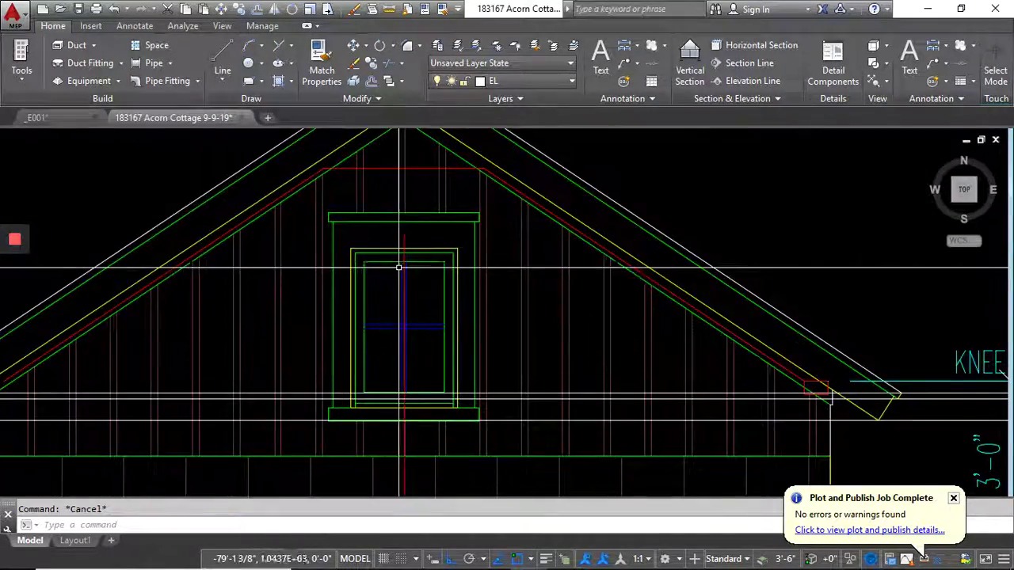
scroll(396, 257, "up", 2)
scroll(376, 249, "down", 2)
middle_click_drag(375, 250, 375, 227)
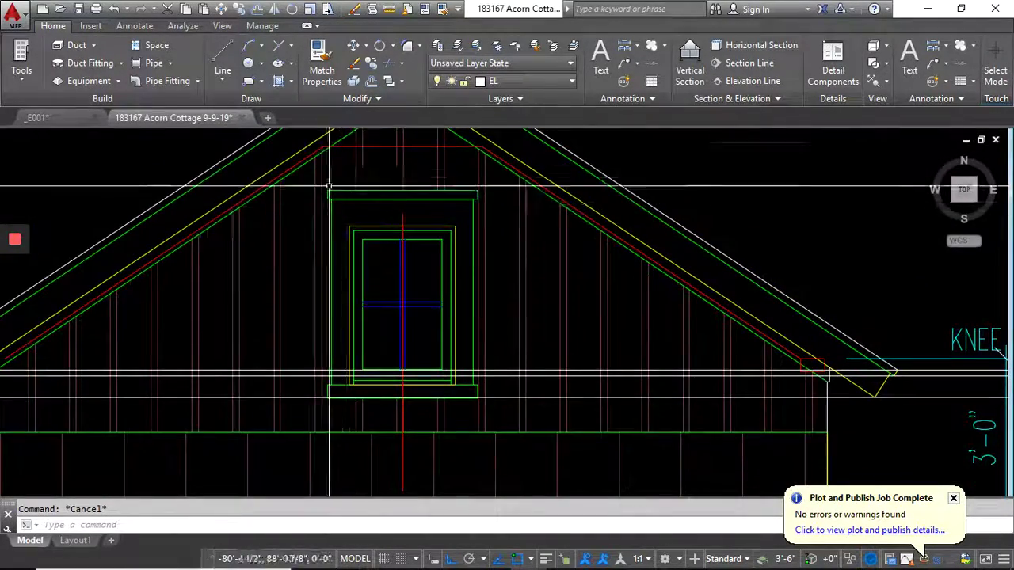
left_click(307, 179)
left_click(495, 404)
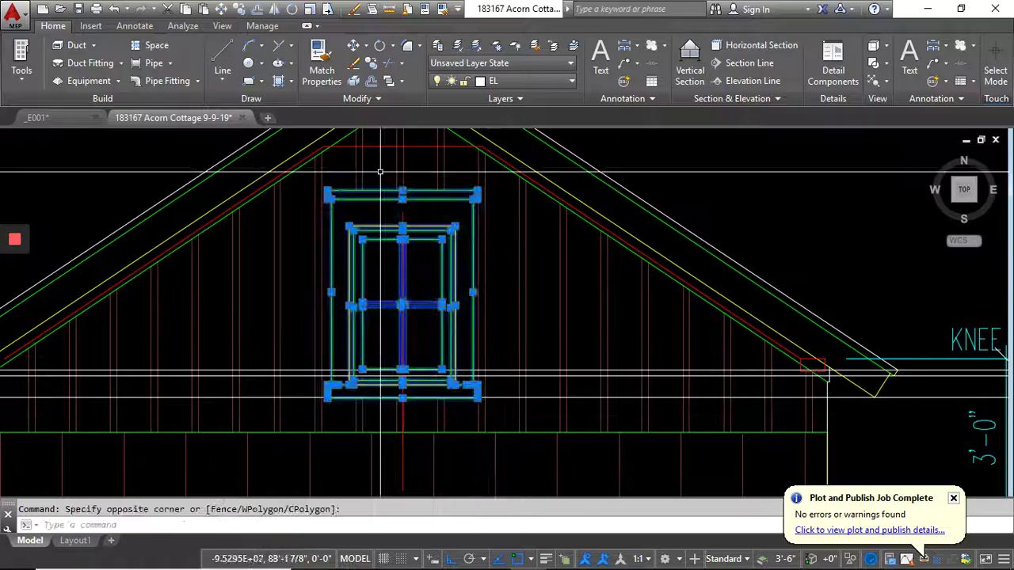
left_click(243, 14)
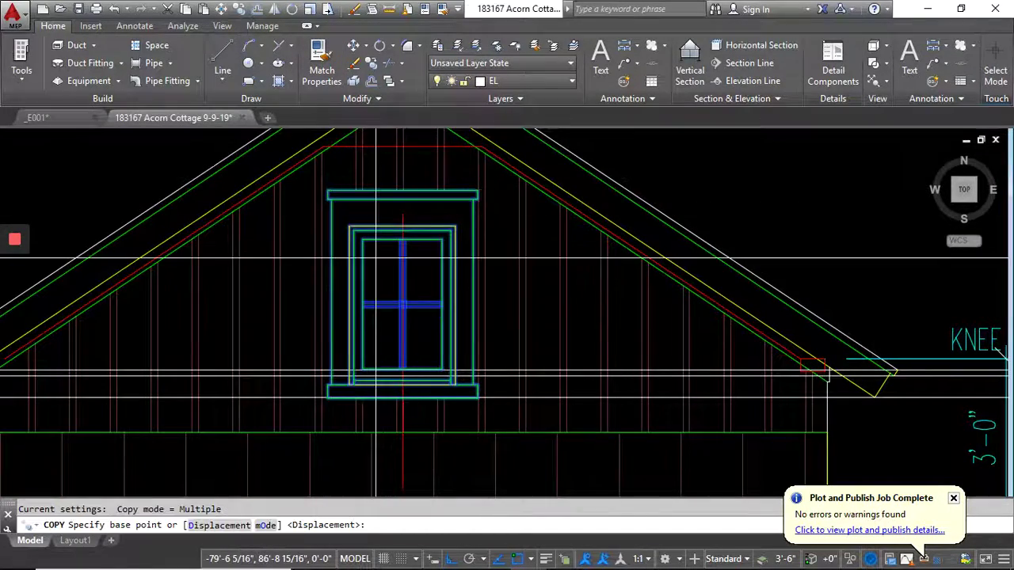
left_click(378, 261)
scroll(418, 277, "down", 8)
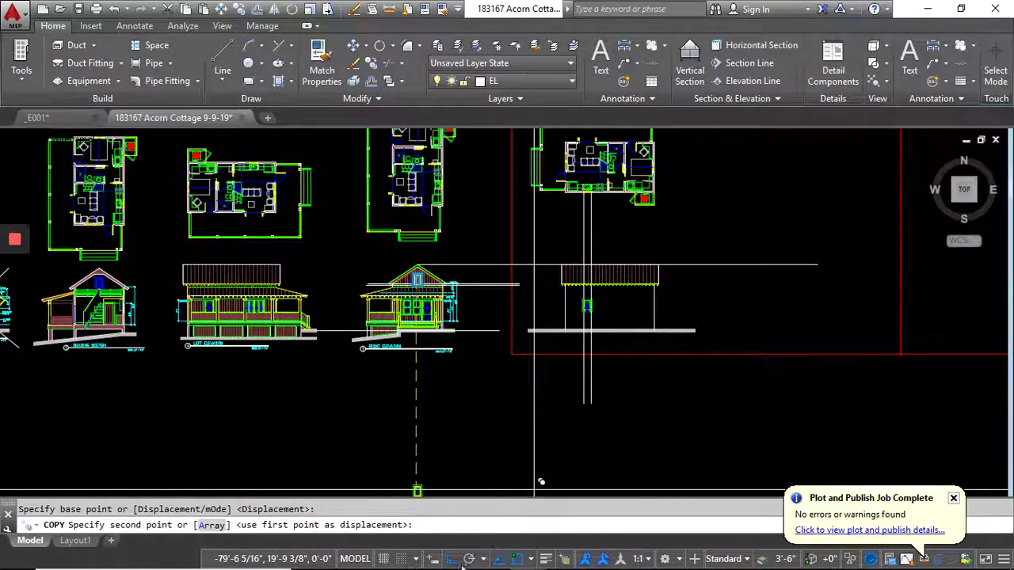
key("F8")
scroll(539, 349, "up", 10)
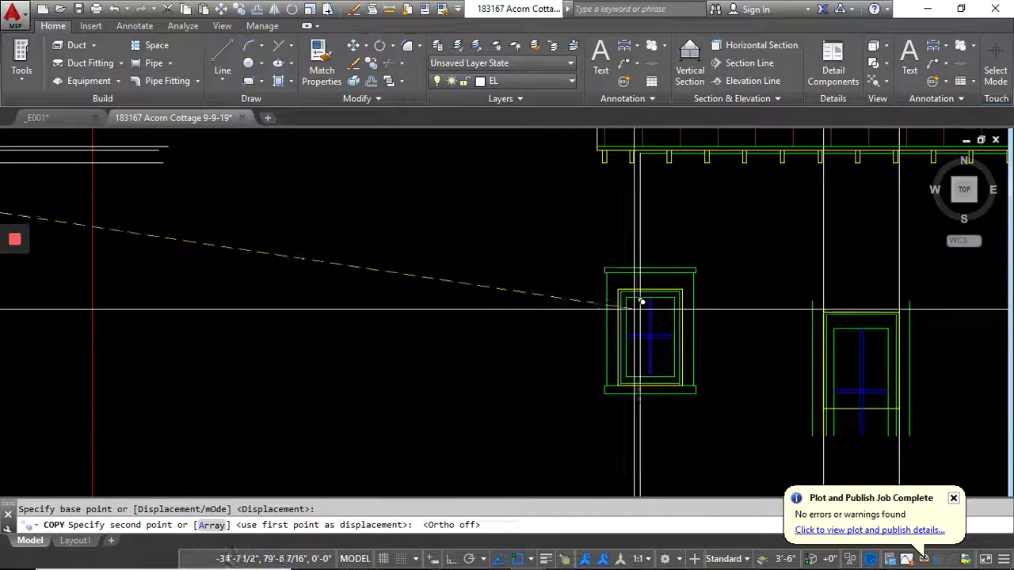
middle_click_drag(705, 310, 495, 239)
left_click(503, 272)
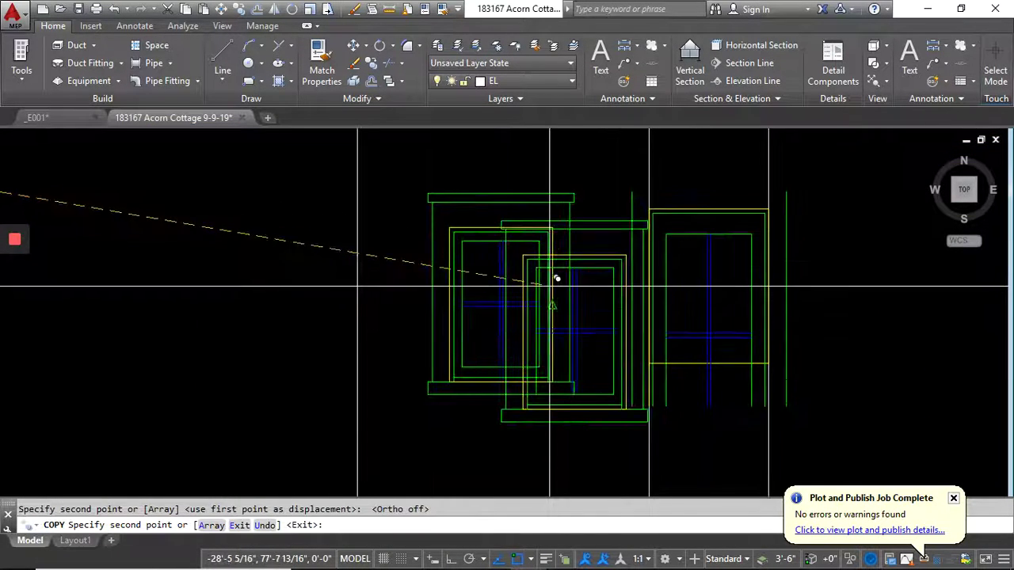
key("Return")
- Measure from the copied gable window's upper-right yellow frame corner up to the head trim and across to the side casing
scroll(488, 222, "up", 4)
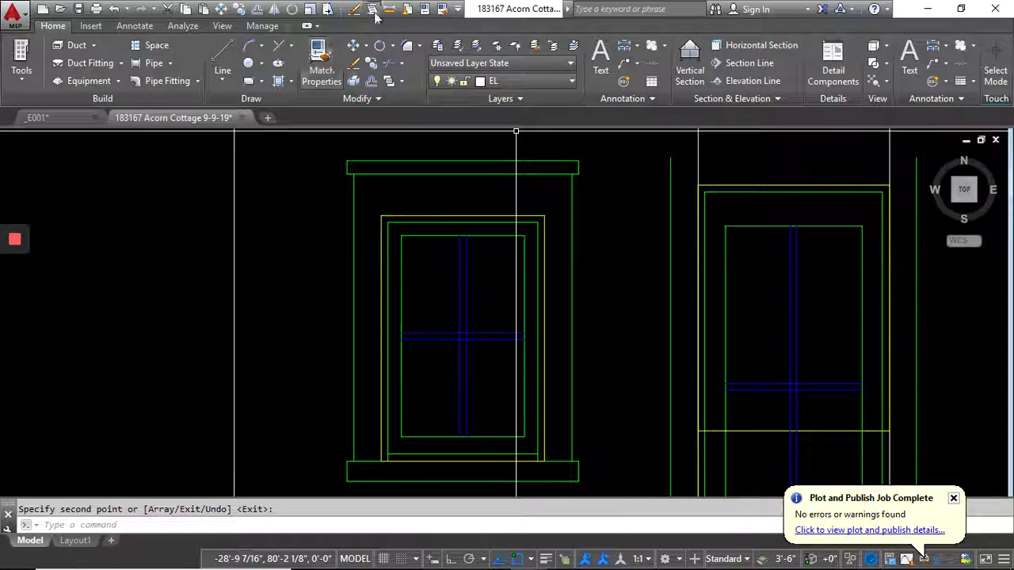
left_click(544, 215)
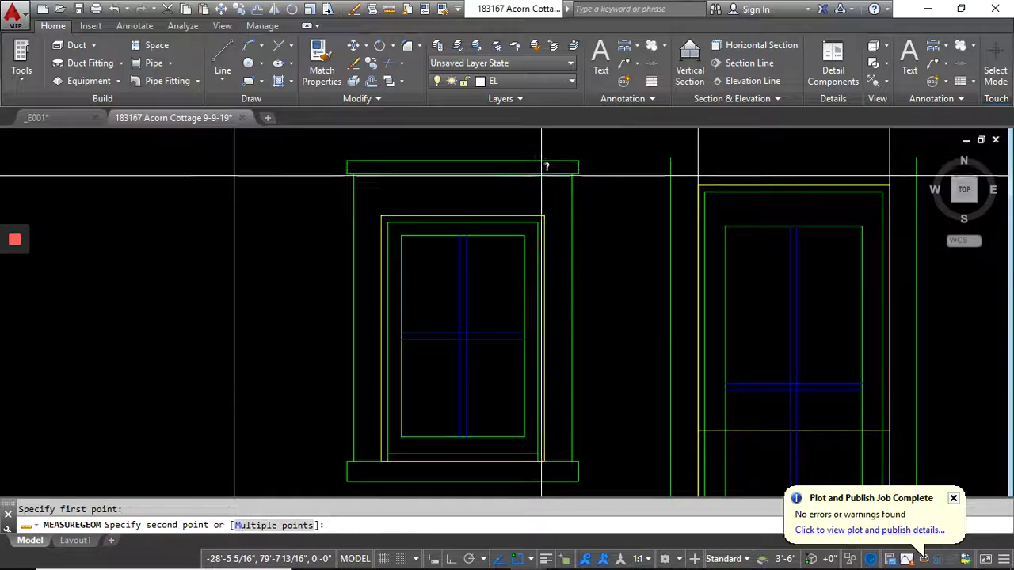
left_click(475, 238)
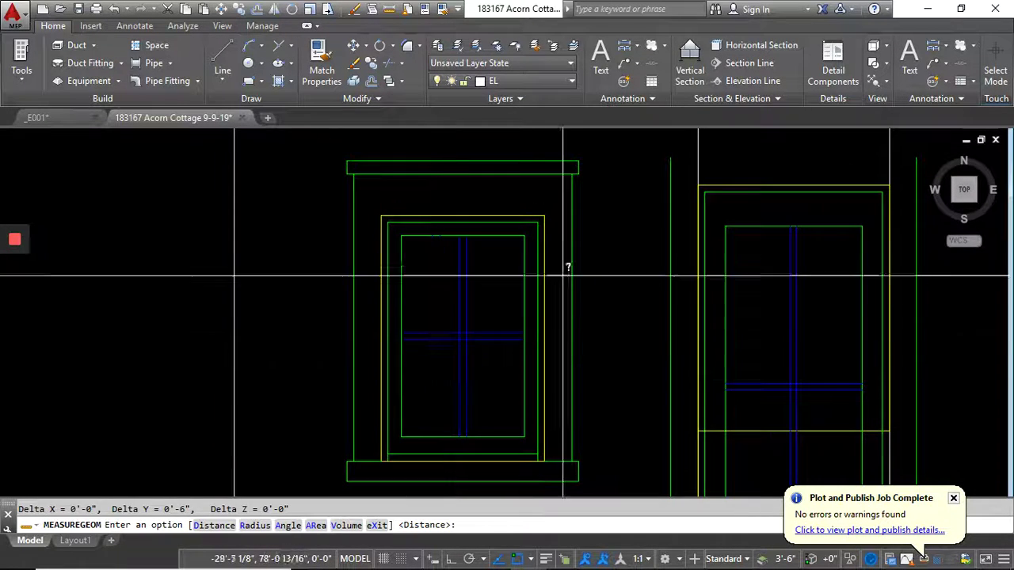
key("Return")
left_click(544, 215)
left_click(572, 215)
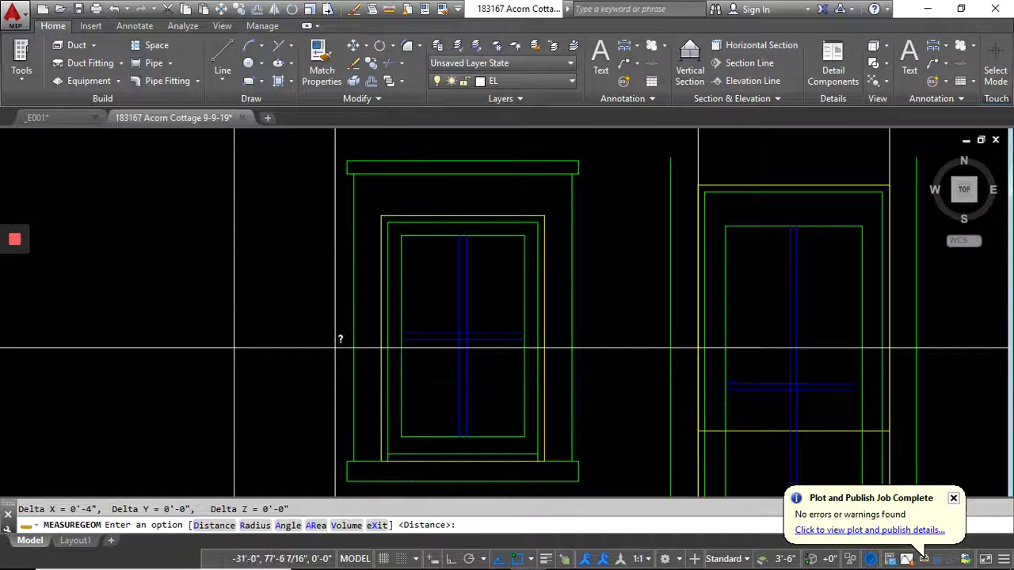
- Examine how the copied gable window's sill and head trim end relative to its side casings
key("Escape")
middle_click_drag(528, 430, 510, 333)
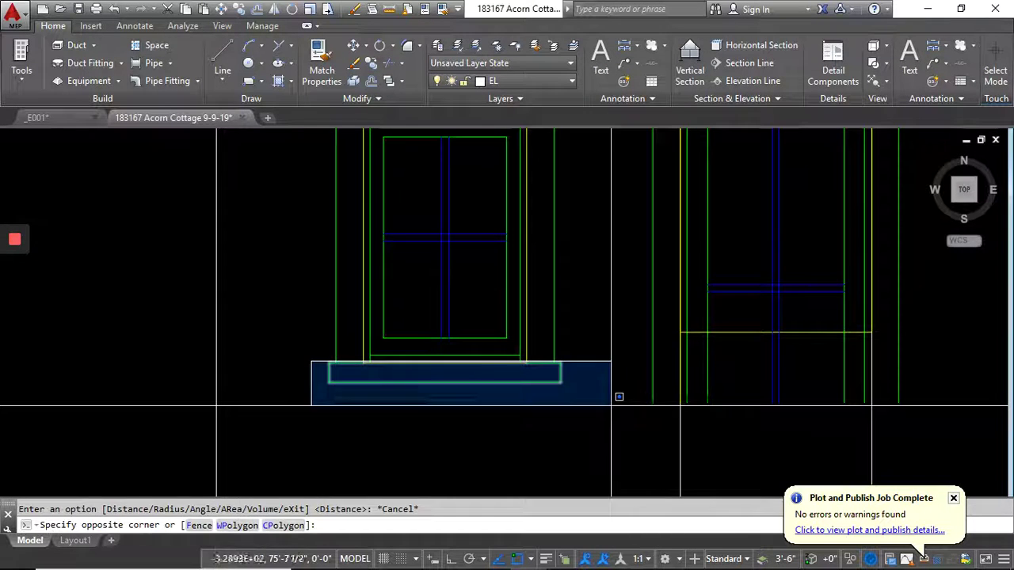
left_click(609, 405)
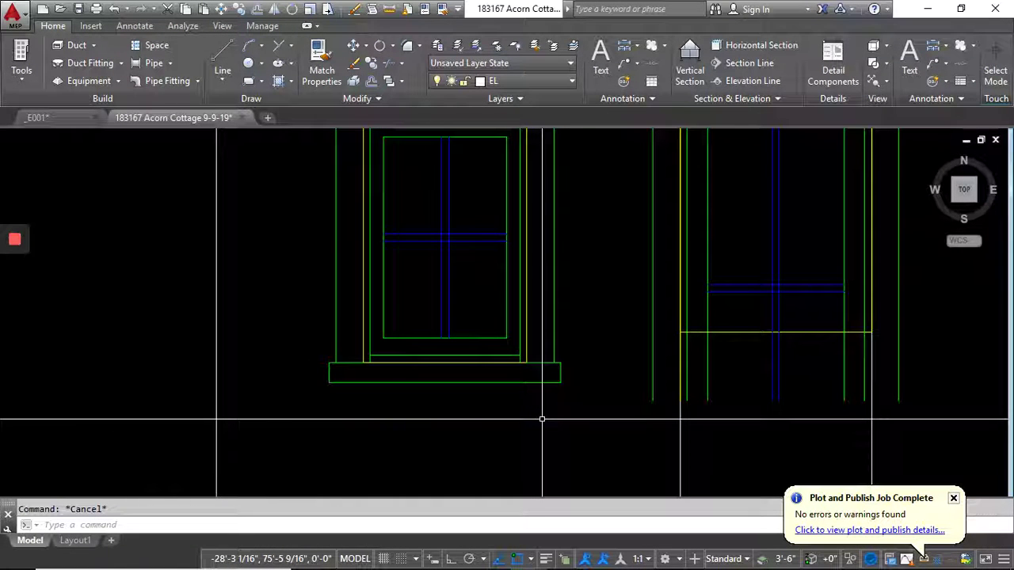
scroll(333, 364, "up", 4)
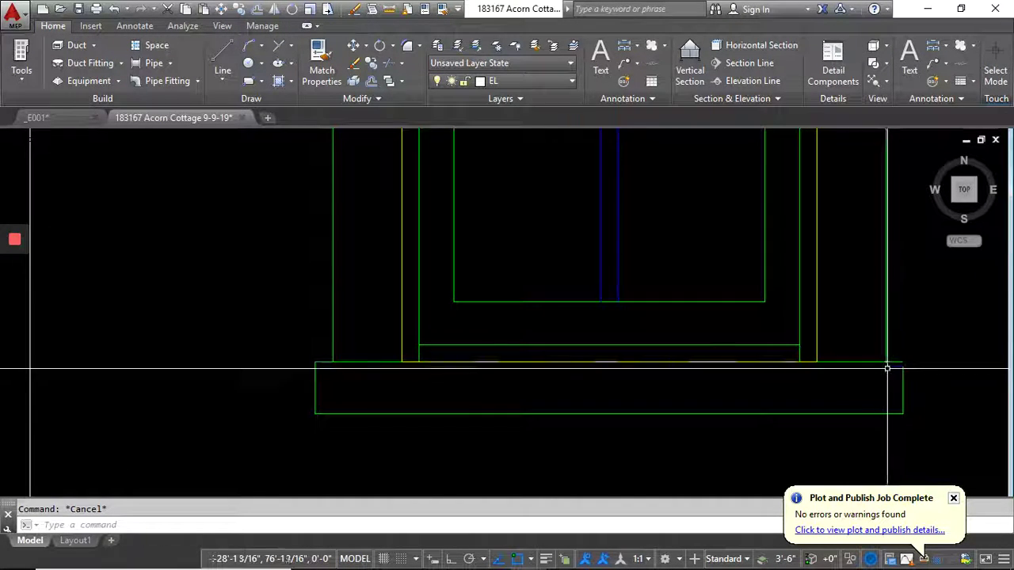
scroll(705, 316, "down", 6)
scroll(740, 250, "up", 6)
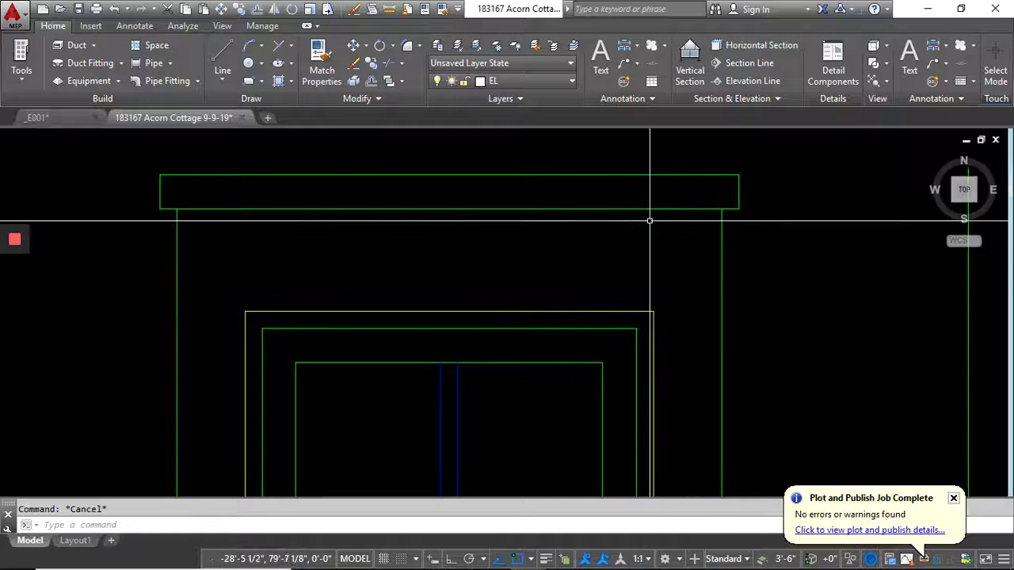
left_click(132, 154)
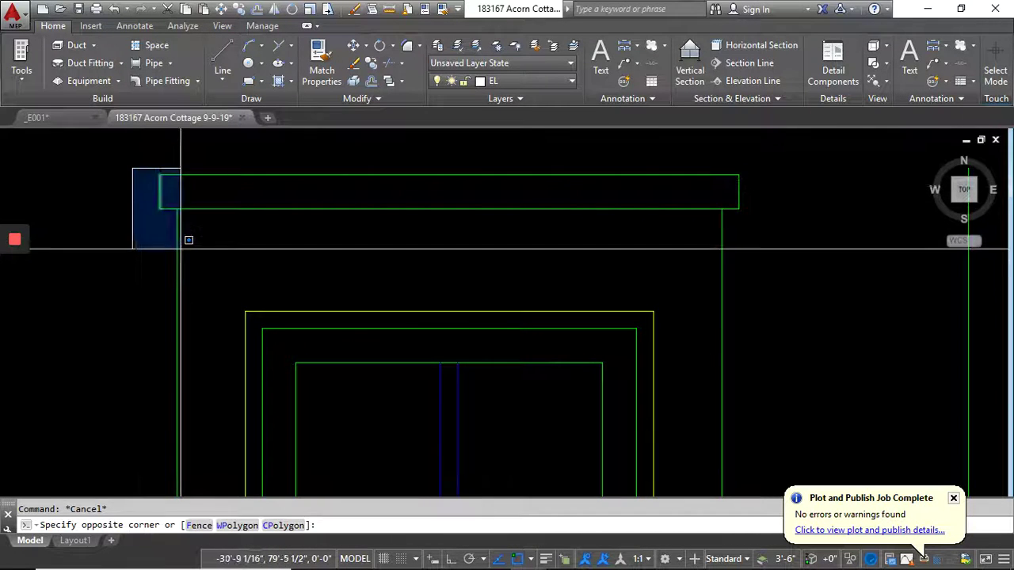
left_click(187, 239)
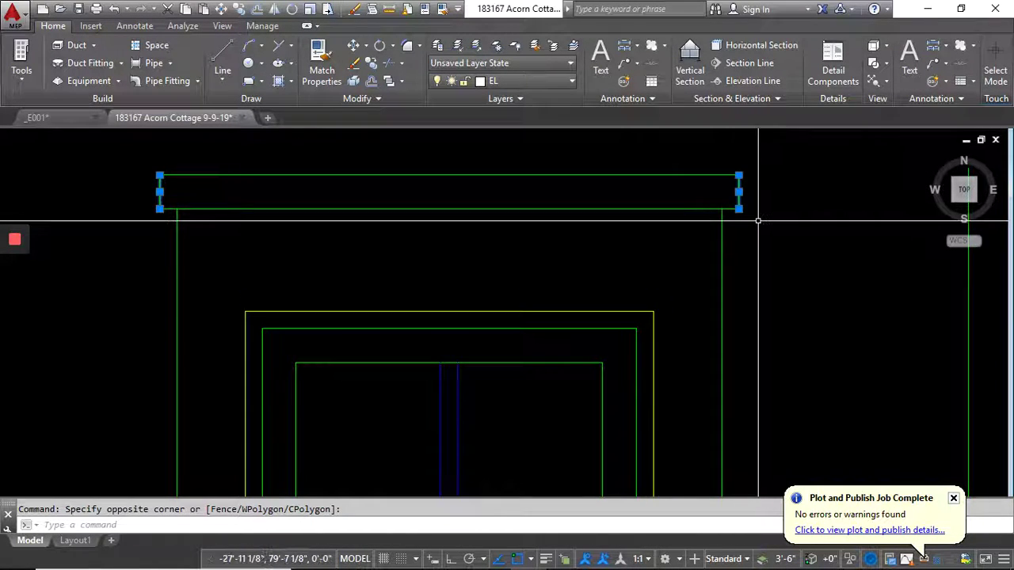
key("Escape")
scroll(531, 201, "down", 4)
scroll(532, 201, "down", 2)
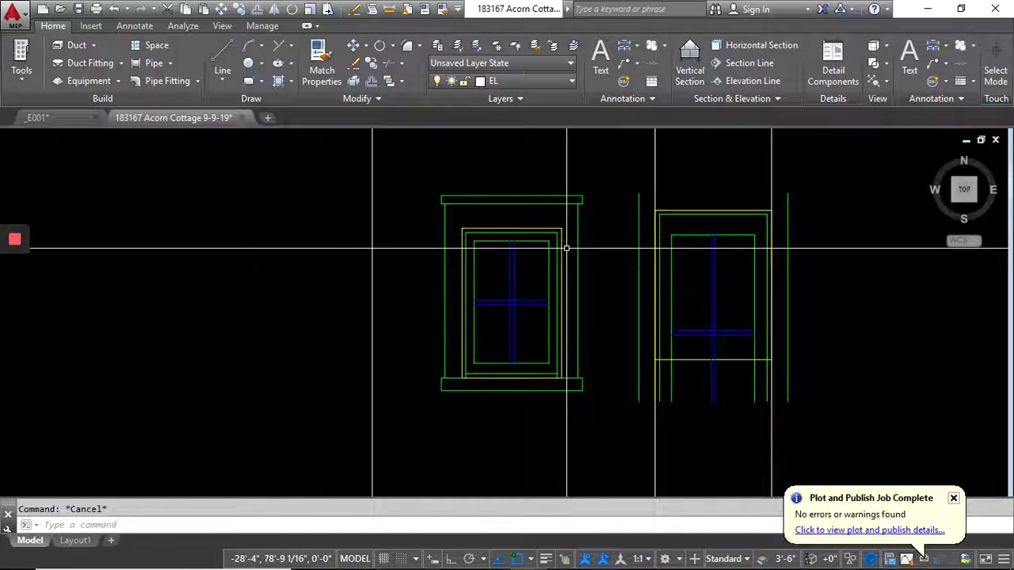
- Move the copied gable window from its upper-right yellow frame corner, perpendicular to the narrowed window's top frame line, so the frame tops align
left_click(414, 167)
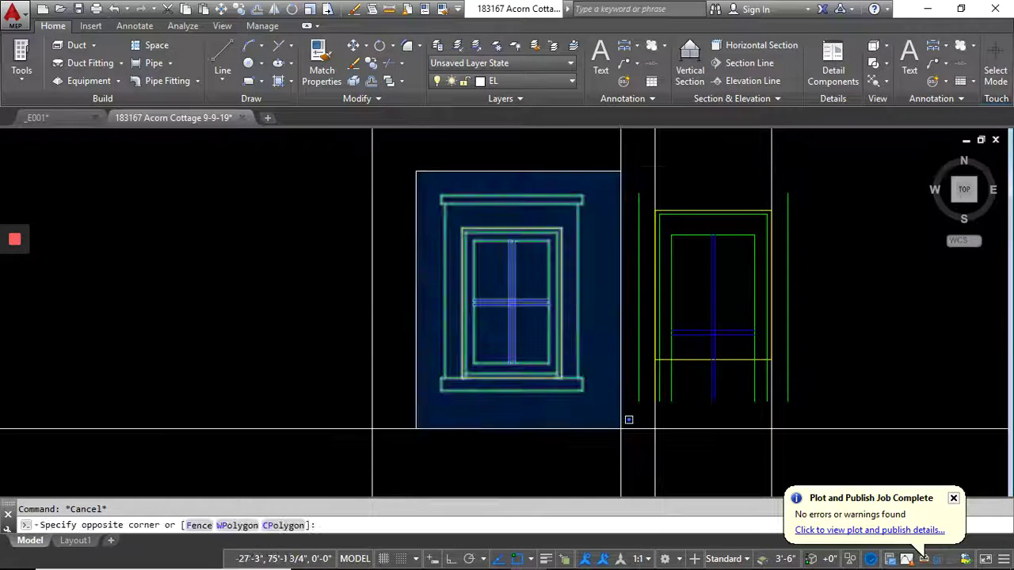
left_click(625, 424)
left_click(357, 45)
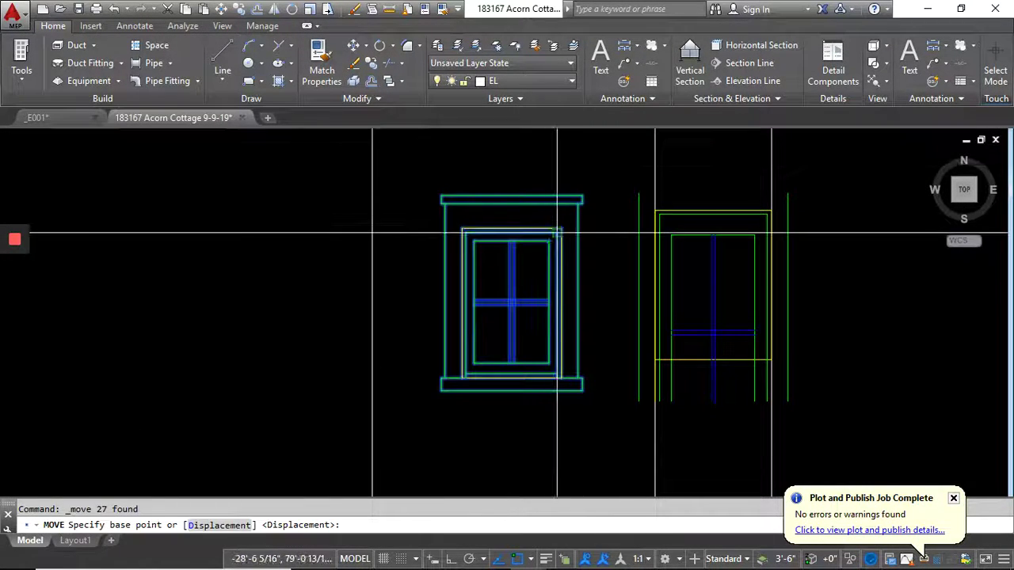
left_click(561, 228)
right_click(575, 179, "shift")
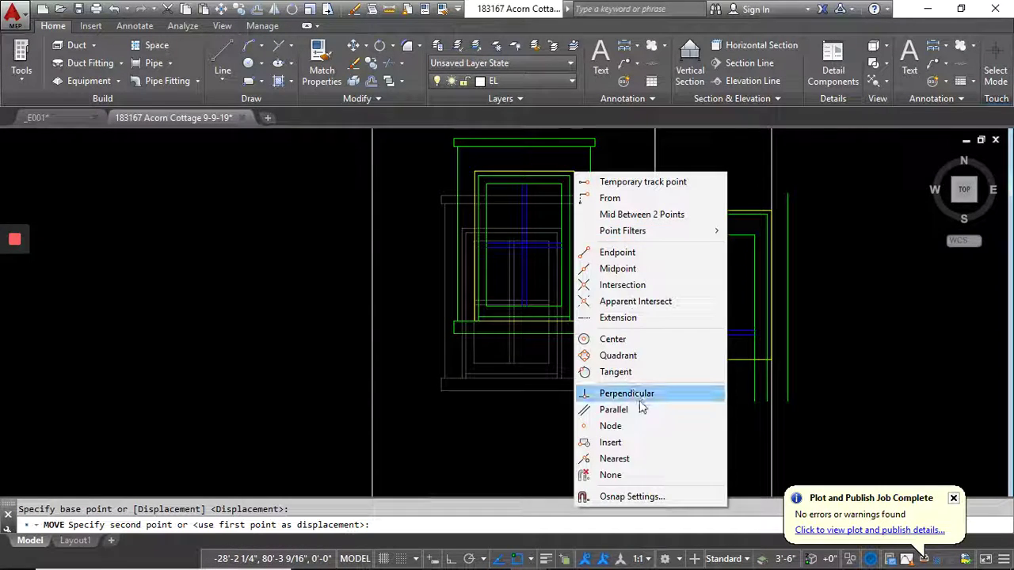
left_click(615, 371)
scroll(683, 199, "up", 3)
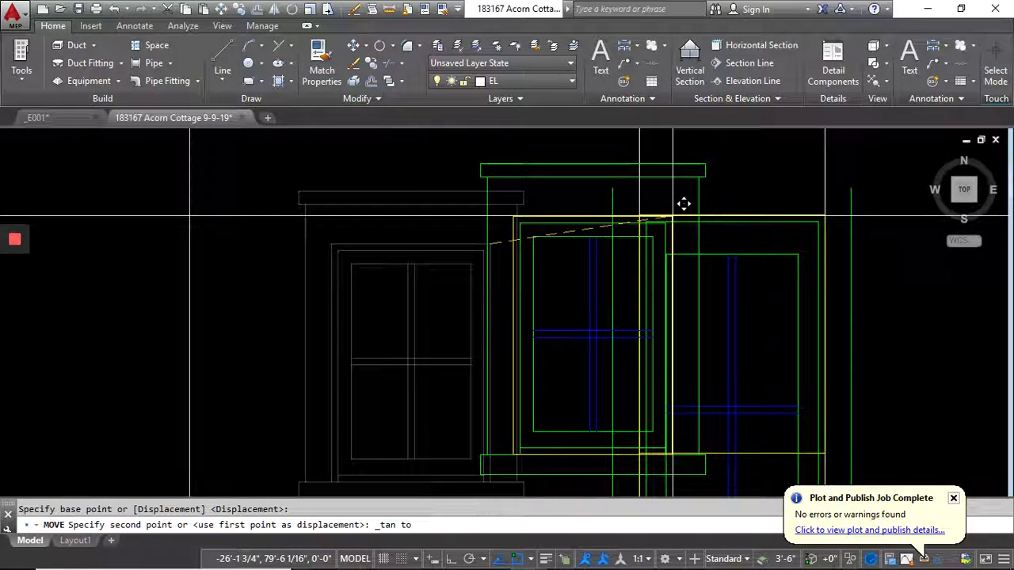
scroll(684, 204, "down", 6)
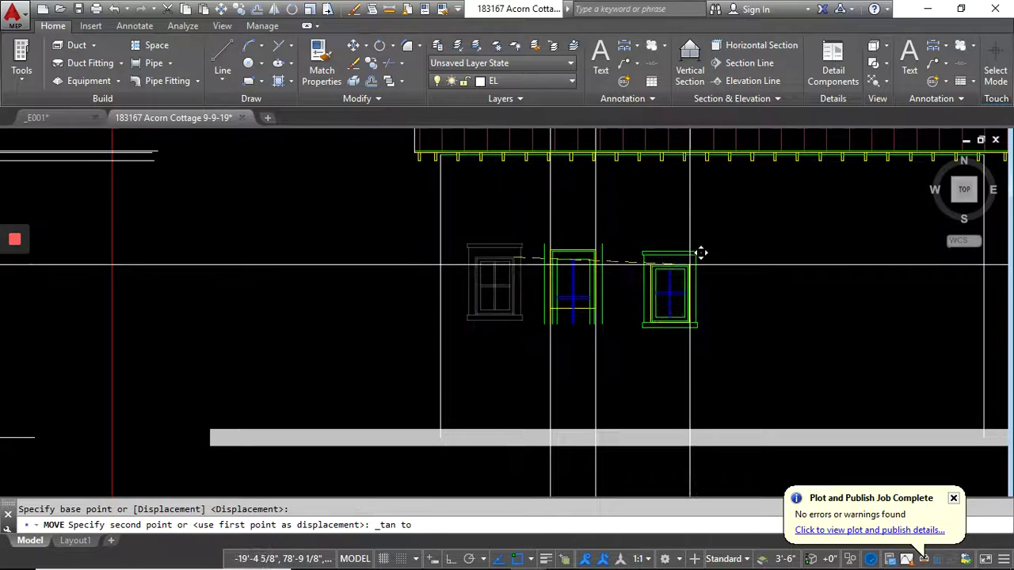
right_click(686, 237, "shift")
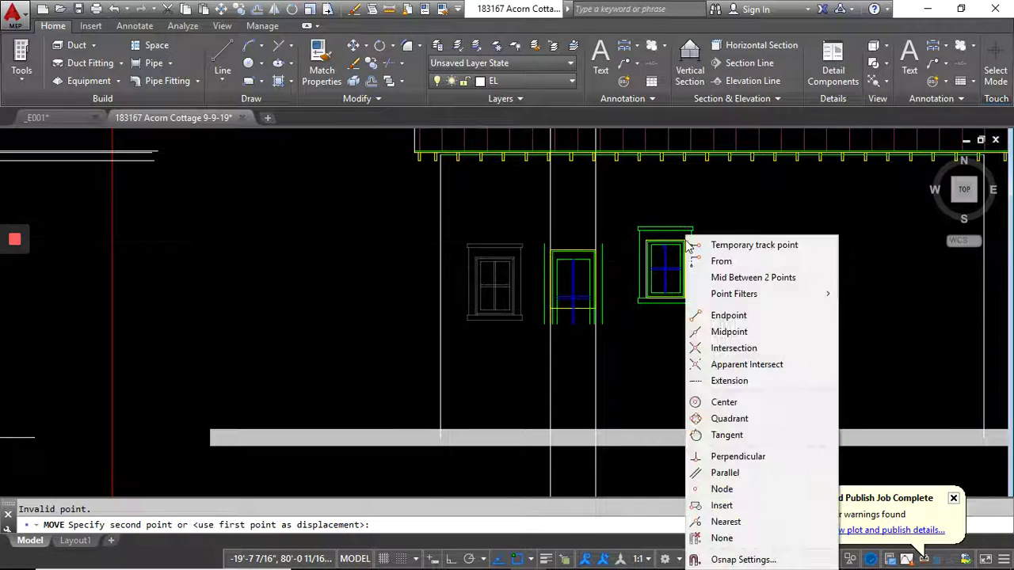
left_click(736, 454)
scroll(557, 240, "up", 5)
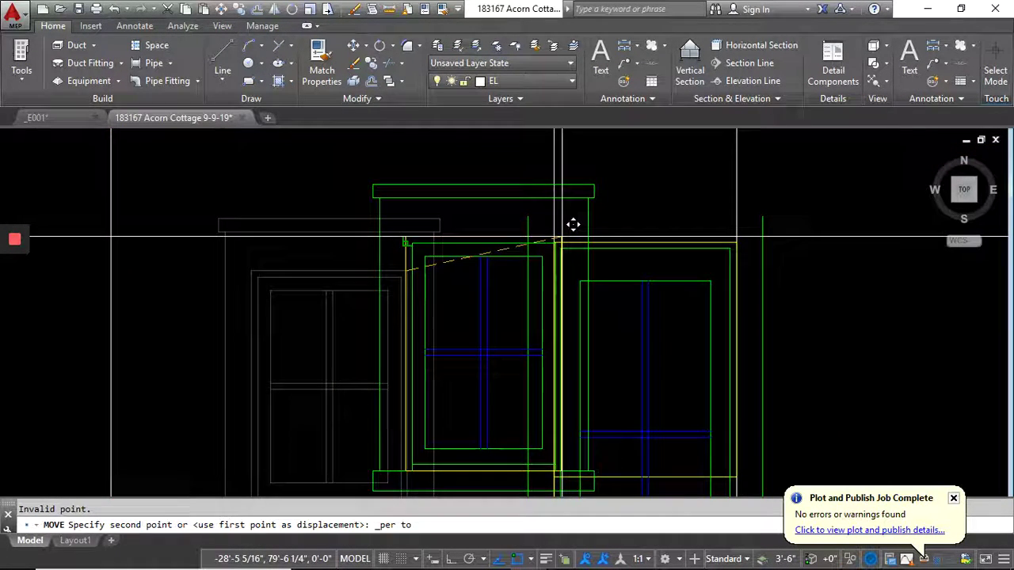
left_click(561, 236)
scroll(439, 239, "down", 2)
scroll(545, 247, "up", 4)
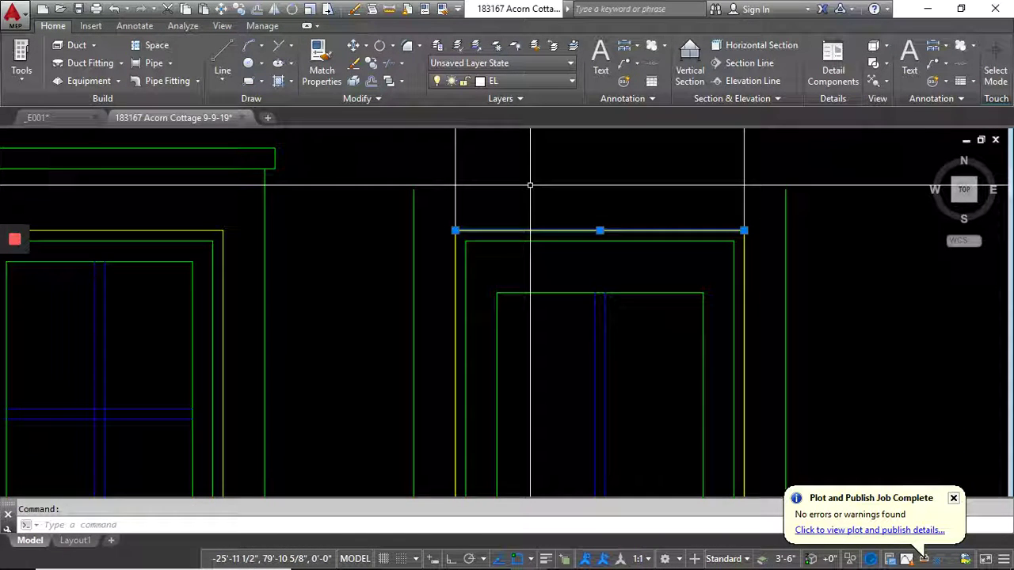
left_click(199, 232)
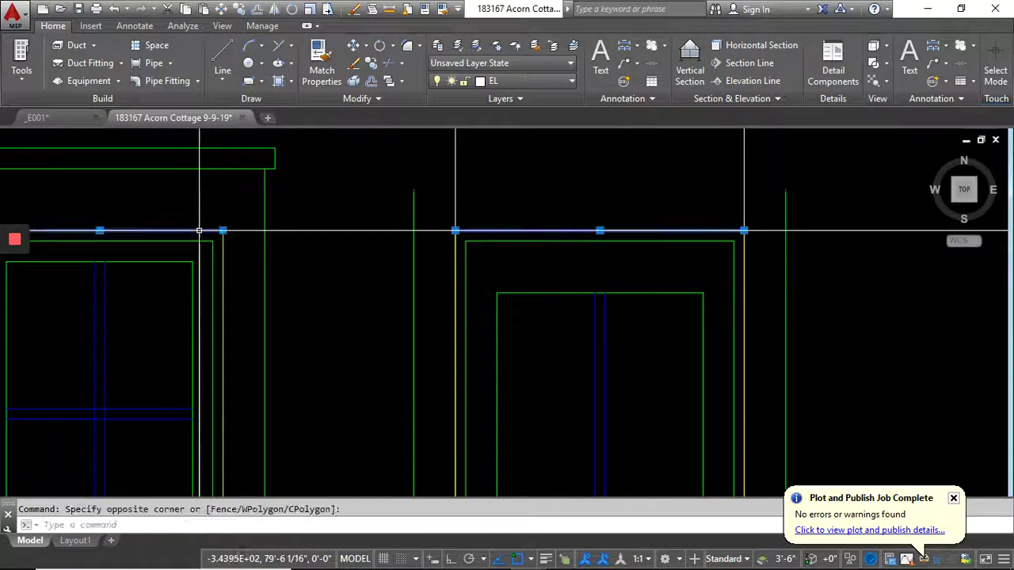
scroll(351, 197, "down", 2)
key("Escape")
- Copy the gable window's head trim from its left casing corner, perpendicular onto the narrowed window's left casing line
middle_click_drag(365, 197, 553, 196)
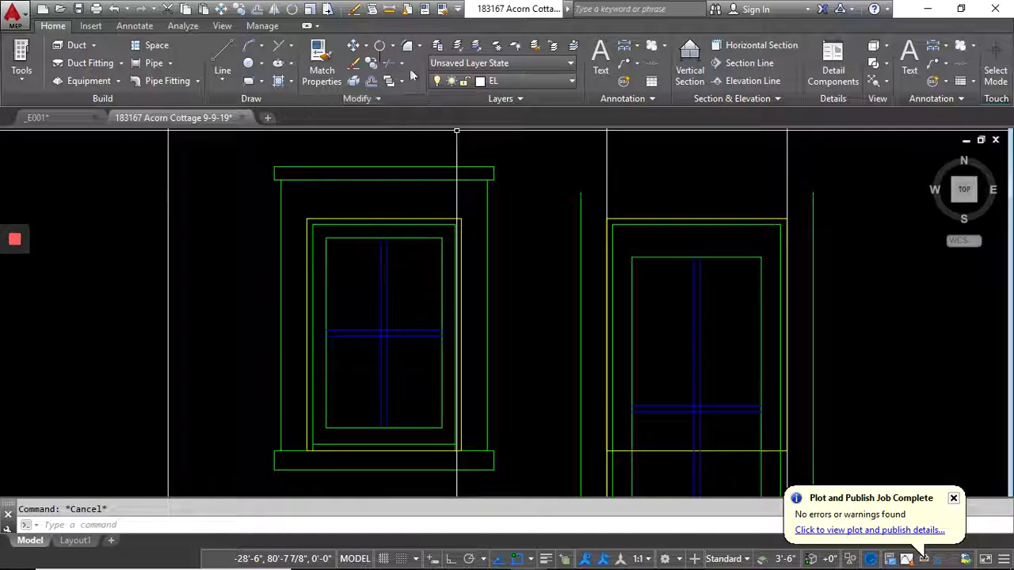
left_click(251, 153)
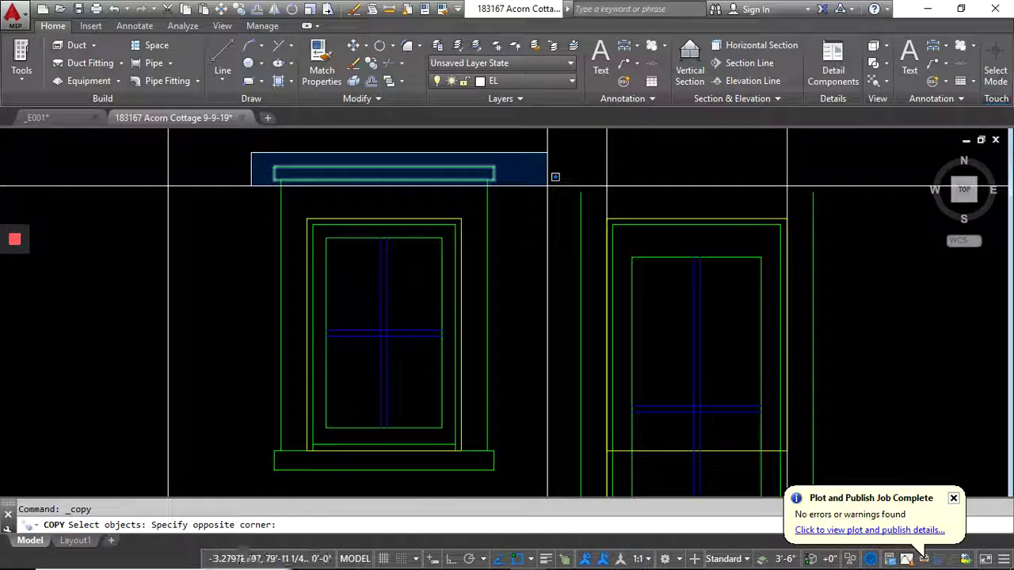
left_click(543, 190)
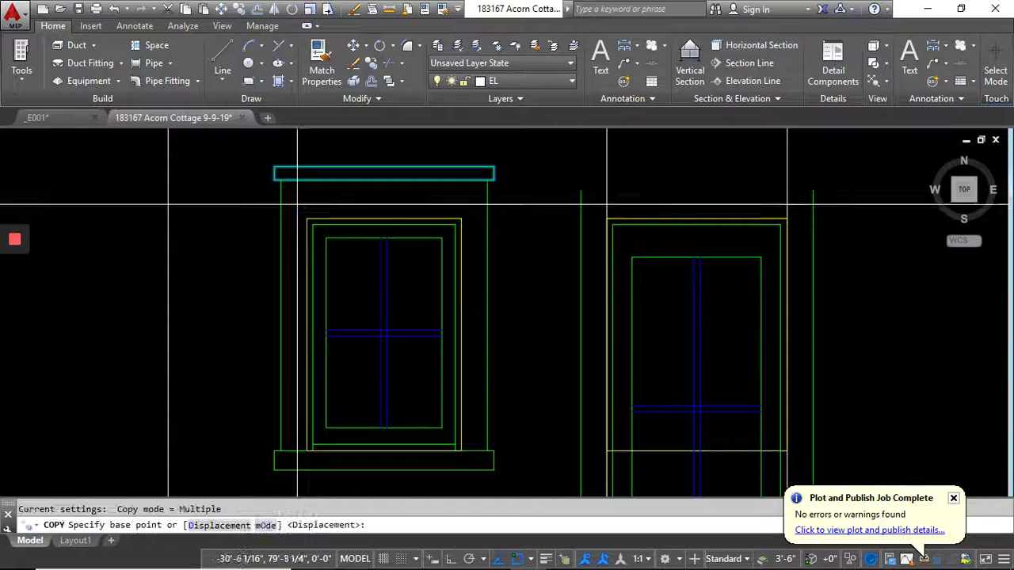
left_click(274, 180)
right_click(450, 176, "shift")
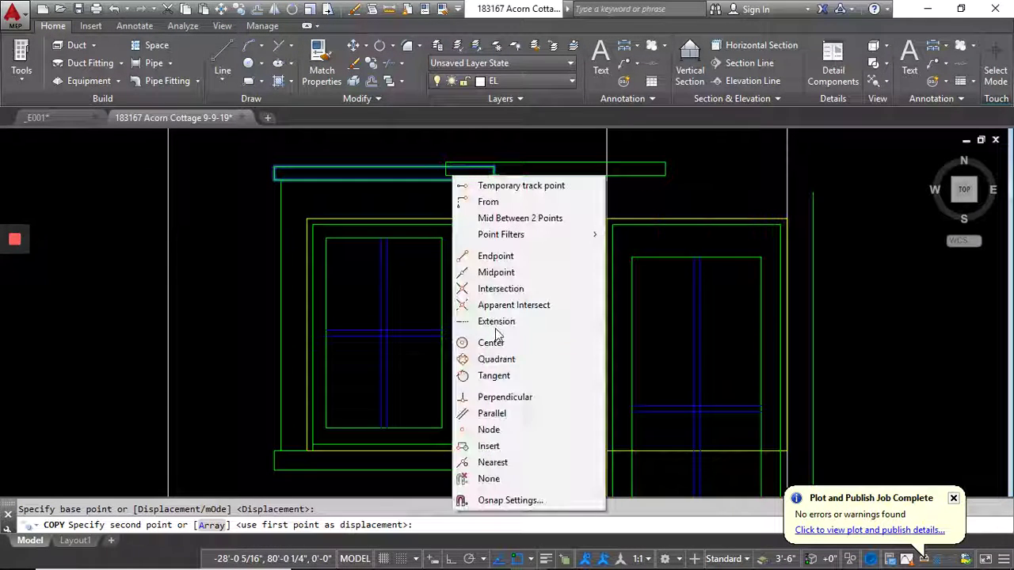
left_click(518, 399)
left_click(582, 275)
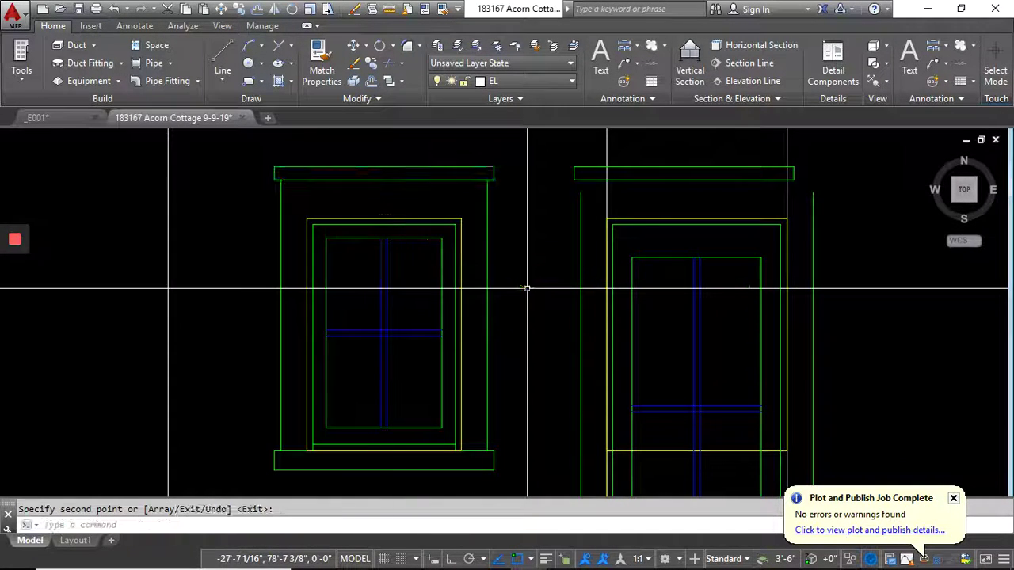
- Extend the narrowed window's left casing line up to the underside of the copied head trim
scroll(554, 182, "up", 6)
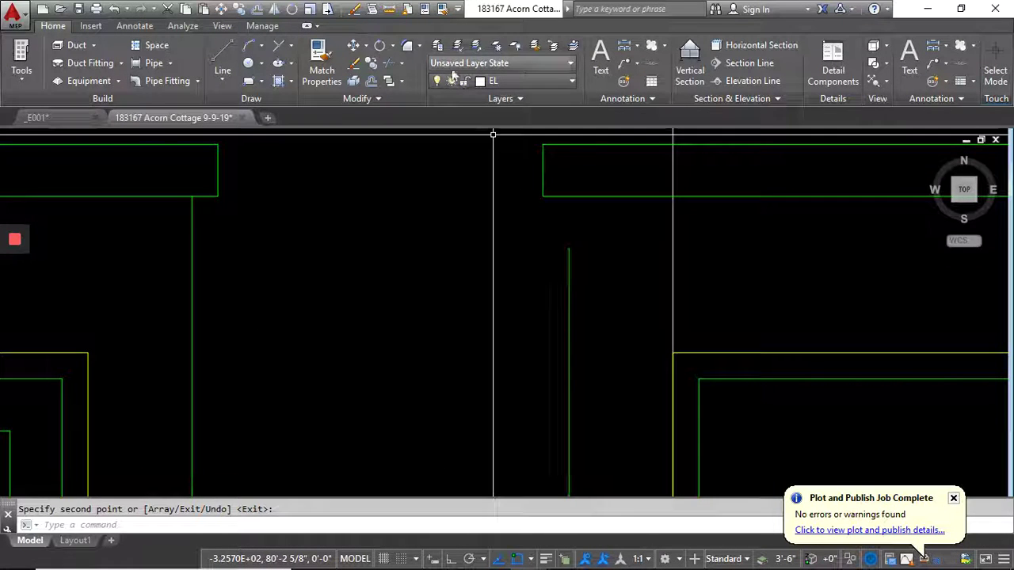
left_click(401, 63)
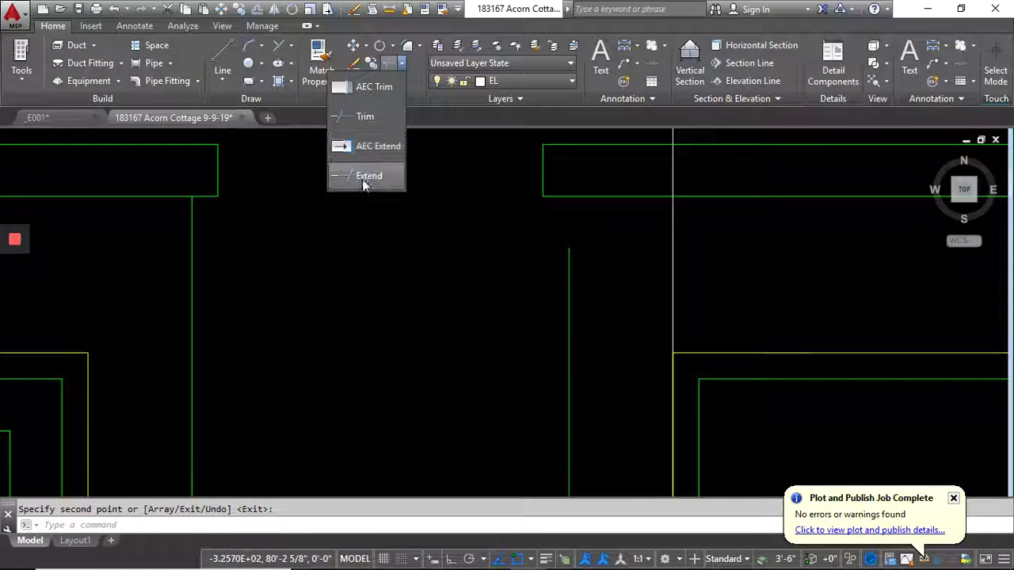
left_click(363, 184)
left_click(629, 196)
key("Return")
scroll(569, 256, "down", 6)
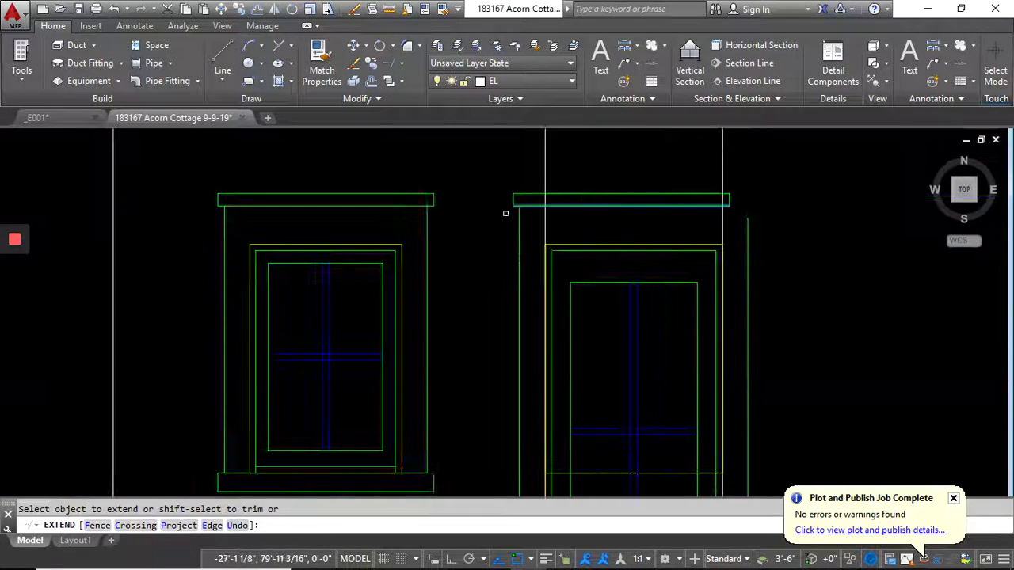
key("Escape")
left_click(511, 193)
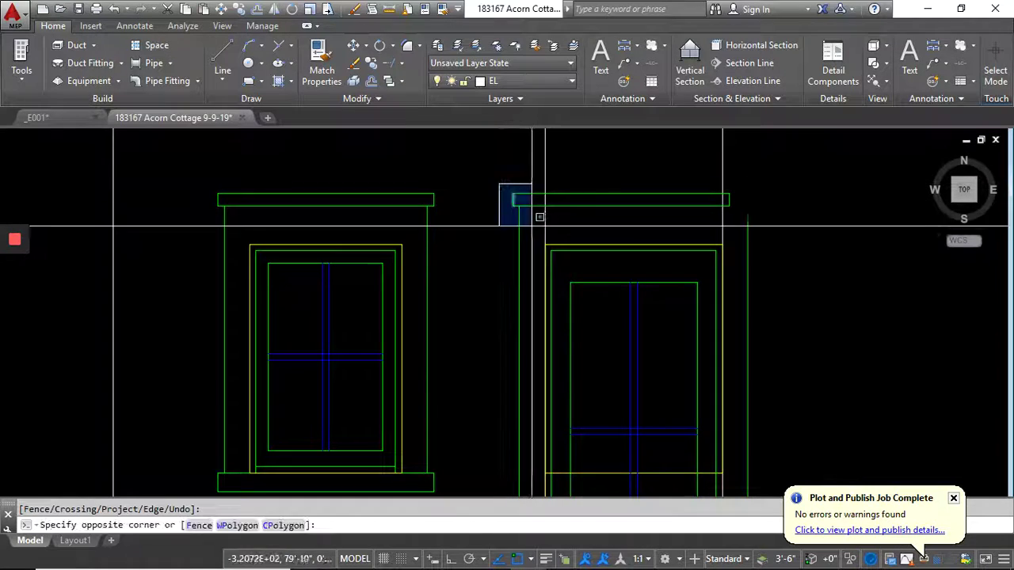
left_click(203, 181)
left_click(250, 223)
key("Escape")
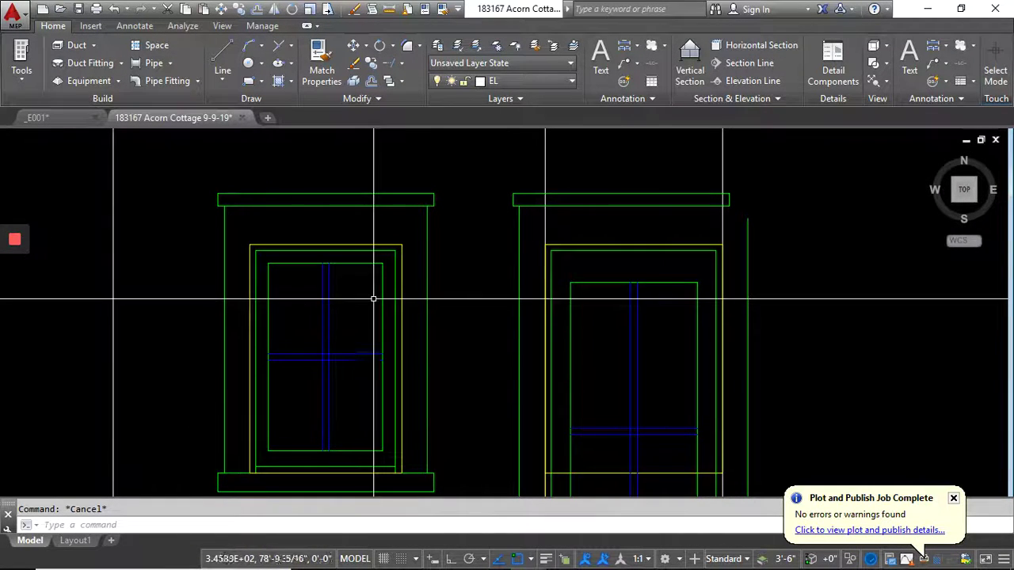
- Stretch the right end of the copied head trim perpendicular to the narrowed window's right casing line
scroll(667, 254, "up", 6)
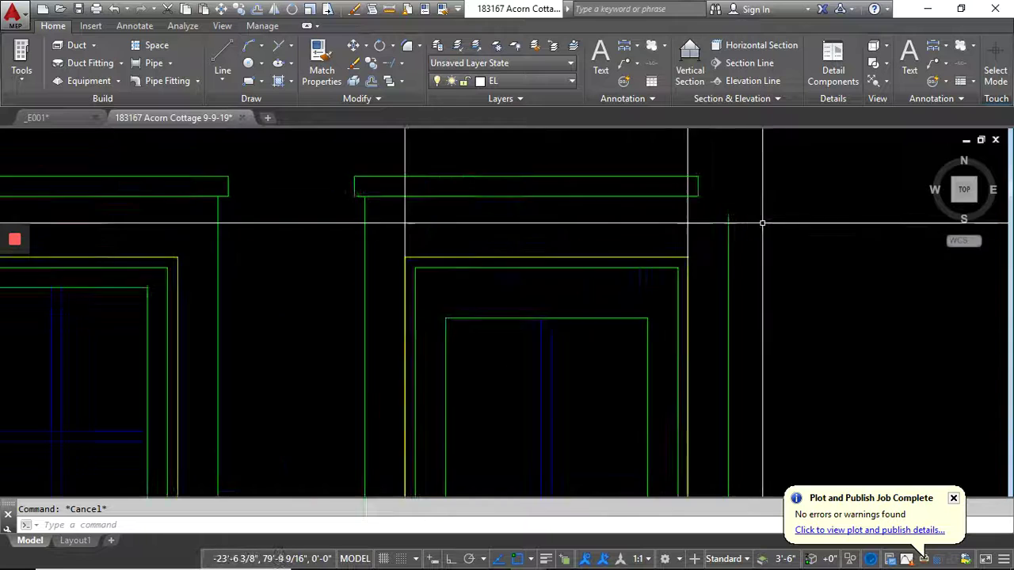
middle_click_drag(762, 219, 510, 296)
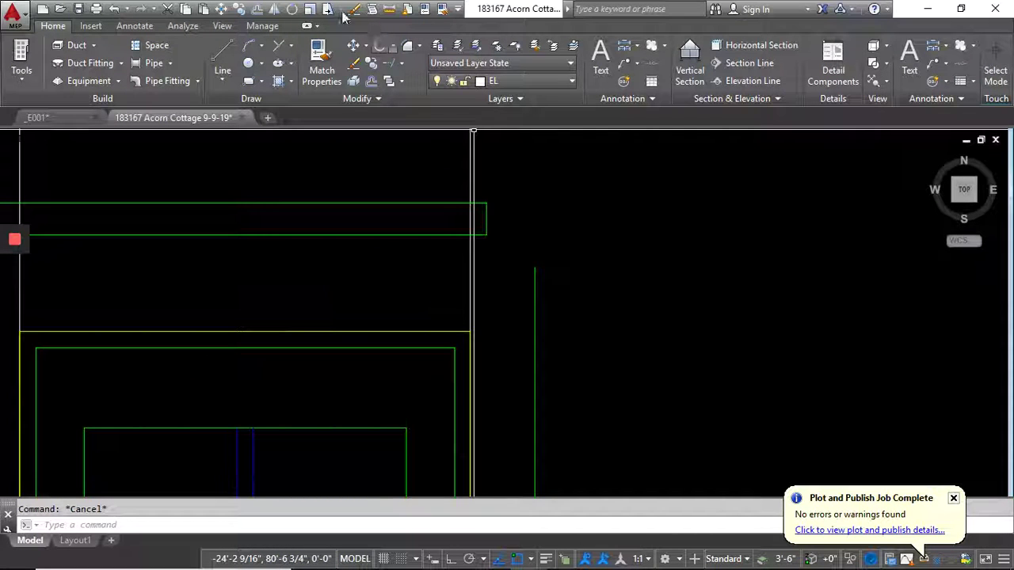
left_click(504, 254)
left_click(481, 136)
key("Return")
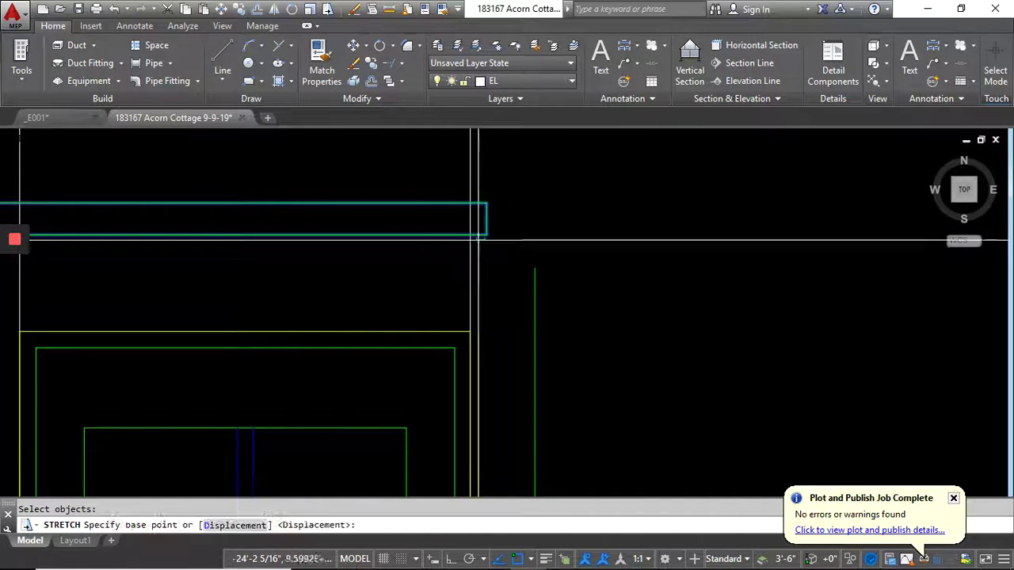
left_click(486, 235)
right_click(582, 227, "shift")
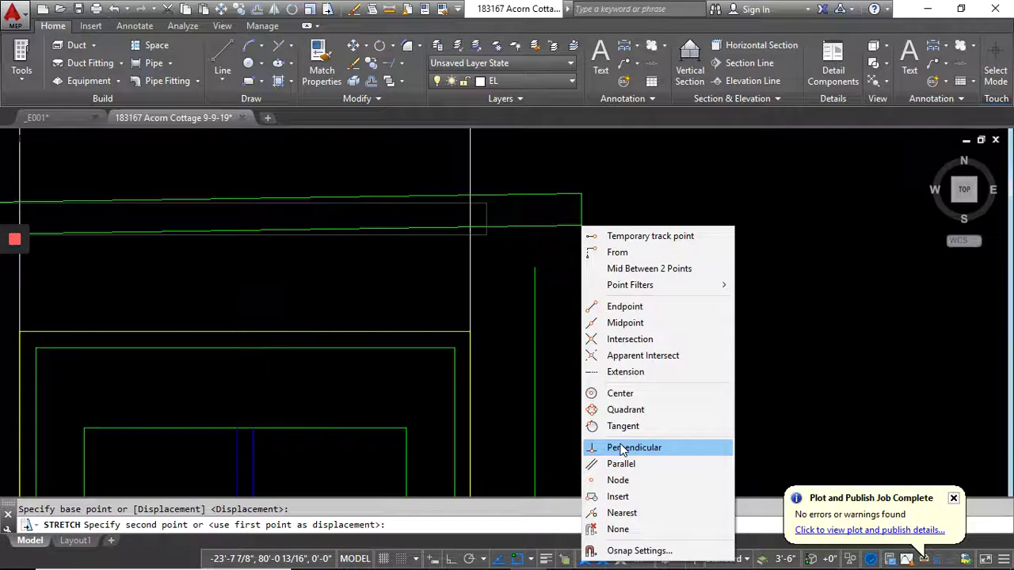
left_click(625, 447)
scroll(636, 331, "down", 2)
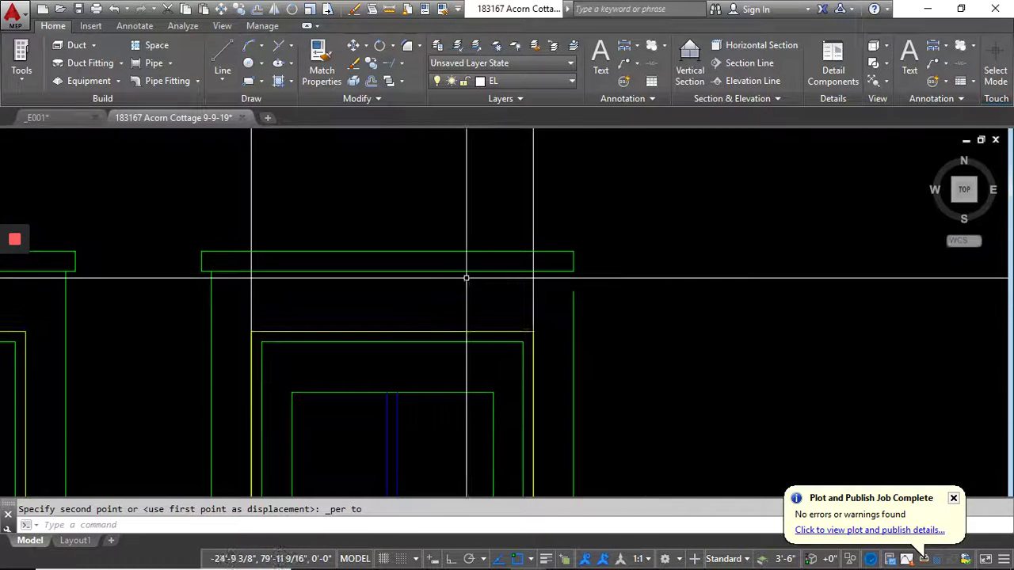
- Measure the head trim's overhang beyond the right side casing on the copied gable window
middle_click_drag(129, 256, 435, 249)
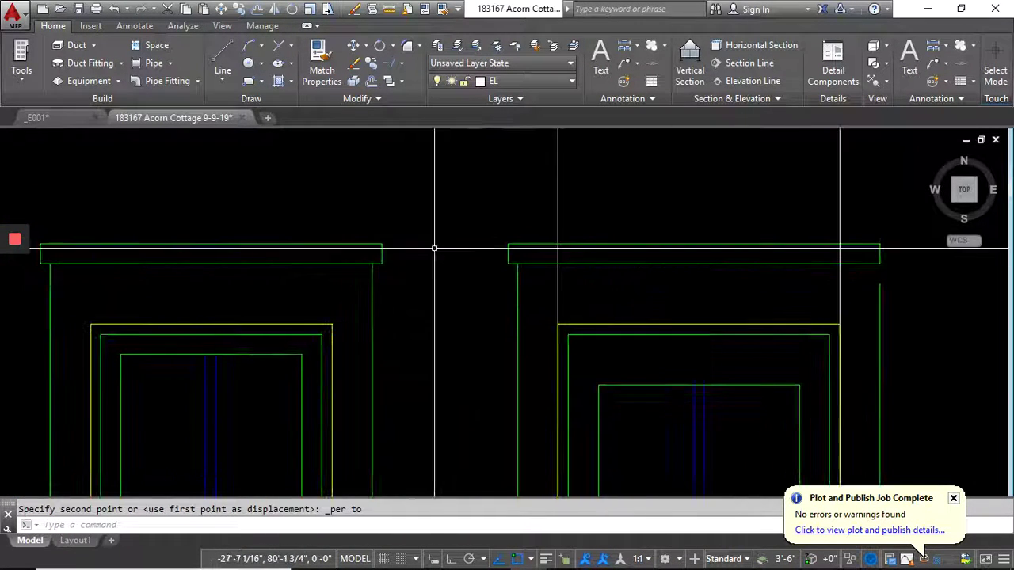
left_click(388, 11)
scroll(369, 265, "up", 5)
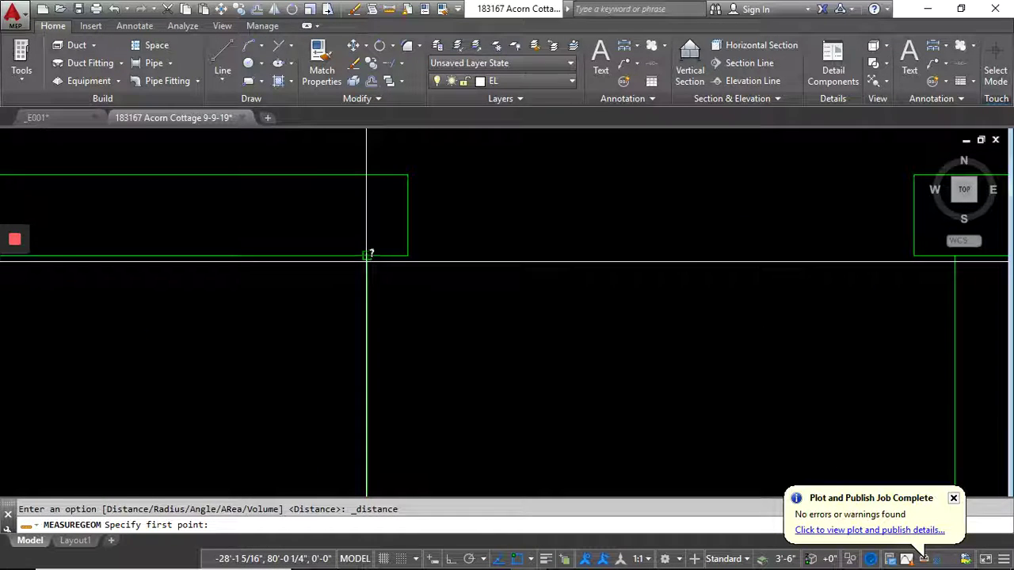
left_click(366, 258)
left_click(411, 261)
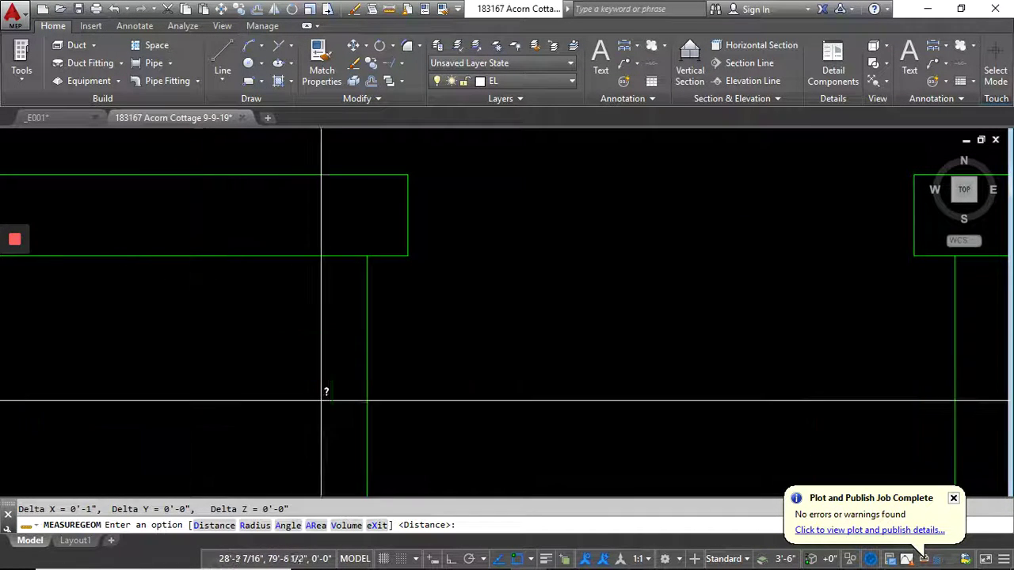
scroll(325, 364, "down", 5)
middle_click_drag(514, 383, 330, 372)
key("Escape")
key("Escape")
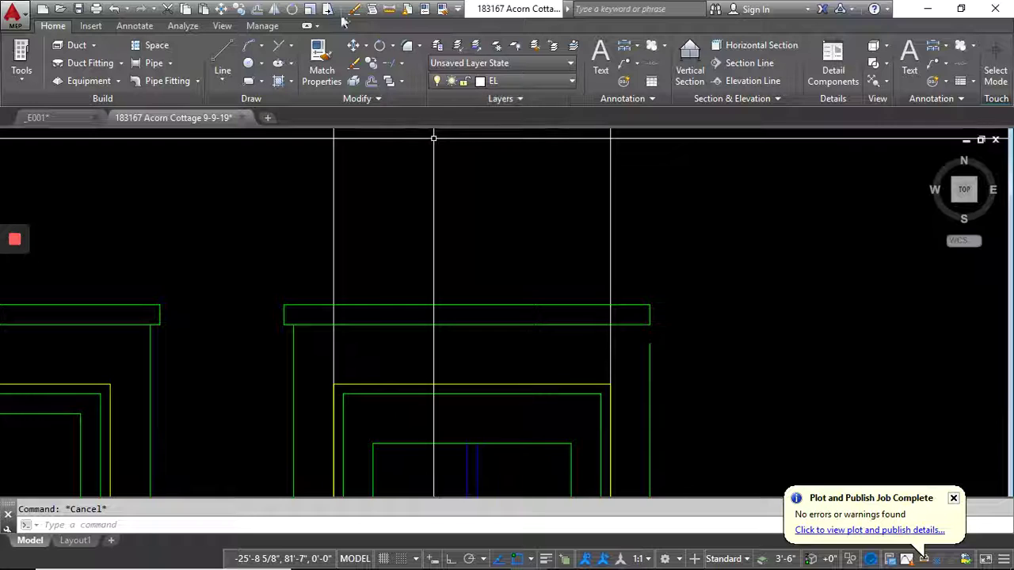
- Stretch the right end of the narrowed window's head trim 1" outward past the right casing line, with orthogonal movement on
left_click(664, 338)
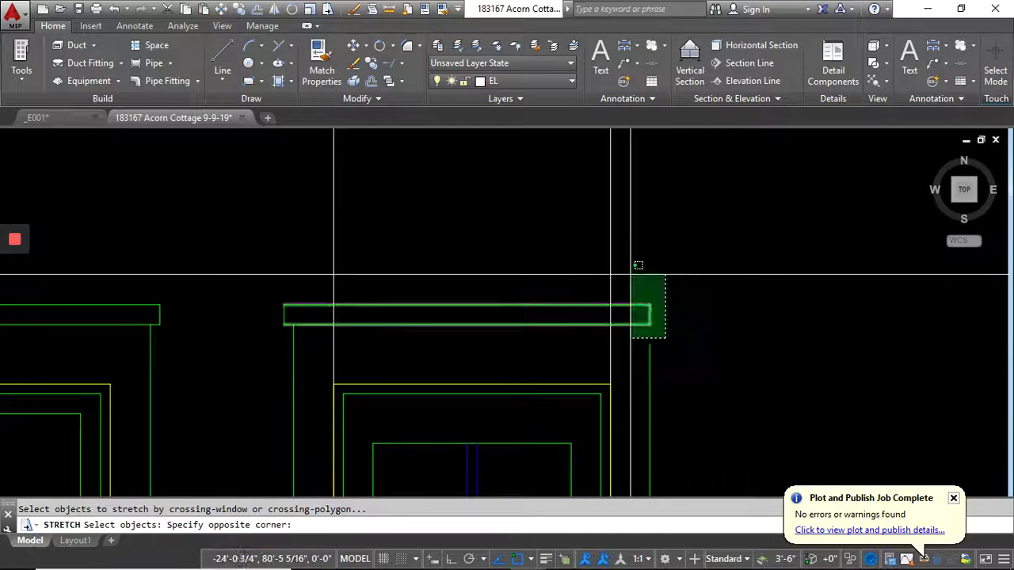
left_click(634, 270)
key("Return")
left_click(702, 352)
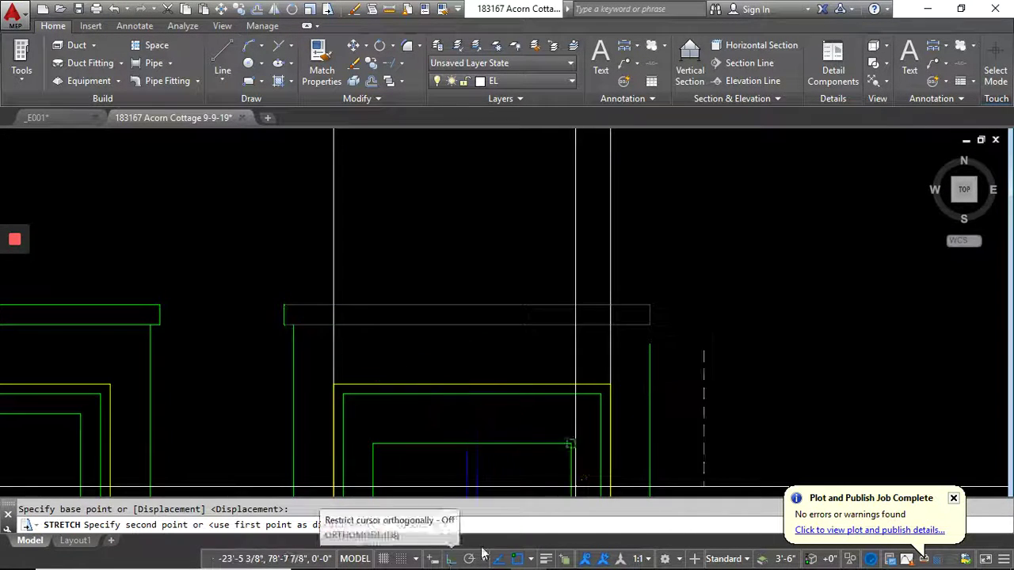
left_click(450, 559)
type("1")
key("Return")
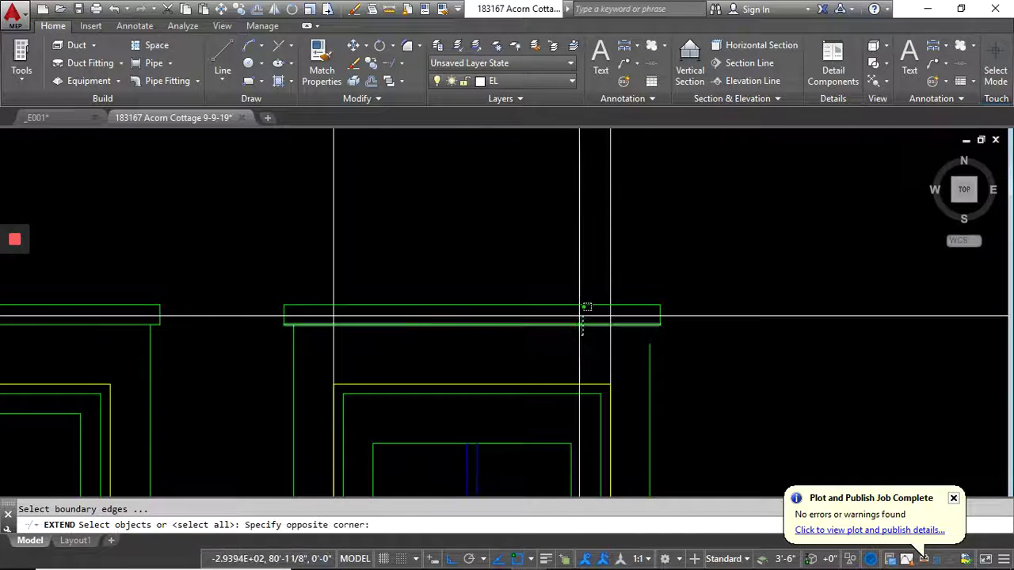
- Extend the narrowed window's right casing line up to the underside of the head trim
key("Return")
left_click(649, 354)
scroll(684, 248, "down", 6)
key("Return")
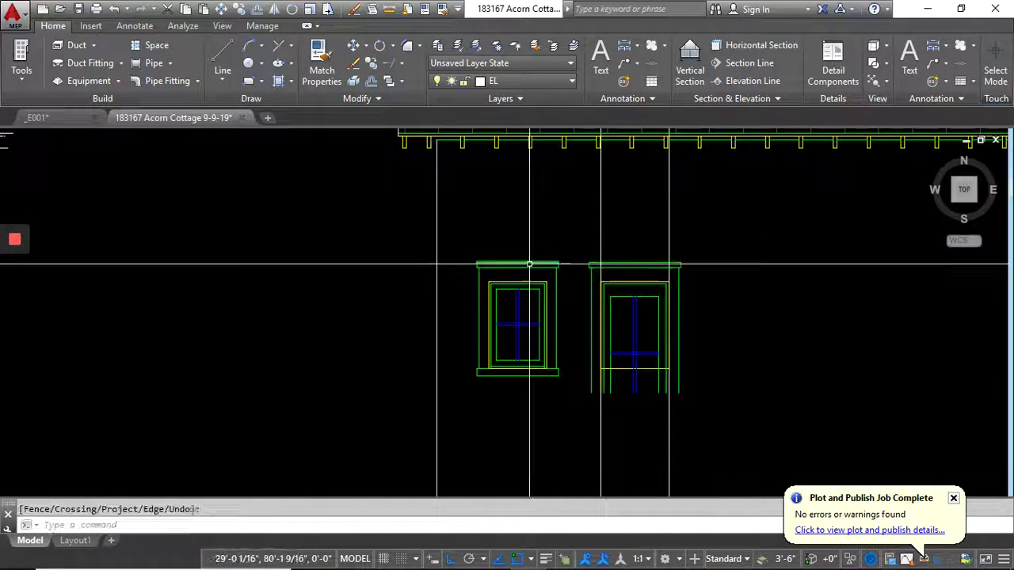
- Copy the sill trim's outline from the copied gable window's lower-left frame corner to the narrowed window's lower-left frame corner
scroll(530, 265, "up", 4)
scroll(610, 343, "down", 4)
middle_click_drag(600, 344, 451, 251)
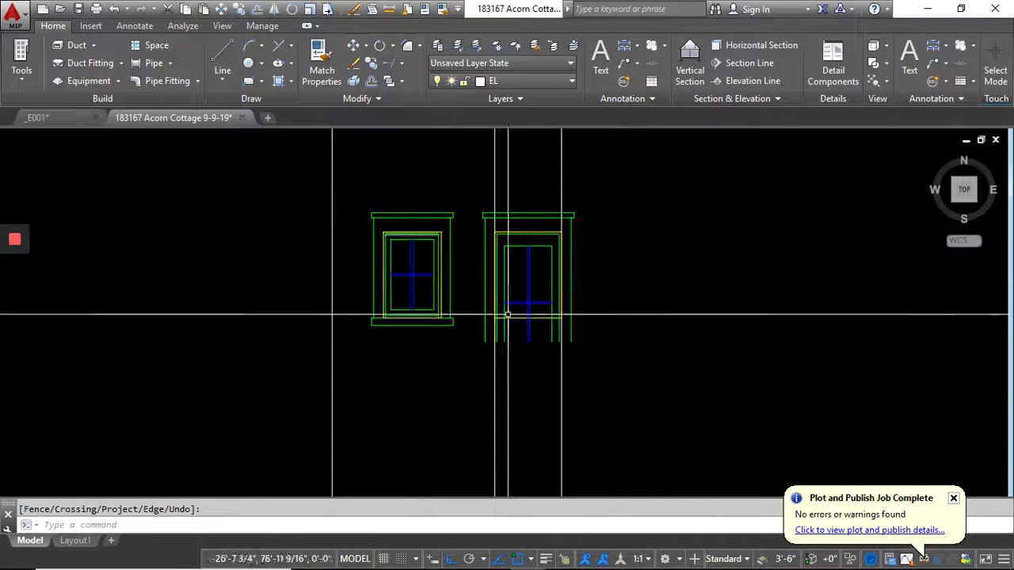
scroll(549, 342, "up", 4)
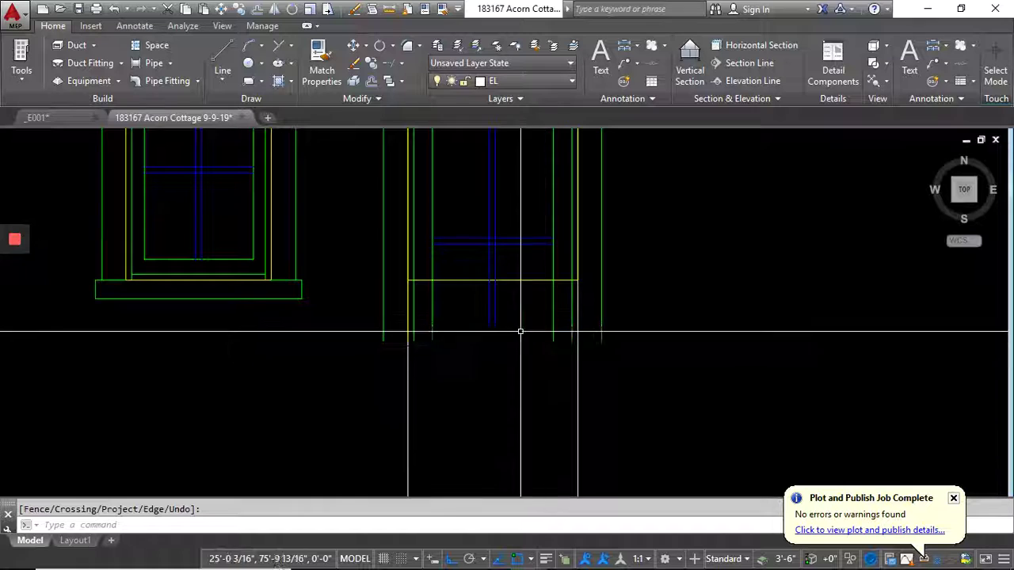
middle_click_drag(319, 303, 452, 303)
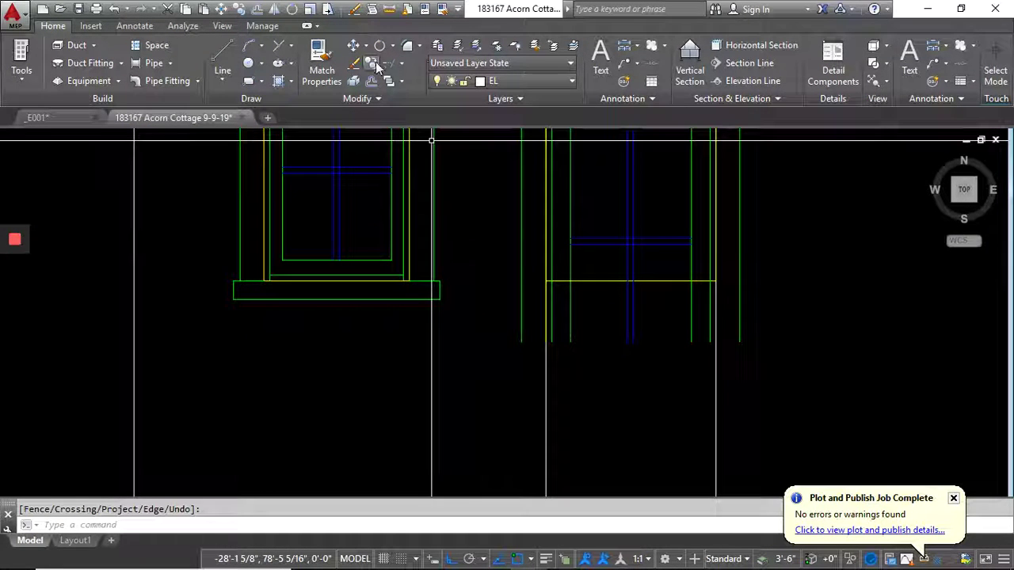
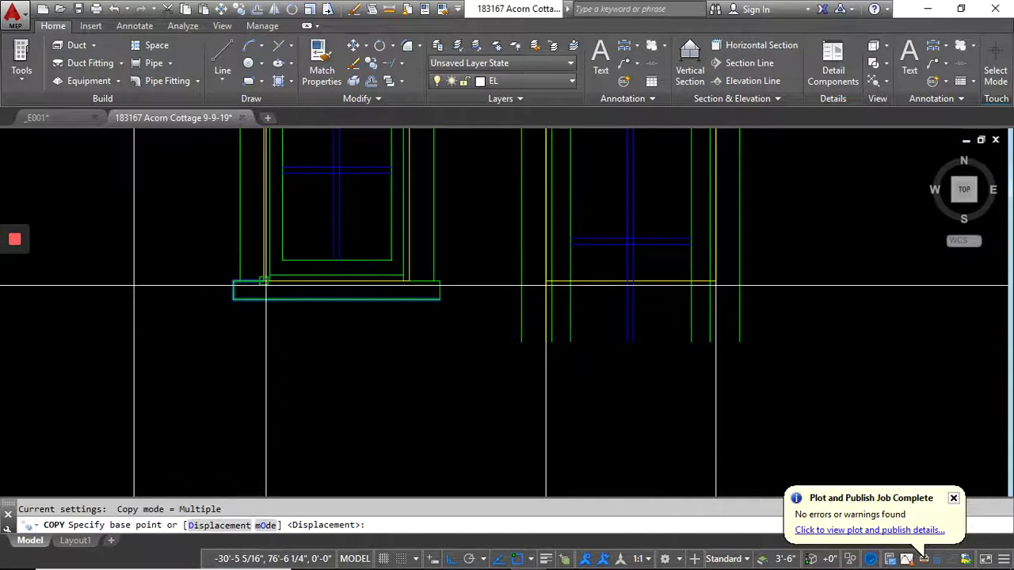
left_click(264, 281)
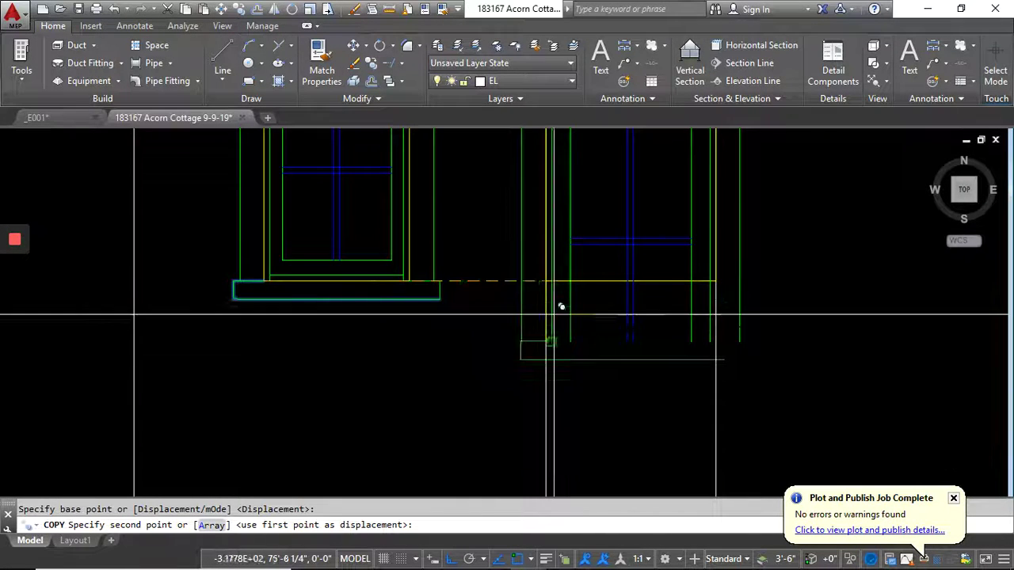
left_click(546, 281)
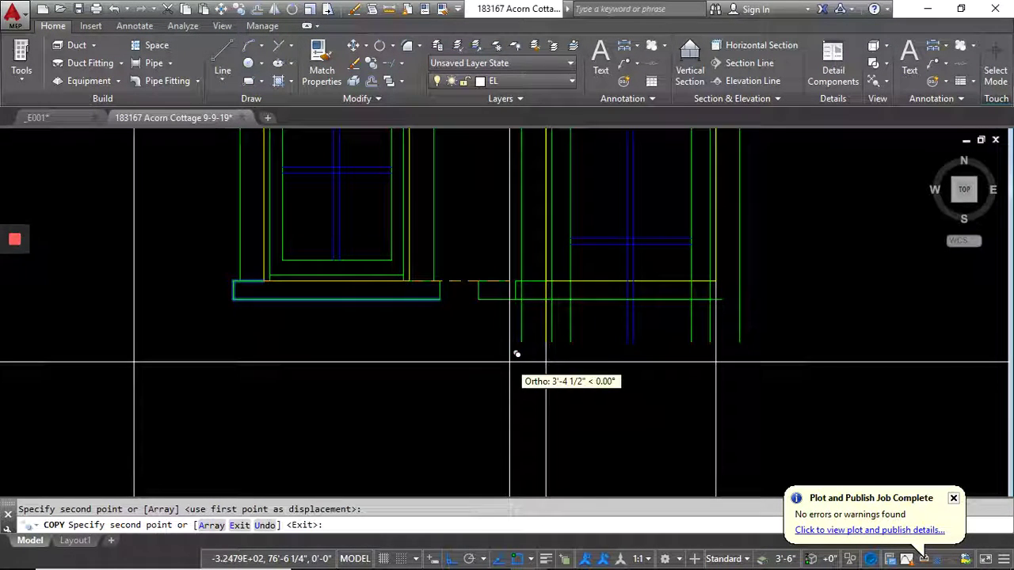
key("Return")
- Shorten the narrowed window's left casing line so it ends at the top of the copied sill trim
scroll(527, 278, "up", 4)
left_click(516, 280)
left_click(489, 435)
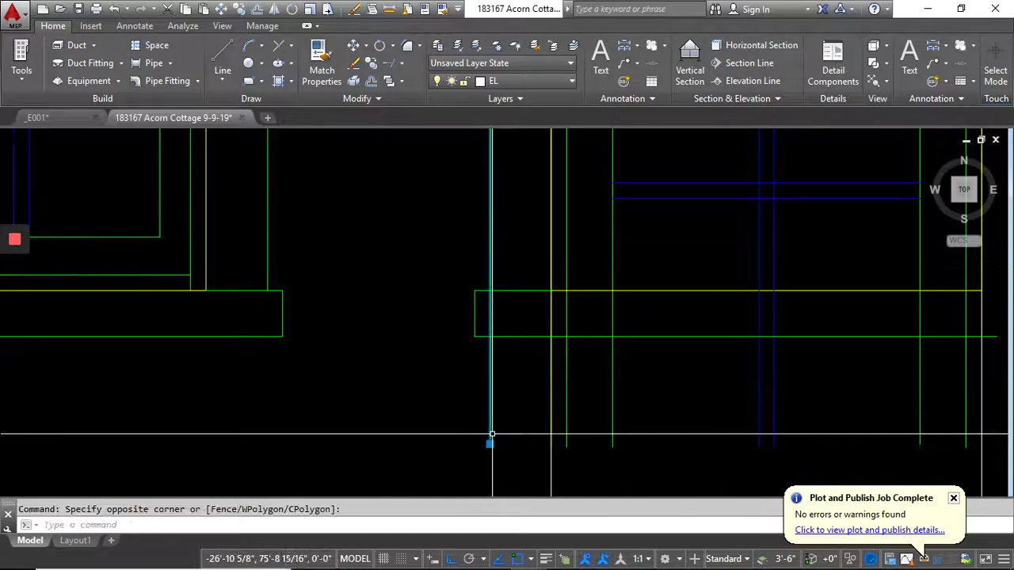
left_click(490, 444)
scroll(587, 412, "down", 2)
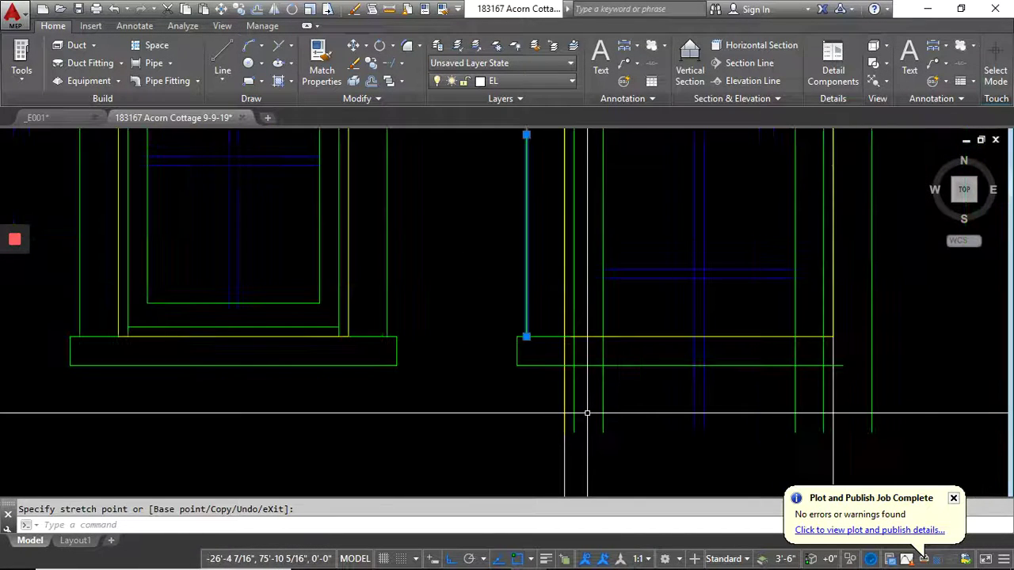
middle_click_drag(640, 436, 562, 441)
key("Escape")
key("Escape")
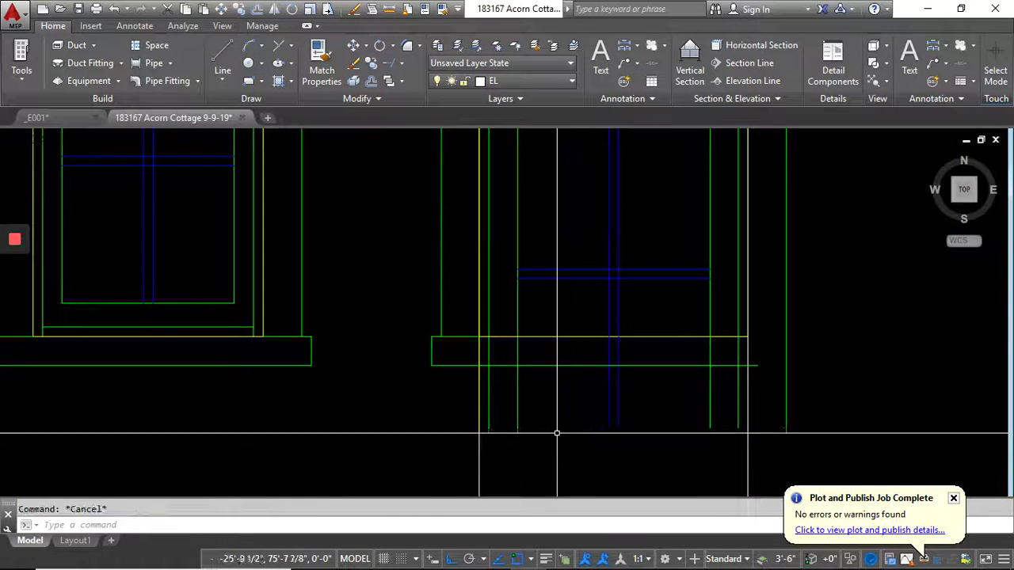
- Mirror the sill trim's left end and short top line about the narrowed window's vertical centerline, keeping the originals
left_click(416, 331)
left_click(500, 403)
scroll(453, 334, "up", 2)
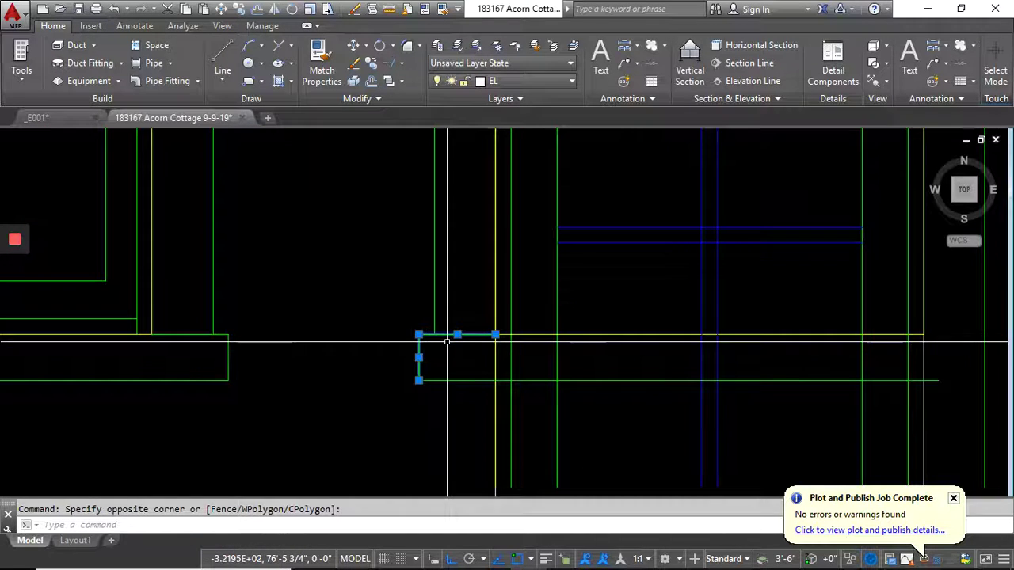
left_click(274, 11)
scroll(348, 240, "down", 4)
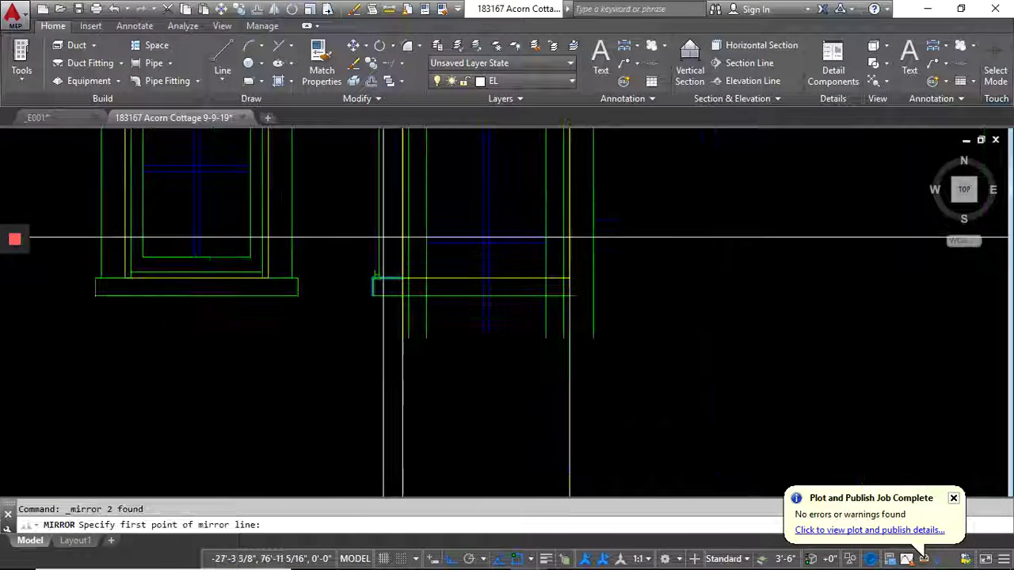
middle_click_drag(457, 200, 453, 247)
scroll(496, 171, "up", 1)
scroll(495, 171, "up", 2)
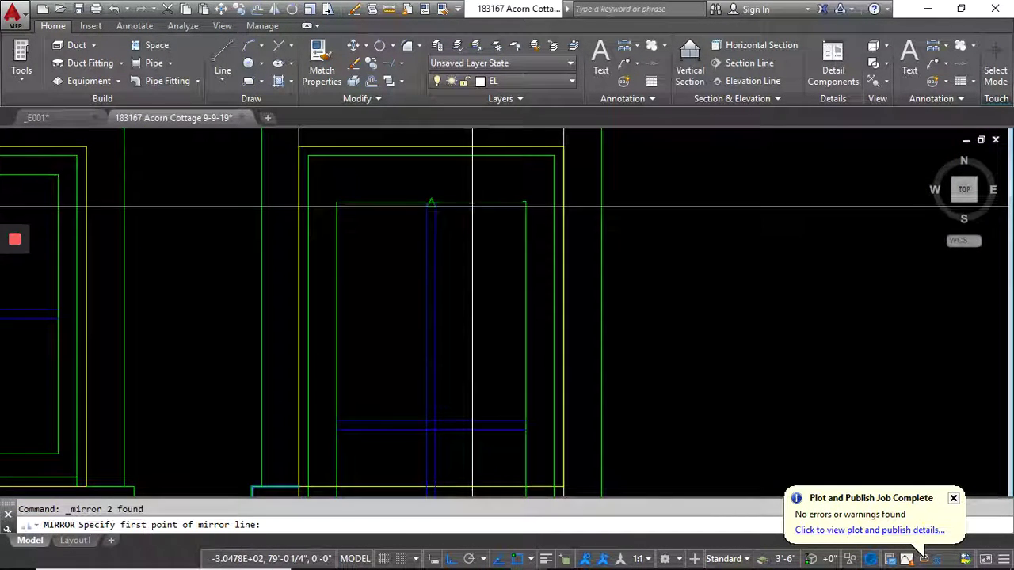
left_click(436, 148)
left_click(460, 301)
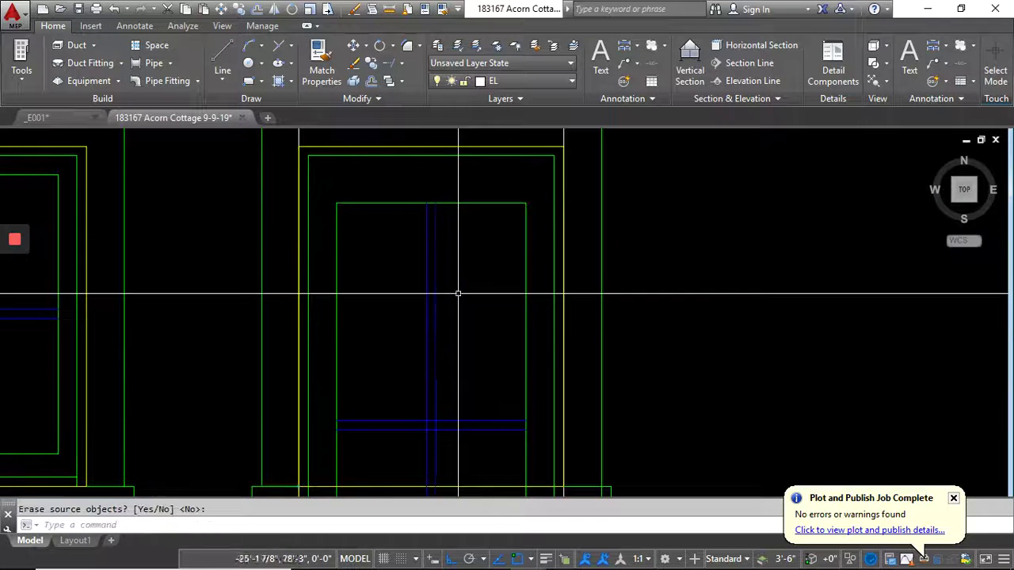
- Shorten the narrowed window's right casing line so it ends at the top of the sill trim
middle_click_drag(504, 433, 473, 289)
left_click(612, 402)
left_click(540, 424)
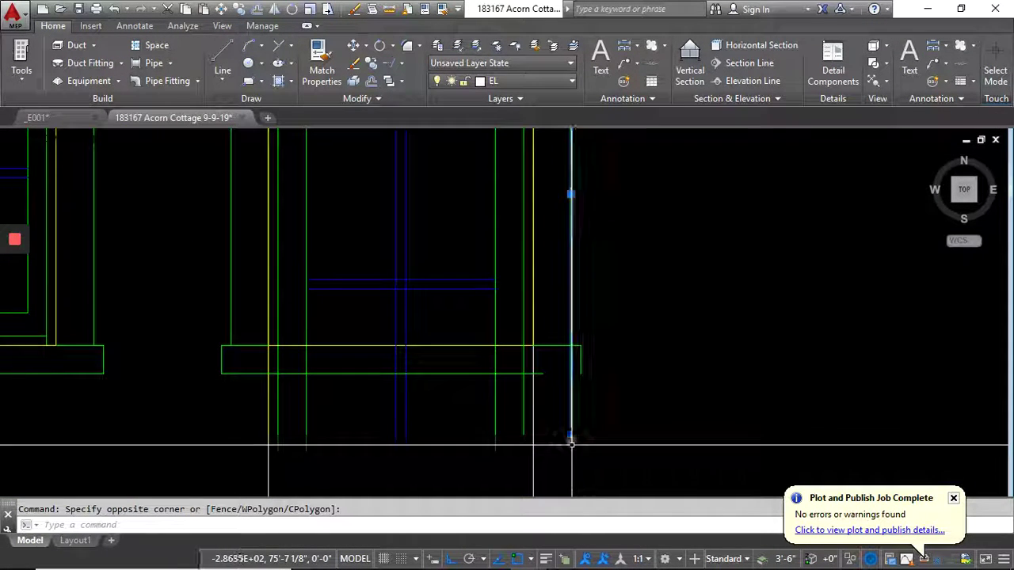
left_click(570, 439)
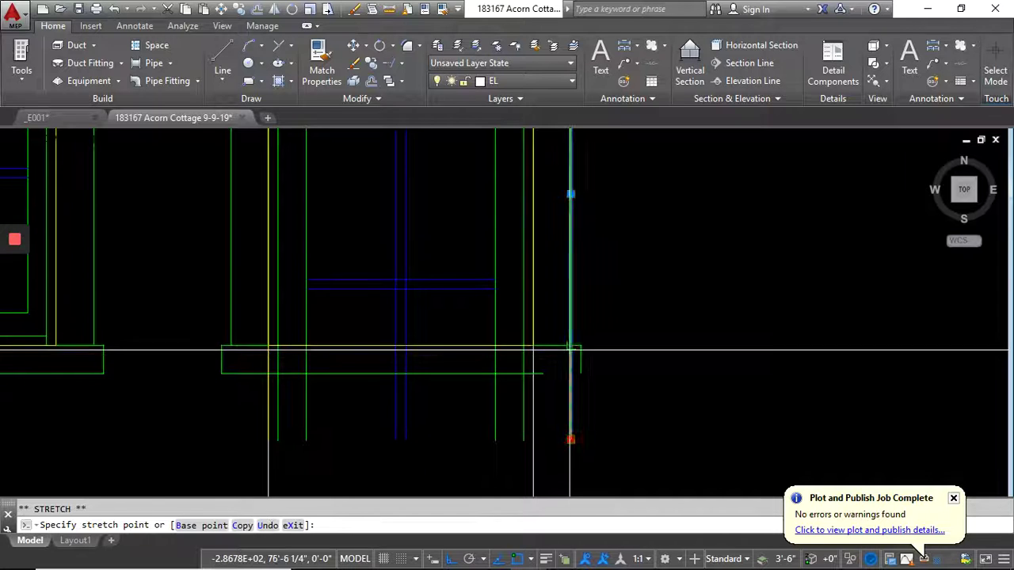
left_click(570, 346)
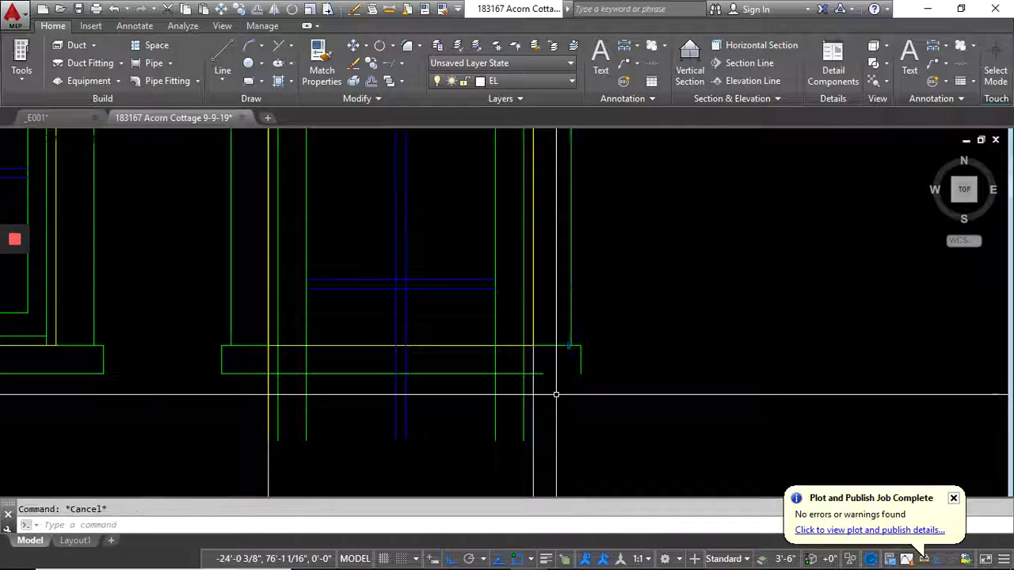
- Stretch the sill trim's bottom line to meet the mirrored right end
left_click(516, 373)
left_click(543, 373)
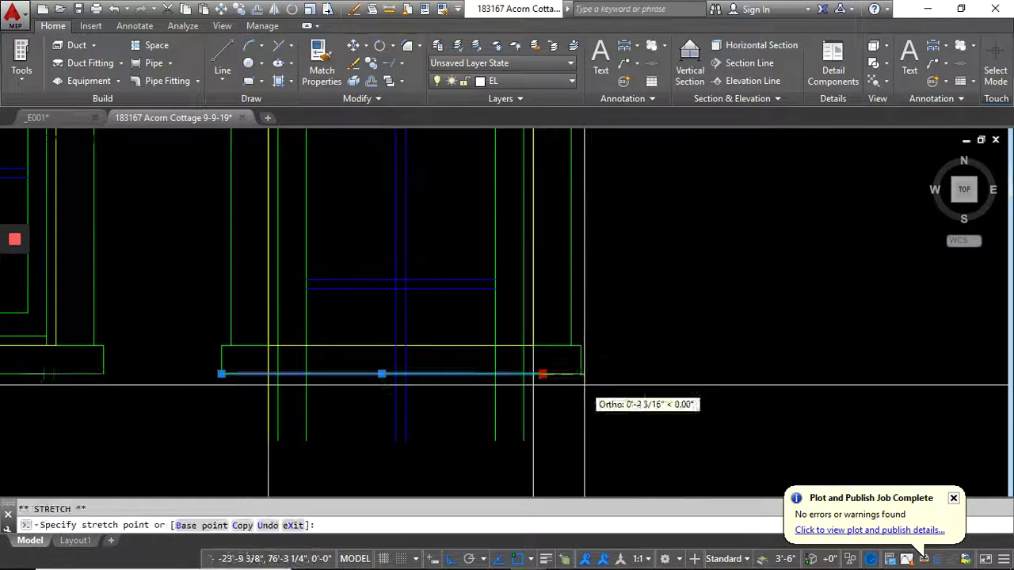
scroll(634, 400, "down", 2)
key("Escape")
middle_click_drag(594, 409, 674, 403)
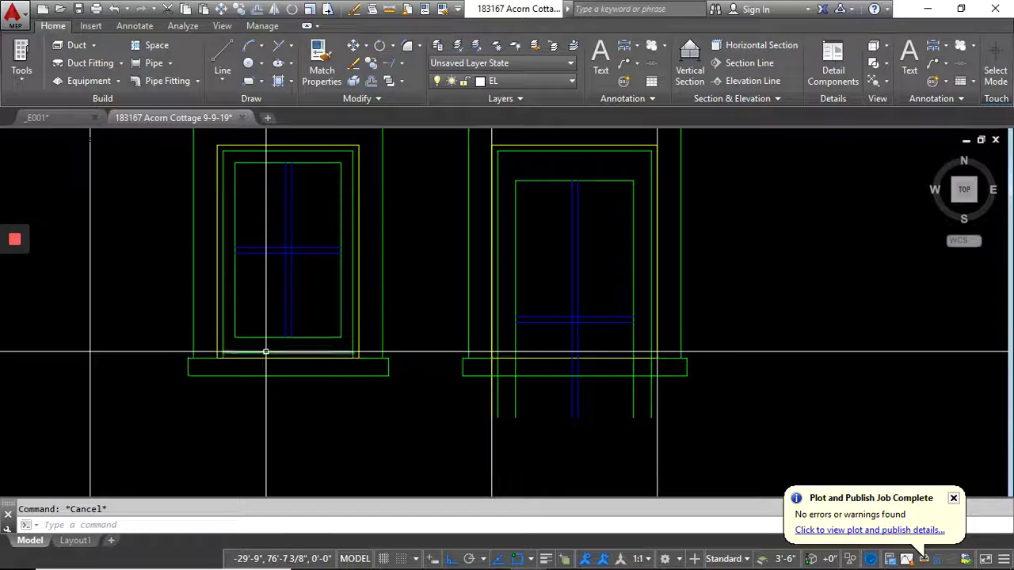
- Copy the horizontal line just above the gable window's sill to the narrowed window, using the lower-left frame corners as reference points
scroll(266, 352, "up", 2)
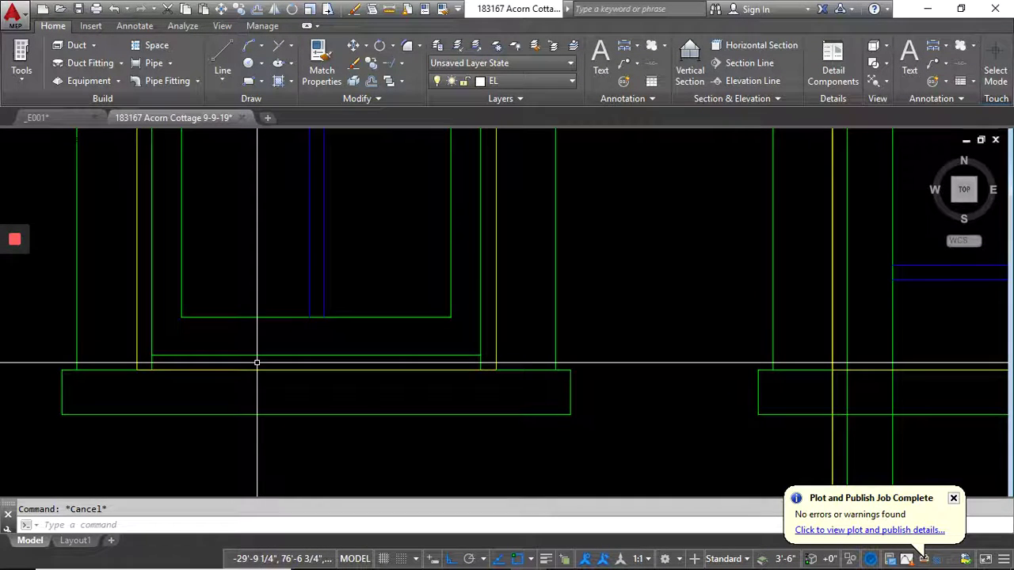
scroll(260, 357, "down", 1)
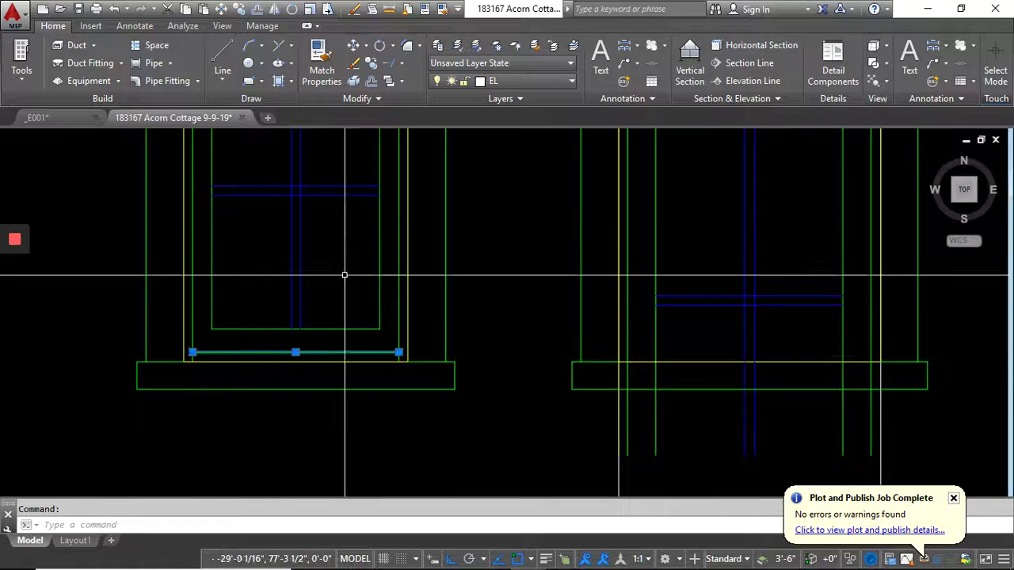
left_click(369, 69)
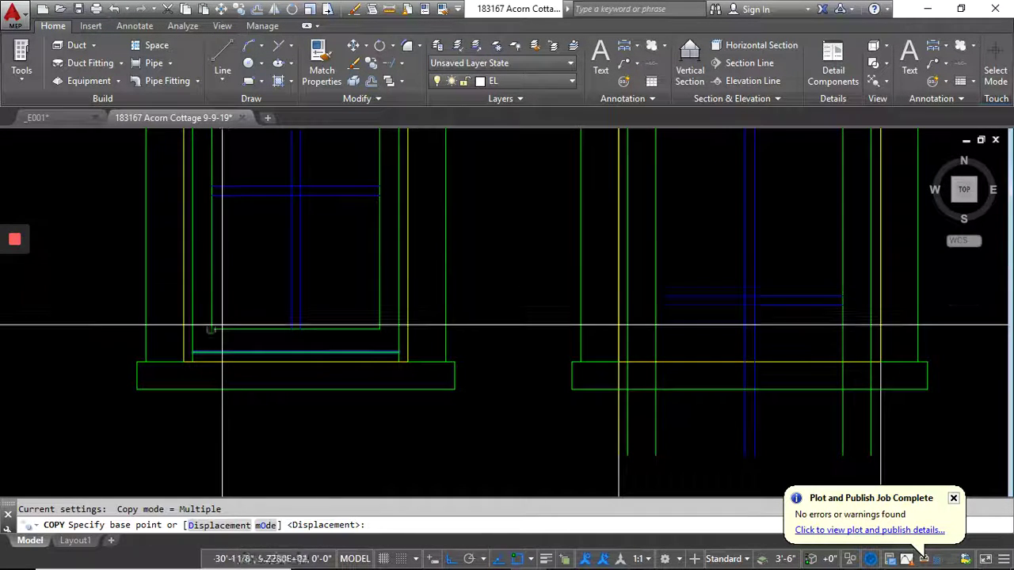
left_click(192, 352)
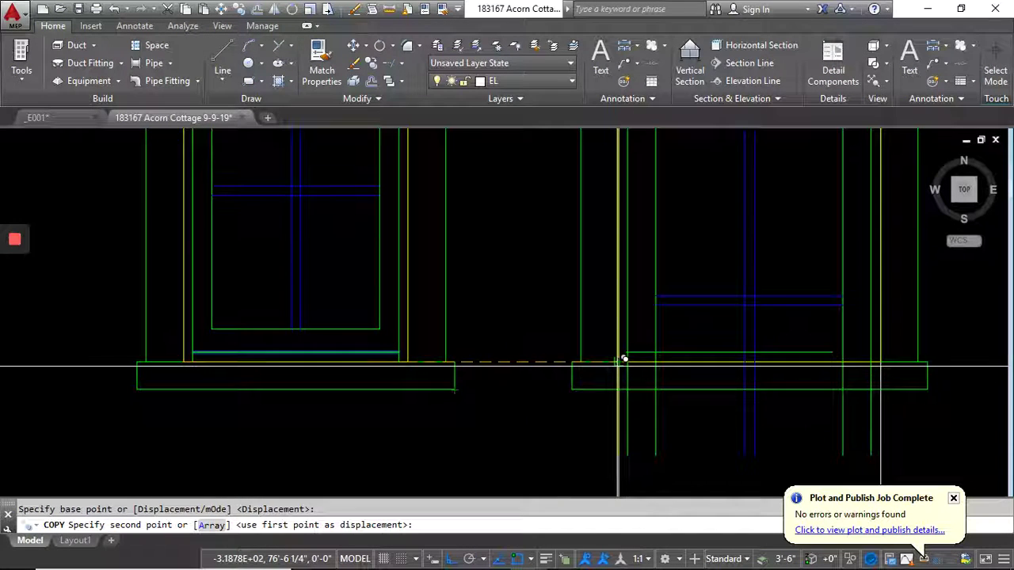
left_click(618, 361)
middle_click_drag(684, 374, 526, 365)
key("Return")
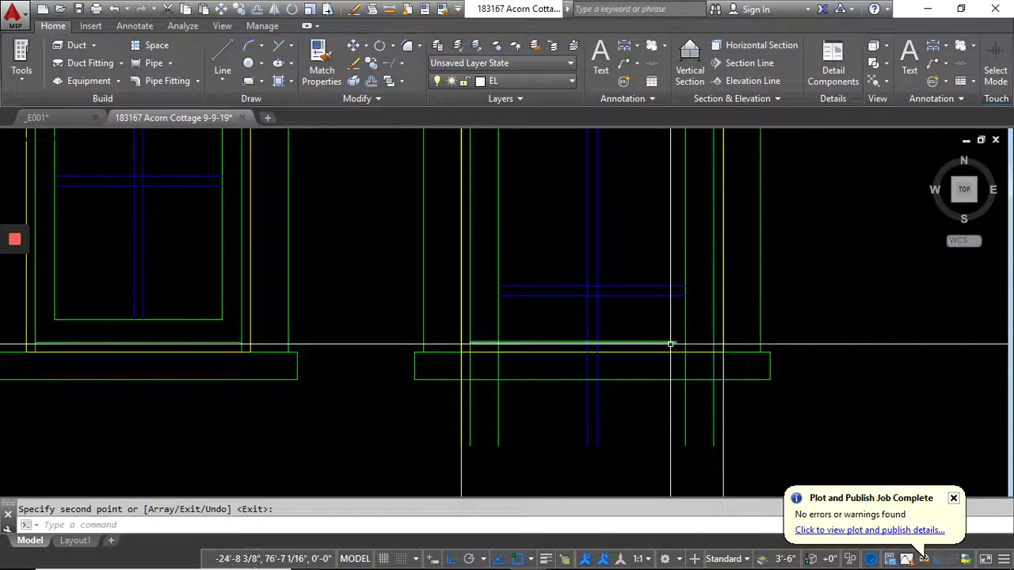
- Stretch the right end of the copied horizontal line to the narrowed window's right inner frame line
left_click(675, 343)
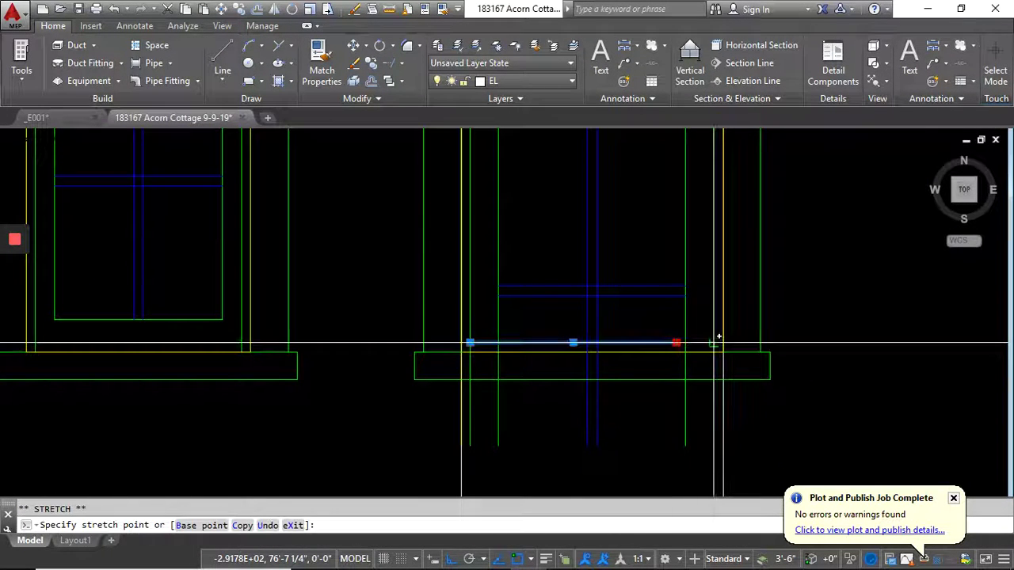
scroll(728, 382, "down", 1)
scroll(729, 401, "up", 1)
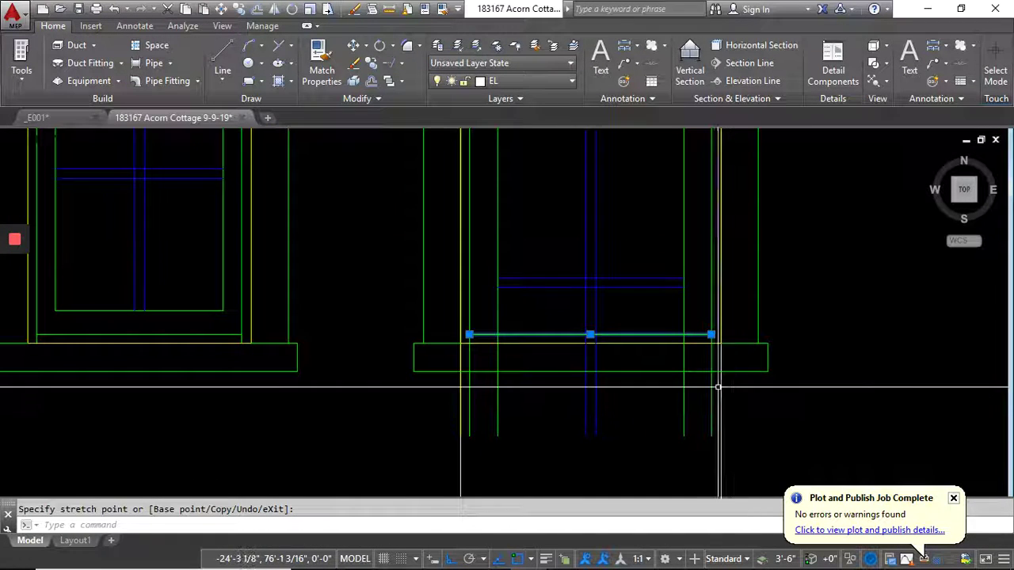
key("Escape")
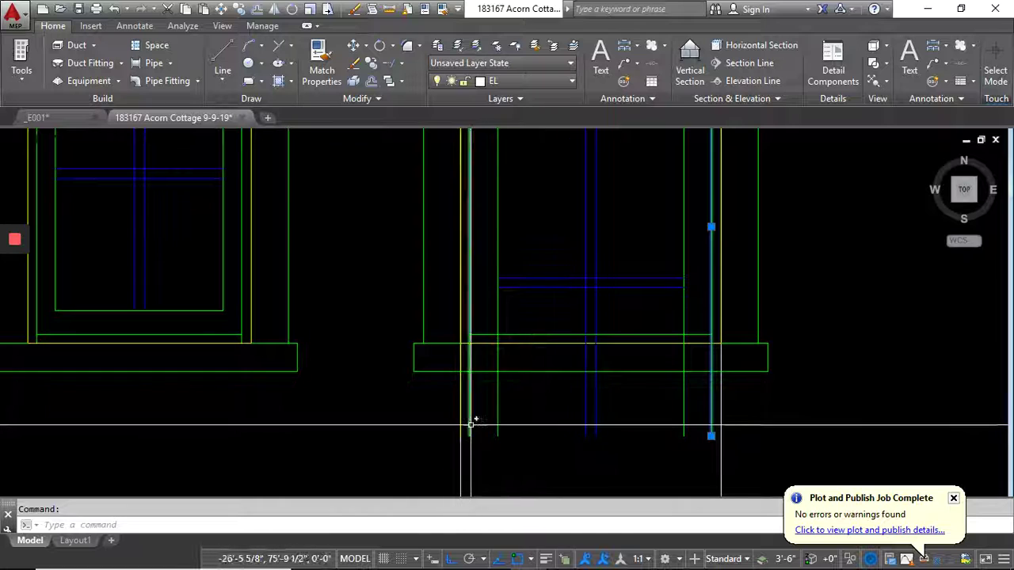
- Shorten the narrowed window's left and right inner frame lines so both end at the top of the sill trim
left_click(470, 425)
left_click(473, 418)
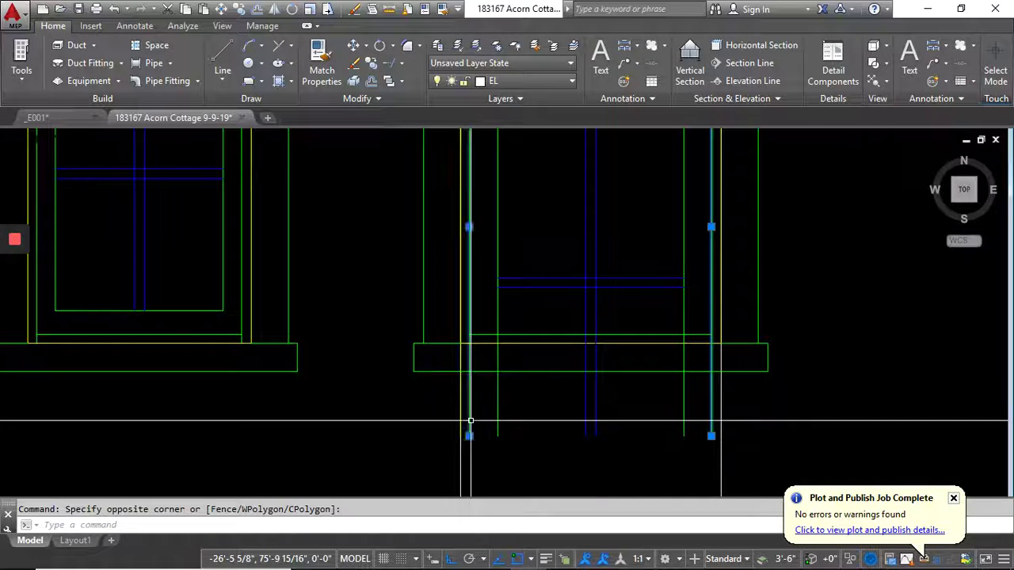
left_click(471, 421)
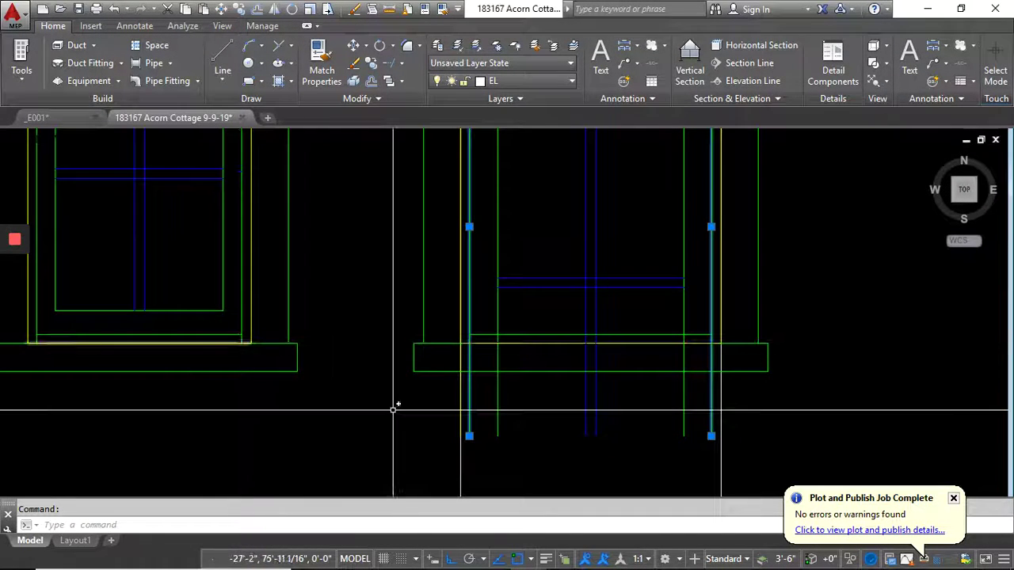
left_click(469, 343)
left_click(711, 436)
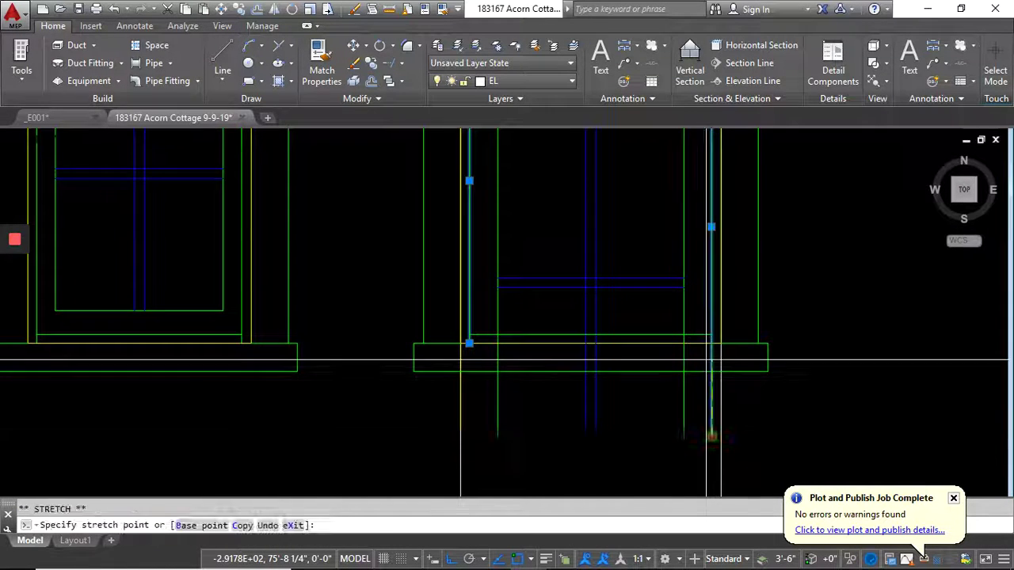
left_click(712, 343)
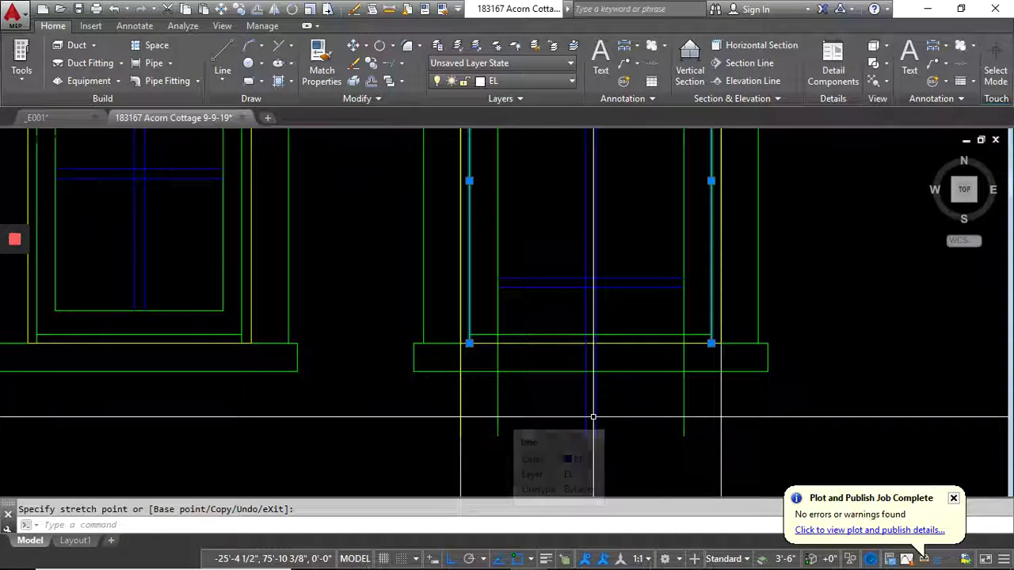
key("Escape")
scroll(512, 435, "down", 5)
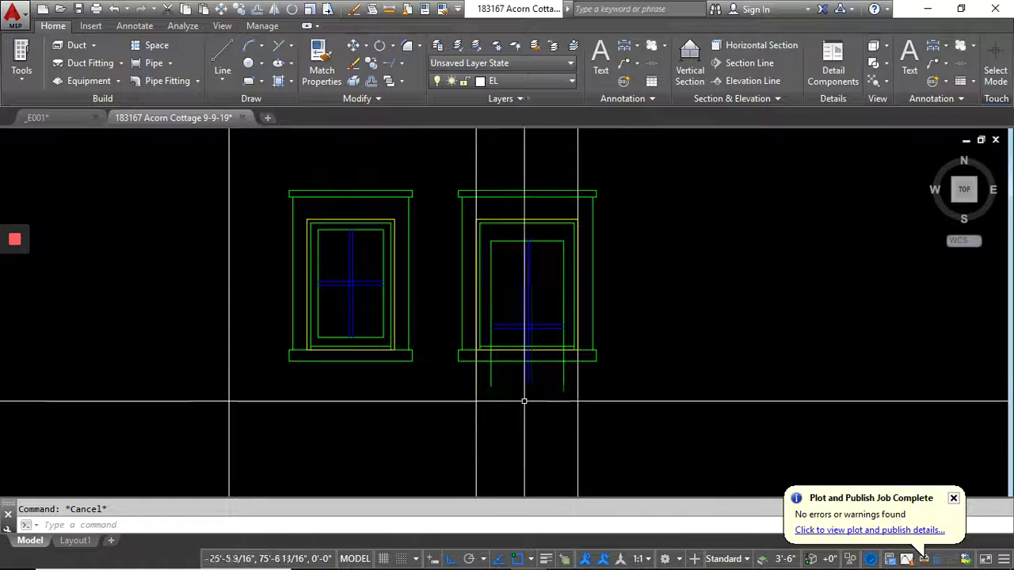
- Shorten the narrowed window's left yellow outer frame line so it ends at the top of the sill trim
scroll(475, 380, "up", 5)
left_click(471, 372)
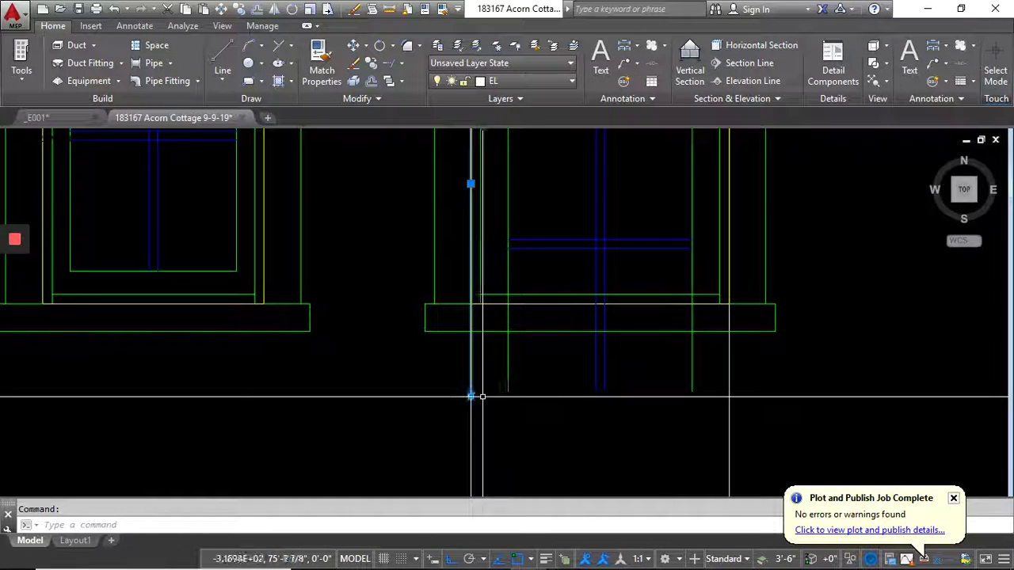
left_click(471, 396)
left_click(471, 304)
key("Escape")
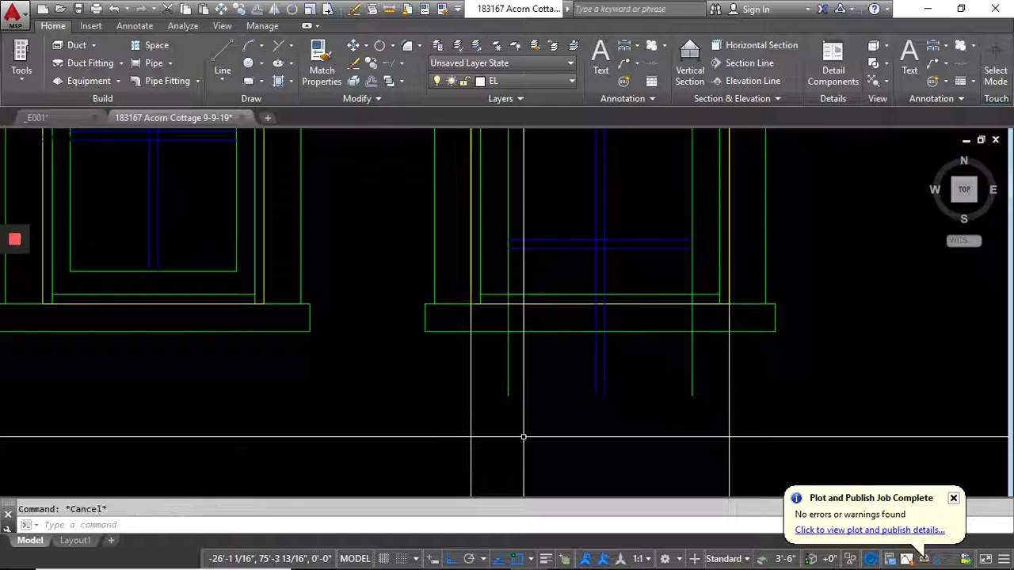
- Examine the gable window's sash outline and the windows in the front and left elevations for comparison with the narrowed window
scroll(513, 433, "down", 3)
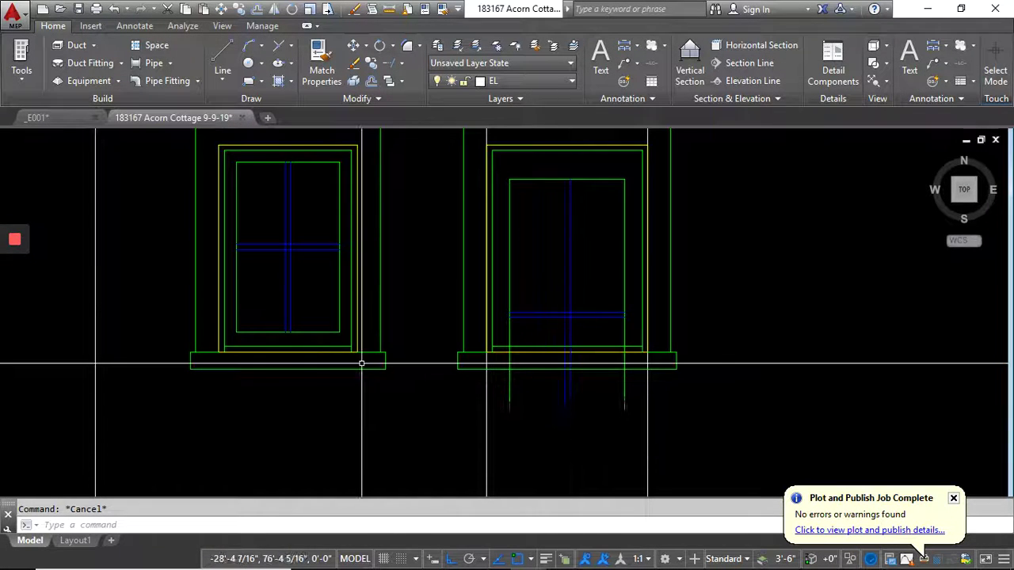
left_click(308, 163)
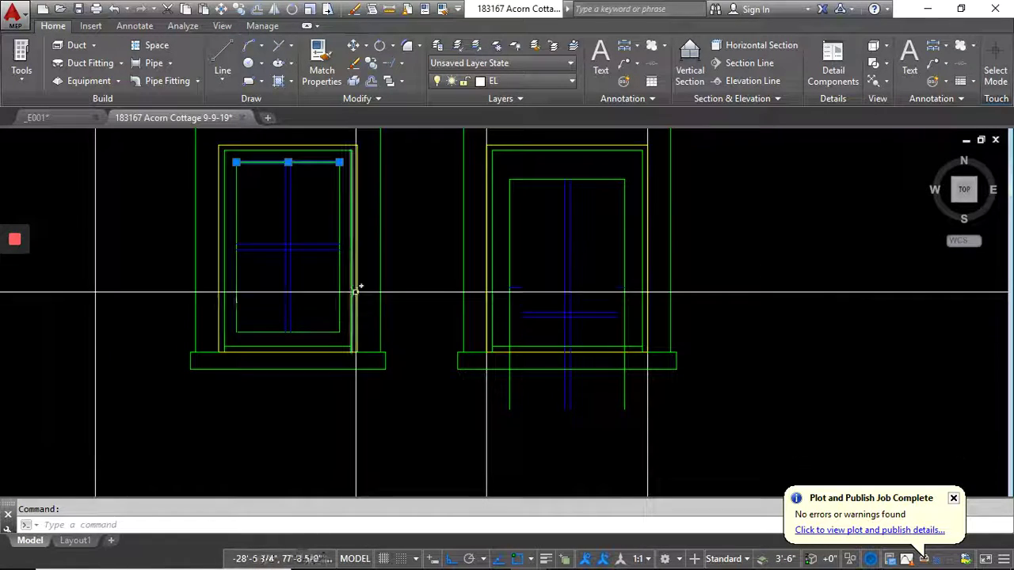
scroll(392, 276, "down", 3)
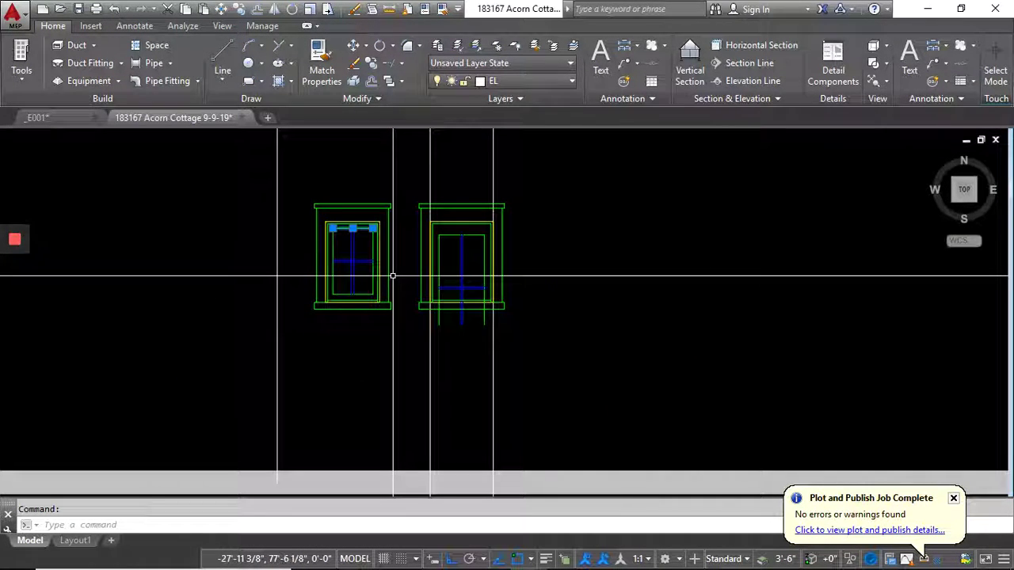
scroll(392, 275, "down", 3)
middle_click_drag(238, 274, 503, 280)
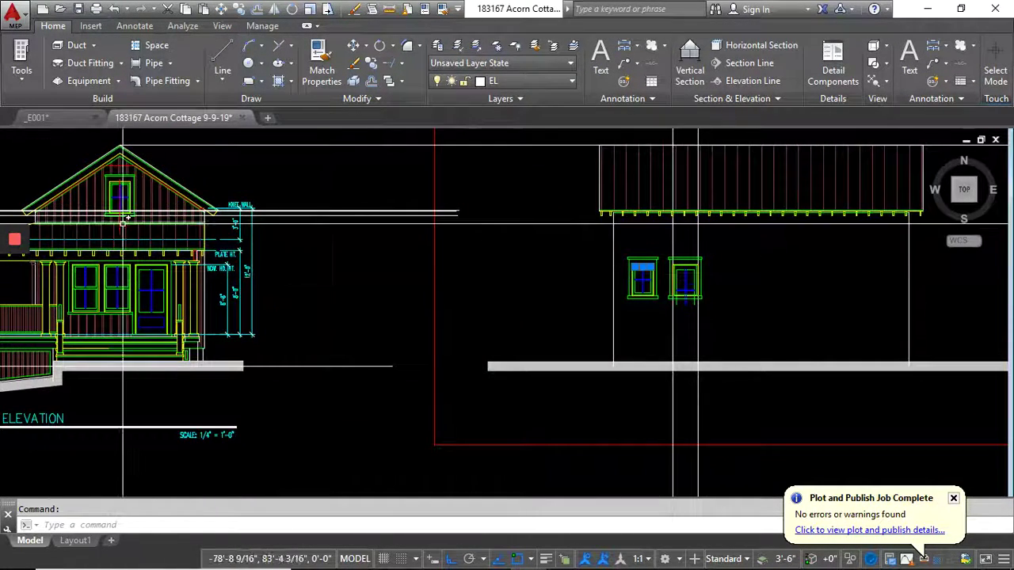
scroll(123, 230, "up", 5)
scroll(173, 313, "down", 5)
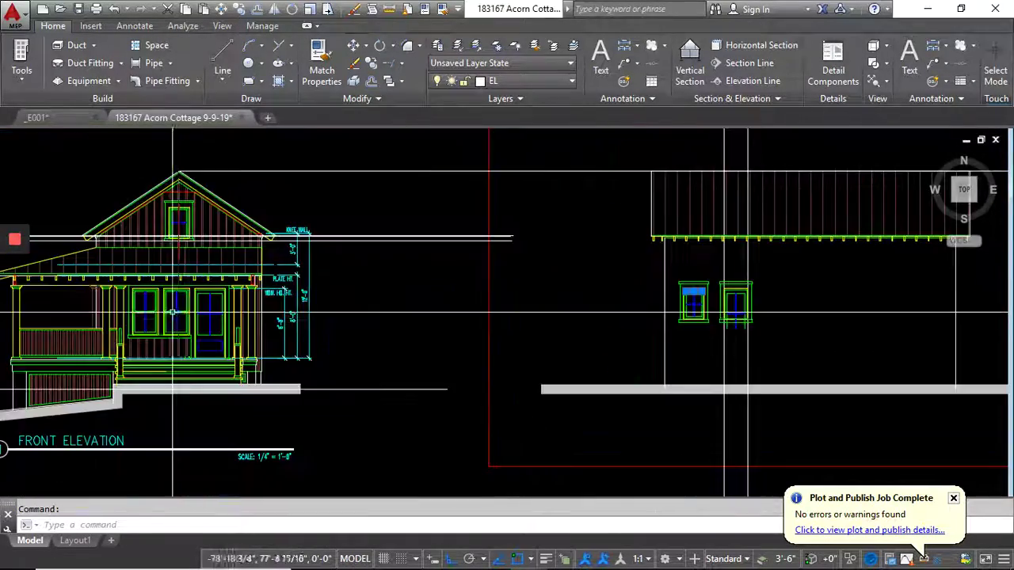
scroll(173, 313, "down", 3)
scroll(214, 269, "up", 6)
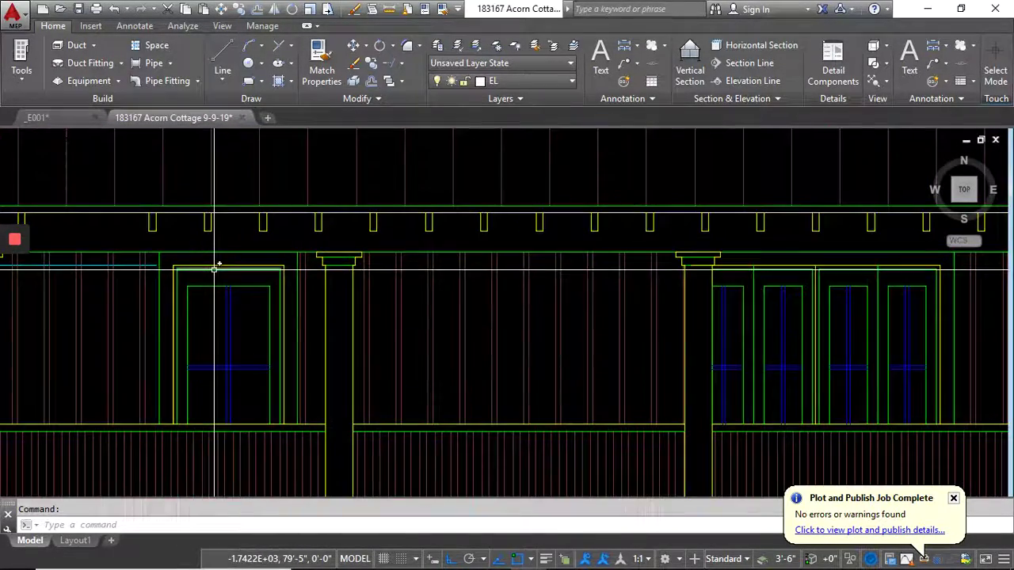
scroll(213, 310, "down", 5)
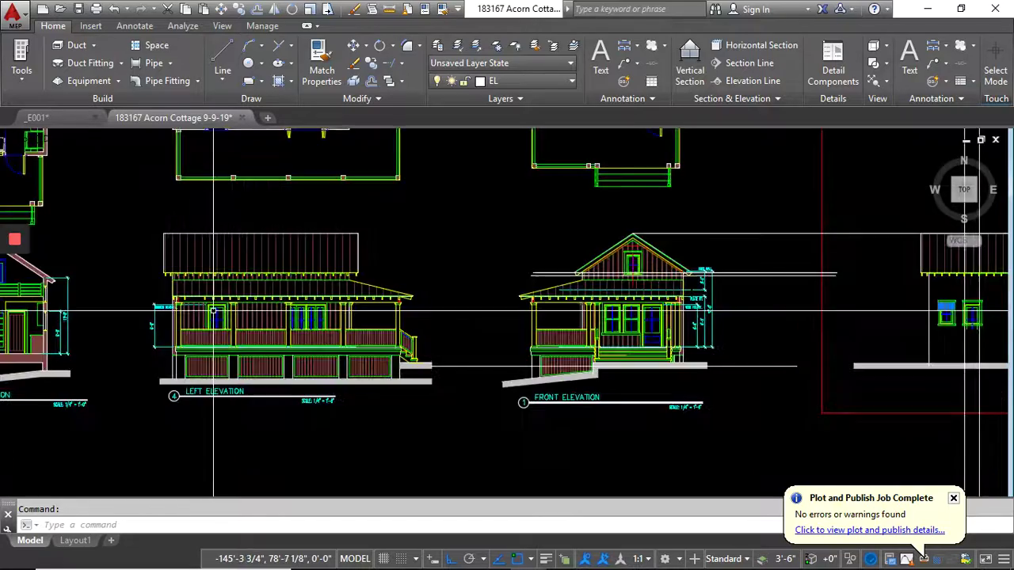
scroll(639, 282, "up", 5)
scroll(633, 147, "up", 3)
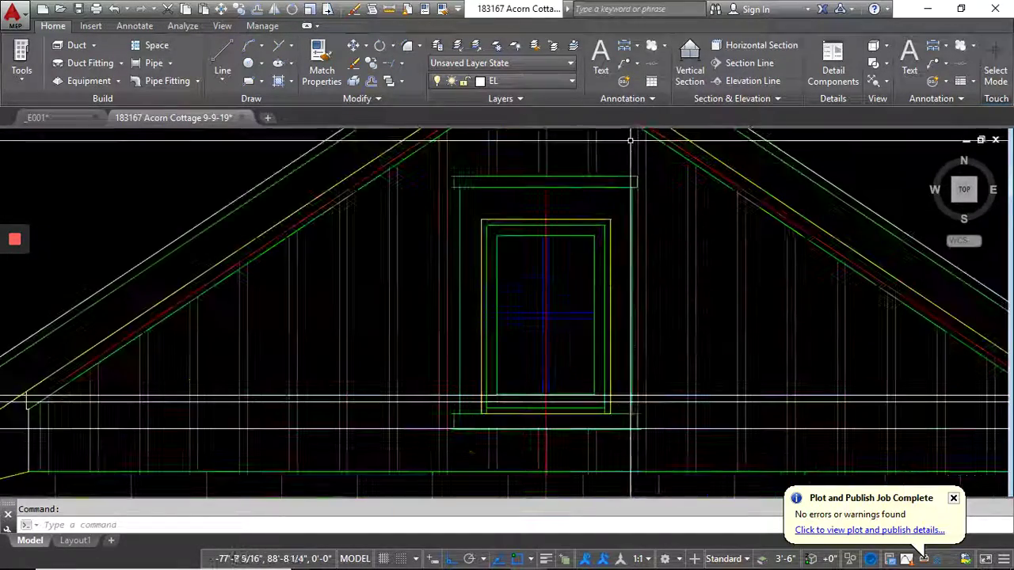
scroll(471, 198, "up", 1)
scroll(466, 192, "up", 6)
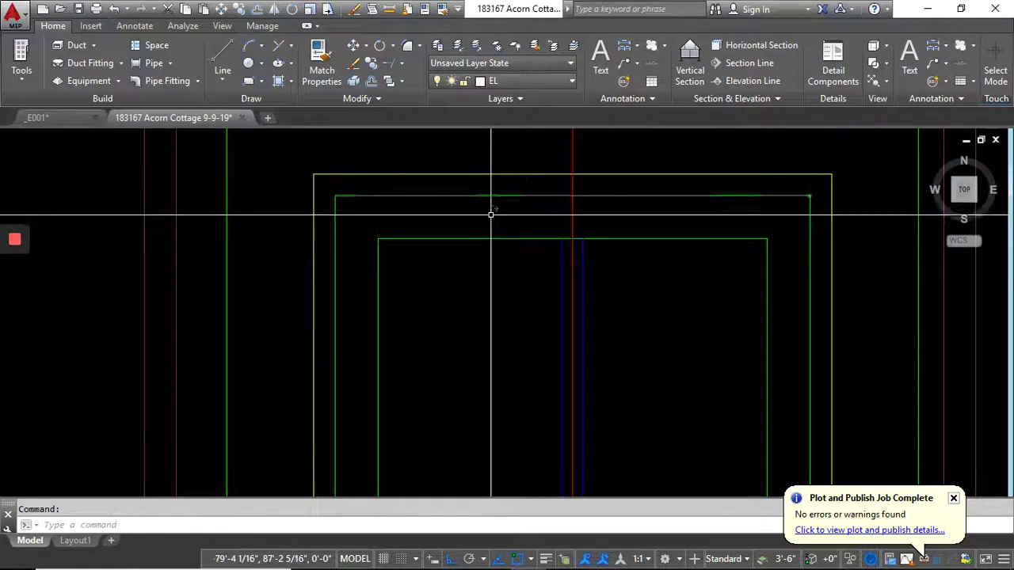
scroll(425, 246, "down", 5)
scroll(424, 247, "down", 6)
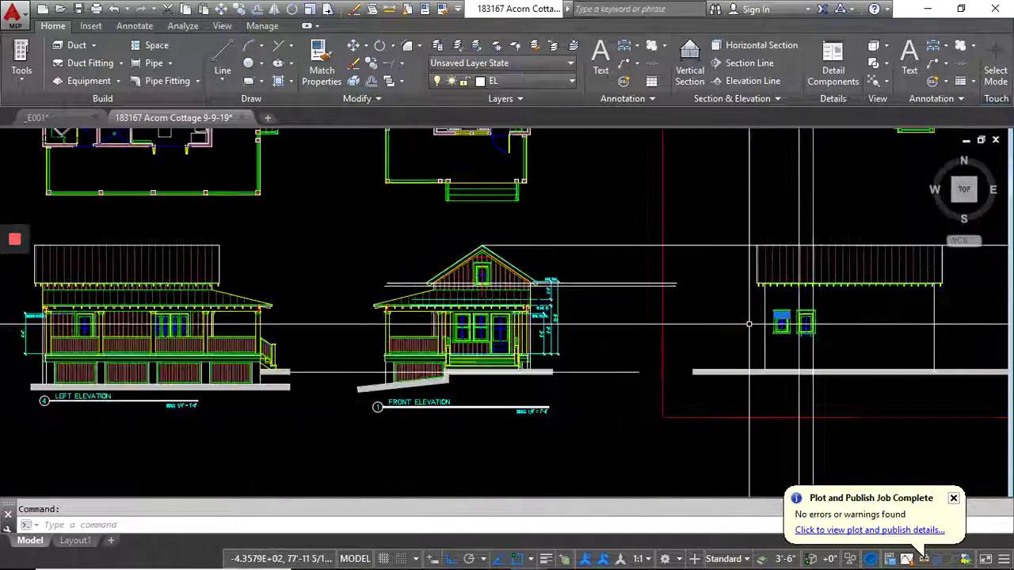
scroll(808, 317, "up", 6)
middle_click_drag(642, 273, 622, 257)
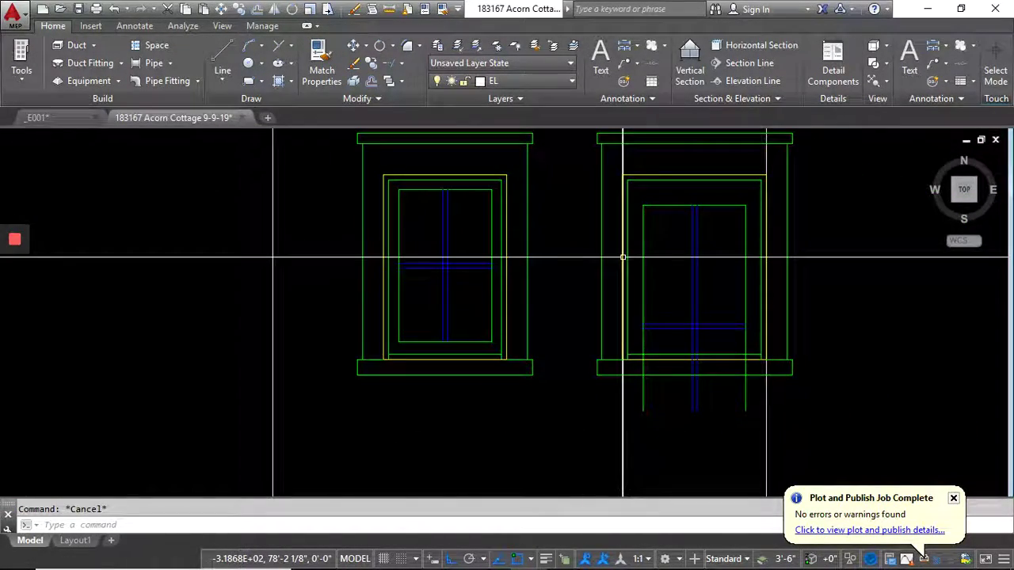
scroll(651, 196, "up", 2)
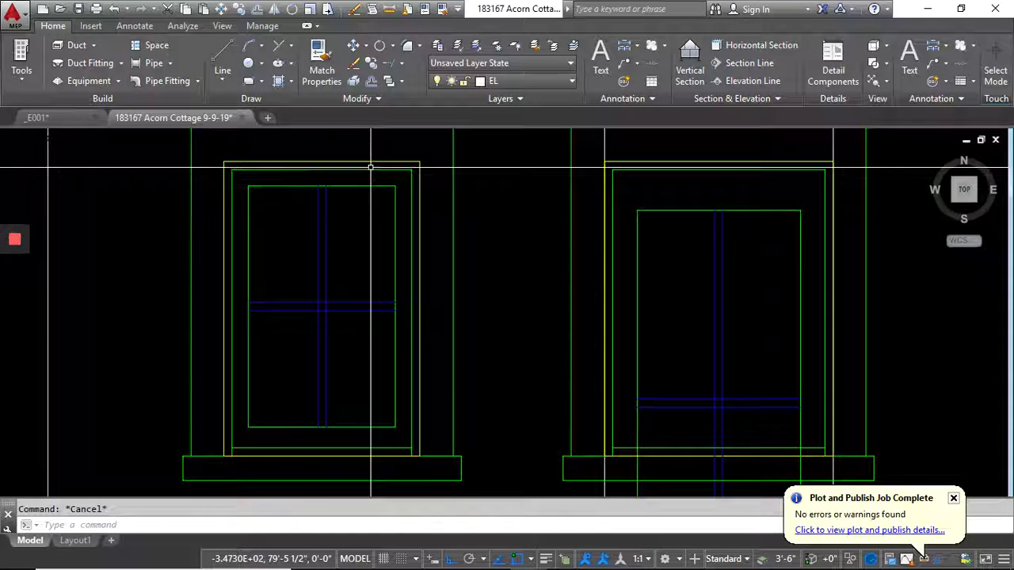
- Measure the spacing between the top frame and sash lines of the gable window
left_click(654, 169)
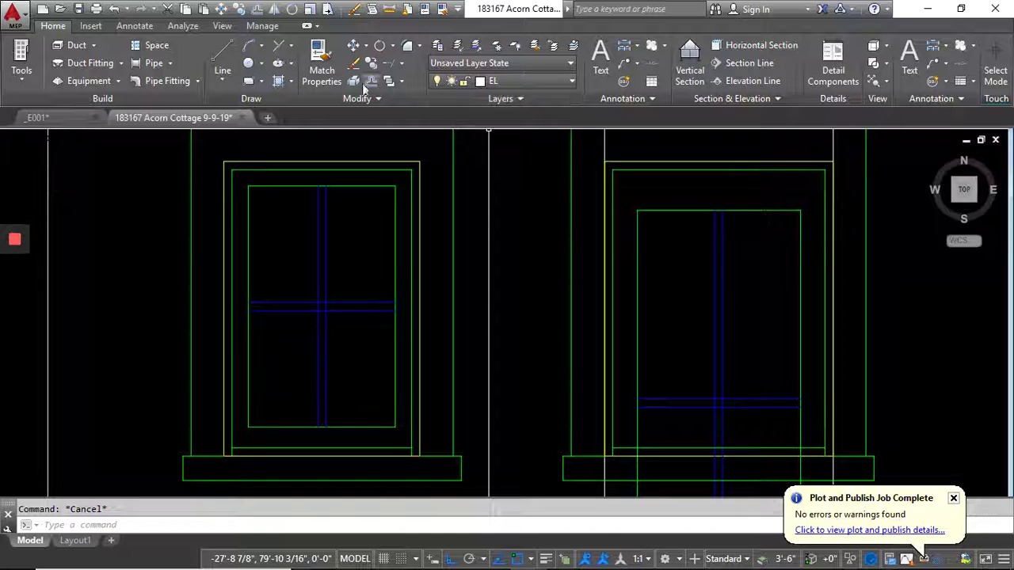
left_click(390, 10)
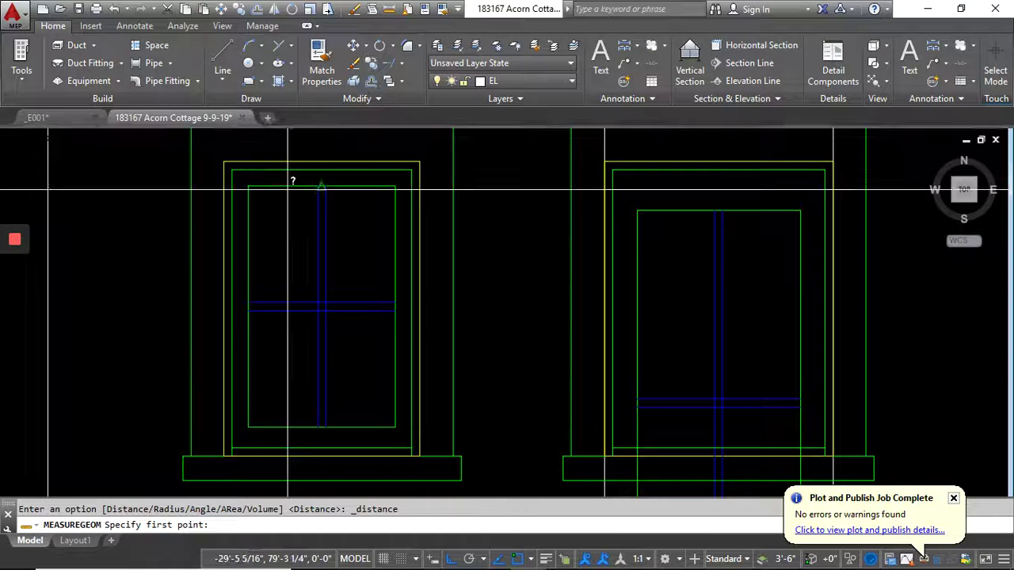
left_click(317, 170)
left_click(310, 163)
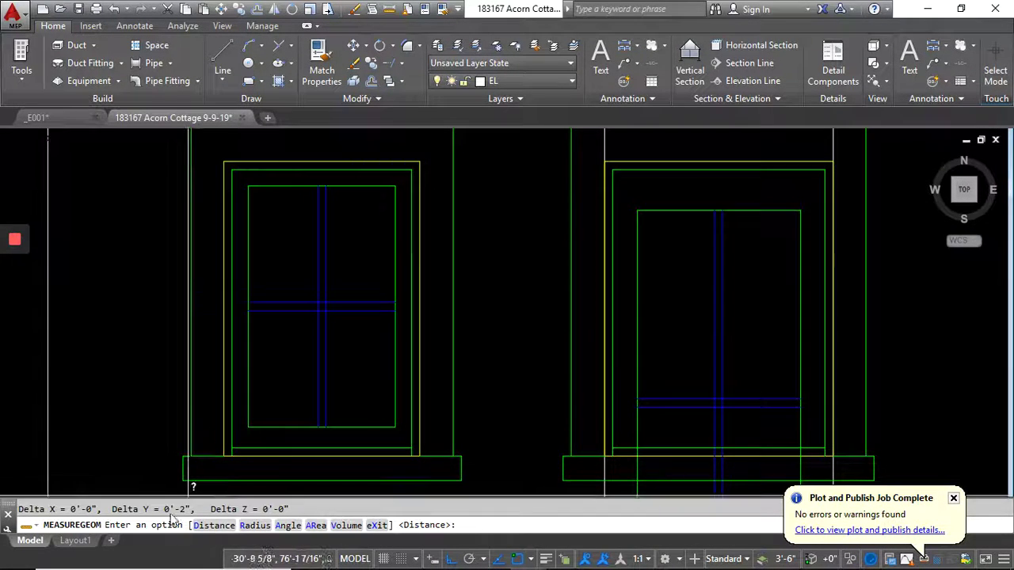
key("Return")
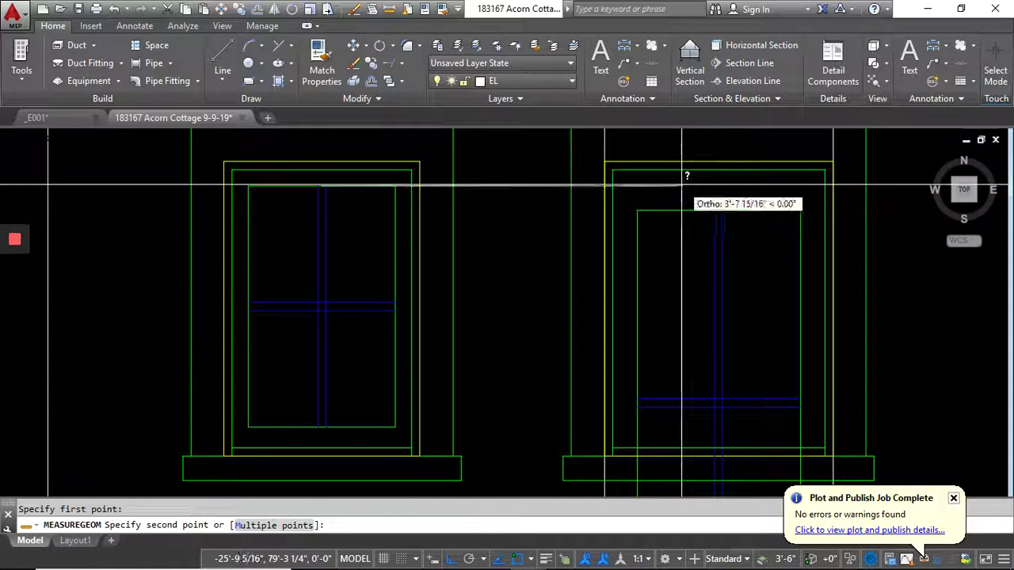
left_click(681, 182)
key("Escape")
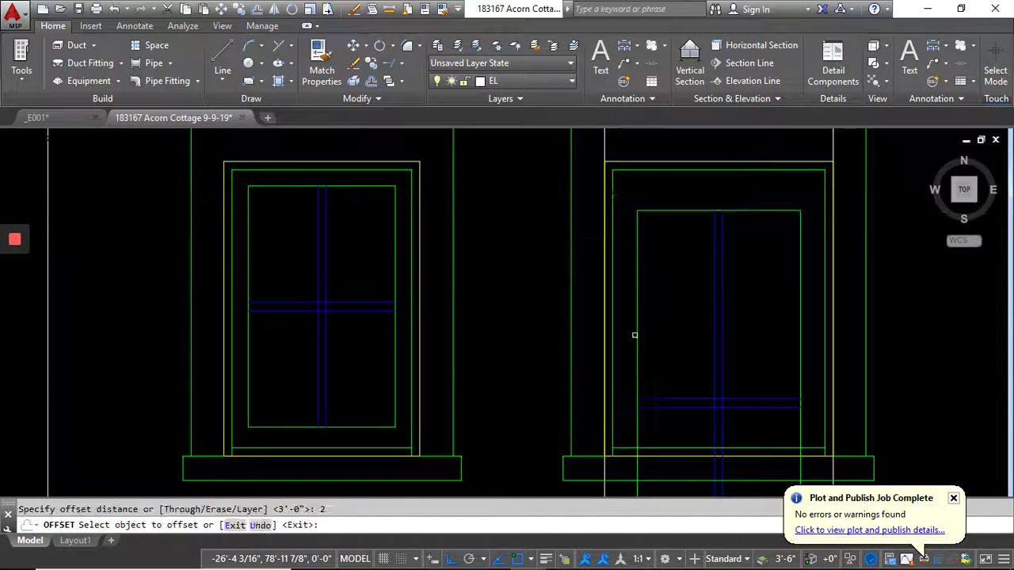
- Offset the narrowed window's top, left and right inner frame lines 2 inches inward
left_click(687, 169)
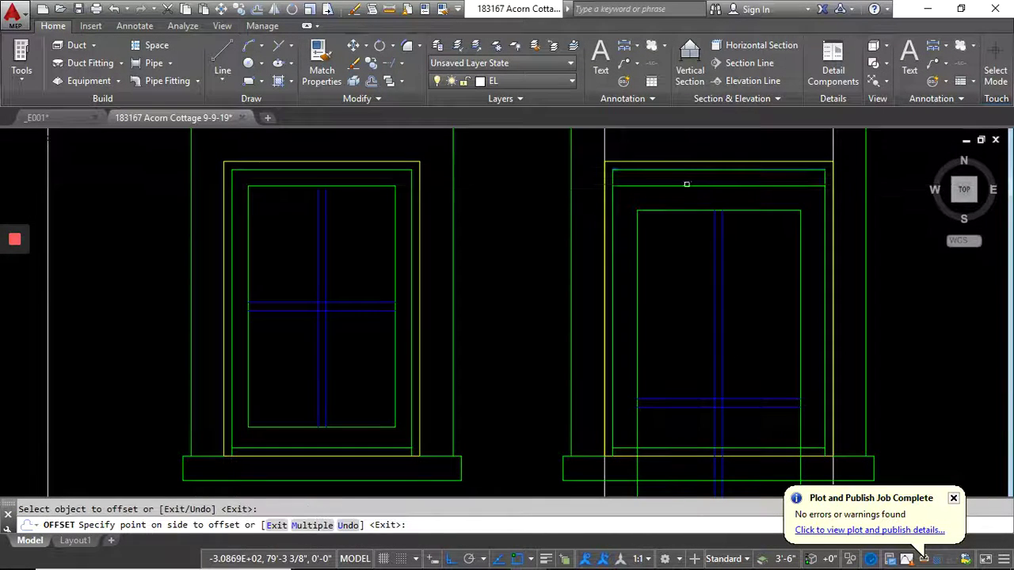
left_click(613, 256)
left_click(799, 231)
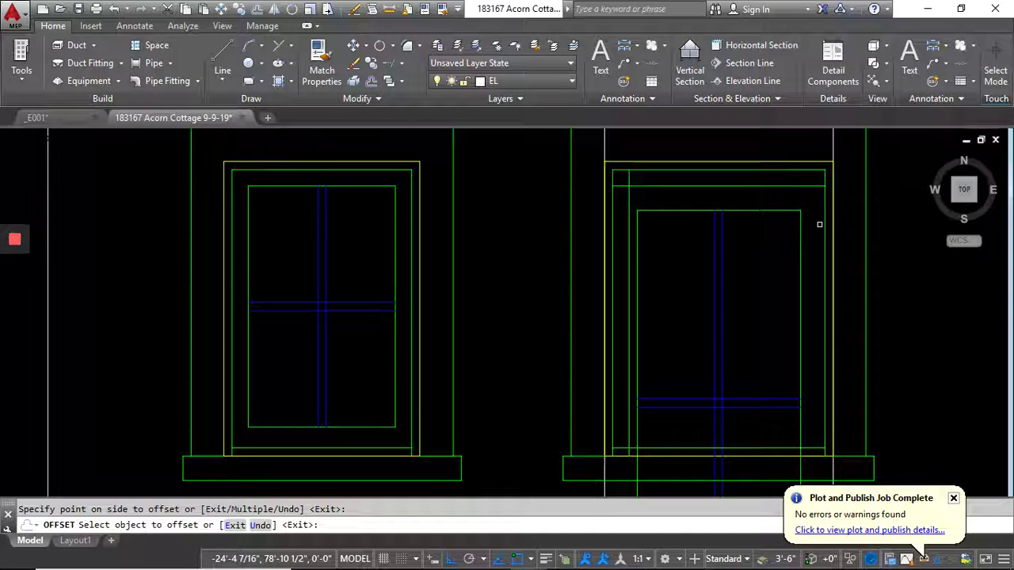
left_click(824, 224)
left_click(807, 226)
middle_click_drag(812, 233, 765, 222)
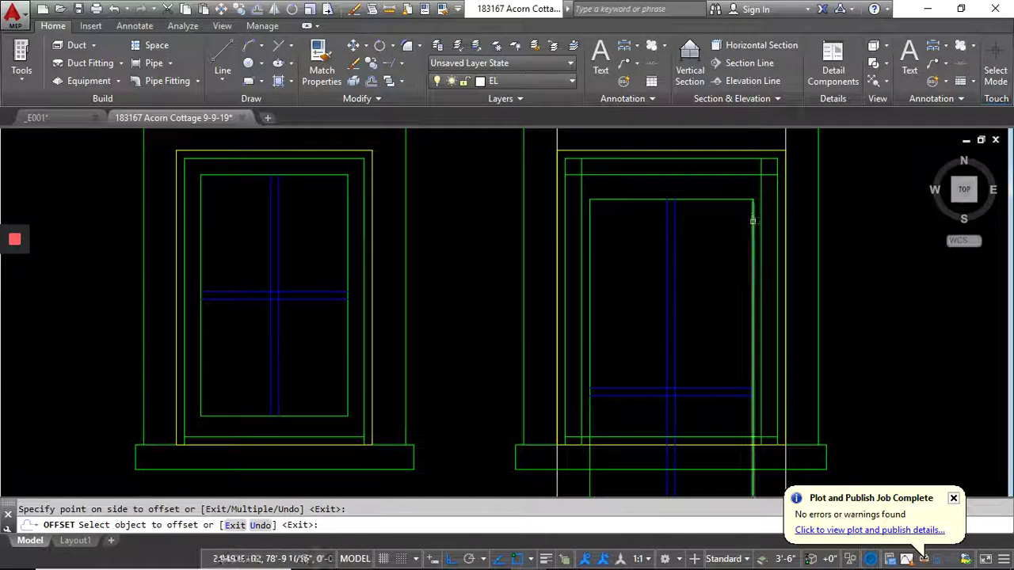
key("Return")
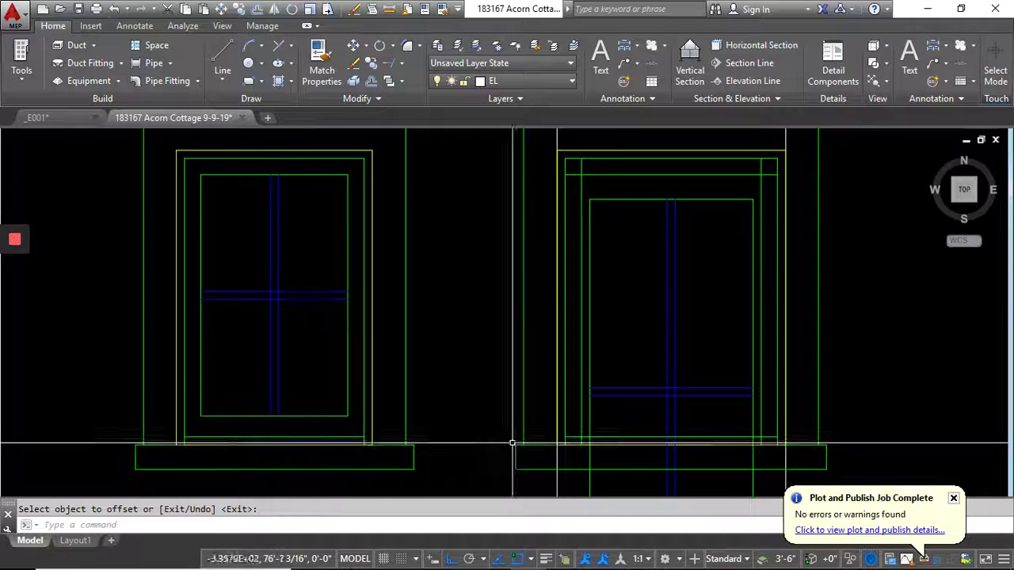
key("Return")
left_click(326, 437)
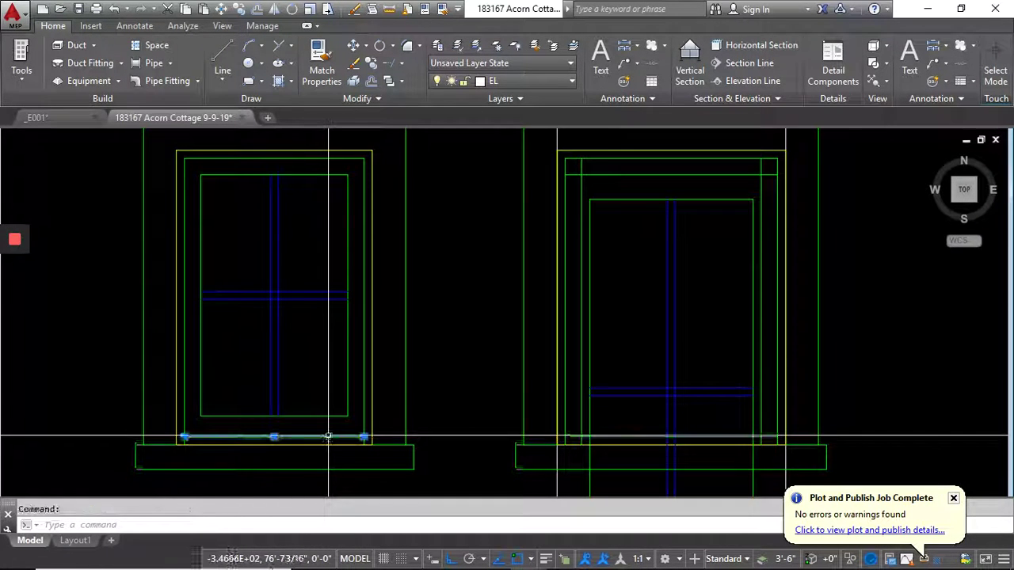
left_click(406, 47)
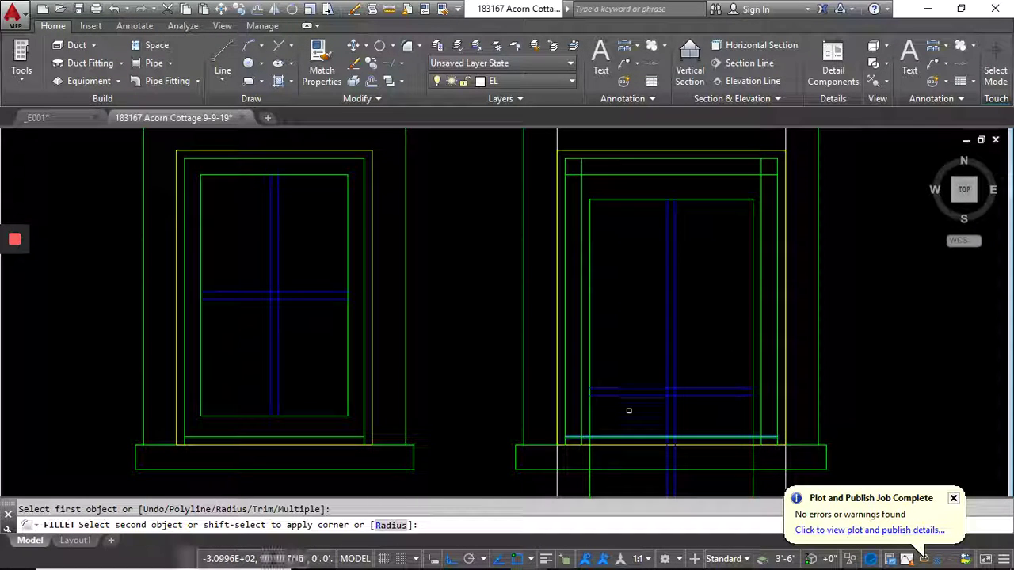
key("Escape")
- Offset the horizontal line just above the narrowed window's sill 2 inches upward
left_click(369, 82)
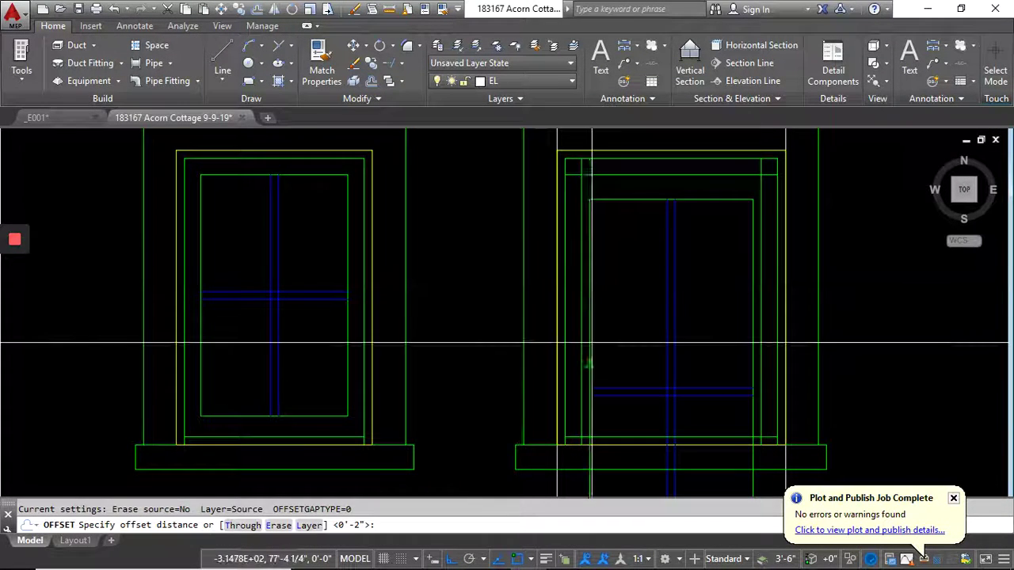
key("Return")
left_click(651, 435)
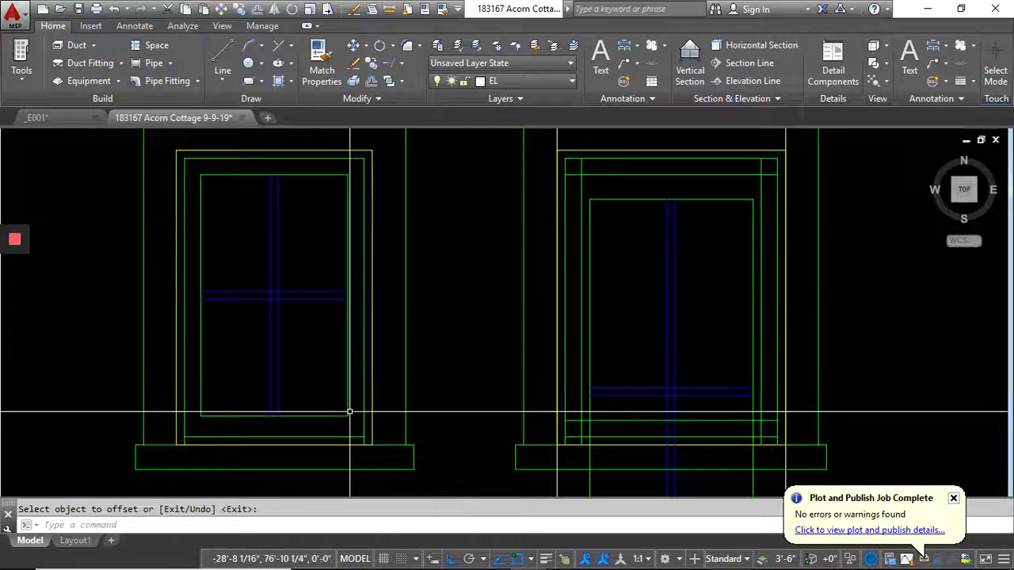
key("Return")
left_click(347, 409)
left_click(349, 411)
left_click(333, 430)
left_click(214, 178)
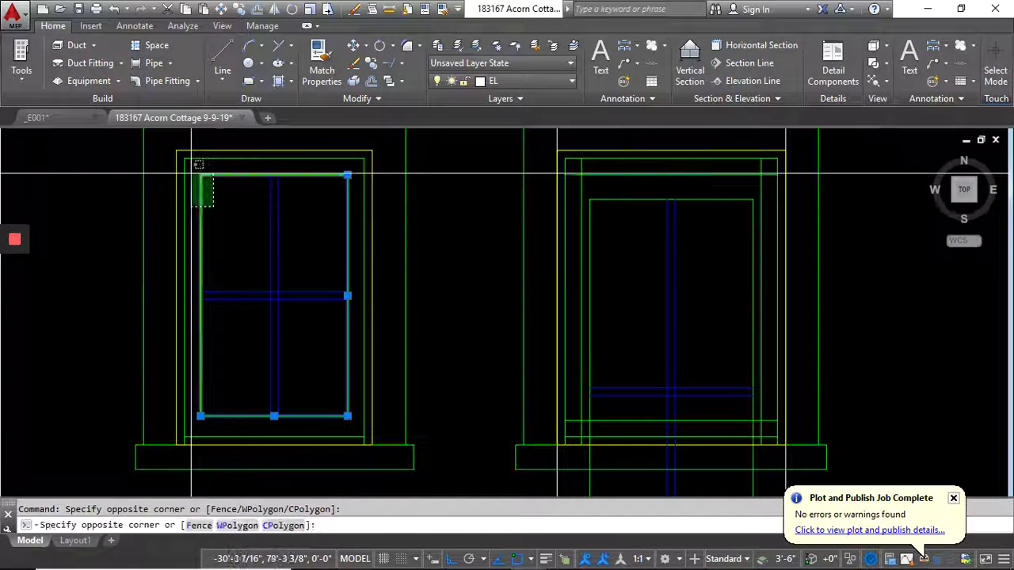
left_click(194, 200)
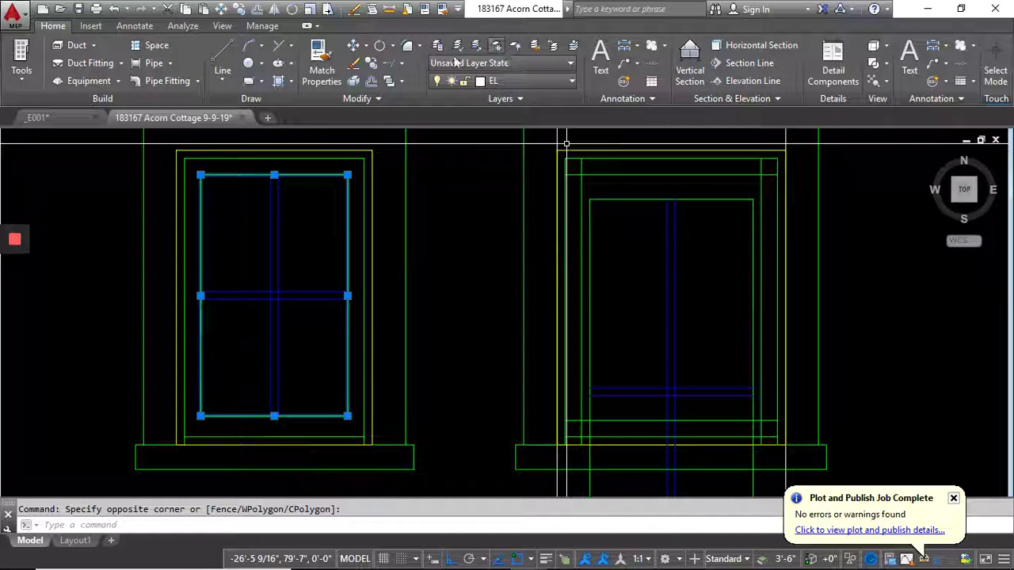
- Fillet the four offset lines in the narrowed window with a 0 radius to form a closed rectangular sash outline
left_click(601, 174)
key("Return")
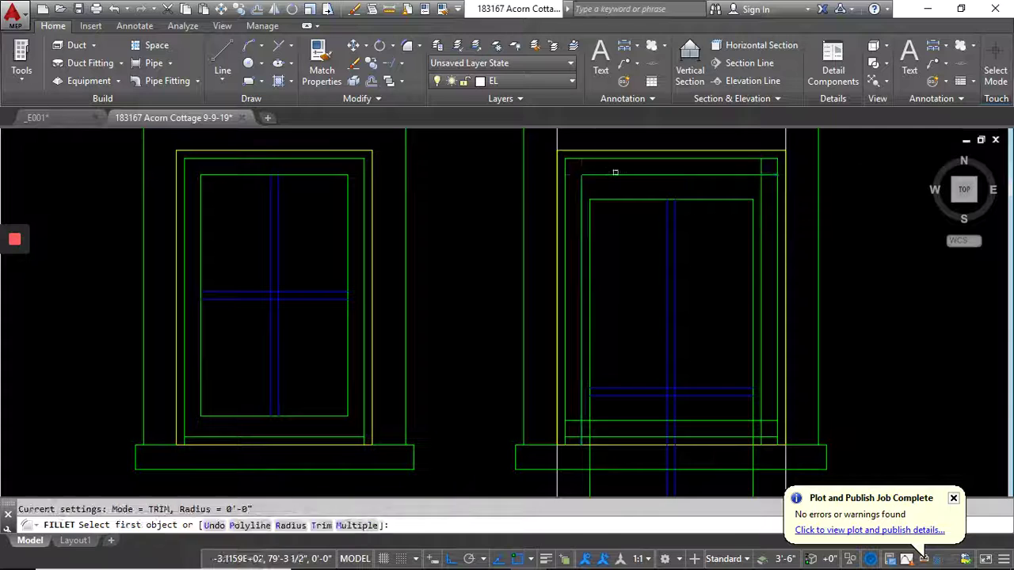
key("Escape")
key("Return")
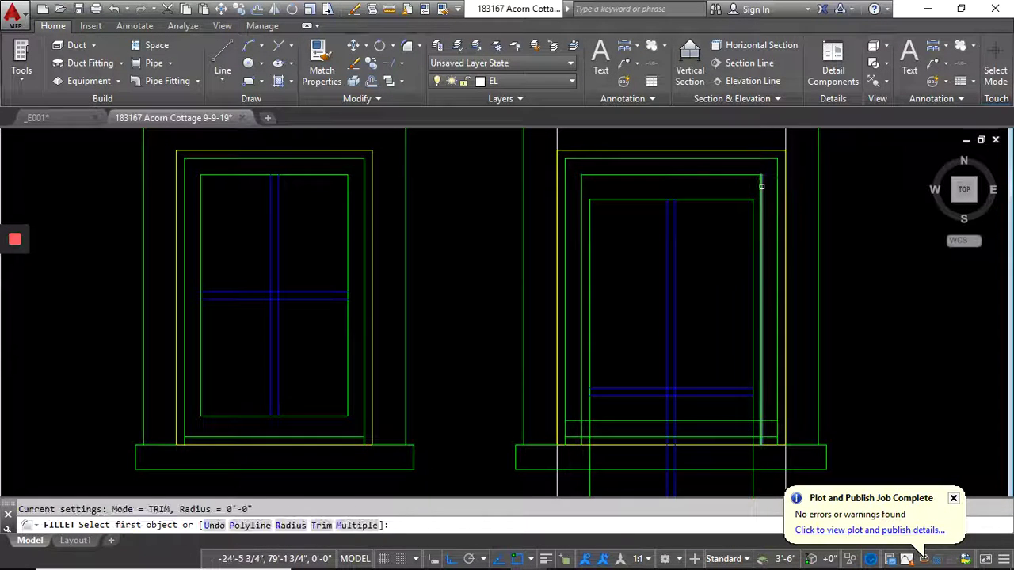
left_click(731, 420)
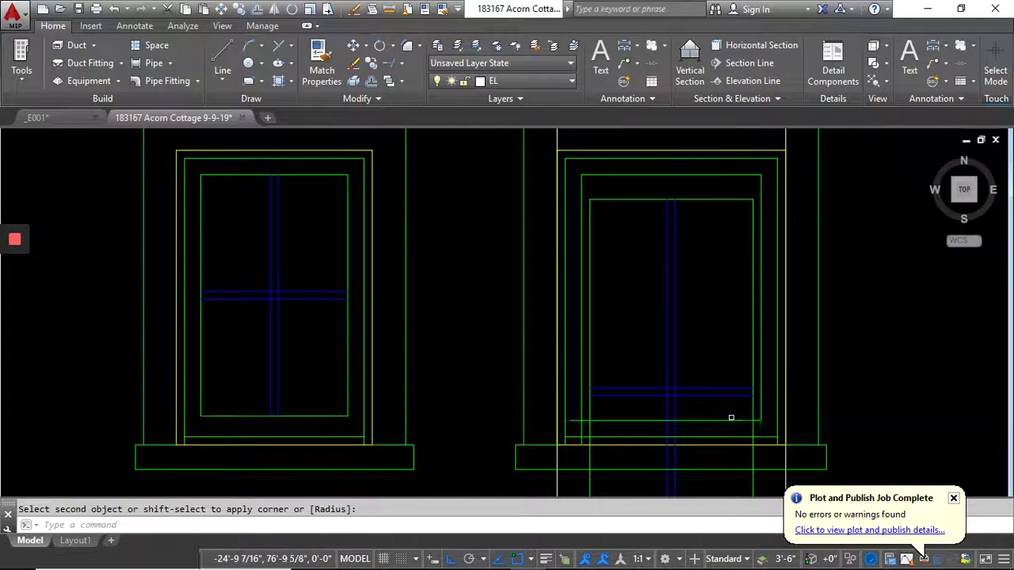
left_click(582, 415)
left_click(595, 420)
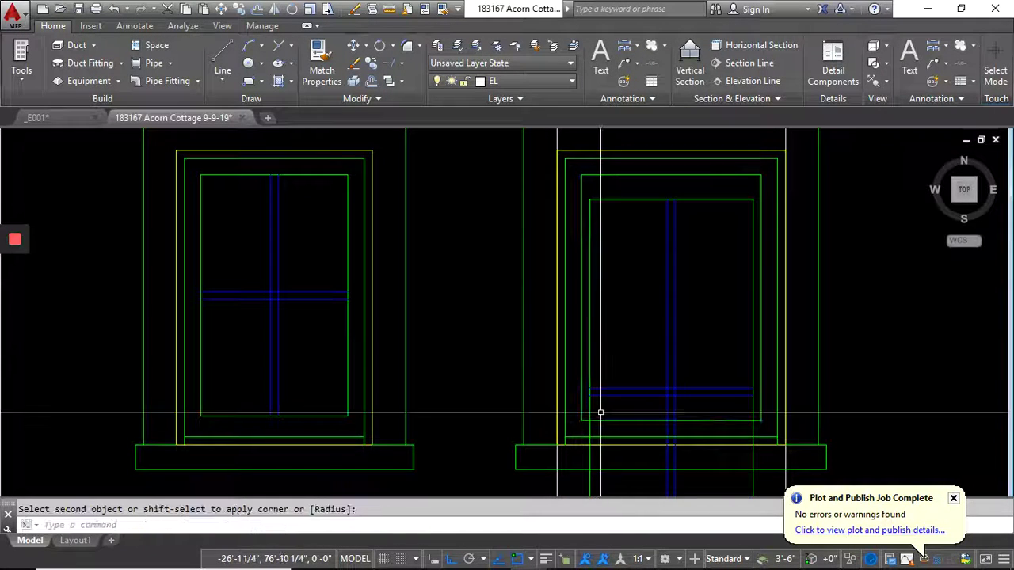
- Delete the old left, right and top inner frame lines left inside the narrowed window
left_click(589, 305)
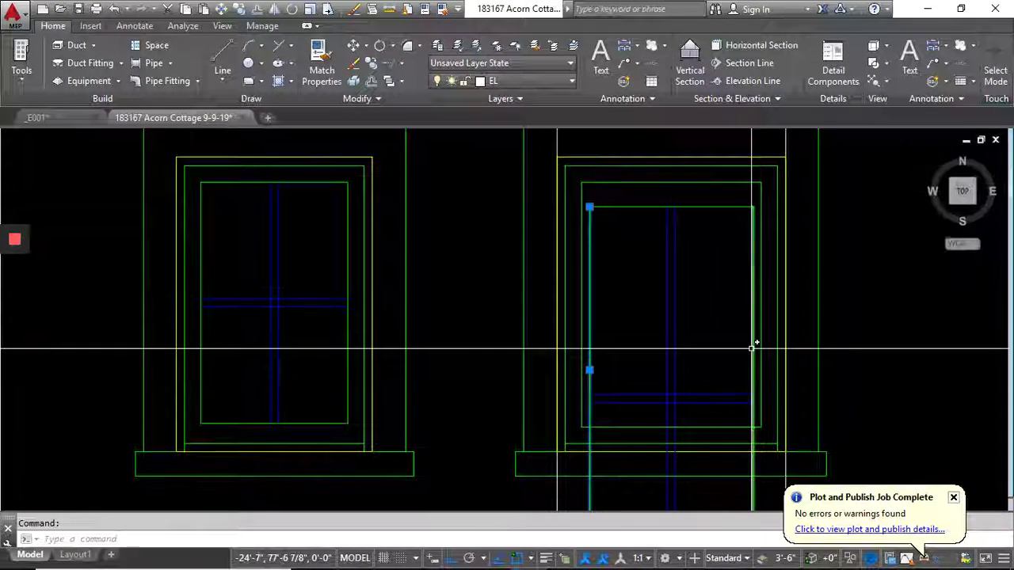
left_click(753, 342)
left_click(717, 199)
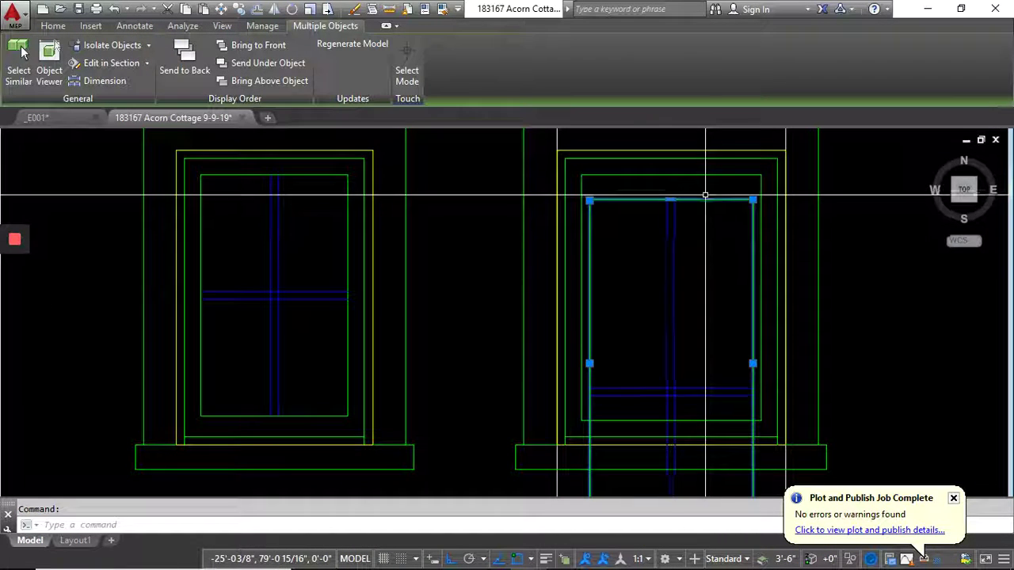
key("Delete")
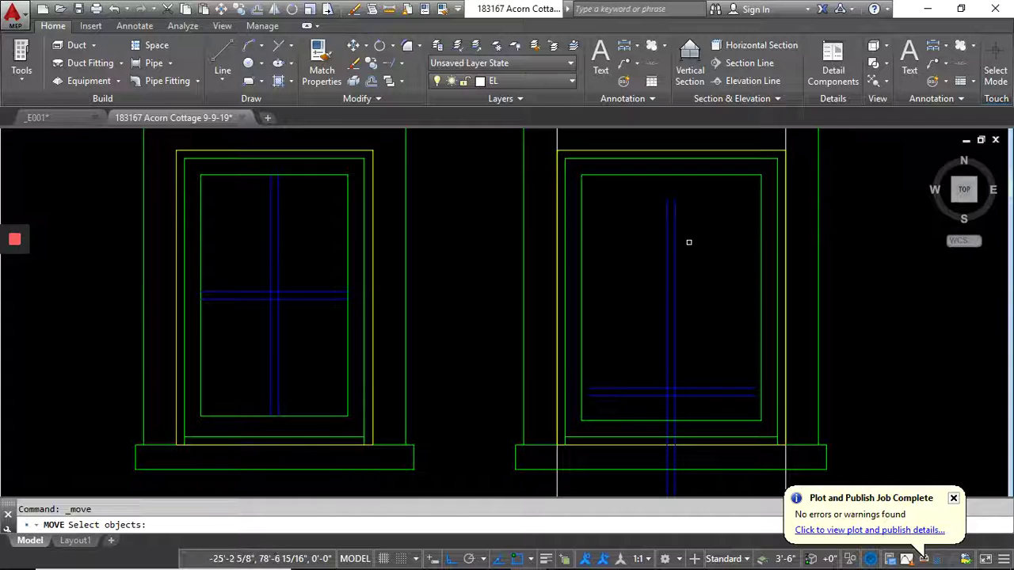
- Stretch the upper ends of the narrowed window's two vertical muntin lines up to the top sash line
middle_click_drag(594, 198, 502, 173)
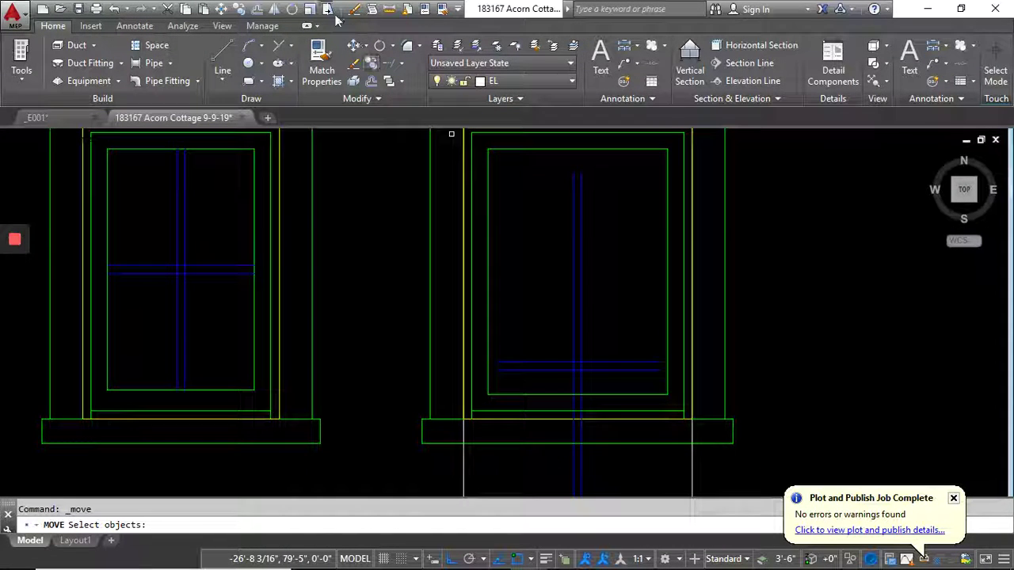
left_click(584, 166)
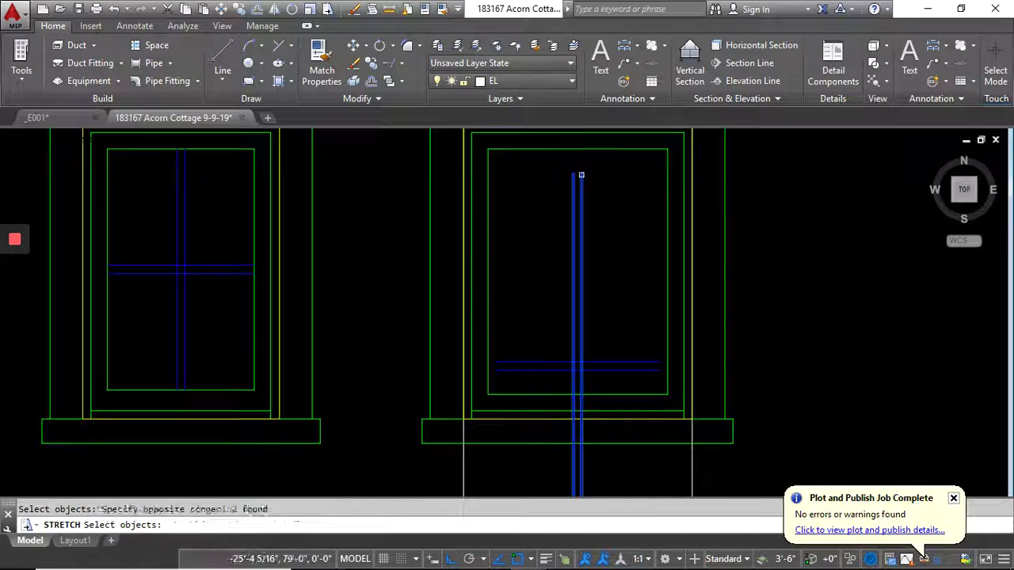
key("Return")
left_click(581, 162)
left_click(573, 152)
- Stretch the lower ends of the two vertical muntin lines up to the narrowed window's bottom sash line
scroll(573, 152, "down", 2)
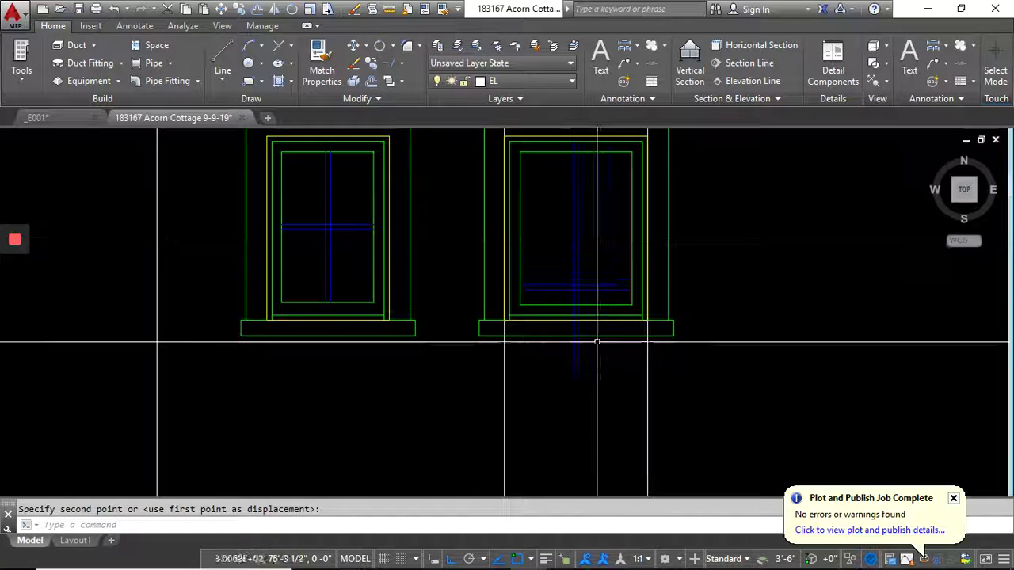
key("Return")
left_click(592, 352)
left_click(564, 378)
key("Return")
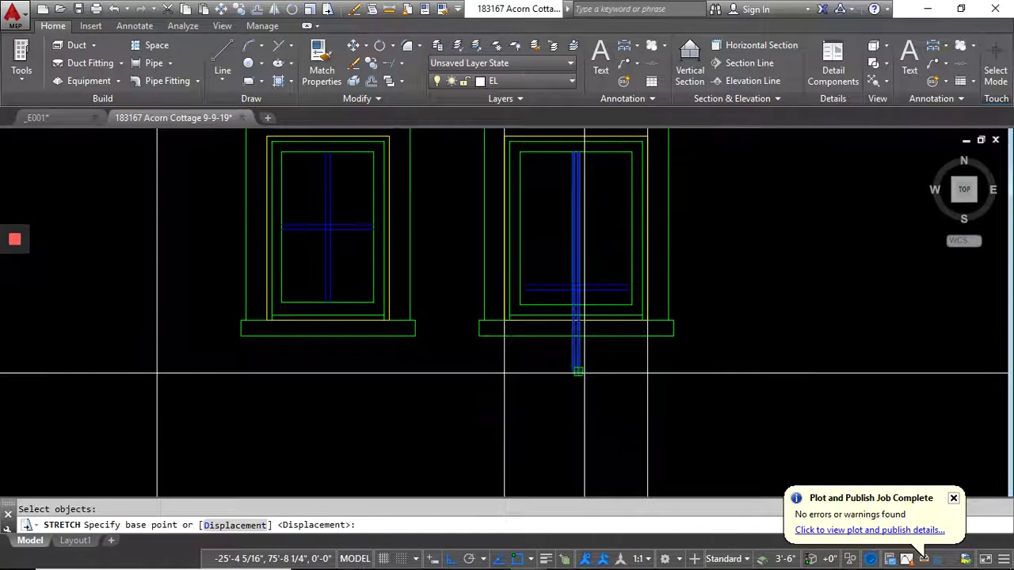
left_click(579, 373)
left_click(597, 301)
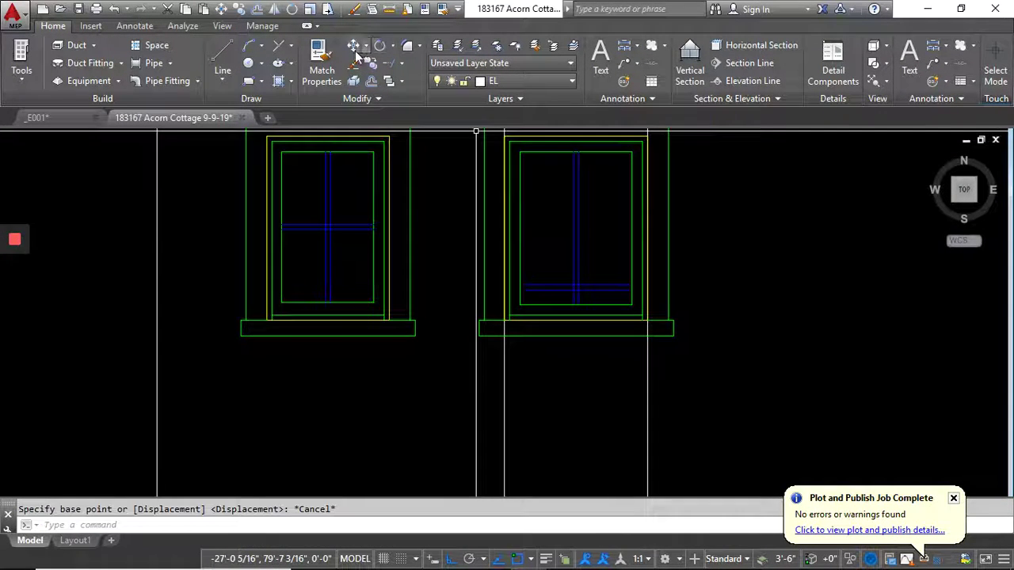
- Move the two horizontal muntin lines to the midpoint of the narrowed window's left sash line and shift them 0.5 inch up
left_click(539, 292)
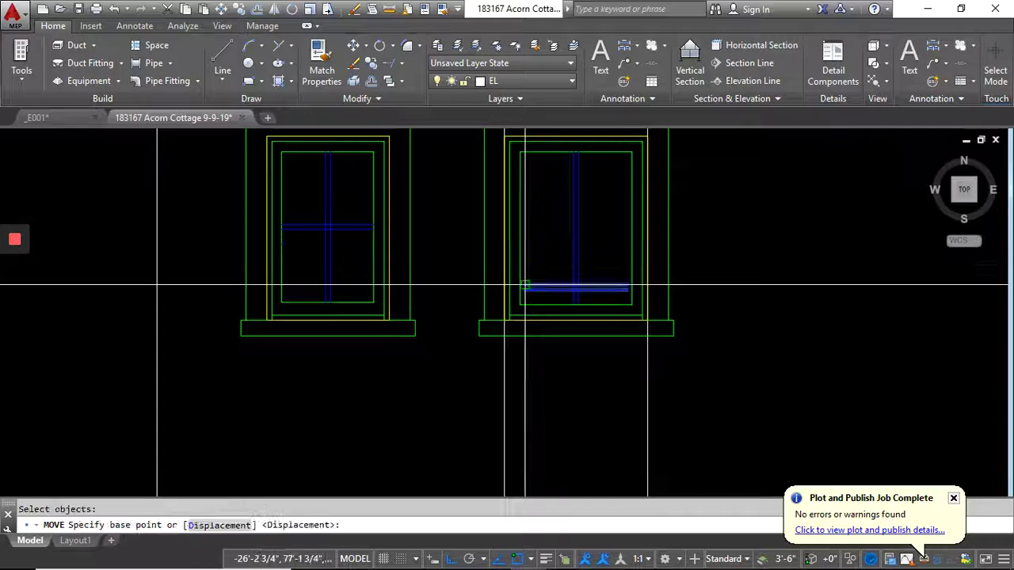
left_click(525, 285)
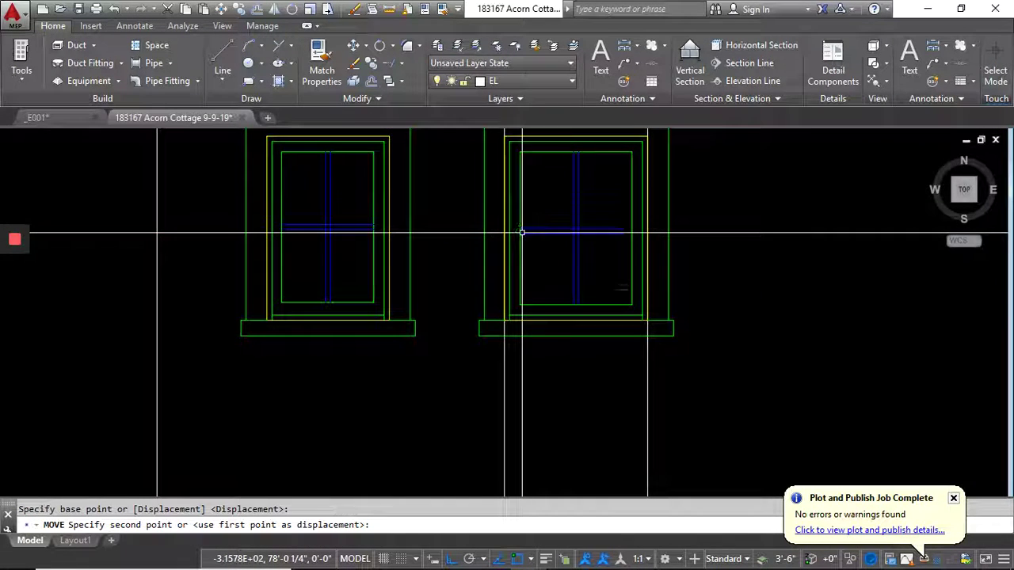
left_click(522, 232)
key("Return")
key("Return")
left_click(549, 275)
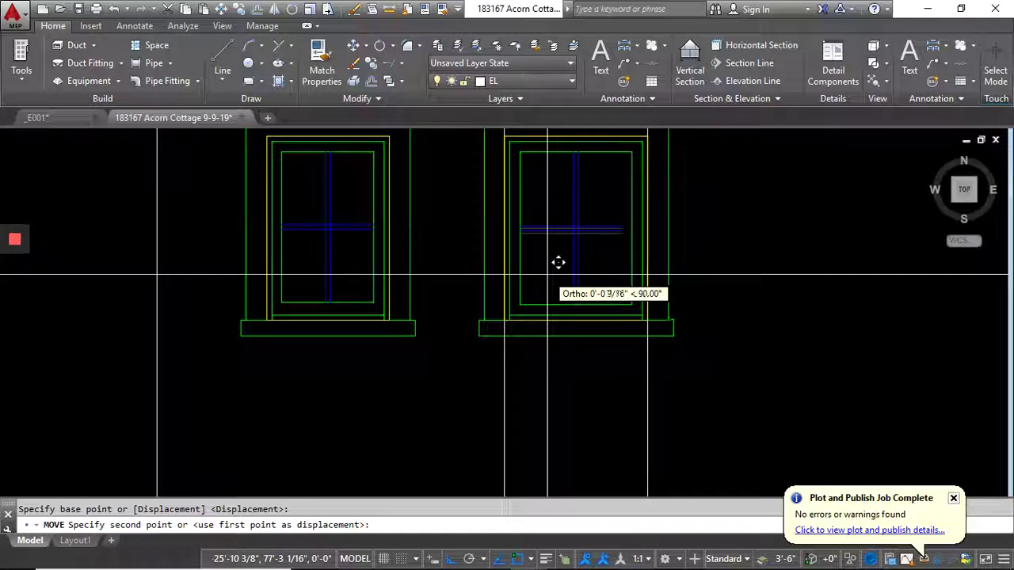
type(".5")
key("Return")
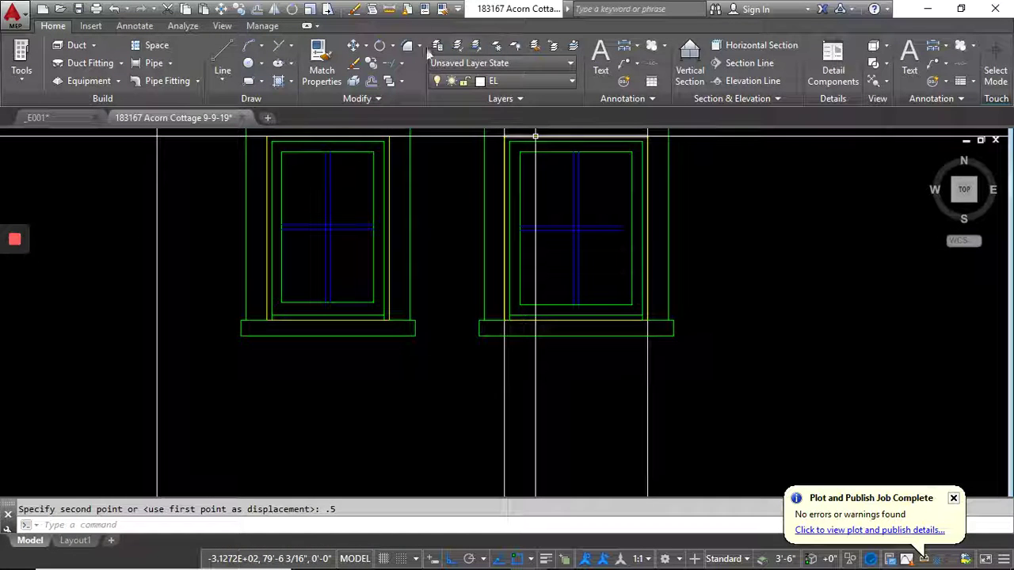
- Stretch the right ends of the two horizontal muntin lines to the narrowed window's right sash line
left_click(326, 8)
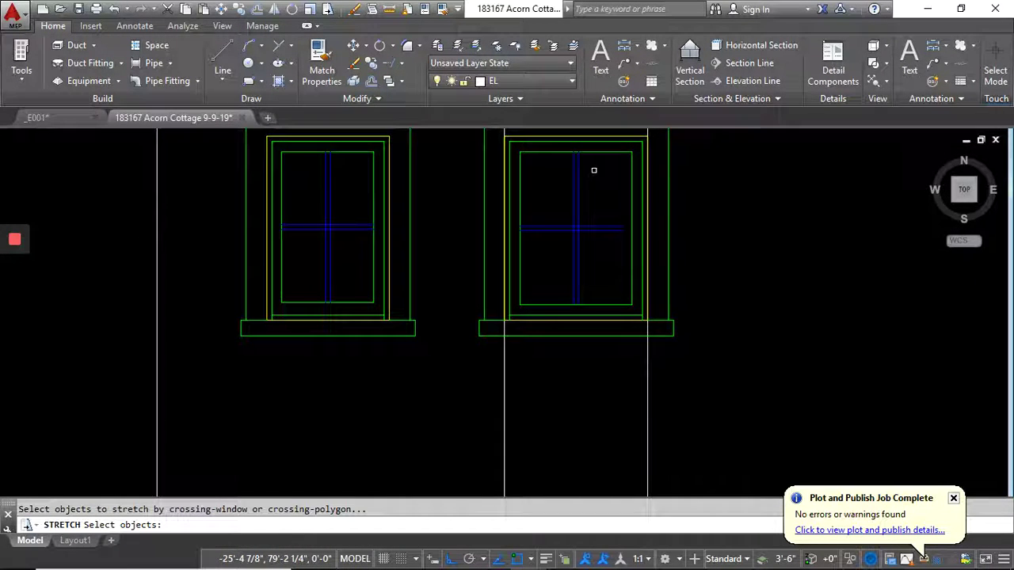
left_click(627, 218)
left_click(618, 229)
key("Return")
left_click(619, 229)
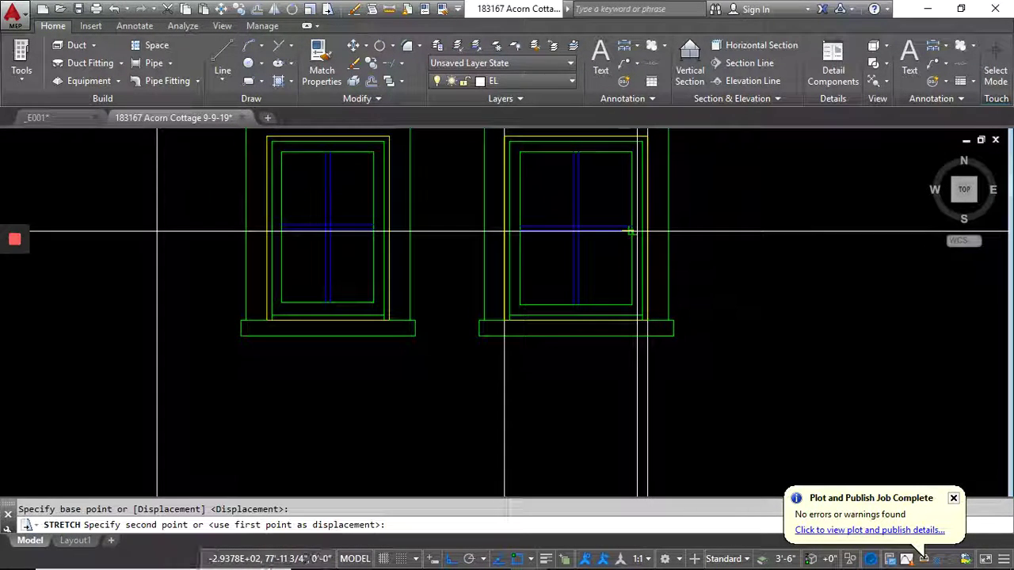
left_click(631, 231)
- Erase the copied gable window used as a reference beside the finished window
scroll(618, 309, "down", 6)
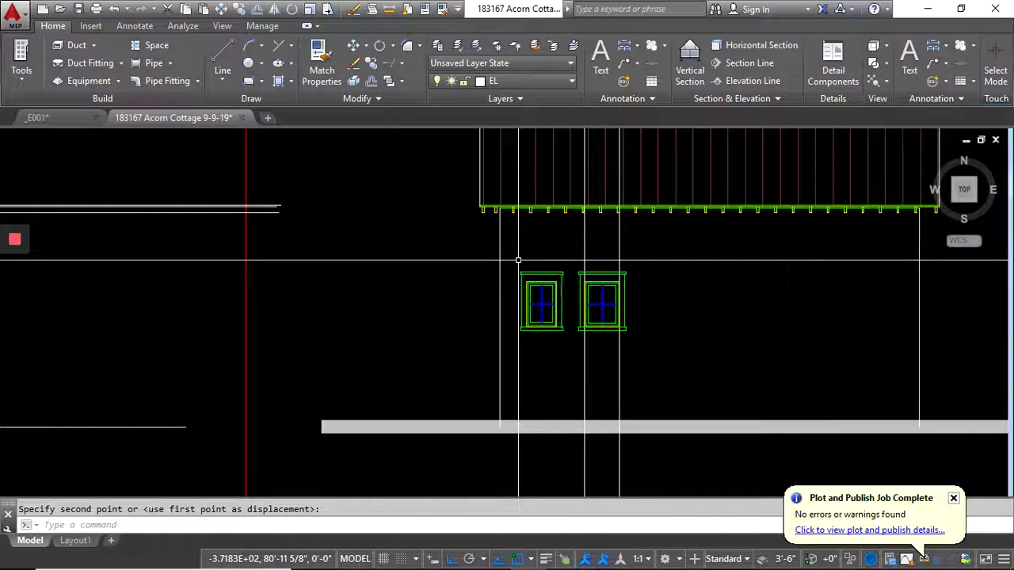
left_click(518, 260)
left_click(566, 358)
type("e")
key("Return")
- Examine the front elevation's base at the grade line and the floor plans above the elevations
scroll(548, 283, "down", 3)
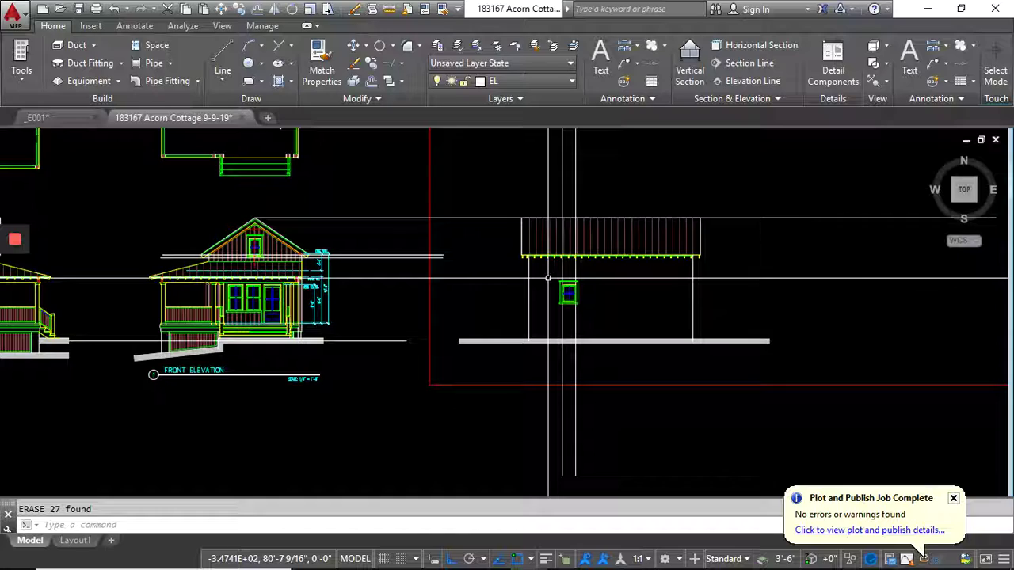
scroll(319, 331, "up", 5)
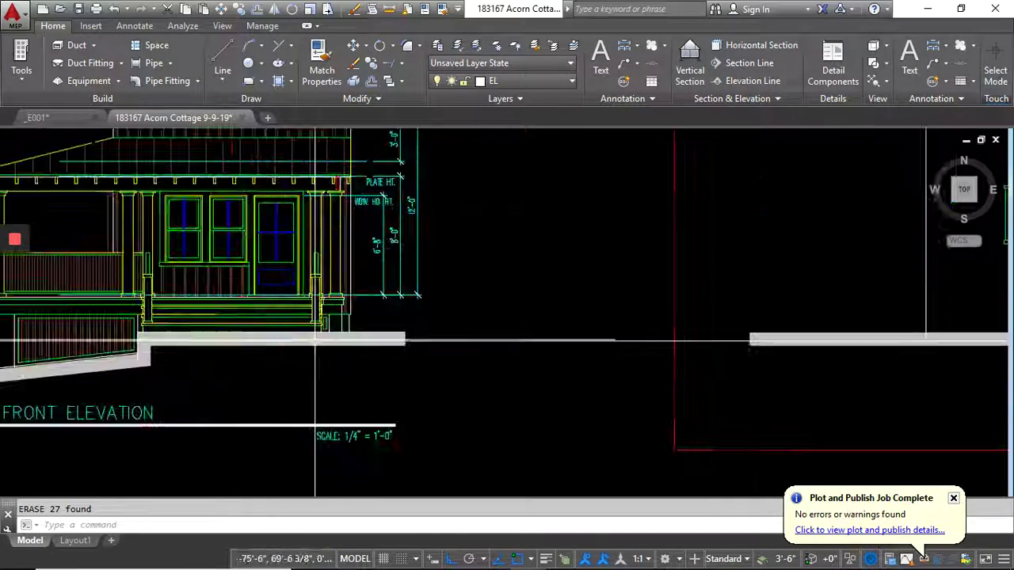
scroll(320, 325, "down", 6)
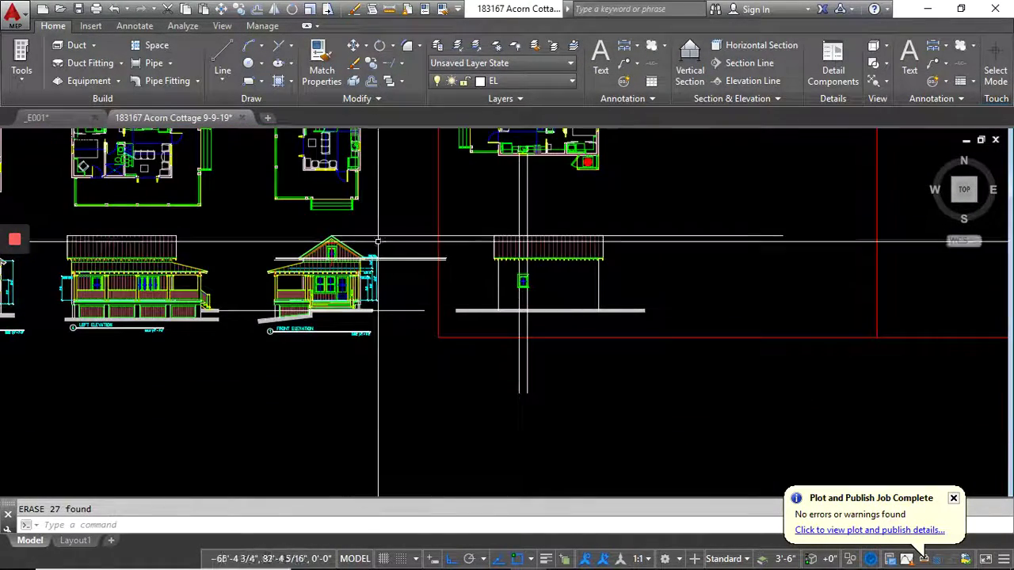
middle_click_drag(376, 221, 384, 353)
scroll(371, 262, "up", 4)
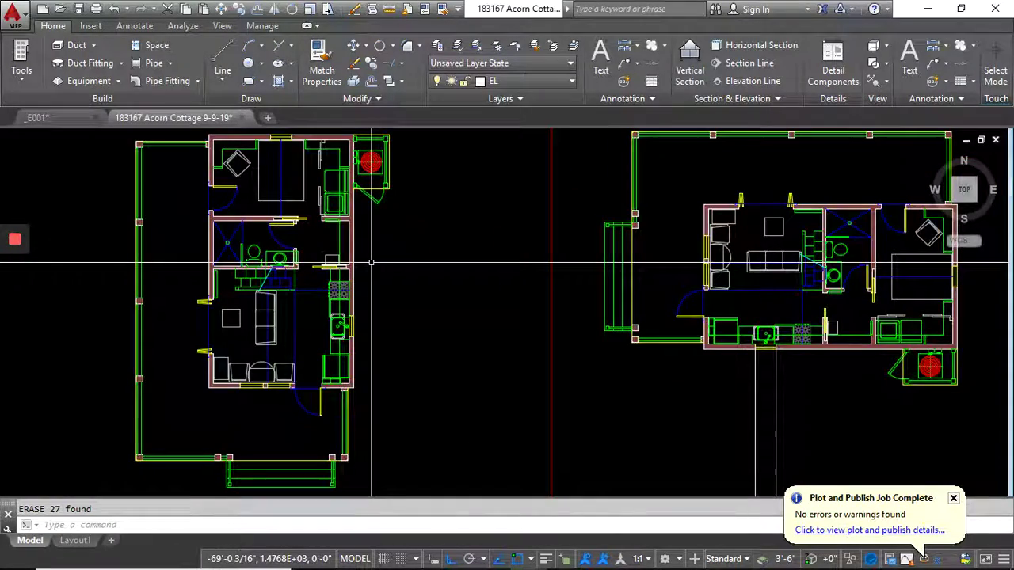
scroll(372, 262, "down", 5)
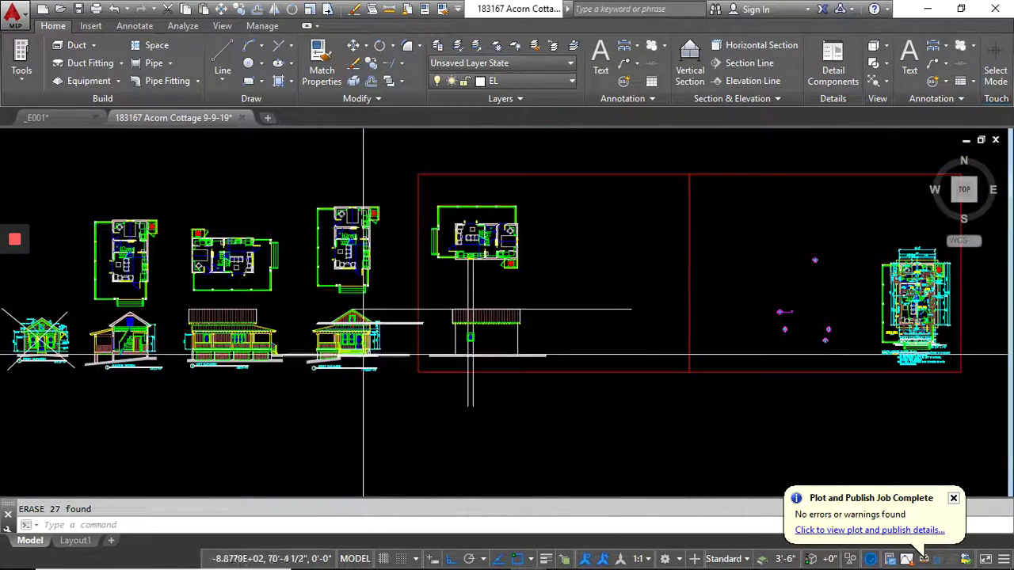
scroll(342, 344, "up", 5)
scroll(489, 399, "up", 4)
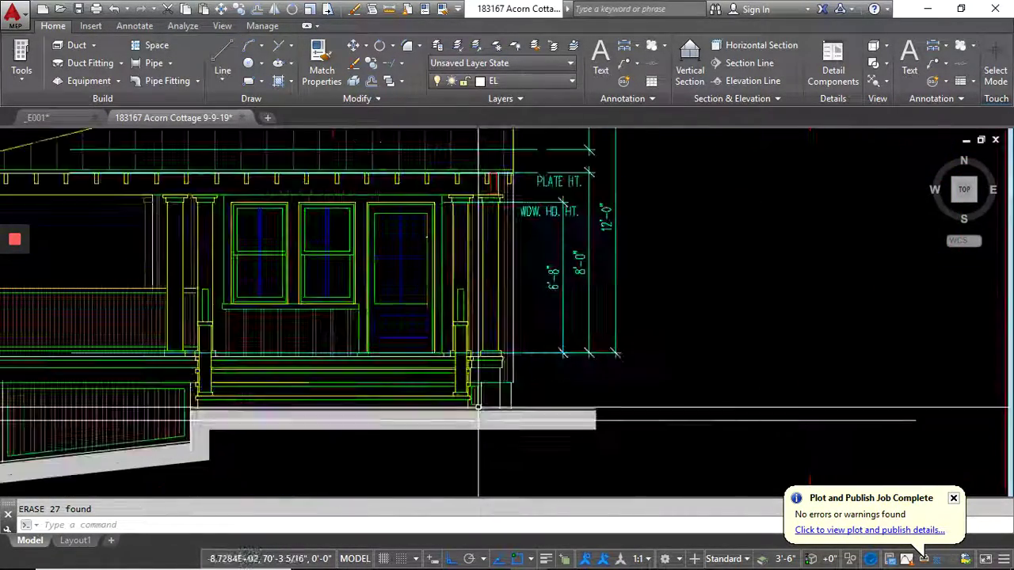
scroll(489, 400, "down", 8)
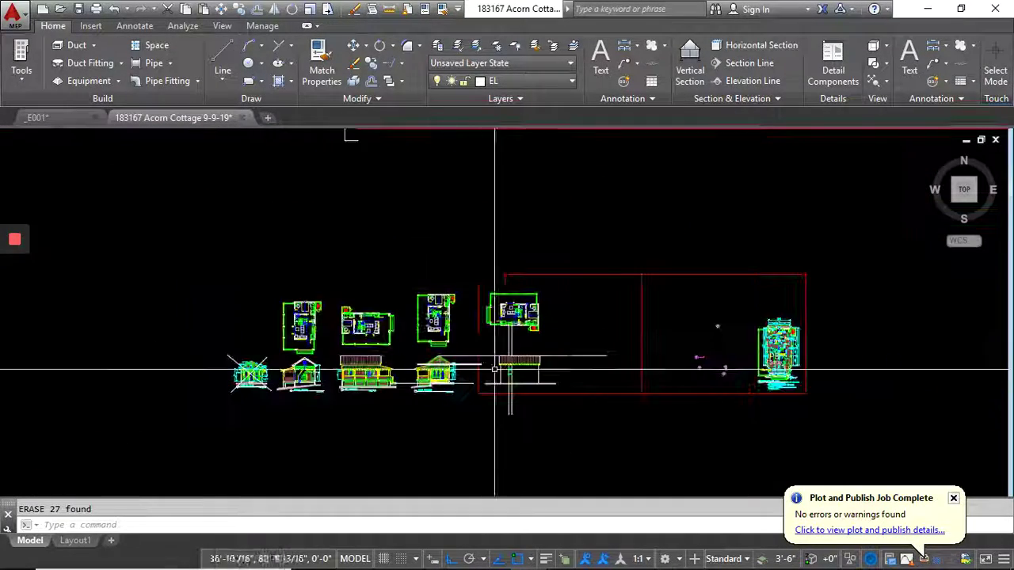
scroll(625, 289, "up", 5)
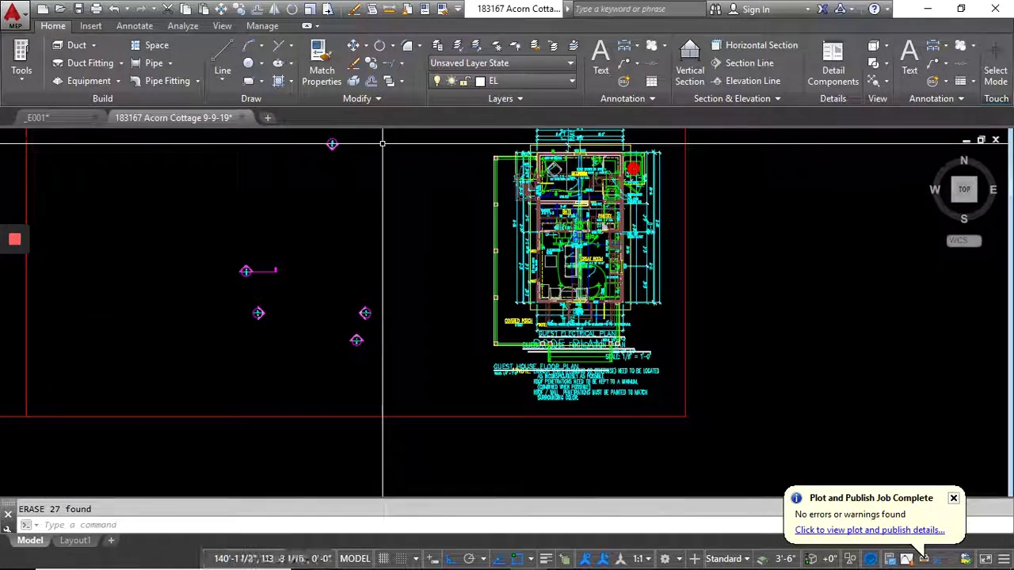
- Restore the FOUNDATION layer state and examine the slab edges on the guest house foundation plan
left_click(572, 63)
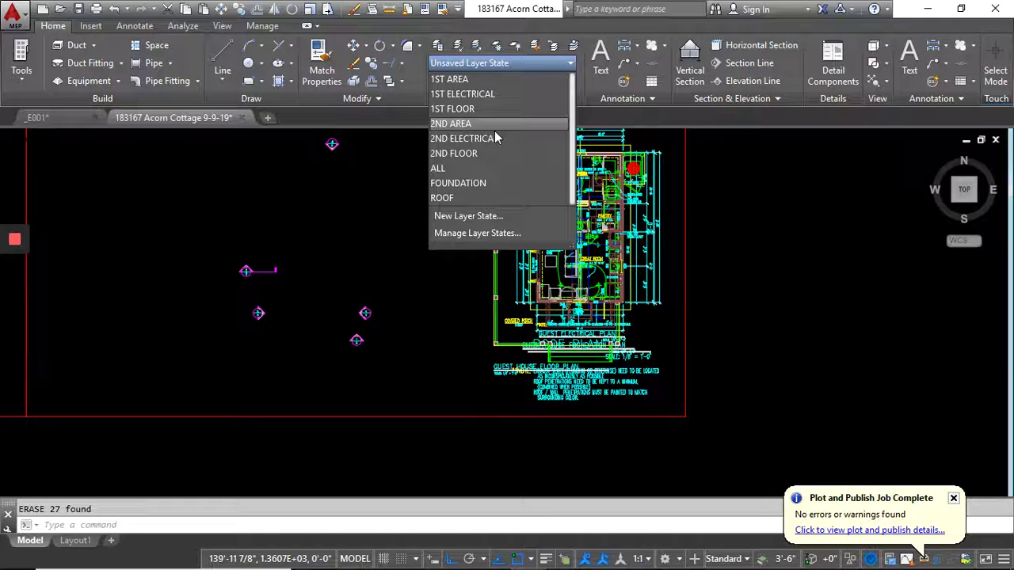
left_click(470, 183)
scroll(639, 244, "up", 4)
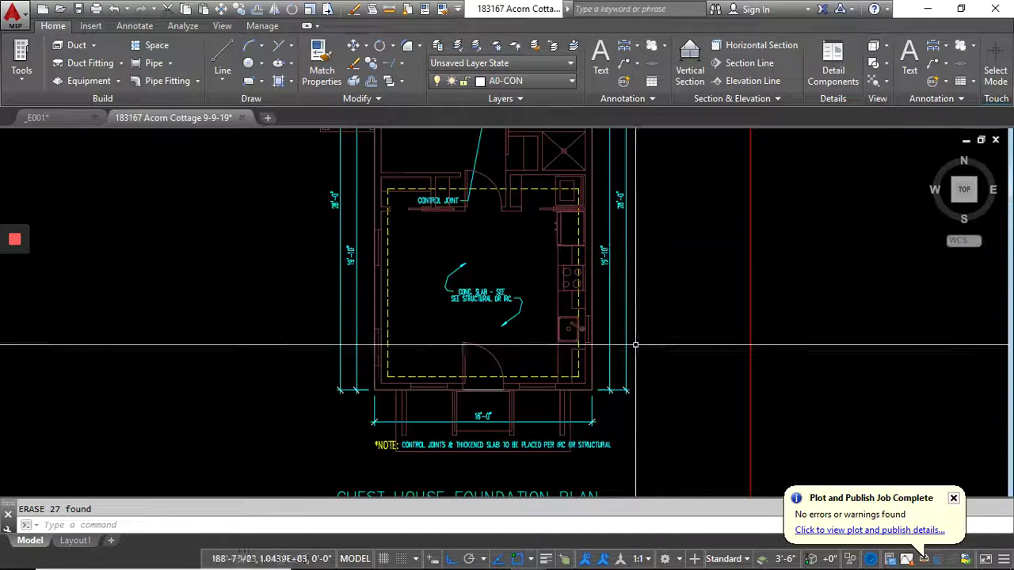
scroll(597, 329, "down", 2)
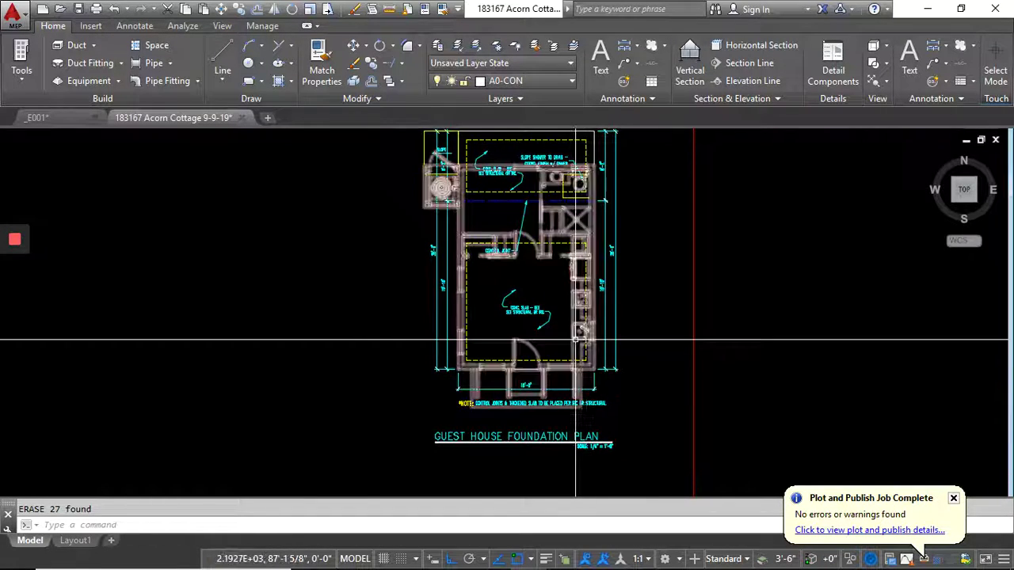
scroll(580, 341, "up", 2)
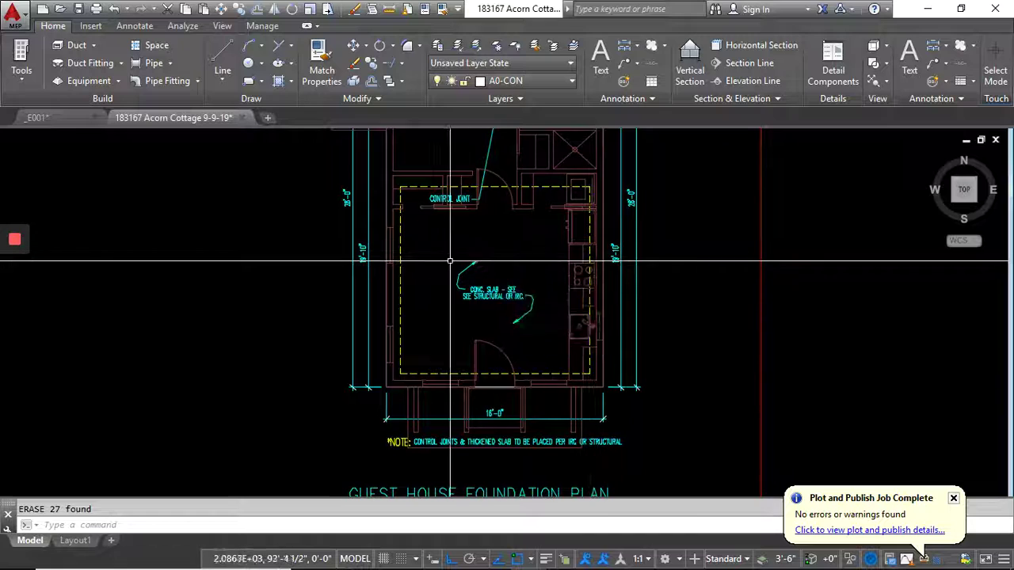
scroll(461, 324, "up", 3)
scroll(462, 321, "down", 6)
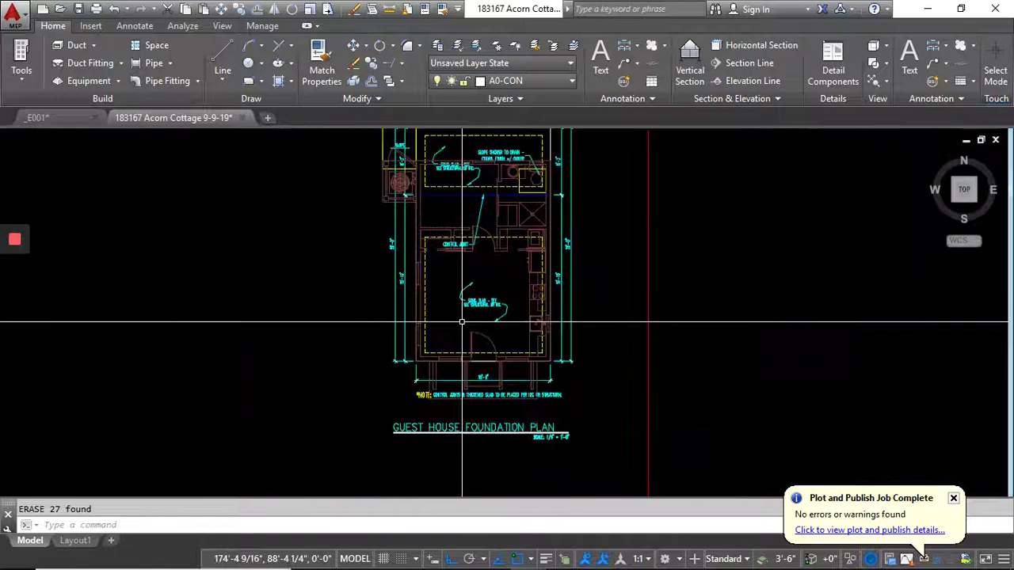
- Examine the front elevation's foundation wall line and floor line at the right corner beside the porch steps
scroll(439, 377, "down", 4)
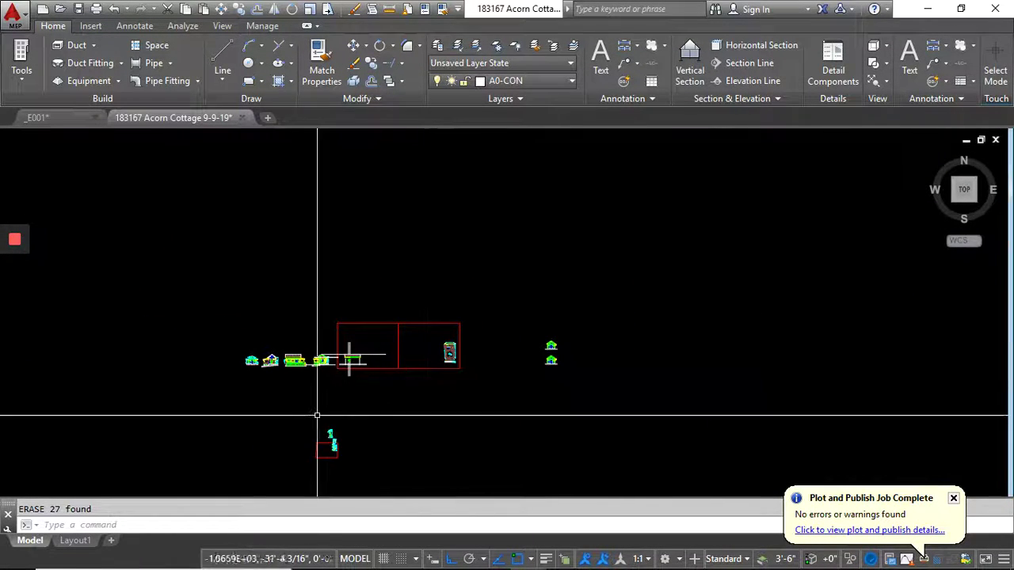
scroll(623, 351, "up", 4)
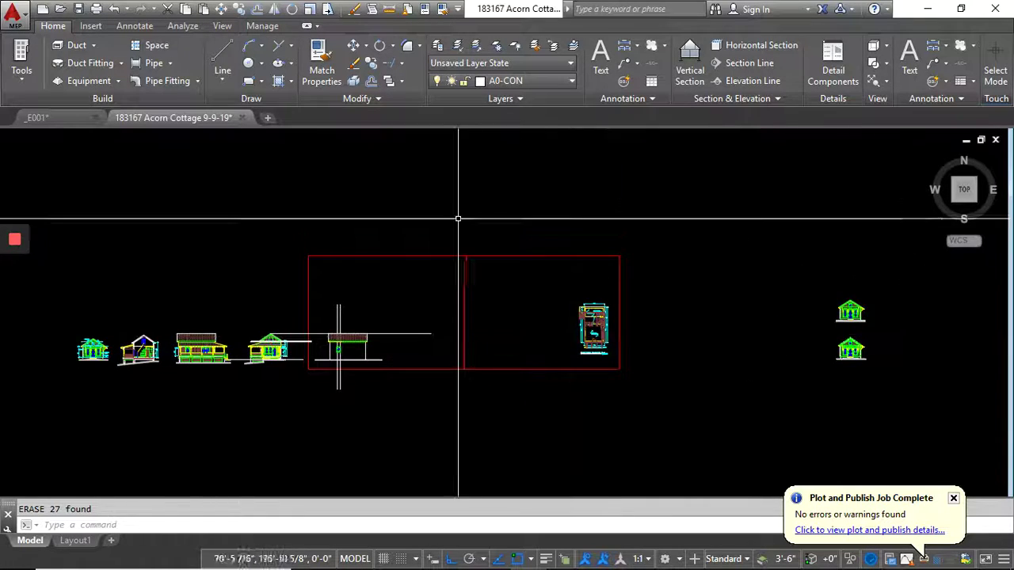
scroll(274, 348, "up", 8)
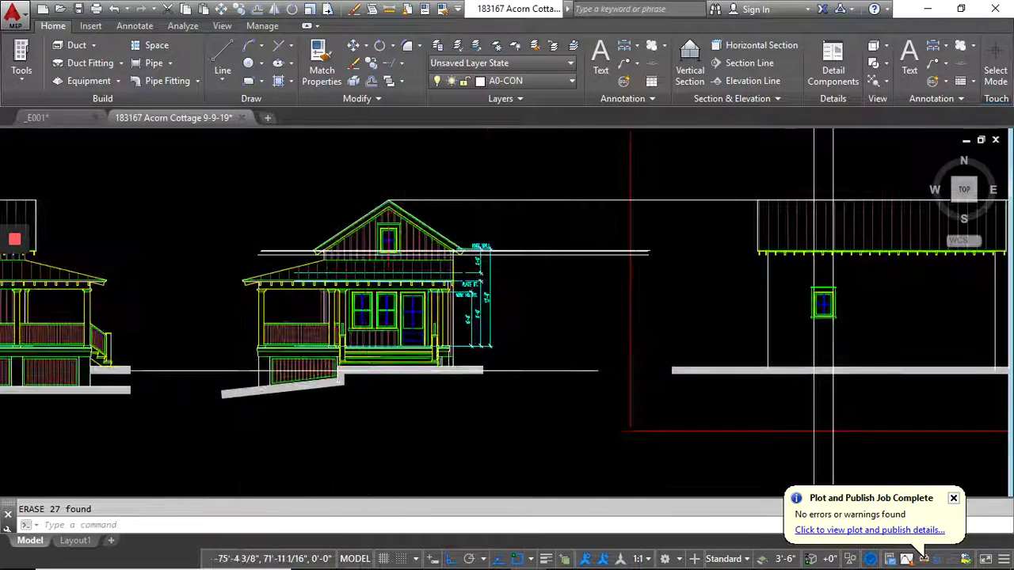
scroll(455, 374, "up", 4)
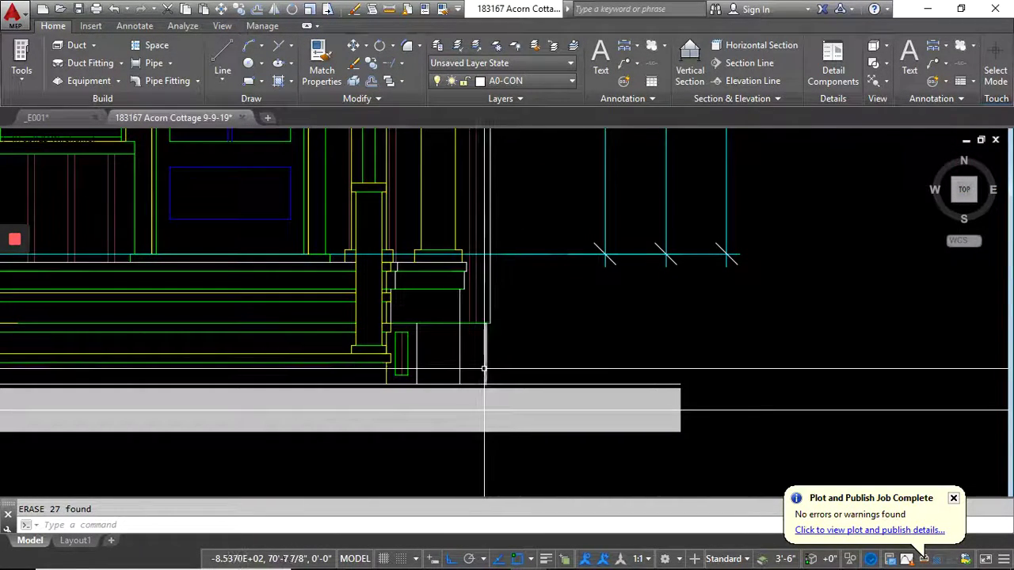
scroll(466, 362, "down", 5)
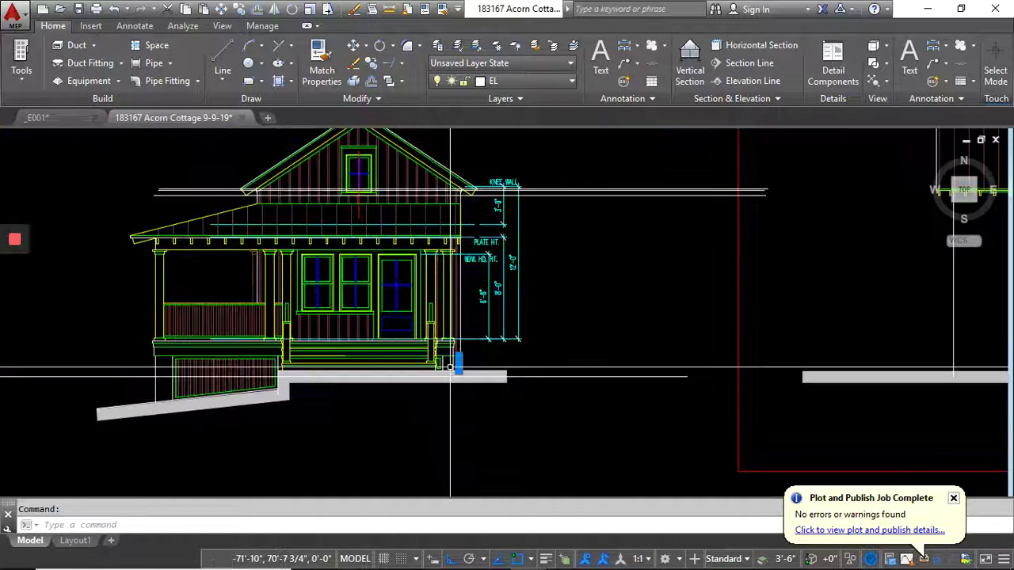
scroll(450, 366, "up", 6)
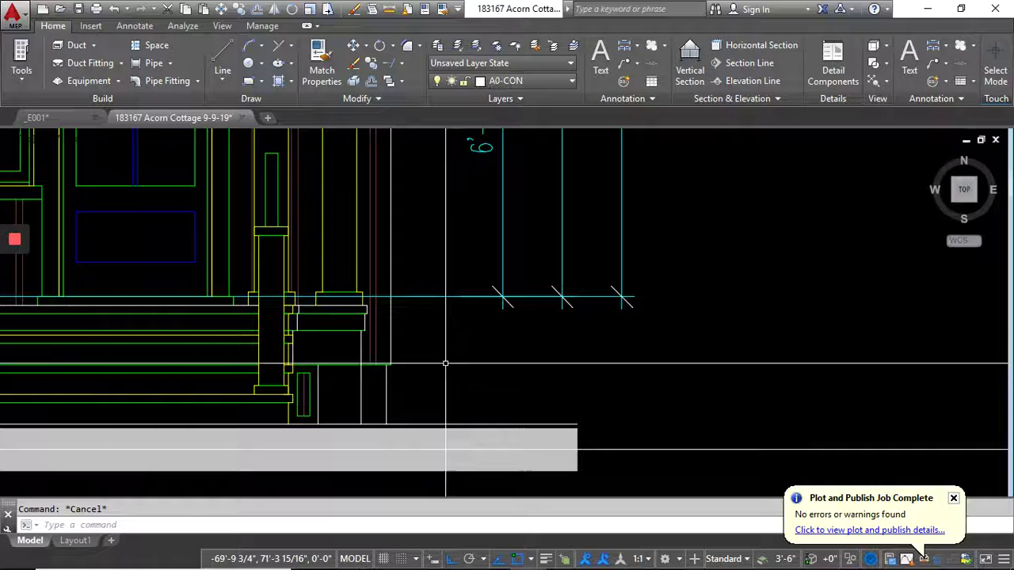
scroll(457, 317, "down", 2)
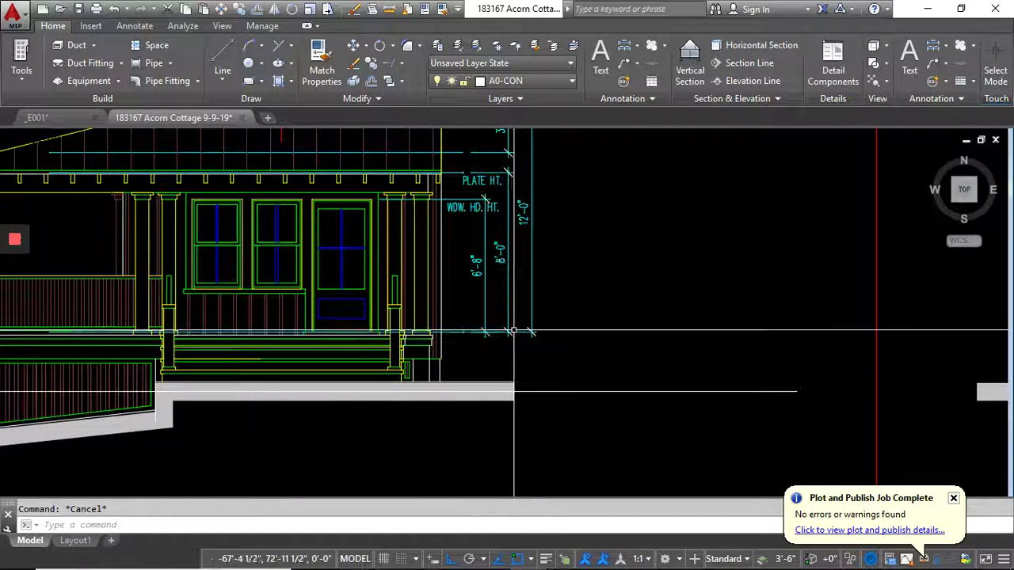
- Copy the front elevation's floor line horizontally across to the new elevation in the red frame, below its window
left_click(505, 334)
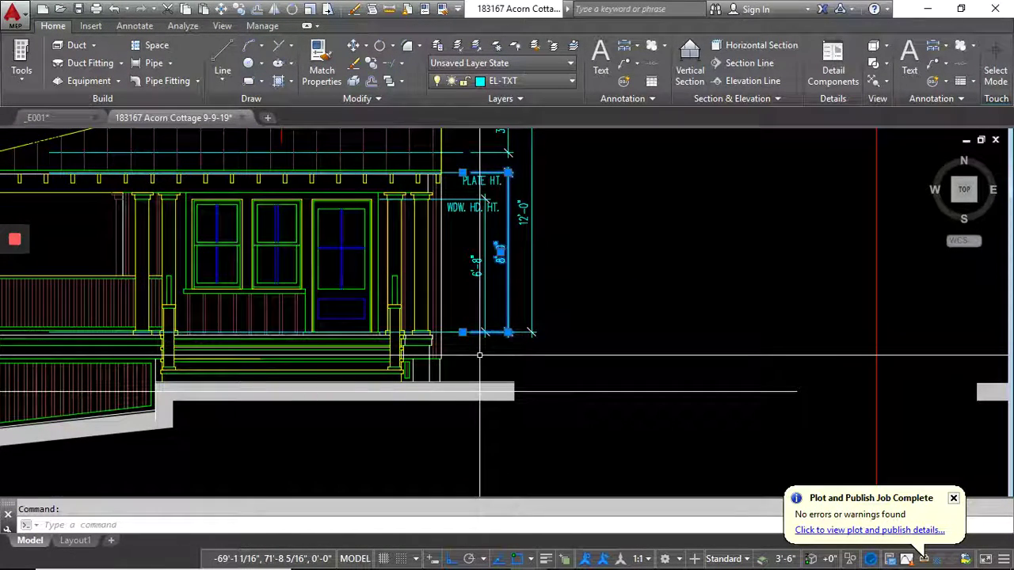
key("Escape")
middle_click_drag(330, 362, 536, 363)
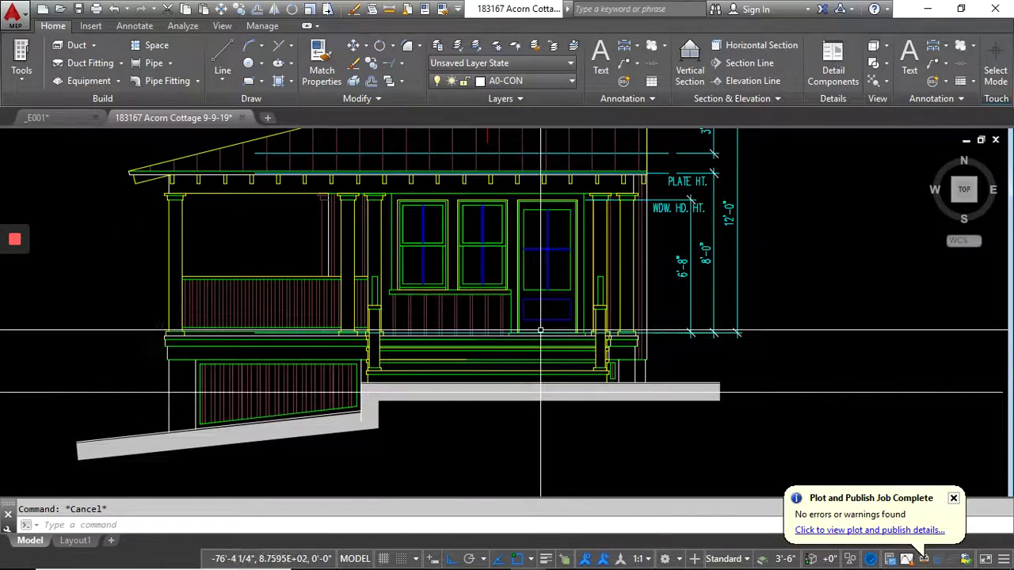
left_click(541, 332)
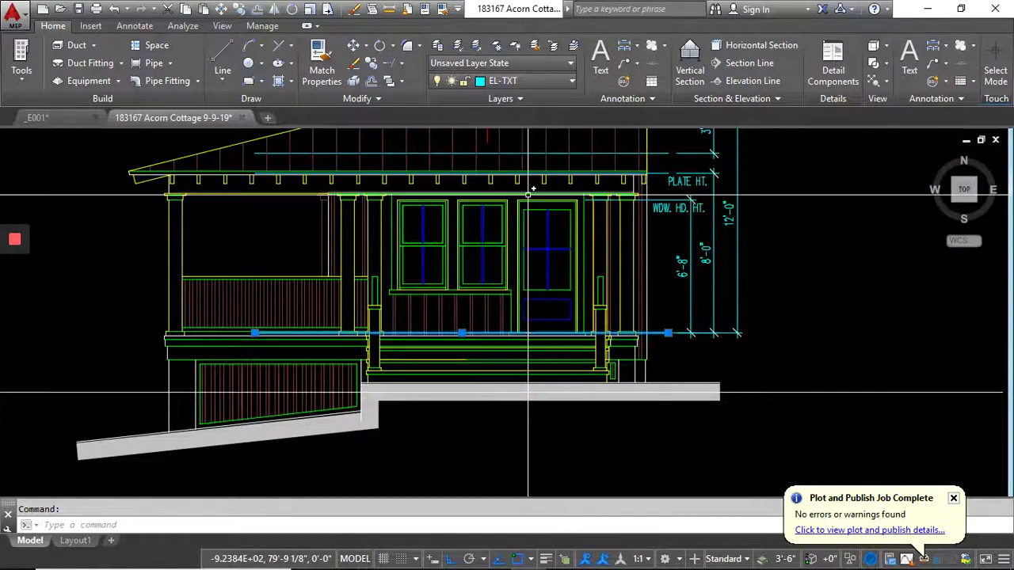
left_click(373, 64)
scroll(415, 360, "down", 1)
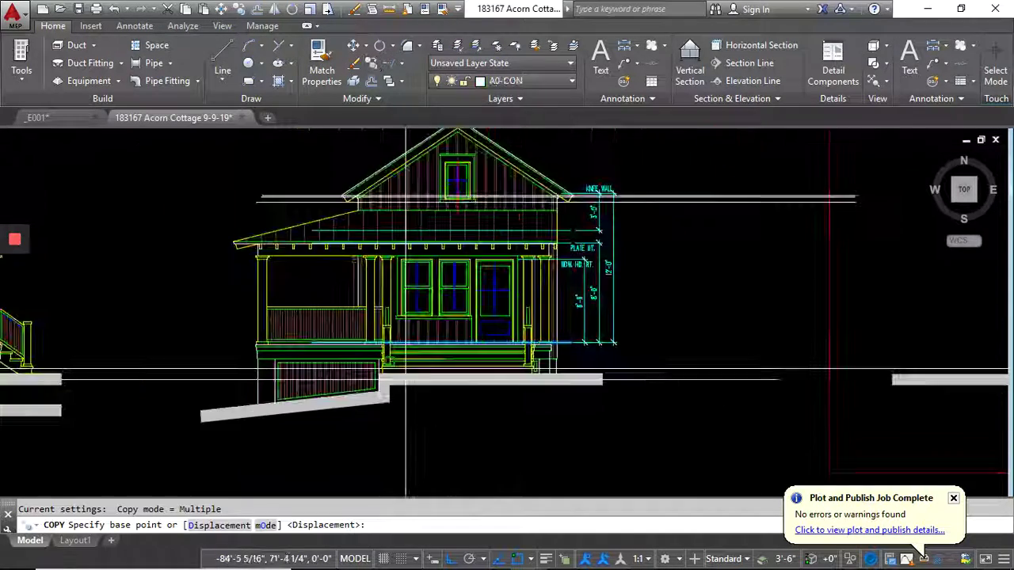
left_click(430, 428)
scroll(436, 446, "down", 2)
scroll(673, 443, "up", 3)
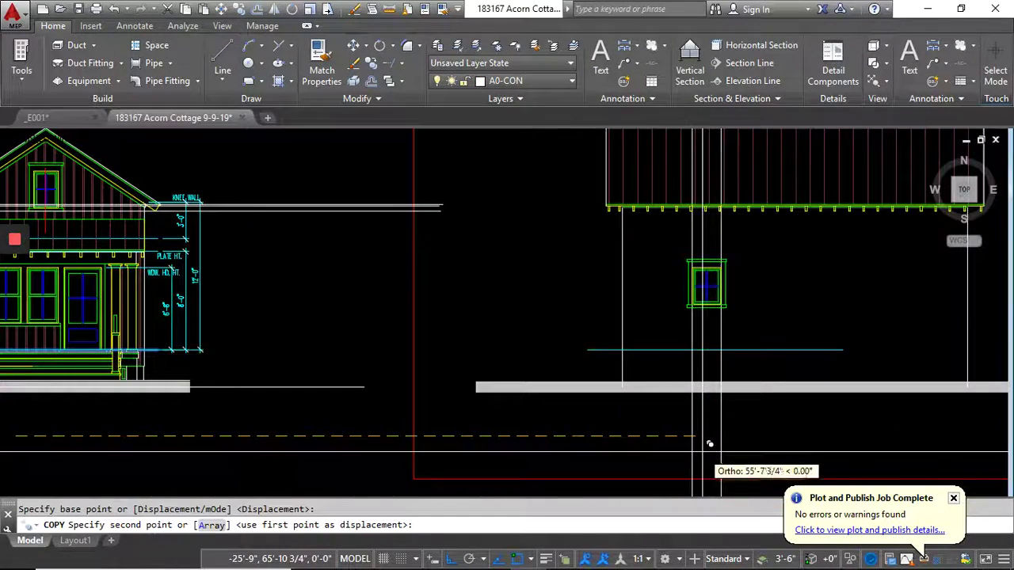
left_click(746, 437)
middle_click_drag(746, 437, 538, 419)
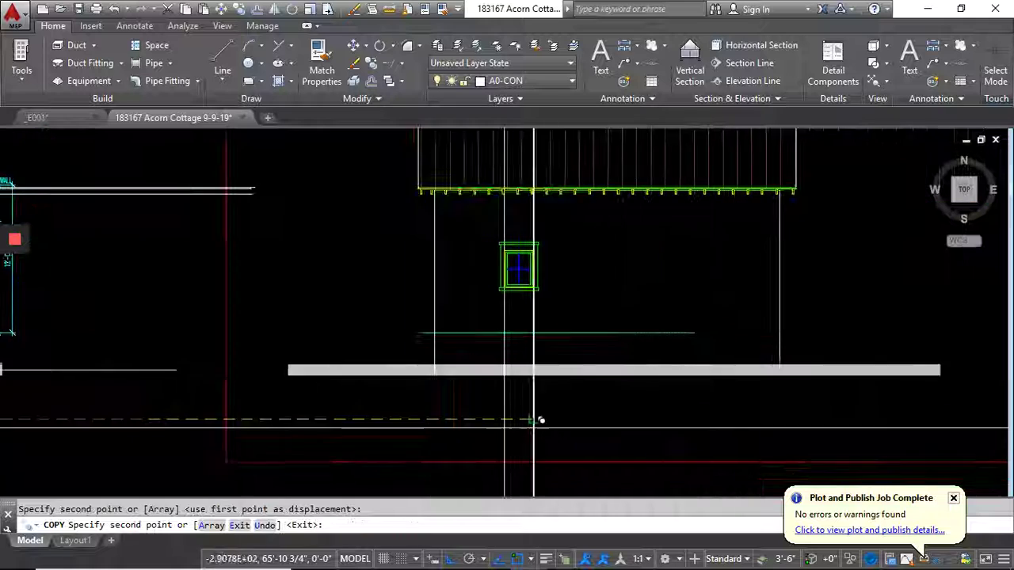
key("Return")
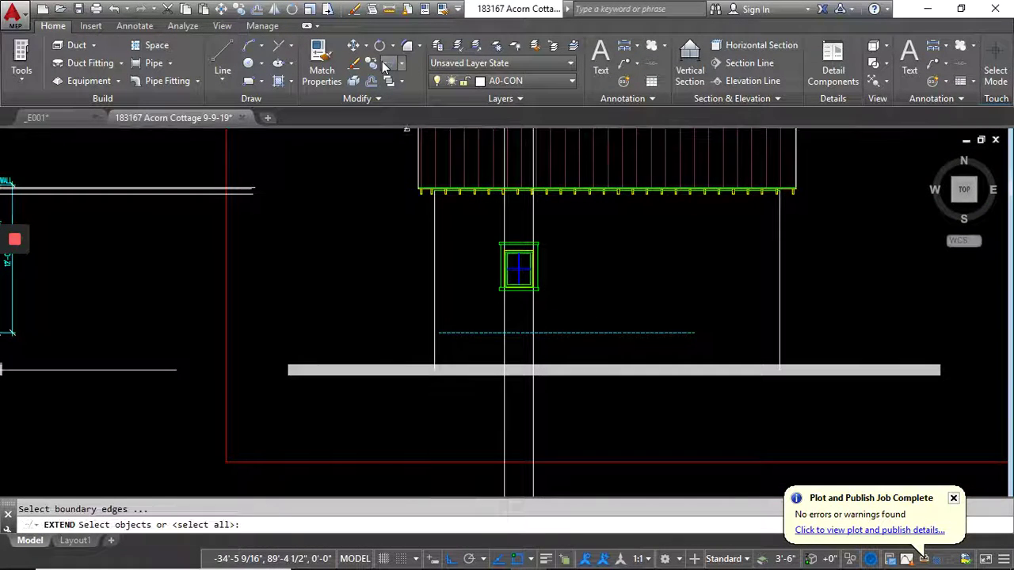
- Extend the copied floor line so it spans between the two side walls of the new elevation
left_click(450, 238)
left_click(429, 282)
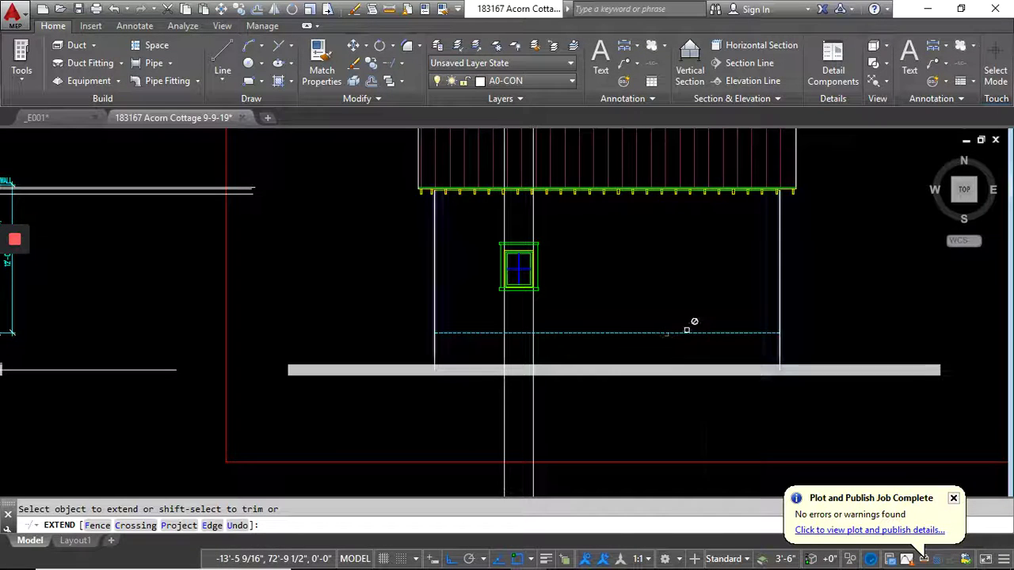
key("Return")
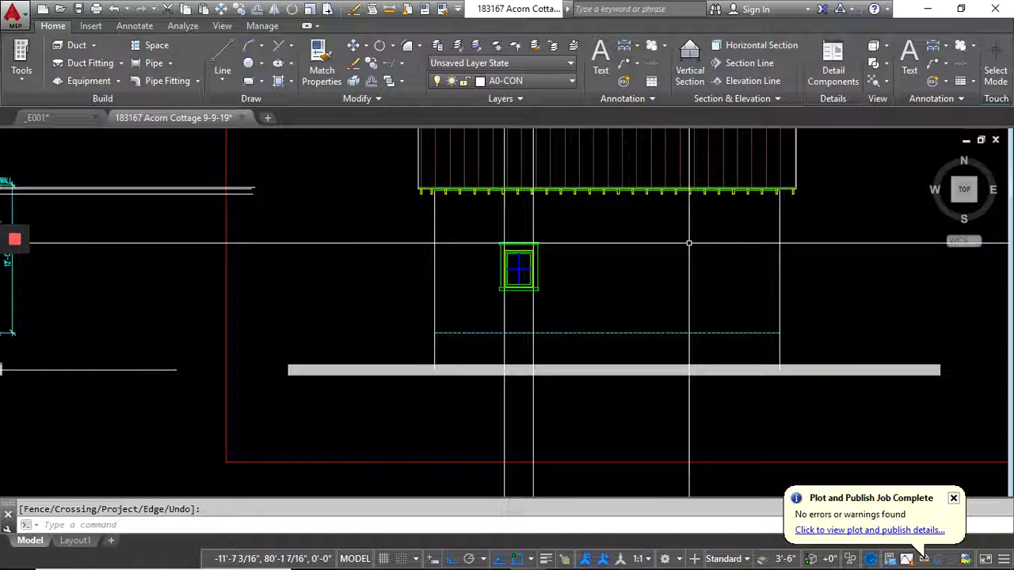
- Erase the vertical construction lines through the new elevation's window and the horizontal roof projection lines from the front elevation
scroll(672, 281, "down", 2)
left_click(593, 463)
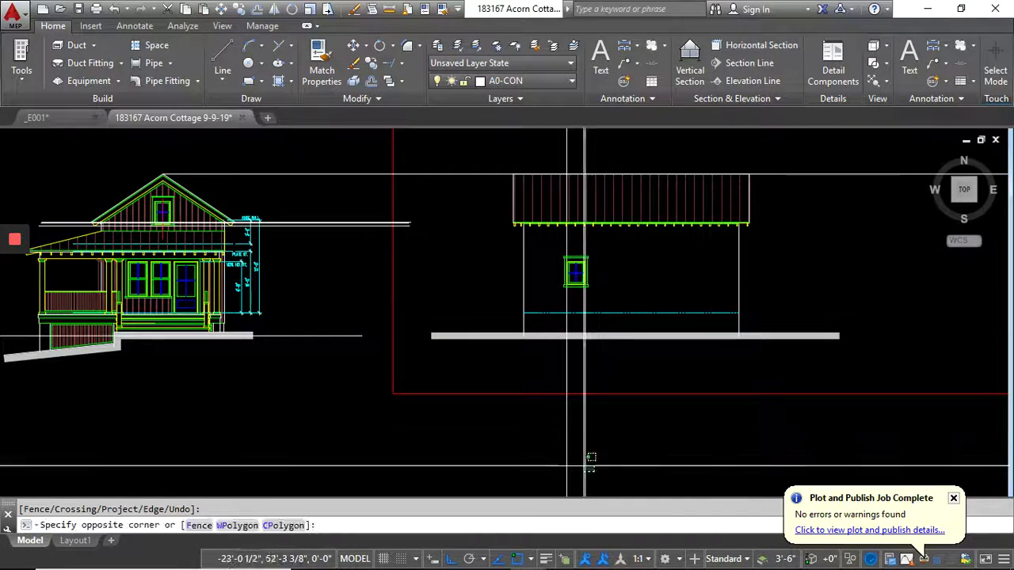
left_click(533, 432)
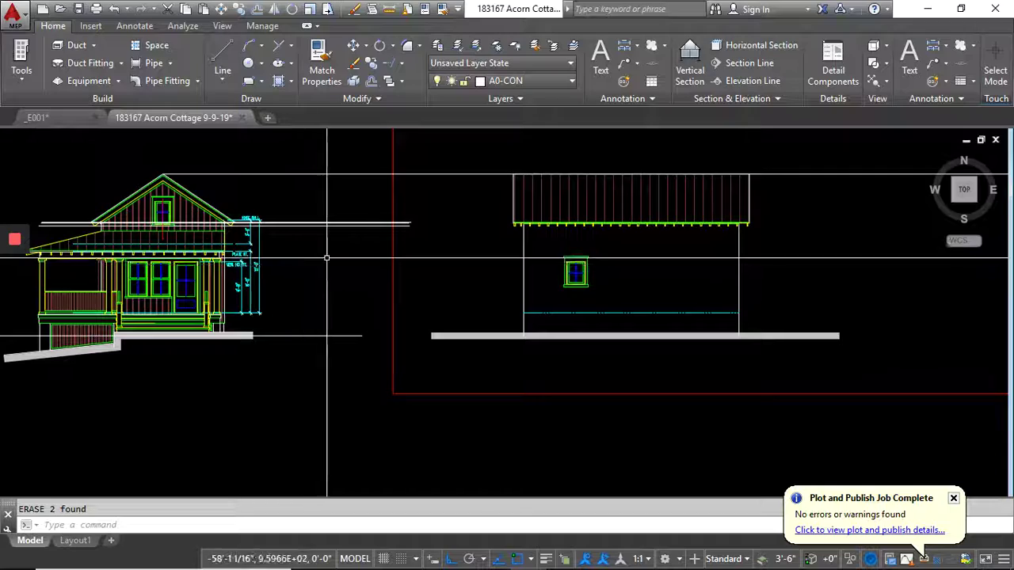
middle_click_drag(325, 259, 381, 277)
left_click(415, 277)
left_click(408, 190)
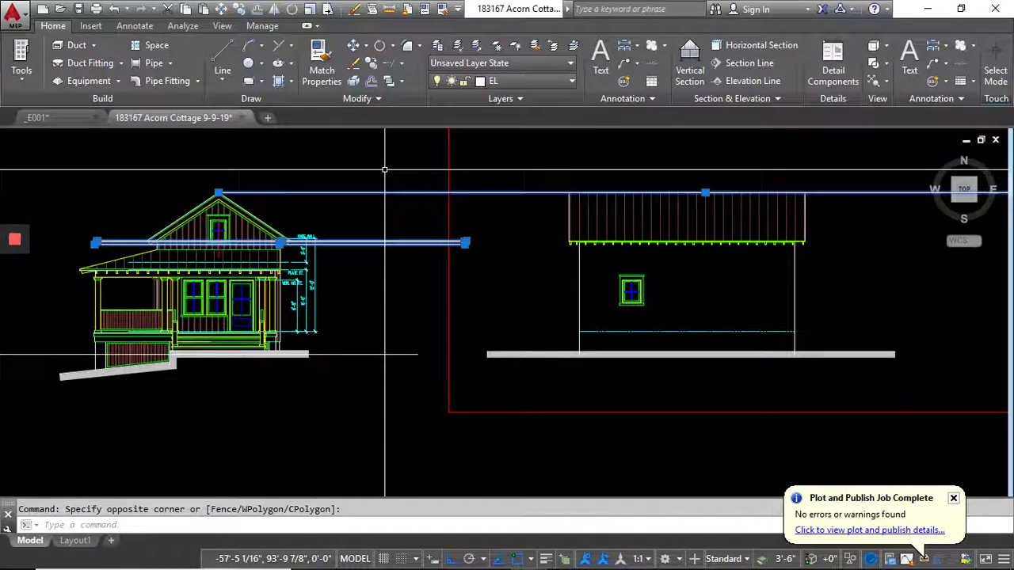
key("Delete")
- Examine the front and left elevations' walls, porch roofs and base alongside the new elevation
scroll(264, 296, "up", 4)
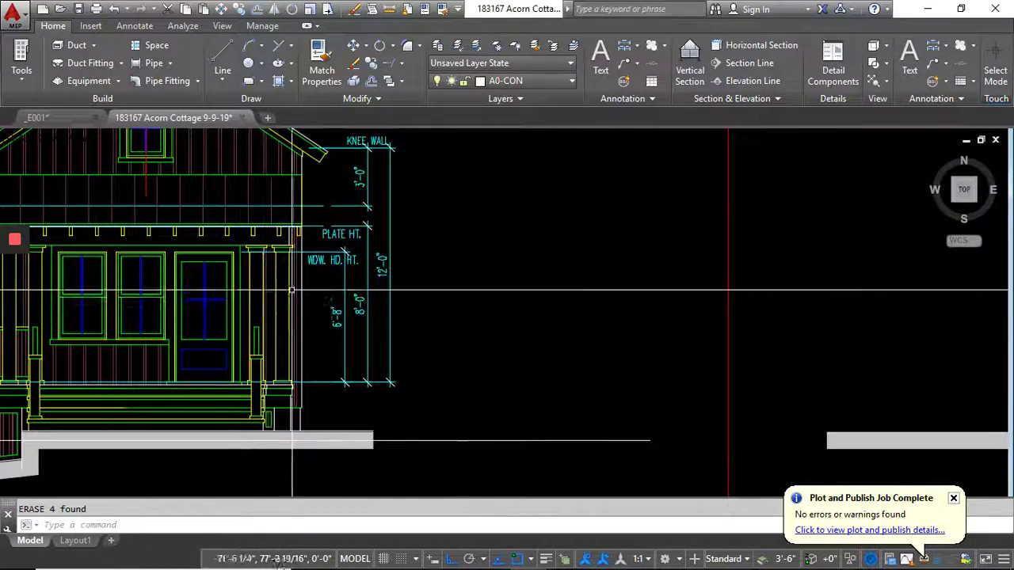
scroll(528, 274, "down", 2)
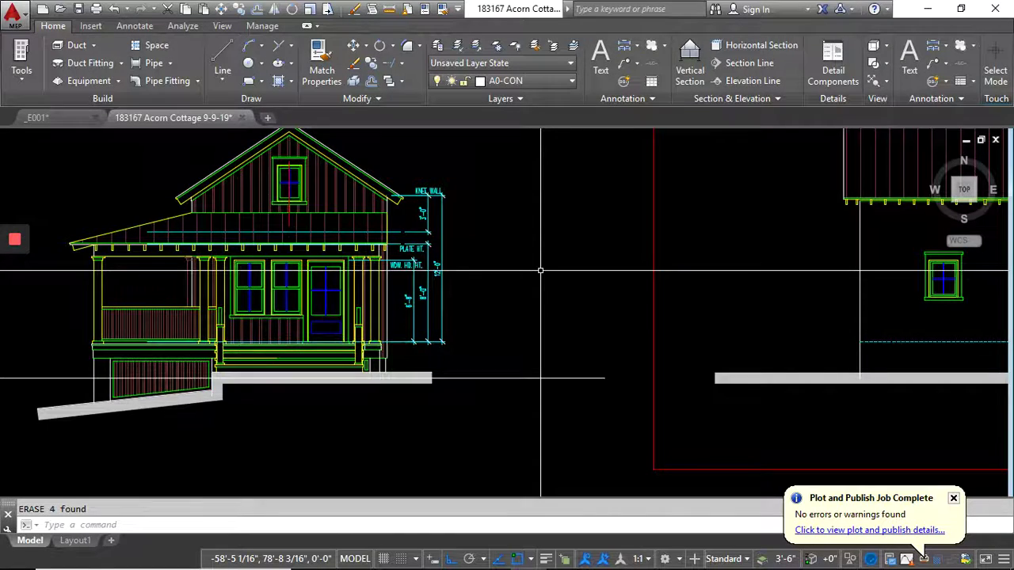
scroll(540, 270, "down", 3)
scroll(522, 307, "up", 2)
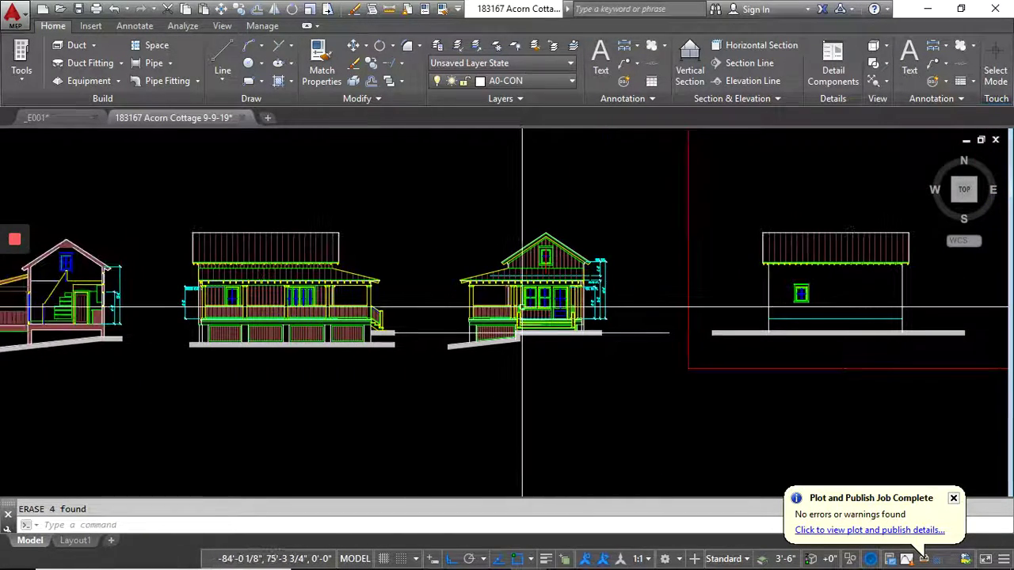
scroll(327, 269, "up", 4)
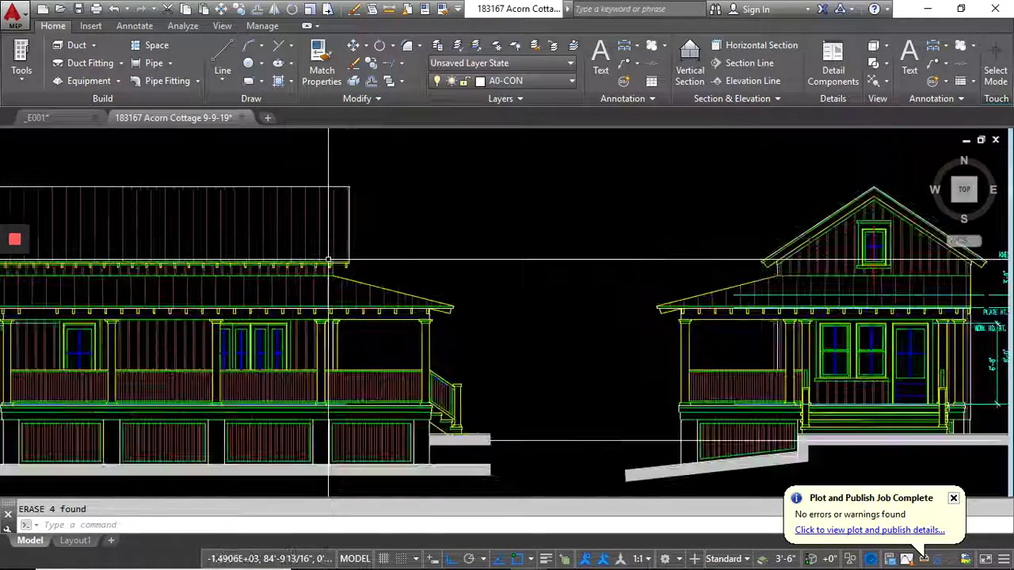
scroll(500, 314, "down", 2)
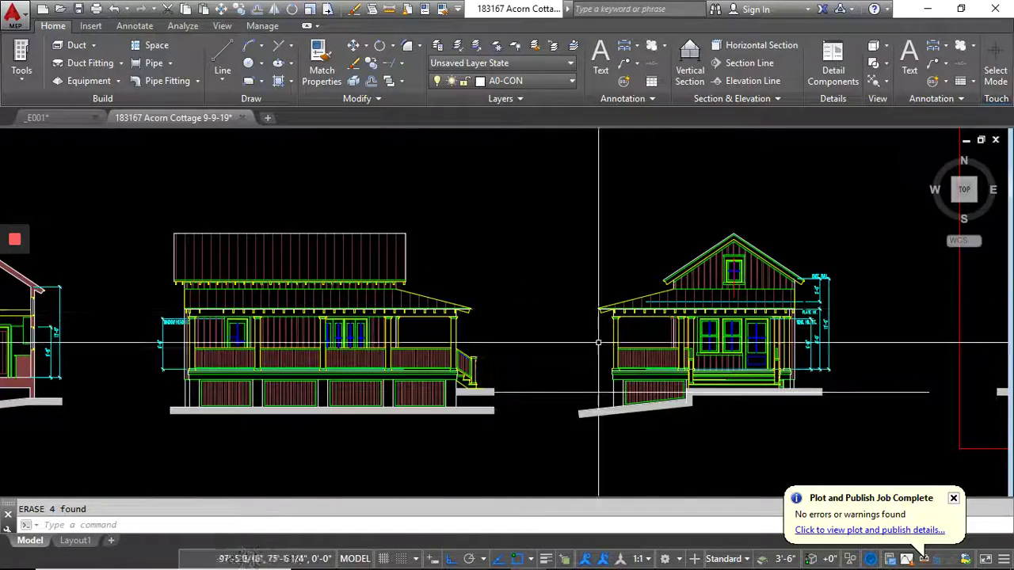
middle_click_drag(653, 349, 441, 342)
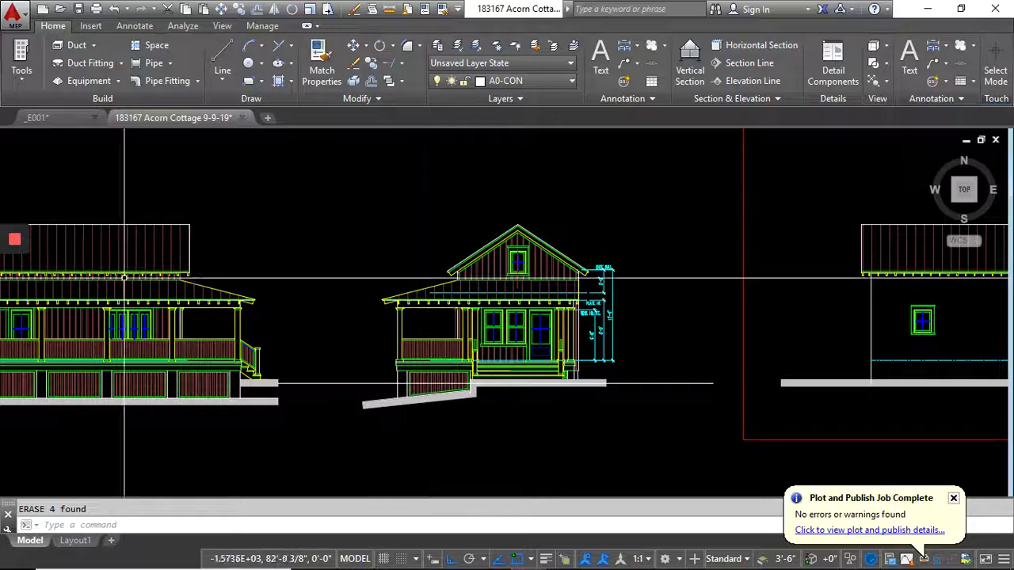
middle_click_drag(136, 286, 275, 293)
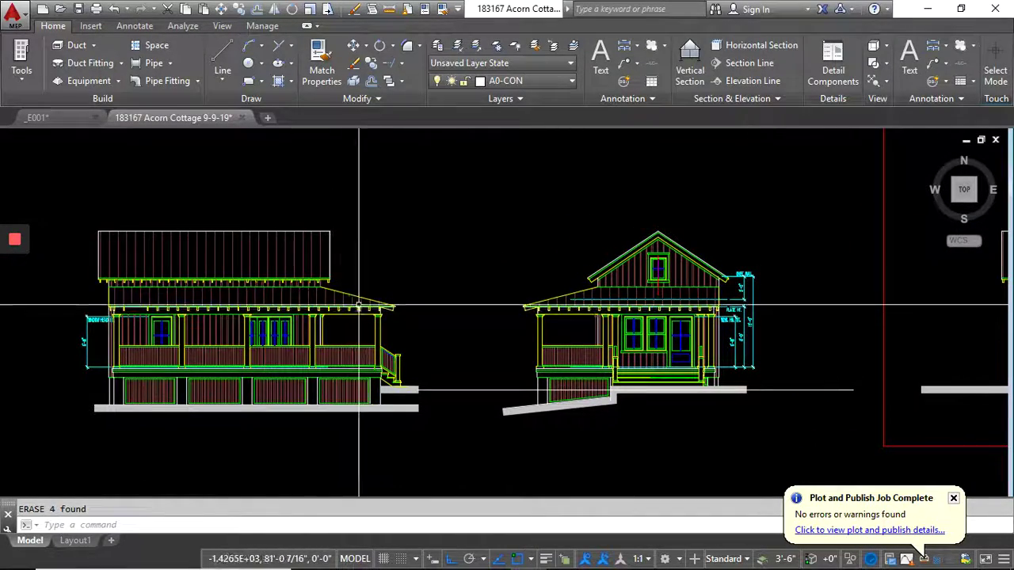
scroll(350, 296, "down", 3)
middle_click_drag(351, 296, 344, 425)
scroll(340, 344, "down", 3)
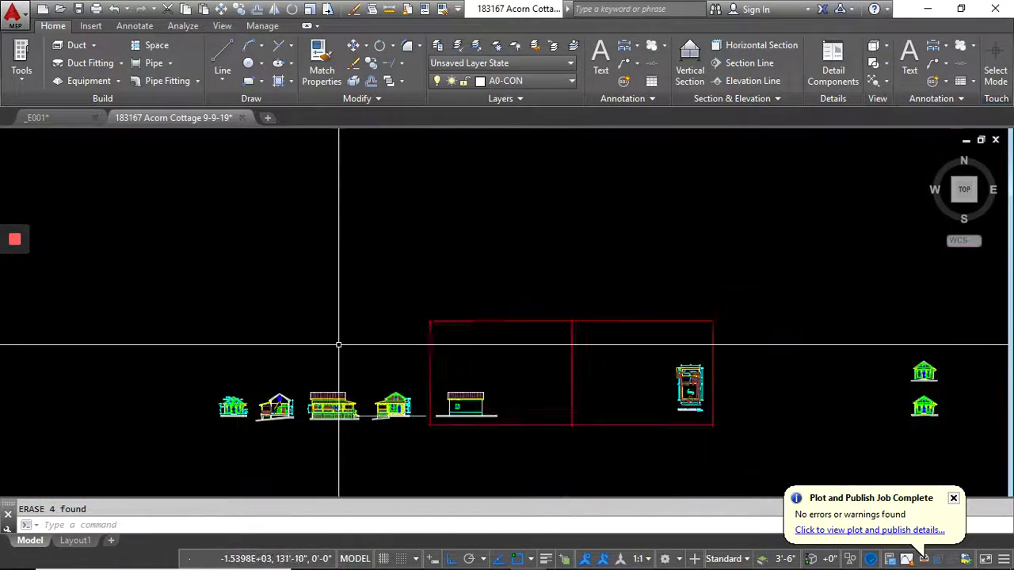
- Restore the ALL layer state to display the floor plans together with the elevations
left_click(571, 82)
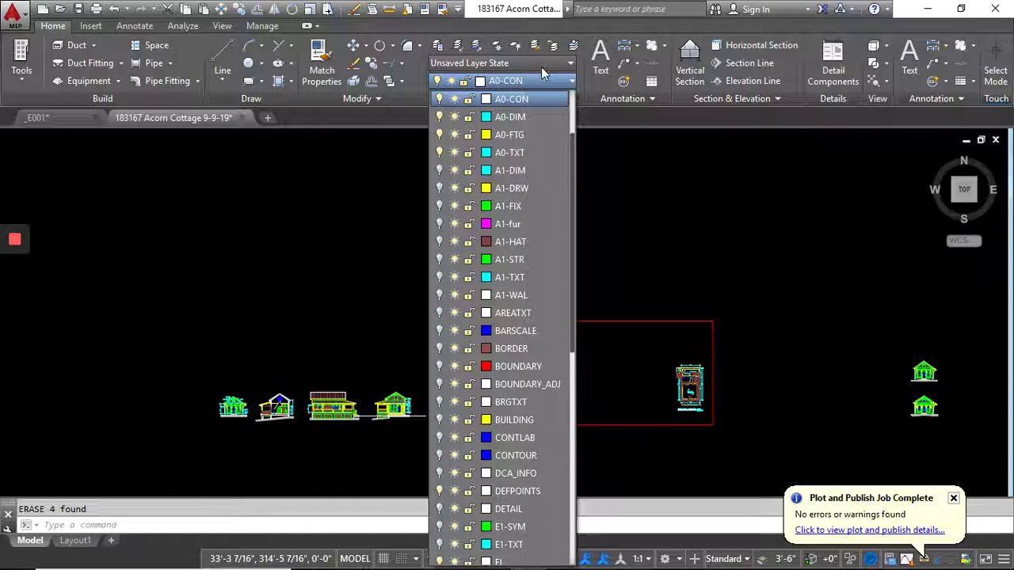
left_click(541, 67)
left_click(541, 66)
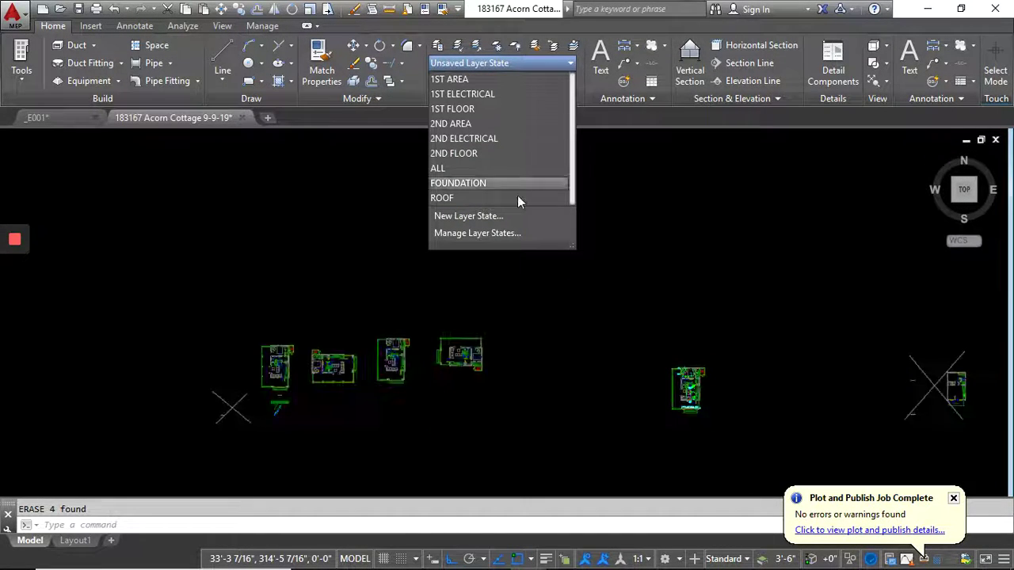
left_click(513, 175)
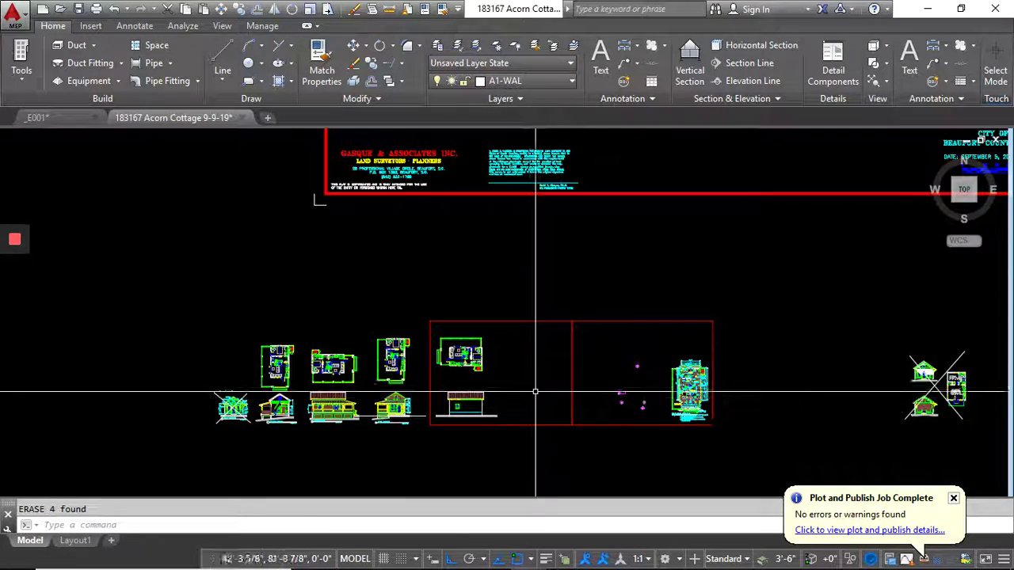
- Compare the floor plans with the elevations and examine the left elevation's porch roof and its sloped end
scroll(366, 412, "up", 5)
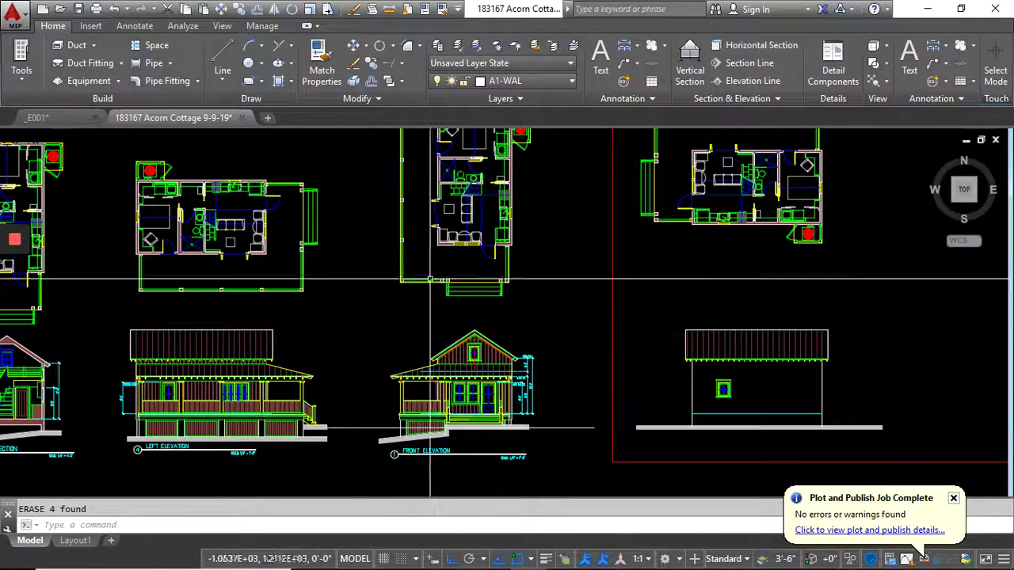
middle_click_drag(200, 269, 265, 270)
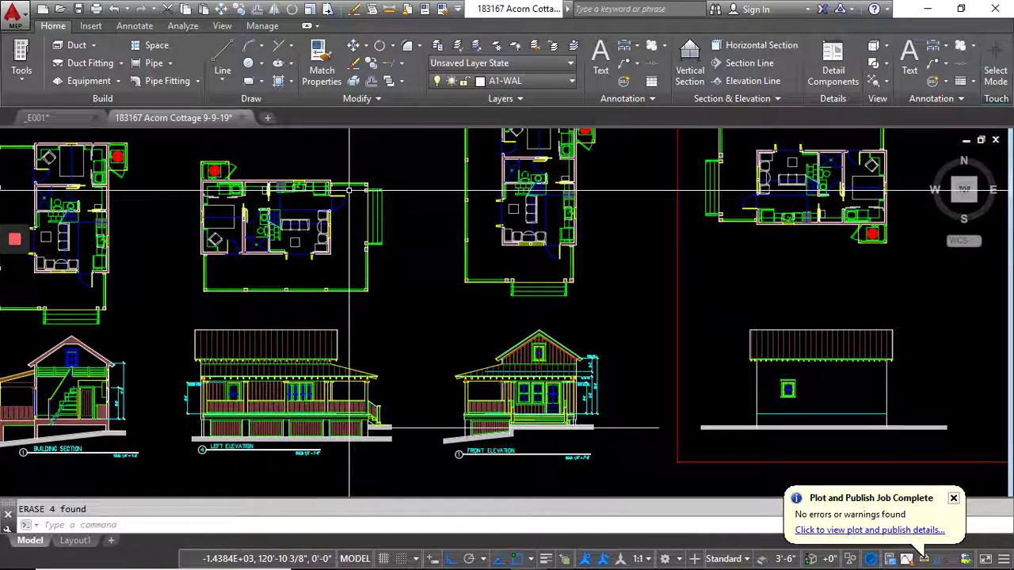
scroll(584, 368, "up", 2)
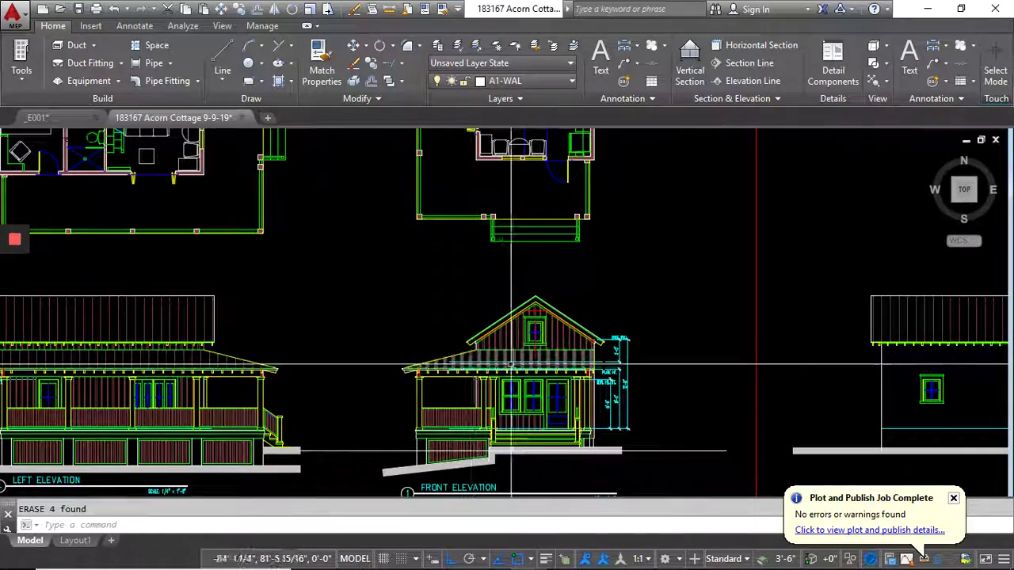
scroll(583, 368, "down", 3)
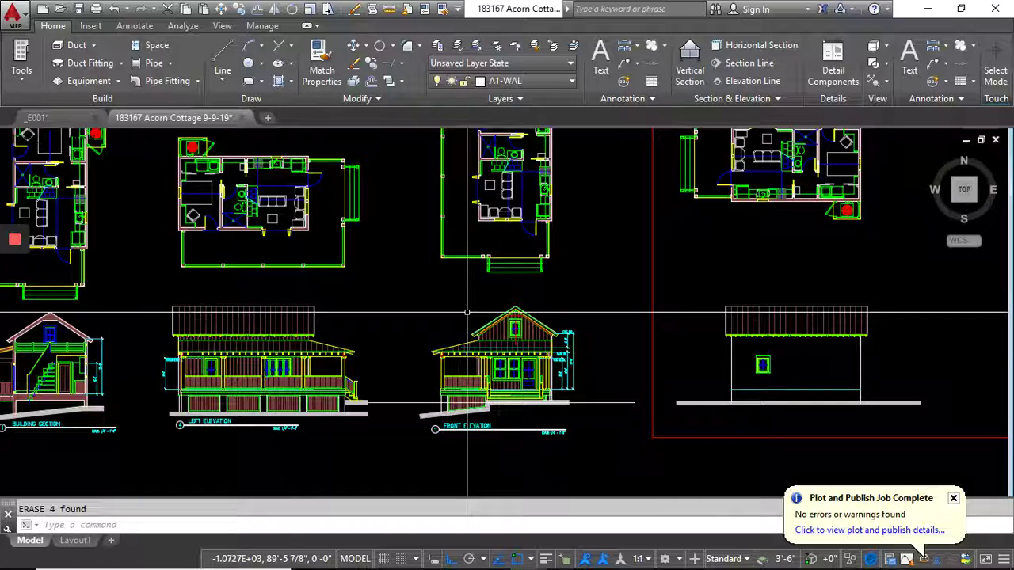
scroll(262, 364, "up", 4)
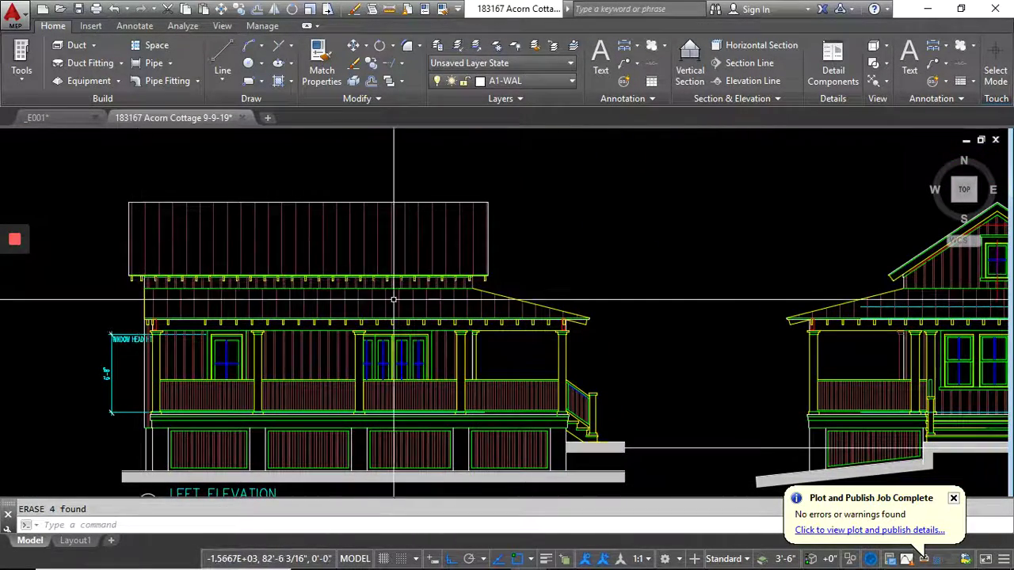
scroll(456, 294, "up", 4)
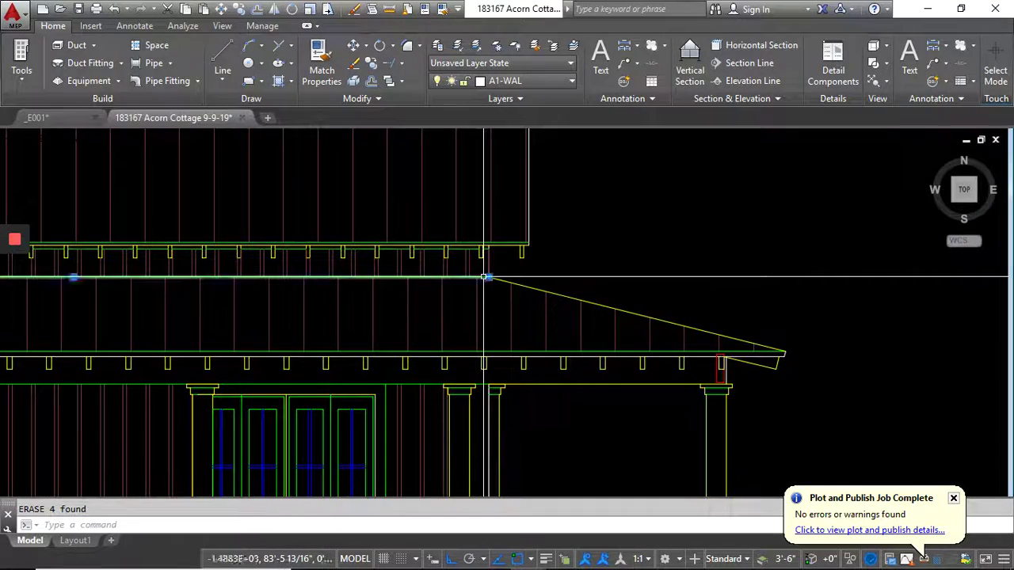
scroll(444, 362, "down", 4)
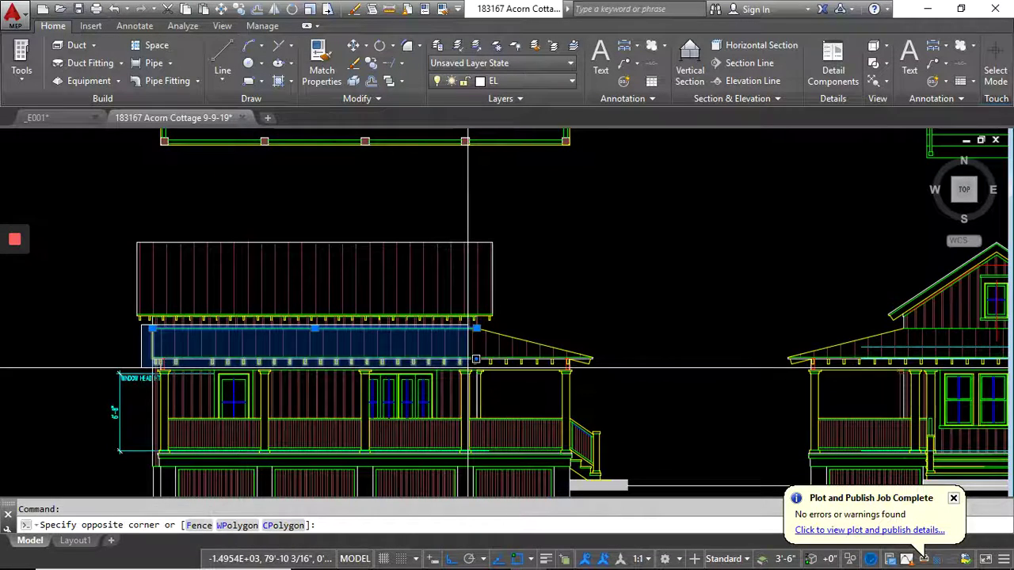
scroll(572, 364, "up", 4)
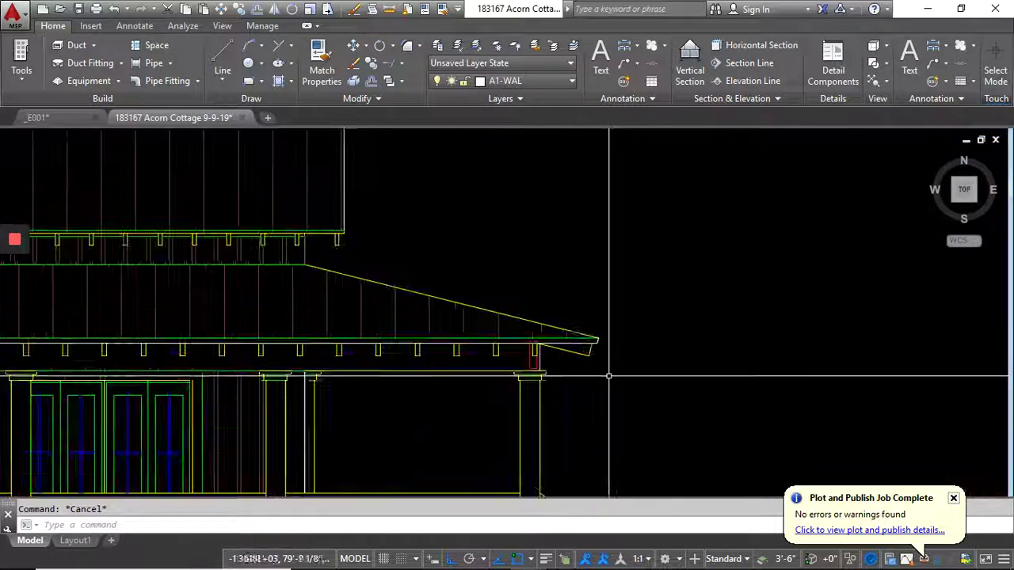
- Select the left elevation's sloped porch roof end, its eave lines and the rafter tails beneath the slope
left_click(610, 365)
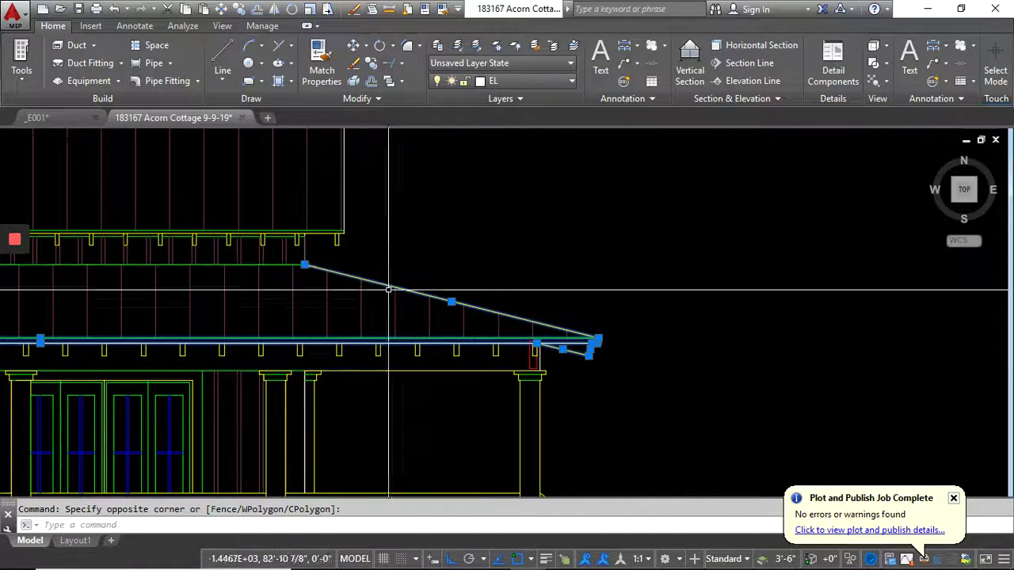
left_click(314, 327)
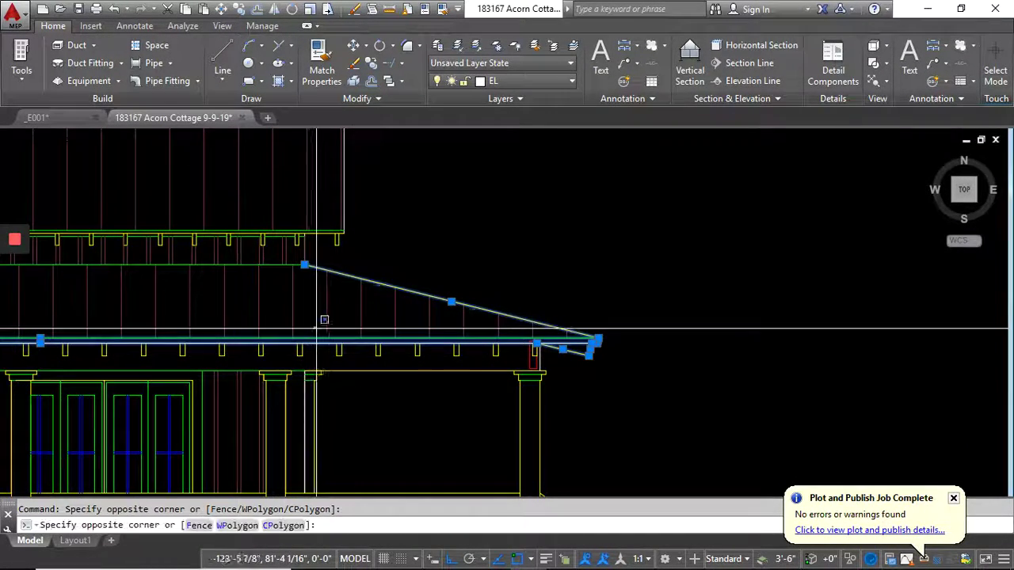
left_click(582, 350)
middle_click_drag(562, 404, 548, 354)
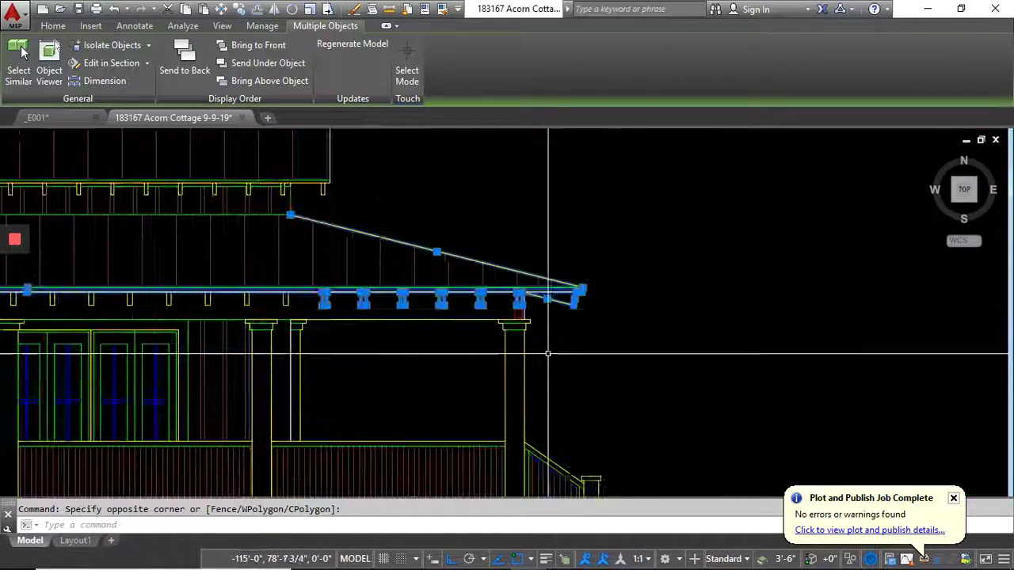
- Check the porch corner and steps on the floor plan, and add the left elevation's end porch post and beam to the selection
scroll(543, 342, "down", 5)
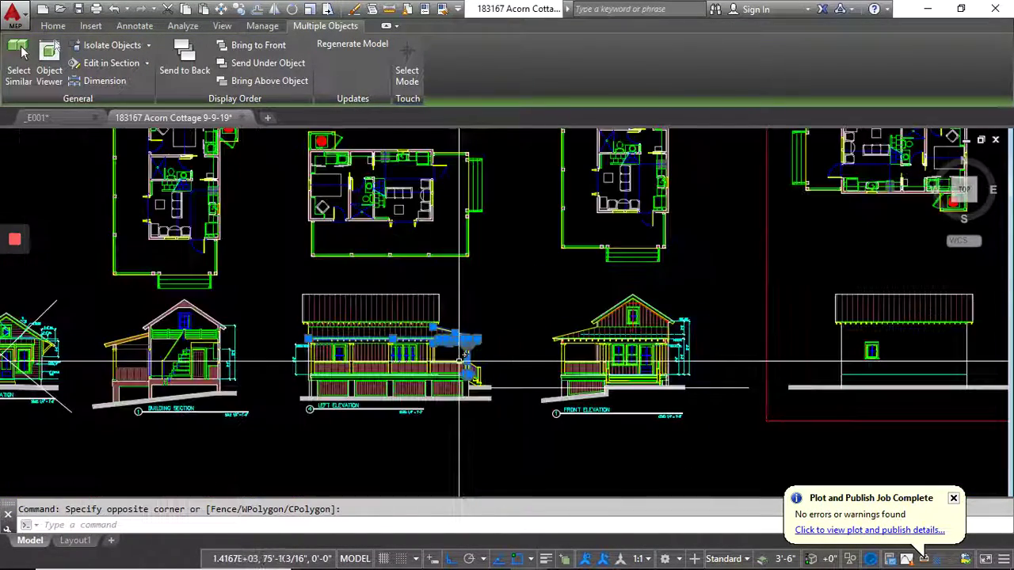
scroll(567, 245, "up", 8)
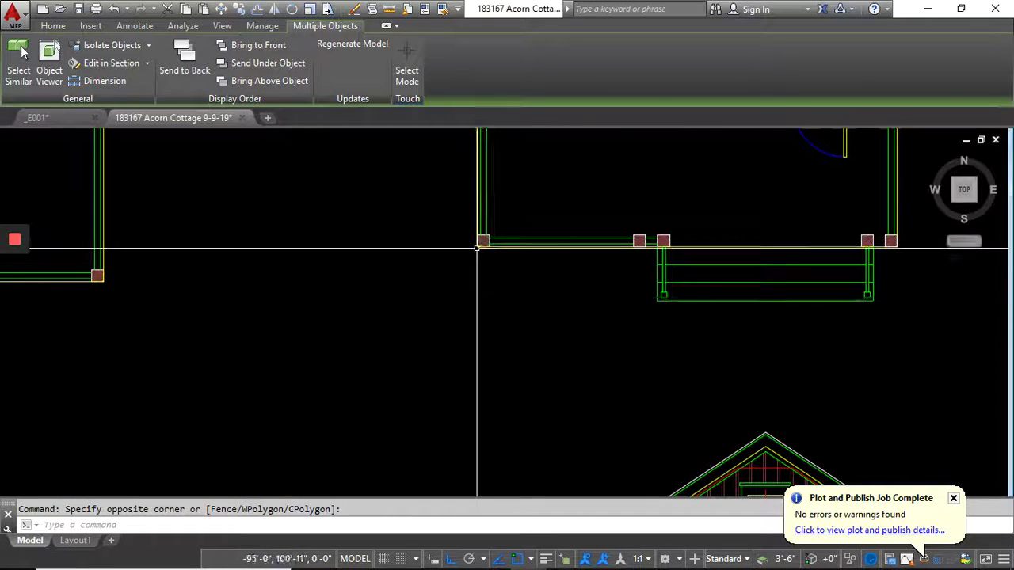
left_click(467, 222)
left_click(444, 233)
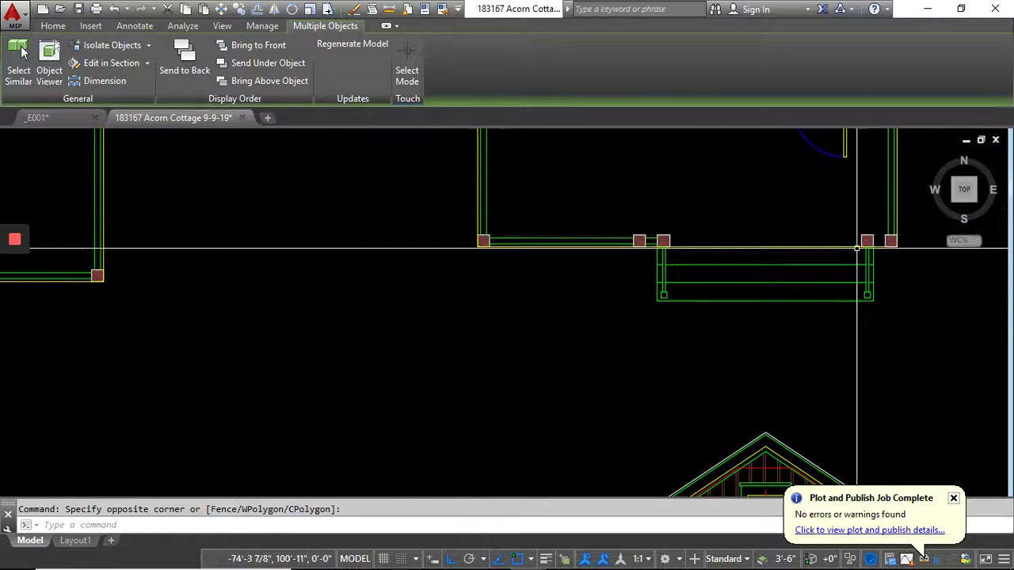
left_click(877, 221)
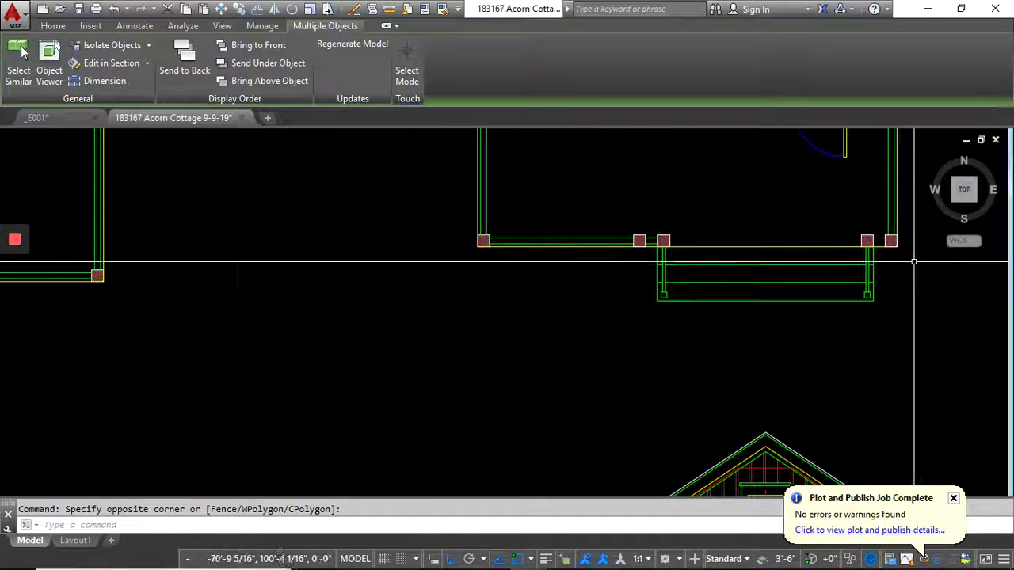
middle_click_drag(911, 260, 805, 281)
scroll(797, 272, "down", 5)
scroll(617, 411, "up", 6)
scroll(617, 411, "up", 2)
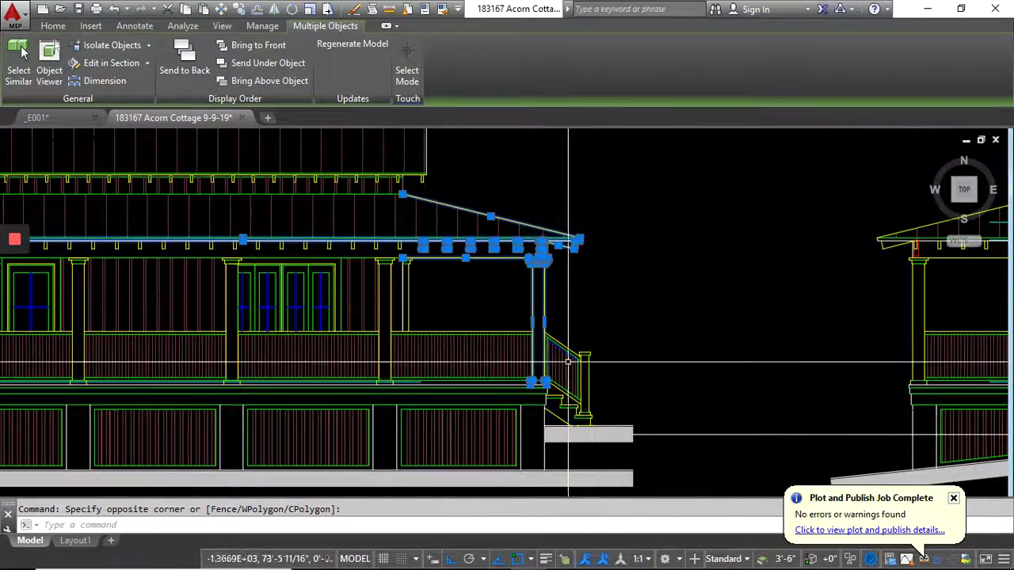
- Add the porch deck's edge lines and the end post's base to the selection
scroll(575, 389, "down", 2)
scroll(533, 400, "up", 5)
scroll(534, 400, "up", 2)
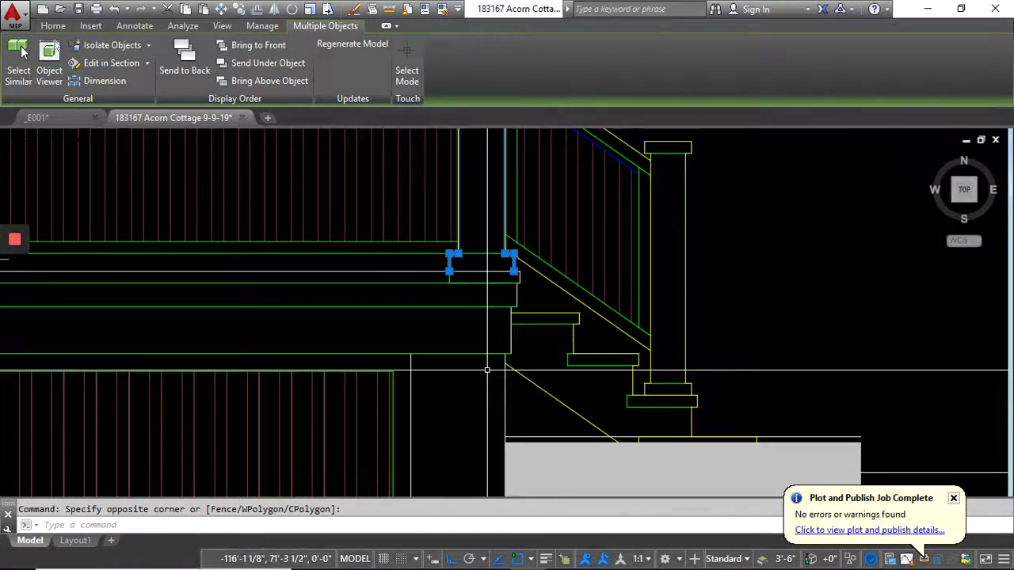
left_click(486, 367)
left_click(545, 273)
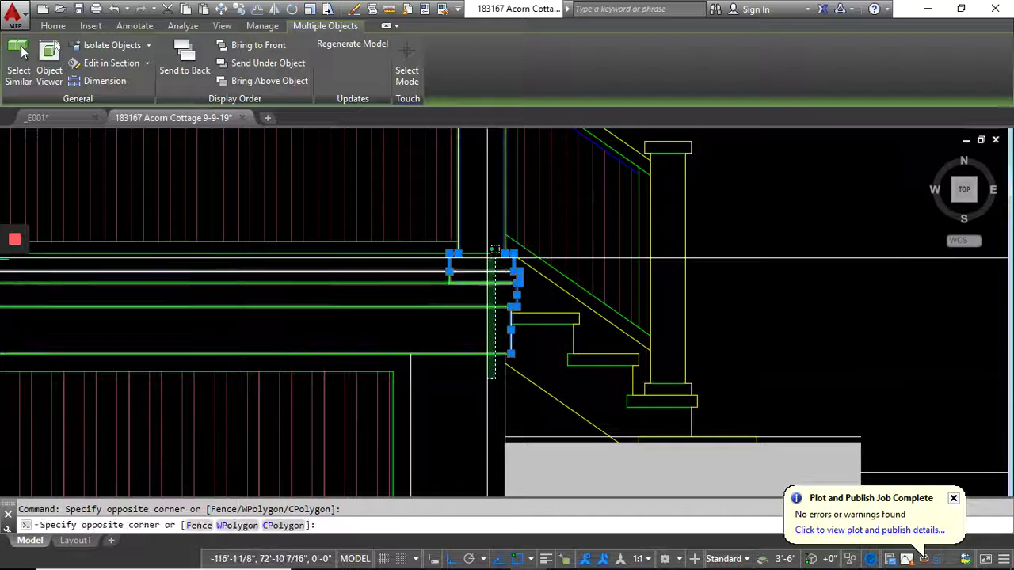
left_click(457, 254)
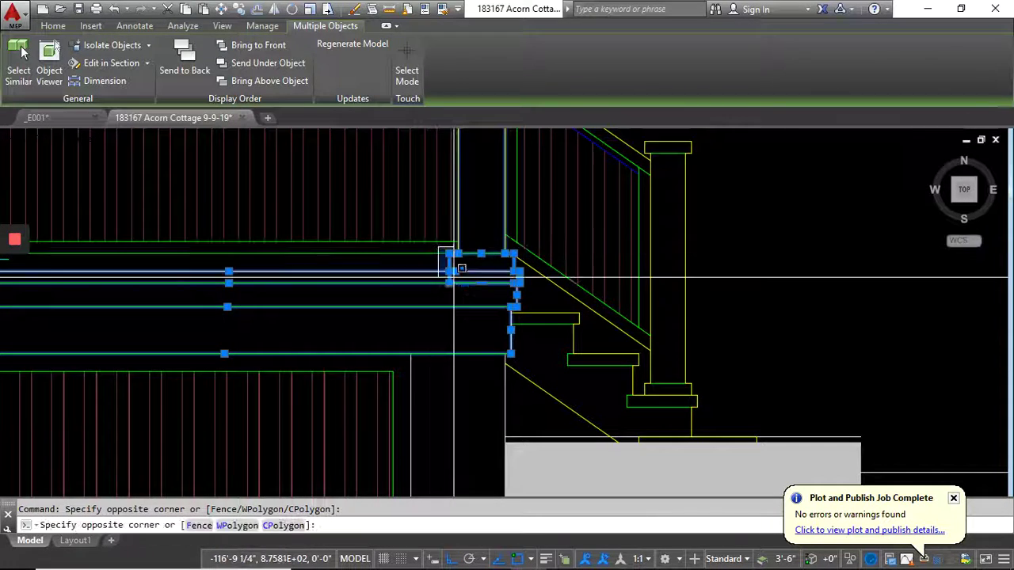
- Add the porch stairs with their sloped railing and newel post to the selection
scroll(512, 339, "down", 3)
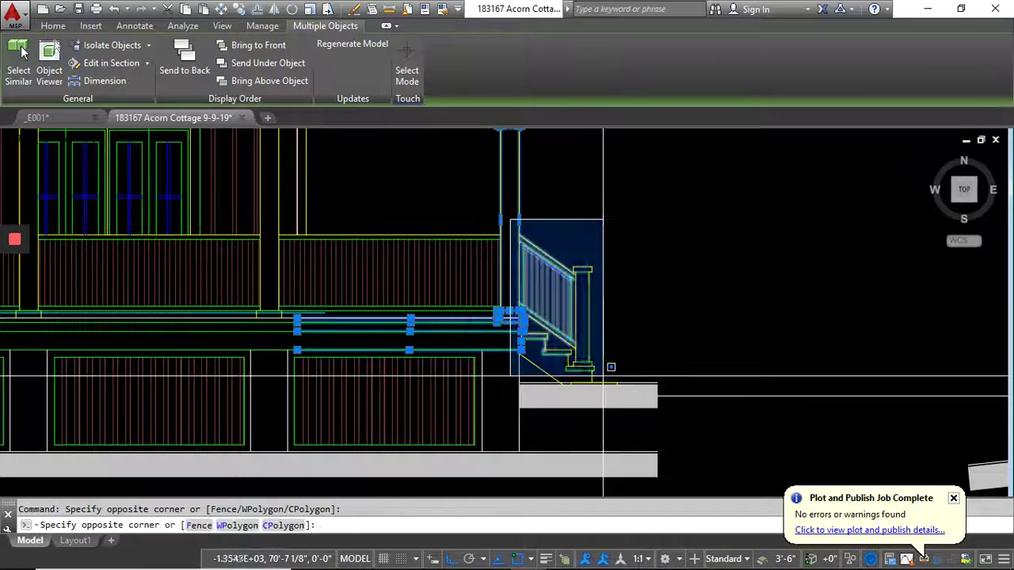
left_click(637, 380)
scroll(477, 322, "down", 2)
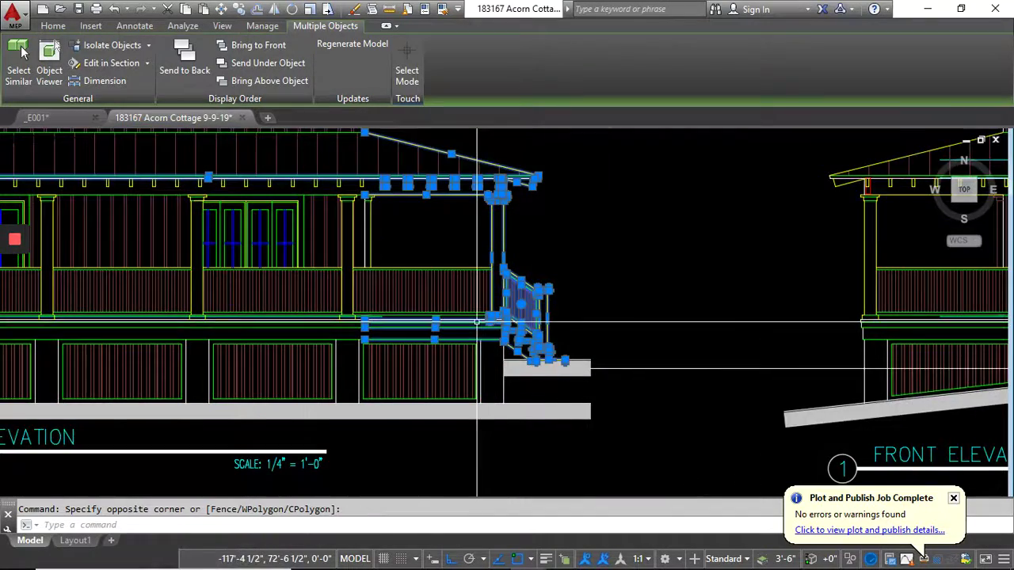
- Compare the left elevation's porch beam and posts with the post at the house corner beside the front door on the floor plan
scroll(477, 322, "down", 2)
scroll(467, 277, "up", 6)
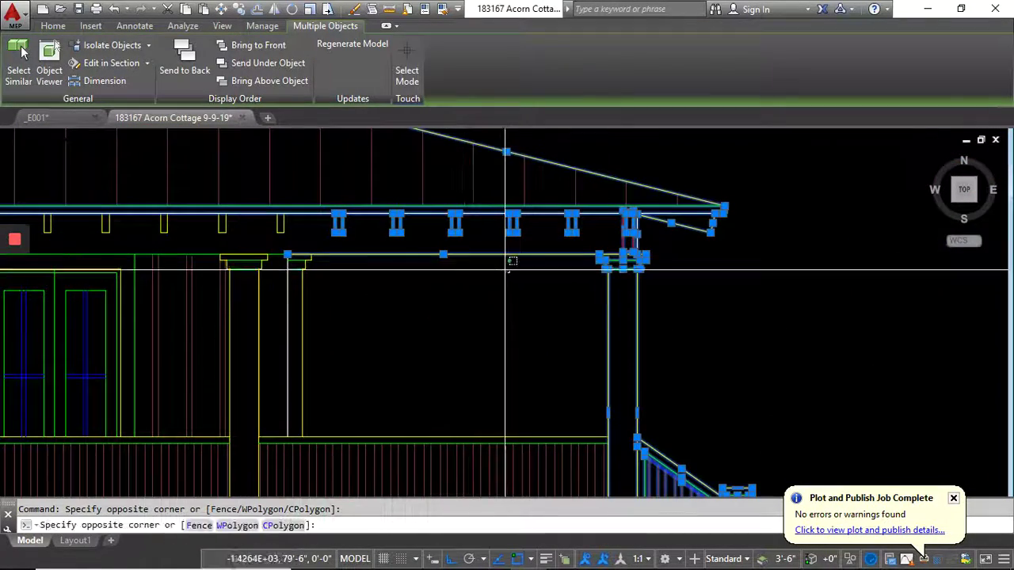
left_click(488, 246)
scroll(388, 323, "down", 8)
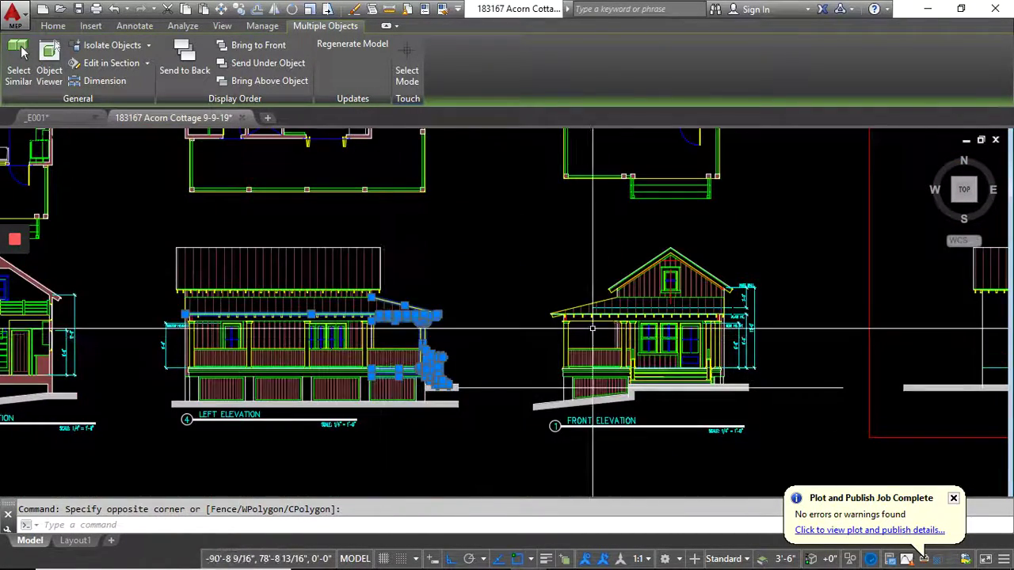
scroll(651, 338, "down", 2)
scroll(598, 270, "up", 6)
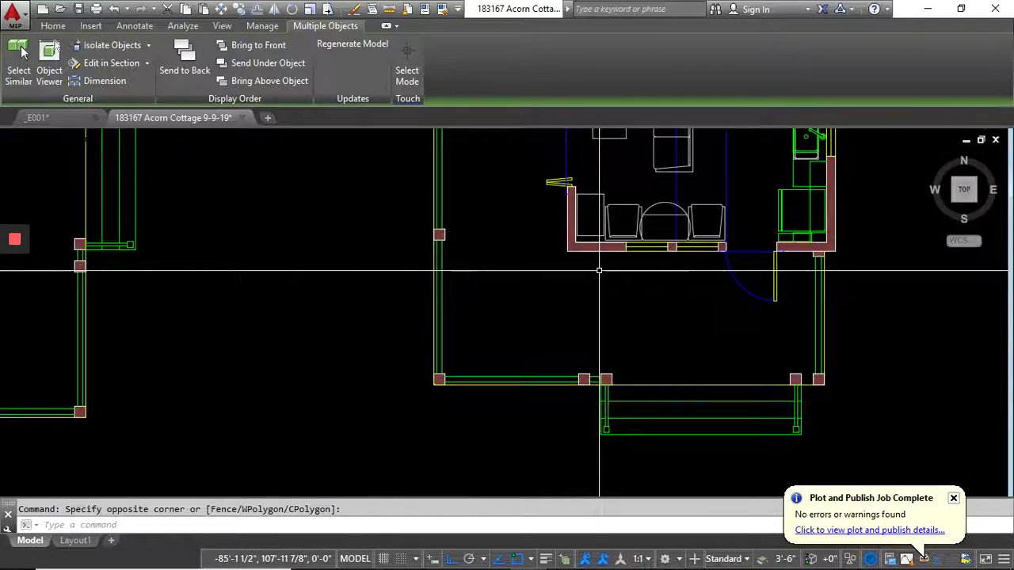
scroll(758, 264, "up", 7)
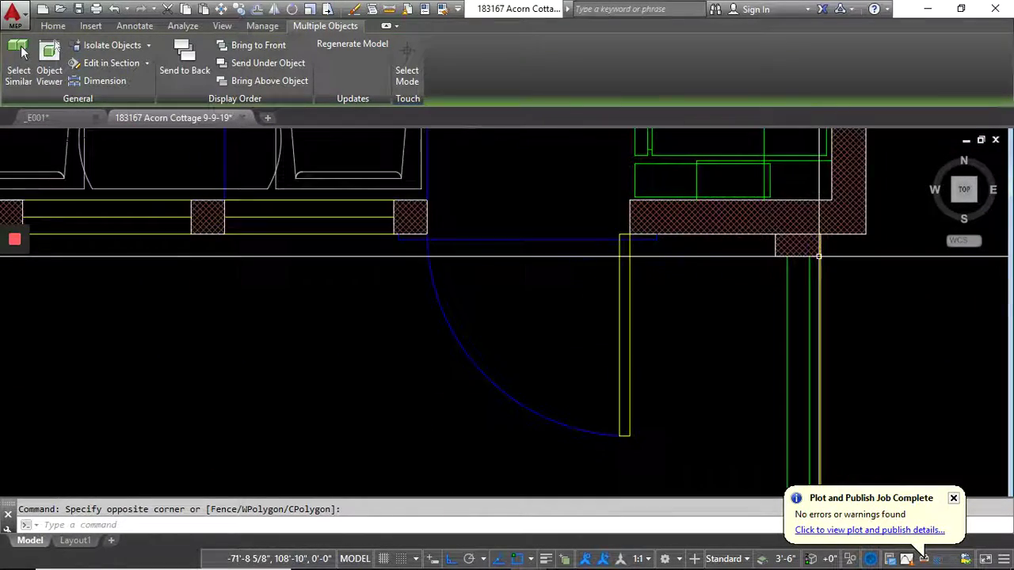
left_click(767, 285)
scroll(745, 246, "down", 10)
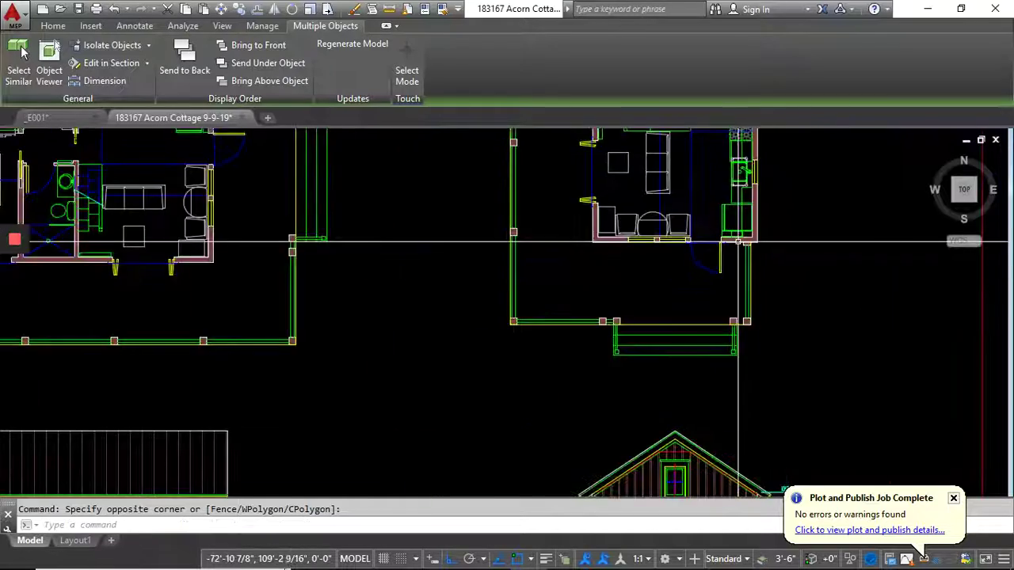
- Add the house wall's vertical edge and the half post against it under the porch beam to the selection
scroll(403, 452, "up", 5)
scroll(462, 436, "up", 3)
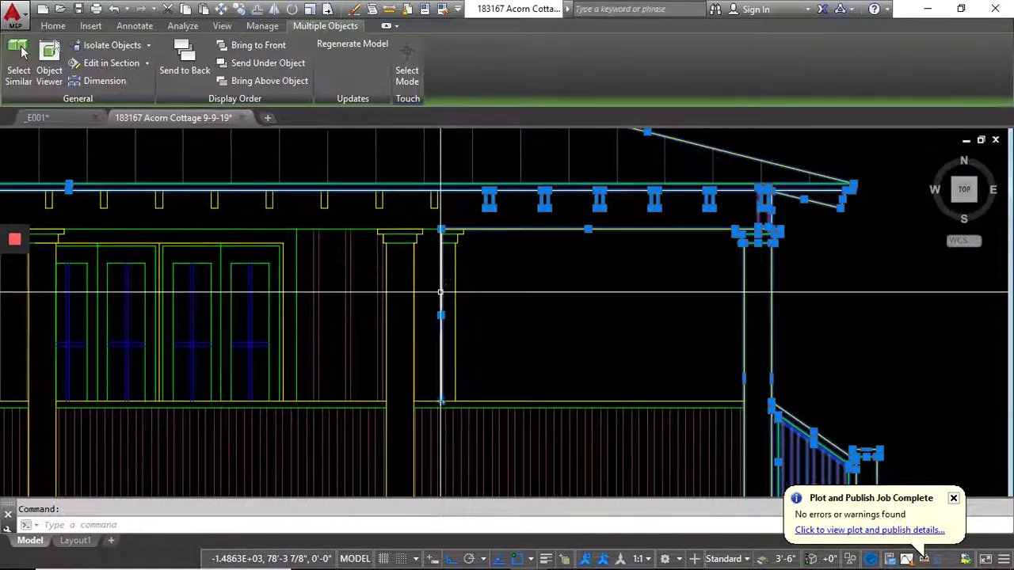
left_click(432, 219)
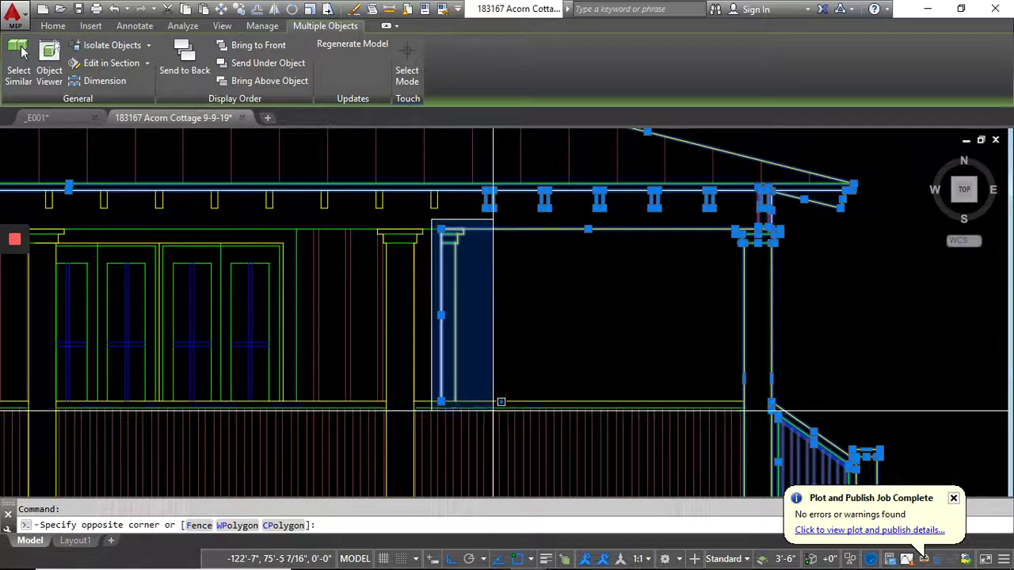
- Copy the front porch end, including its railing rails and stairs, from the left elevation to the empty space beside the unfinished side elevation
middle_click_drag(499, 289, 468, 151)
scroll(528, 270, "up", 4)
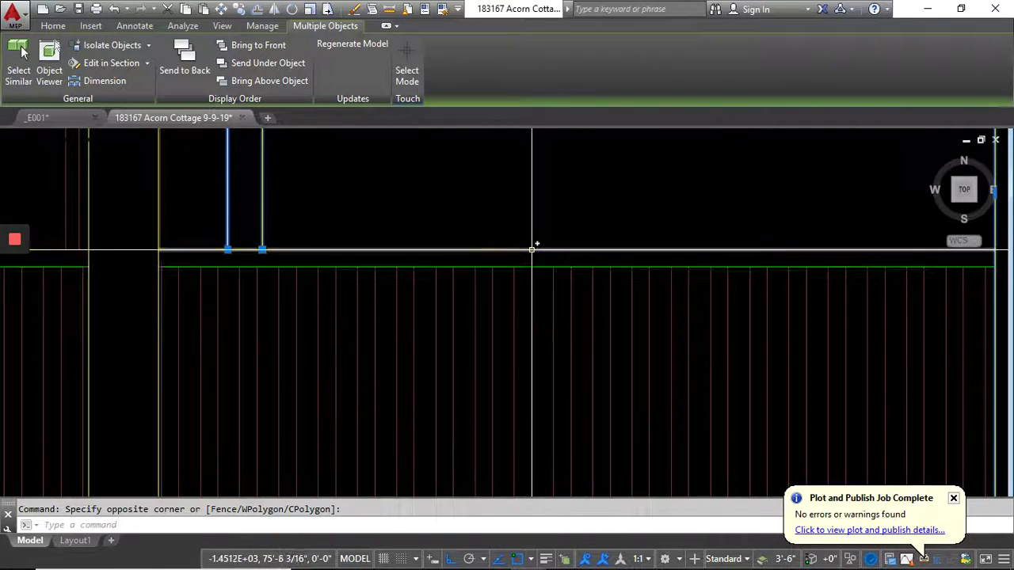
left_click(531, 249)
scroll(528, 269, "down", 4)
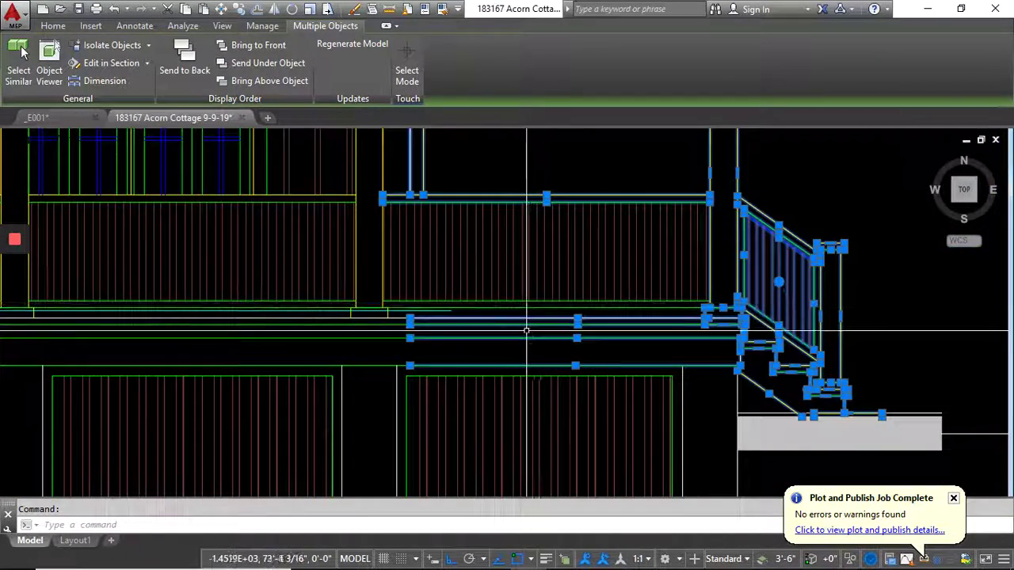
scroll(527, 330, "up", 4)
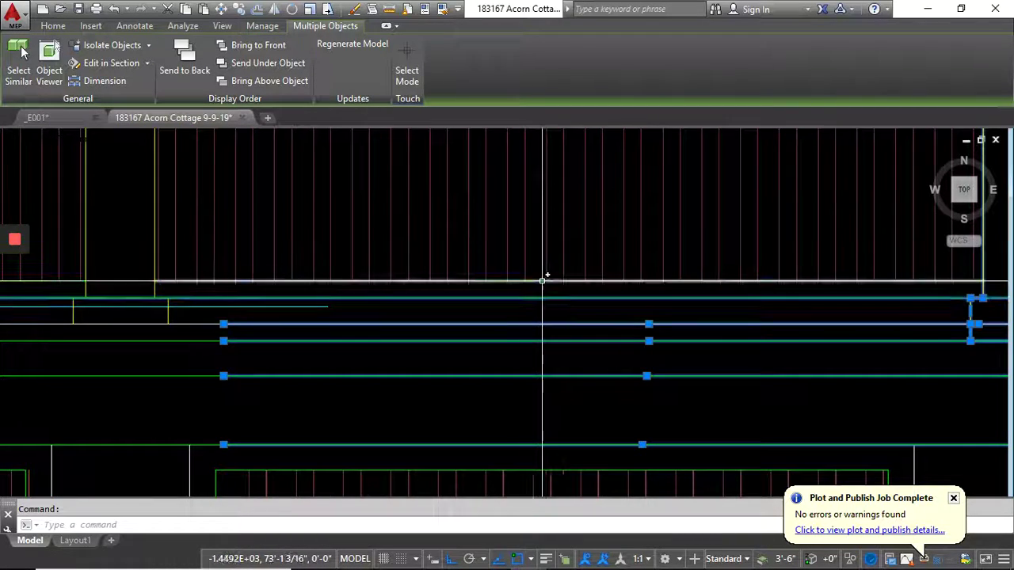
left_click(542, 280)
scroll(531, 293, "down", 6)
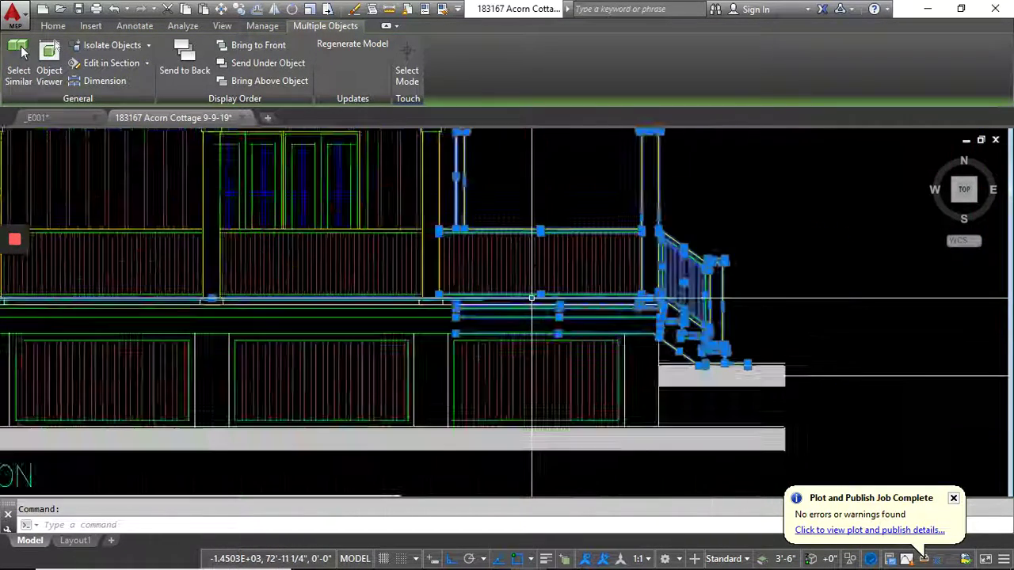
left_click(241, 11)
scroll(397, 189, "down", 4)
left_click(419, 222)
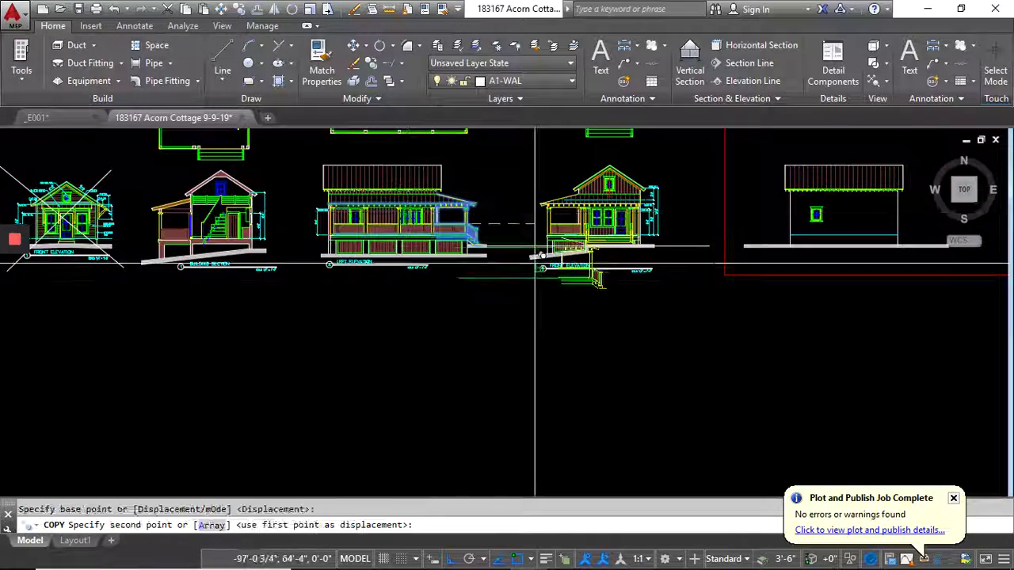
middle_click_drag(726, 301, 390, 317)
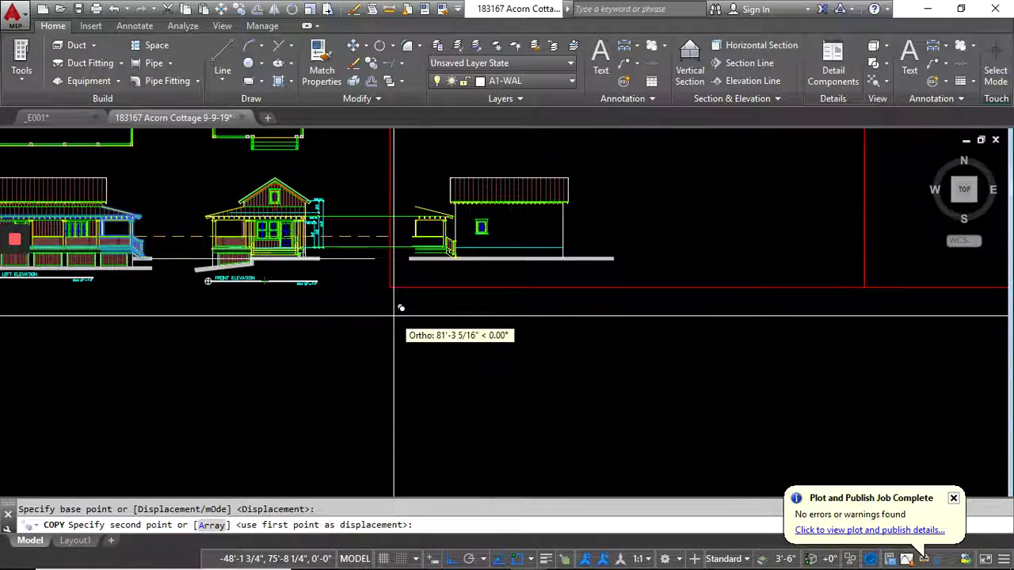
left_click(709, 321)
key("Return")
- Mirror the copied porch about a vertical line and erase the source objects
scroll(758, 203, "up", 2)
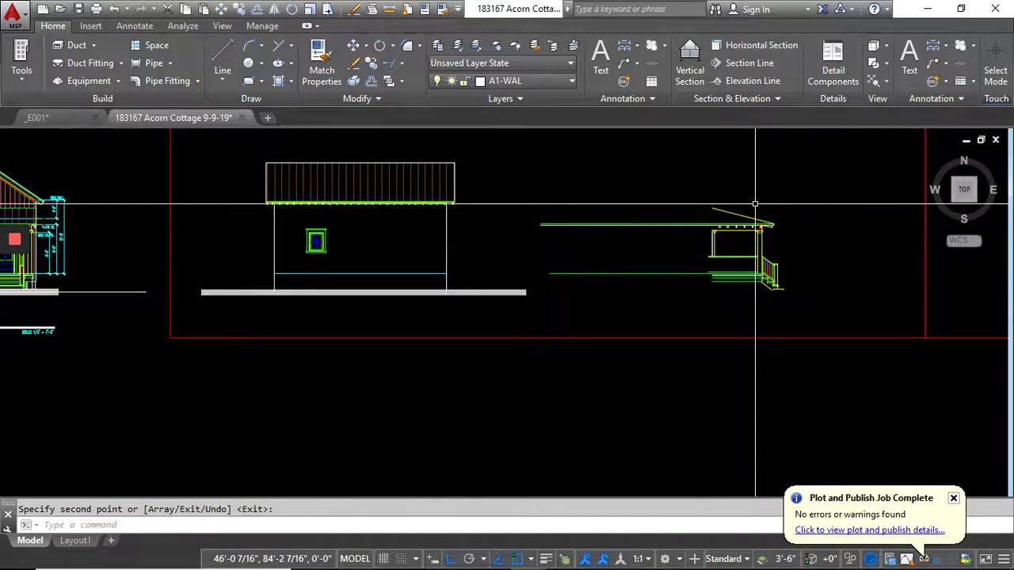
left_click(808, 316)
left_click(677, 200)
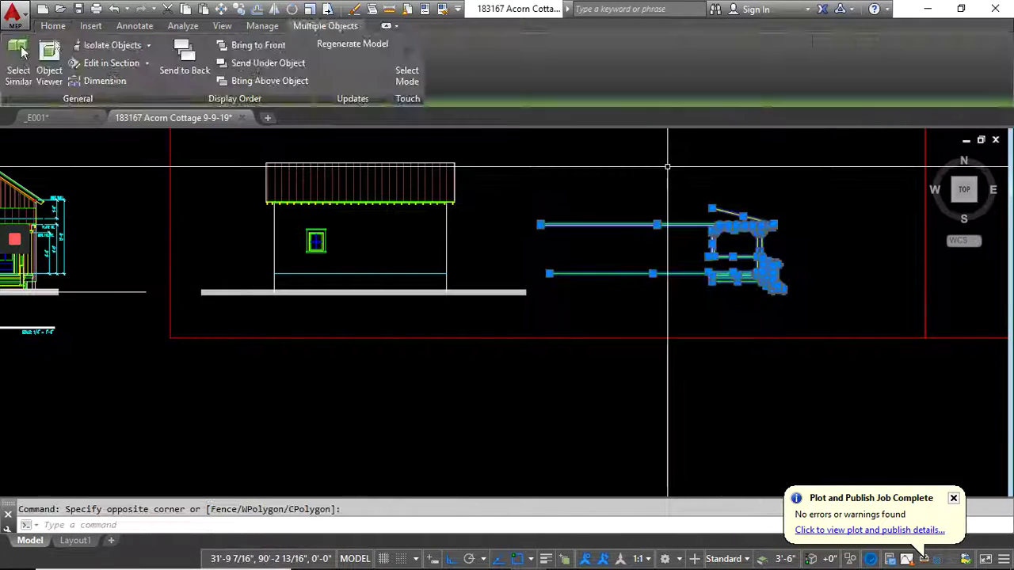
left_click(274, 9)
left_click(688, 206)
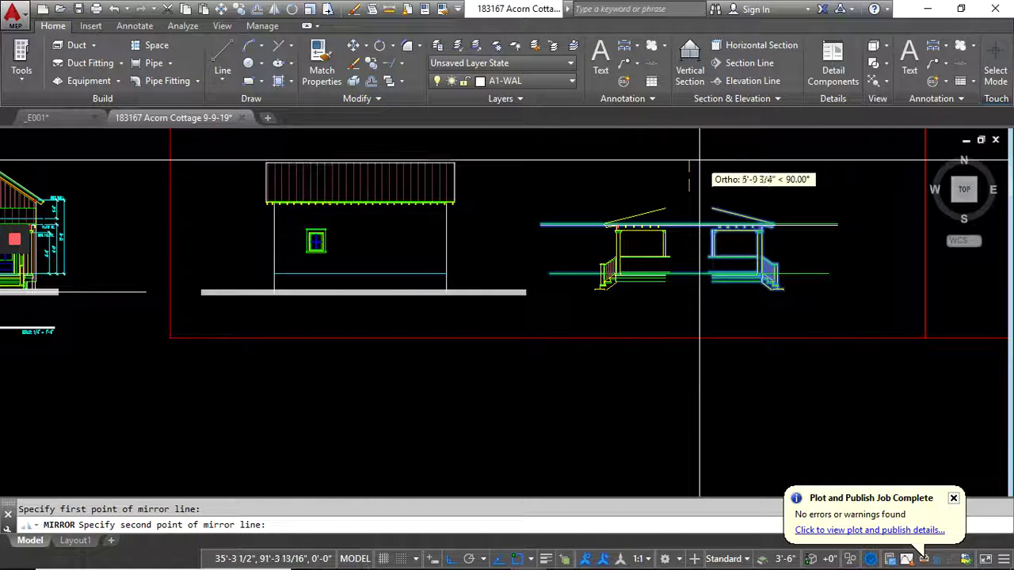
key("Return")
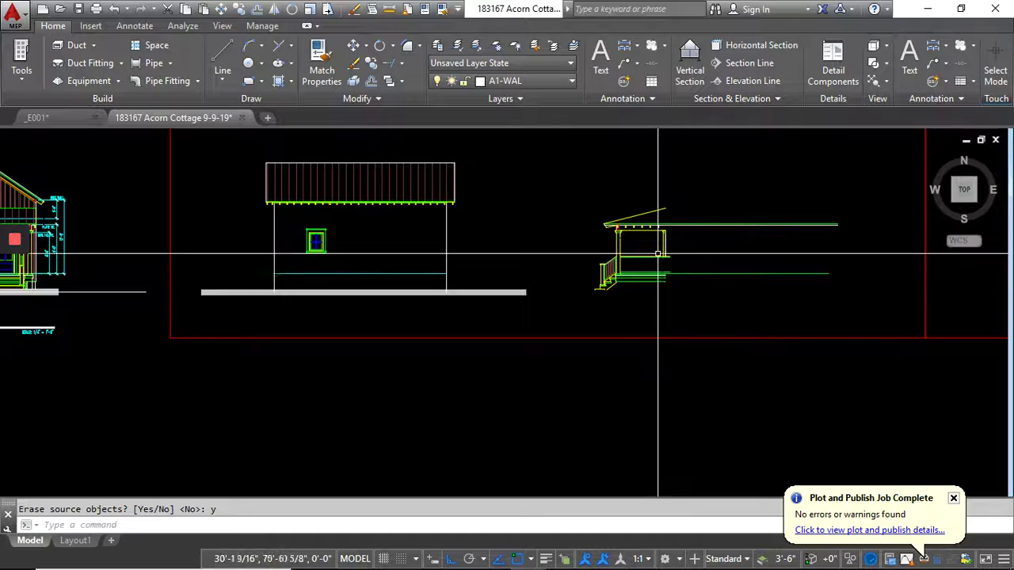
- Move the mirrored porch horizontally onto the unfinished side elevation, aligning its cut edge with the house wall's front edge
scroll(656, 229, "up", 5)
left_click(591, 285)
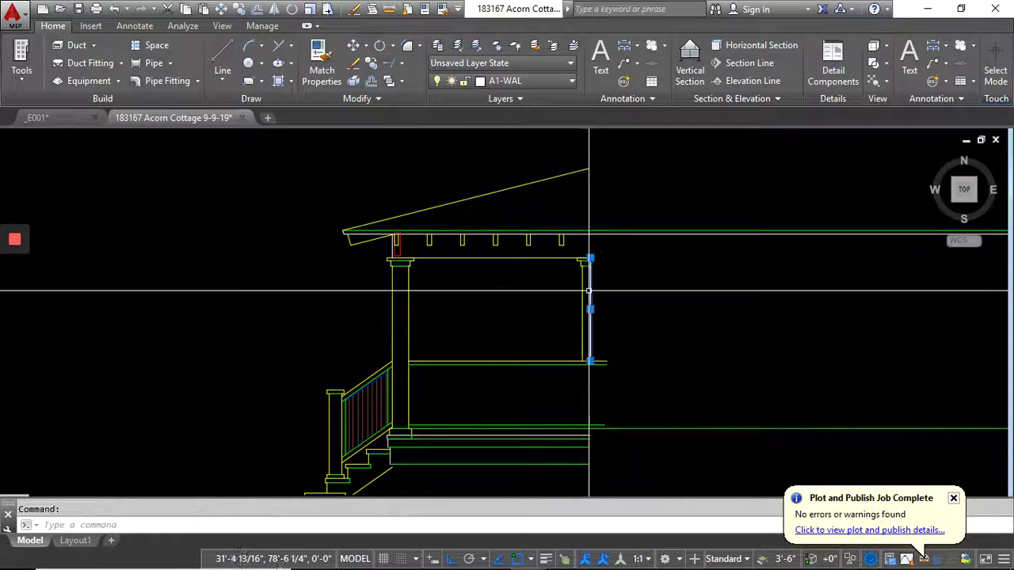
scroll(654, 201, "down", 2)
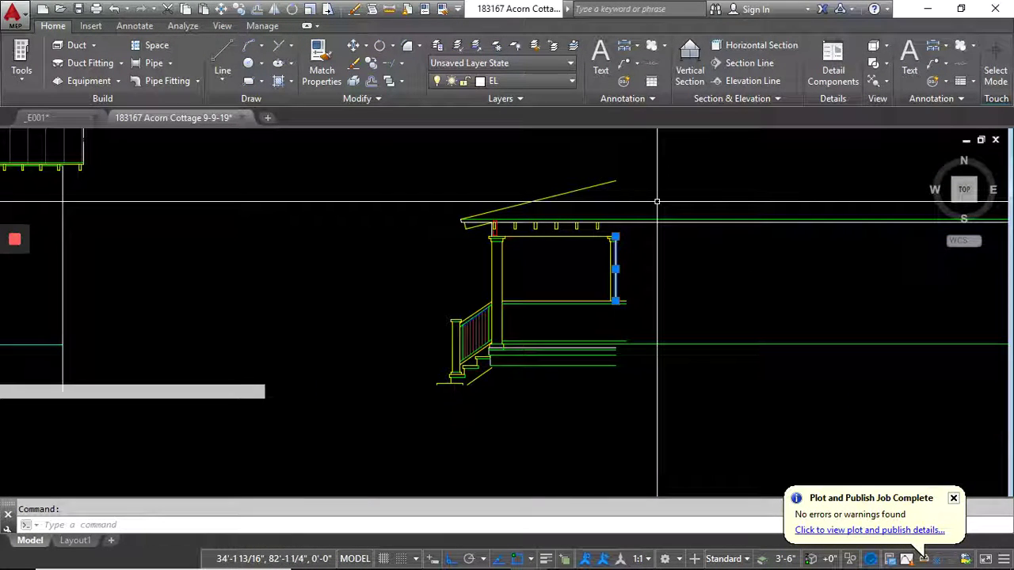
left_click(647, 400)
left_click(400, 150)
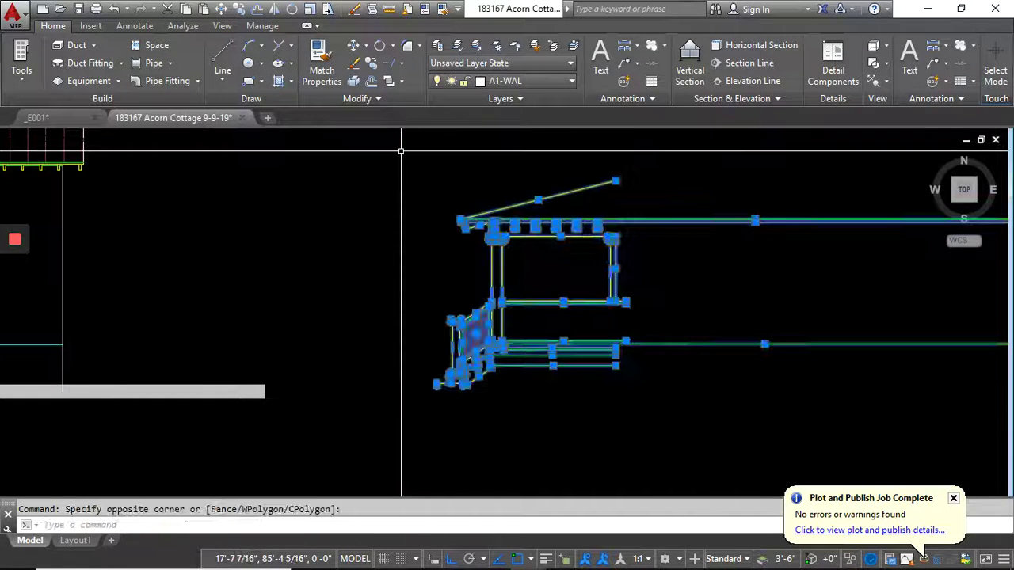
left_click(222, 9)
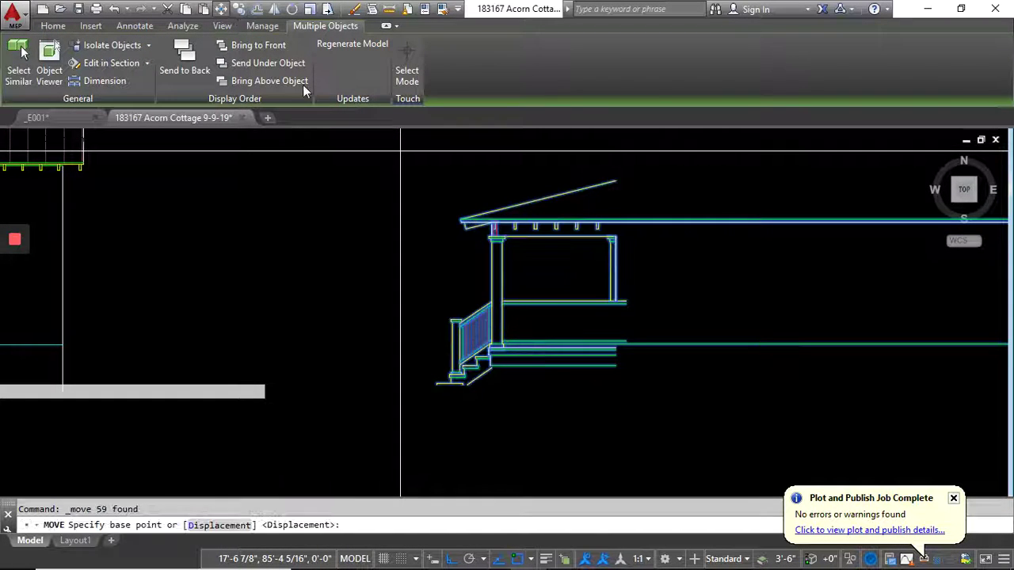
scroll(624, 289, "up", 5)
scroll(624, 289, "down", 4)
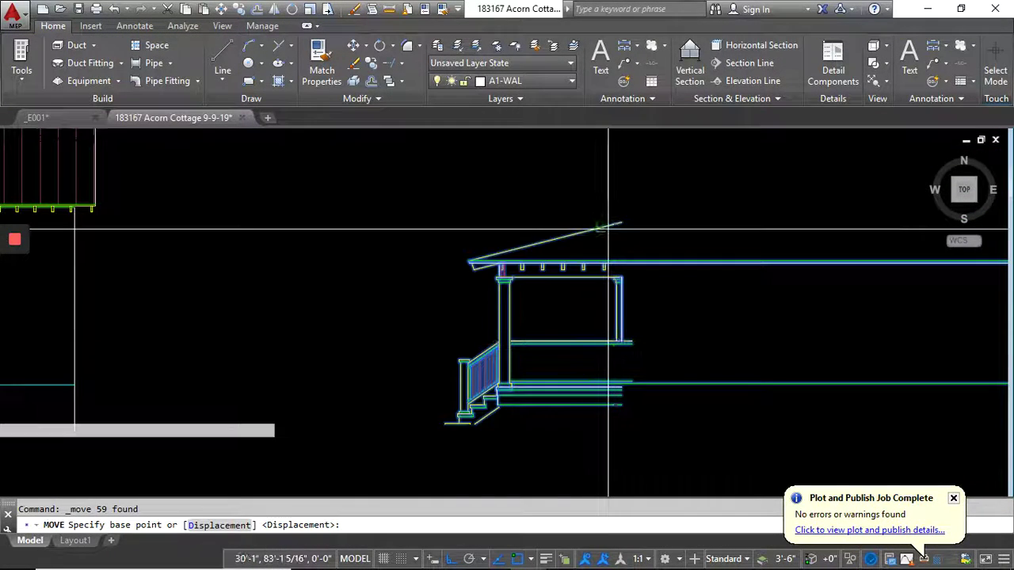
left_click(622, 309)
scroll(478, 289, "down", 4)
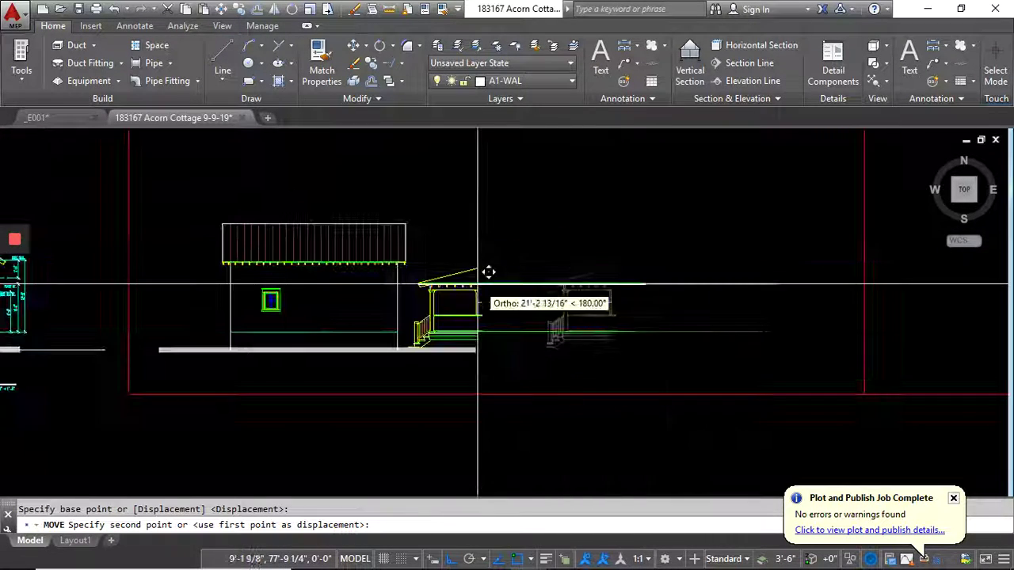
scroll(183, 301, "up", 5)
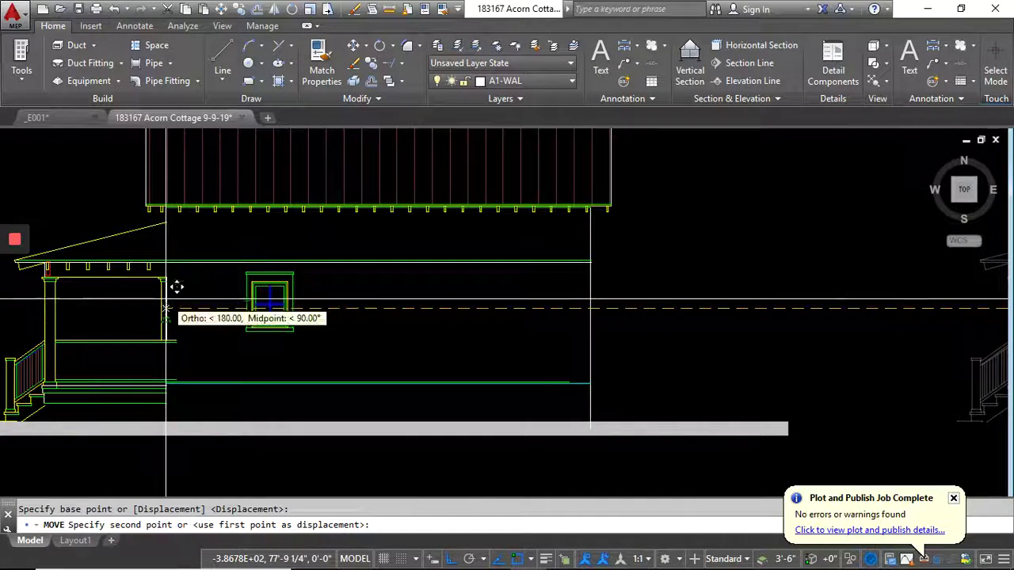
middle_click_drag(176, 288, 389, 274)
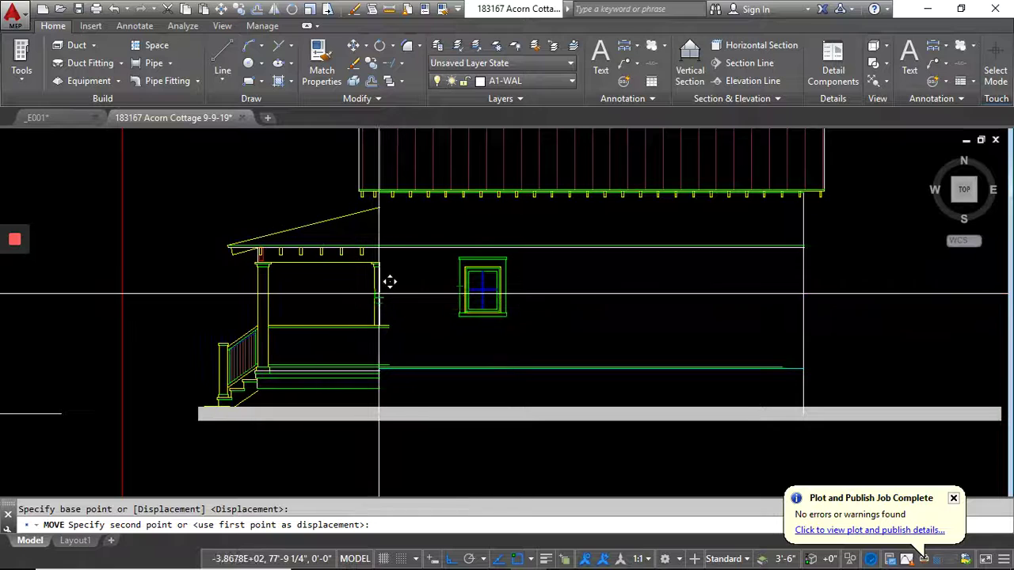
left_click(389, 281)
key("Return")
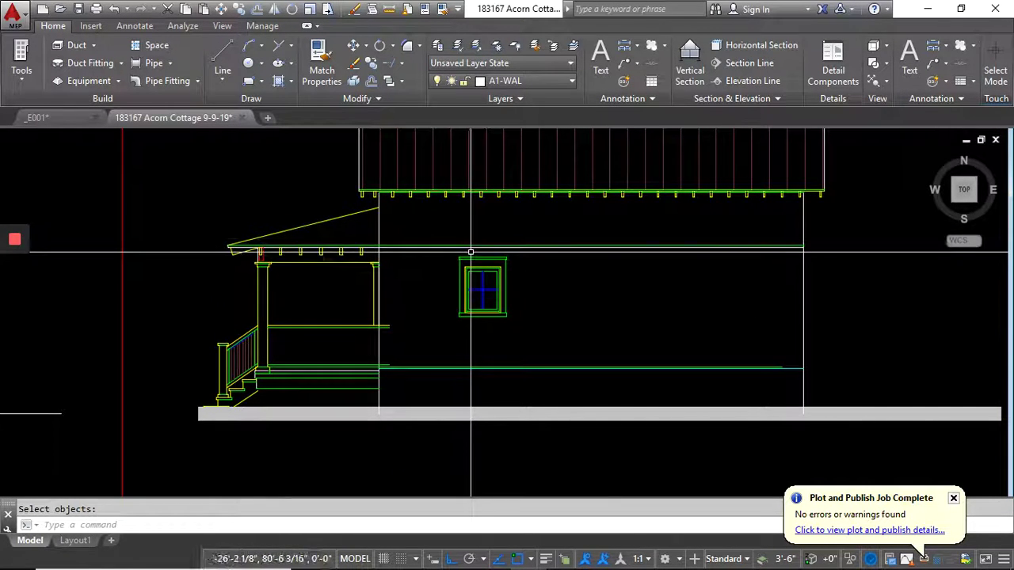
- Stretch the overlong porch eave lines back so they end at the house wall's front edge
left_click(436, 262)
left_click(423, 229)
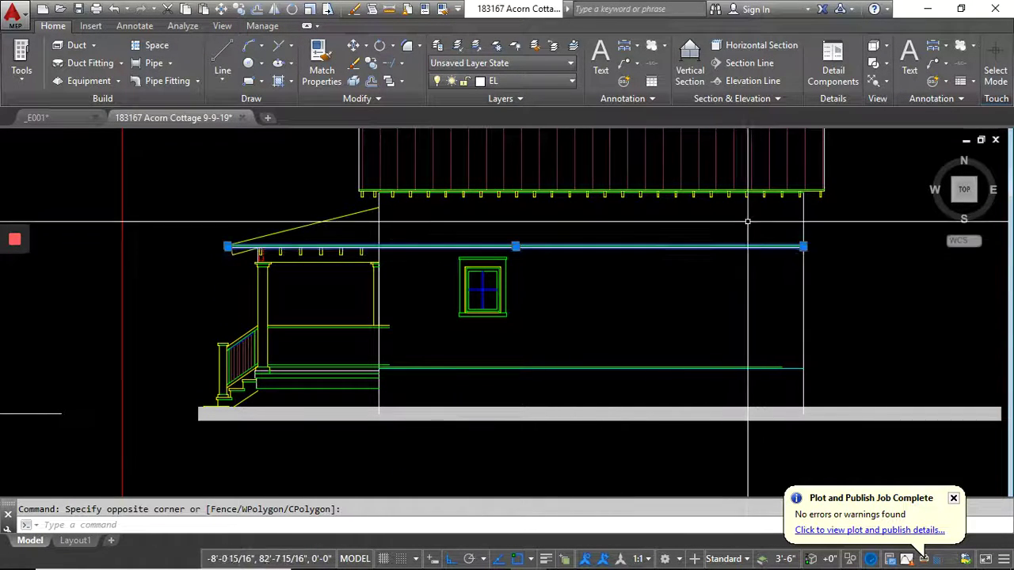
mouse_move(803, 247)
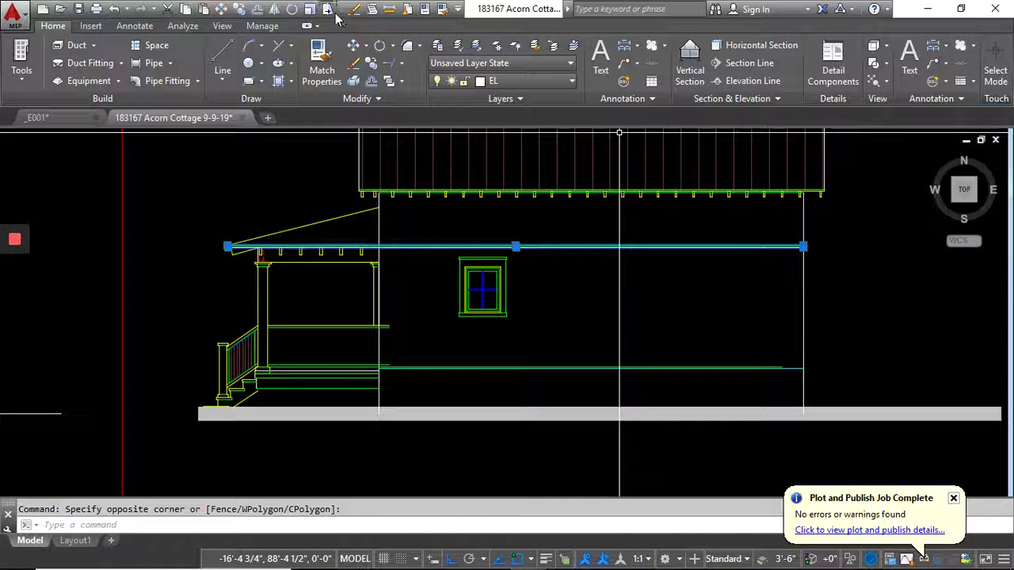
left_click(329, 9)
left_click(808, 270)
left_click(770, 215)
key("Return")
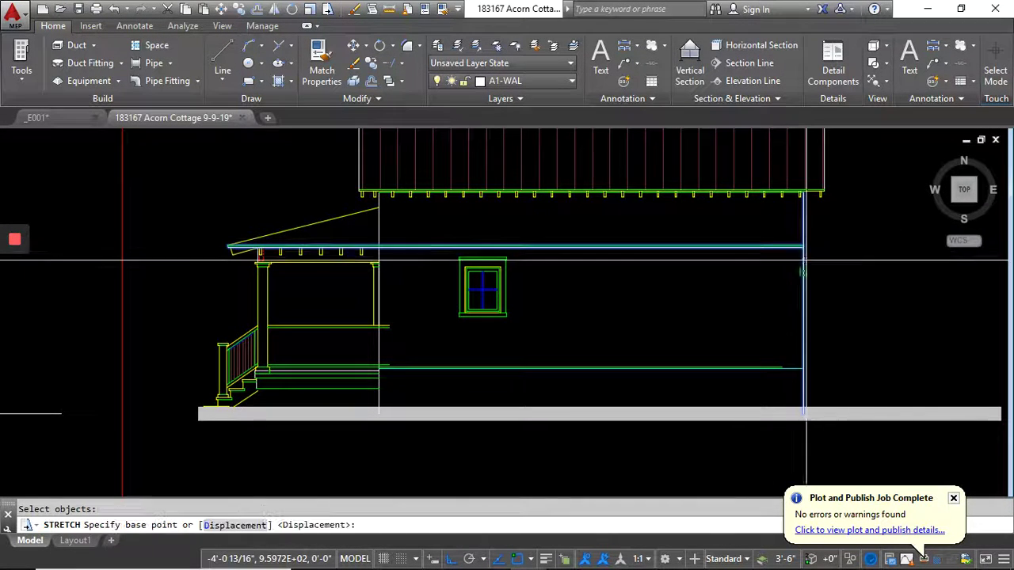
left_click(803, 248)
scroll(377, 250, "up", 4)
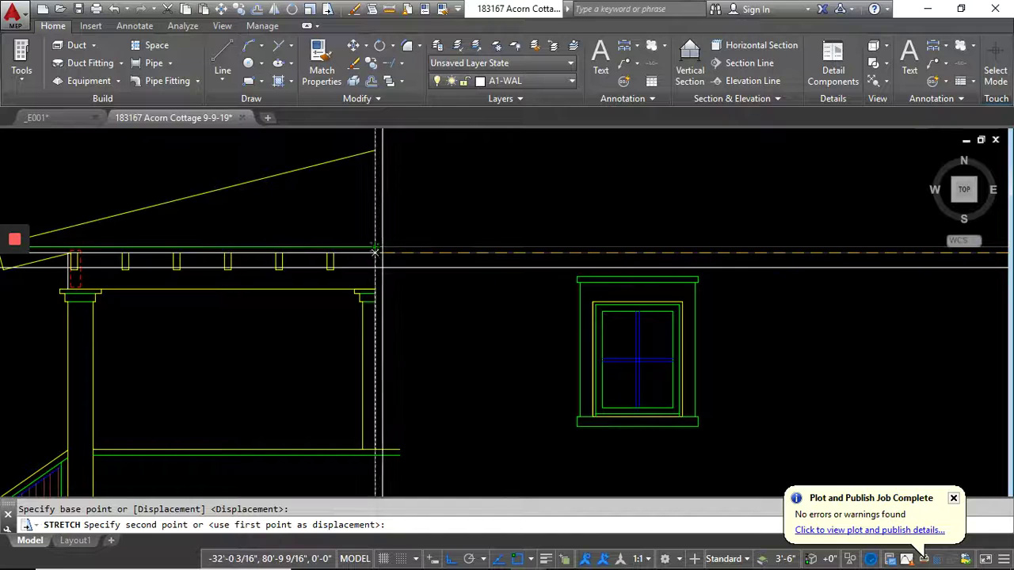
scroll(371, 237, "up", 4)
left_click(493, 227)
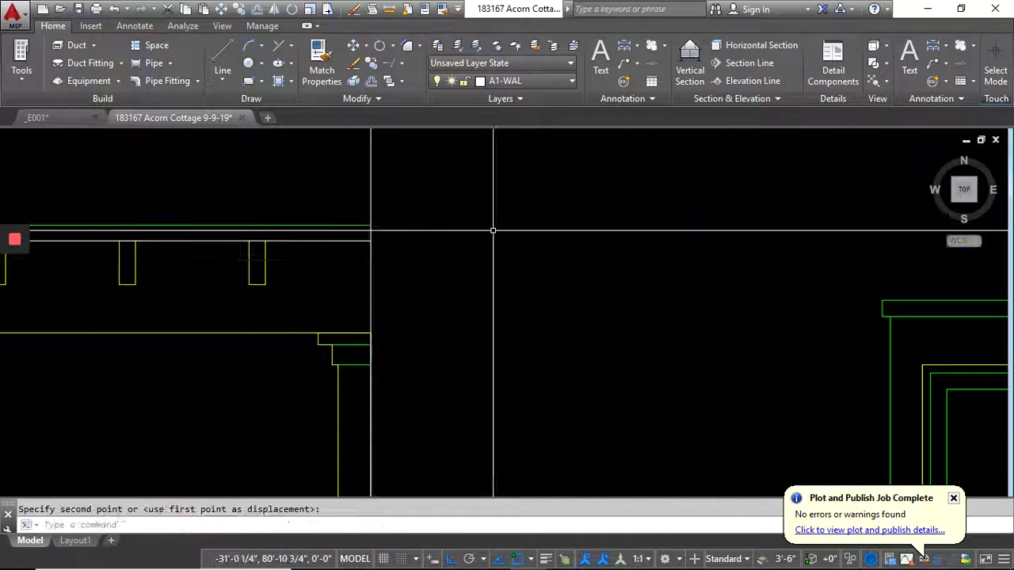
- Stretch the far end of the long porch floor line back to the house wall's front edge
scroll(499, 227, "down", 10)
scroll(898, 346, "up", 4)
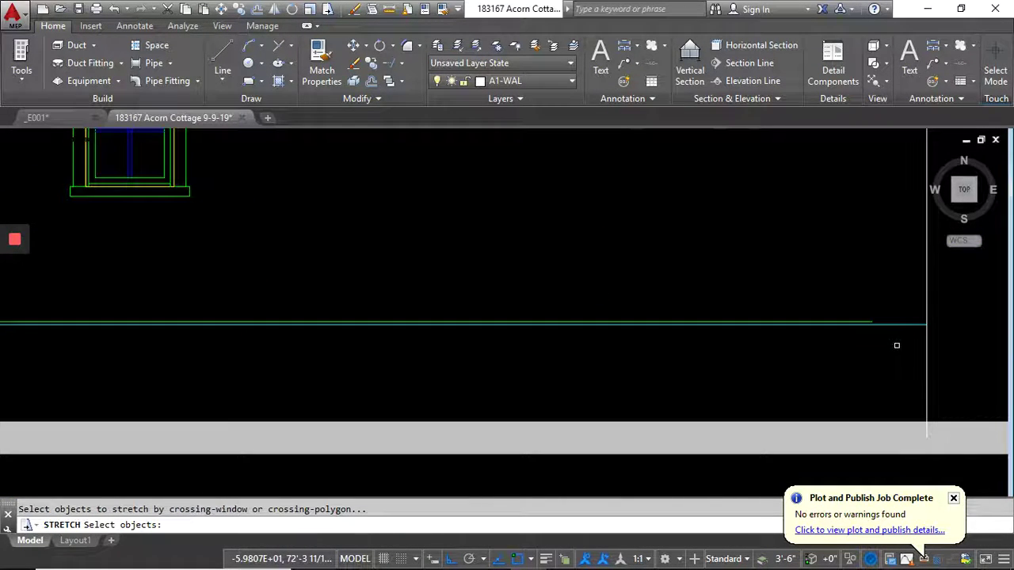
left_click(893, 346)
left_click(810, 284)
left_click(872, 320)
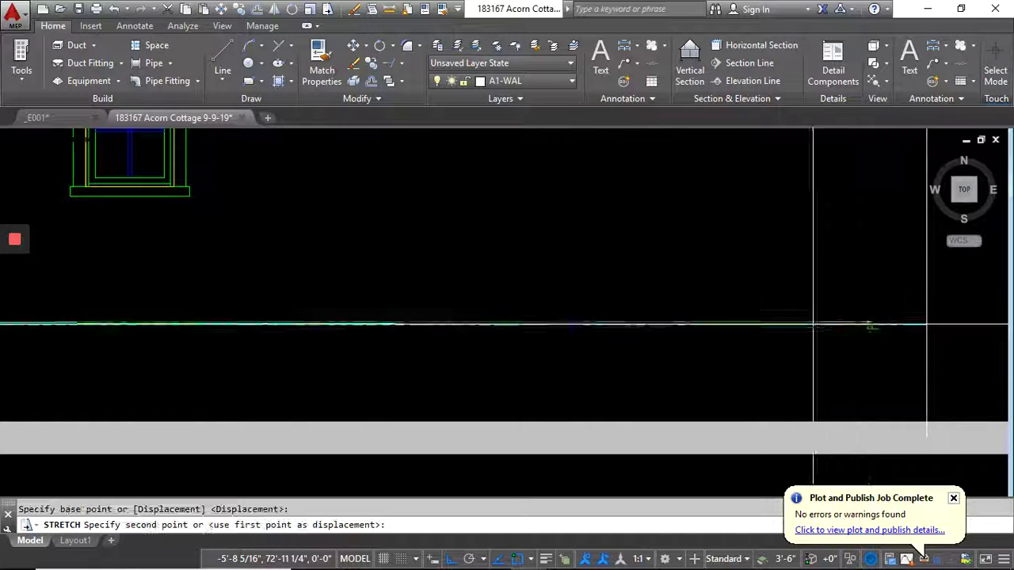
scroll(831, 320, "down", 8)
scroll(565, 321, "up", 8)
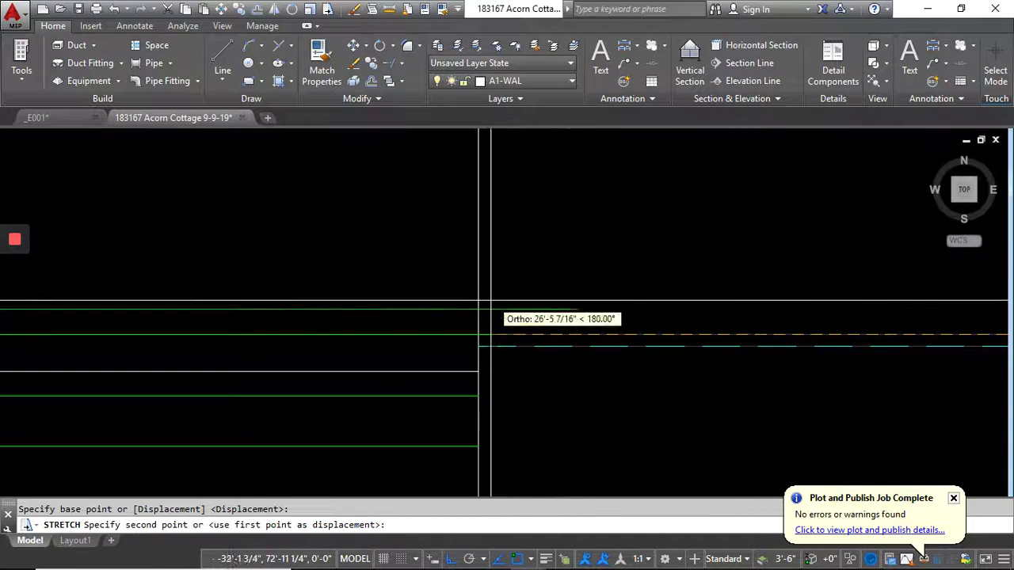
left_click(483, 327)
- Stretch the overhanging lower porch rail line back to the house wall's front edge
scroll(586, 343, "down", 2)
key("space")
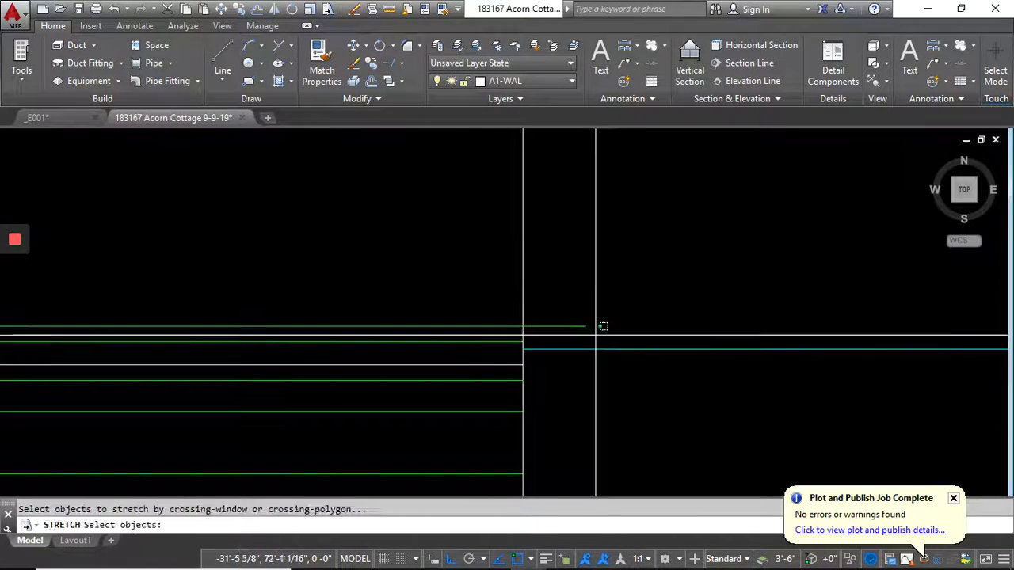
left_click(604, 330)
left_click(570, 306)
left_click(584, 326)
left_click(526, 308)
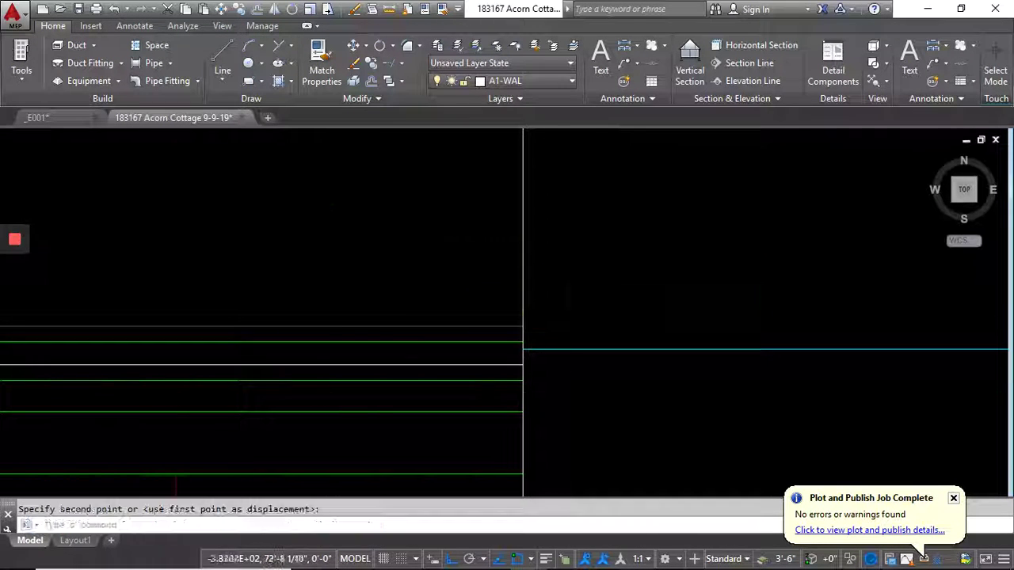
- Stretch the two overhanging top rail lines of the porch back to the house wall's front edge
scroll(577, 400, "down", 6)
scroll(587, 323, "up", 6)
key("space")
left_click(576, 379)
left_click(531, 319)
key("space")
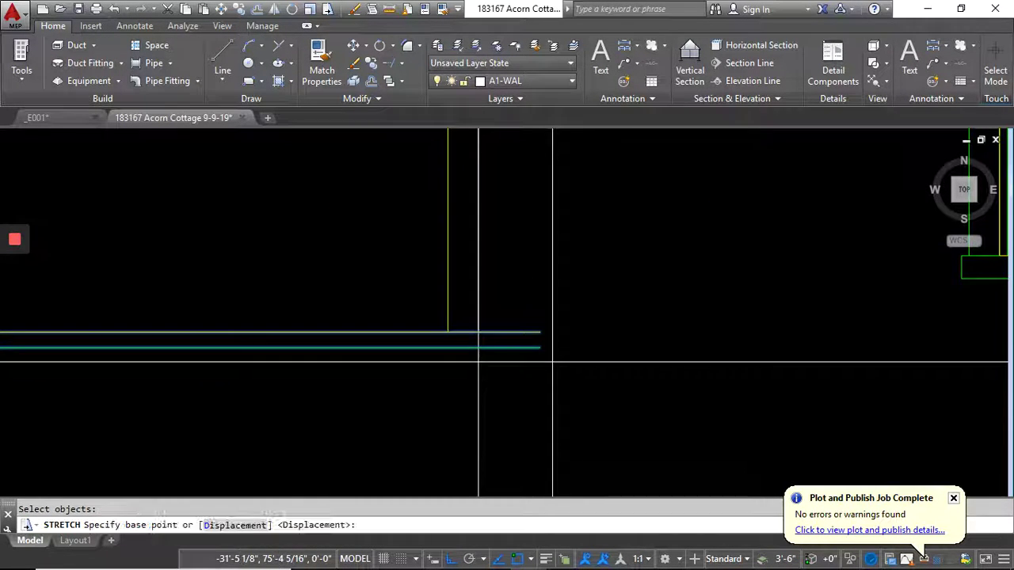
left_click(543, 349)
scroll(479, 347, "down", 5)
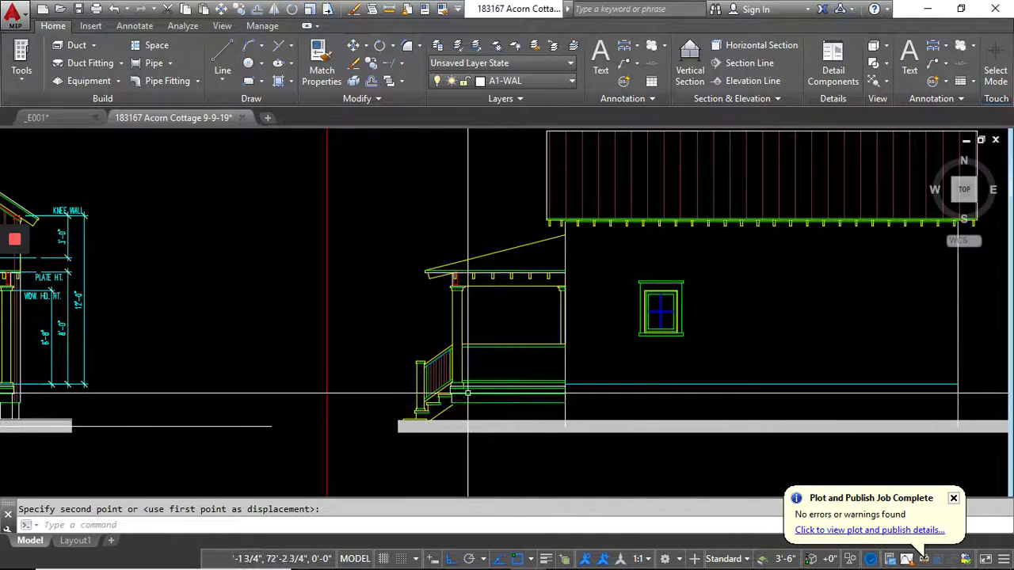
- Copy the two vertical foundation pier lines under the left elevation's porch front corner to beside the unfinished side elevation's stairs
mouse_move(467, 393)
middle_mouse_down()
mouse_move(660, 282)
mouse_move(707, 279)
middle_mouse_up()
scroll(251, 301, "up", 6)
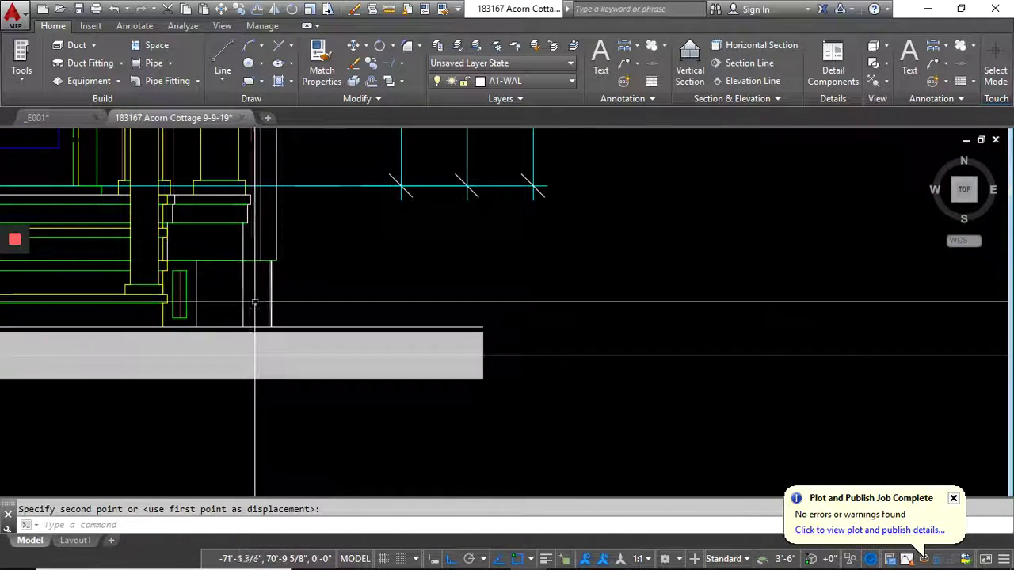
scroll(244, 302, "down", 8)
middle_click_drag(244, 303, 409, 289)
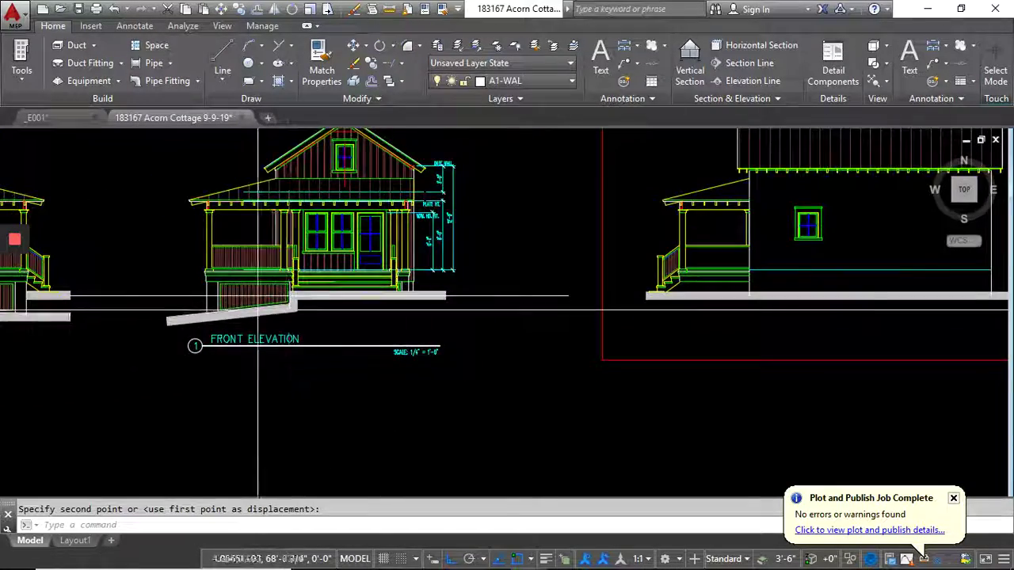
scroll(258, 310, "down", 2)
middle_click_drag(165, 317, 375, 306)
scroll(300, 303, "up", 6)
scroll(432, 278, "up", 4)
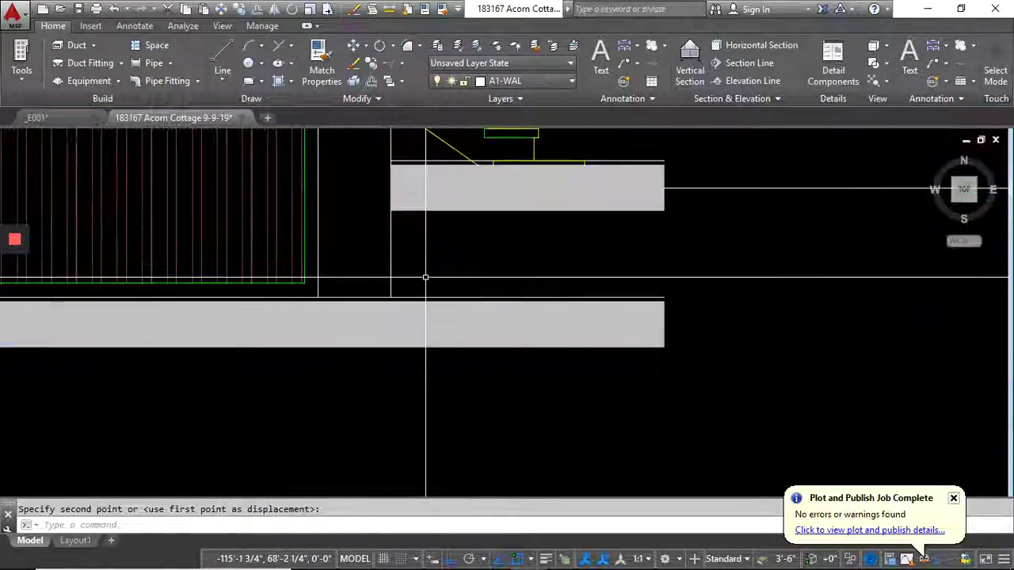
scroll(426, 277, "down", 2)
left_click(415, 275)
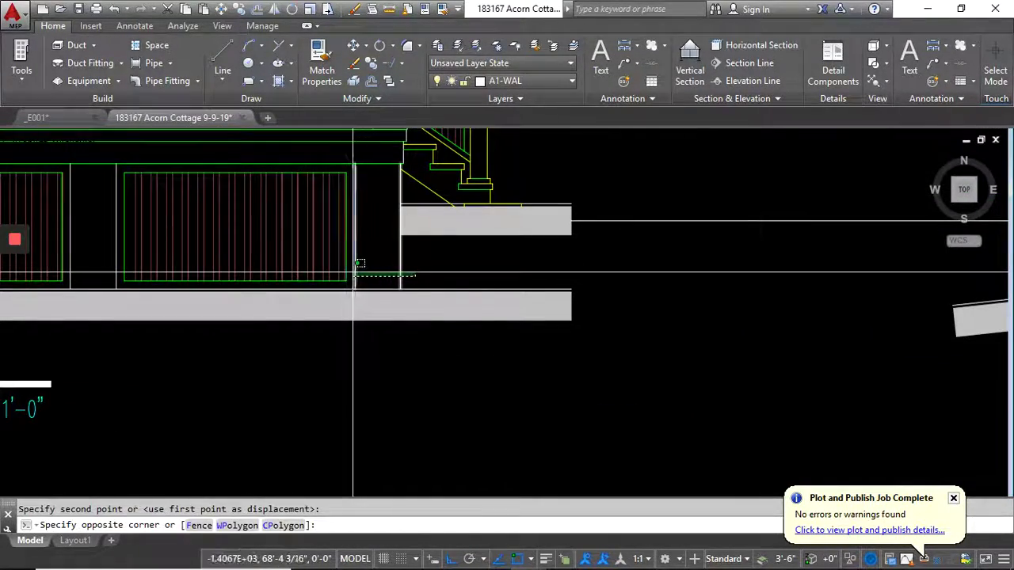
left_click(353, 272)
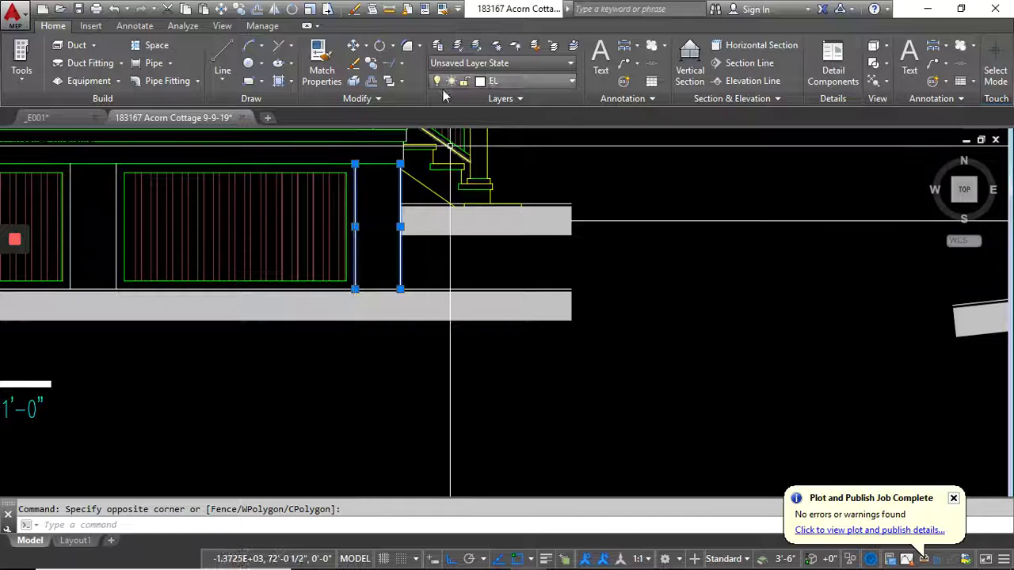
left_click(239, 9)
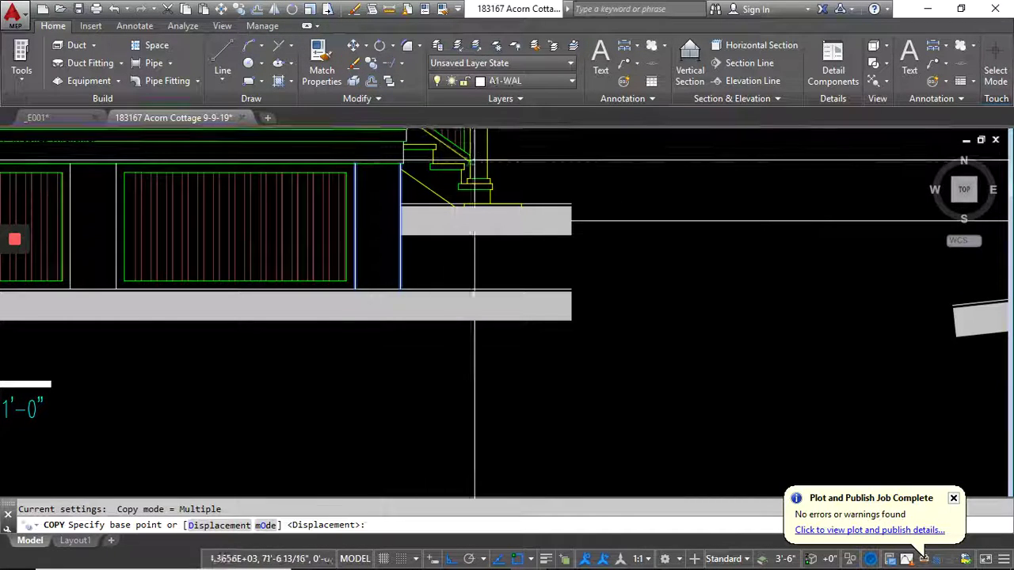
left_click(495, 139)
scroll(494, 138, "down", 4)
scroll(772, 215, "up", 4)
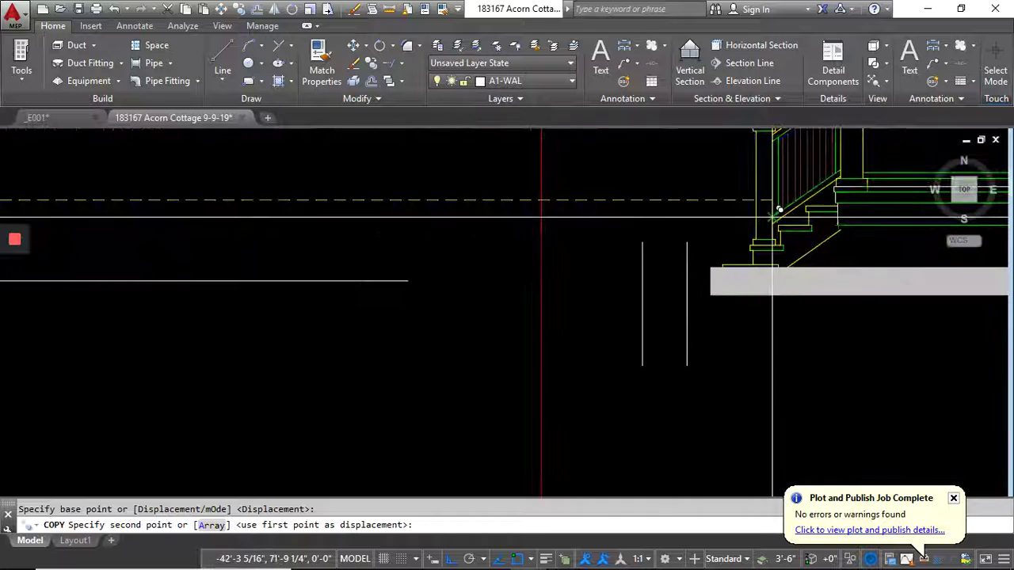
key("Return")
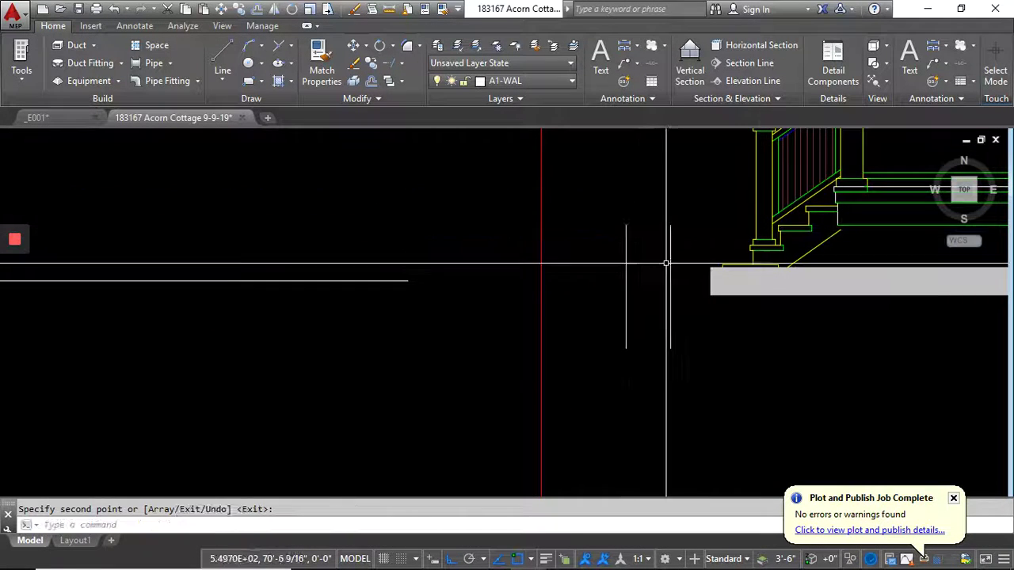
- Mirror the two copied pier lines about a vertical axis at the stair newel post to stand under the porch front, keeping the originals
left_click(681, 305)
left_click(592, 276)
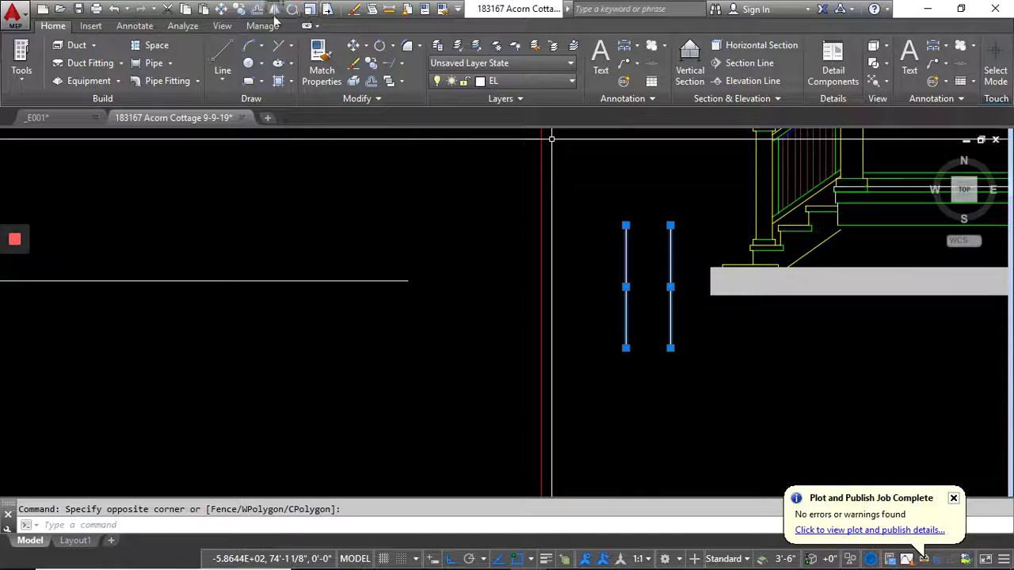
left_click(756, 190)
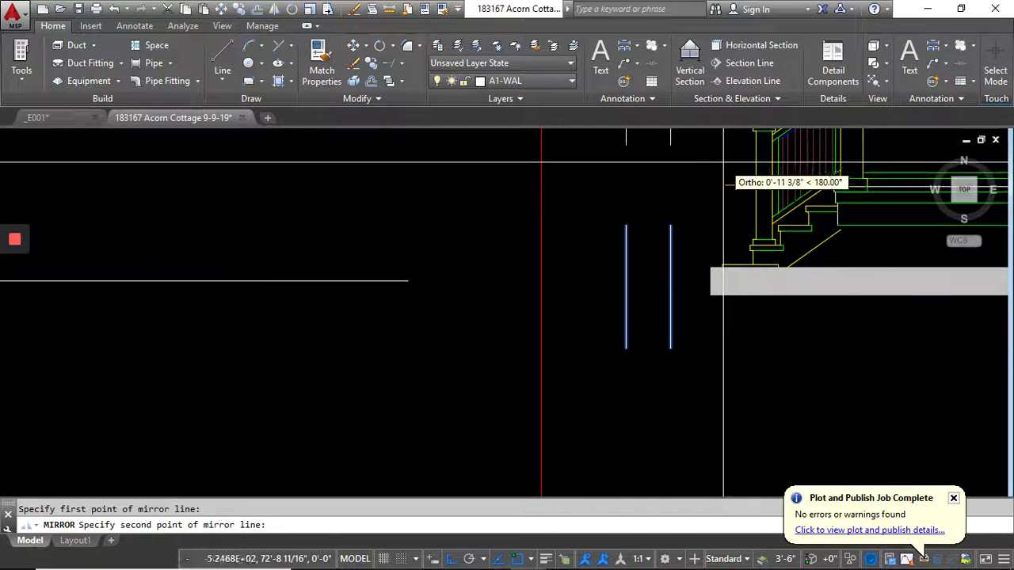
left_click(760, 373)
key("Return")
middle_click_drag(758, 388, 563, 338)
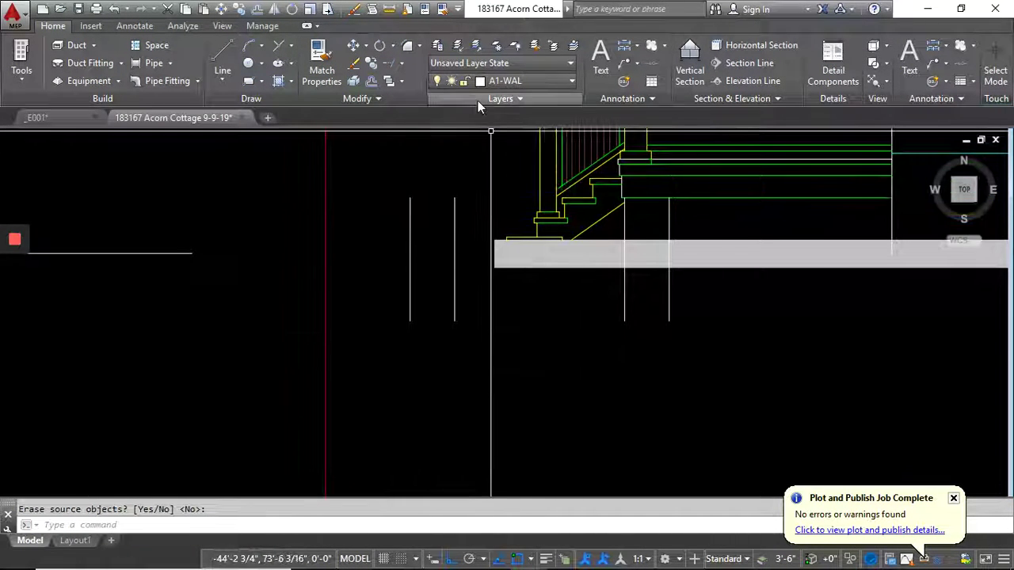
- Trim the parts of the two mirrored pier lines that run below the ground strip
left_click(401, 67)
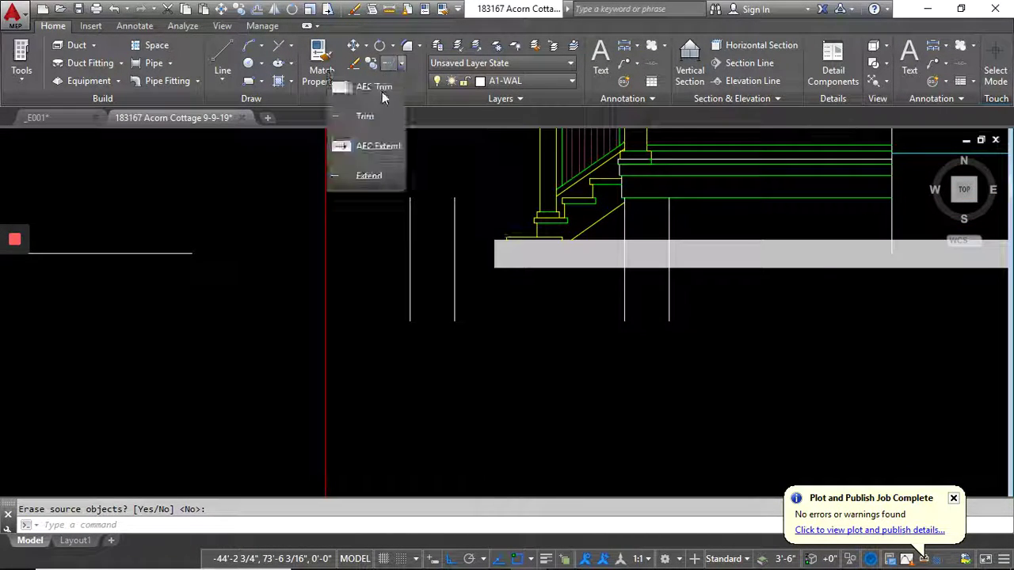
left_click(365, 116)
left_click(672, 282)
left_click(682, 227)
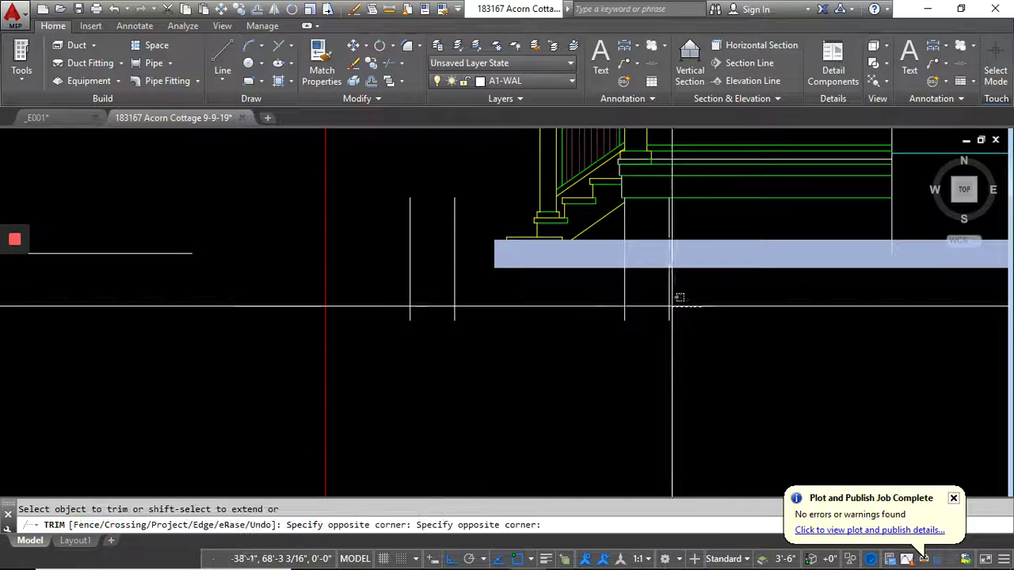
key("Return")
- Erase the two leftover source pier lines standing in front of the porch stairs
left_click(474, 292)
left_click(365, 272)
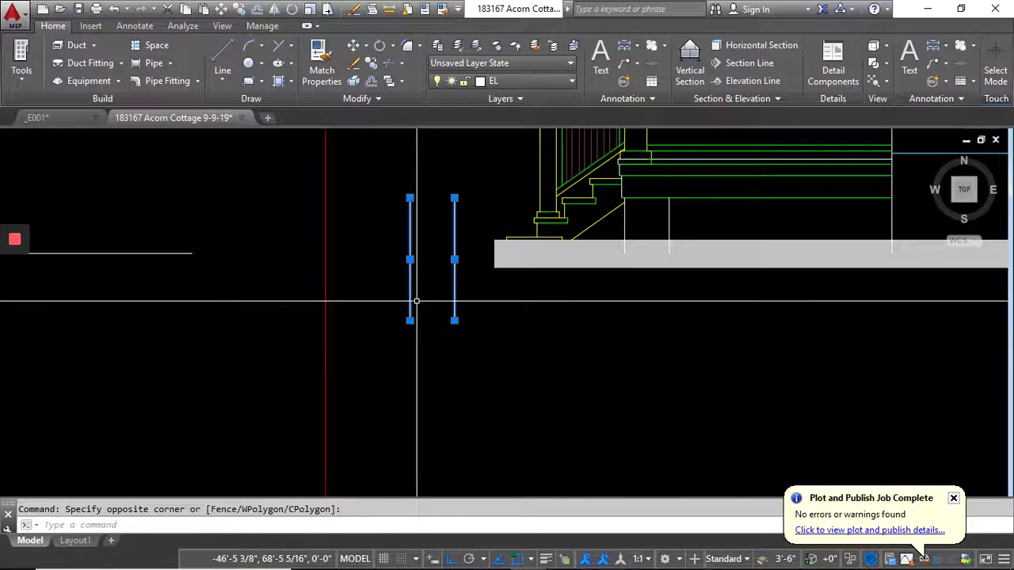
type("e")
key("Return")
- Erase the six small rafter tail outlines below the side elevation's porch eave
scroll(438, 431, "down", 5)
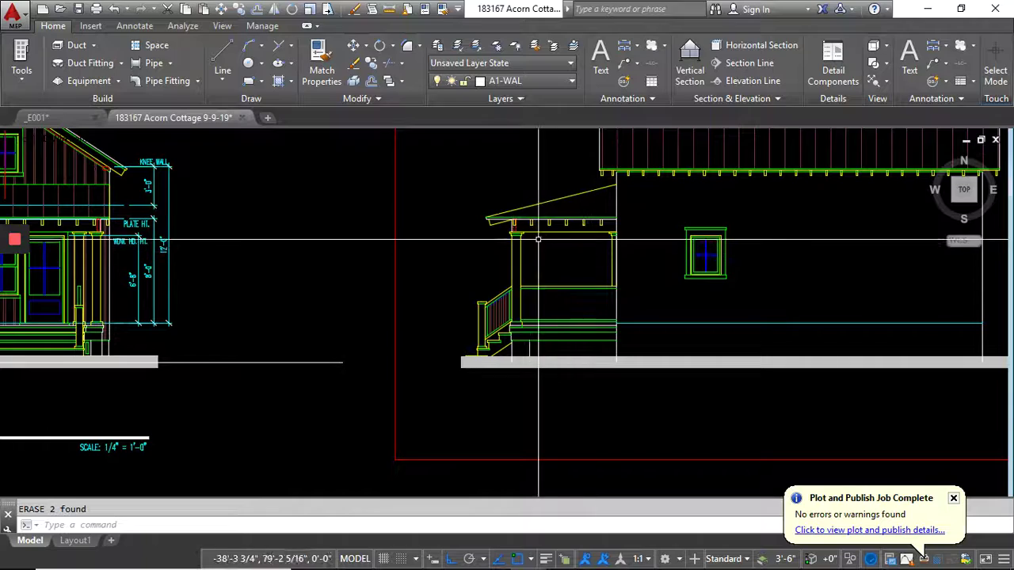
middle_click_drag(474, 267, 607, 283)
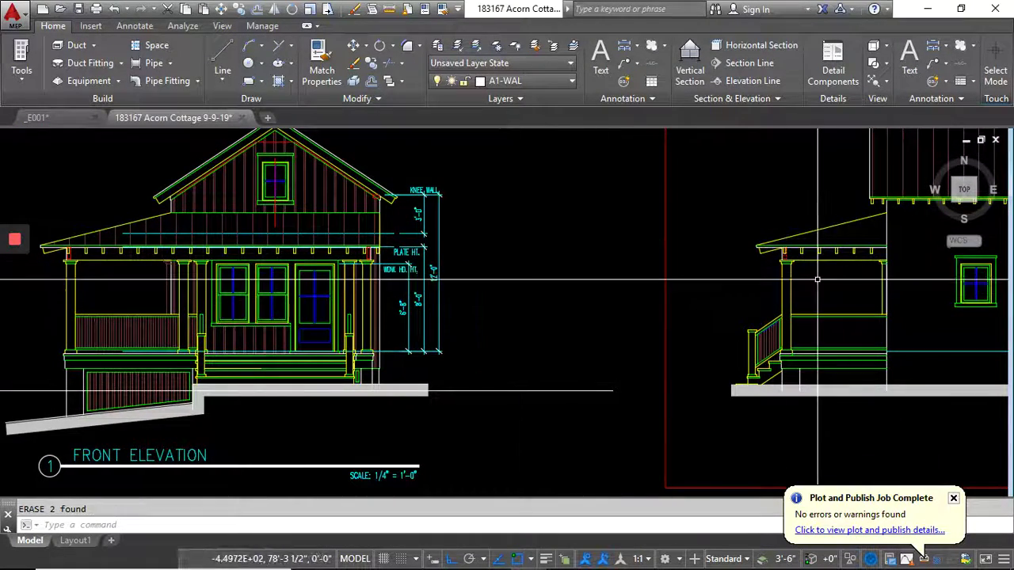
scroll(833, 257, "up", 4)
middle_click_drag(834, 258, 585, 272)
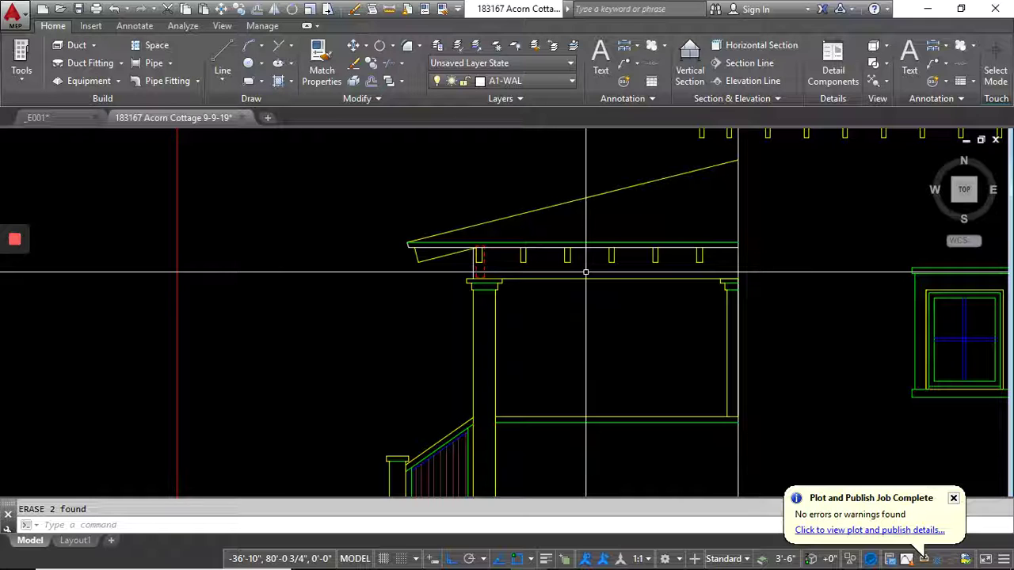
scroll(496, 257, "up", 6)
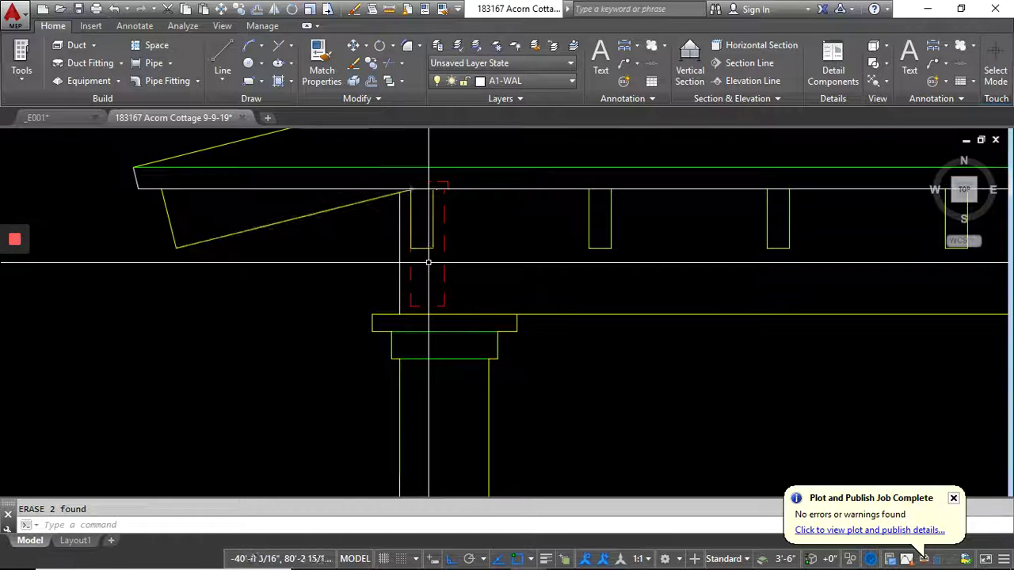
left_click(395, 182)
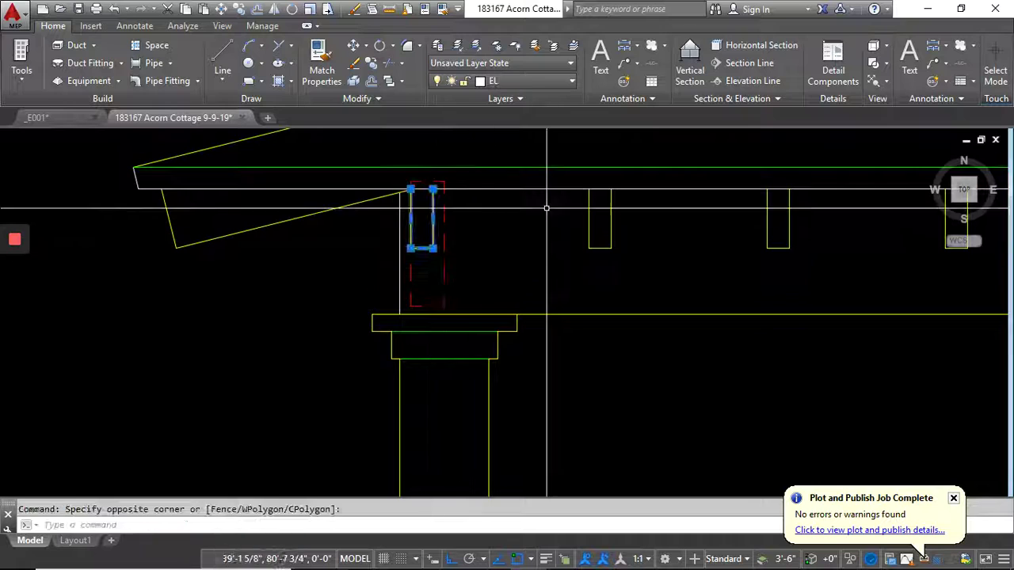
scroll(551, 172, "down", 3)
left_click(878, 226)
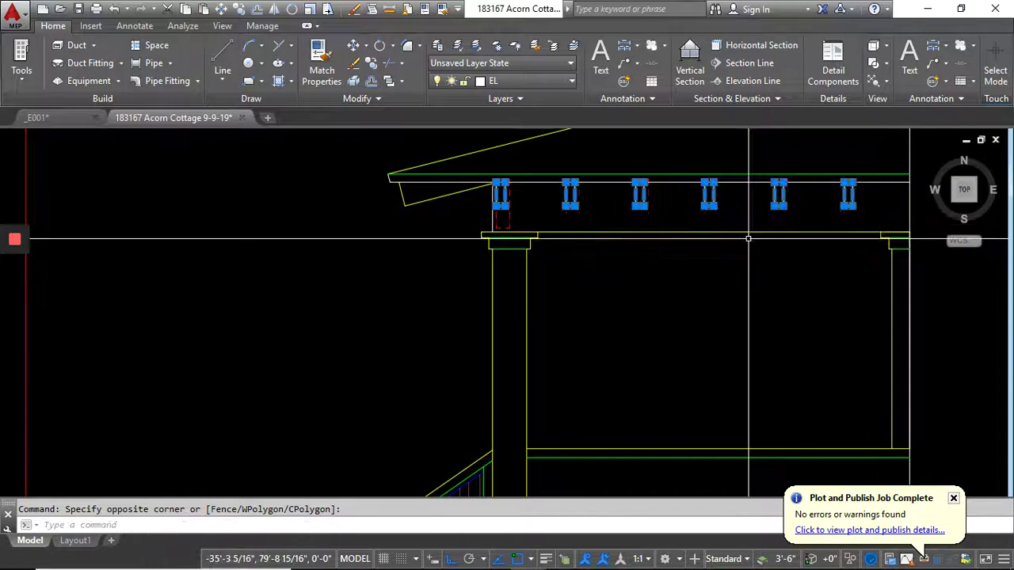
key("Delete")
- Erase the two horizontal eave lines running from the porch fascia to the house wall
scroll(610, 229, "up", 3)
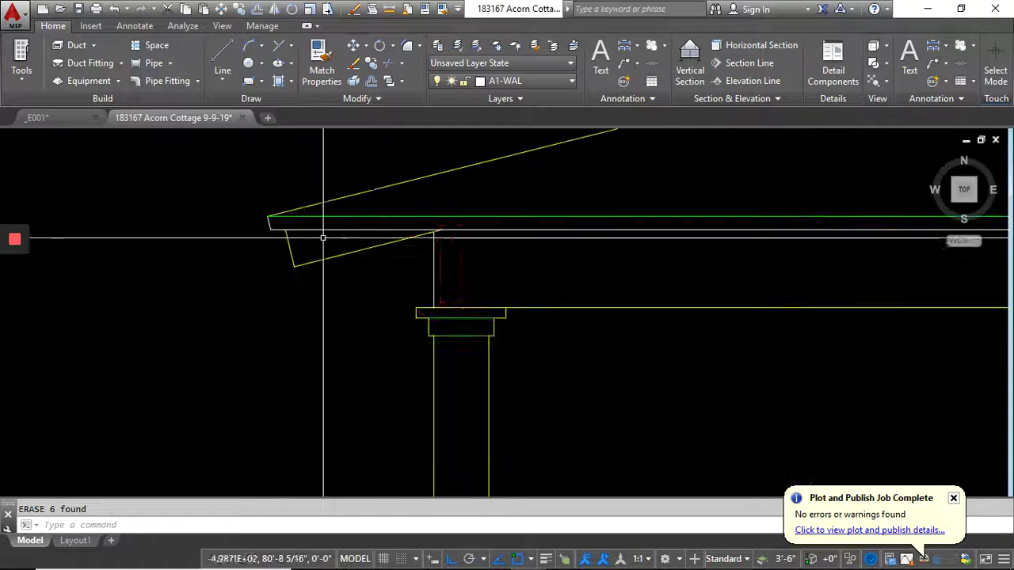
left_click(341, 233)
left_click(340, 208)
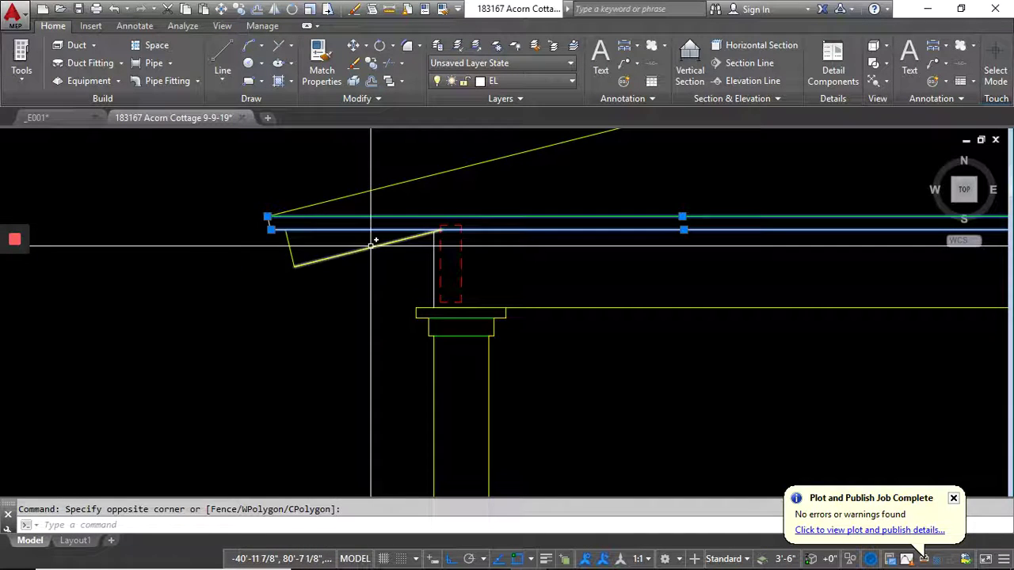
key("Delete")
- Copy the sloping porch roof line from the top to the bottom end of the short fascia line
scroll(368, 246, "down", 4)
left_click(493, 299)
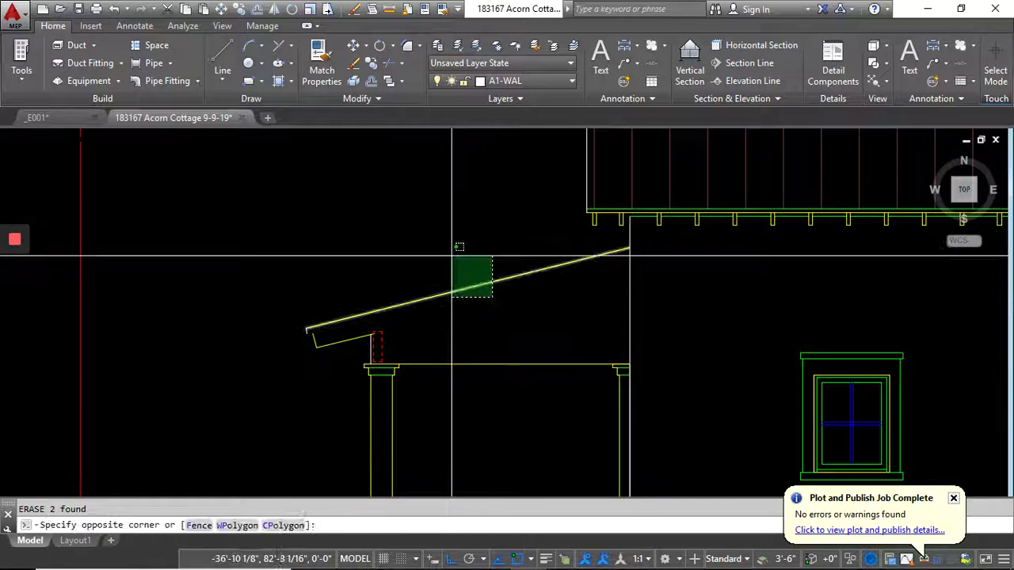
left_click(459, 244)
scroll(344, 327, "up", 4)
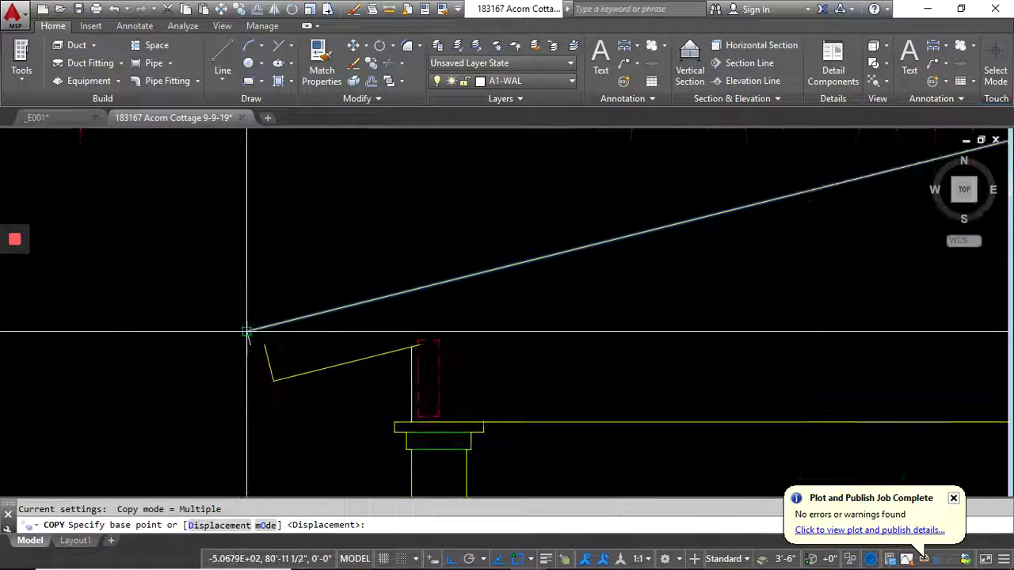
left_click(248, 333)
left_click(250, 344)
scroll(249, 354, "down", 3)
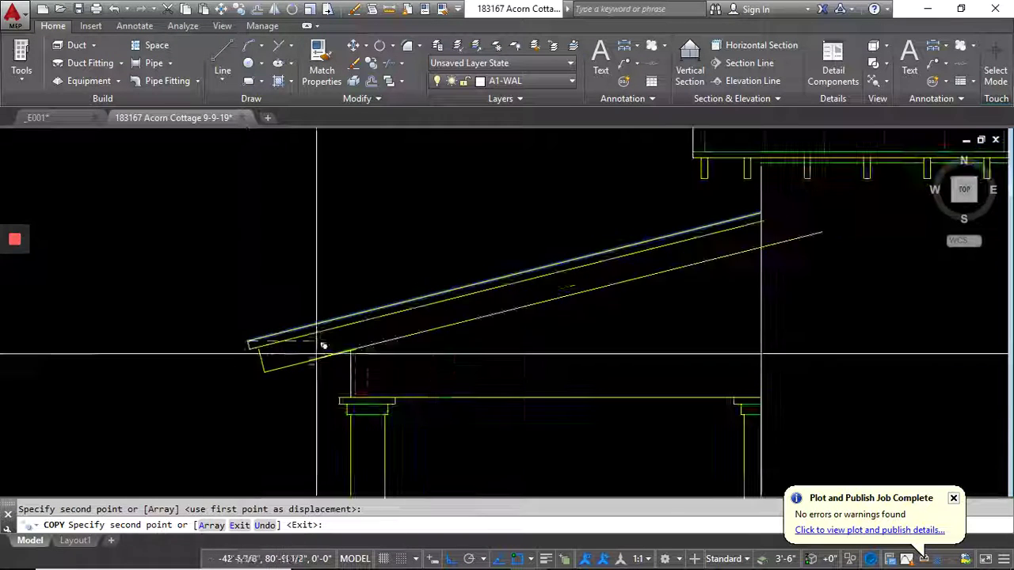
key("Return")
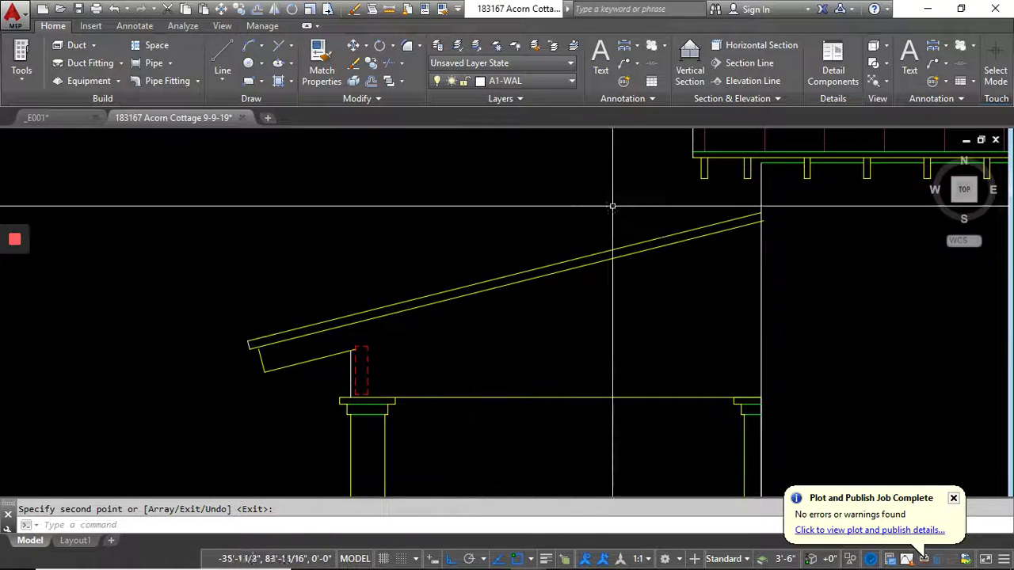
- Extend the underside line of the porch rafter up to the house wall's front edge
left_click(401, 65)
left_click(378, 170)
left_click(784, 281)
left_click(516, 309)
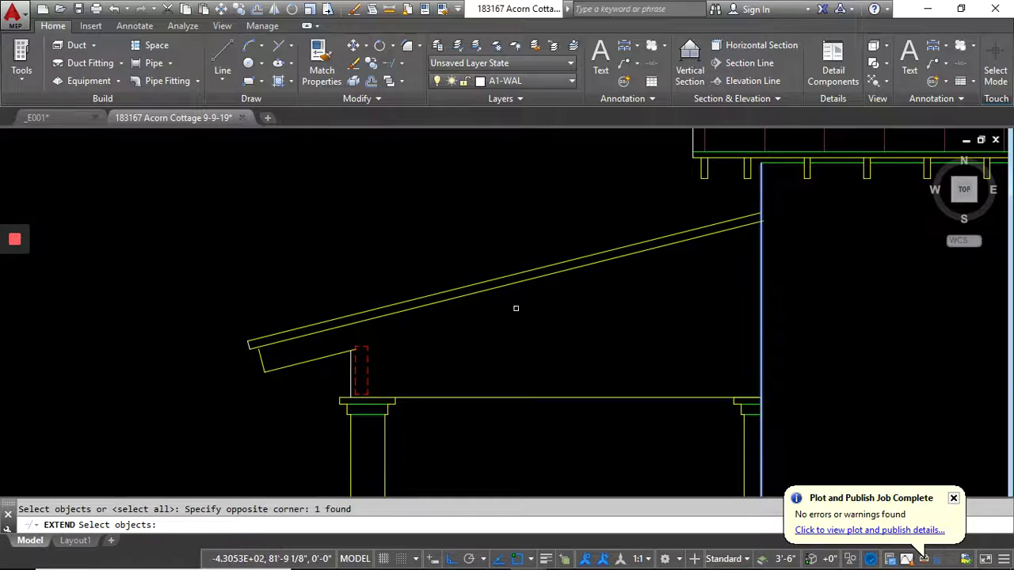
left_click(342, 354)
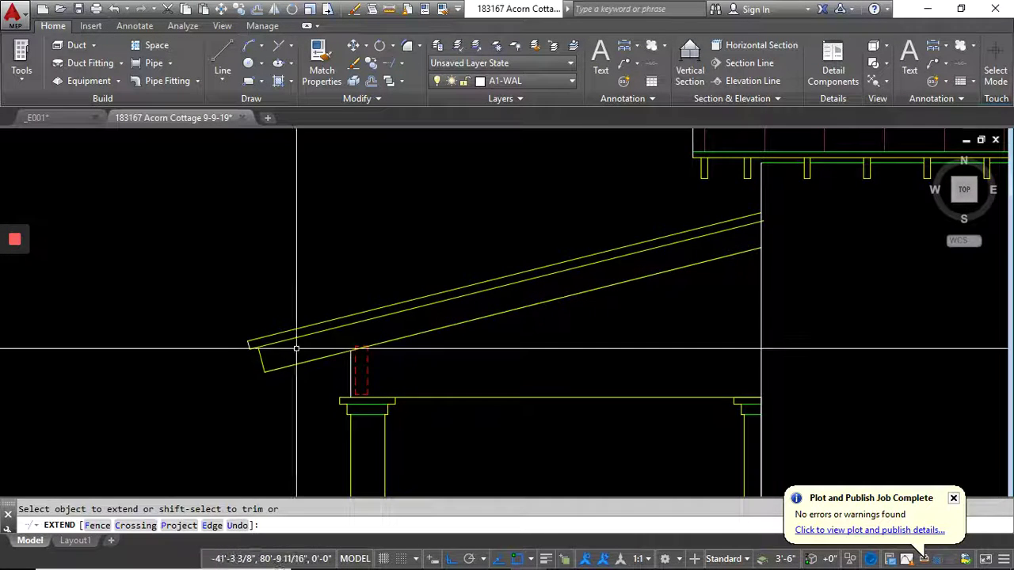
key("Return")
- Extend the end line of the porch rafter tail up to the lower sloping roof line
scroll(227, 362, "up", 3)
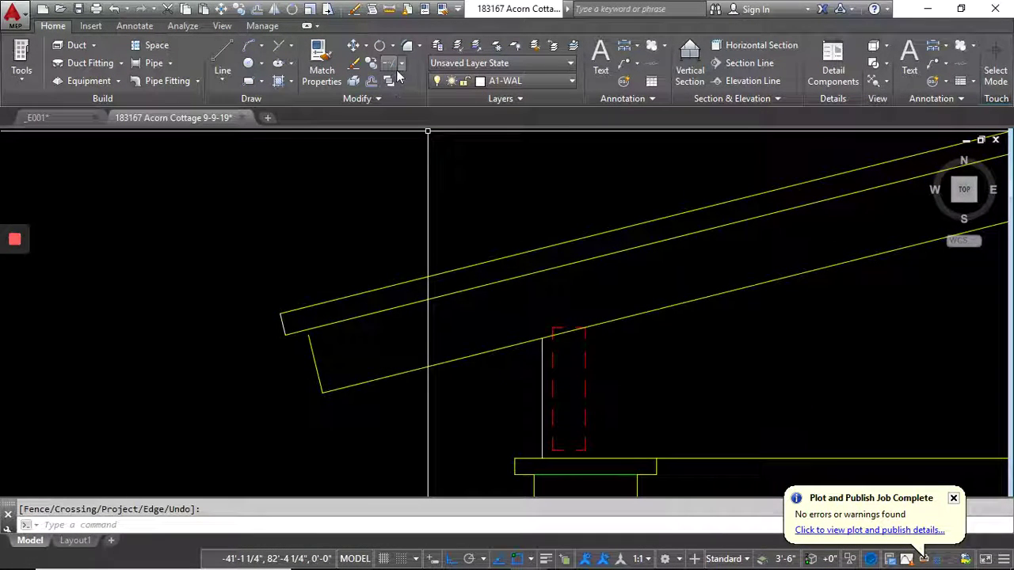
left_click(317, 326)
key("Return")
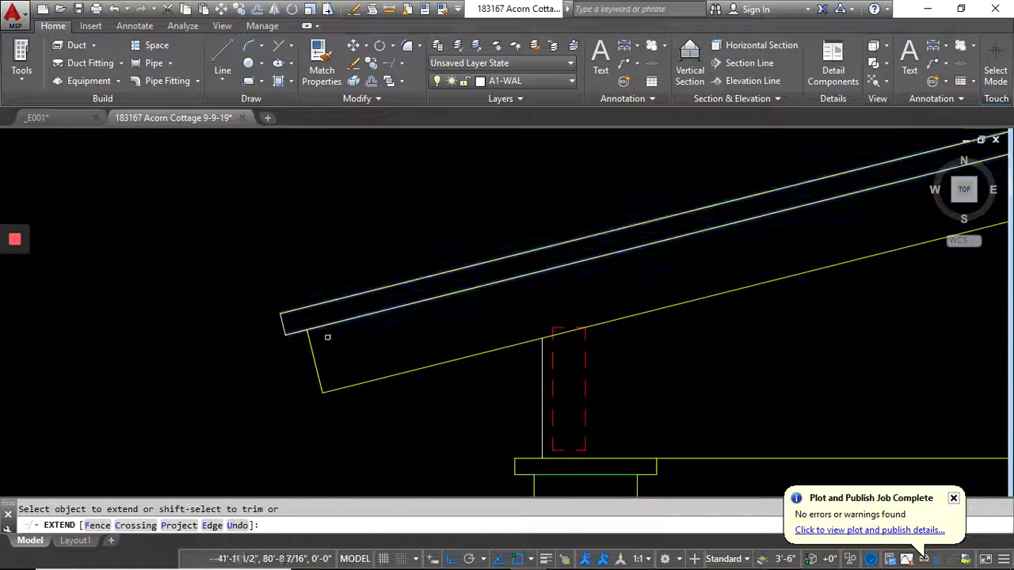
scroll(327, 336, "down", 3)
key("Return")
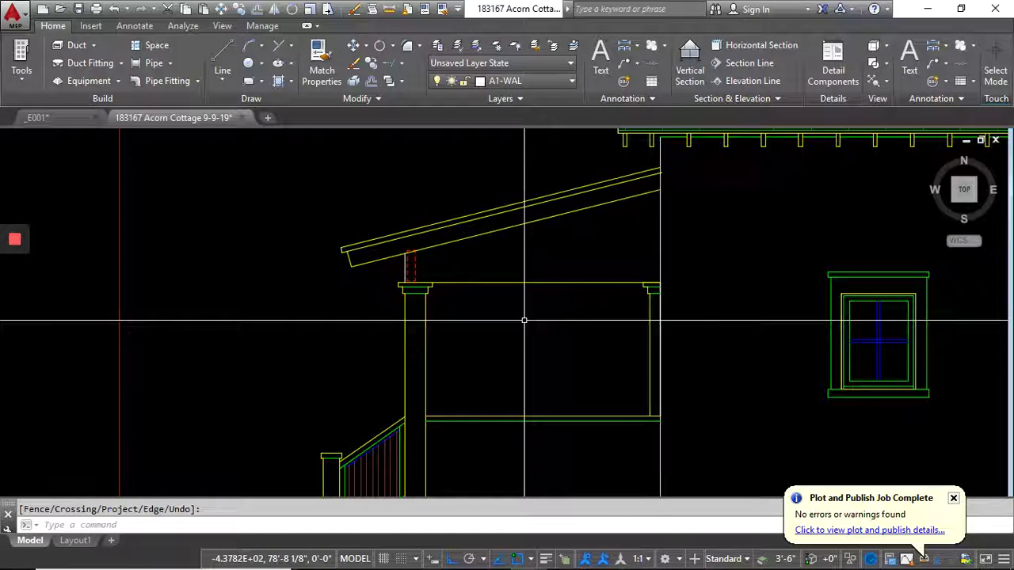
- Trim the overhanging end of the lower sloping roof line at the house wall's front edge
scroll(656, 163, "up", 5)
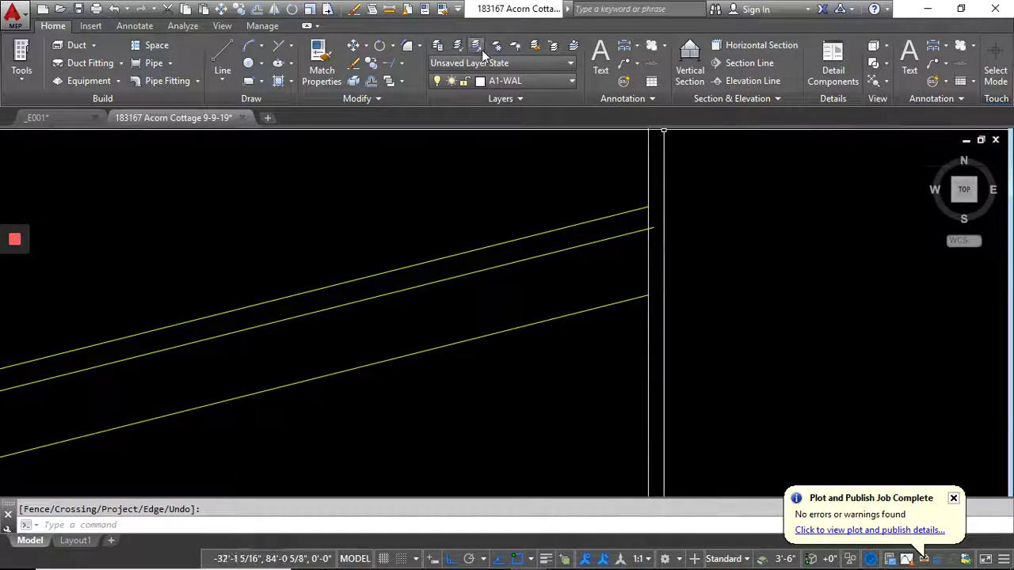
left_click(401, 64)
left_click(364, 116)
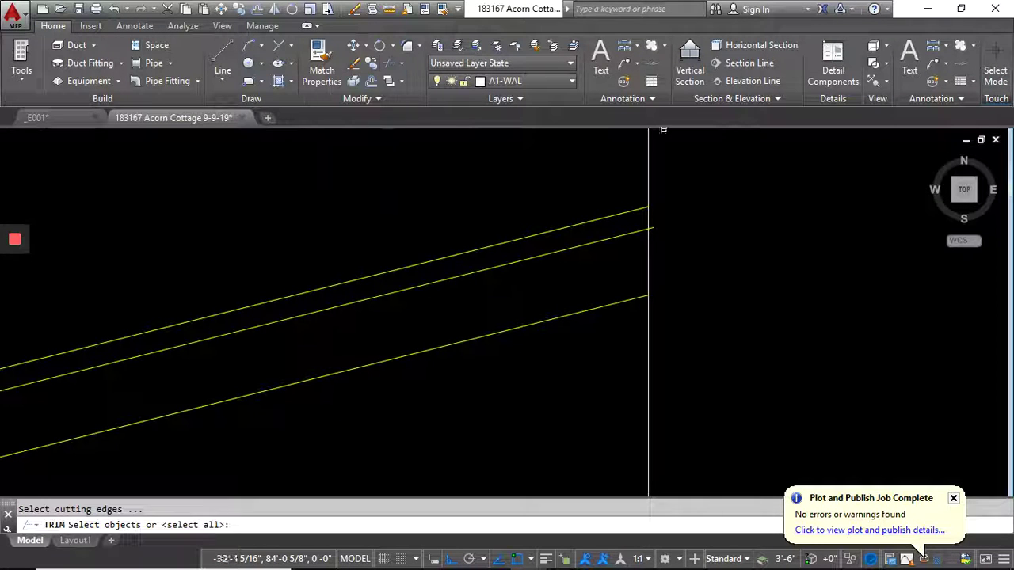
left_click(655, 260)
left_click(643, 243)
right_click(661, 228)
left_click(651, 226)
scroll(513, 212, "down", 10)
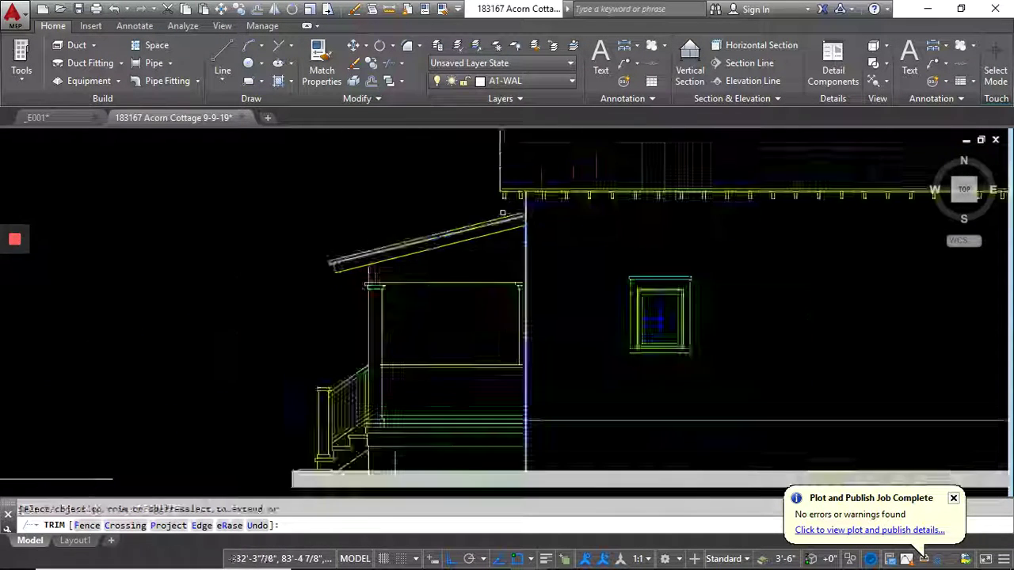
key("Return")
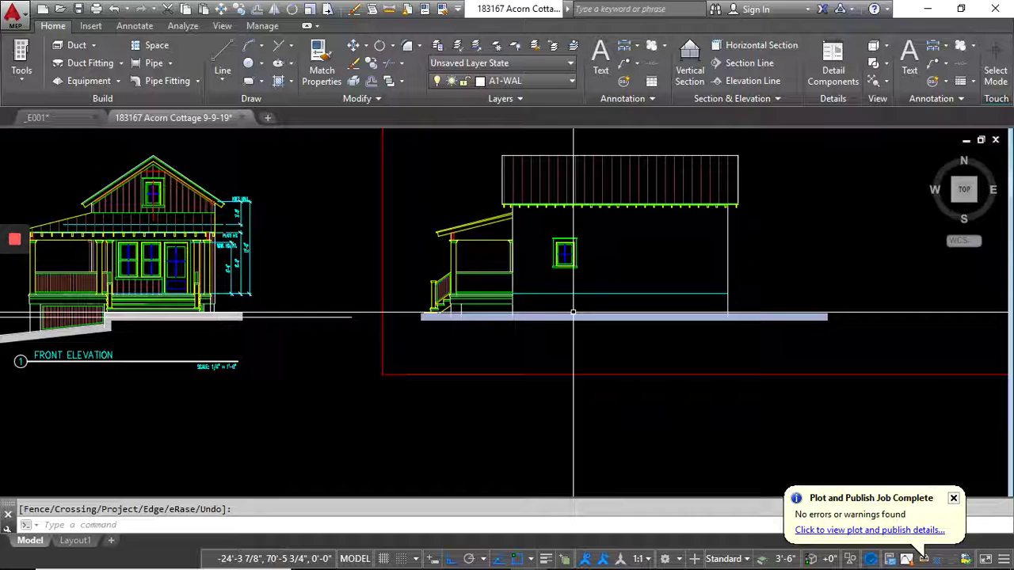
- Examine the picket hatch of the front elevation's porch railing against the empty railing panel in the side elevation
mouse_move(573, 313)
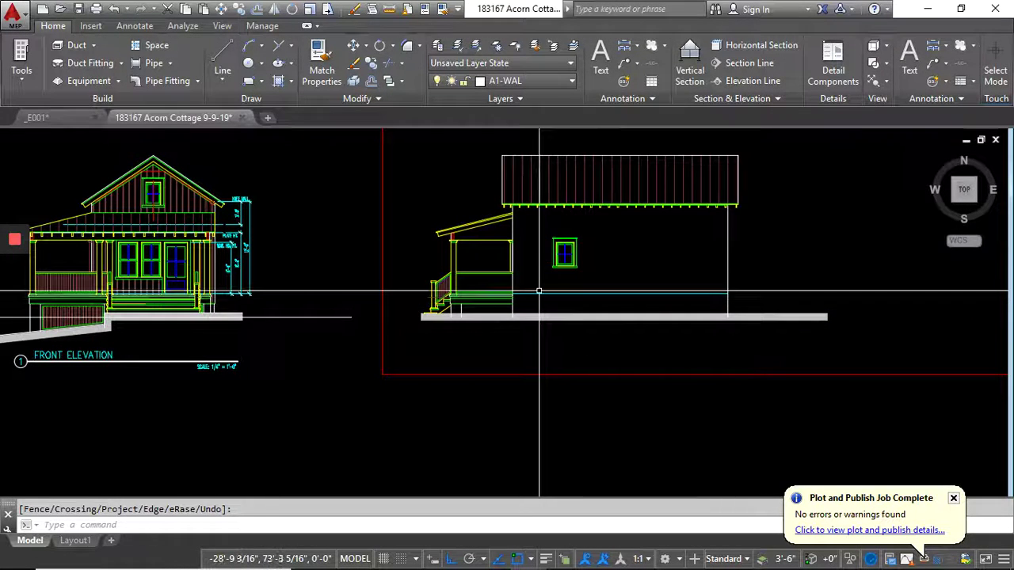
scroll(509, 283, "up", 2)
scroll(506, 275, "up", 2)
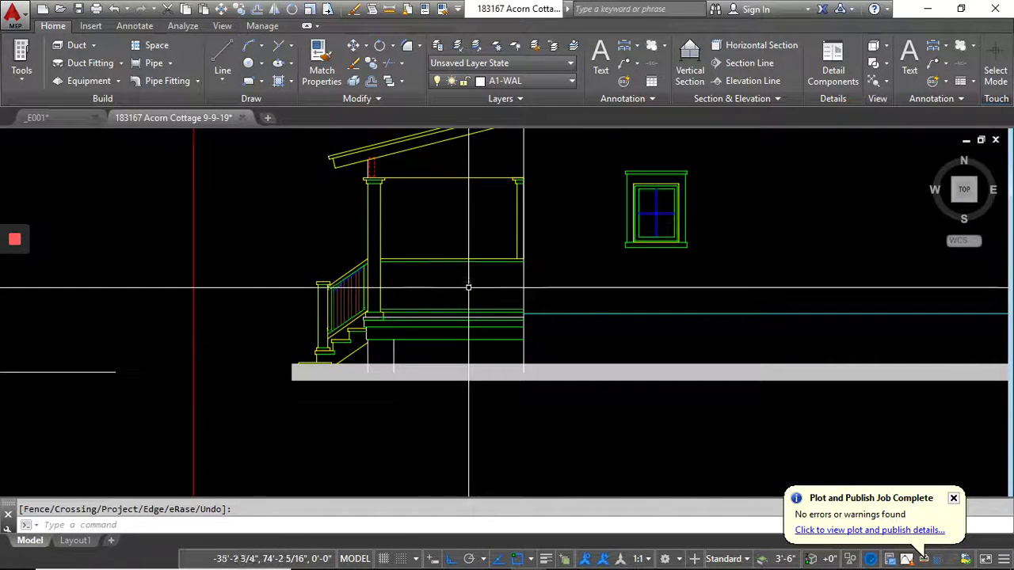
scroll(470, 290, "down", 5)
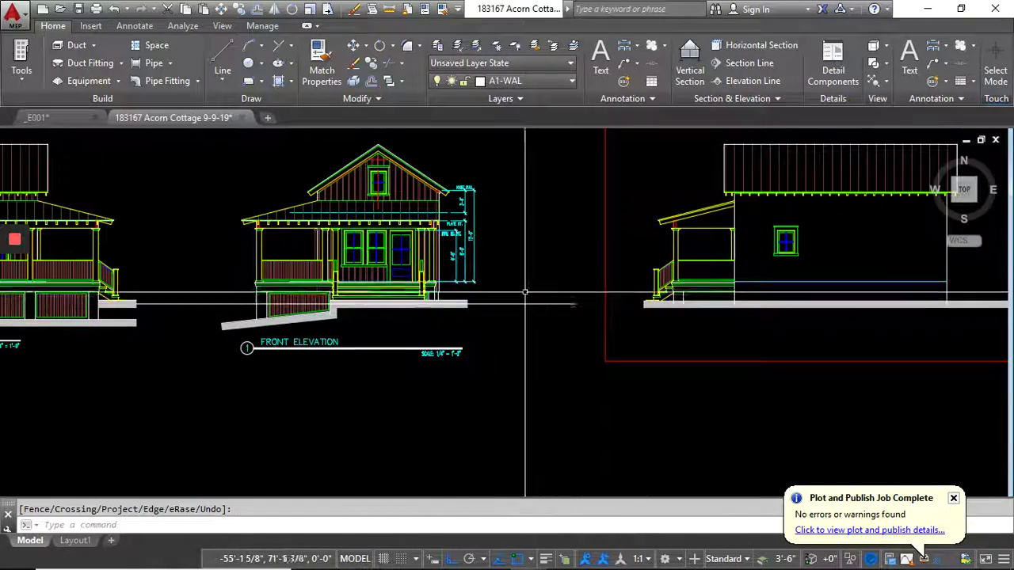
scroll(287, 278, "up", 3)
left_click(289, 278)
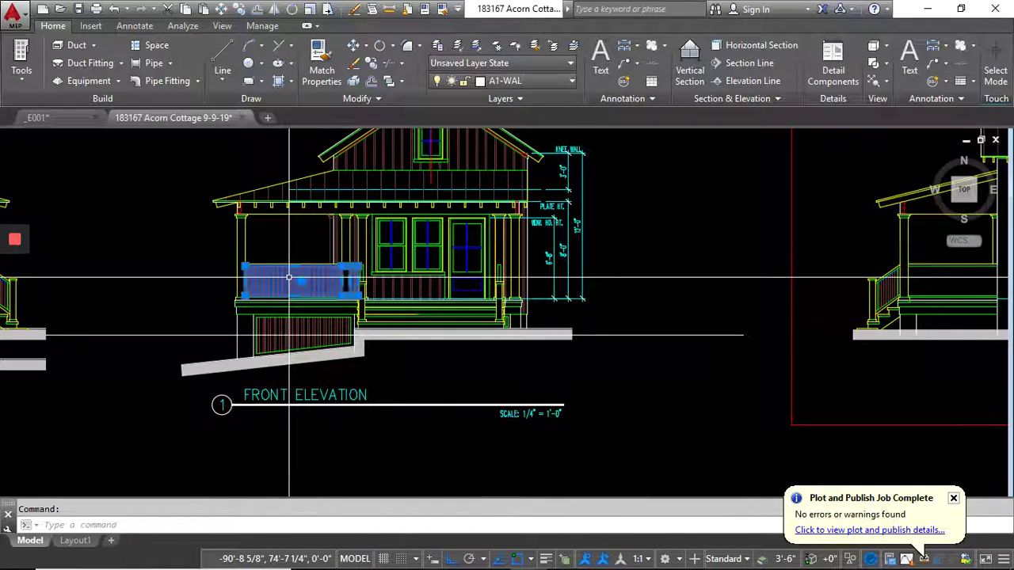
key("Escape")
scroll(491, 269, "down", 3)
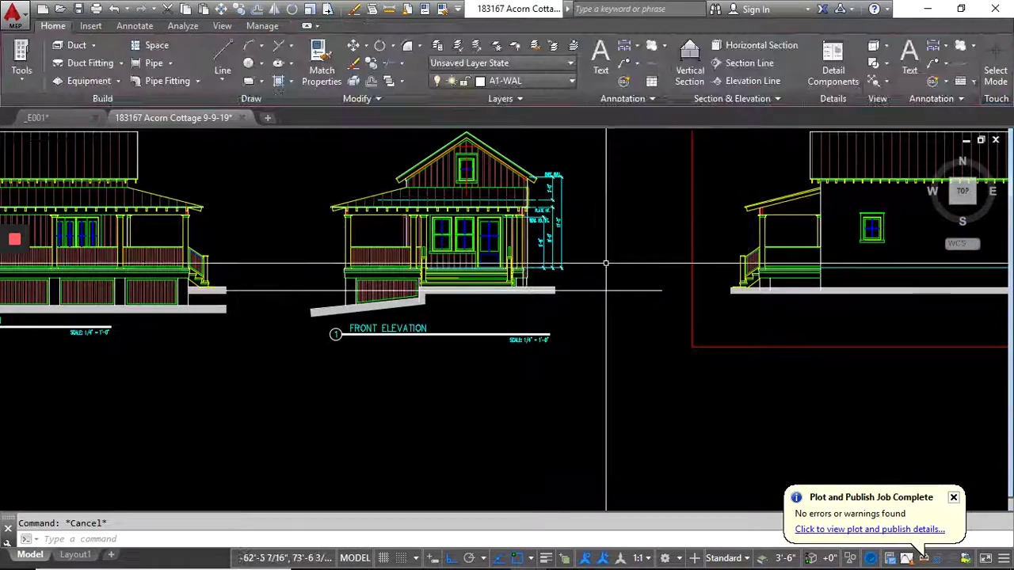
scroll(384, 255, "up", 1)
middle_click_drag(384, 255, 229, 243)
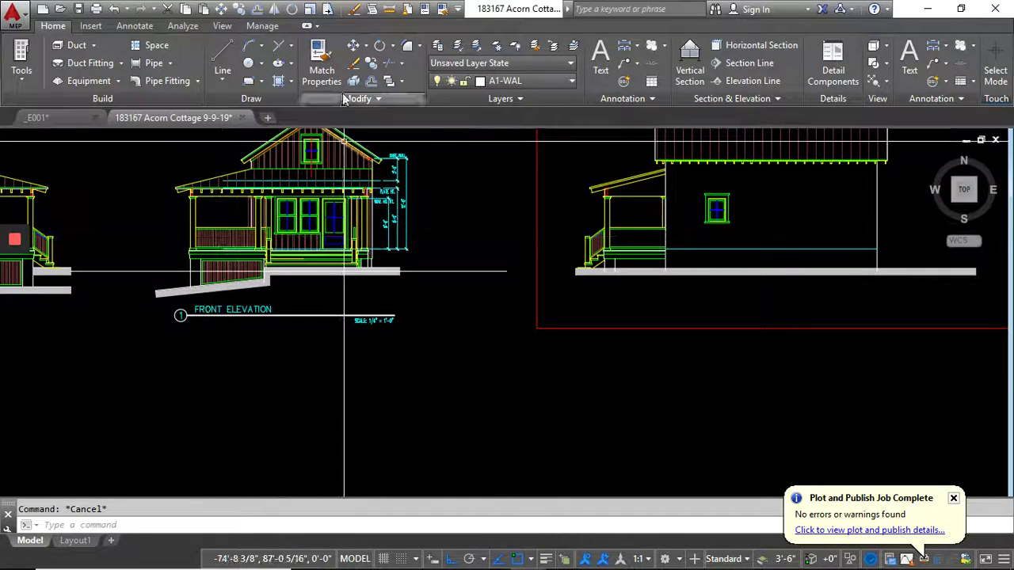
- Hatch the empty porch railing panel in the side elevation with the ANSI31 pattern
type("h")
key("Return")
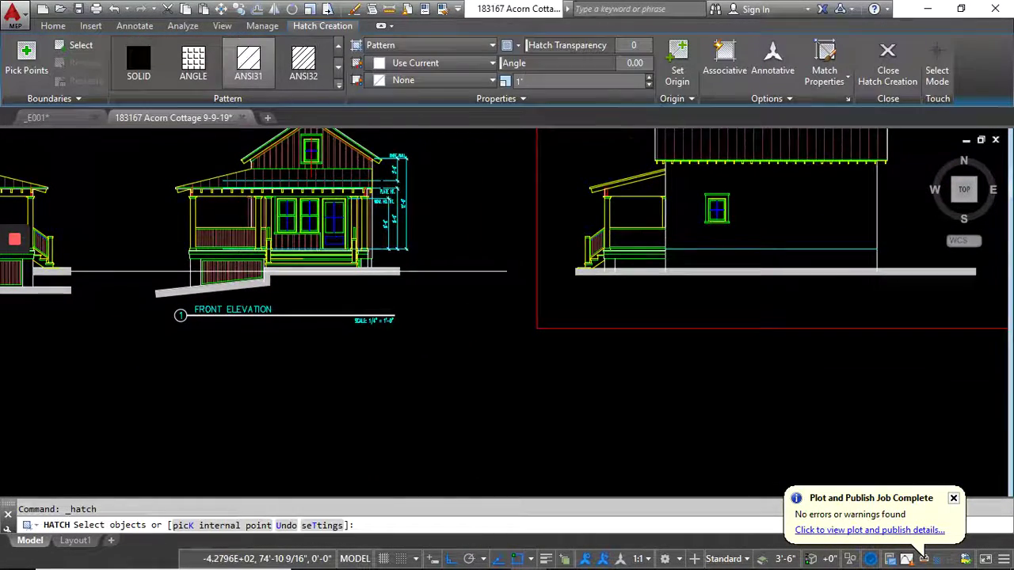
scroll(637, 235, "up", 5)
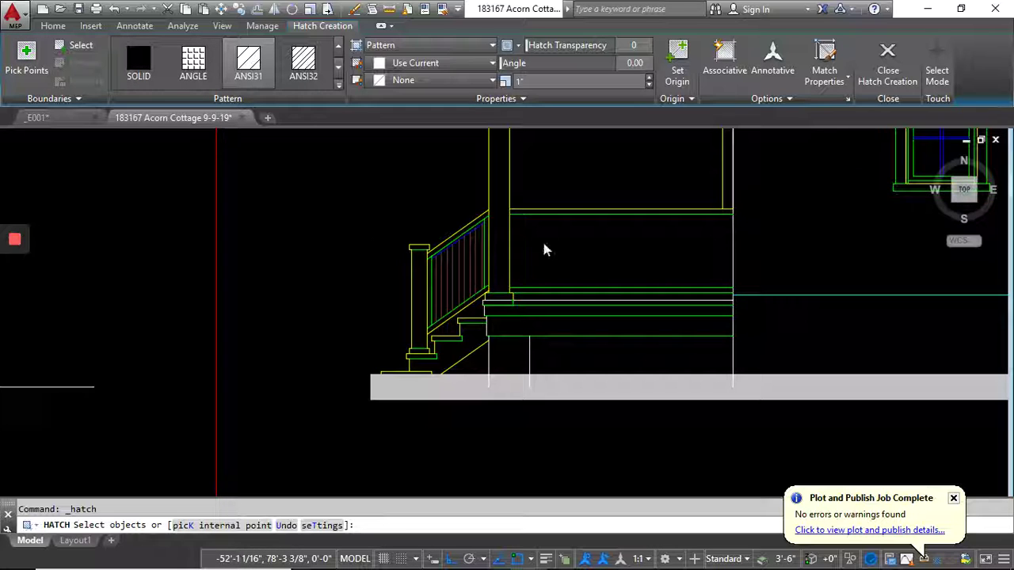
left_click(625, 273)
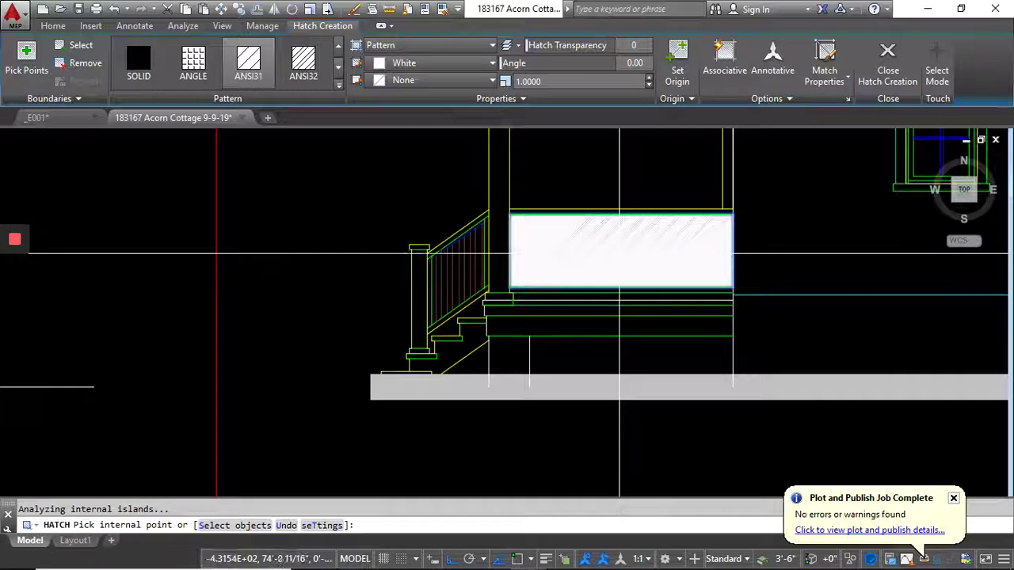
key("Return")
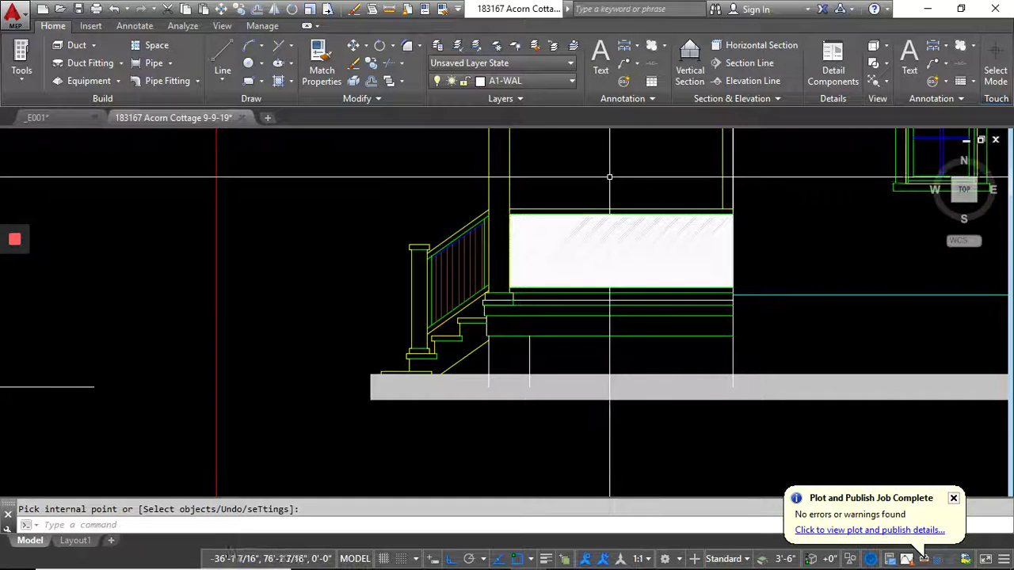
- Match the properties of the front elevation's porch railing hatch onto the new railing hatch in the side elevation
left_click(322, 71)
scroll(256, 229, "down", 3)
scroll(256, 229, "up", 2)
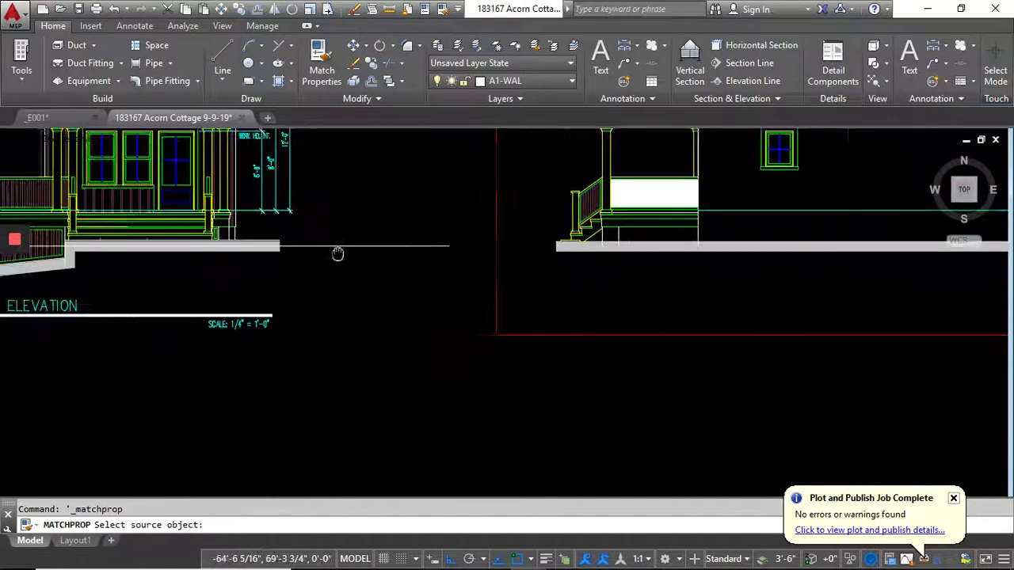
left_click(147, 196)
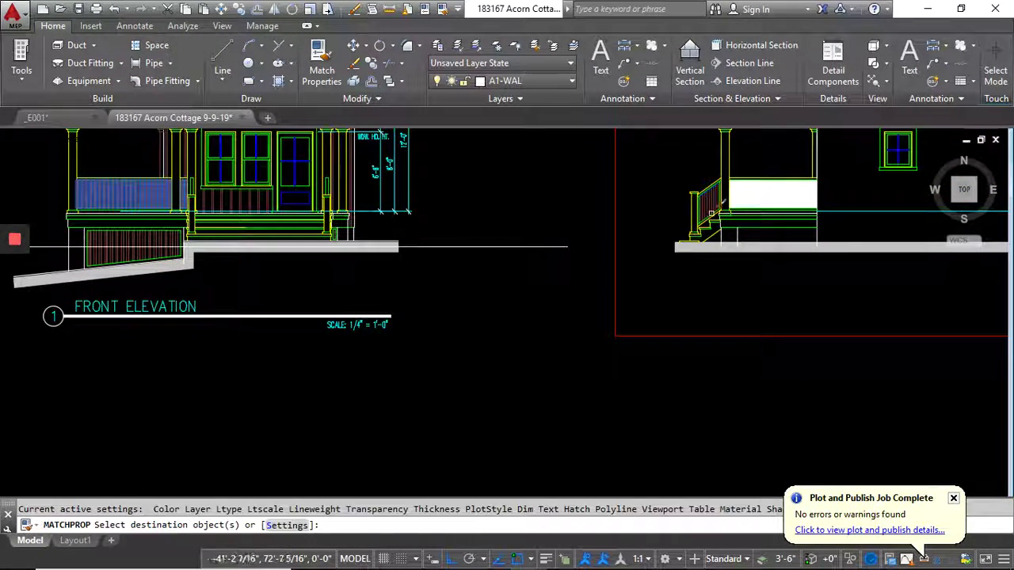
left_click(775, 207)
key("Return")
scroll(775, 194, "up", 4)
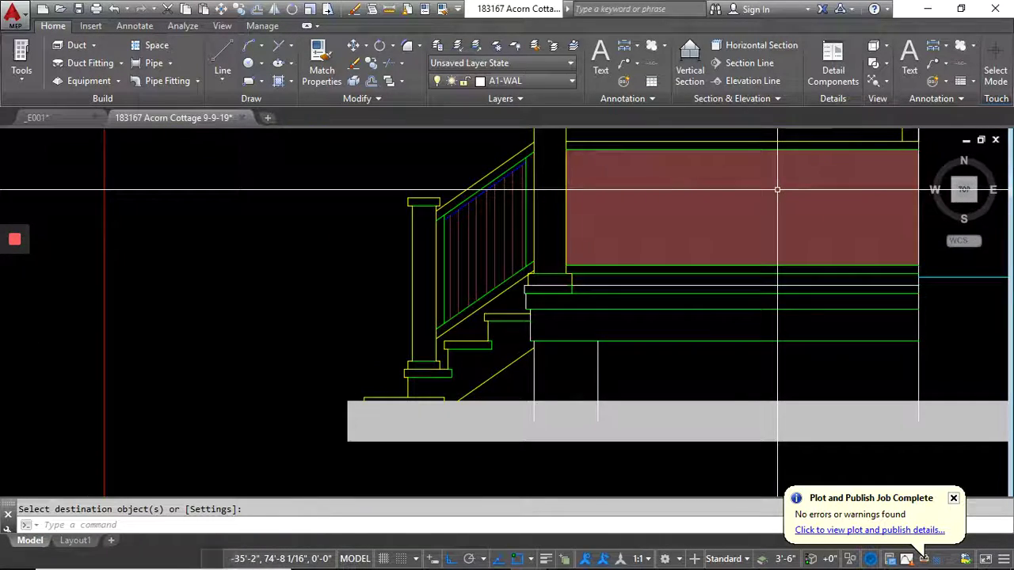
- Check which hatch pattern the front elevation's porch railing uses, leaving that railing hatch as it is
scroll(651, 224, "down", 6)
scroll(293, 225, "up", 5)
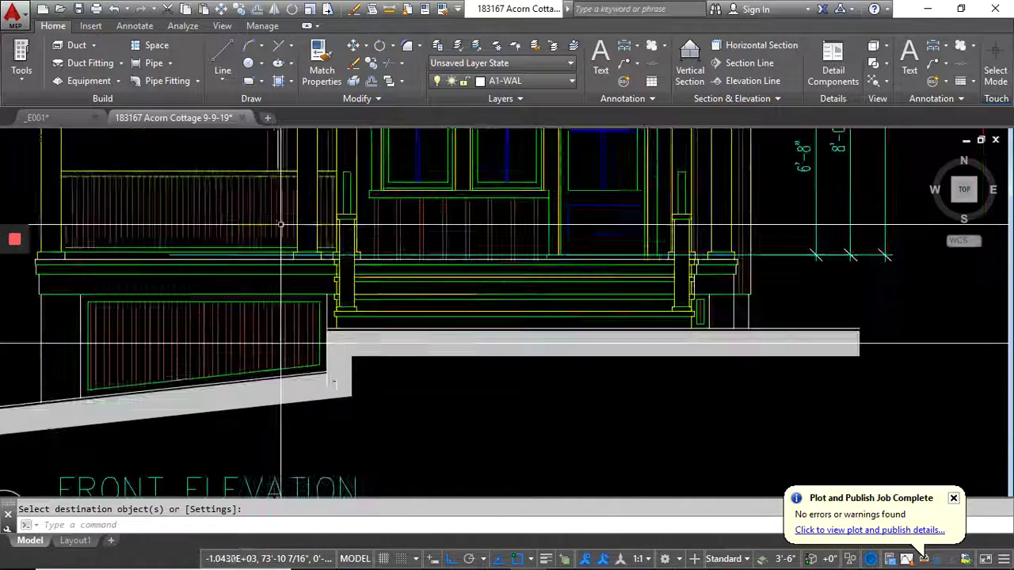
key("Escape")
left_click(270, 228)
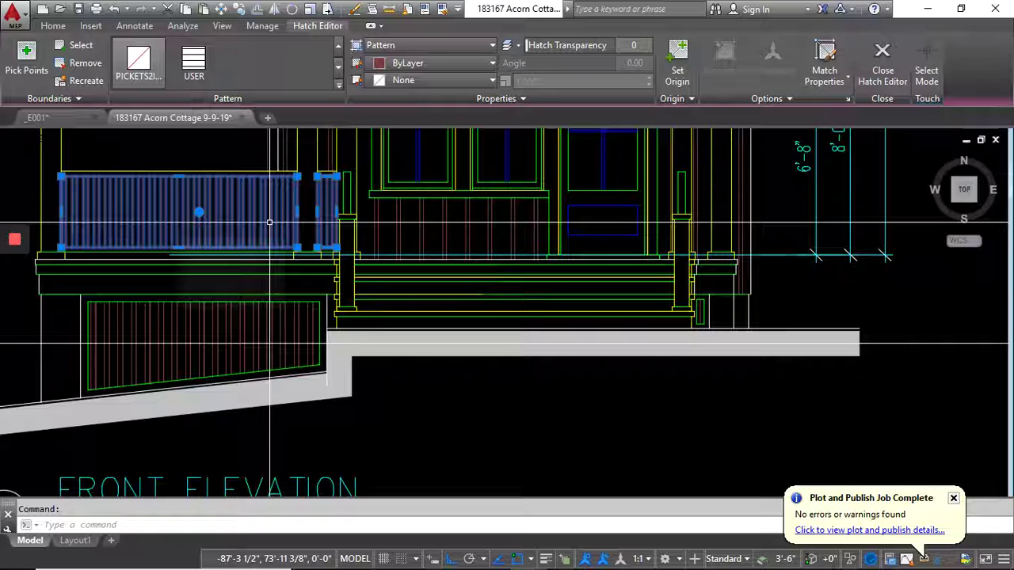
left_click(192, 64)
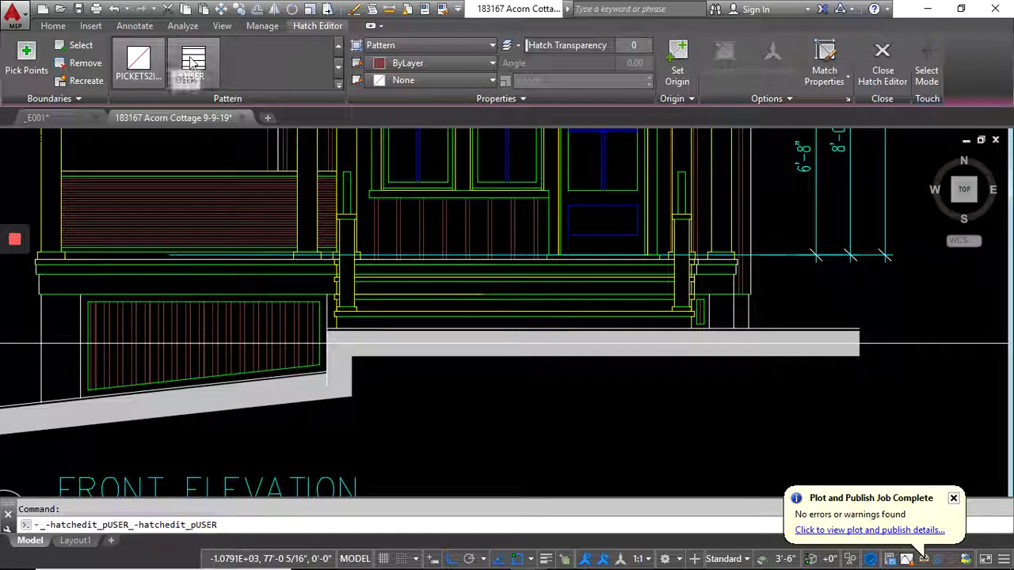
scroll(357, 248, "down", 2)
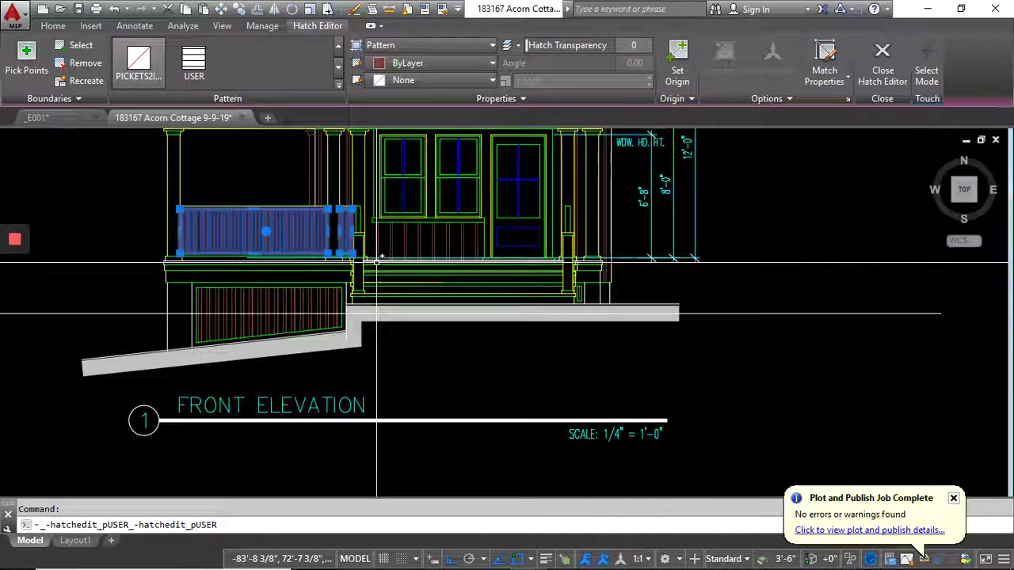
key("Escape")
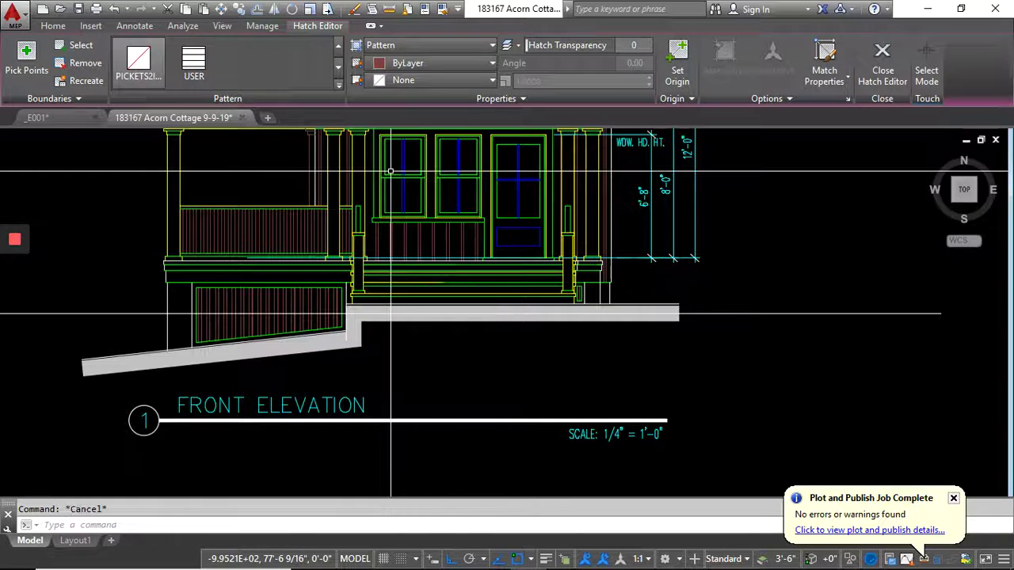
left_click(294, 235)
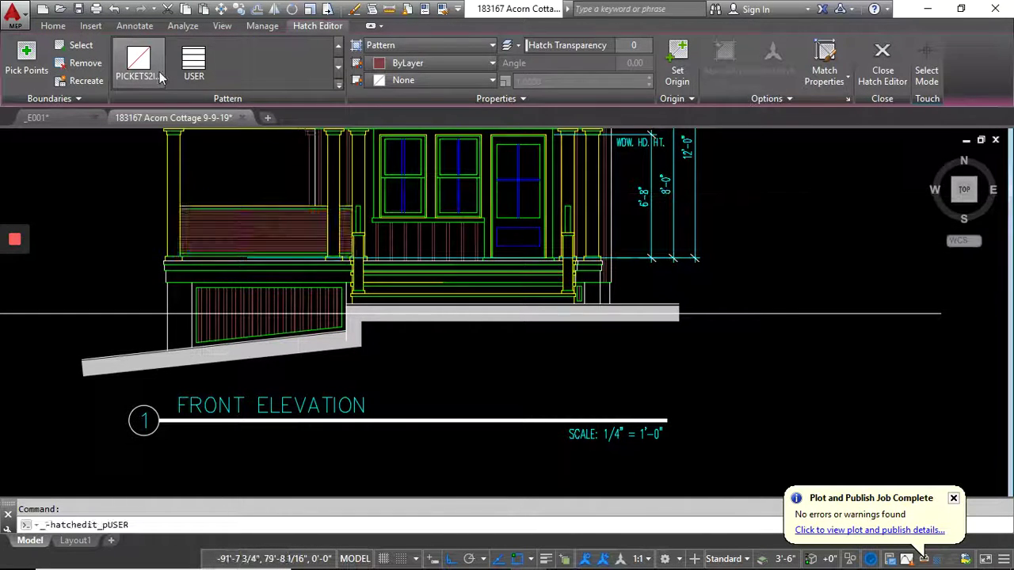
left_click(145, 87)
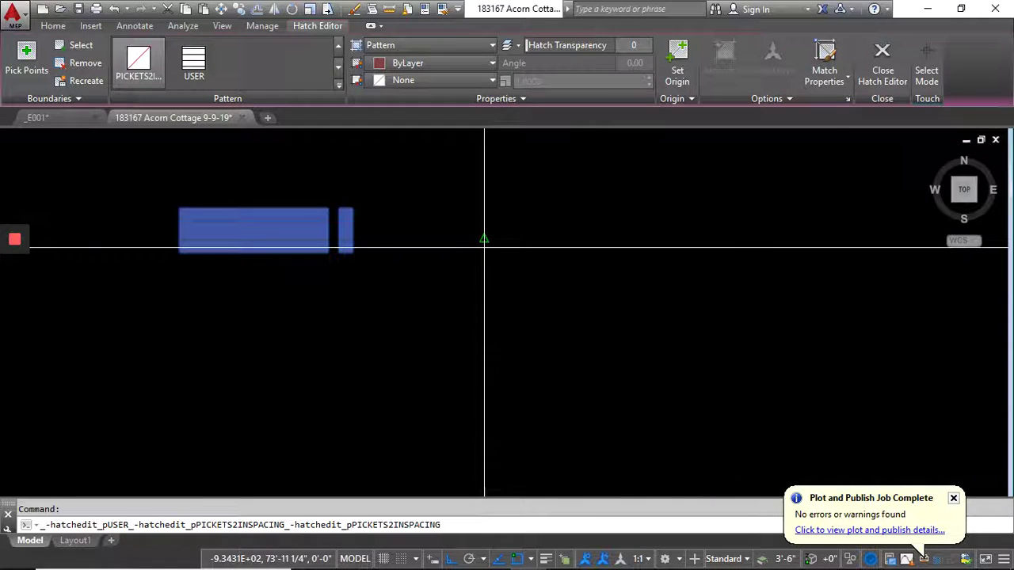
scroll(443, 262, "down", 4)
scroll(751, 255, "up", 6)
key("Escape")
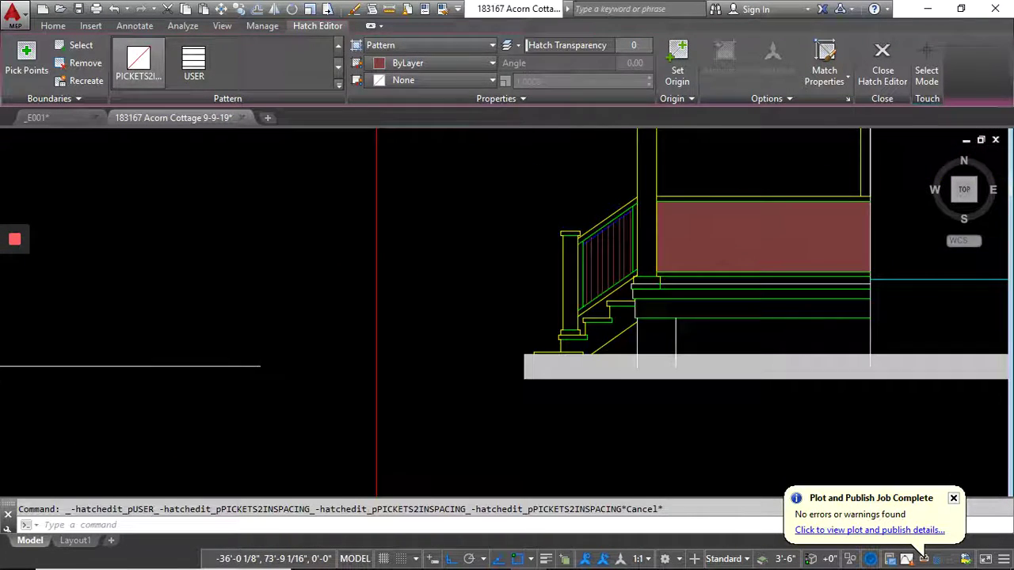
- Search the available hatch patterns for a picket pattern for the side elevation's porch railing hatch
scroll(762, 254, "up", 2)
left_click(761, 235)
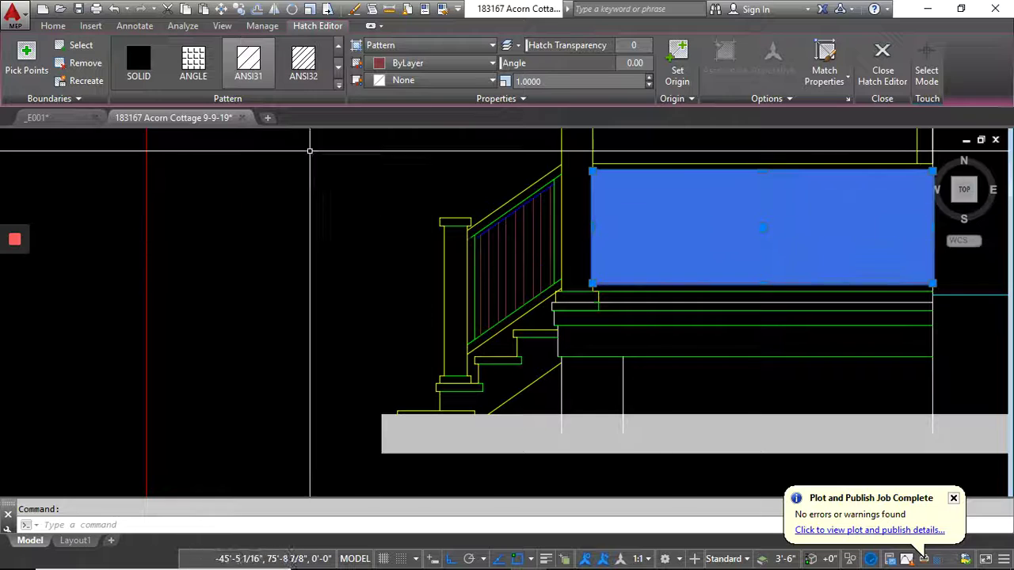
left_click(304, 60)
left_click(339, 67)
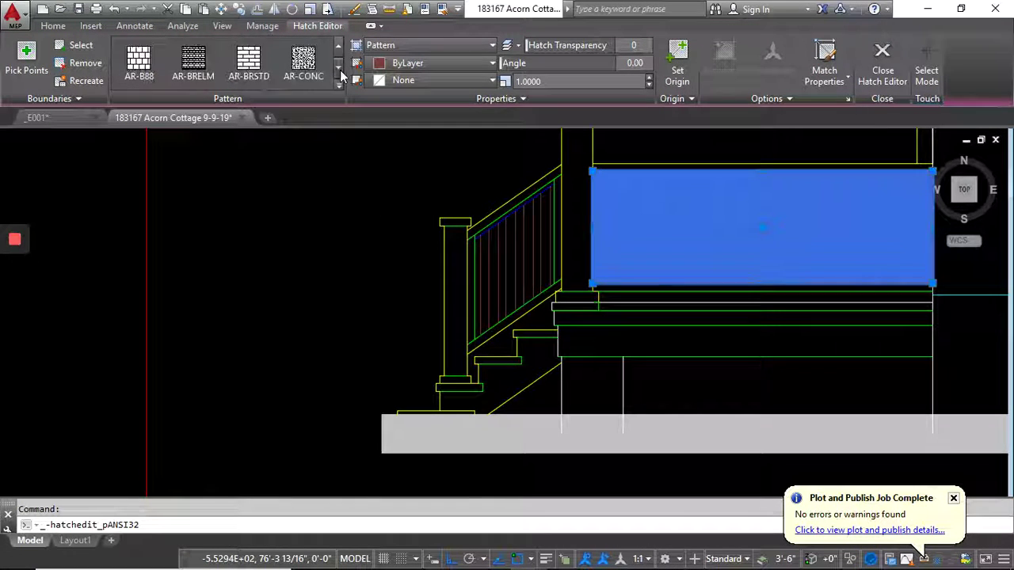
left_click(339, 68)
left_click(338, 68)
left_click(339, 68)
left_click(339, 68)
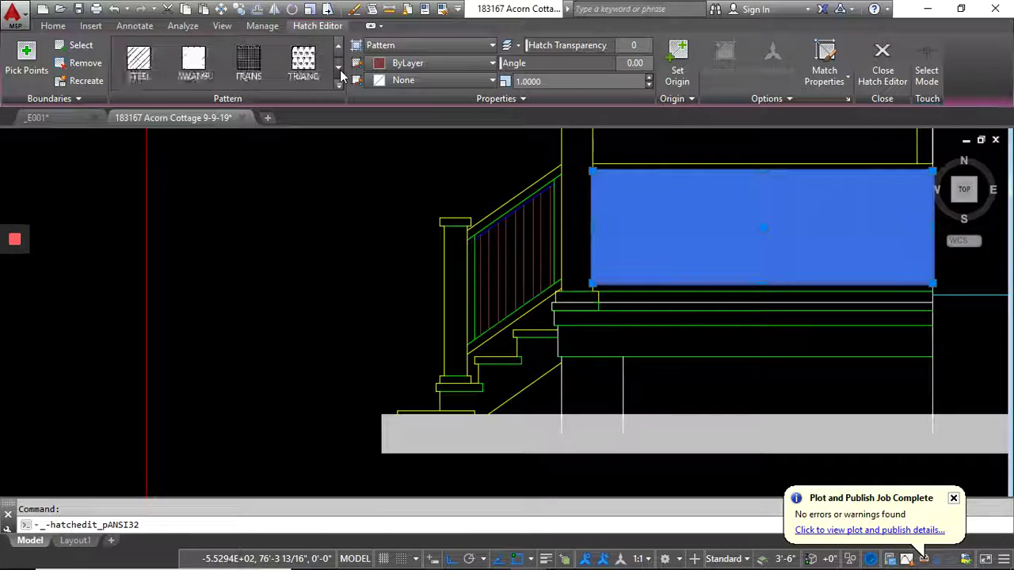
left_click(339, 69)
left_click(339, 49)
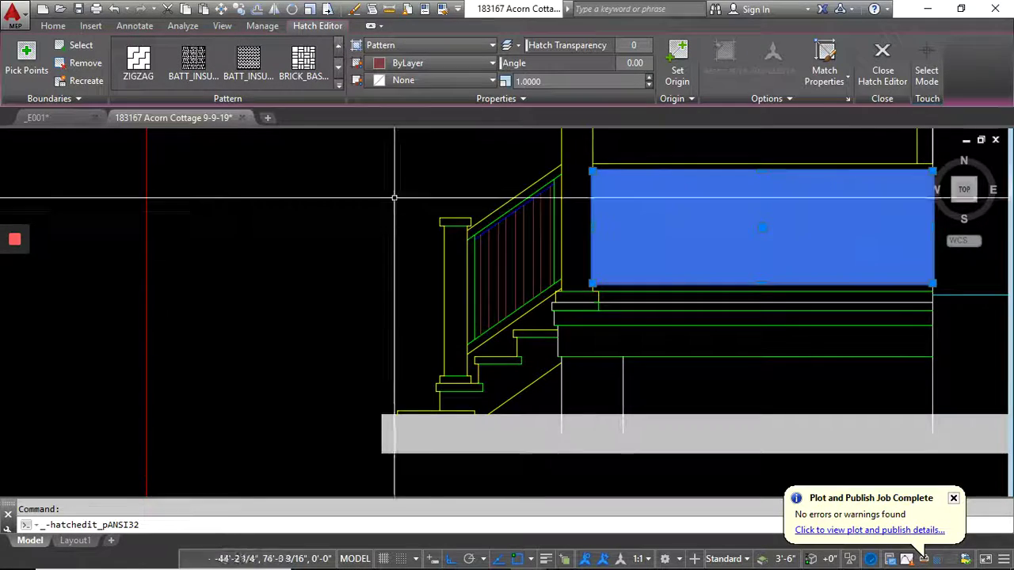
scroll(412, 229, "down", 5)
key("Escape")
- Try to match the side elevation's porch railing hatch to the left elevation's railing hatch
scroll(210, 267, "up", 7)
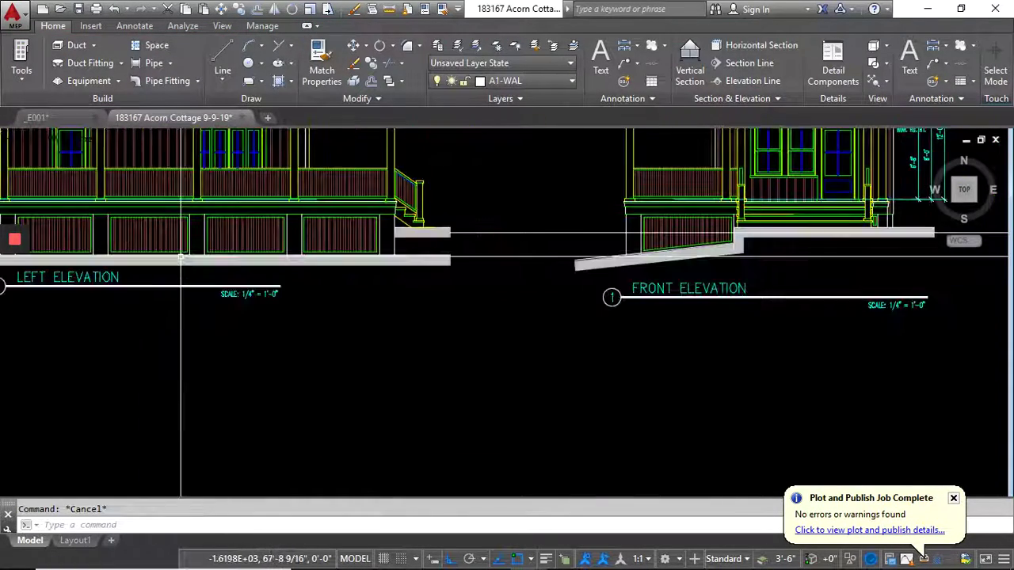
left_click(292, 176)
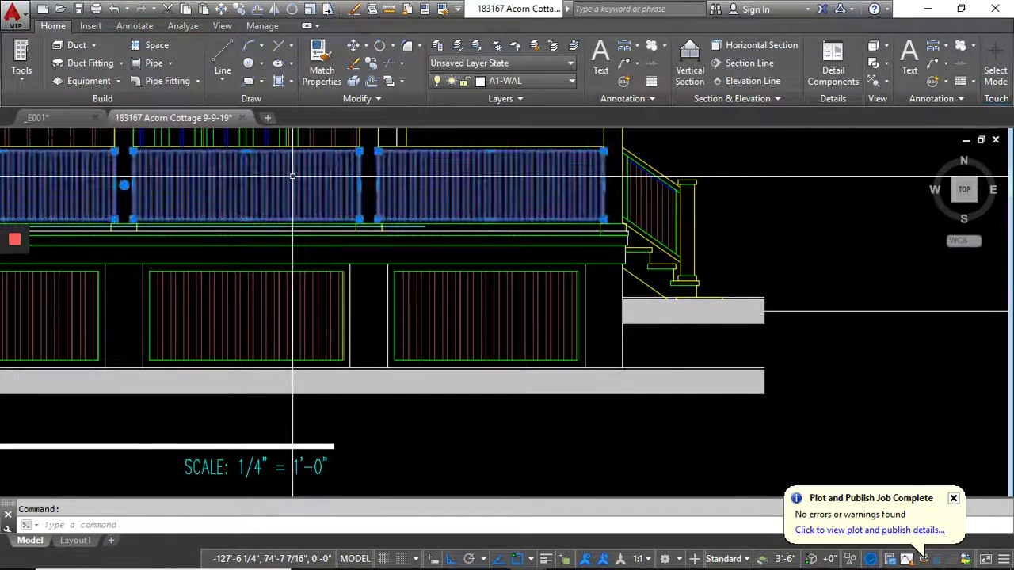
left_click(54, 26)
left_click(322, 64)
scroll(507, 301, "down", 5)
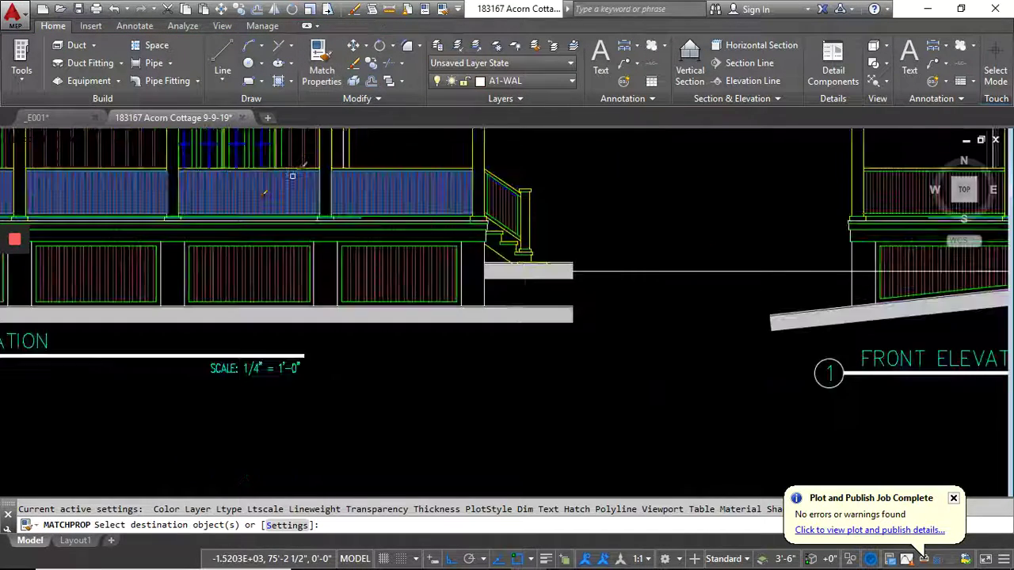
scroll(672, 186, "up", 4)
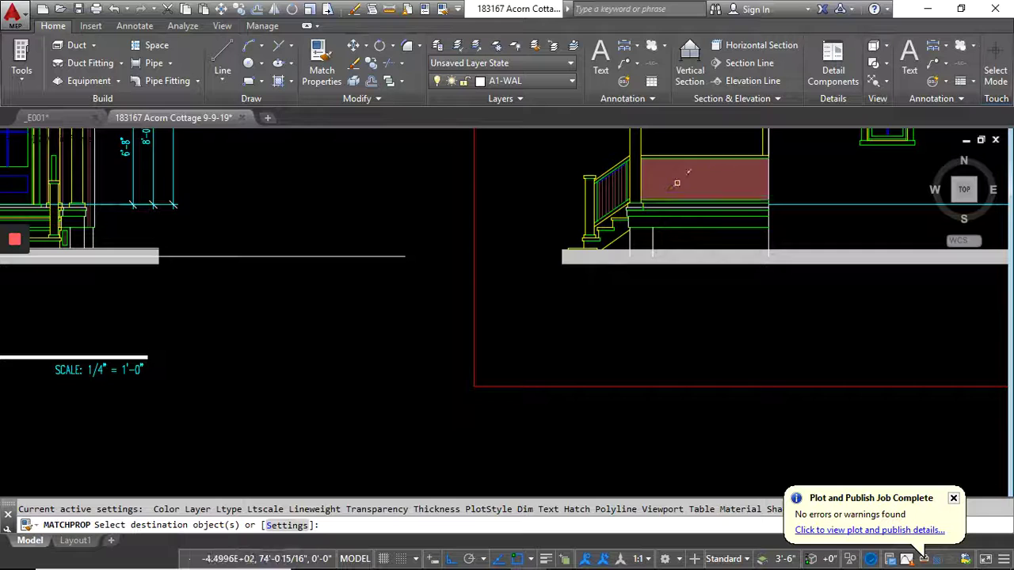
left_click(676, 183)
scroll(674, 182, "up", 4)
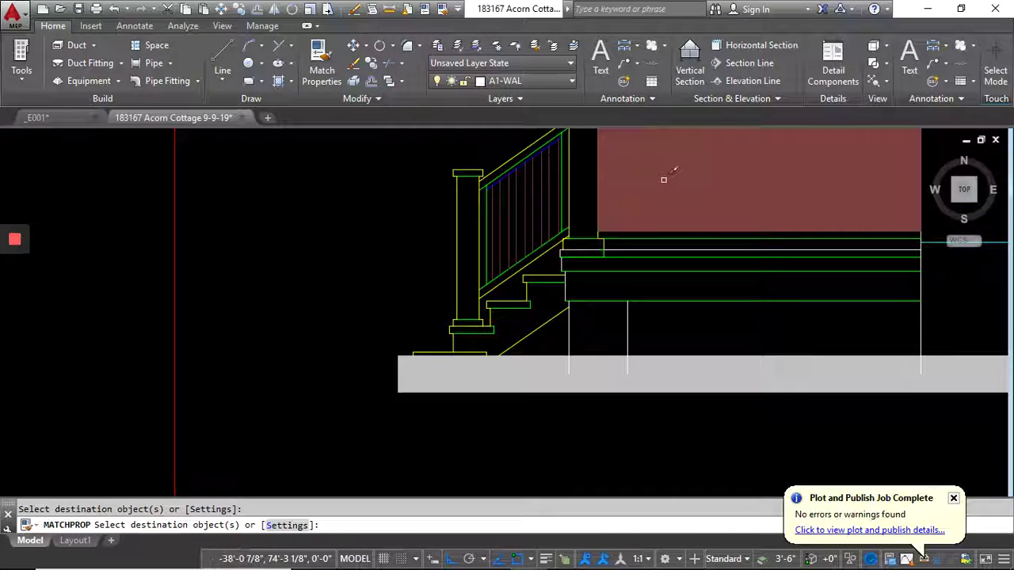
middle_click_drag(664, 181, 391, 246)
key("Escape")
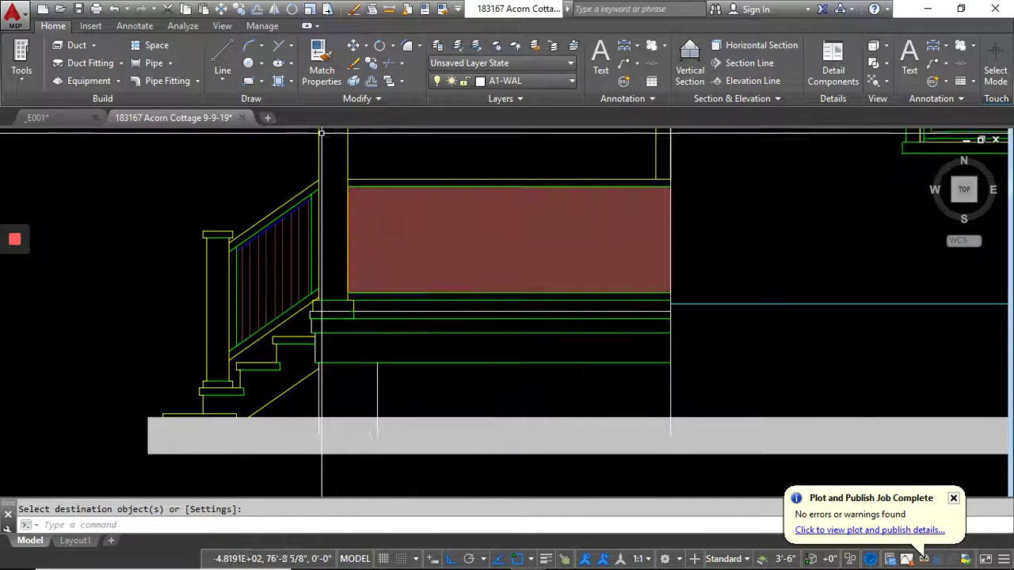
left_click(321, 63)
left_click(273, 262)
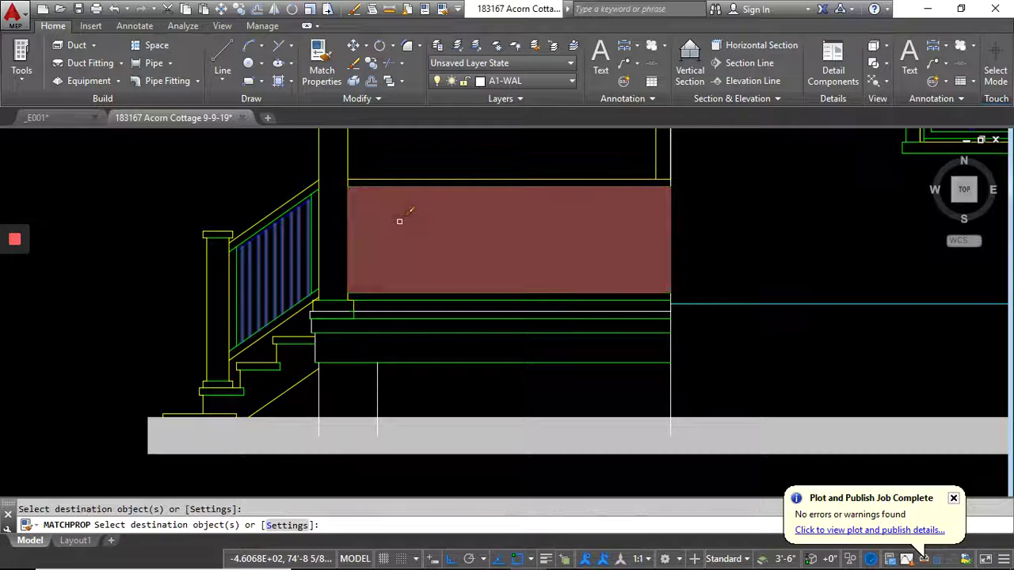
key("Escape")
- Browse the hatch pattern library for a picket-like pattern for the side elevation's porch railing hatch, keeping ANSI31
left_click(399, 211)
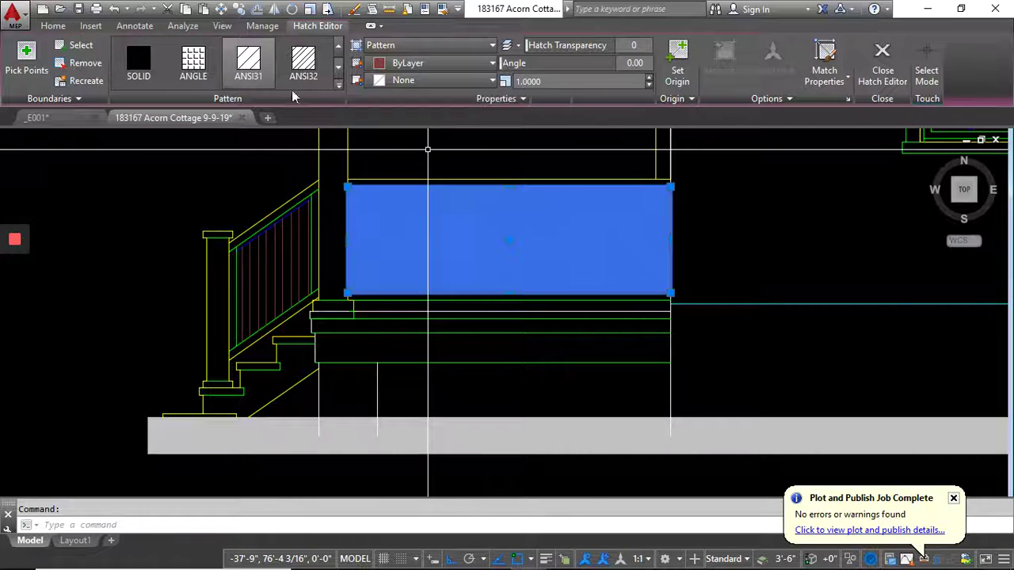
left_click(304, 75)
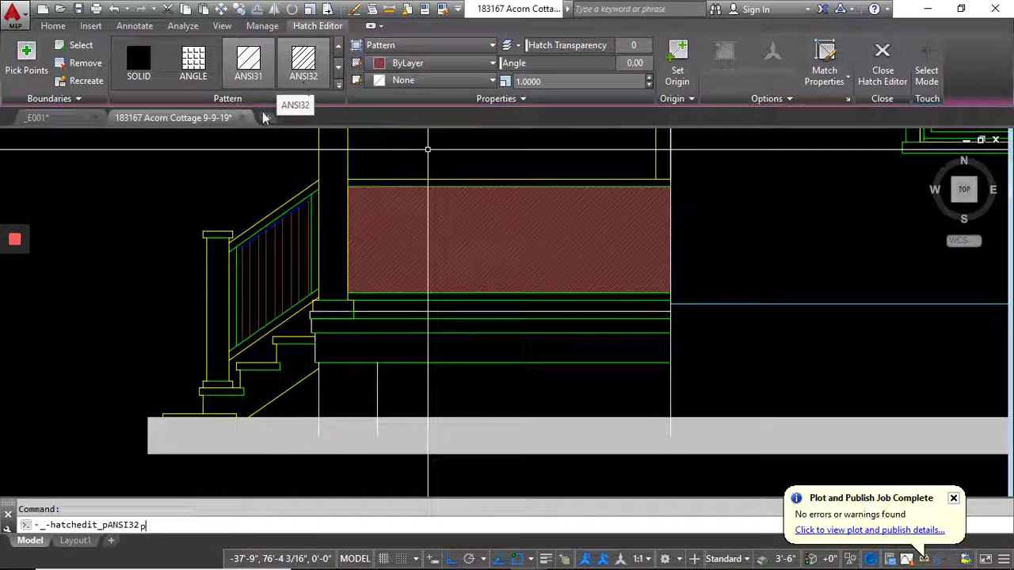
left_click(339, 86)
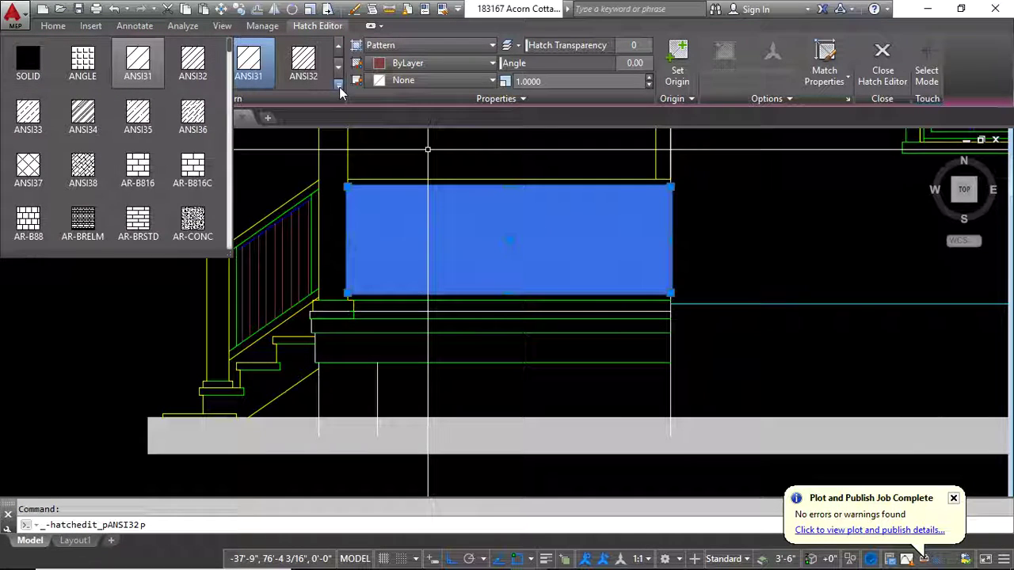
left_click(195, 111)
scroll(161, 170, "down", 2)
scroll(161, 171, "down", 10)
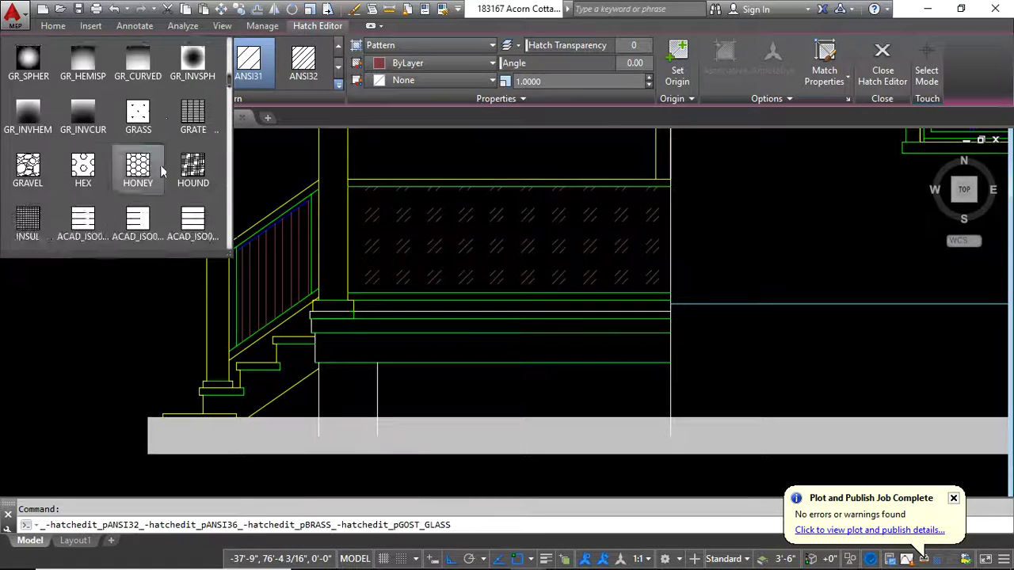
scroll(160, 170, "down", 3)
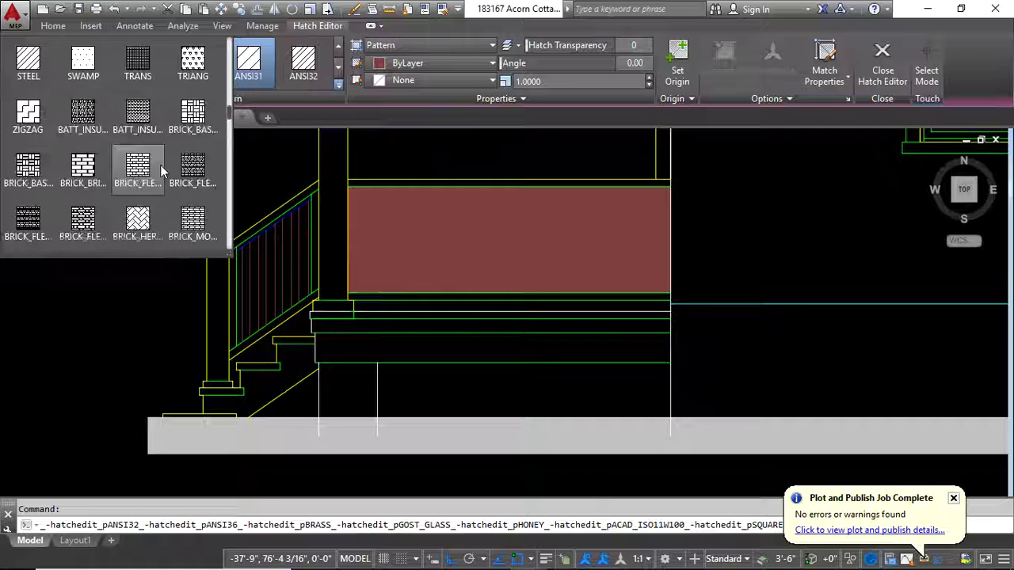
scroll(160, 171, "up", 4)
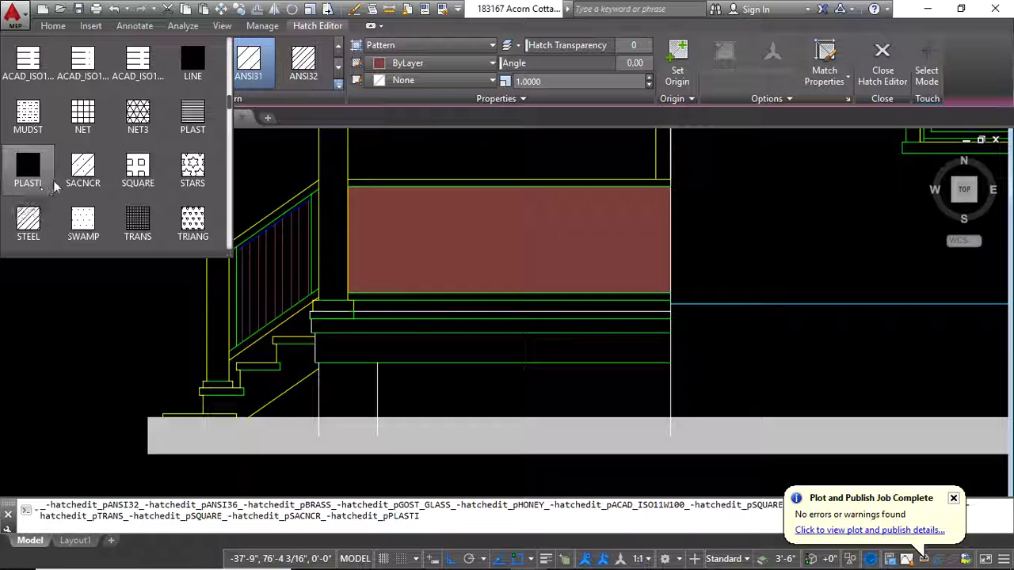
scroll(94, 184, "down", 8)
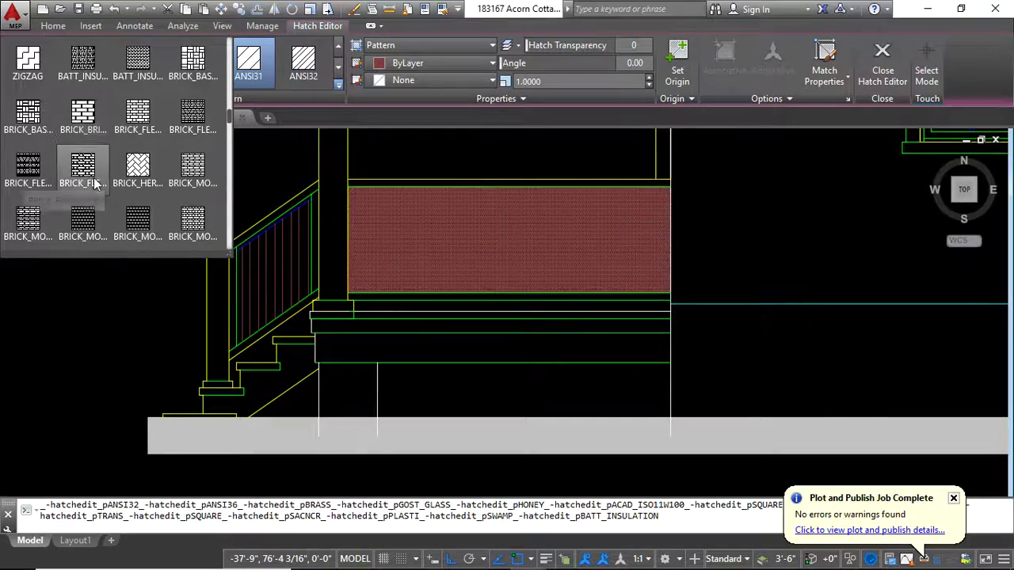
scroll(93, 183, "down", 8)
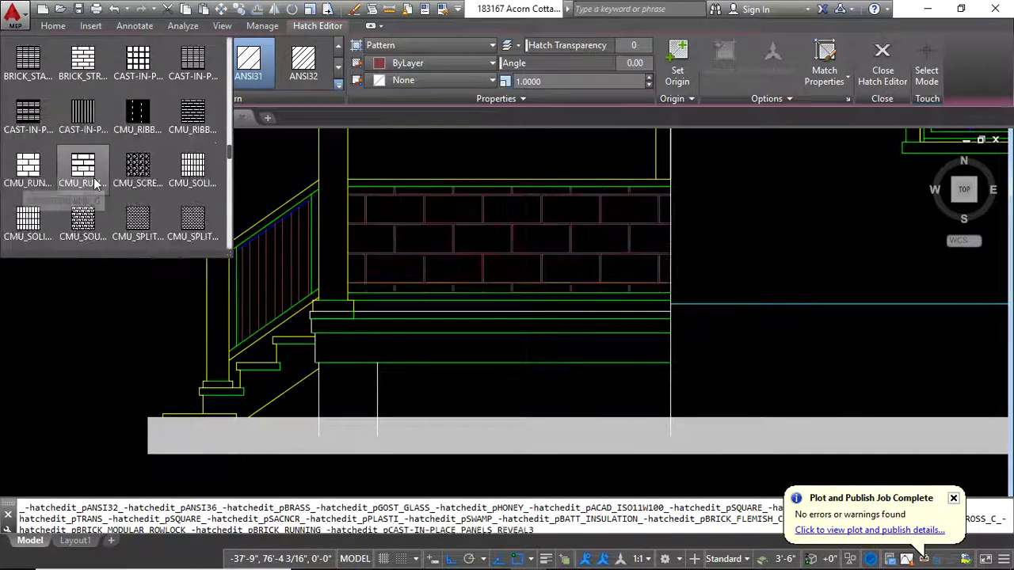
scroll(93, 183, "down", 8)
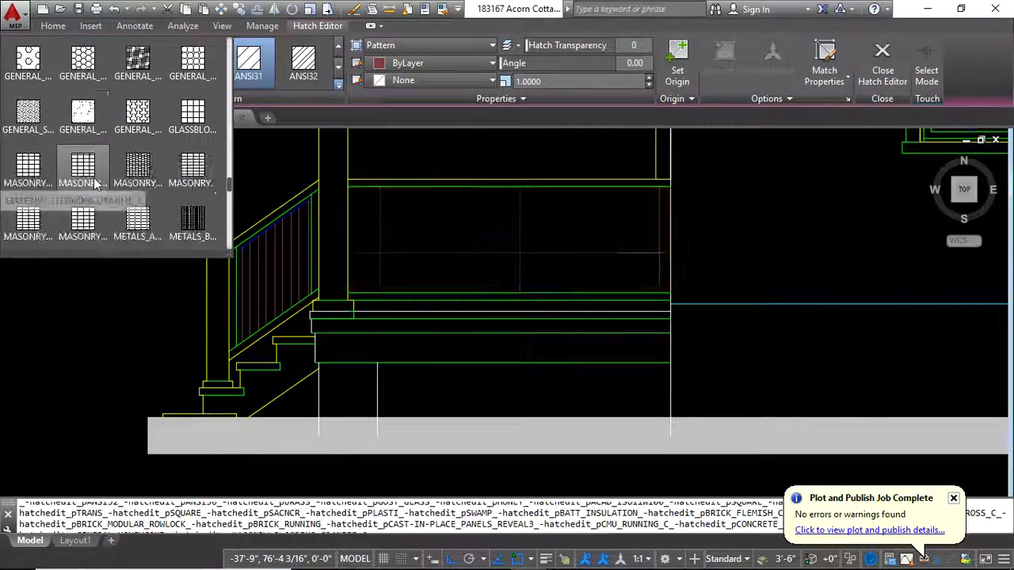
scroll(94, 179, "down", 2)
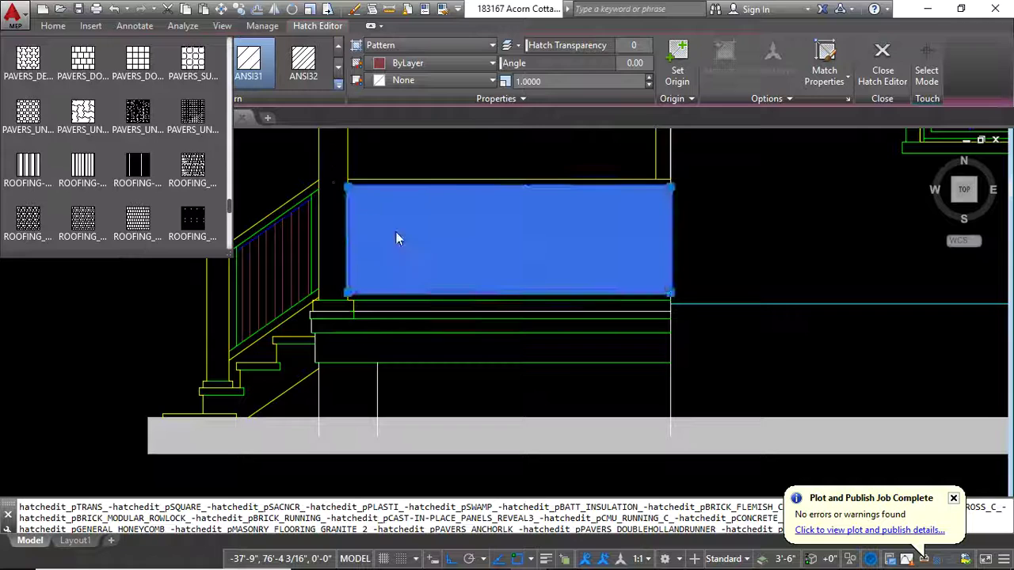
left_click(258, 149)
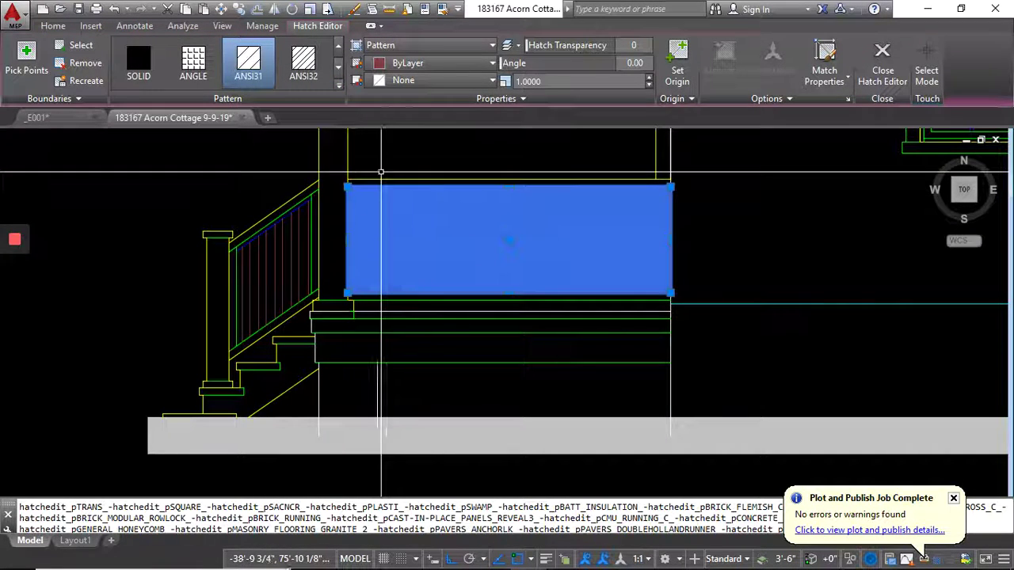
- Set the side elevation's porch railing hatch to an angle of 45 degrees with the ANSI31 pattern
scroll(448, 223, "up", 5)
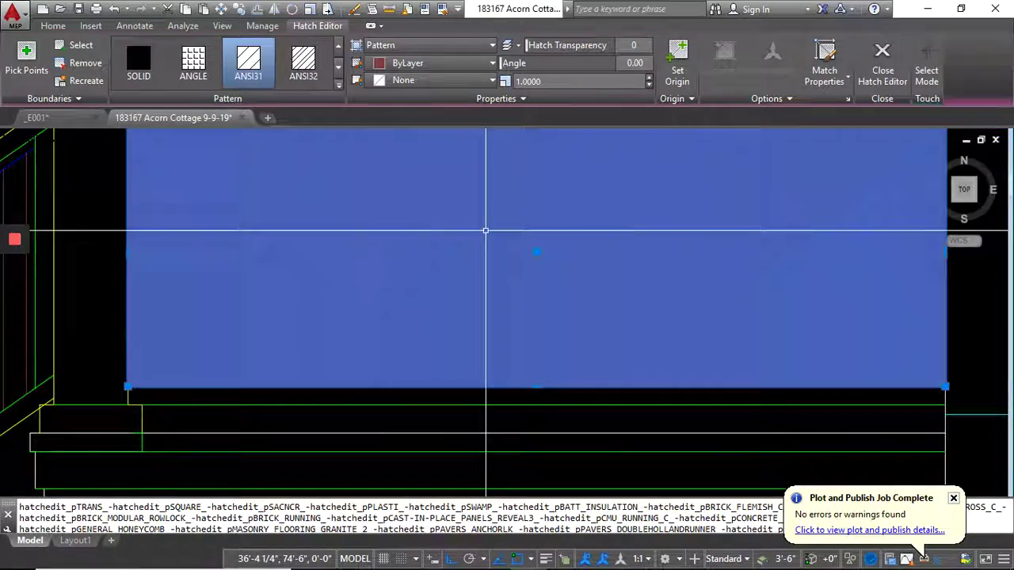
scroll(486, 233, "up", 4)
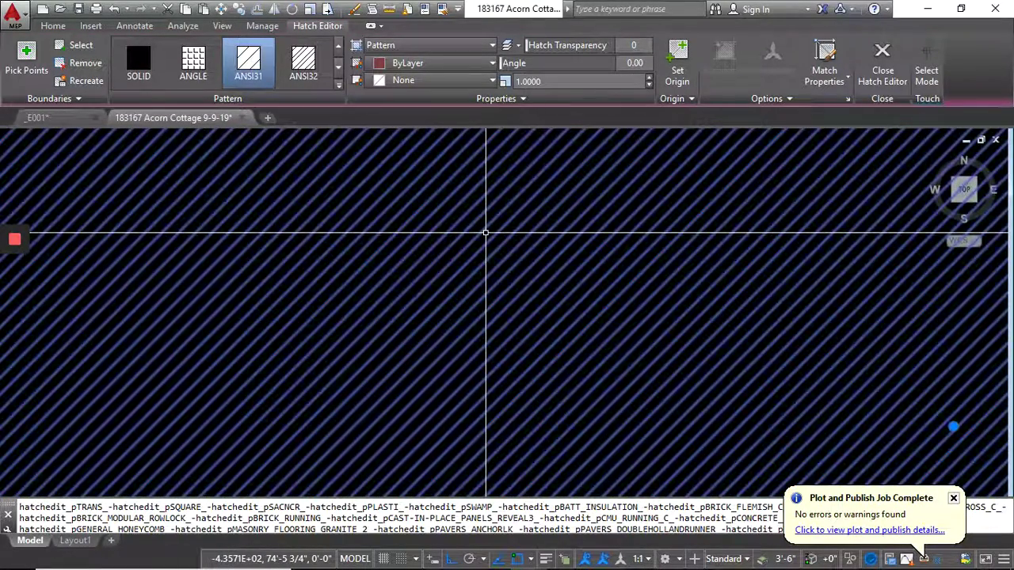
scroll(485, 232, "down", 9)
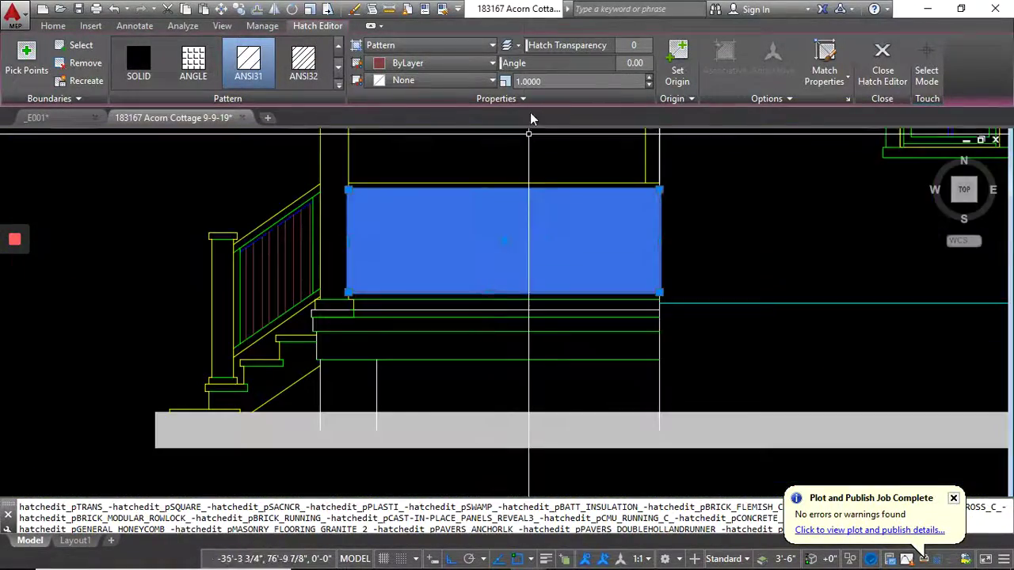
left_click(631, 70)
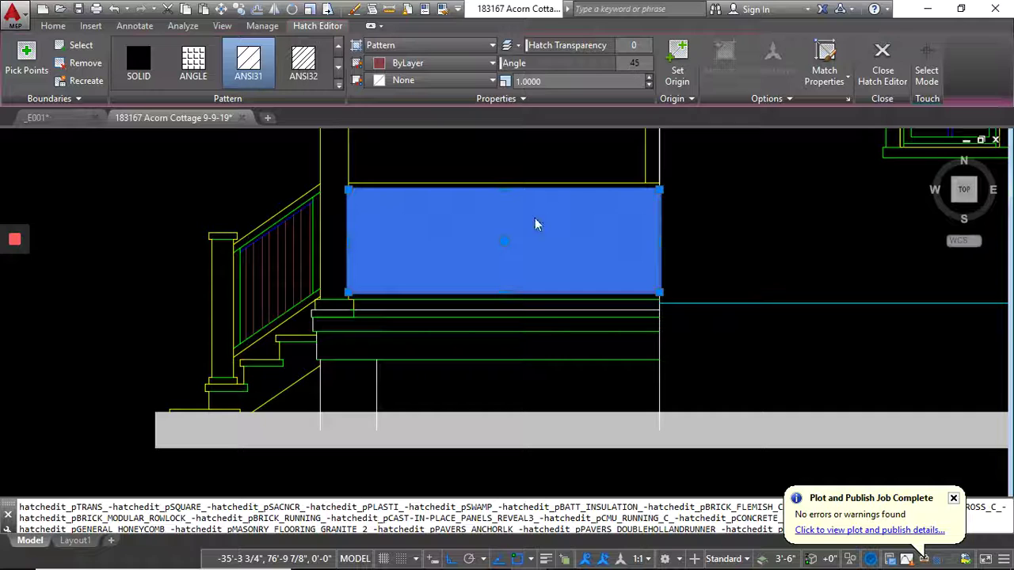
left_click(251, 79)
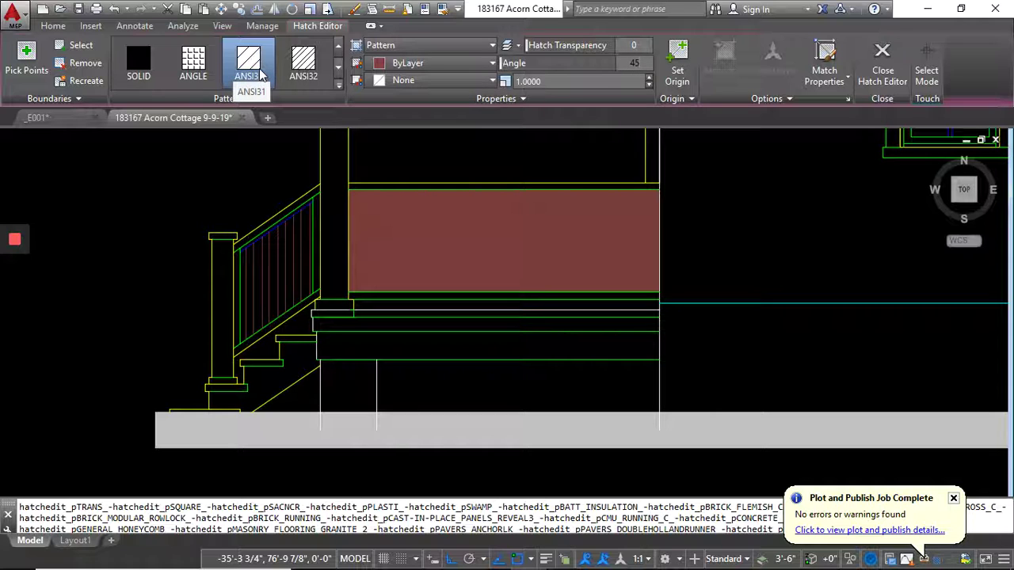
left_click(268, 73)
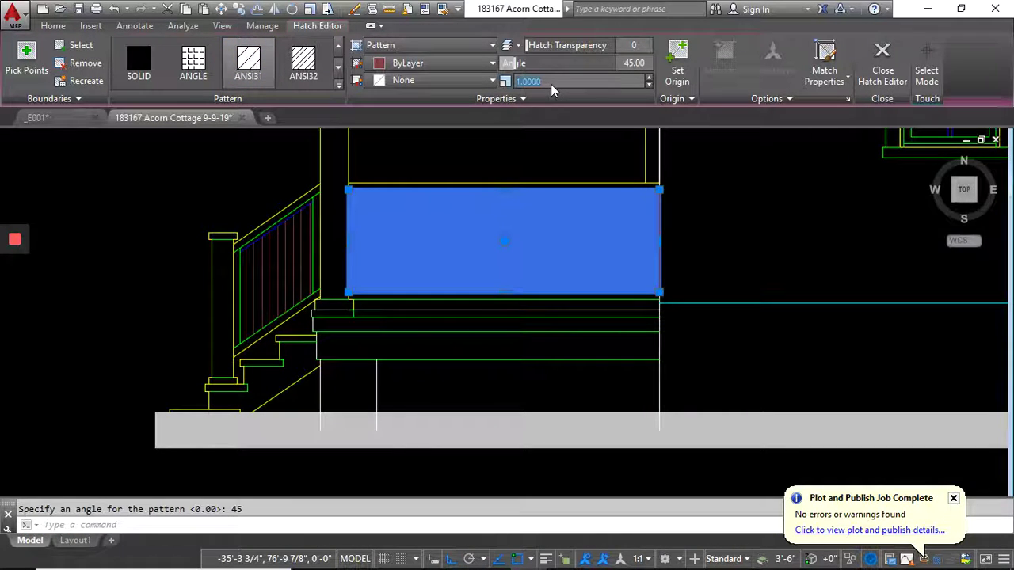
- Try hatch scales of 48 and 24 on the side elevation's porch railing hatch
left_click(551, 85)
type("96")
key("Return")
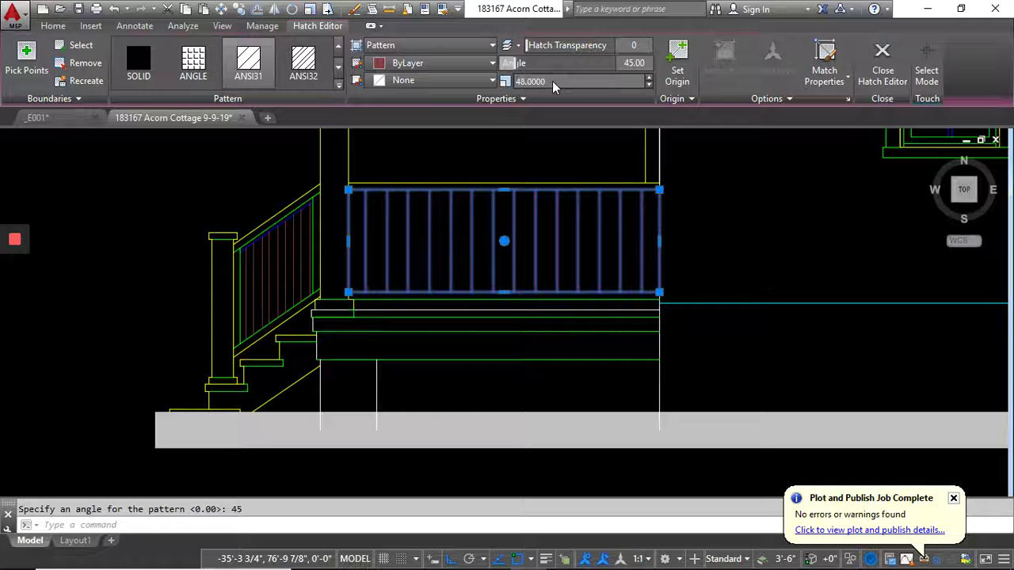
type("24")
key("Return")
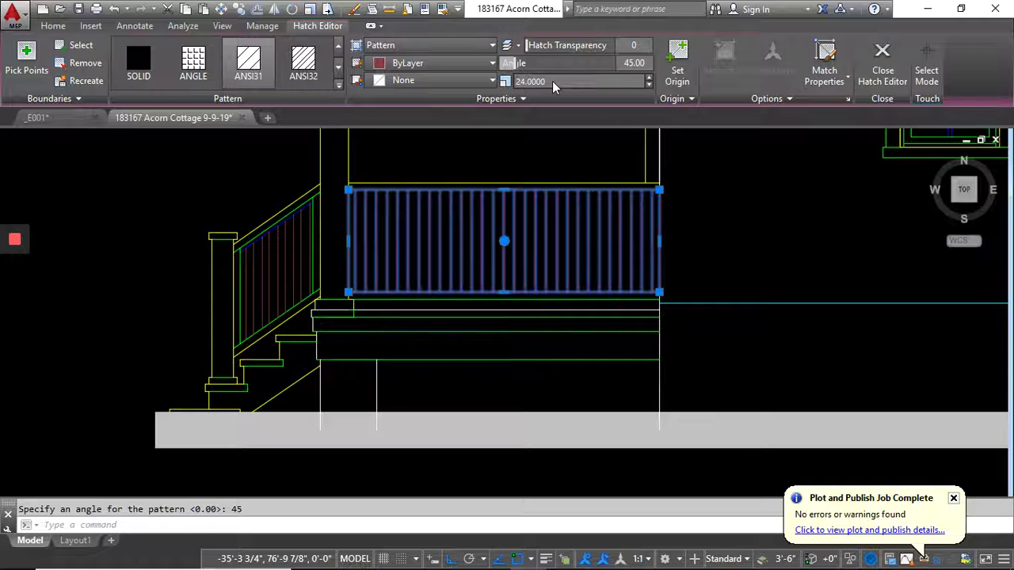
left_click(502, 160)
left_click(445, 163)
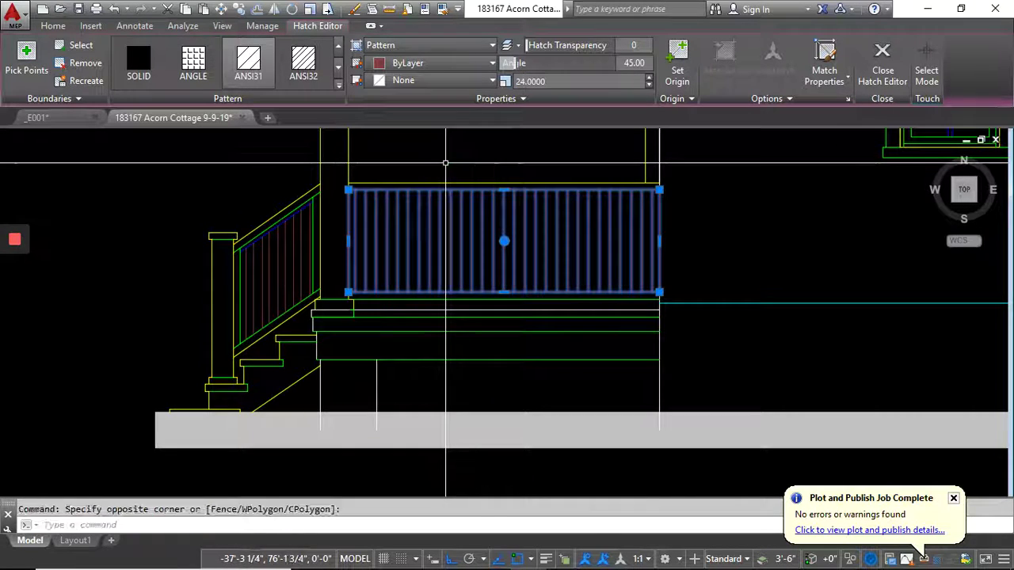
key("Escape")
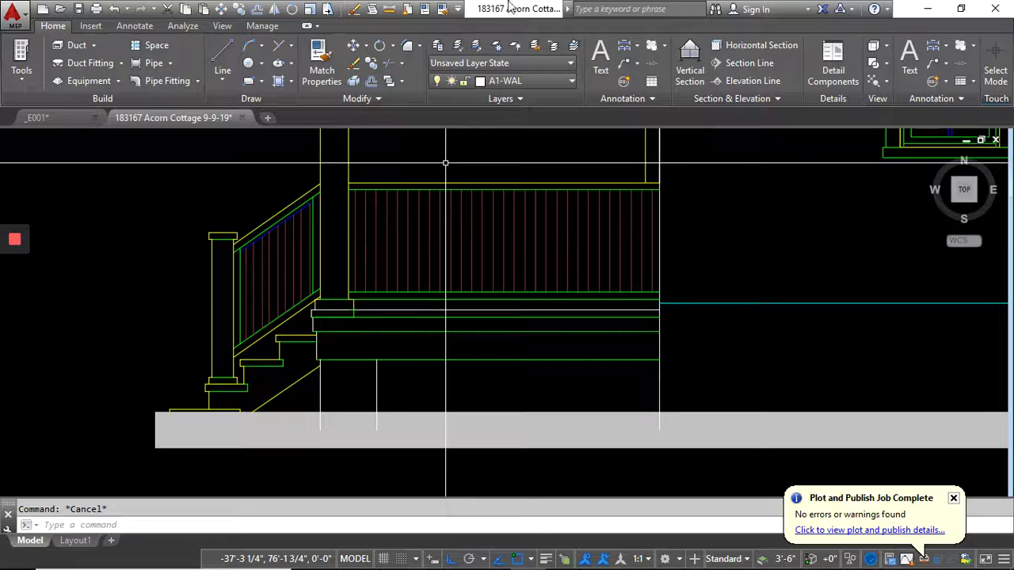
left_click(388, 9)
scroll(276, 182, "up", 5)
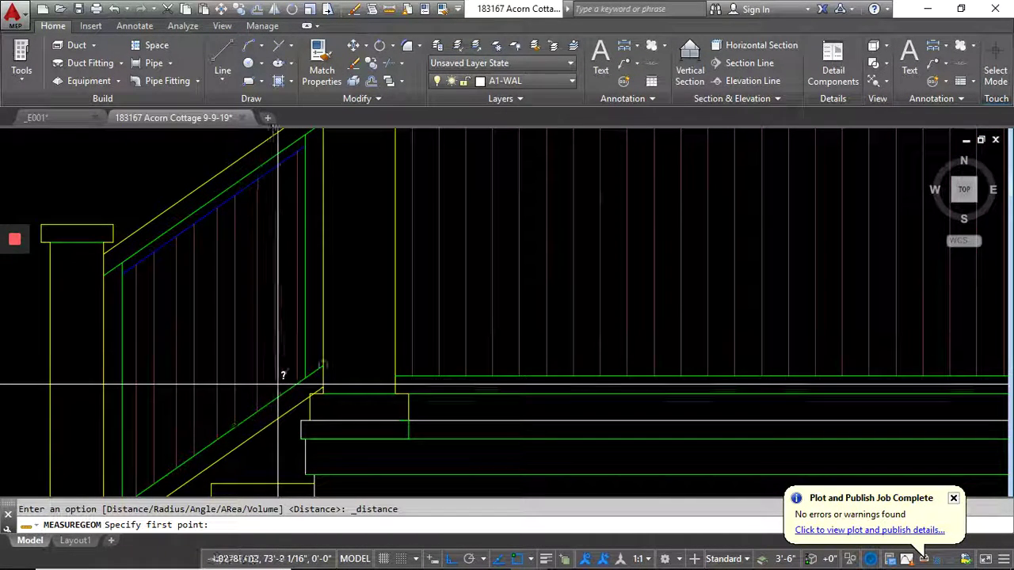
left_click(388, 10)
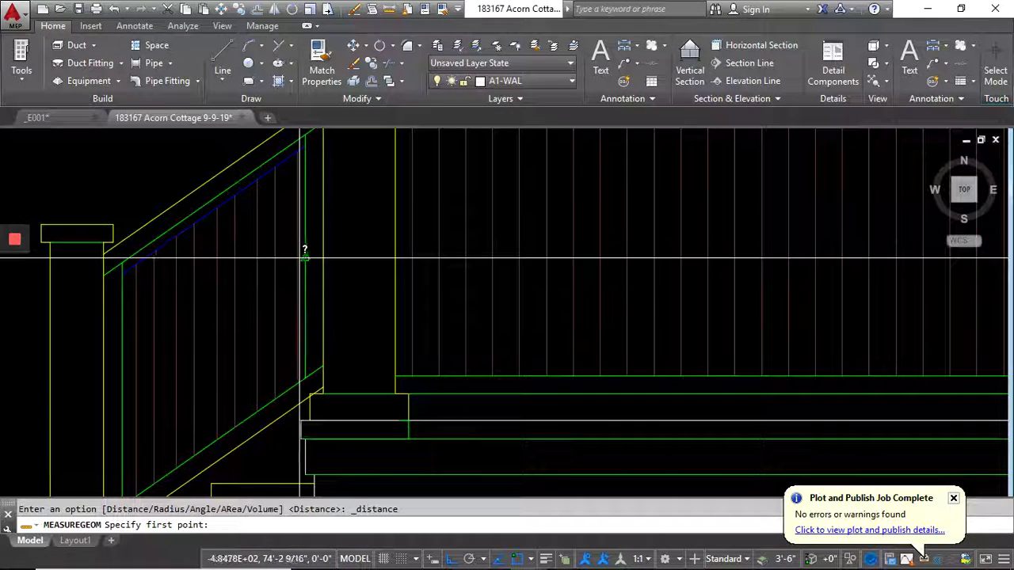
mouse_move(297, 407)
middle_mouse_down()
mouse_move(421, 335)
mouse_move(433, 312)
middle_mouse_up()
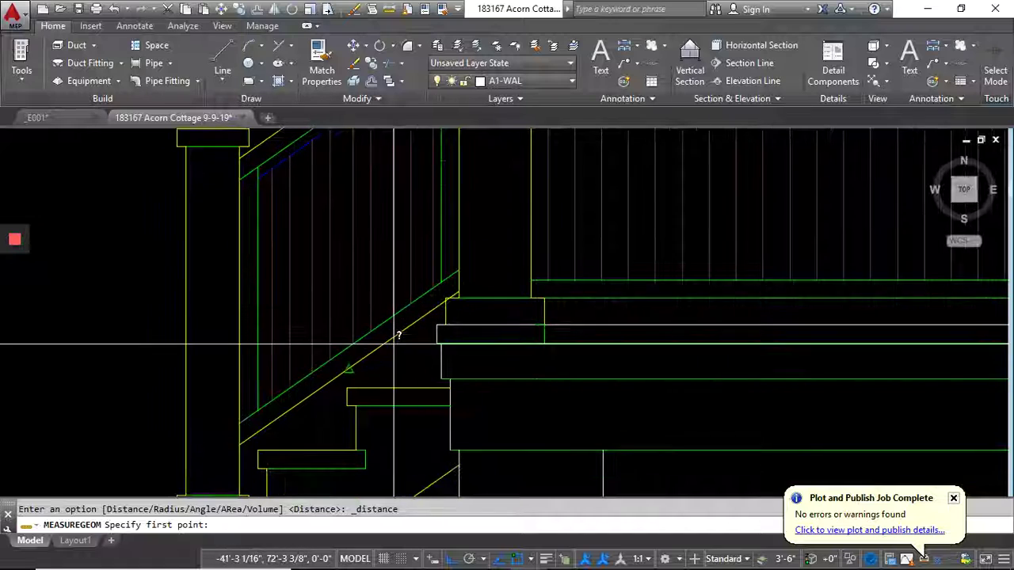
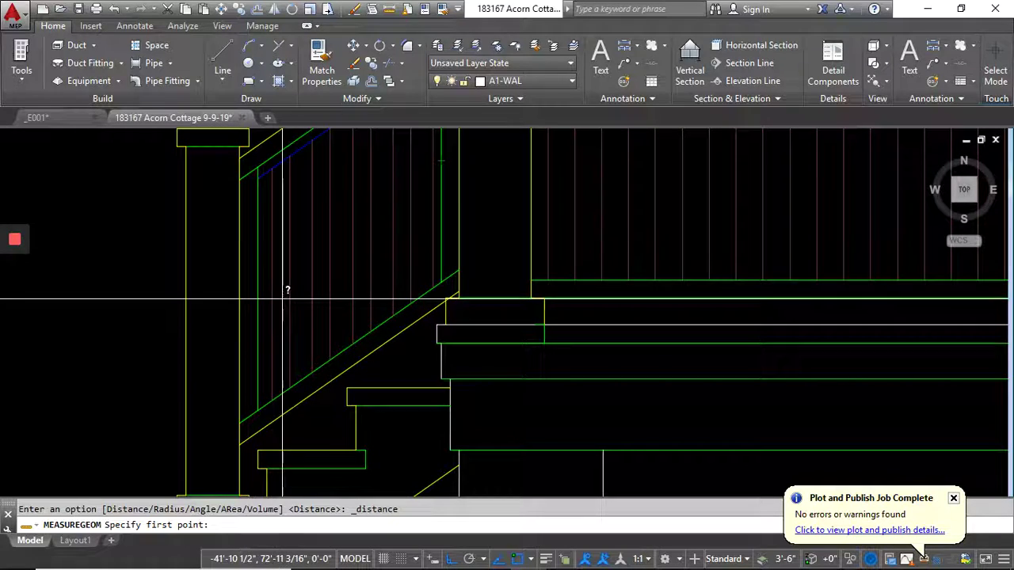
scroll(329, 289, "down", 3)
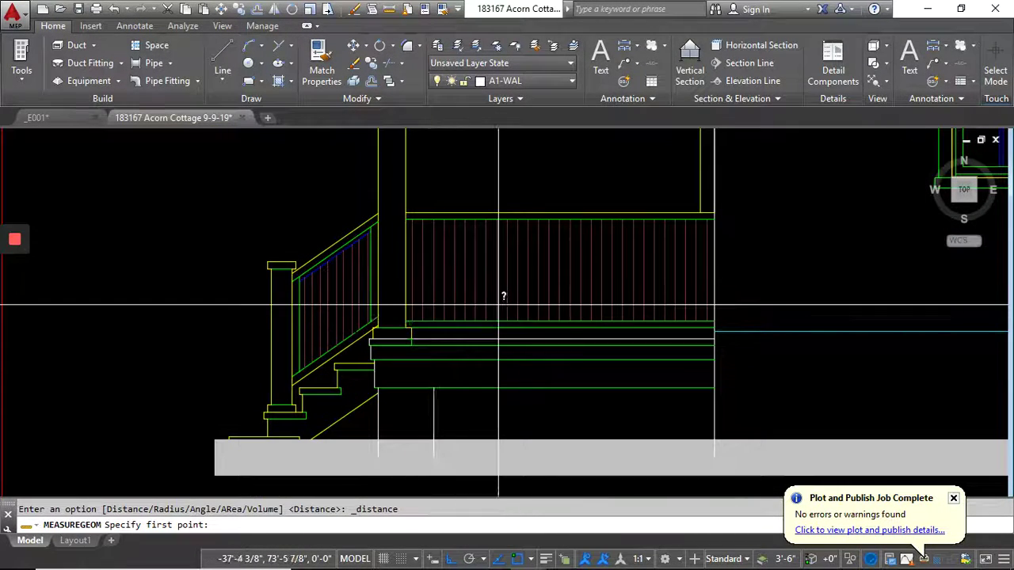
key("Escape")
- Examine the stair railing's picket hatch and its line spacing in the side elevation
scroll(326, 306, "up", 3)
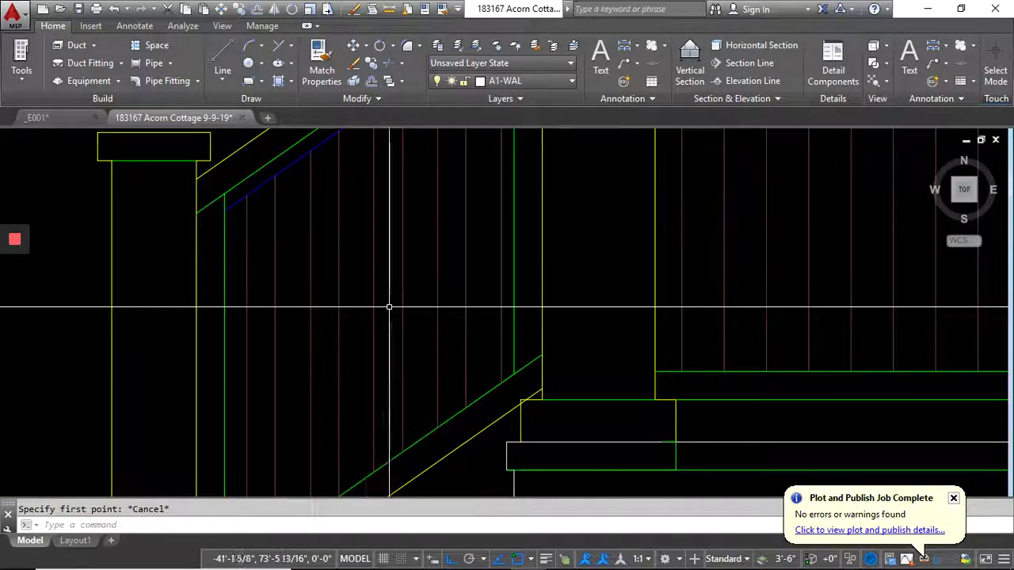
left_click(413, 299)
left_click(370, 290)
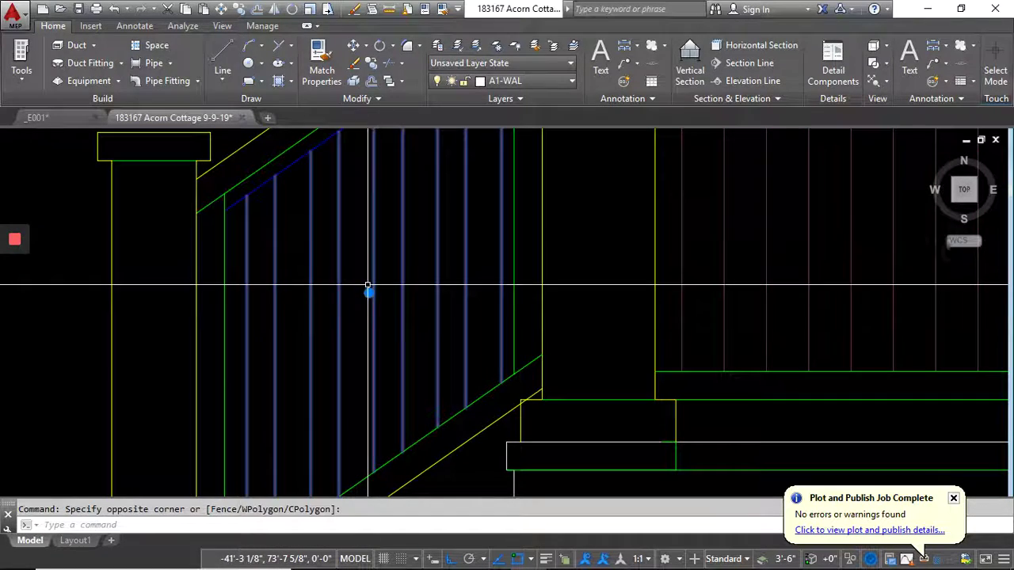
key("Escape")
left_click(384, 303)
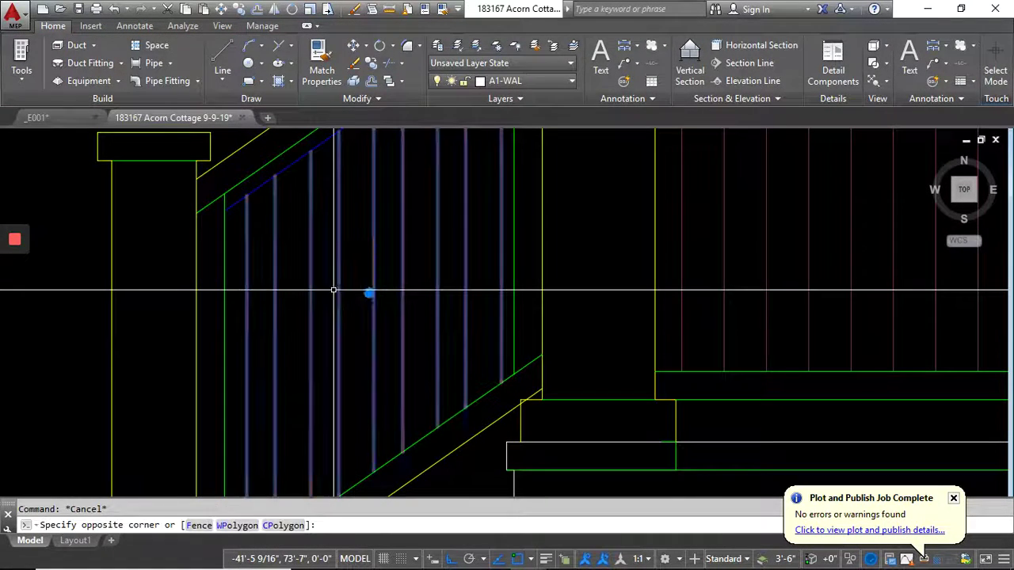
left_click(333, 291)
key("Escape")
scroll(389, 296, "down", 1)
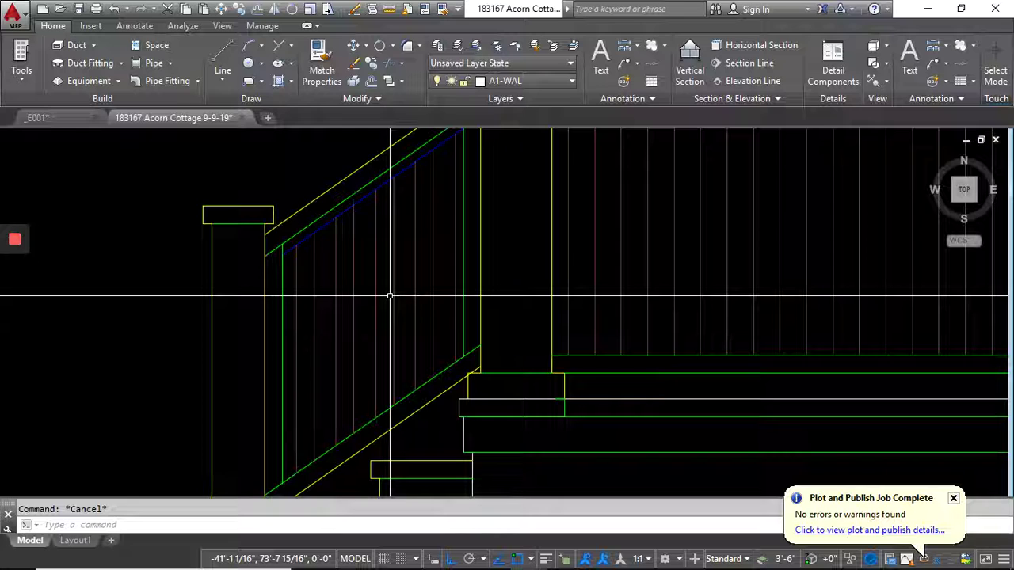
scroll(389, 296, "down", 3)
- Set the side elevation's porch railing hatch scale to 18 and review the railing within the whole elevation
left_click(489, 302)
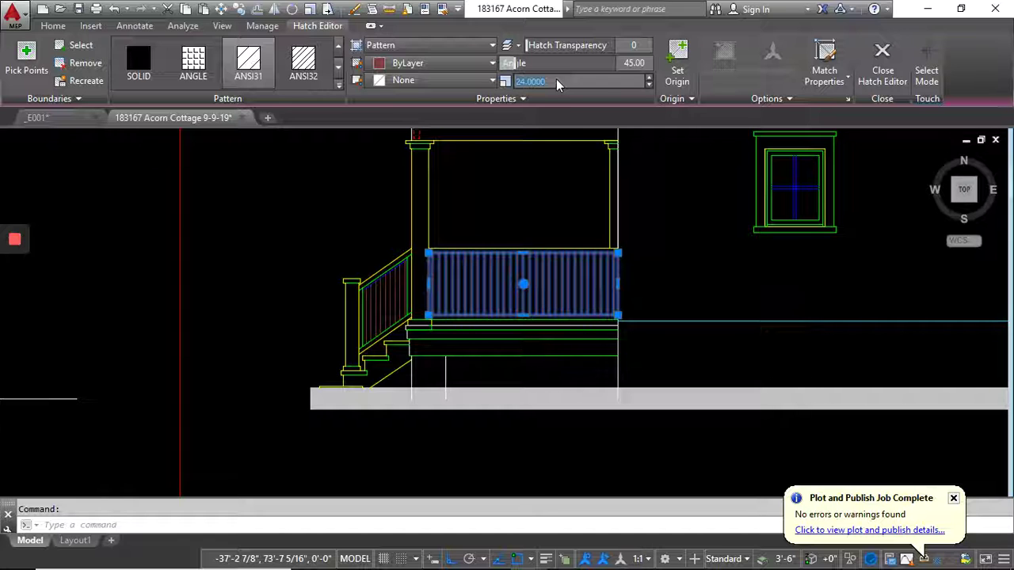
left_click(486, 191)
key("Escape")
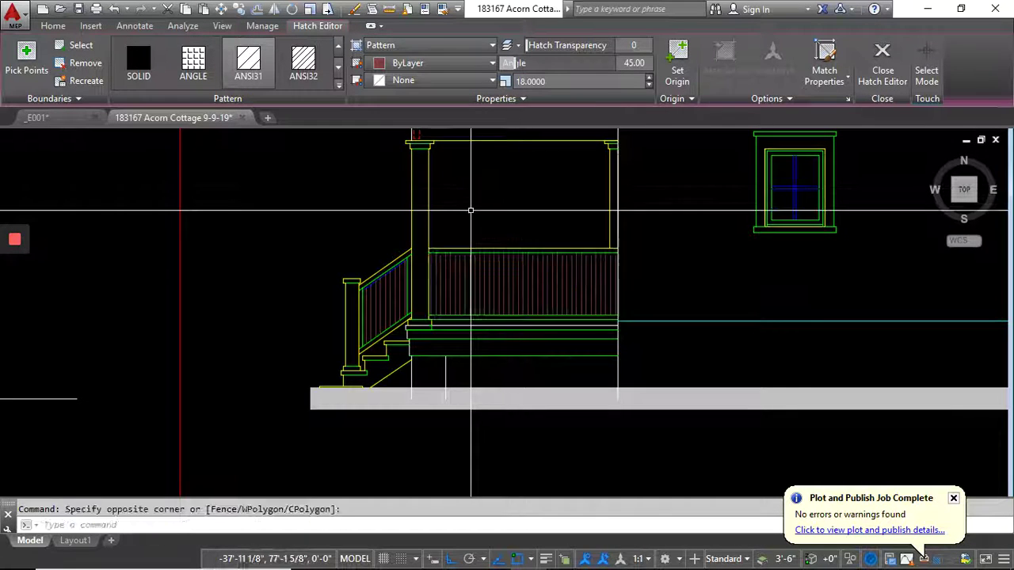
scroll(419, 301, "up", 4)
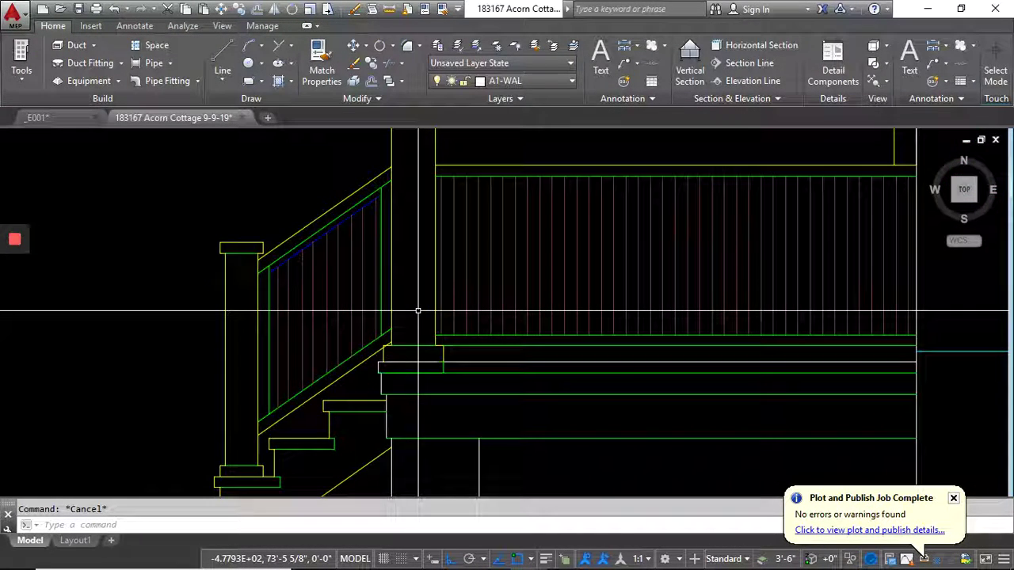
scroll(418, 311, "down", 6)
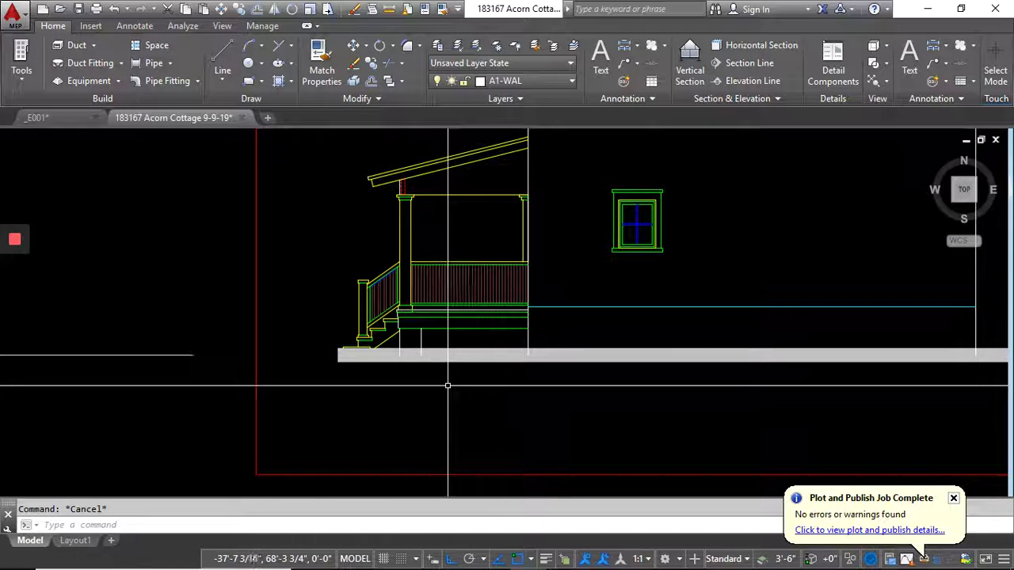
scroll(464, 388, "down", 2)
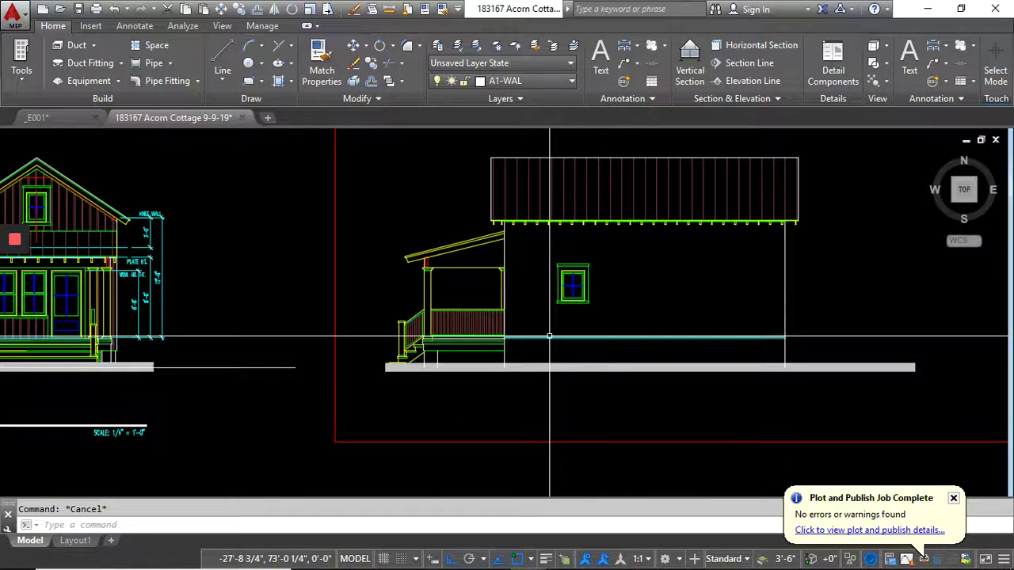
- Examine the 6" corner trim and its base detail in the crossed-out front elevation
scroll(610, 294, "down", 5)
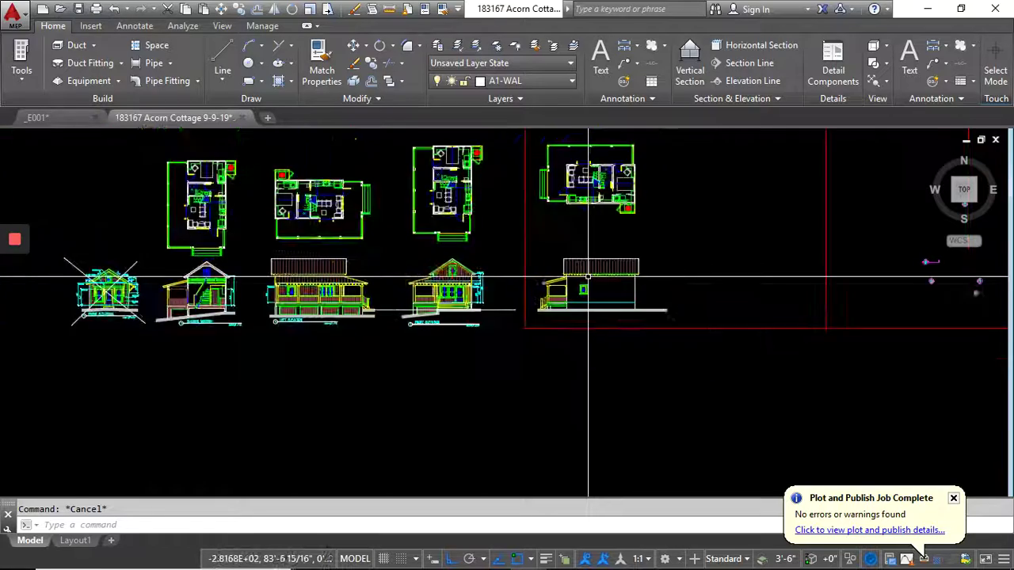
scroll(577, 285, "down", 2)
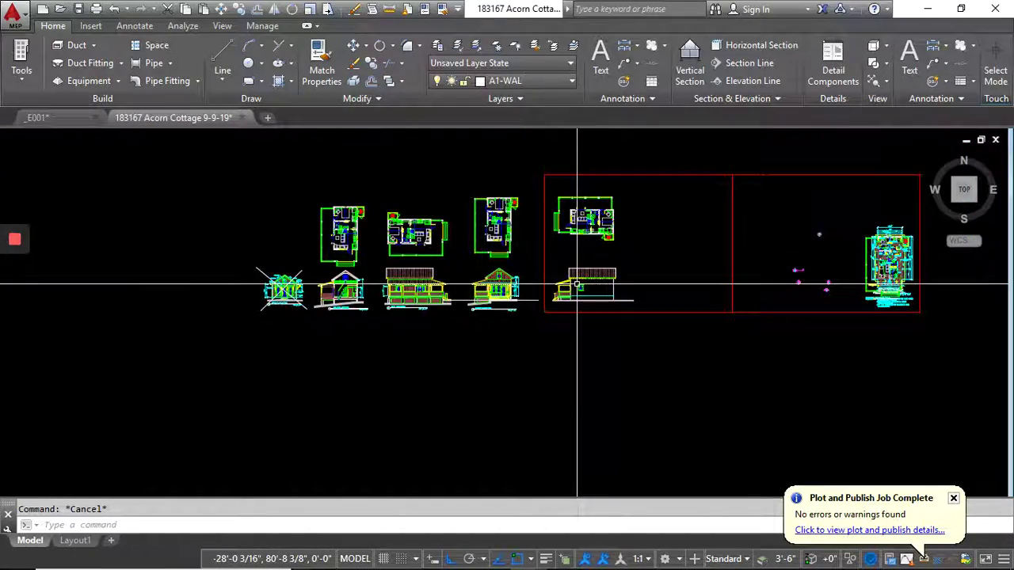
scroll(316, 298, "up", 4)
scroll(239, 300, "up", 8)
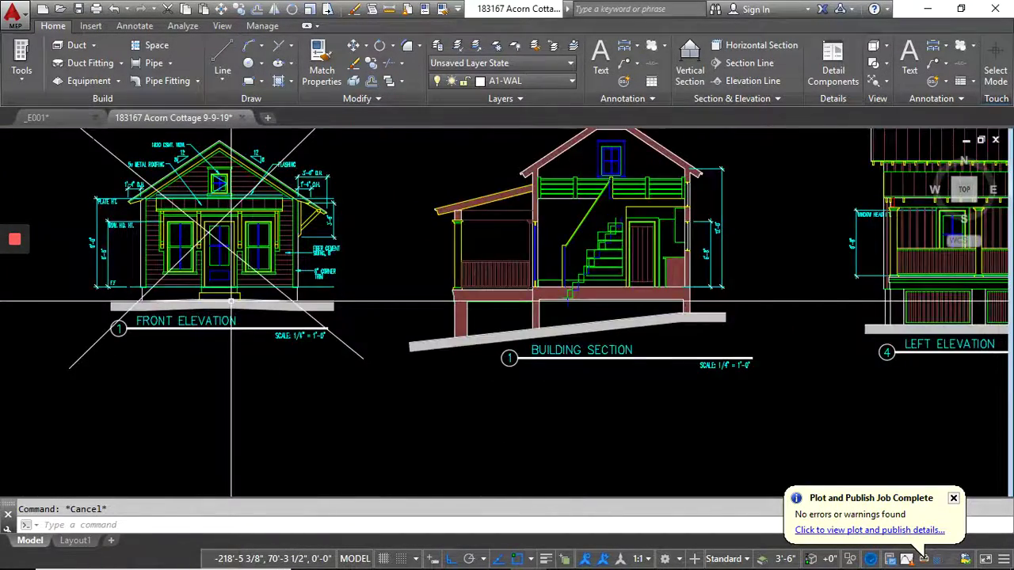
middle_click_drag(256, 300, 484, 310)
scroll(366, 309, "down", 2)
middle_click_drag(361, 317, 358, 350)
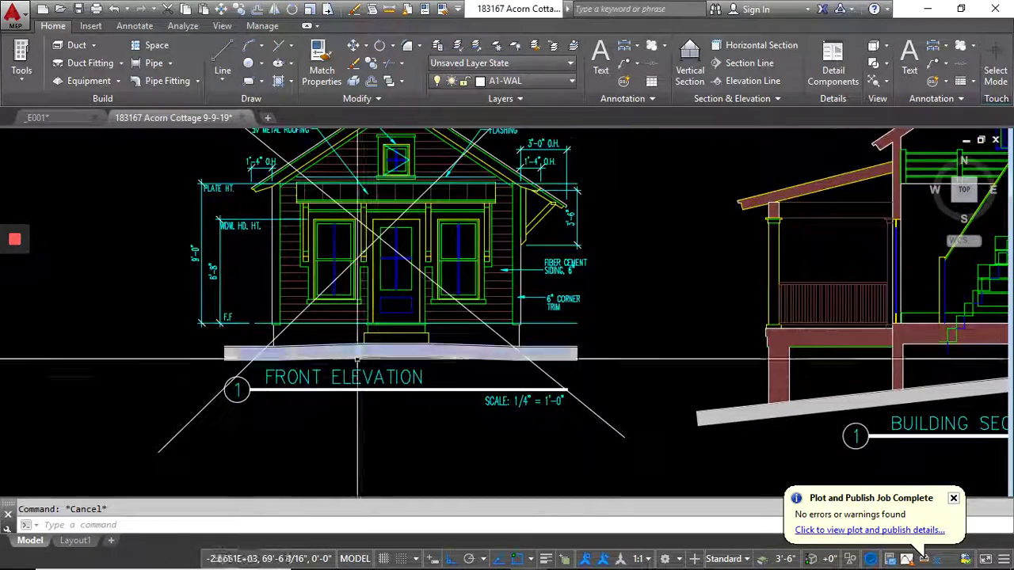
middle_click_drag(308, 244, 303, 301)
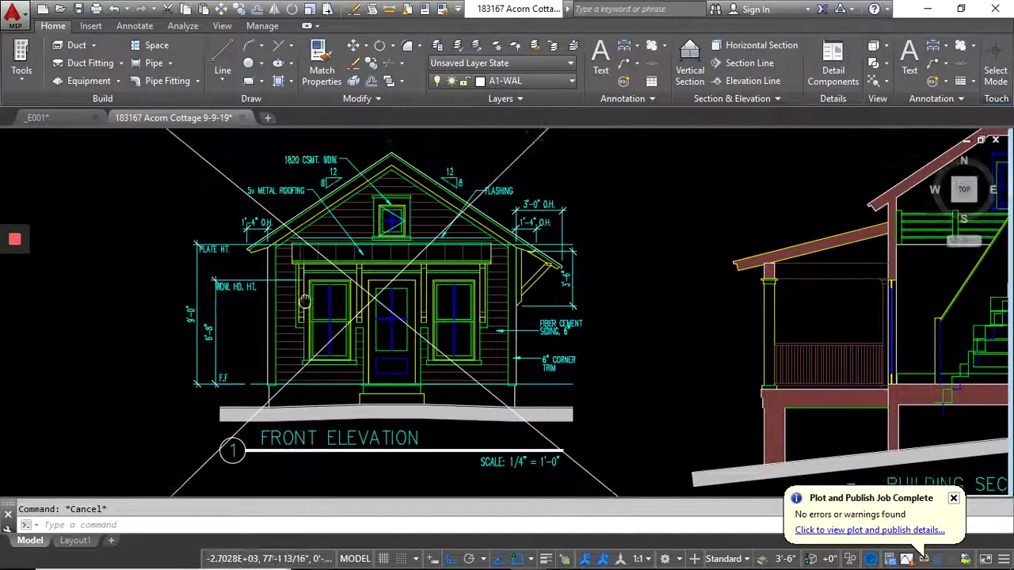
scroll(503, 317, "up", 4)
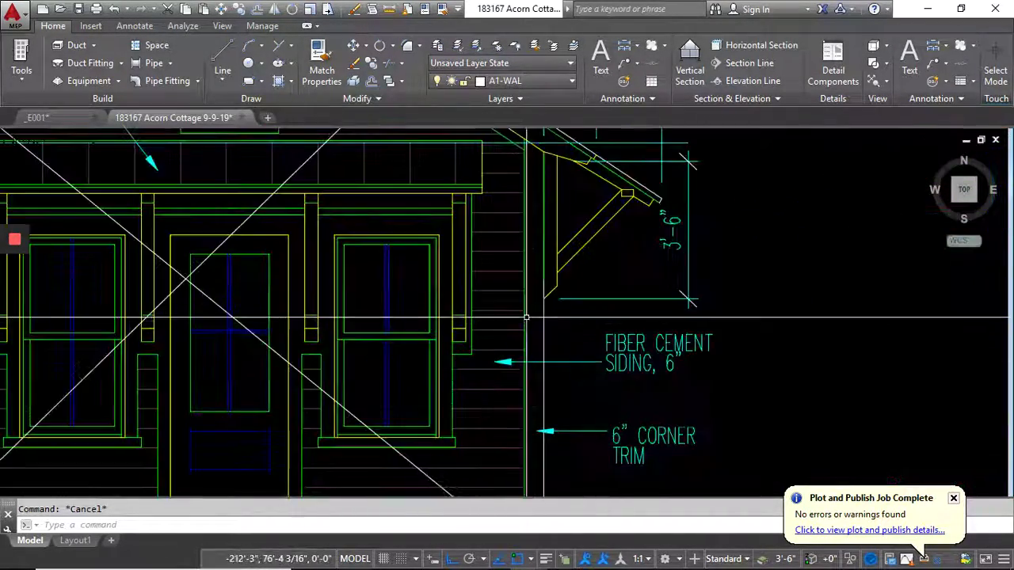
left_click(563, 348)
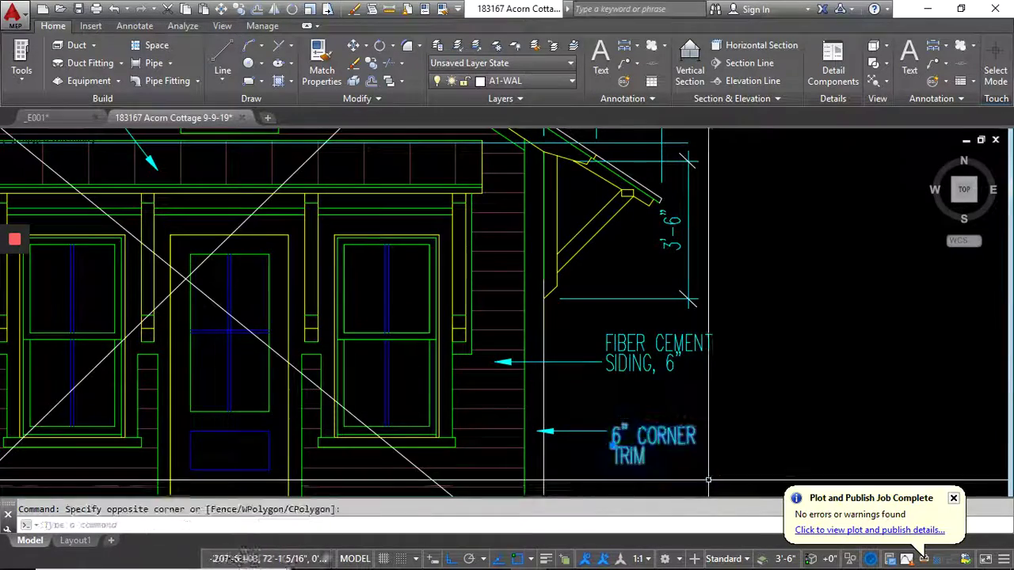
scroll(566, 319, "down", 4)
scroll(549, 400, "up", 8)
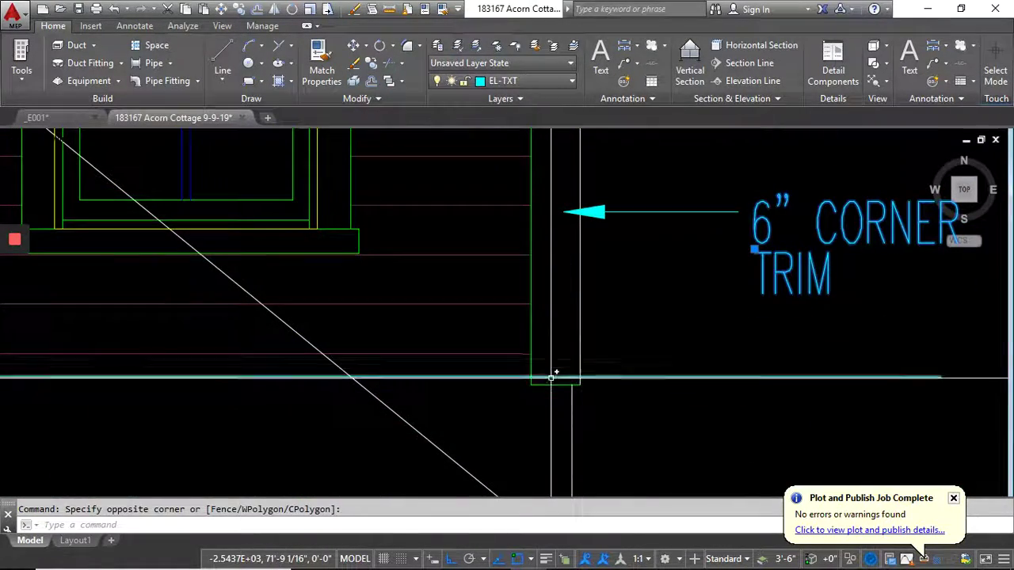
left_click(552, 385)
scroll(496, 376, "down", 8)
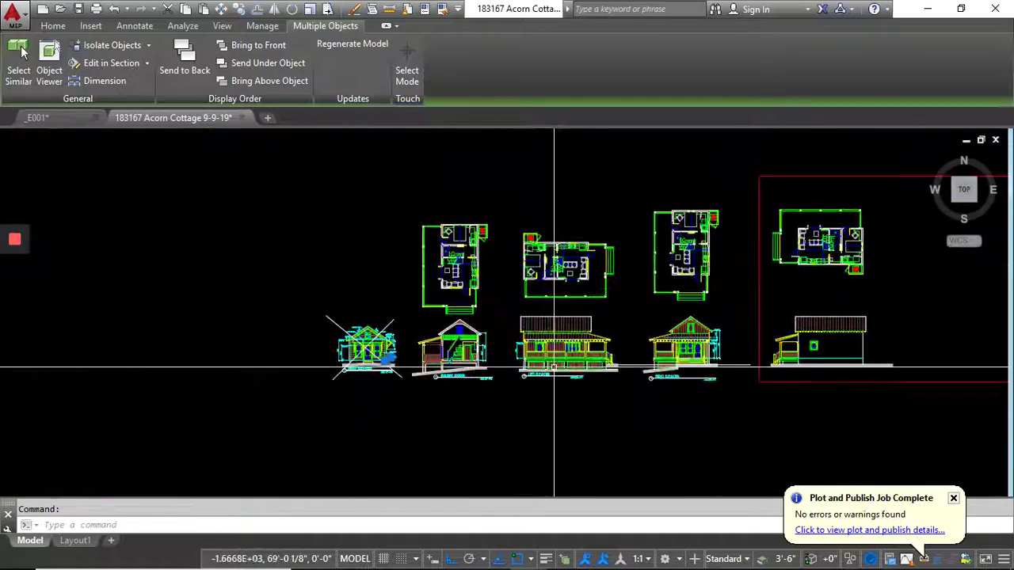
scroll(453, 371, "up", 5)
key("Escape")
scroll(602, 356, "down", 6)
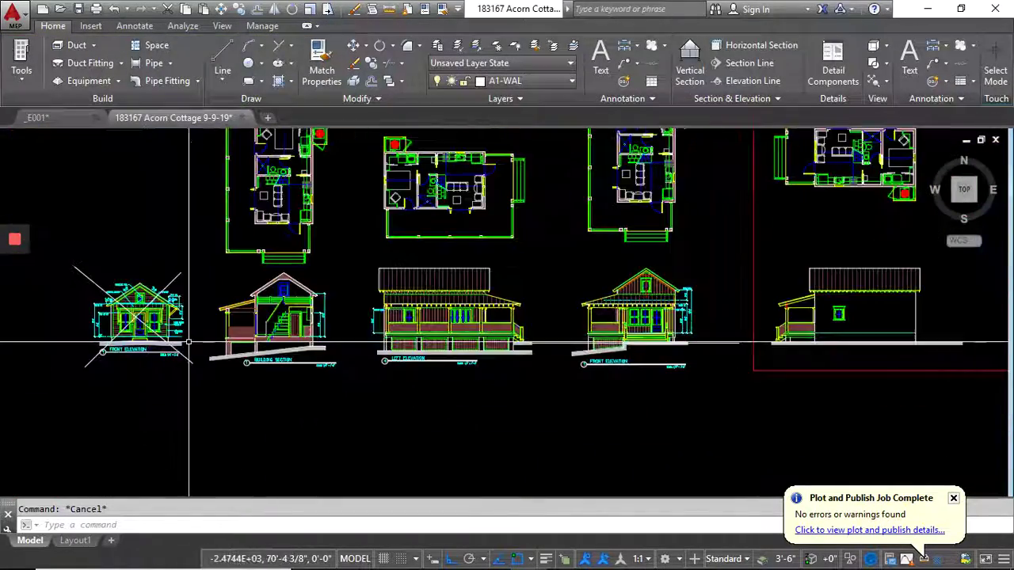
- Offset the side elevation's floor line 1 inch downward to mark the base of the corner trim
scroll(721, 329, "up", 8)
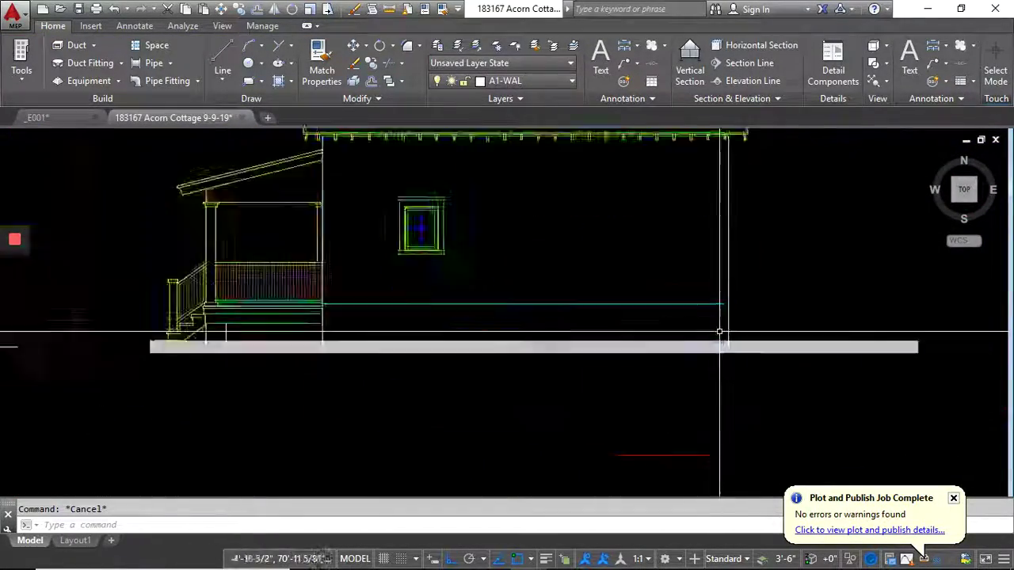
left_click(722, 311)
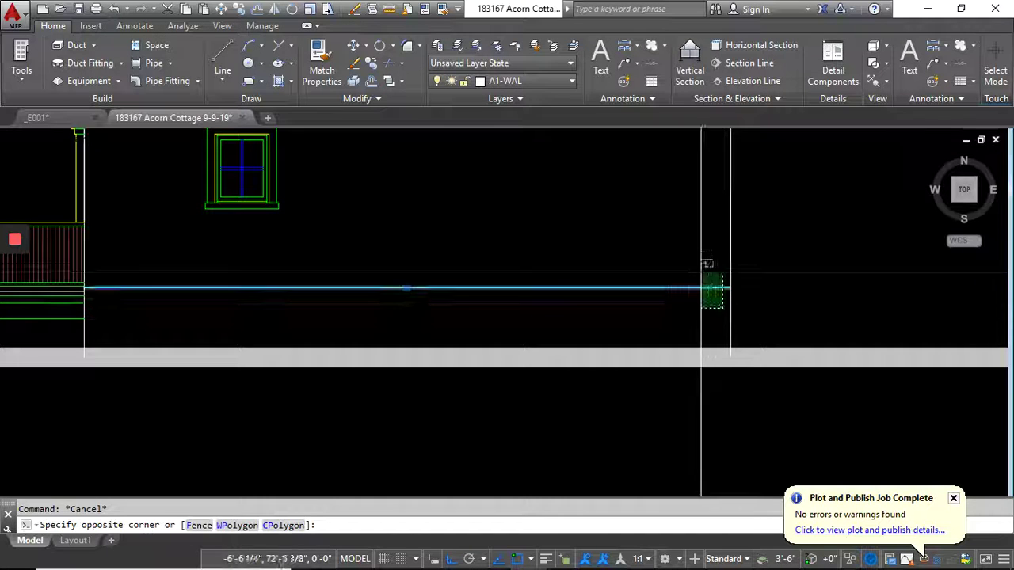
left_click(675, 250)
left_click(388, 80)
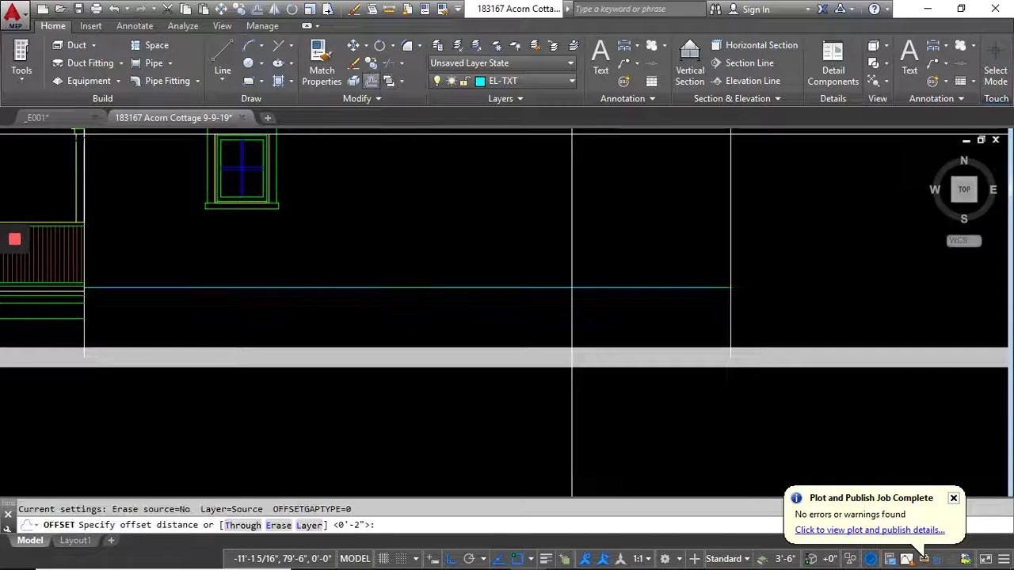
type("1")
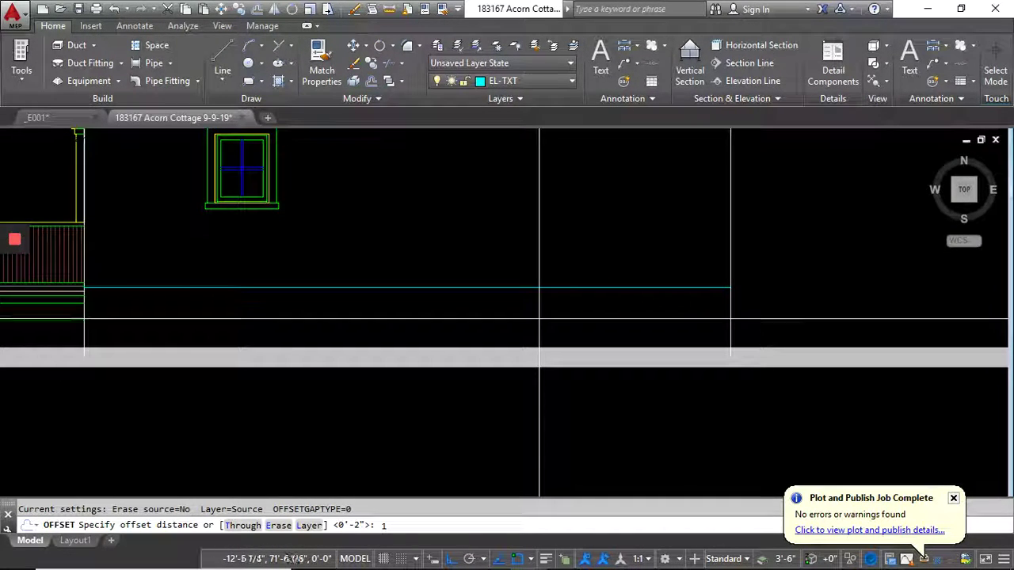
key("Return")
left_click(539, 289)
key("Return")
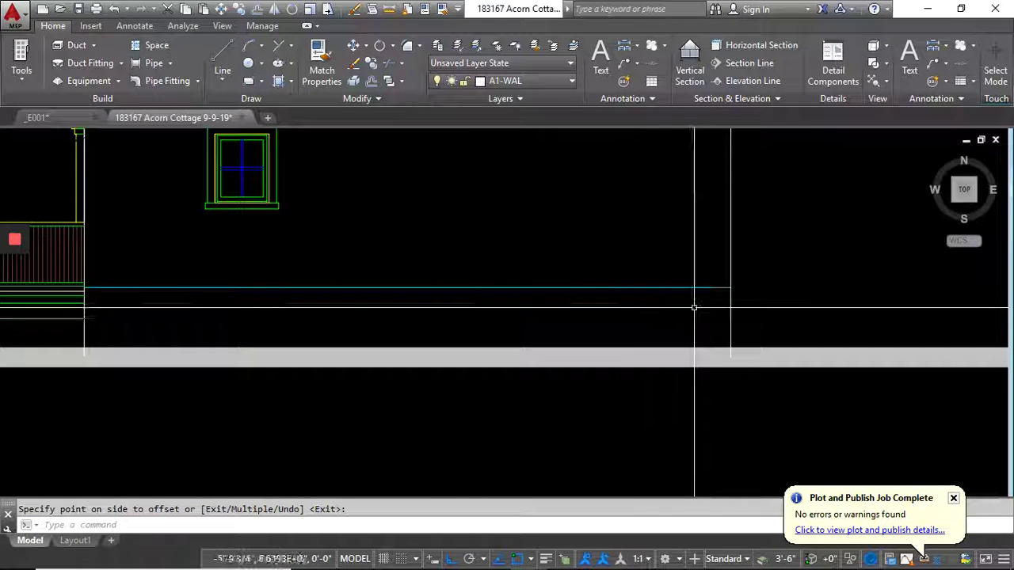
key("Return")
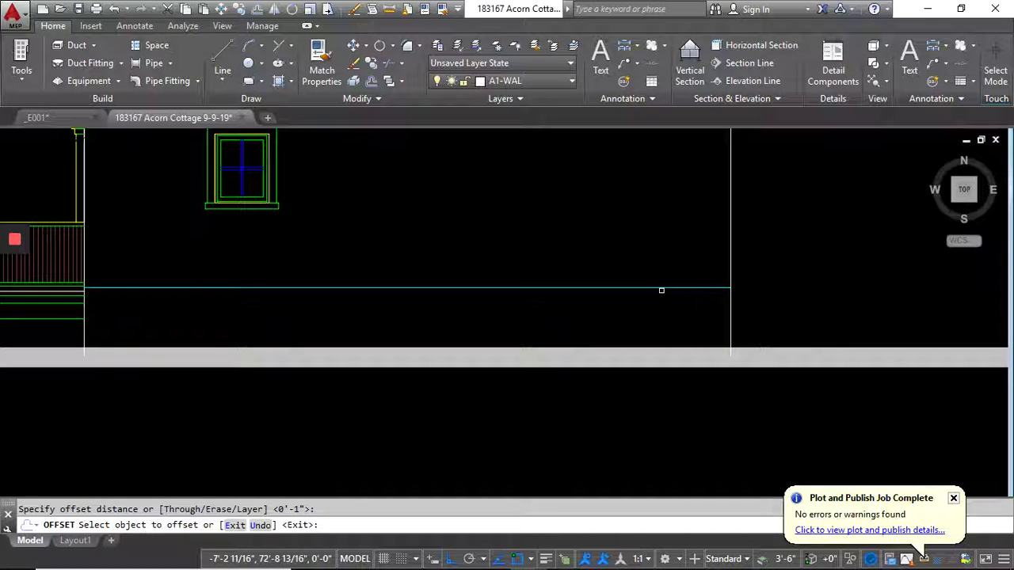
scroll(737, 271, "up", 4)
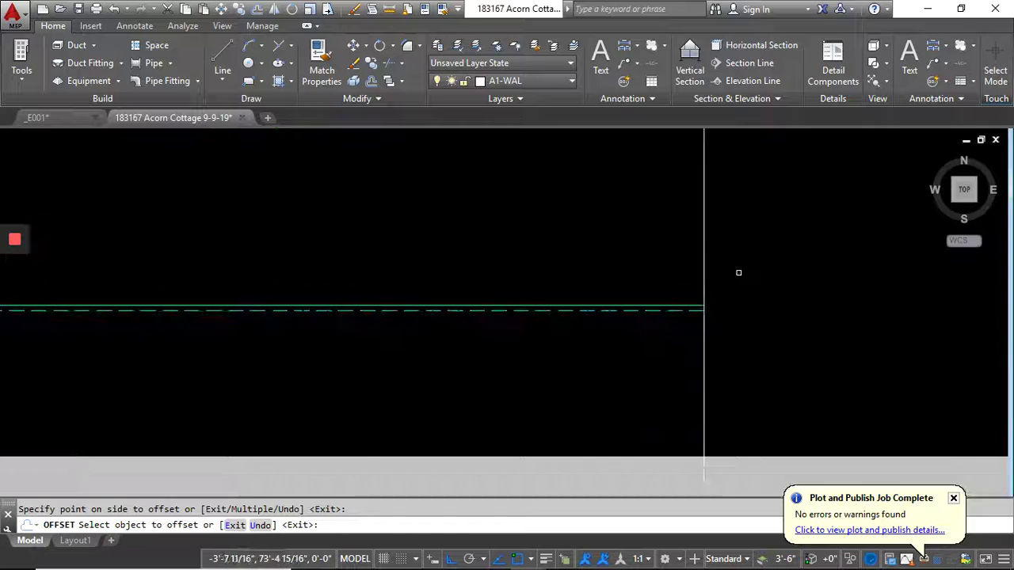
key("Return")
- Offset the wall edge away from the porch 6 inches inward and fillet it with the line just below the floor line
key("Return")
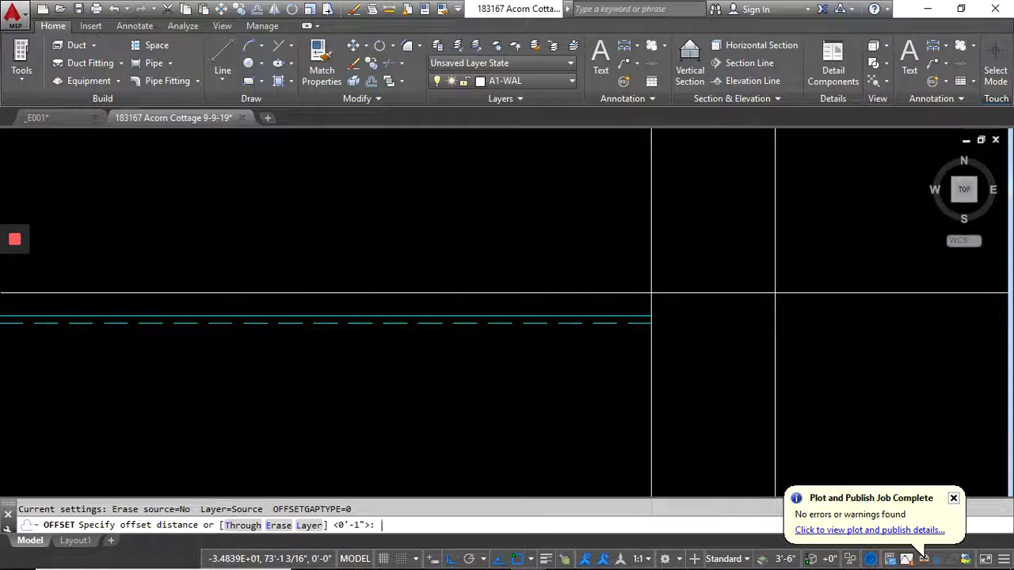
type("6")
key("Return")
left_click(651, 283)
left_click(618, 293)
key("Return")
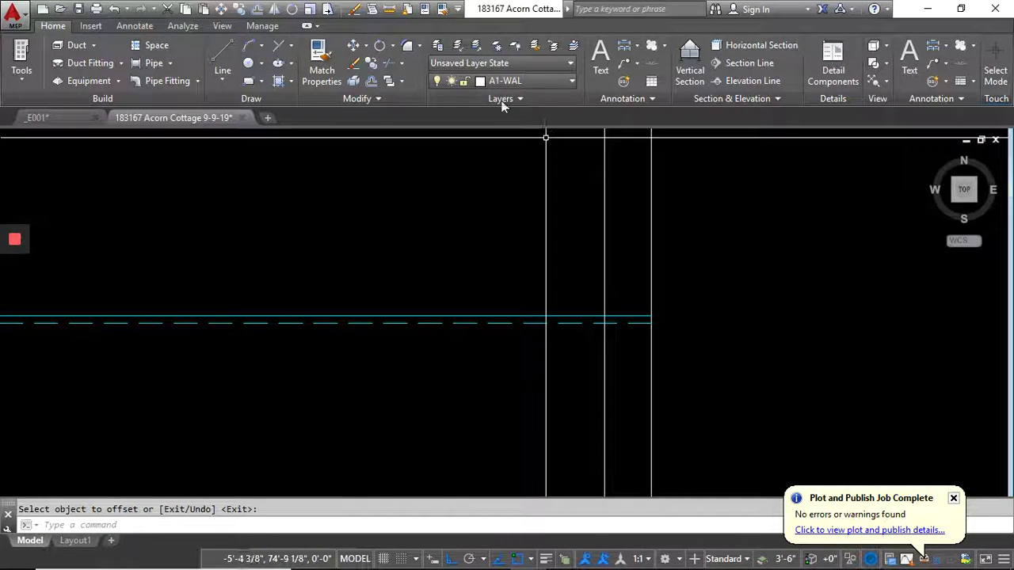
left_click(601, 314)
scroll(604, 304, "down", 6)
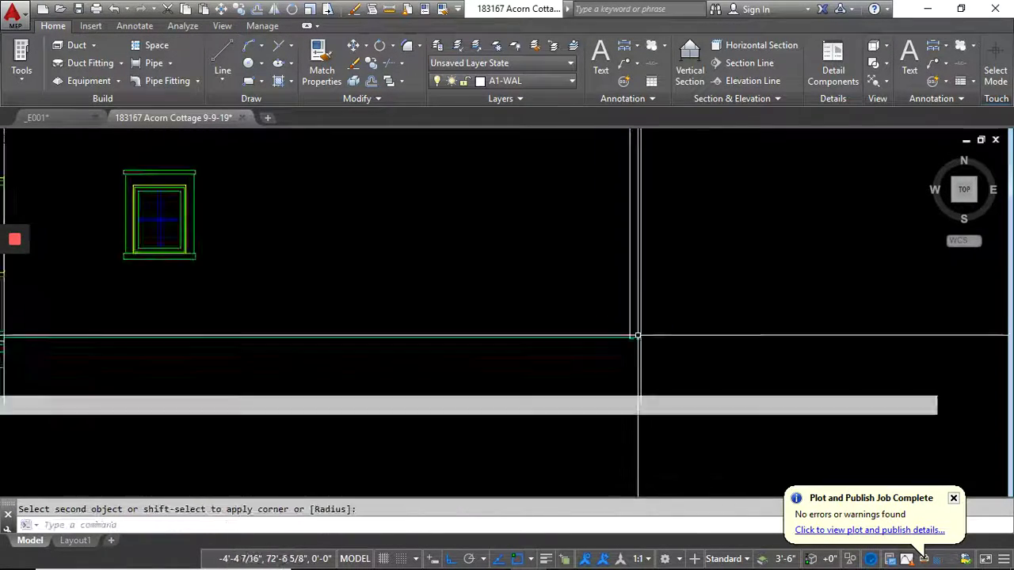
- Match the new corner trim lines in the side elevation to the properties of the crossed-out front elevation's corner trim
scroll(371, 316, "up", 5)
scroll(371, 317, "down", 4)
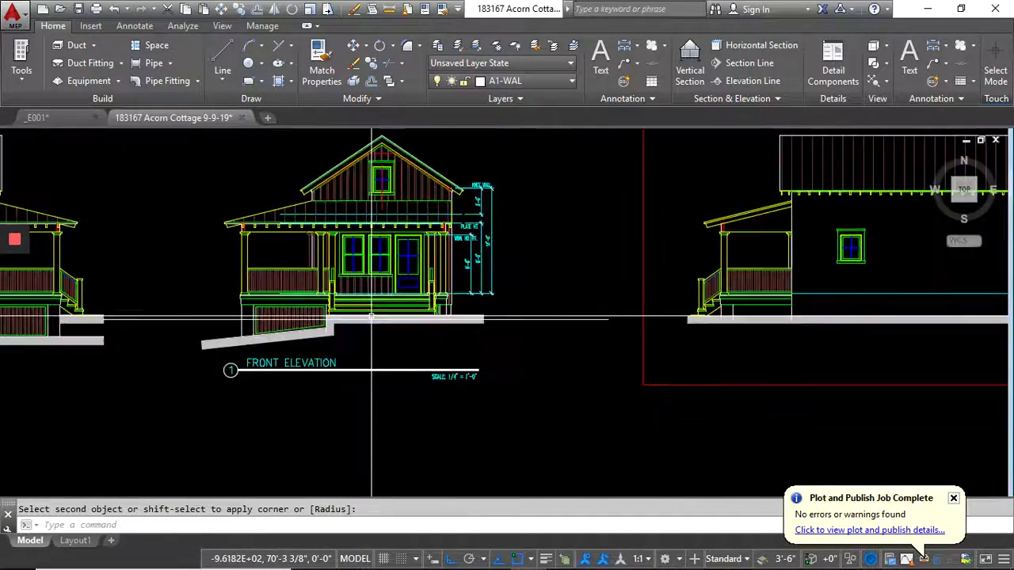
scroll(218, 299, "up", 5)
scroll(309, 310, "down", 4)
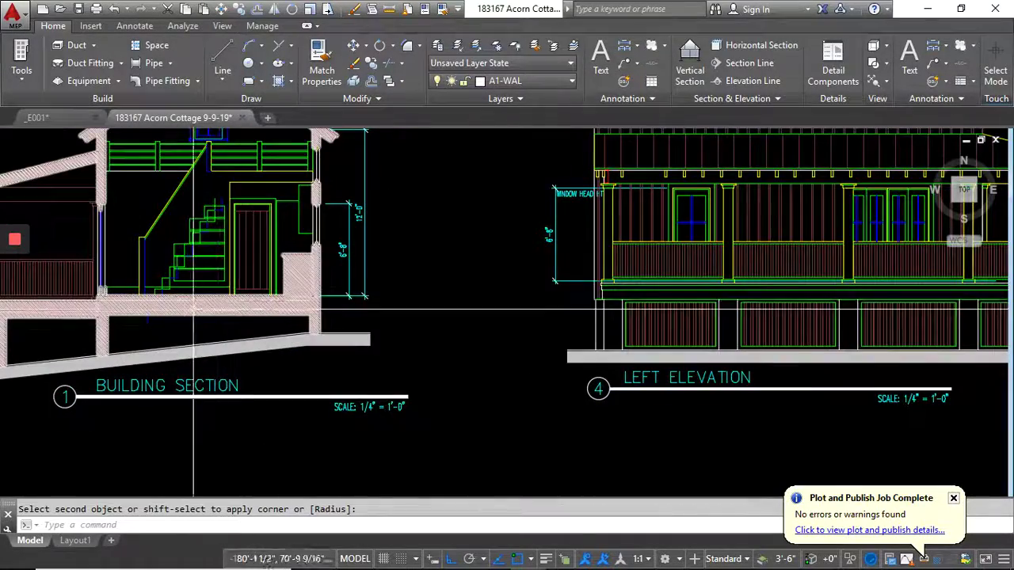
scroll(315, 290, "up", 10)
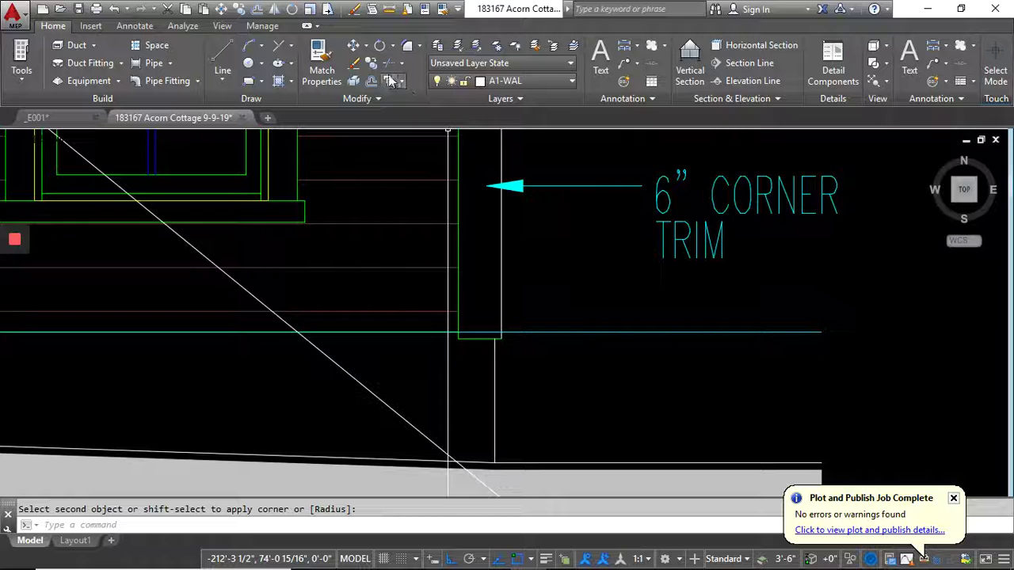
left_click(322, 74)
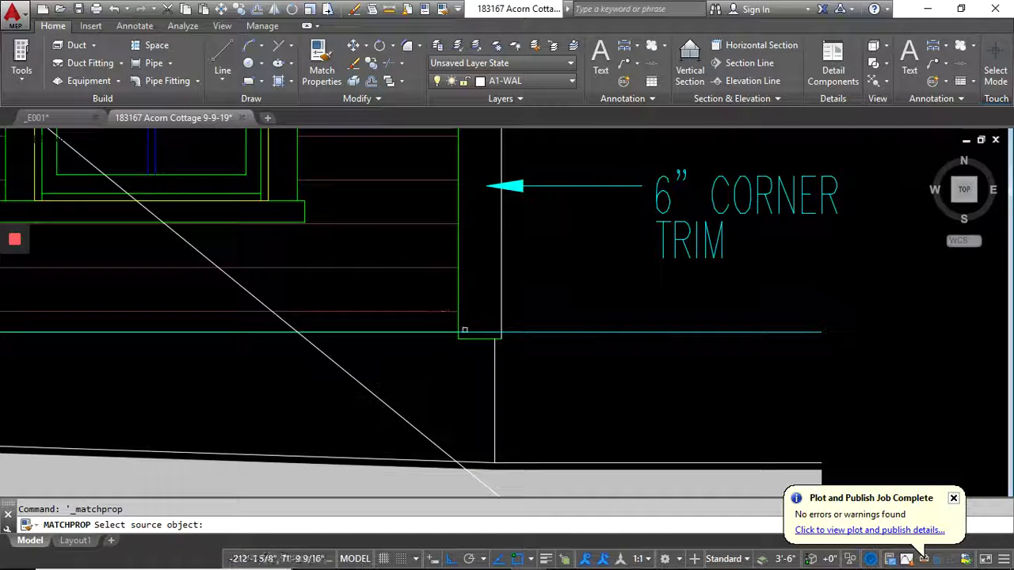
scroll(467, 309, "down", 8)
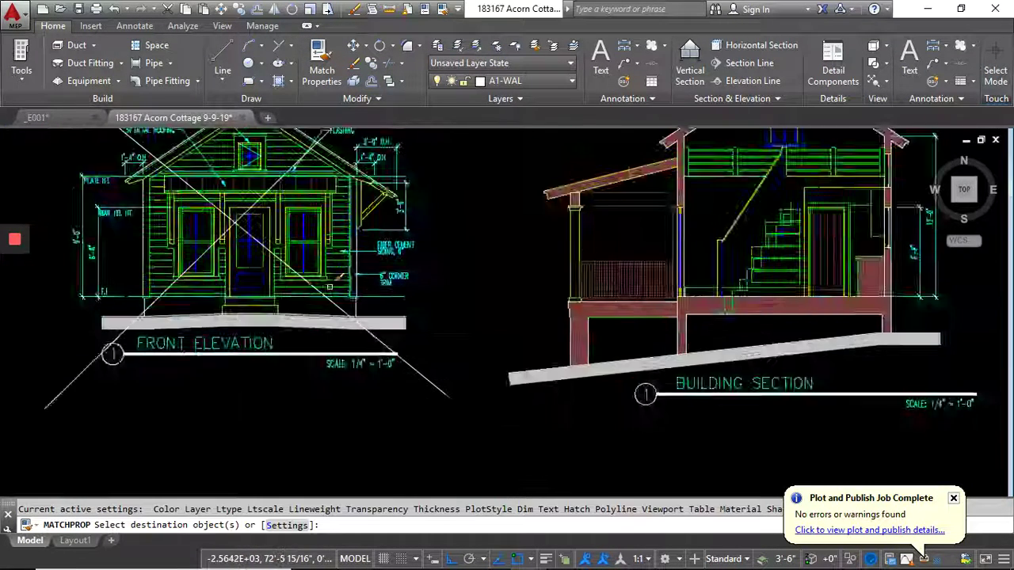
scroll(821, 288, "up", 8)
scroll(682, 254, "up", 4)
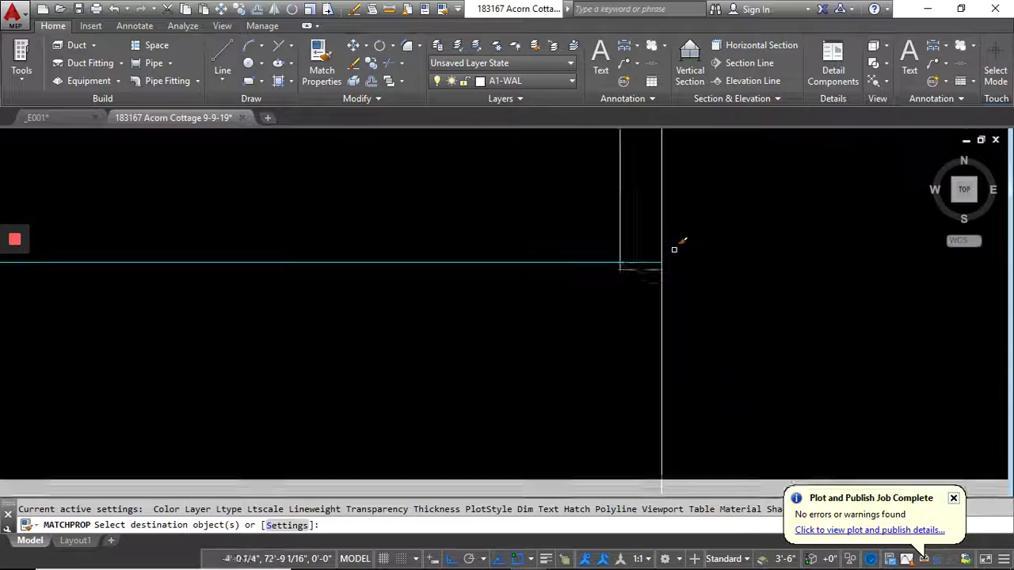
left_click(631, 246)
left_click(567, 291)
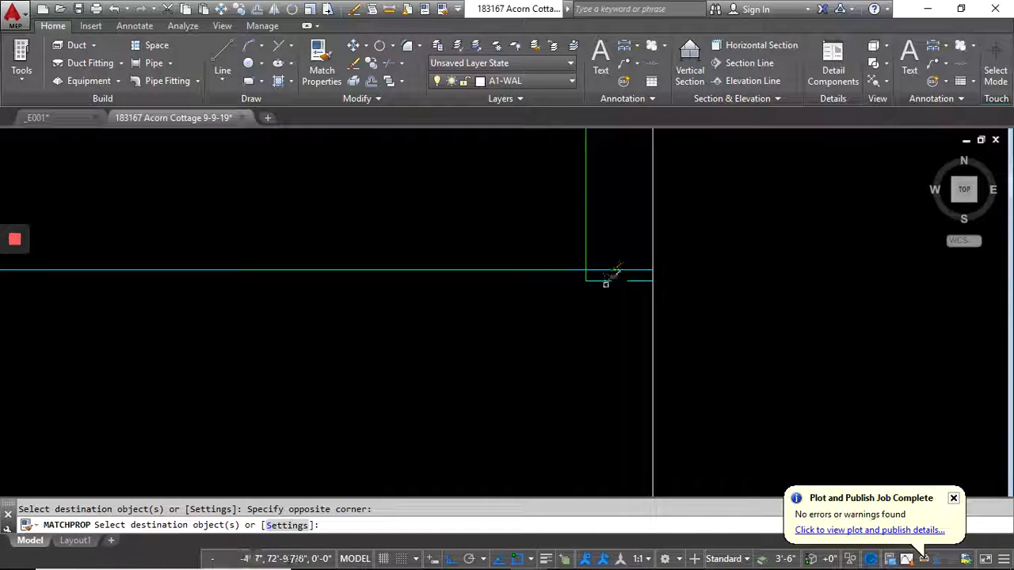
scroll(624, 326, "down", 4)
key("Return")
- Copy the two corner trim lines horizontally toward the porch end of the side elevation's wall
scroll(605, 319, "up", 6)
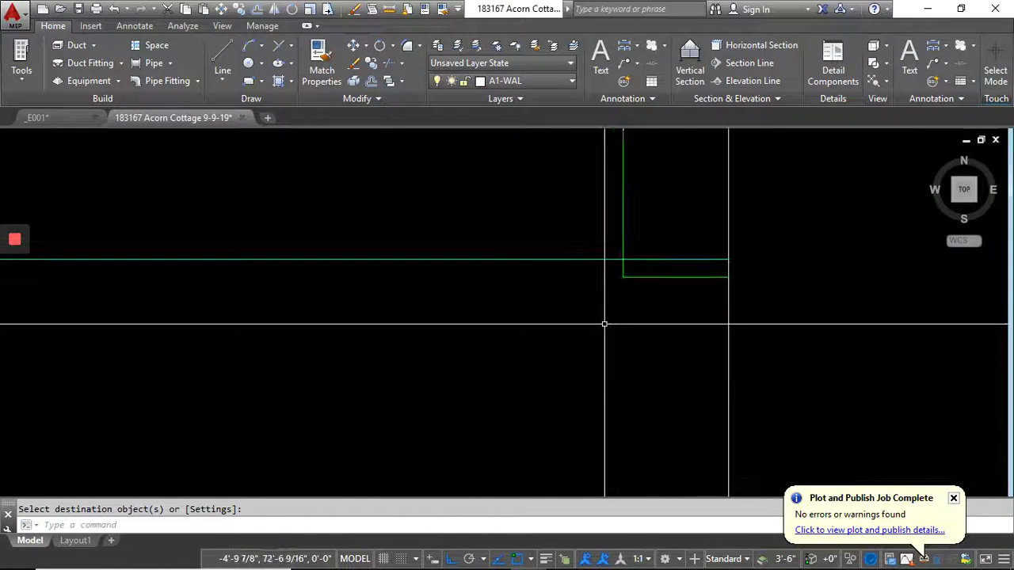
left_click(637, 273)
left_click(598, 287)
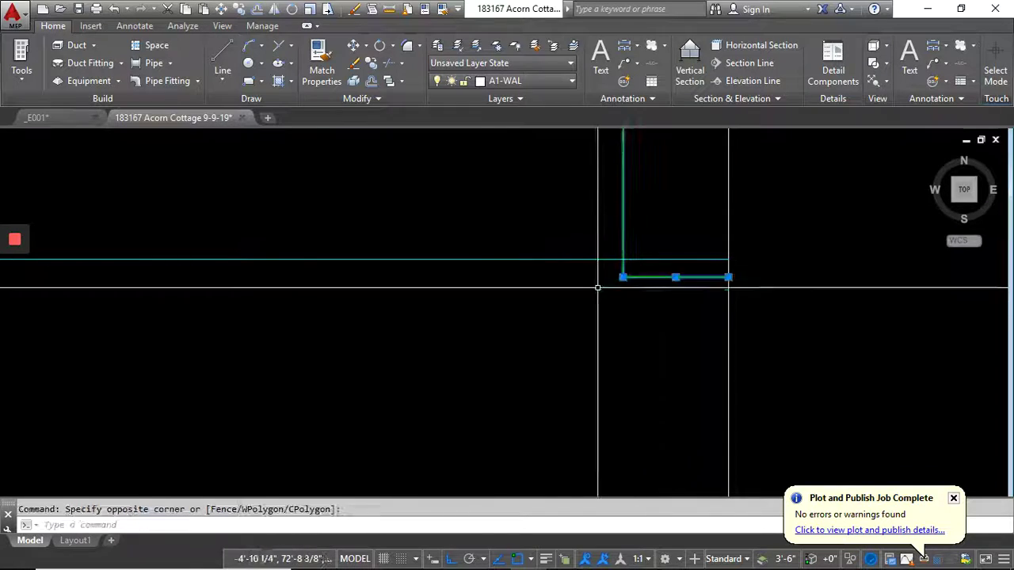
left_click(370, 63)
left_click(728, 277)
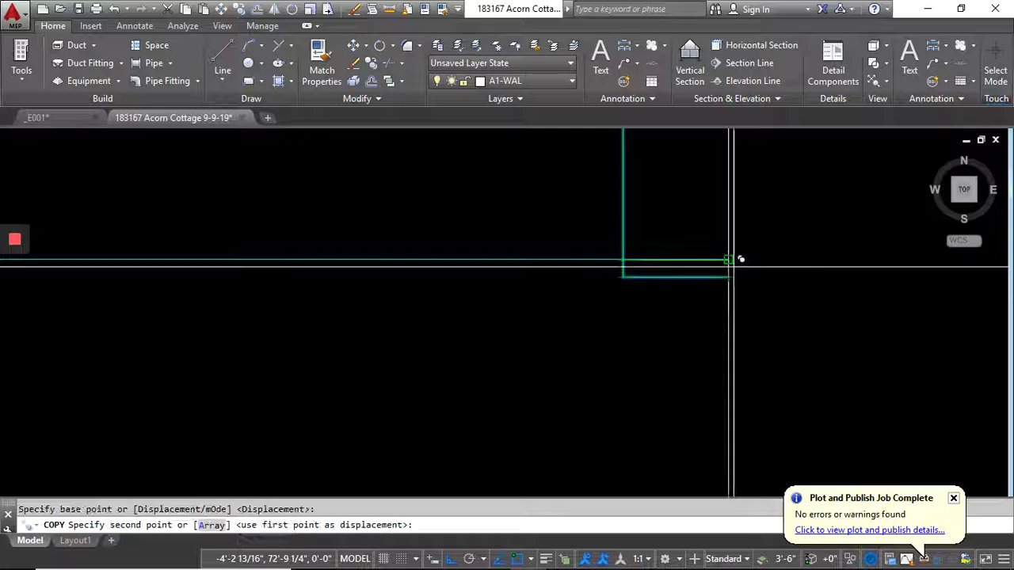
scroll(732, 269, "down", 1)
scroll(410, 266, "up", 3)
left_click(407, 253)
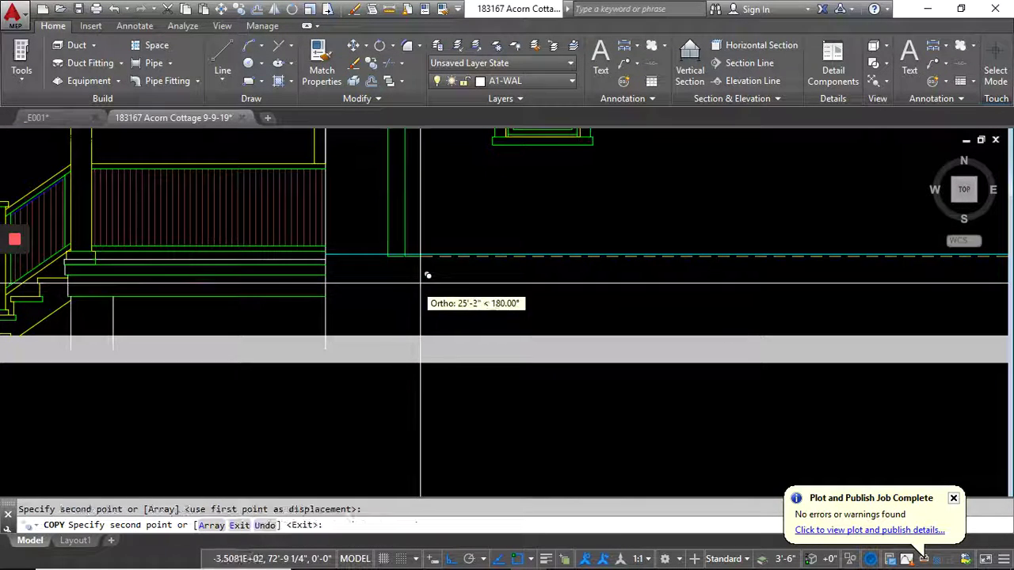
key("Return")
- Mirror the copied corner trim lines about a vertical axis near the porch and erase the source lines
left_click(407, 228)
left_click(373, 246)
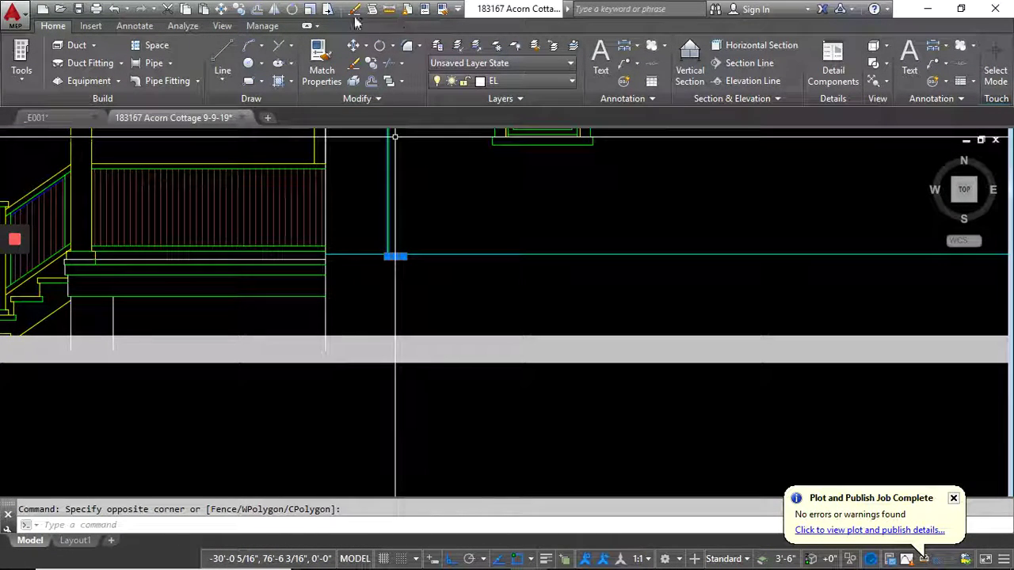
left_click(355, 198)
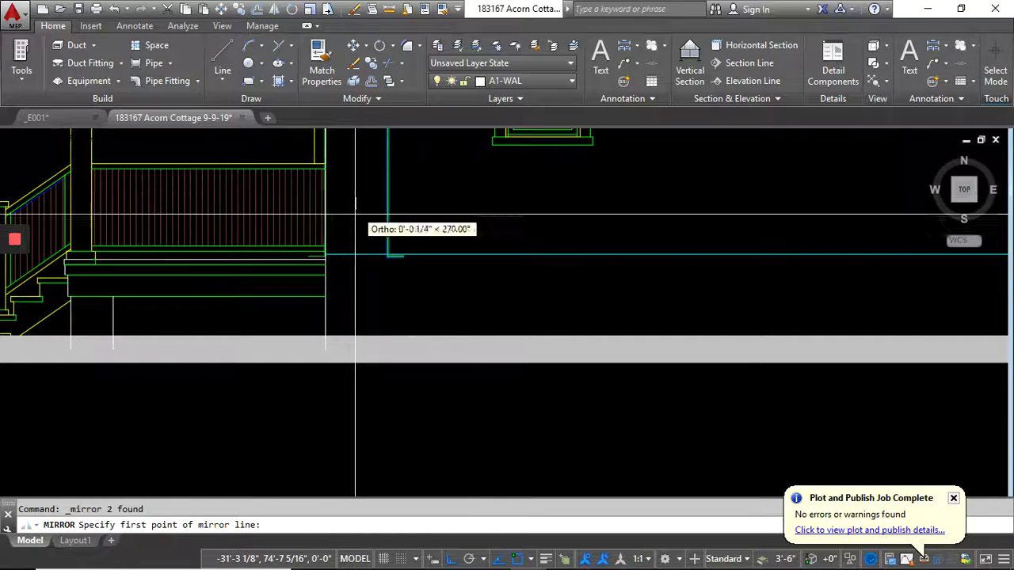
left_click(383, 282)
type("y")
key("Return")
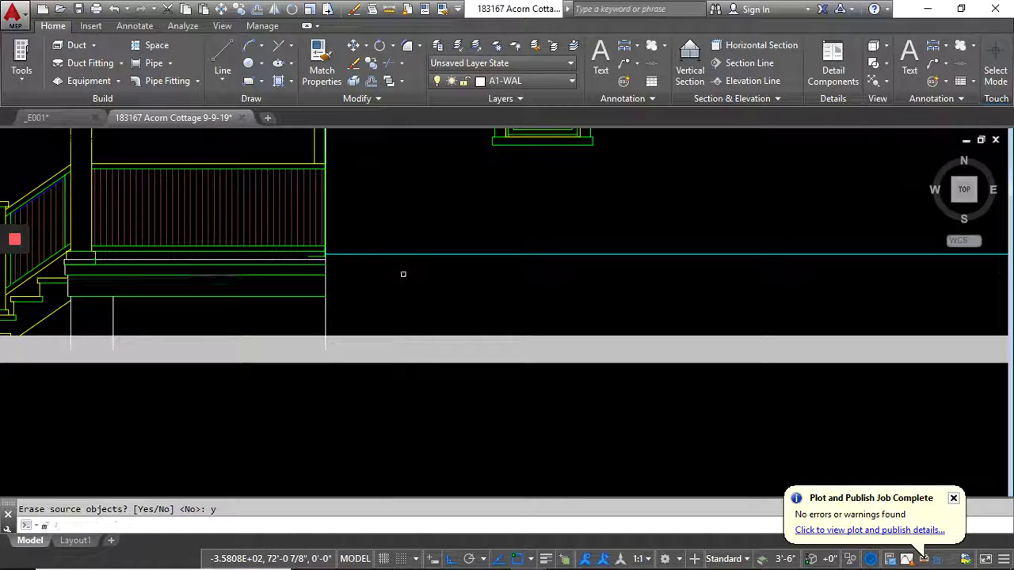
- Move the mirrored corner trim lines horizontally away from the porch onto the house wall
key("Return")
left_click(378, 283)
left_click(422, 289)
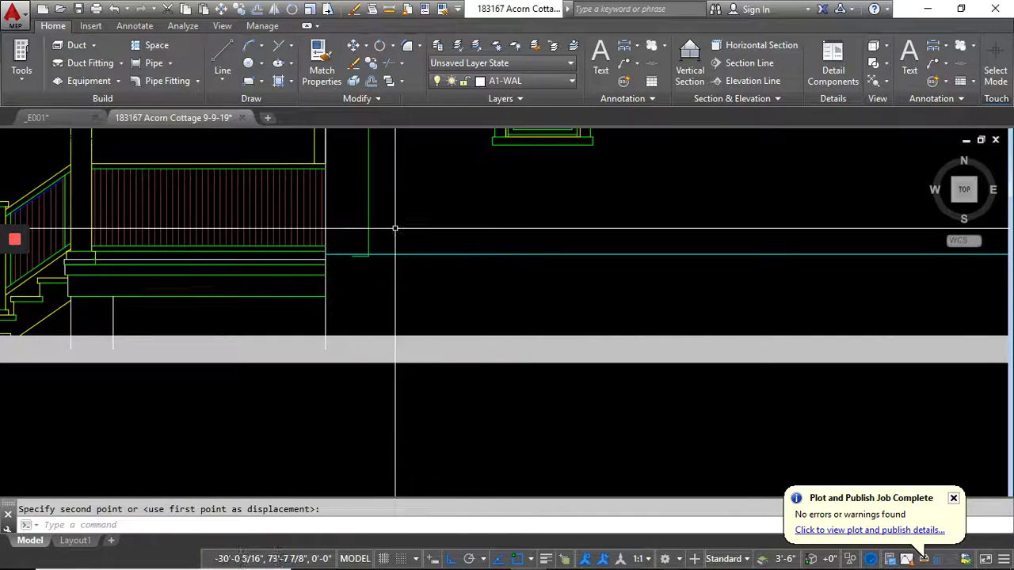
- Move the corner trim lines horizontally so their bottom line's free endpoint meets the wall edge beside the porch
left_click(394, 227)
left_click(345, 219)
scroll(346, 219, "up", 2)
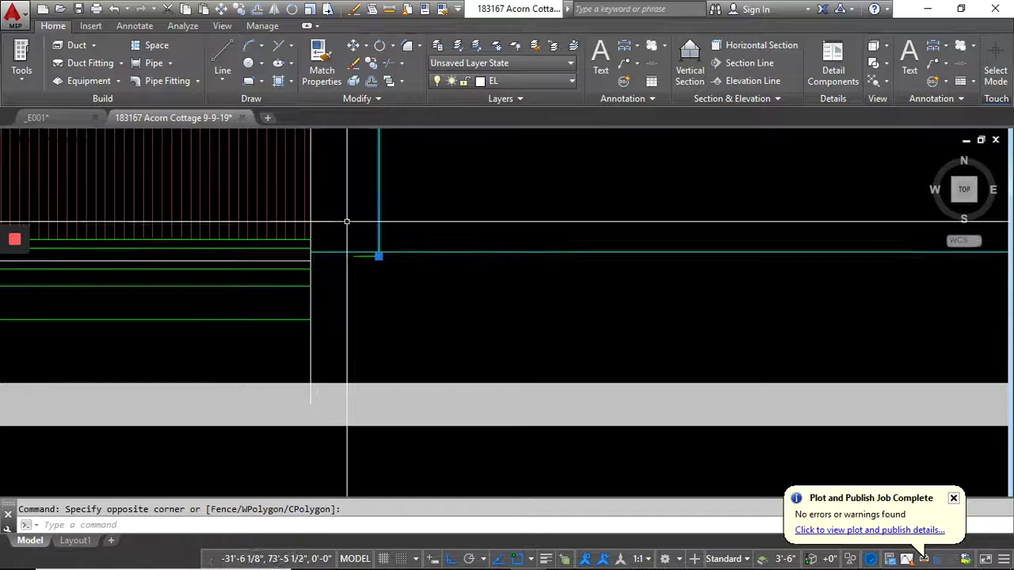
left_click(353, 46)
left_click(353, 256)
scroll(315, 266, "up", 5)
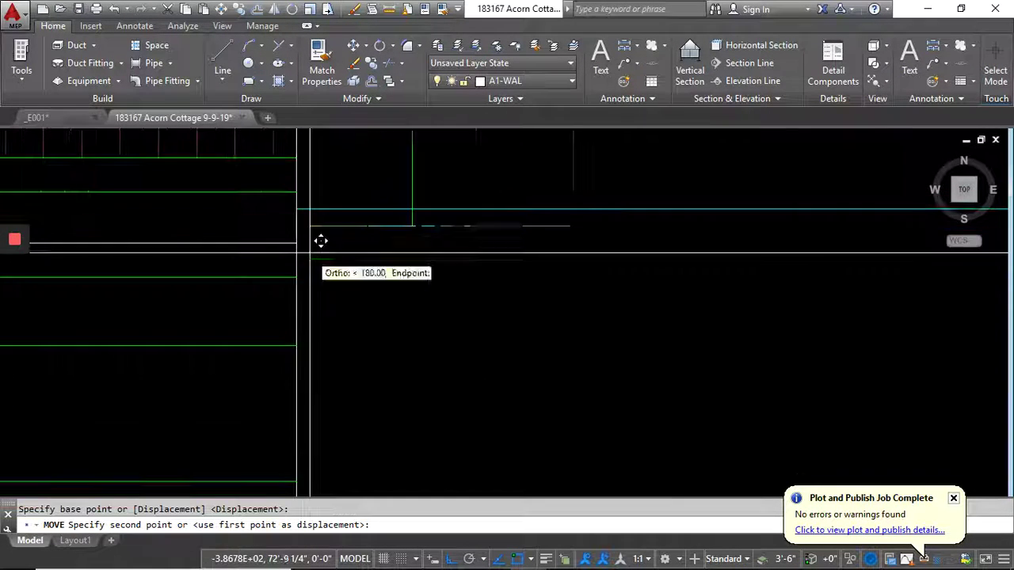
left_click(305, 214)
scroll(403, 248, "down", 6)
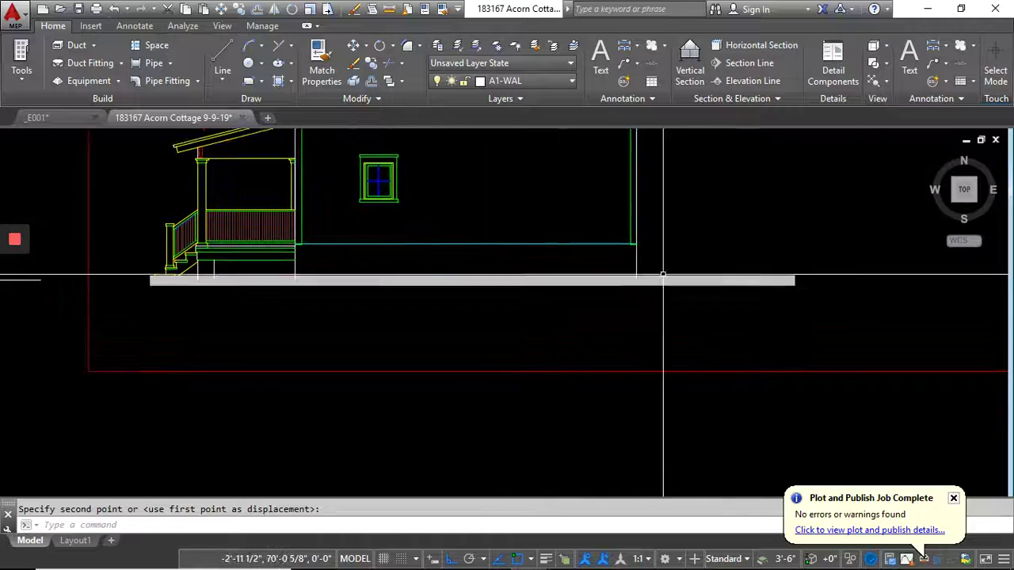
- Offset the side elevation's two vertical wall end lines 1" inward toward the house
scroll(625, 255, "up", 5)
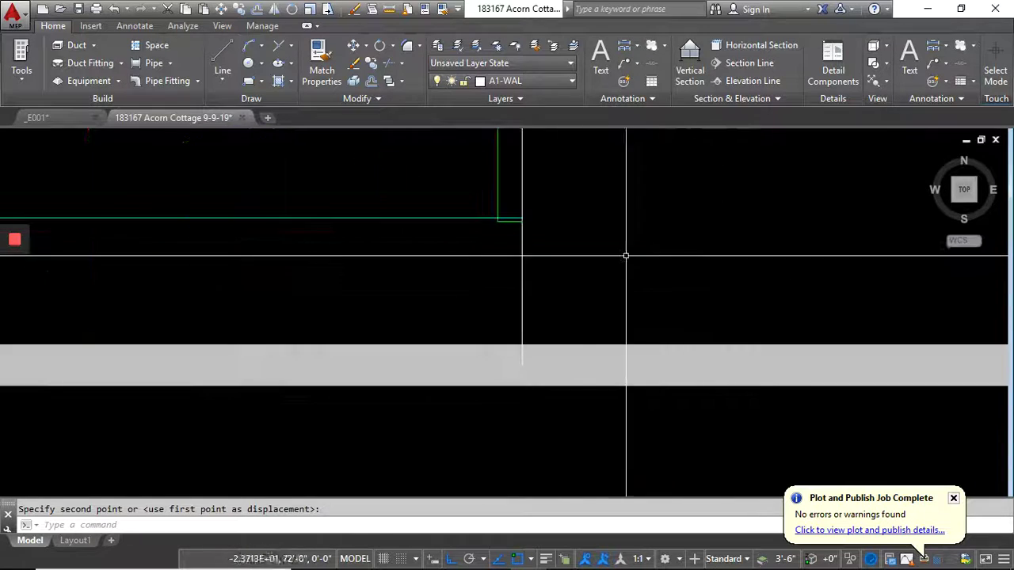
left_click(374, 83)
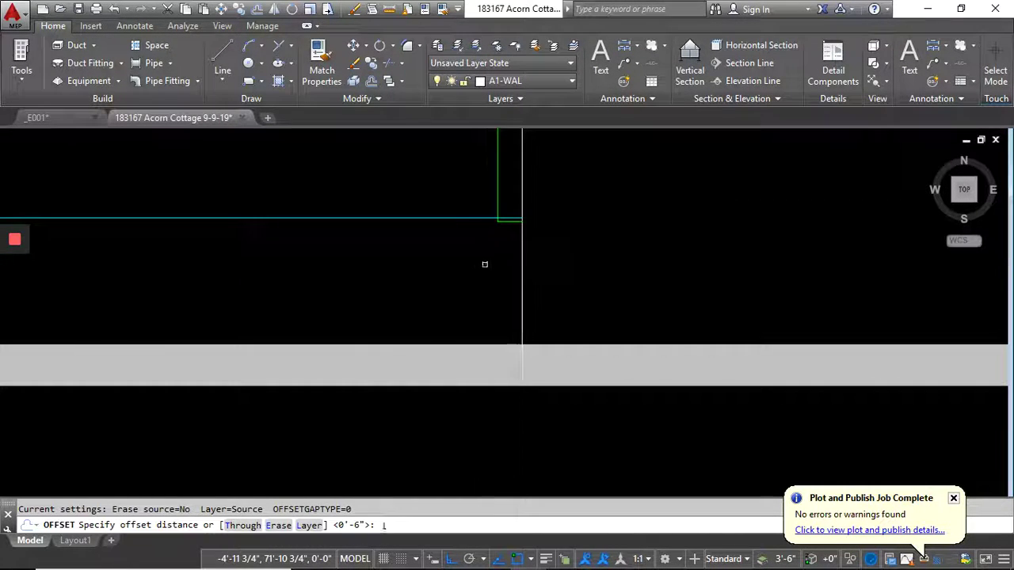
left_click(476, 272)
scroll(398, 281, "down", 5)
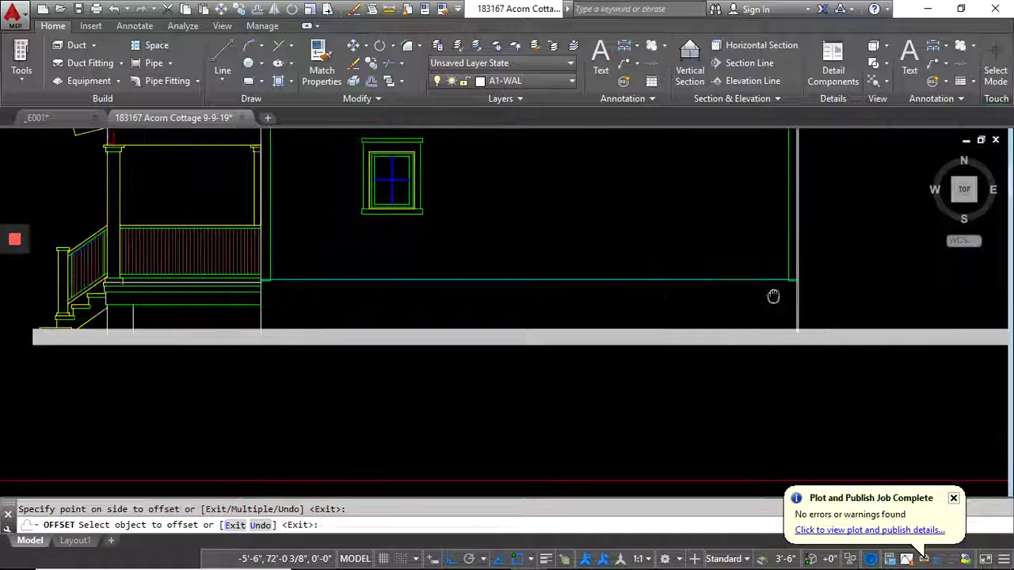
scroll(395, 290, "up", 5)
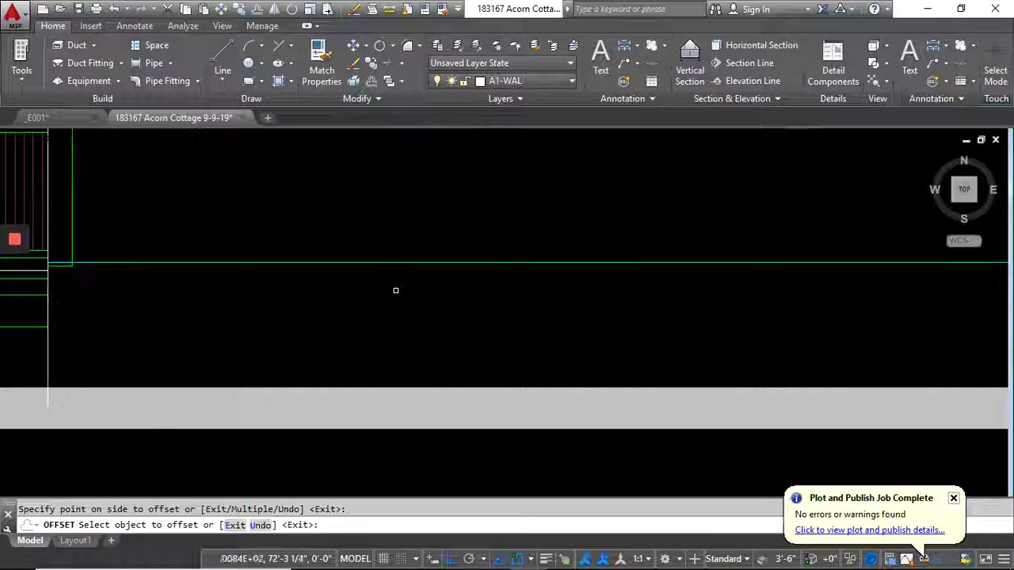
left_click(49, 368)
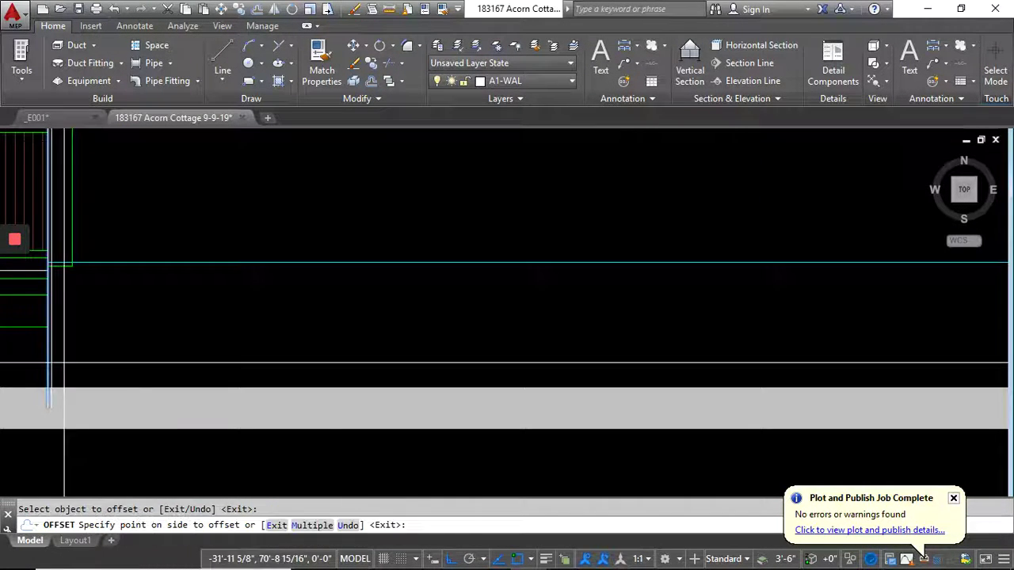
left_click(64, 362)
scroll(199, 285, "down", 6)
- Trim the outer wall lines below the corner trim and the offset lines above its bottom edge at both wall ends
left_click(355, 135)
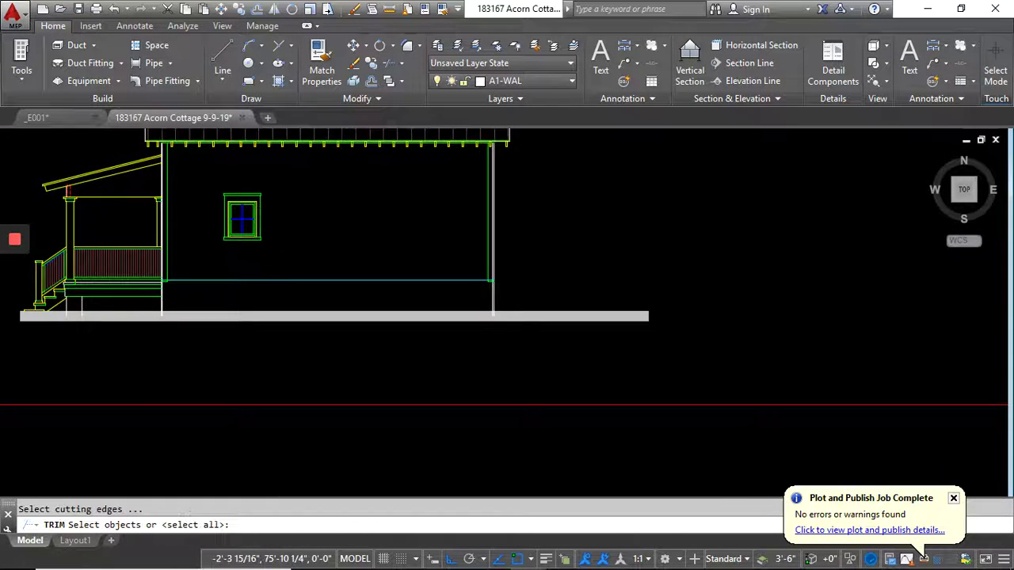
scroll(403, 319, "up", 4)
left_click_drag(403, 319, 462, 341)
scroll(475, 336, "up", 2)
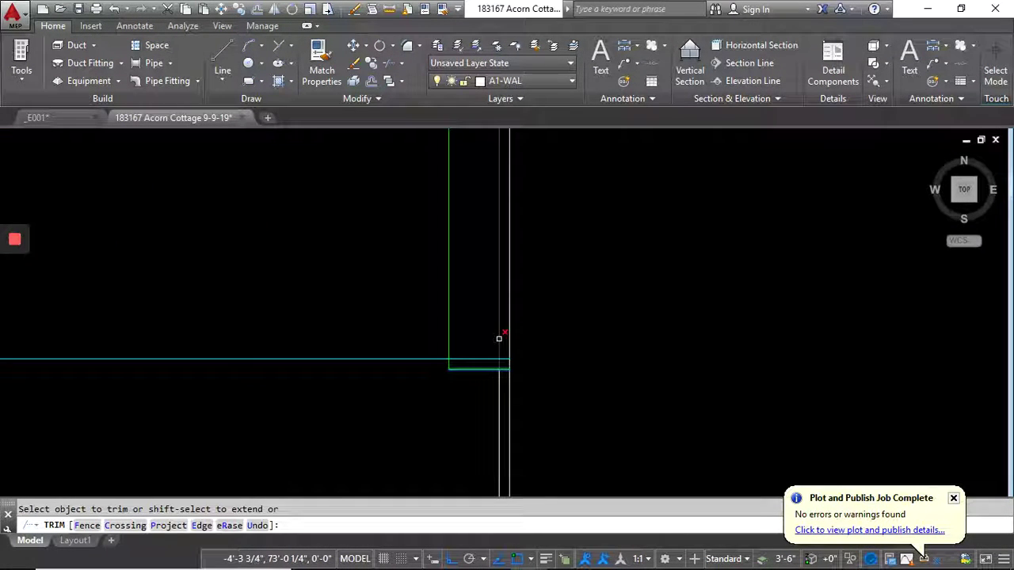
scroll(558, 336, "down", 6)
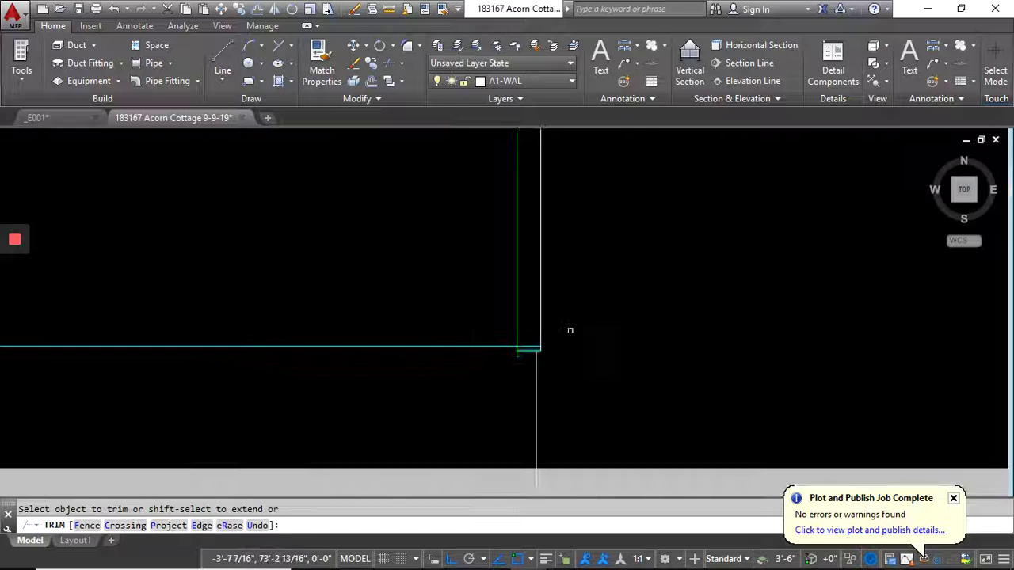
key("Return")
scroll(368, 313, "up", 6)
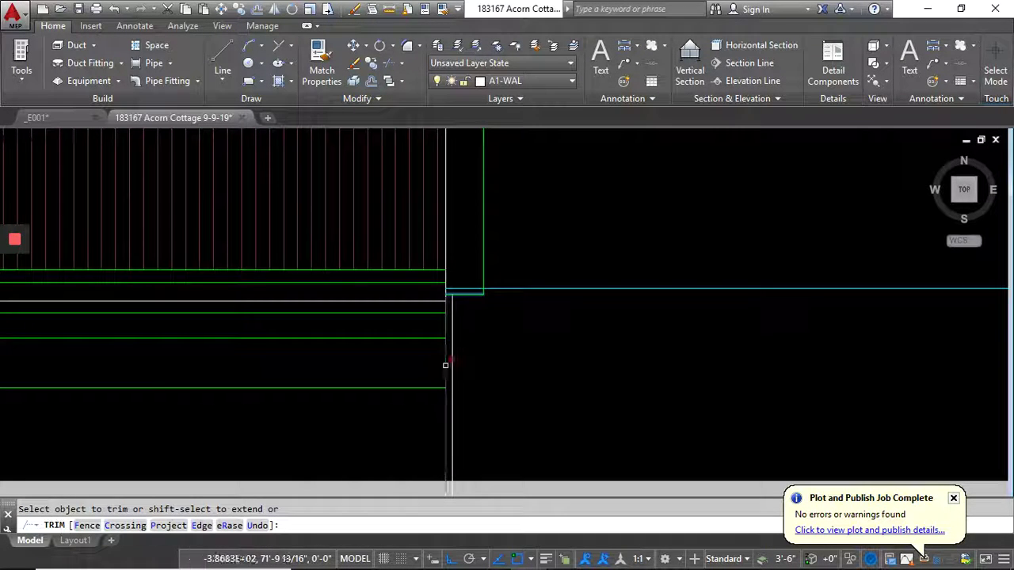
scroll(445, 364, "down", 3)
key("Return")
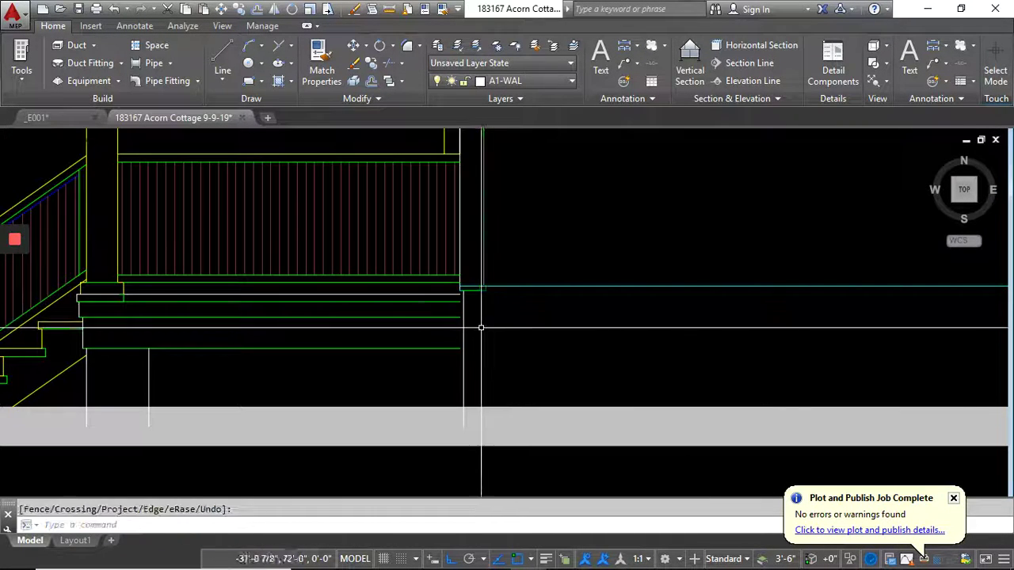
- Extend the horizontal porch floor and framing lines to the inset foundation line beside the porch
left_click(401, 63)
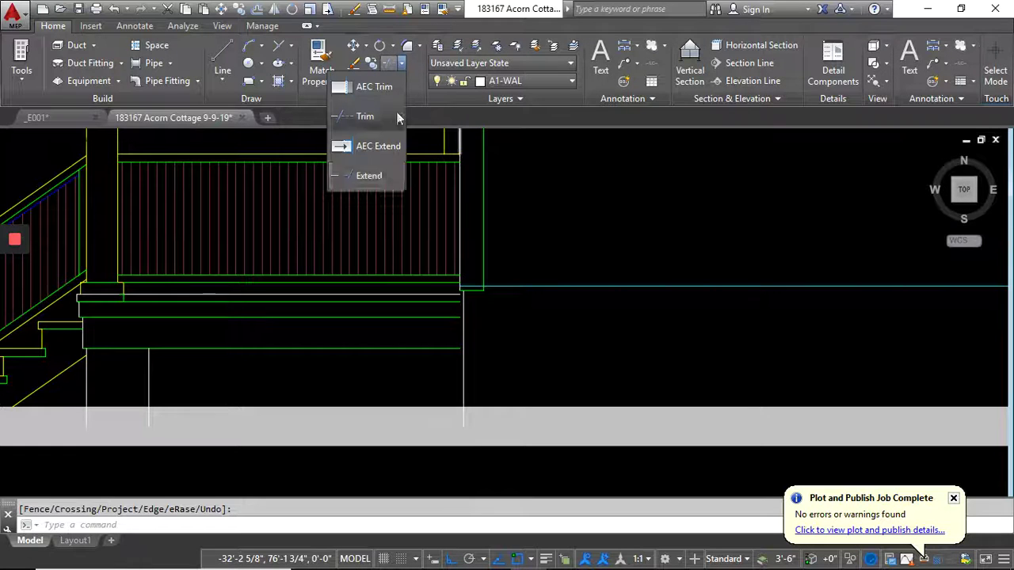
left_click(375, 178)
left_click(485, 332)
left_click(440, 364)
scroll(461, 321, "up", 2)
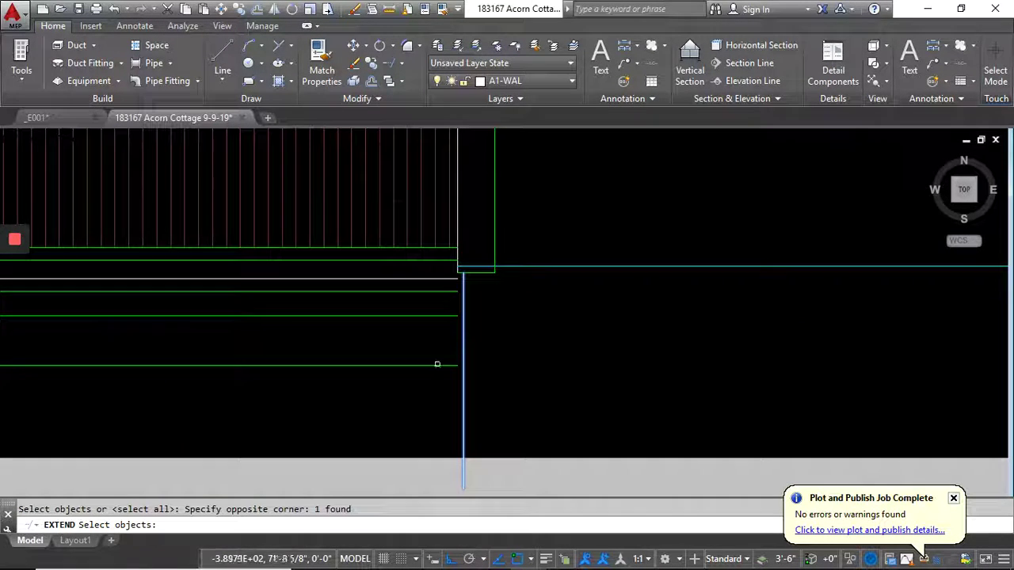
left_click(462, 459)
left_click(416, 272)
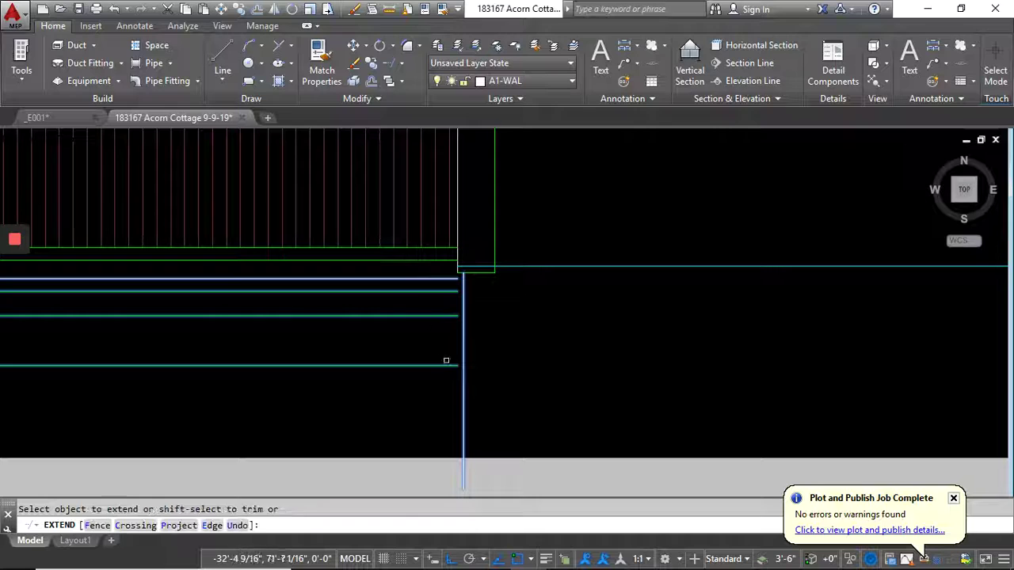
left_click(449, 394)
left_click(444, 269)
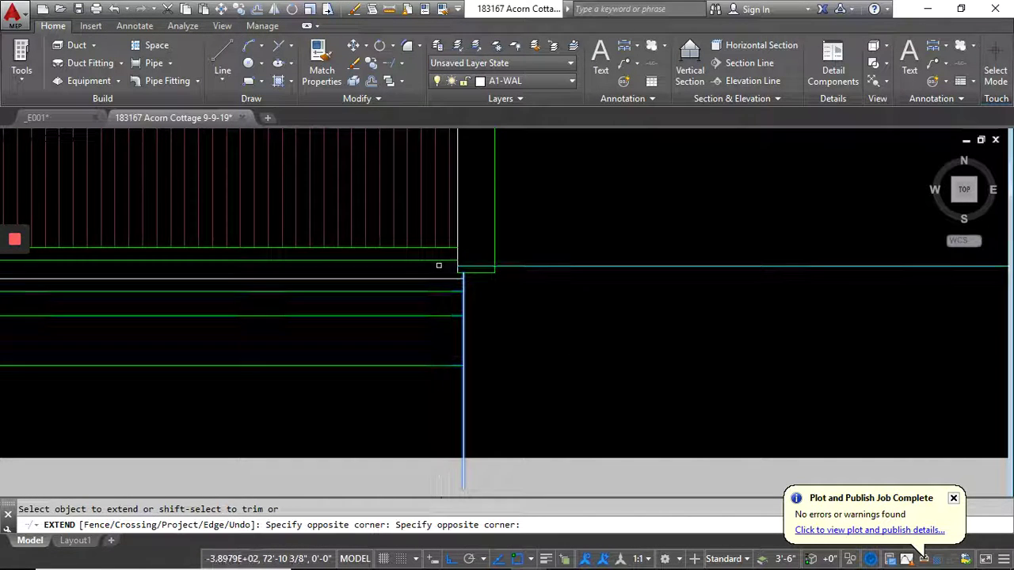
key("Return")
scroll(475, 337, "down", 4)
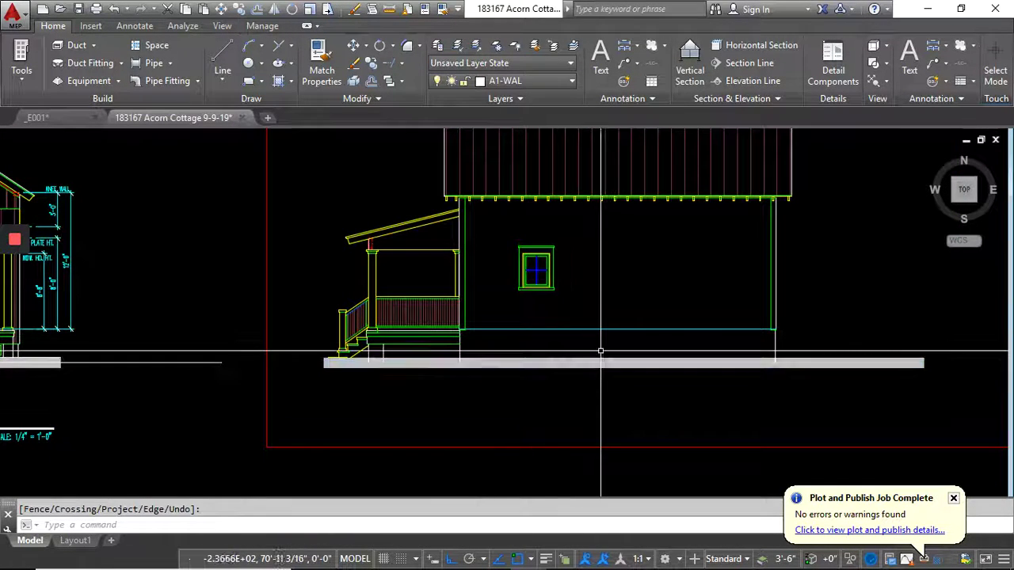
- Inspect the vertical siding hatch on the front elevation's gable and walls
scroll(601, 351, "down", 3)
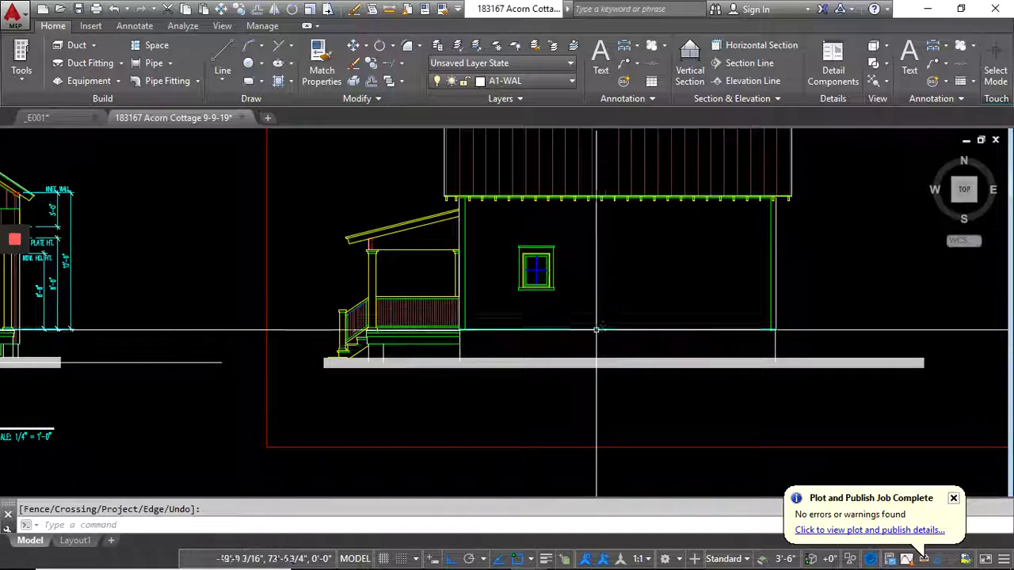
scroll(342, 277, "up", 1)
scroll(342, 277, "up", 6)
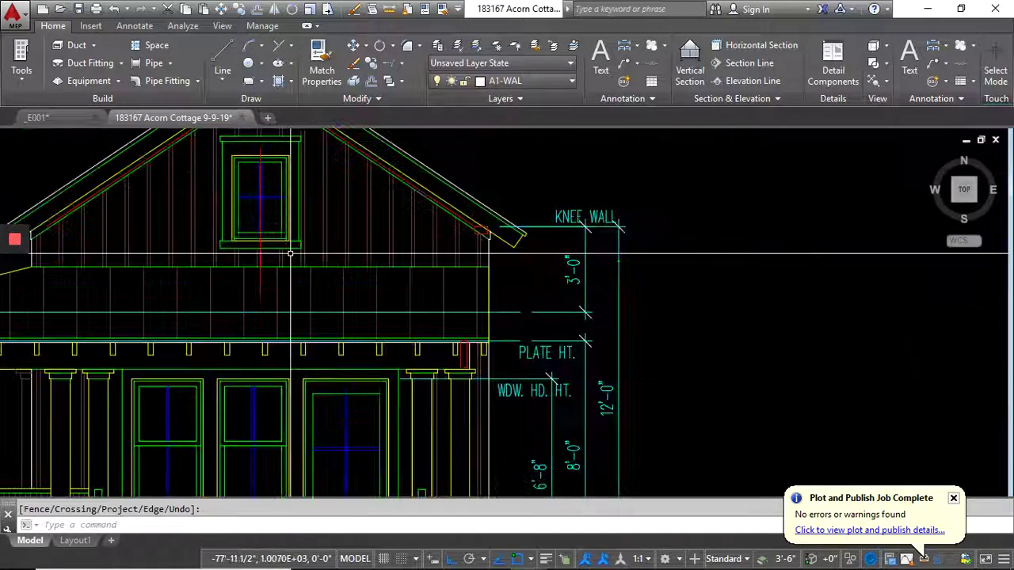
left_click(321, 235)
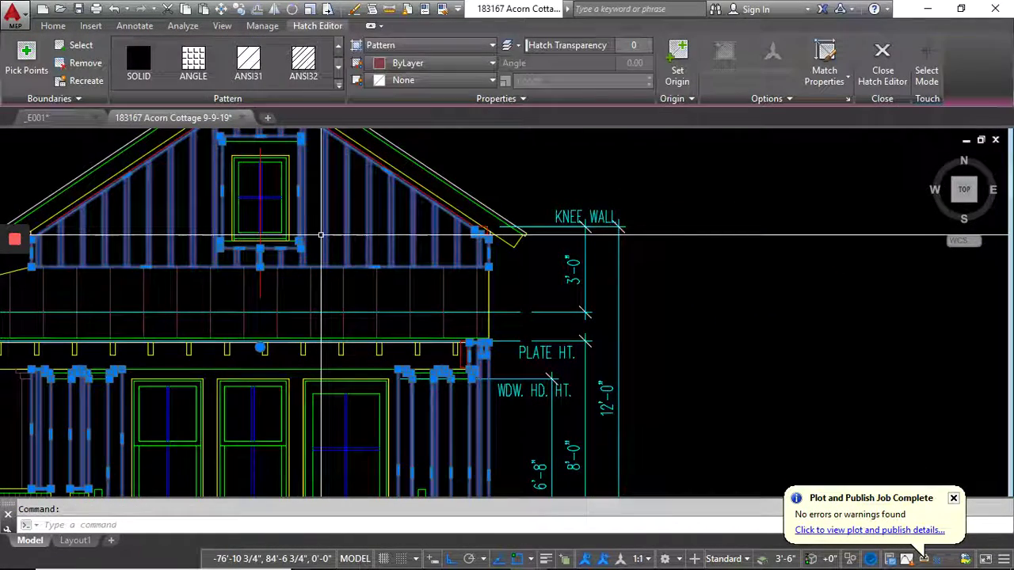
scroll(267, 169, "down", 6)
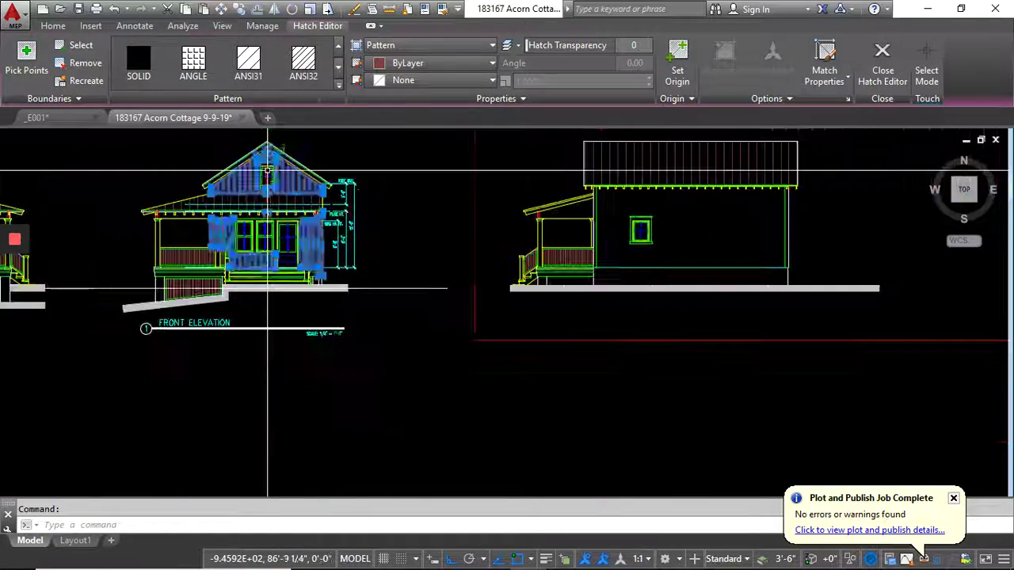
key("Escape")
middle_click_drag(451, 244, 340, 274)
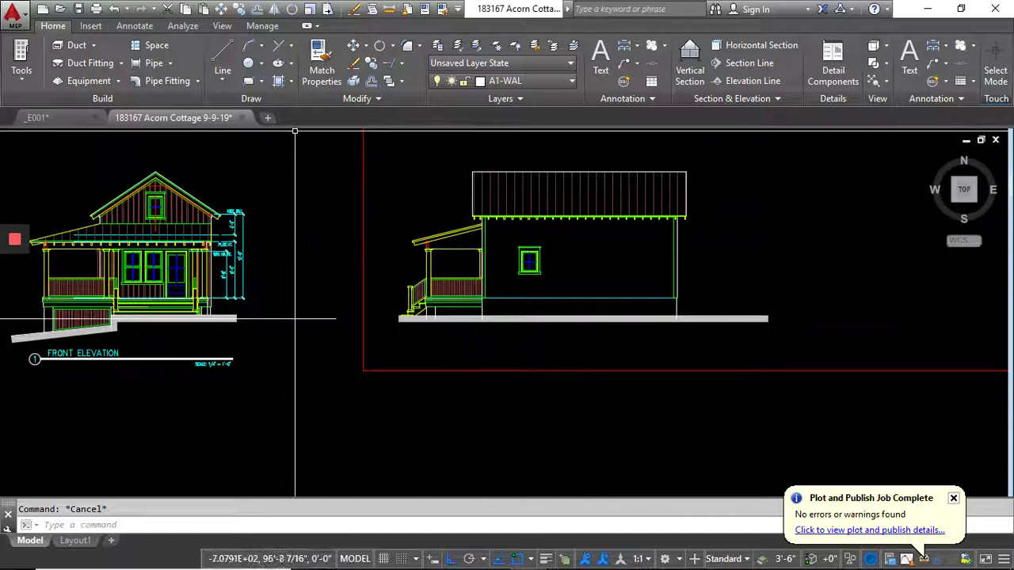
- Try to hatch the side elevation's wall area and undo the fill
left_click(279, 80)
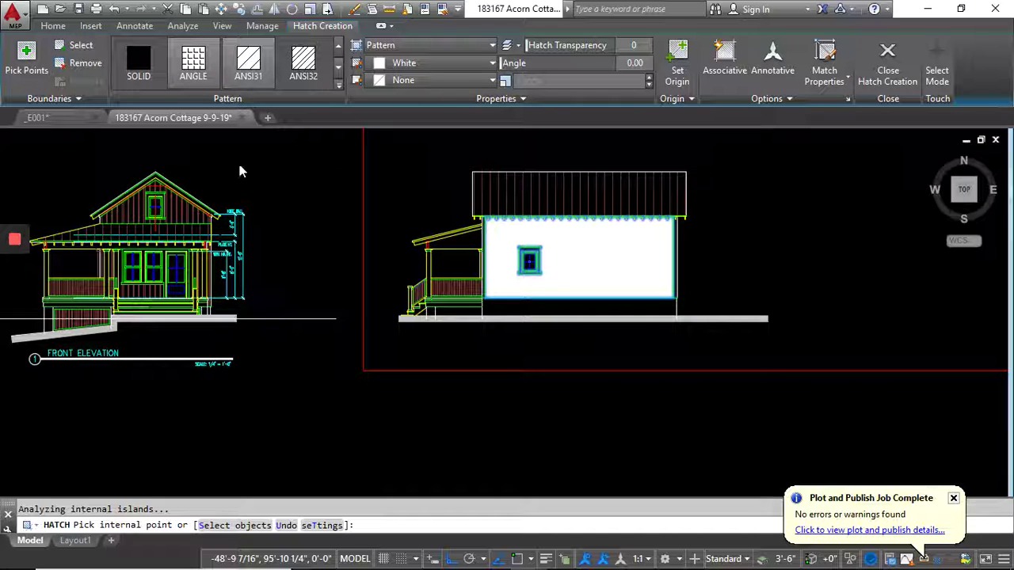
key("Return")
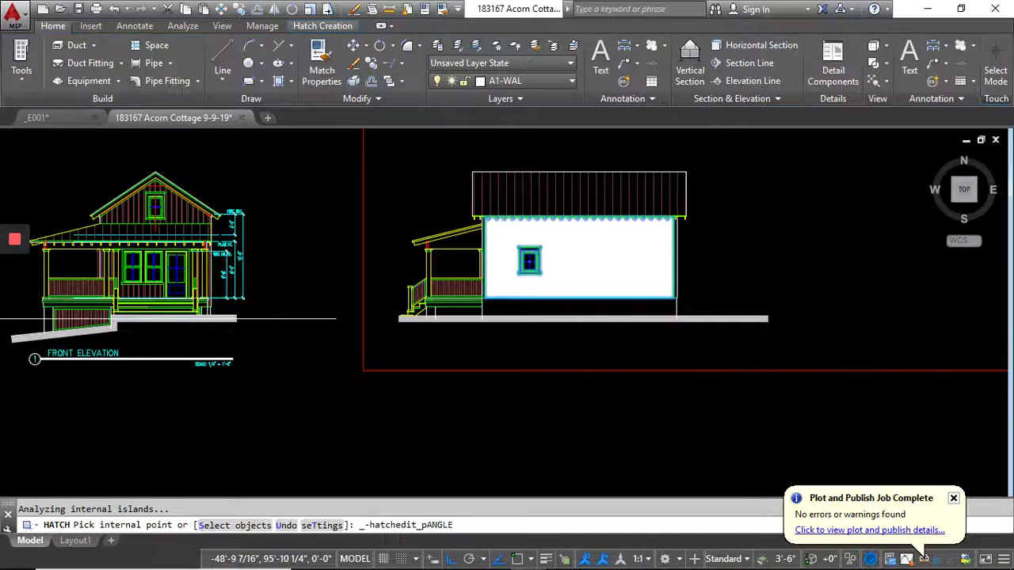
left_click(502, 278)
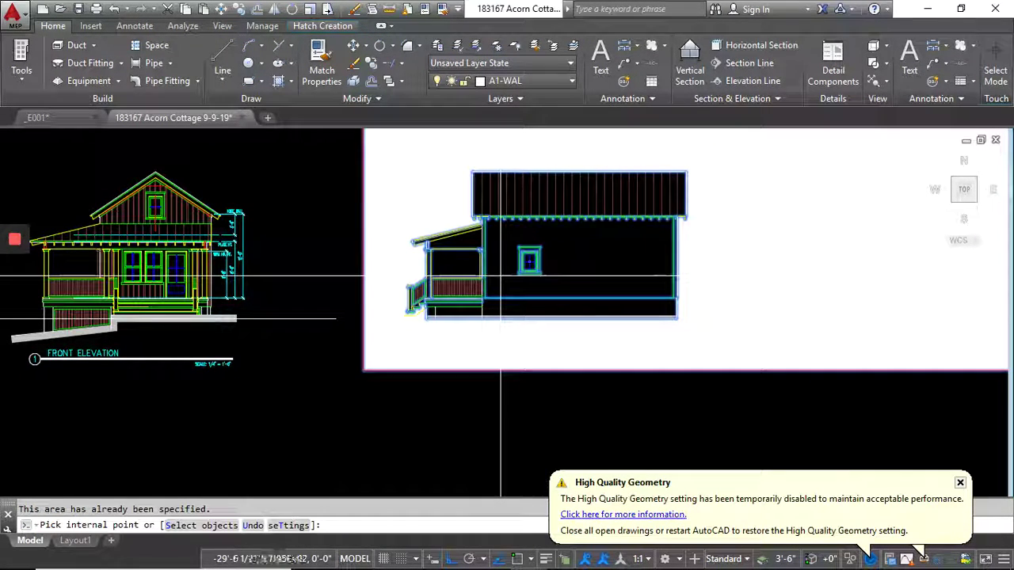
key("Escape")
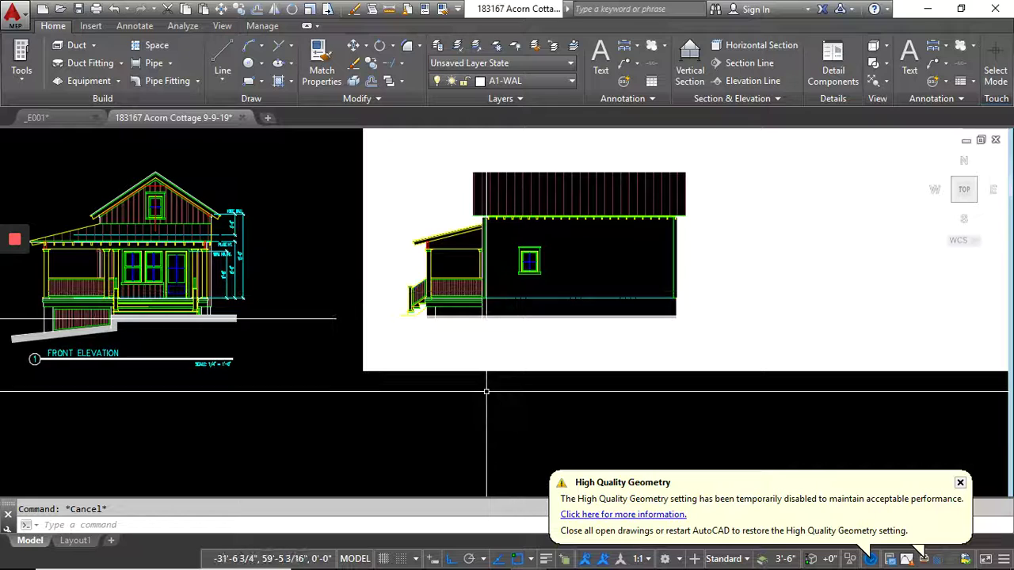
type("u")
key("Return")
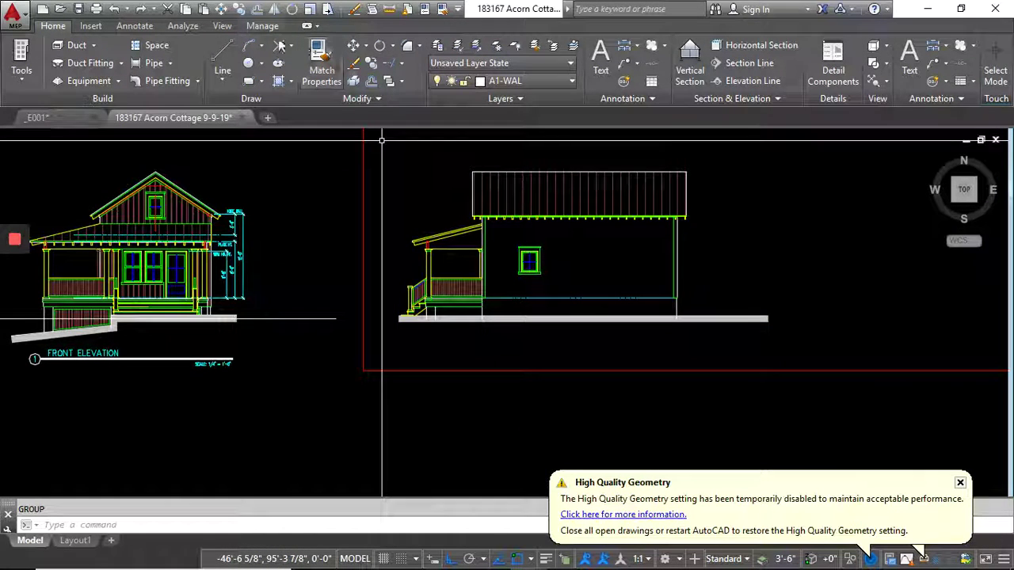
- Hatch the side elevation's wall with ANSI31 at scale 1 and match its properties to the front elevation's siding hatch
left_click(560, 243)
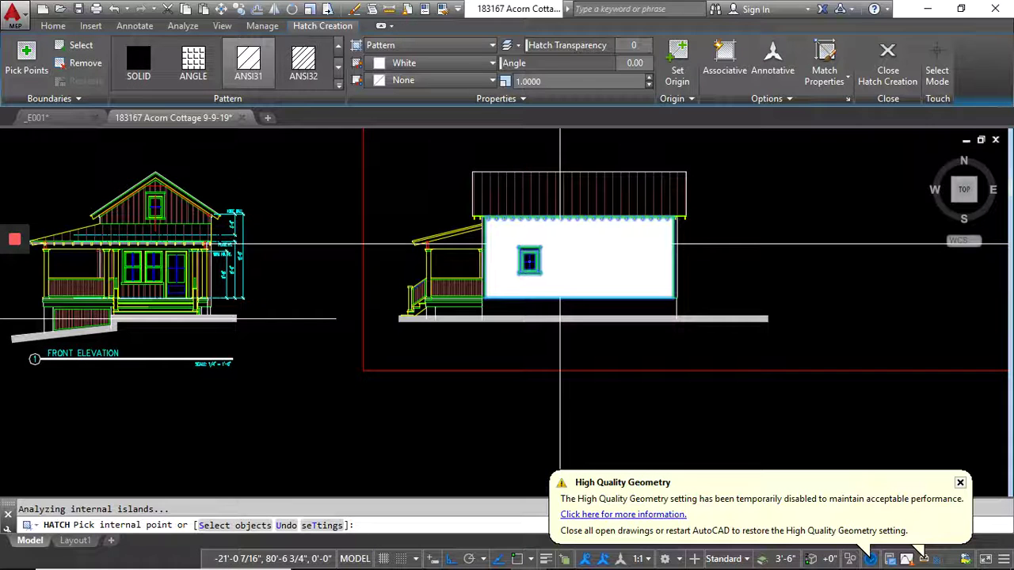
key("Return")
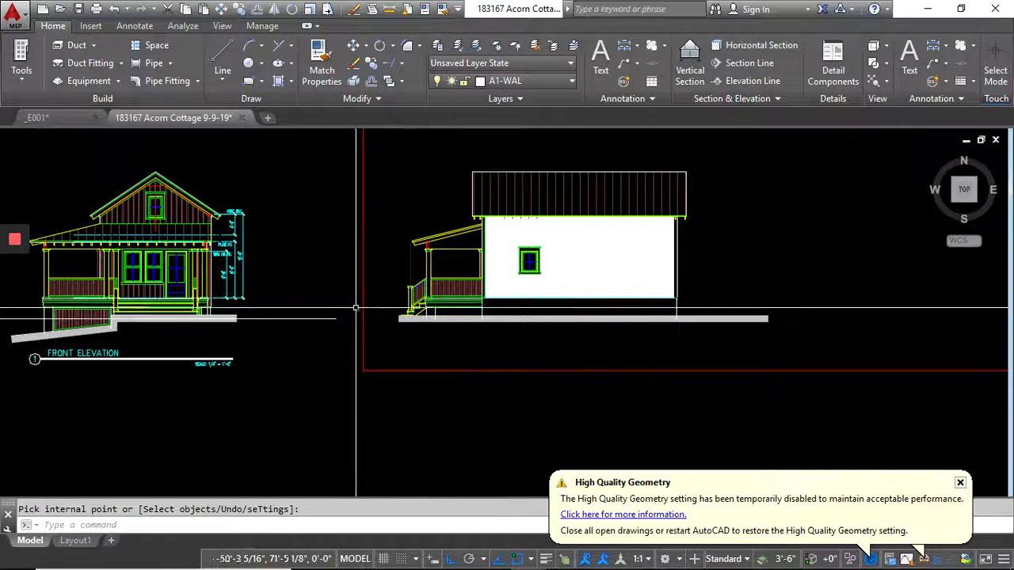
left_click(322, 71)
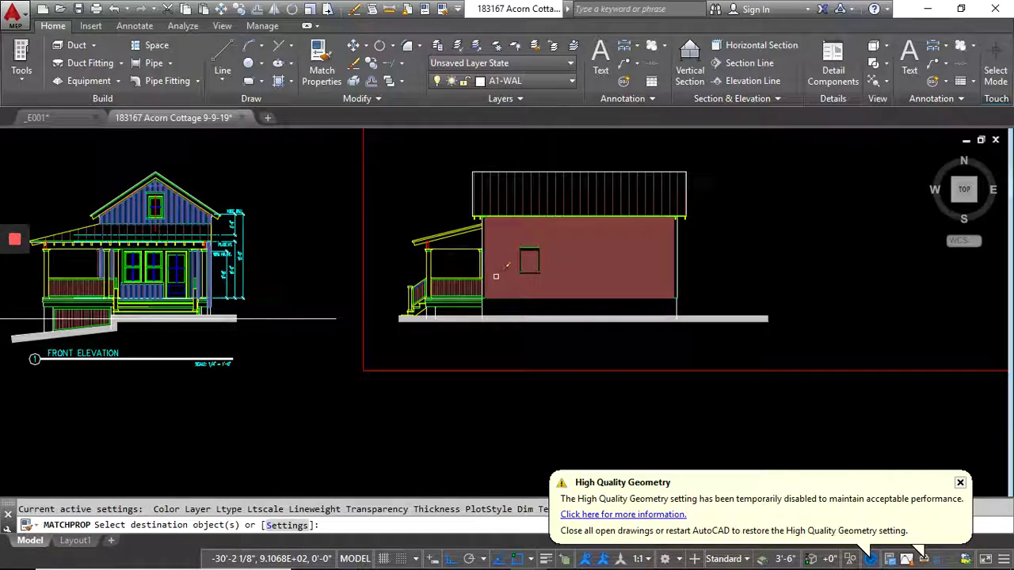
key("Return")
- Erase the new hatch from the side elevation's wall
scroll(535, 202, "up", 10)
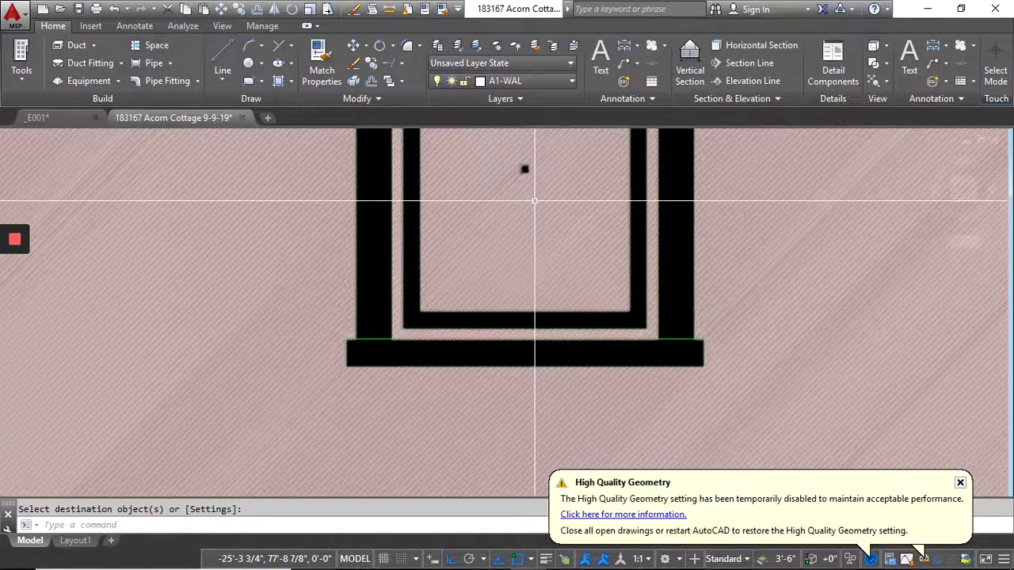
key("Escape")
left_click(802, 294)
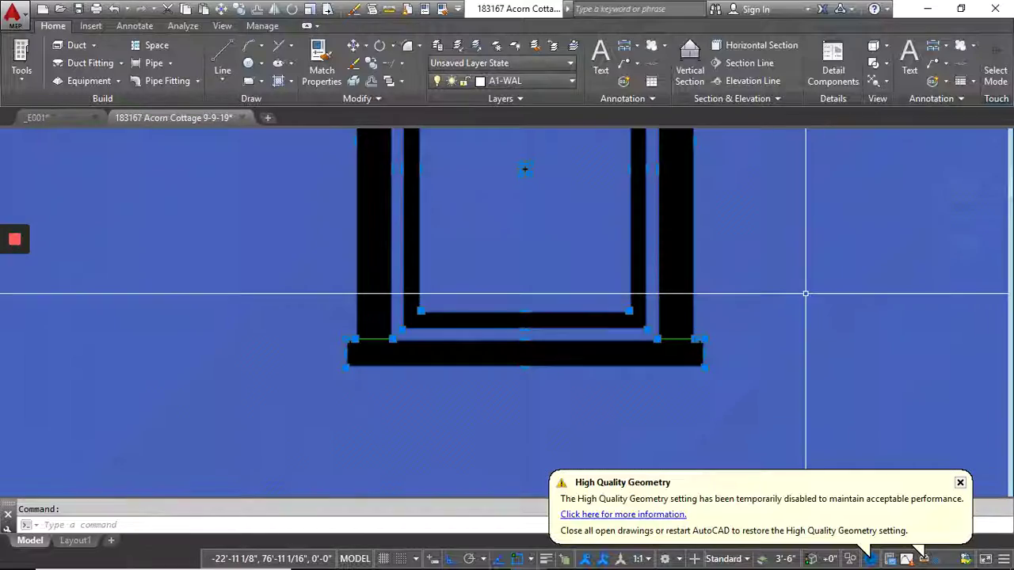
key("Delete")
scroll(510, 344, "down", 2)
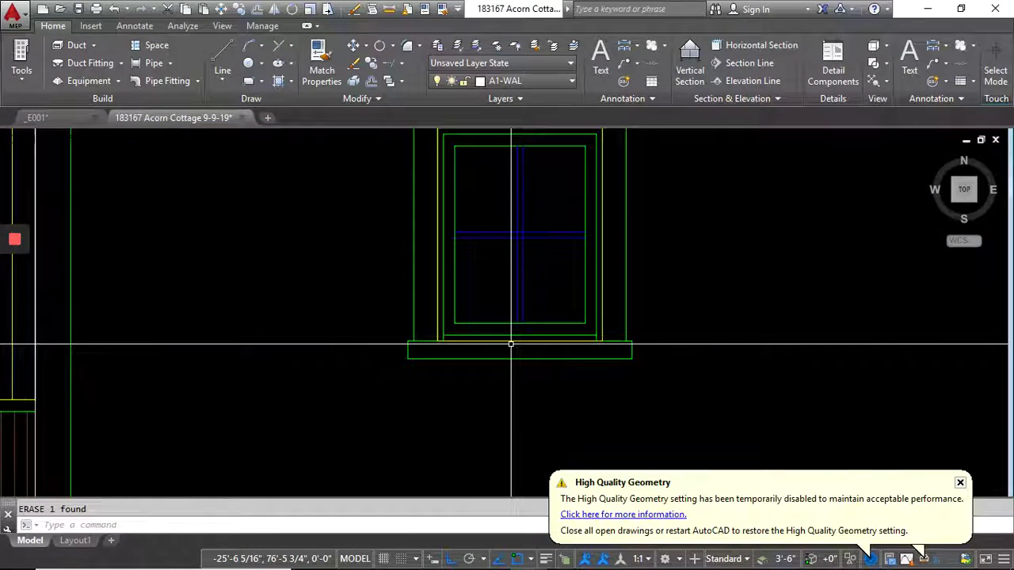
scroll(511, 345, "down", 8)
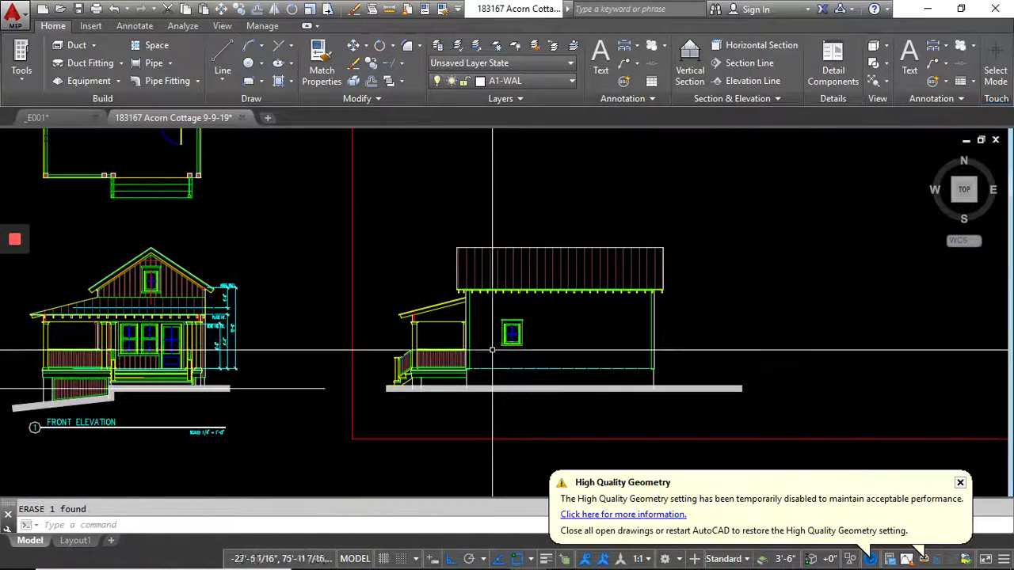
- Examine how the wall siding is hatched on the left elevation and the neighbouring reference drawings
scroll(290, 351, "down", 3)
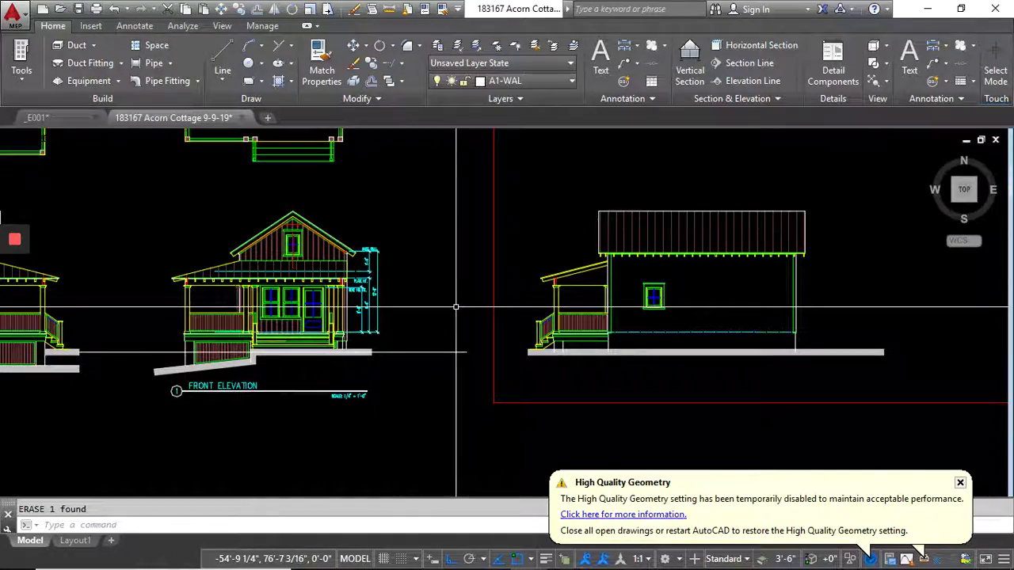
scroll(260, 316, "up", 5)
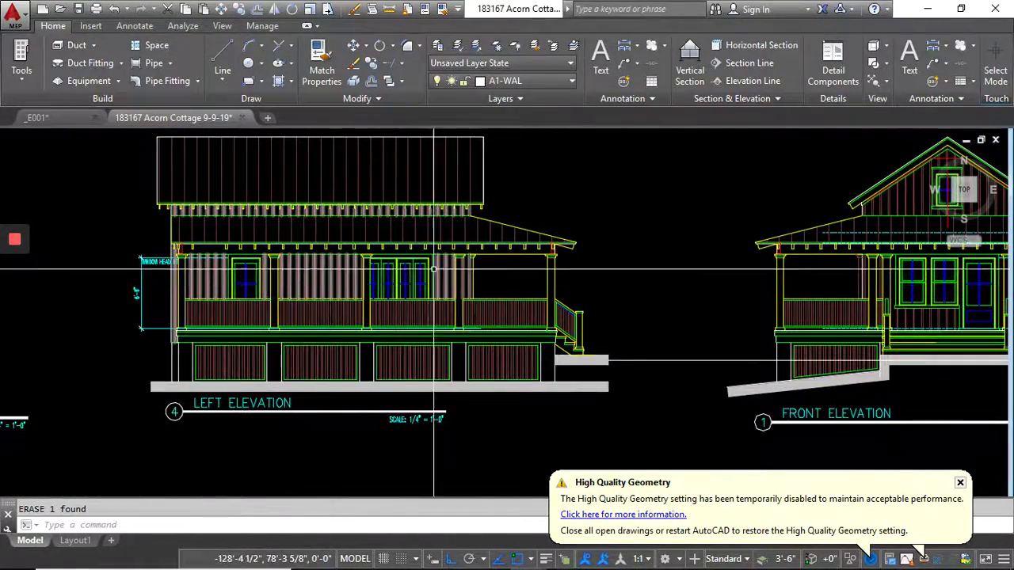
scroll(317, 293, "down", 5)
scroll(325, 303, "up", 2)
scroll(325, 302, "up", 4)
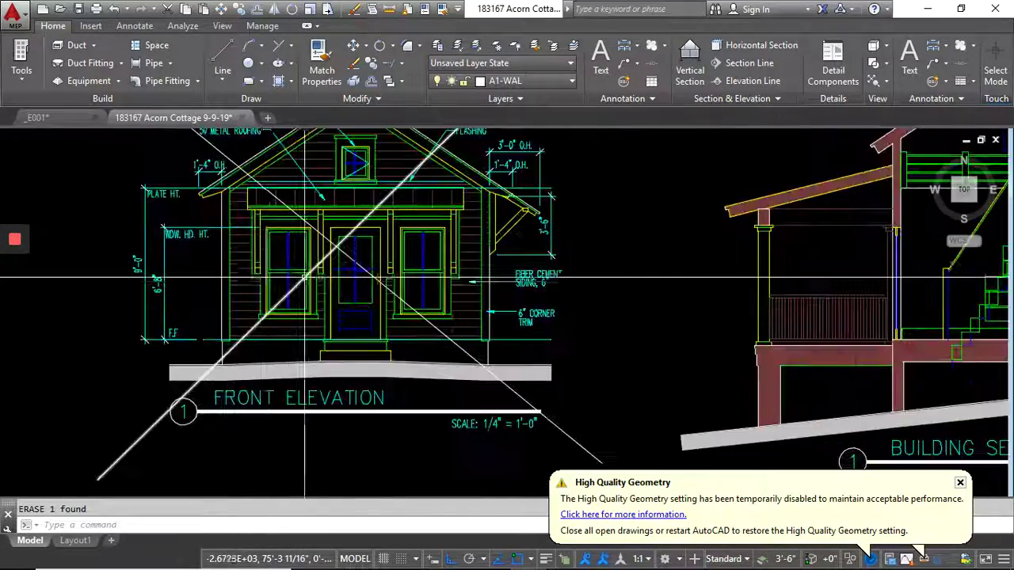
scroll(443, 301, "down", 4)
scroll(554, 299, "up", 5)
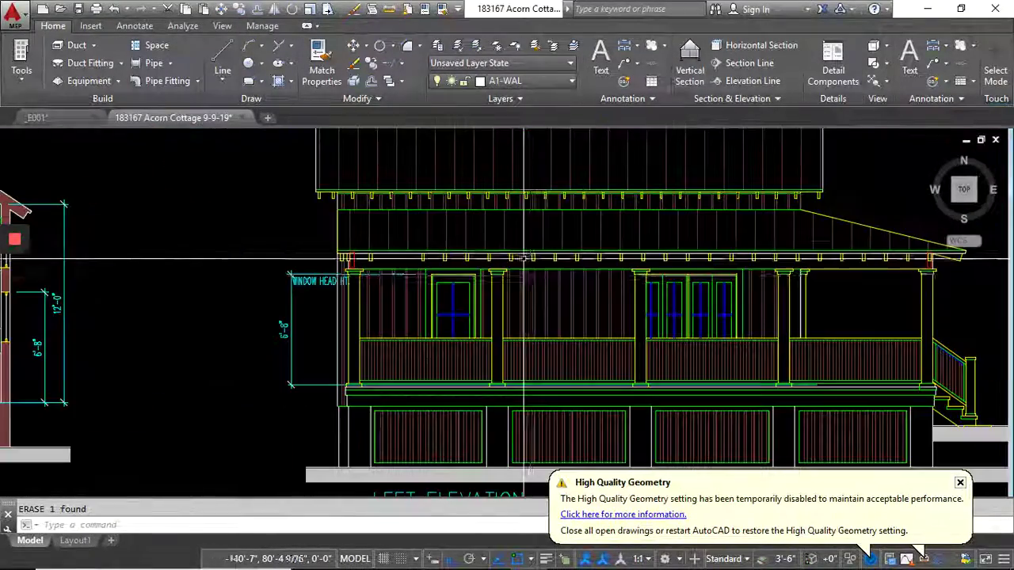
- Inspect the hatch pattern settings of the wall siding on the left and front elevations
left_click(556, 297)
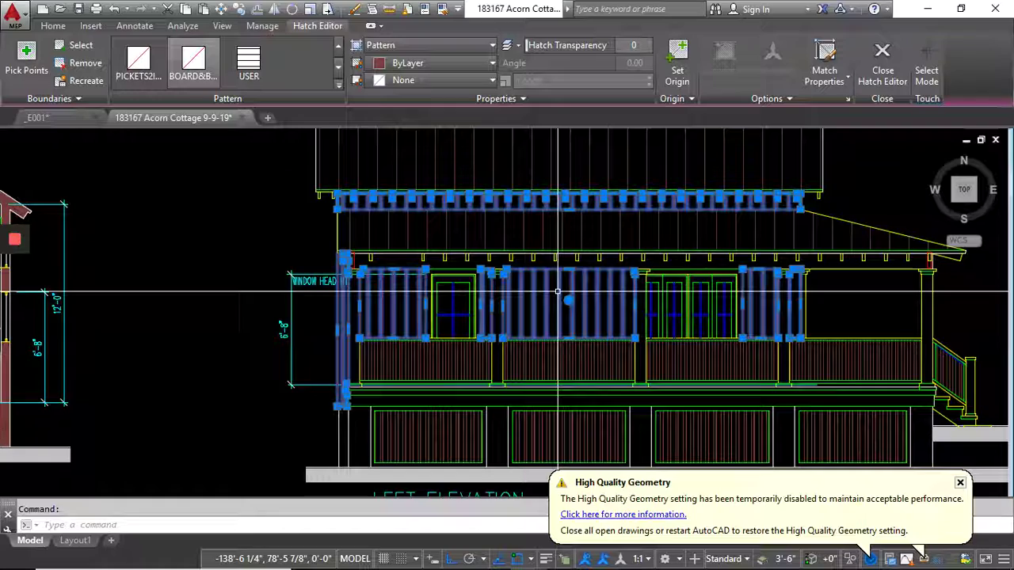
left_click(250, 72)
left_click(248, 80)
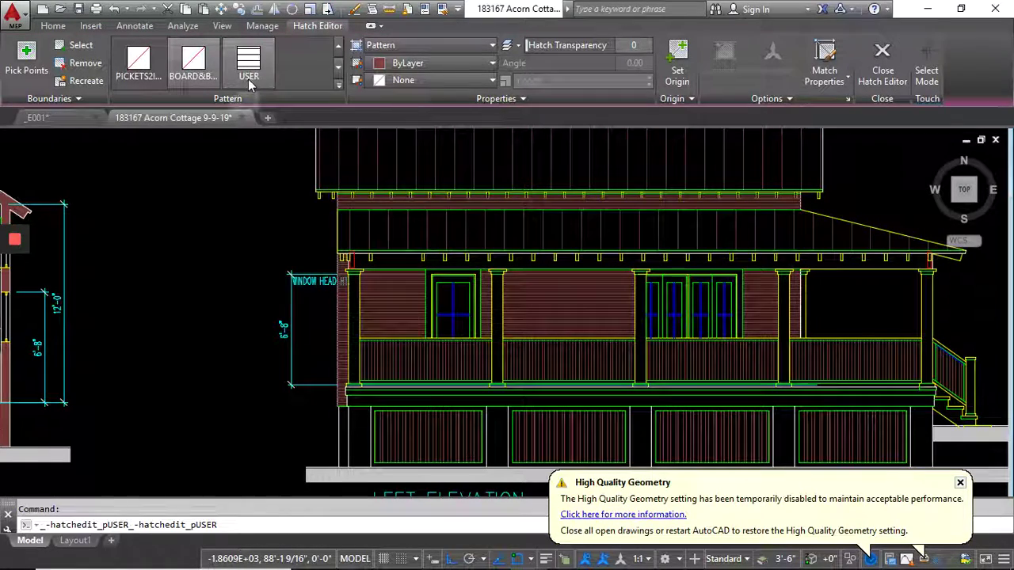
scroll(166, 199, "down", 5)
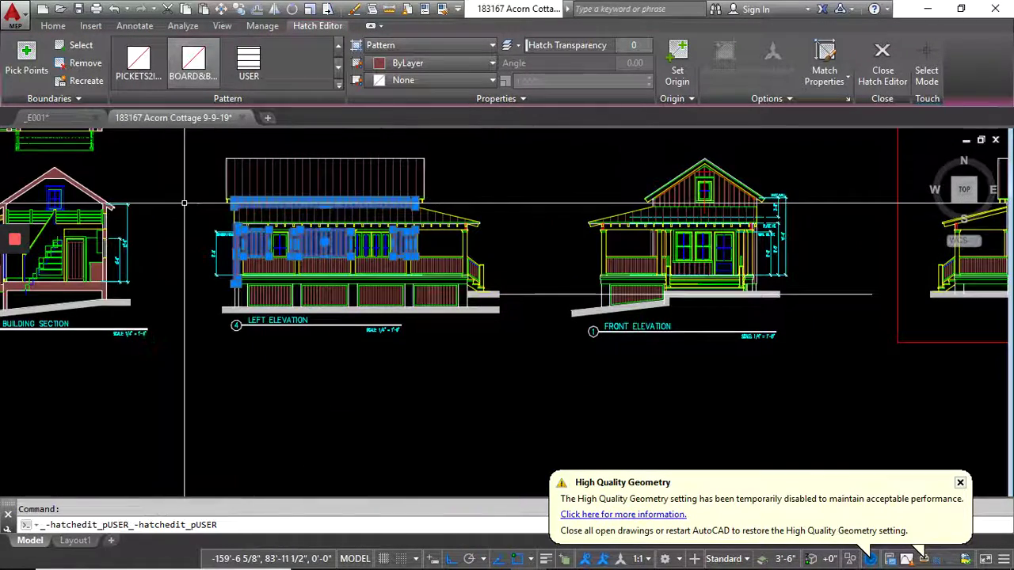
scroll(185, 194, "down", 2)
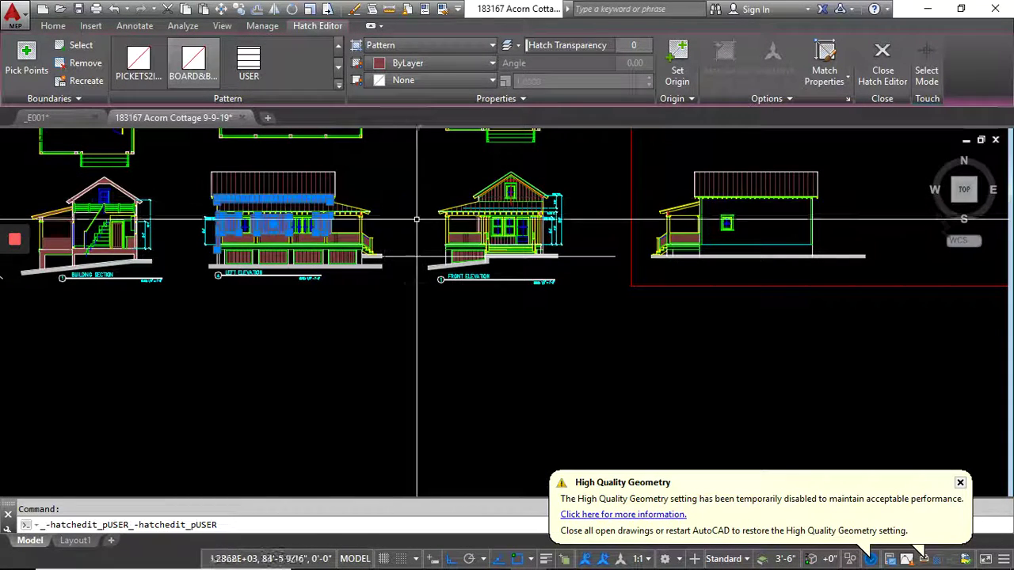
scroll(493, 235, "up", 4)
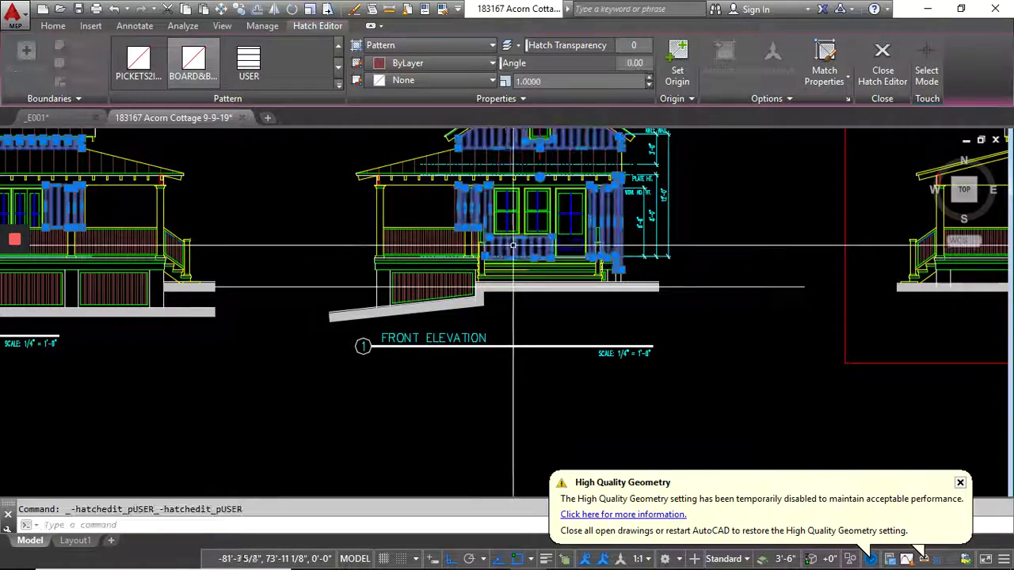
scroll(513, 245, "down", 4)
key("Escape")
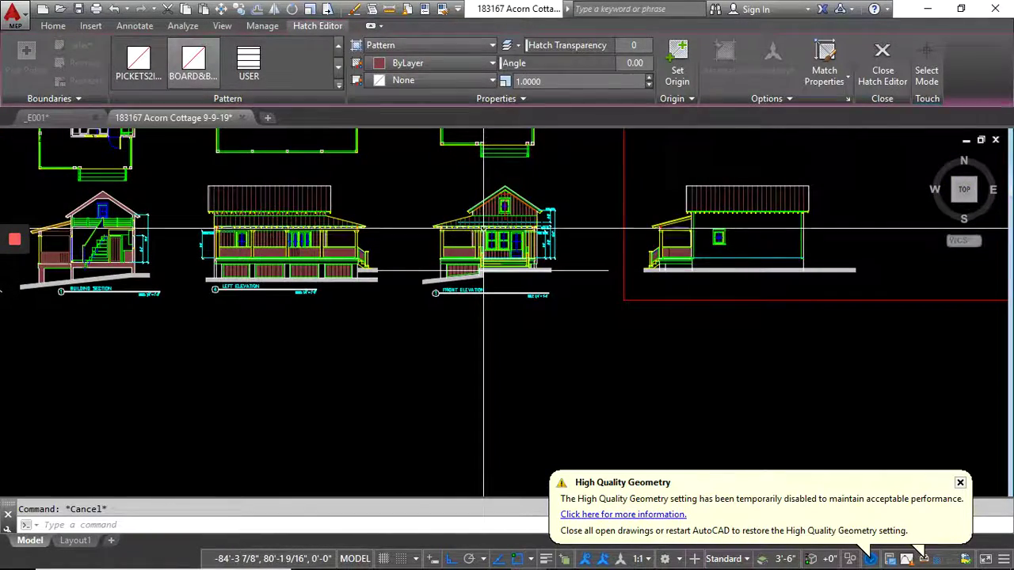
- Copy the front elevation's siding hatch horizontally into the empty area beyond the side elevation's rear wall
left_click(493, 209)
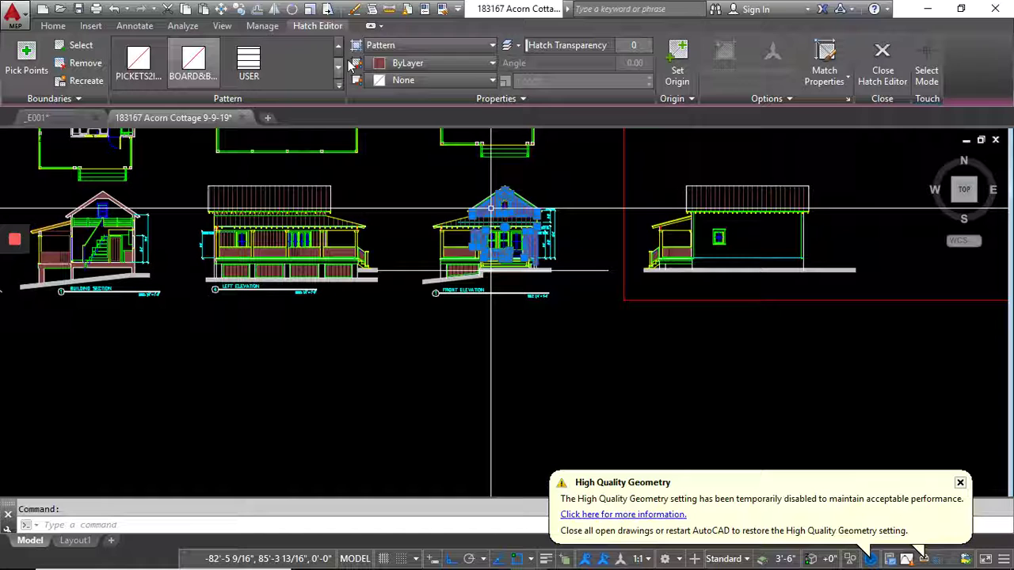
left_click(239, 9)
left_click(380, 271)
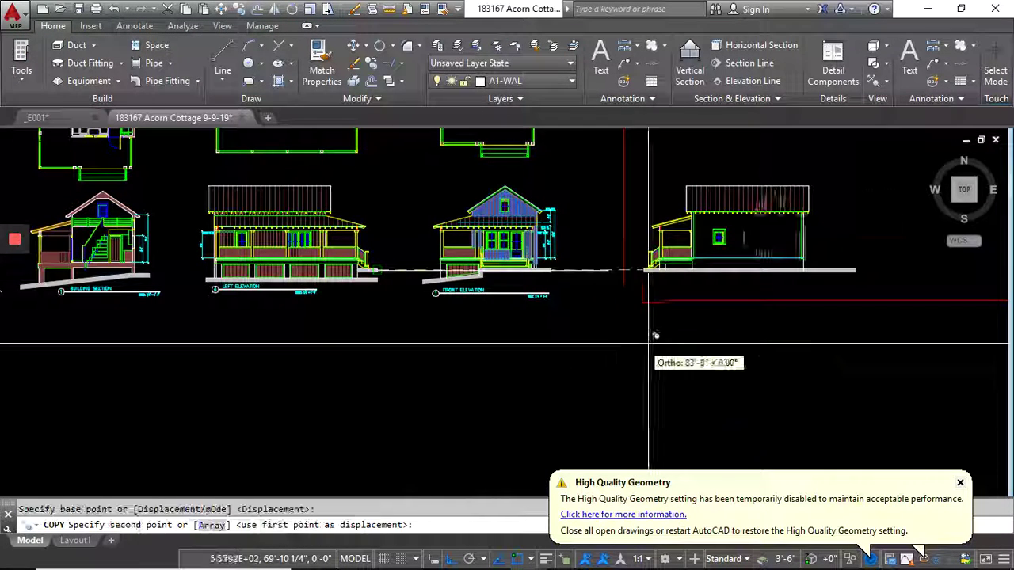
left_click(743, 340)
middle_click_drag(804, 250, 588, 257)
key("Return")
scroll(600, 244, "up", 5)
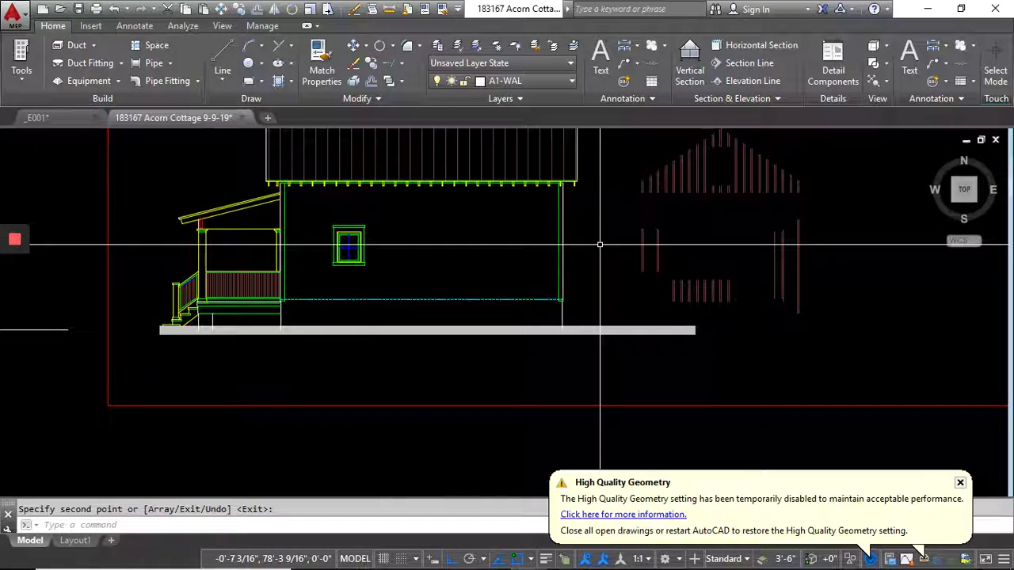
left_click(673, 181)
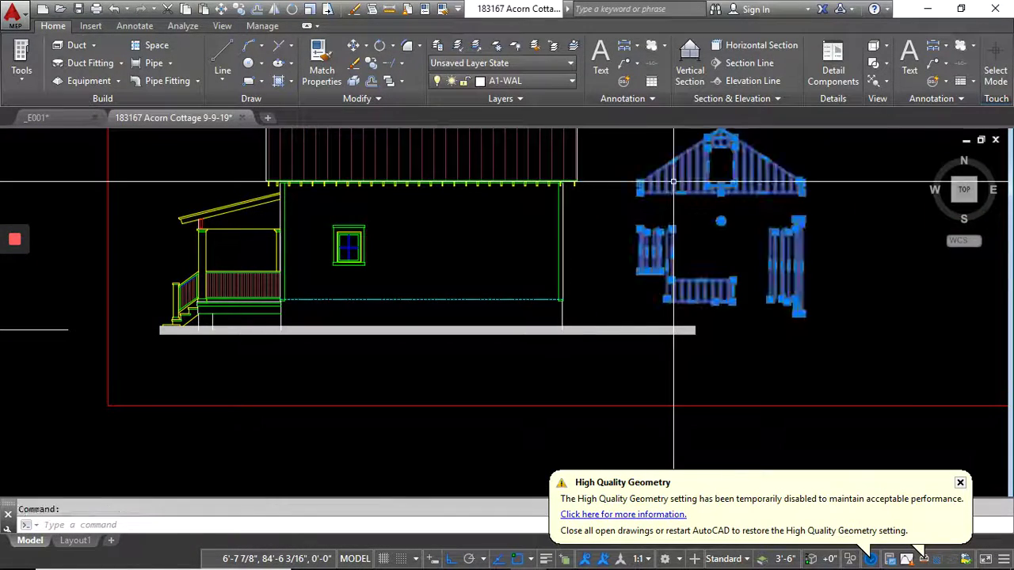
key("Escape")
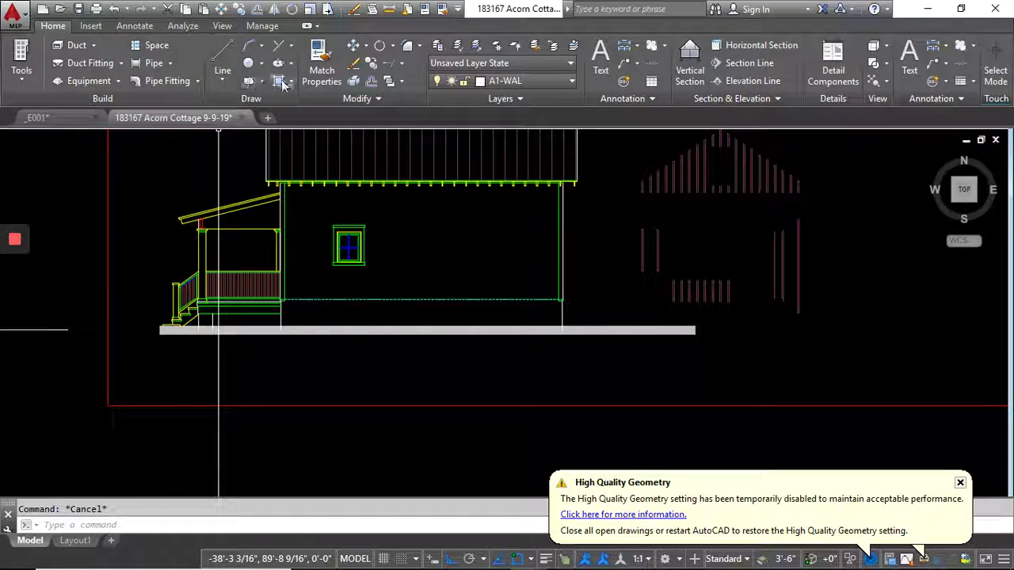
- Hatch the side elevation's wall with ANSI31 at scale 1 and match its properties to the copied siding hatch
left_click(278, 81)
left_click(396, 235)
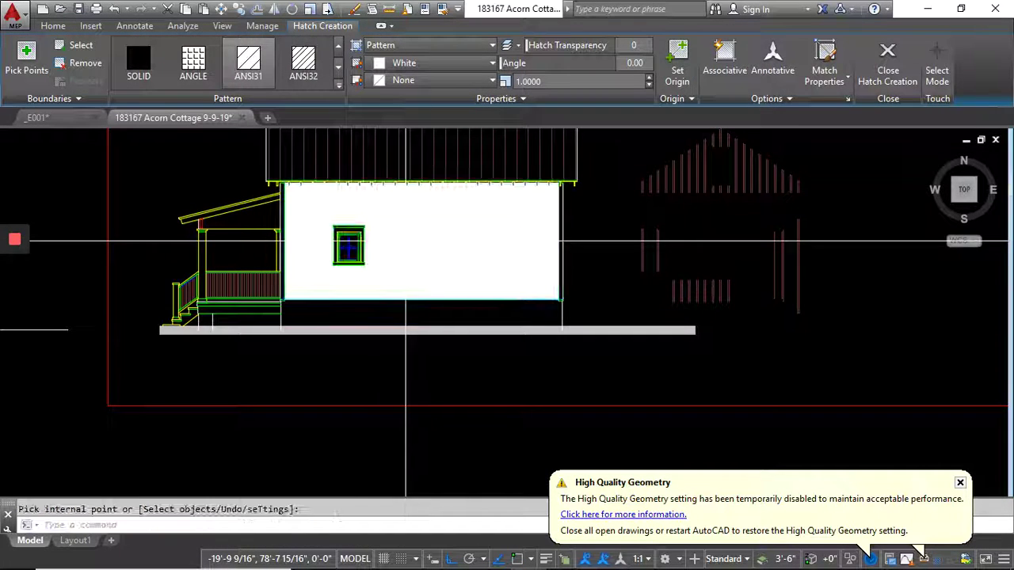
left_click(657, 174)
key("Return")
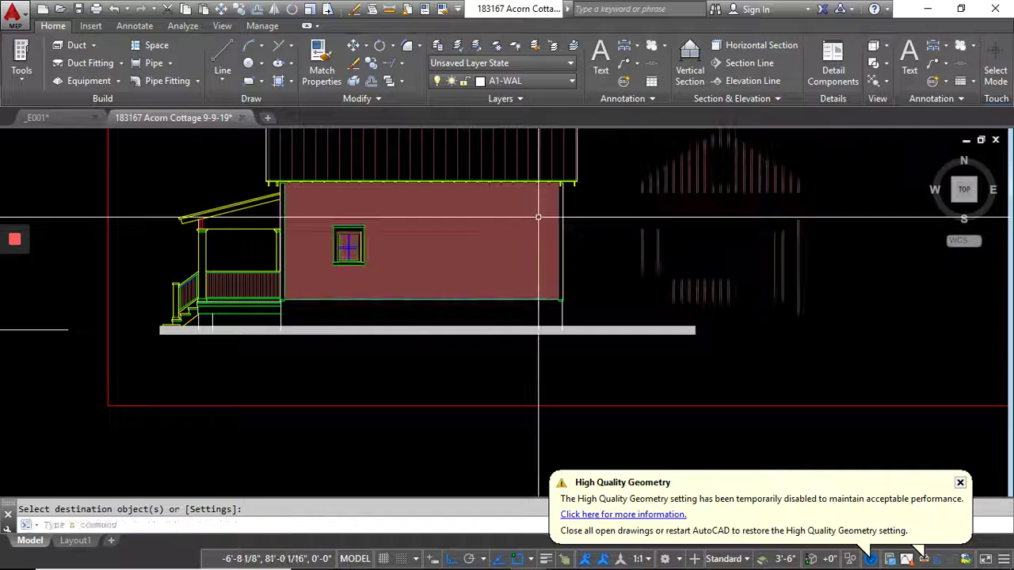
- Inspect the hatch pattern settings of the side elevation's roof and of the copied siding hatch
middle_click_drag(519, 156, 511, 226)
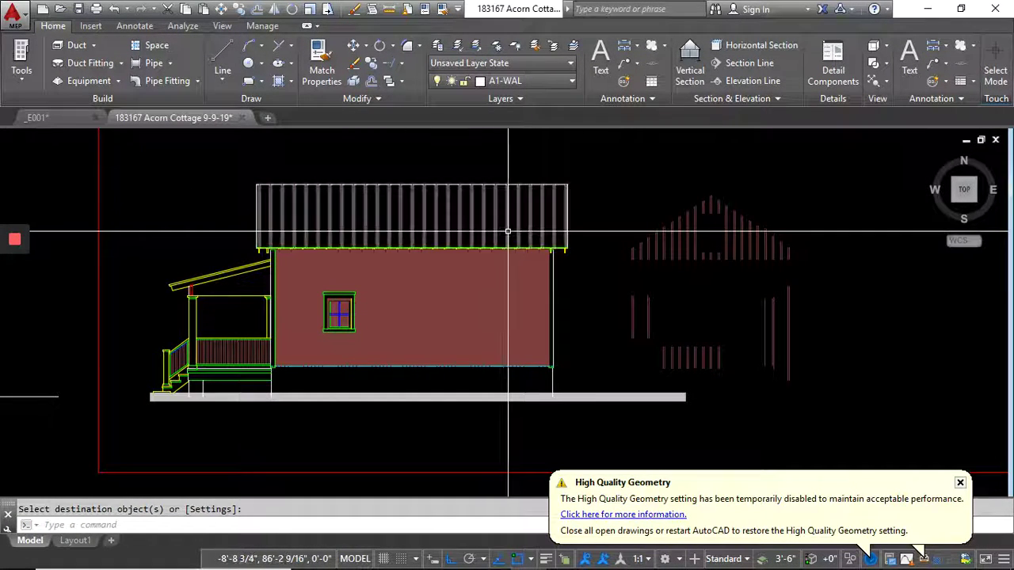
left_click(475, 230)
left_click(249, 63)
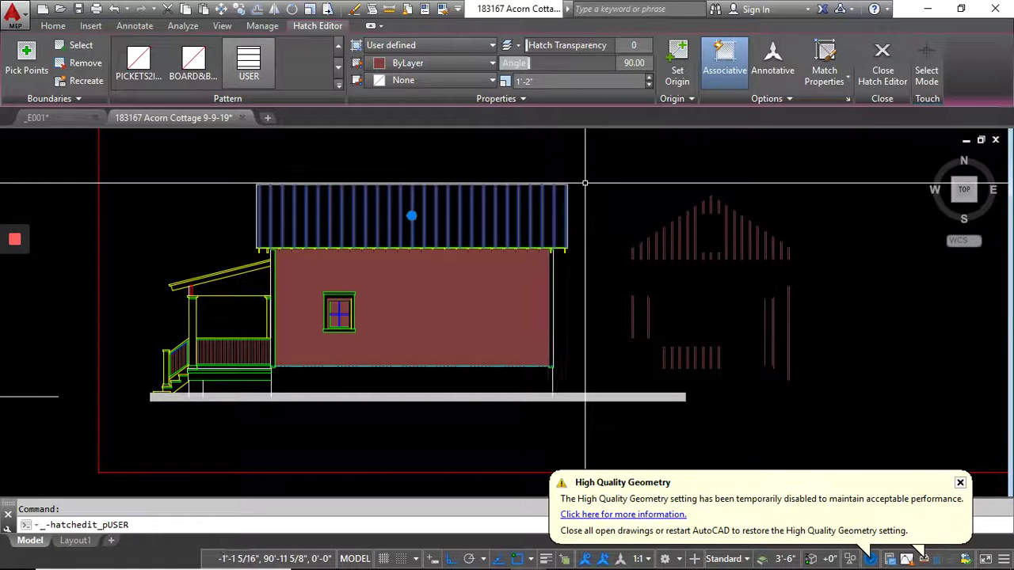
key("Escape")
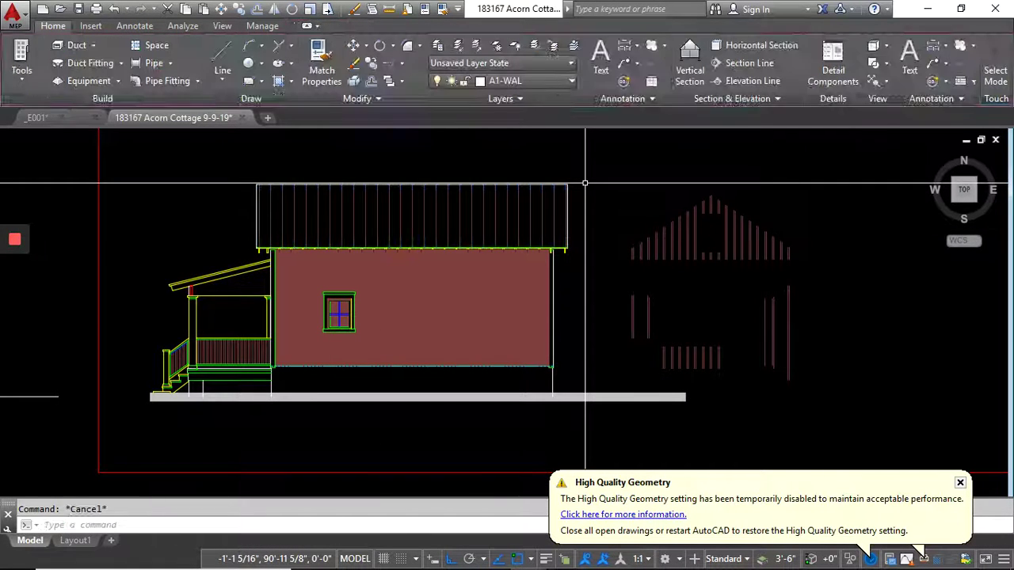
left_click(667, 255)
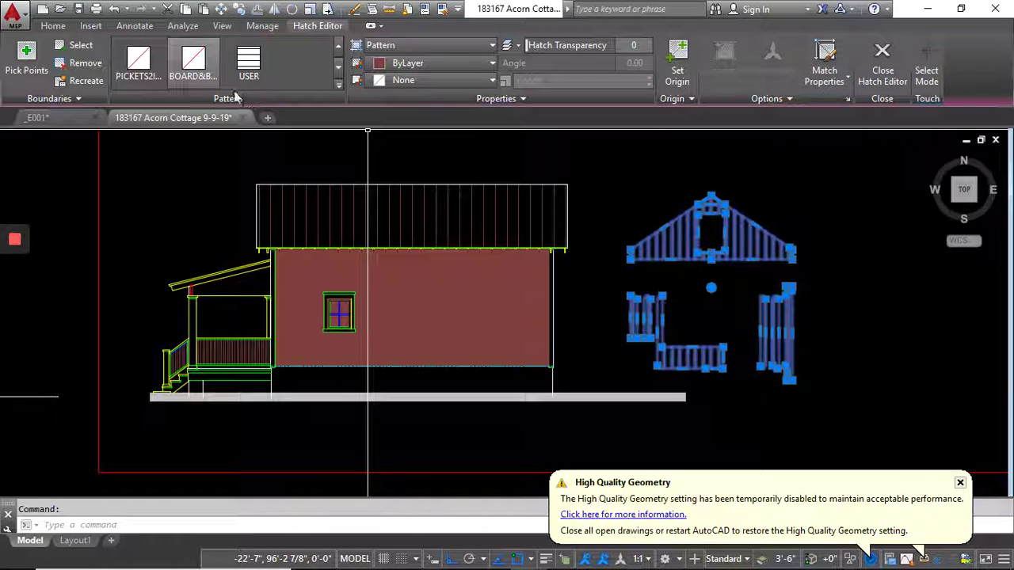
left_click(206, 77)
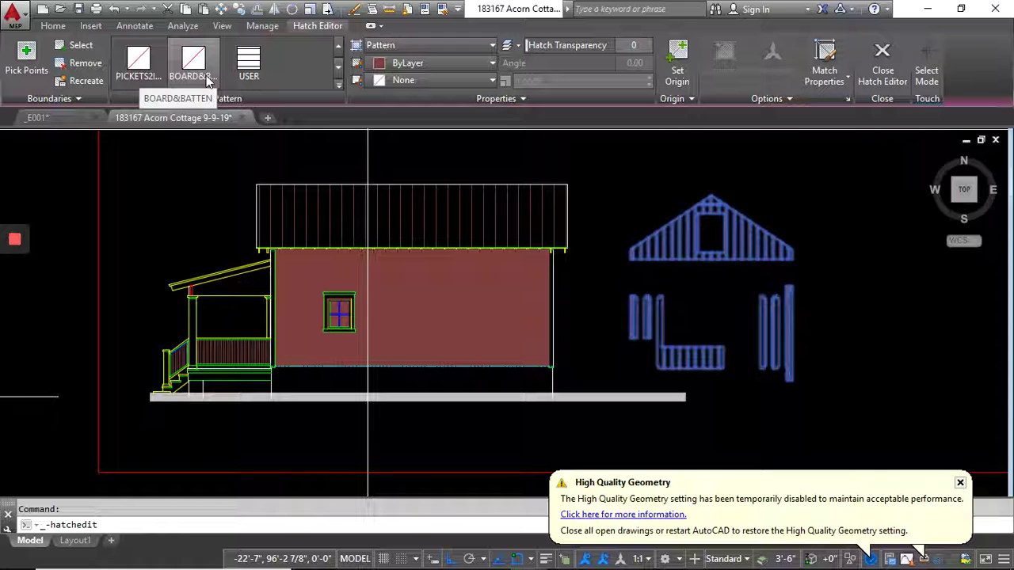
left_click(207, 78)
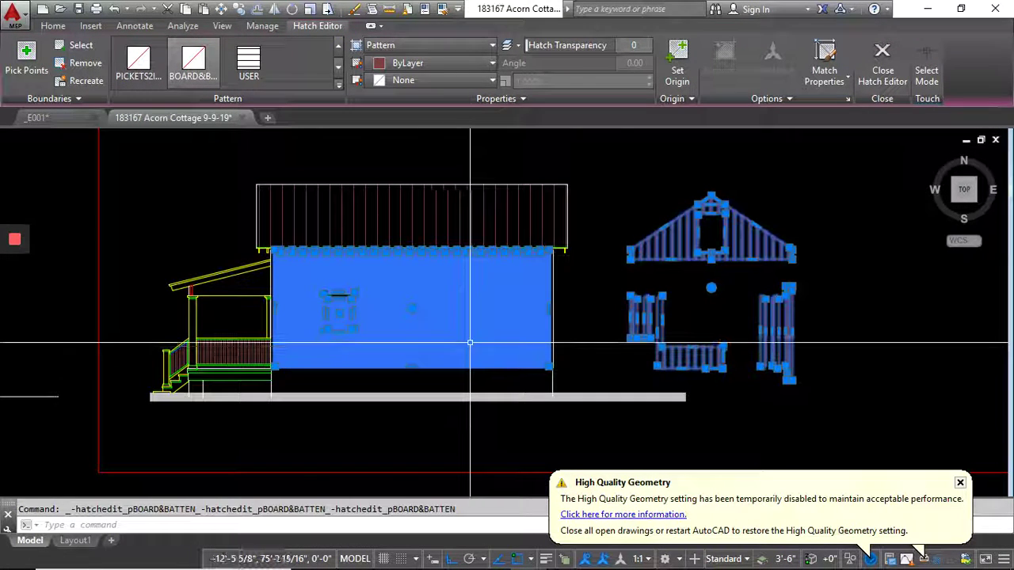
key("Escape")
- Try to apply the BOARD&BATTEN pattern to the side wall's hatch and recheck the copied siding hatch's settings
left_click(456, 336)
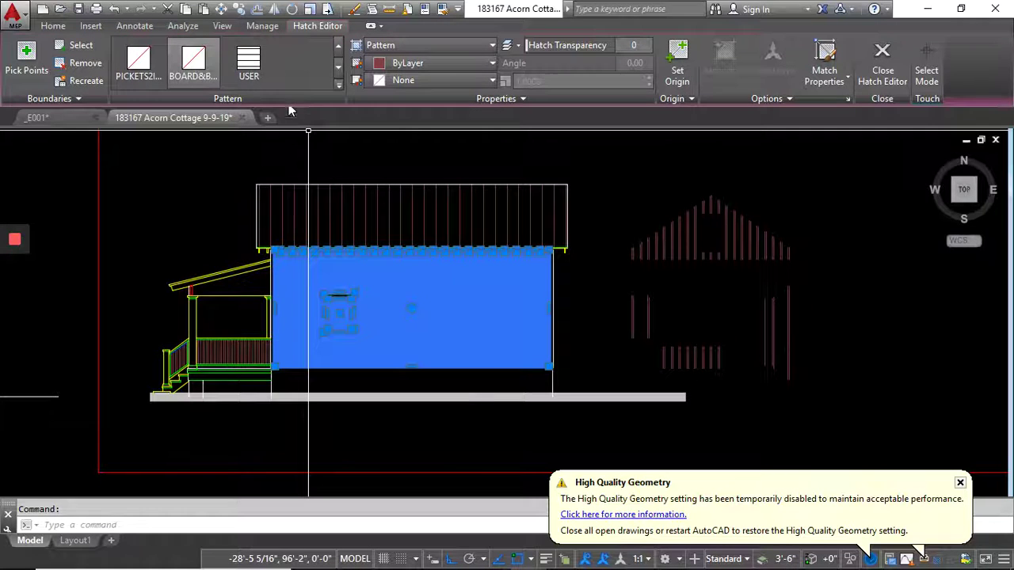
left_click(204, 89)
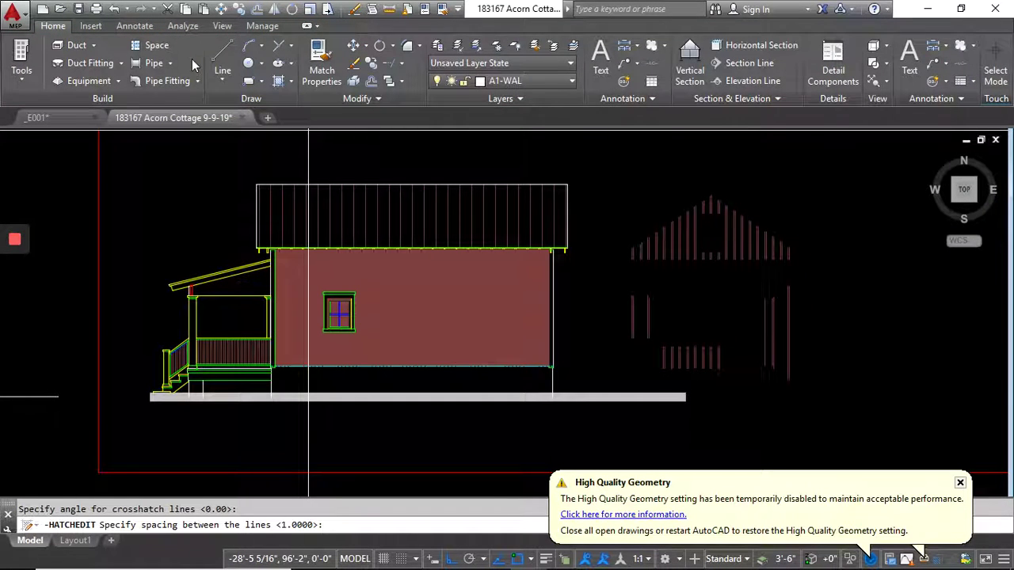
key("Escape")
left_click(667, 249)
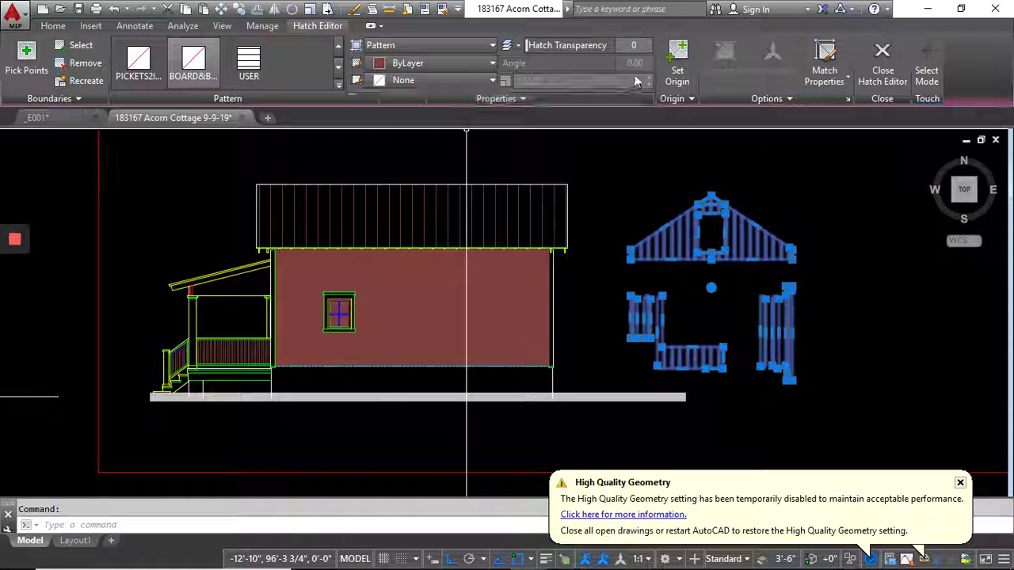
key("Escape")
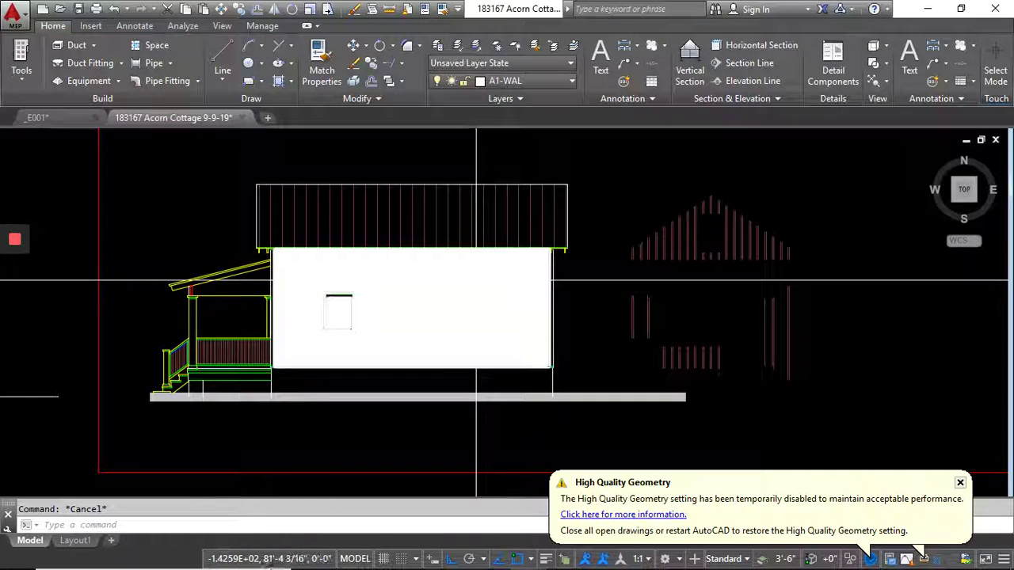
- Try to apply the BOARD&BATTEN pattern to the side elevation's wall hatch
left_click(476, 281)
left_click(247, 64)
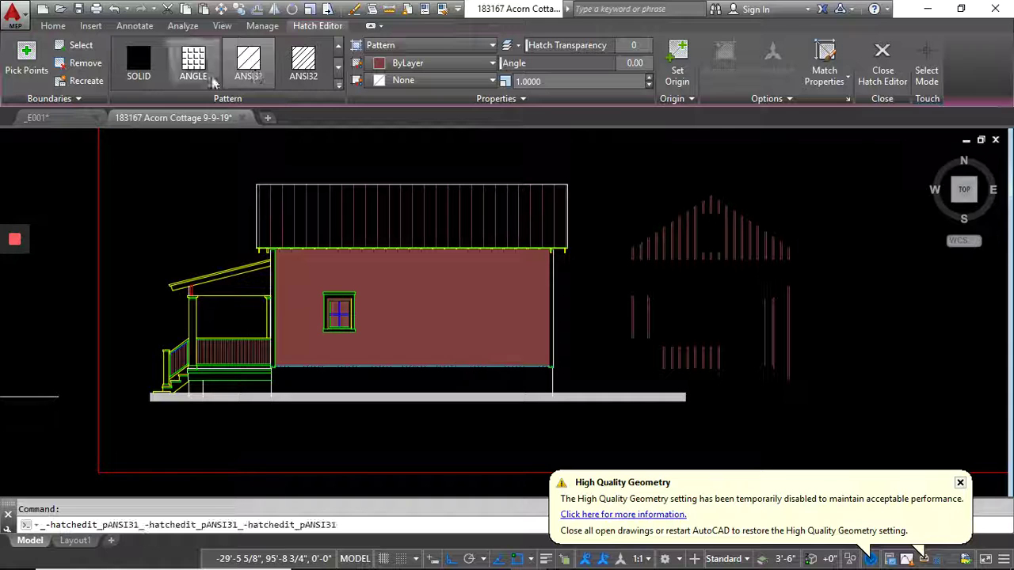
left_click(339, 68)
left_click(339, 68)
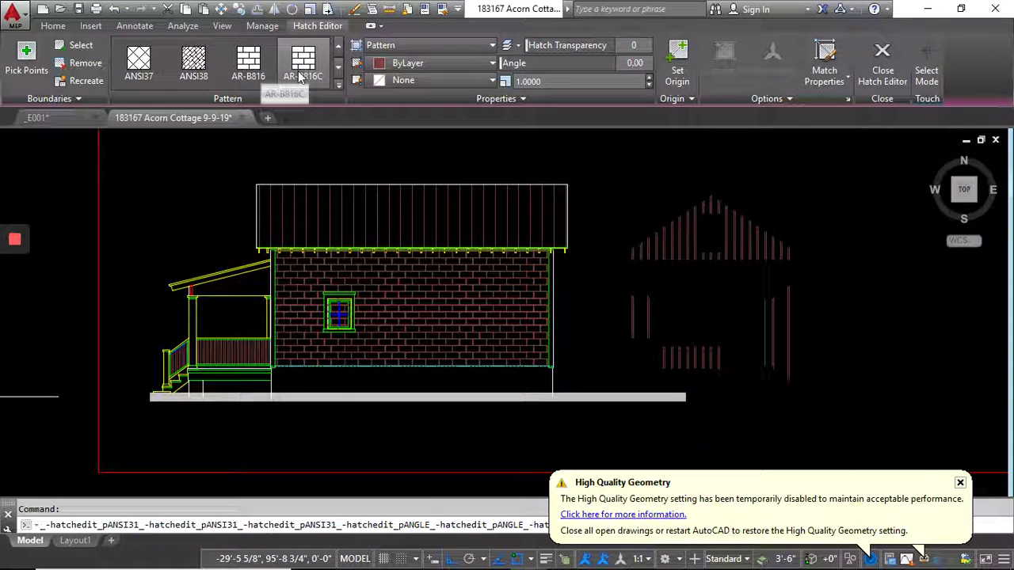
left_click(337, 87)
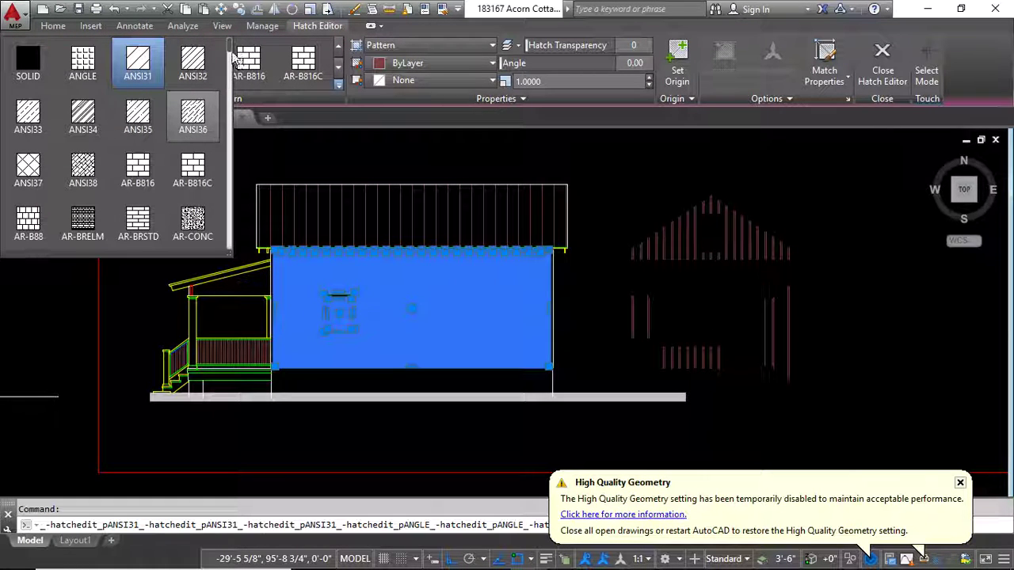
scroll(230, 62, "down", 5)
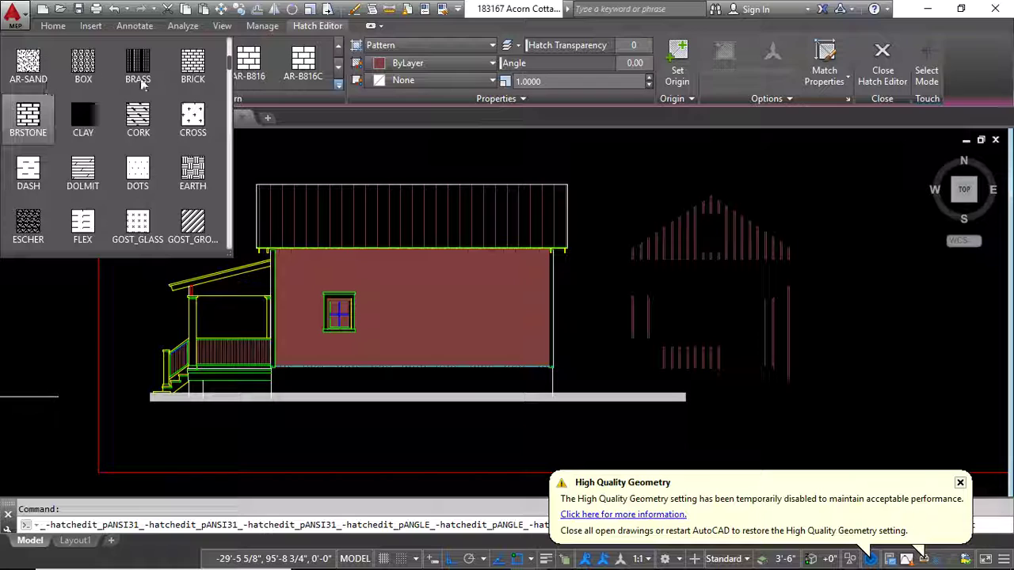
left_click_drag(230, 66, 230, 254)
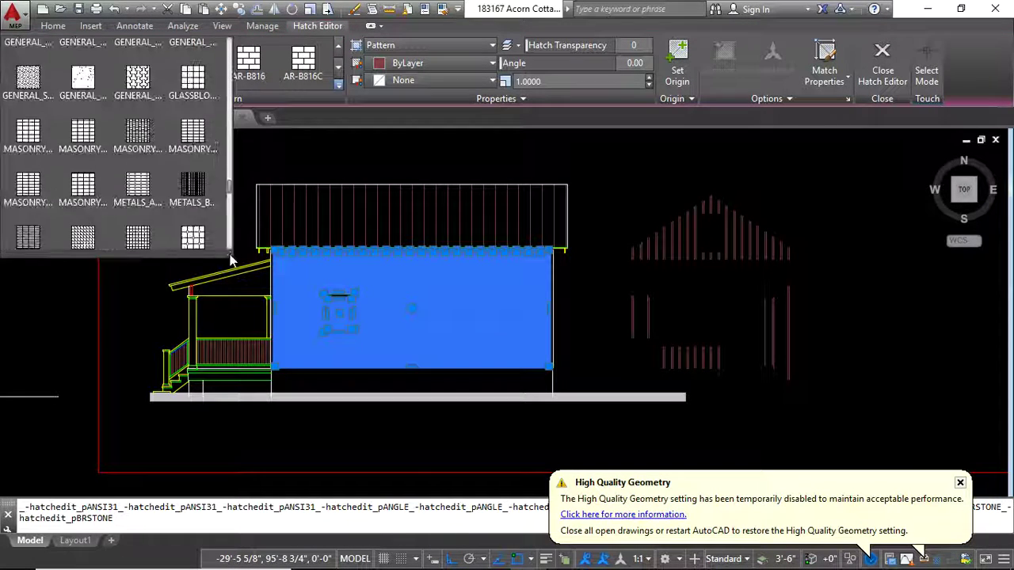
scroll(176, 236, "down", 5)
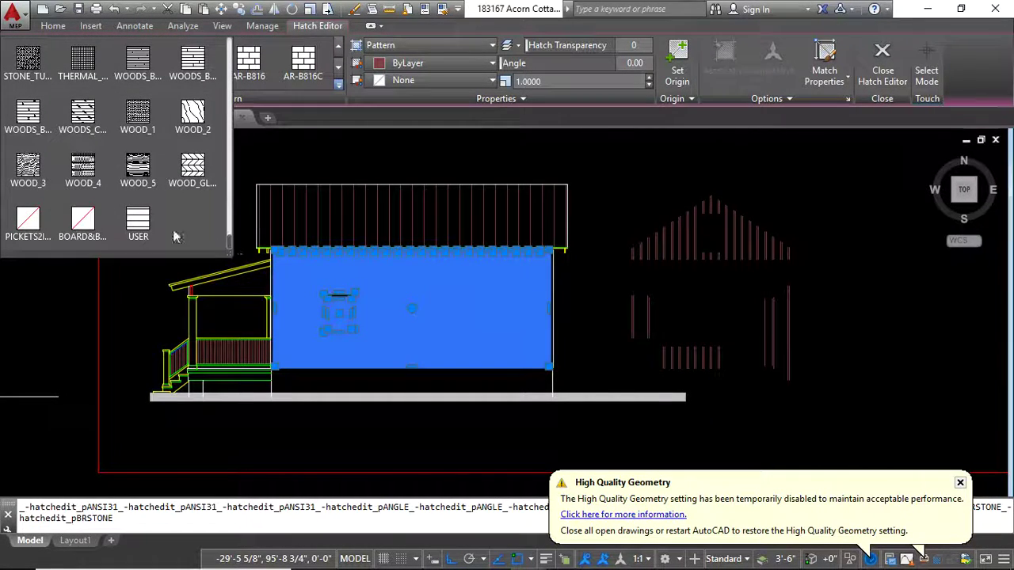
left_click(82, 226)
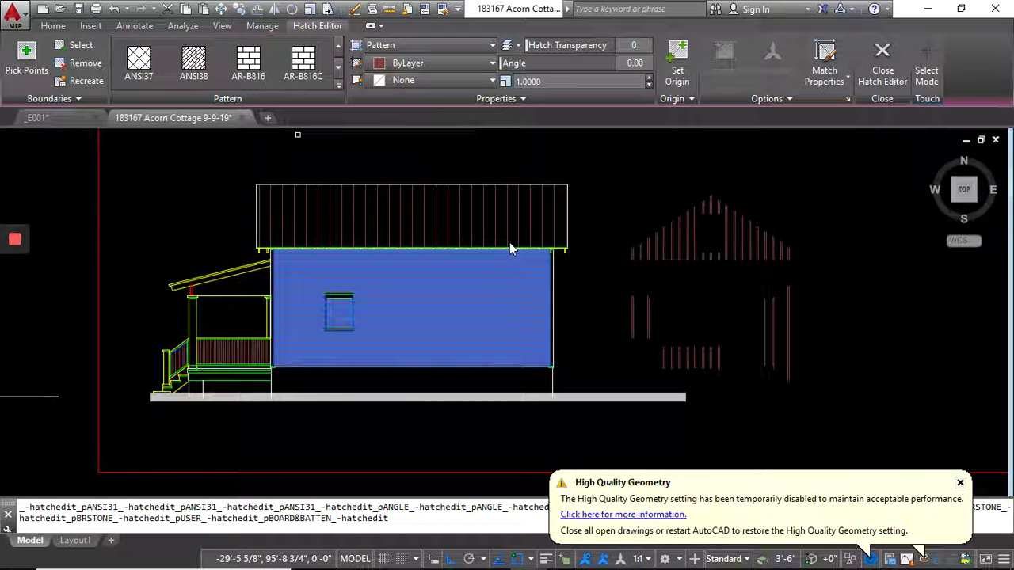
- Try once more to assign BOARD&BATTEN to the still-selected side wall hatch, then deselect it
left_click(338, 69)
left_click(338, 70)
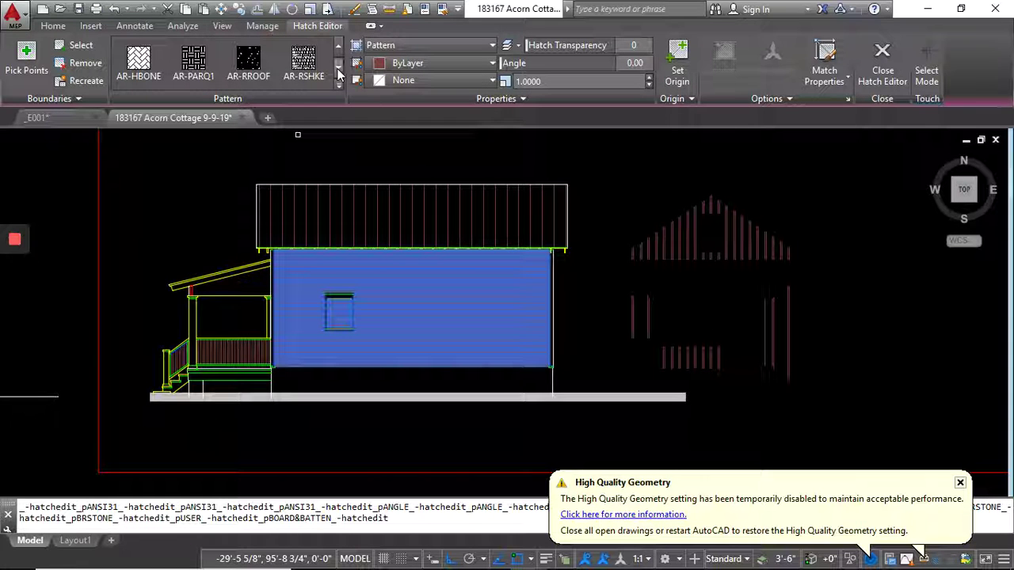
left_click(338, 86)
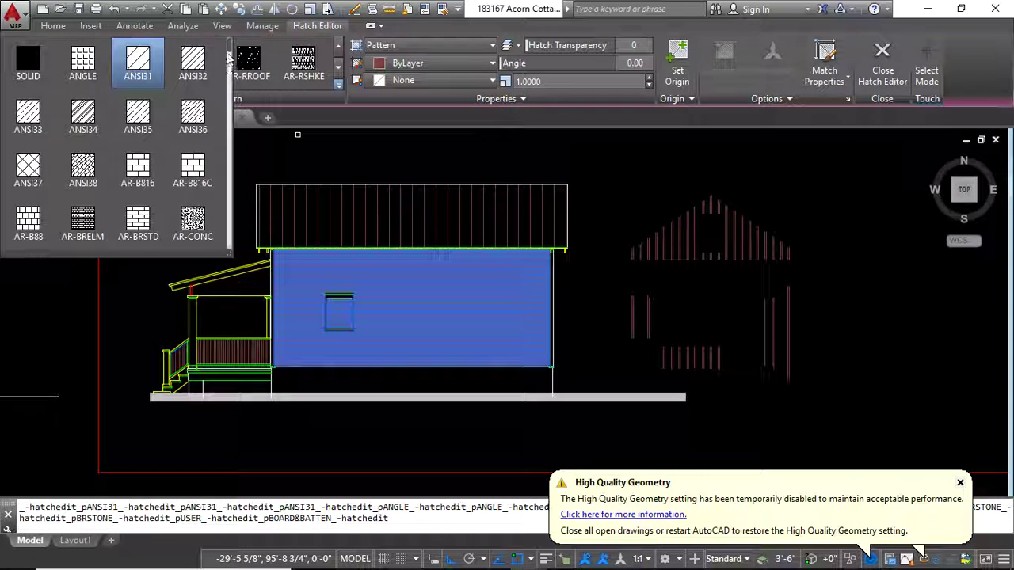
scroll(217, 242, "down", 15)
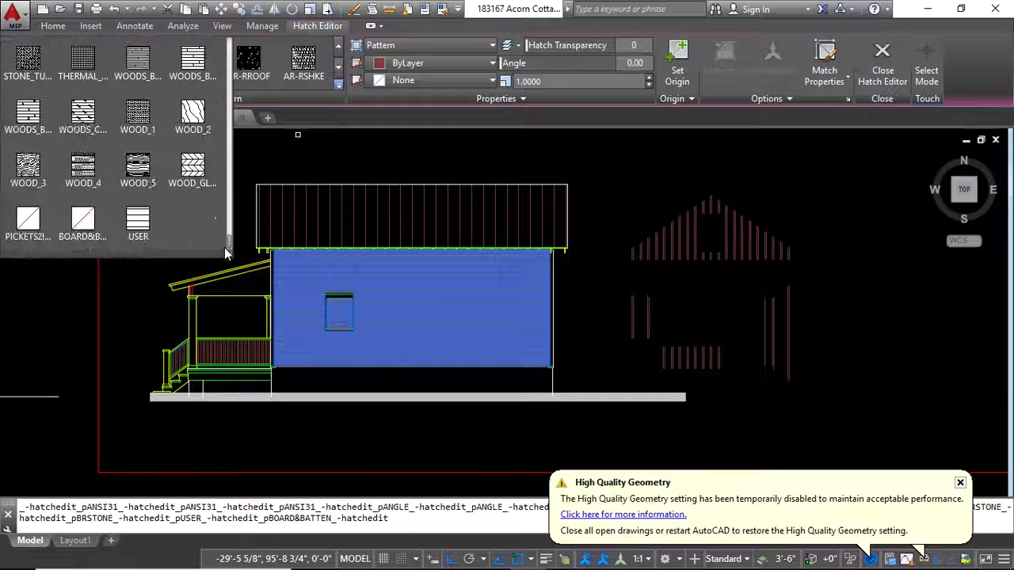
left_click(76, 241)
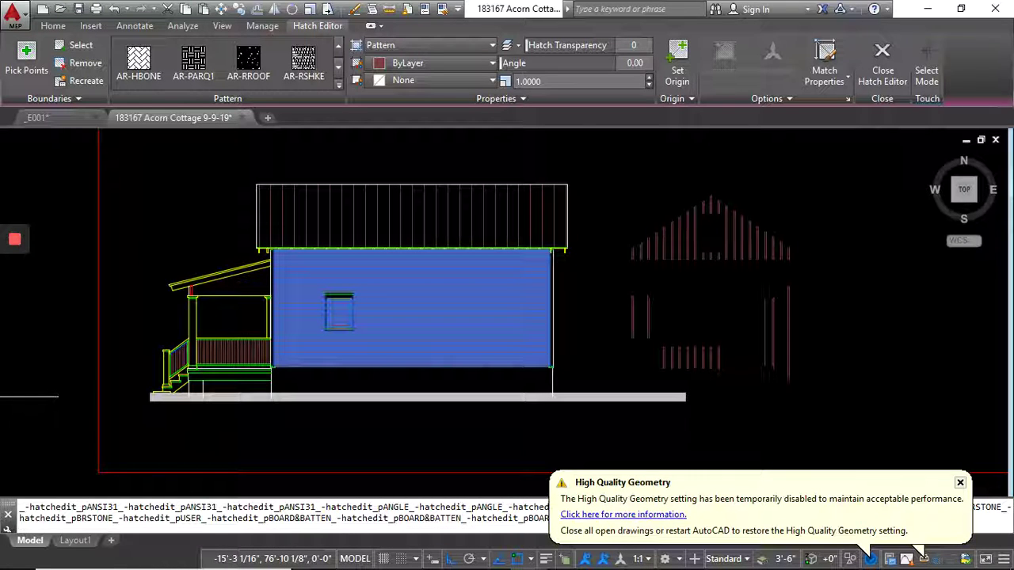
key("Escape")
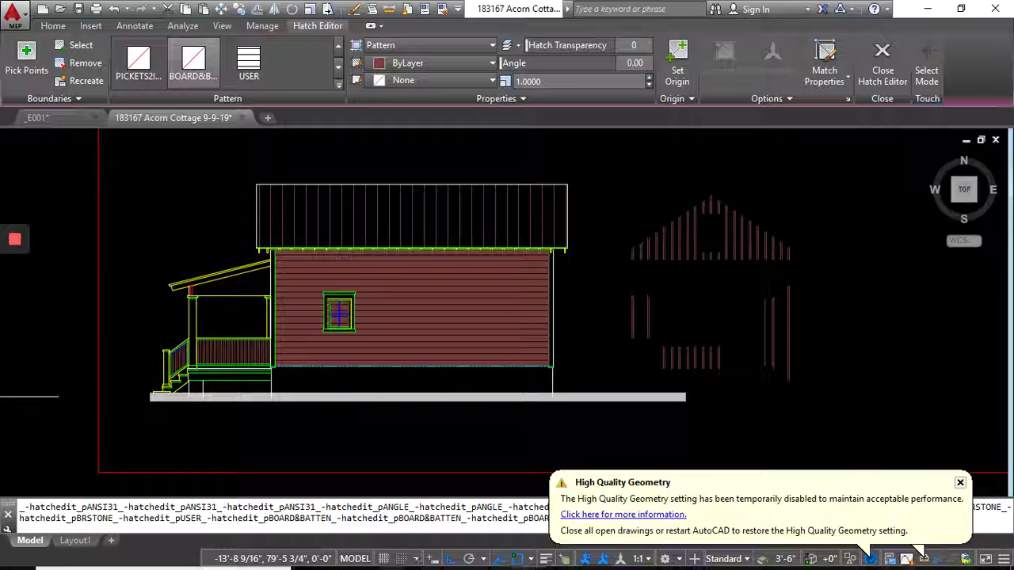
- Let the failed session save its changes to a recovery file and dismiss the error report without sending it
mouse_move(533, 559)
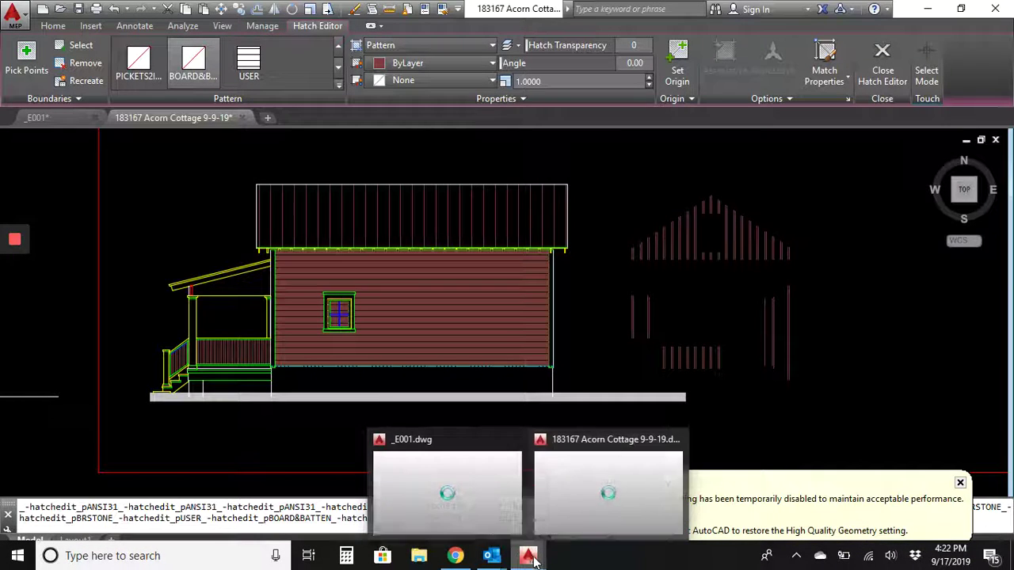
left_click(570, 505)
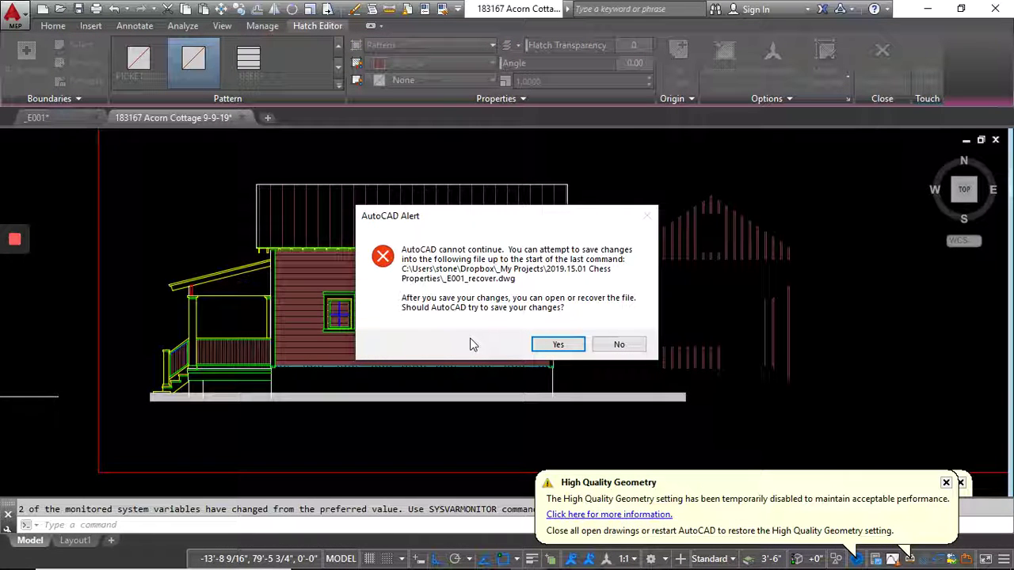
left_click(558, 345)
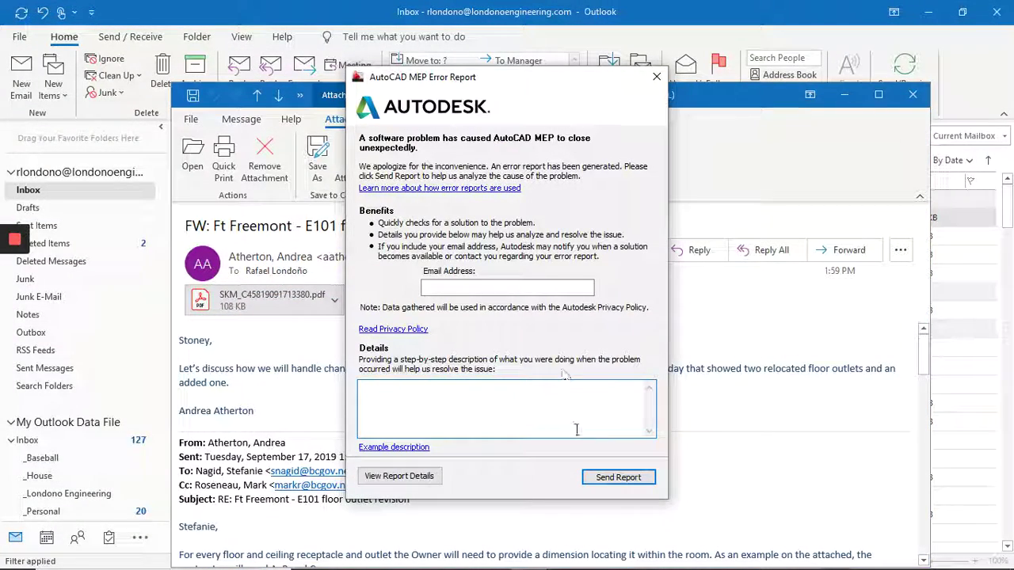
left_click(656, 77)
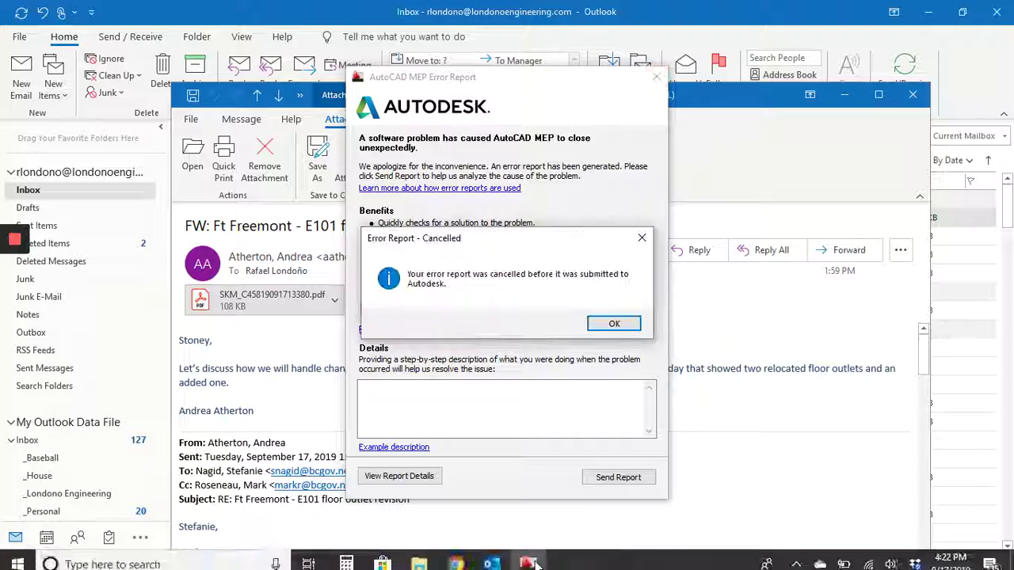
left_click(611, 324)
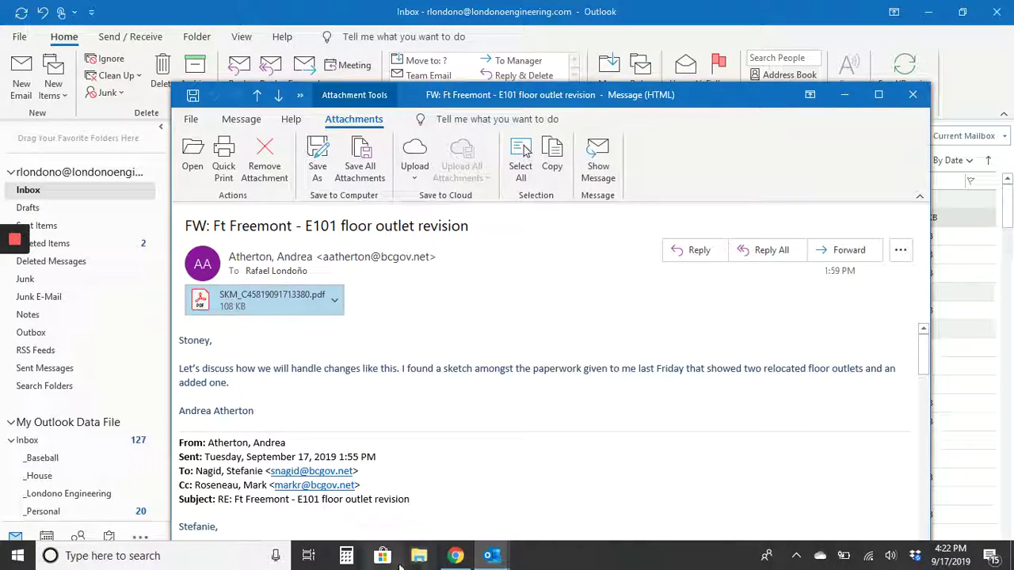
- Search for and relaunch AutoCAD MEP 2016 - English
left_click(18, 555)
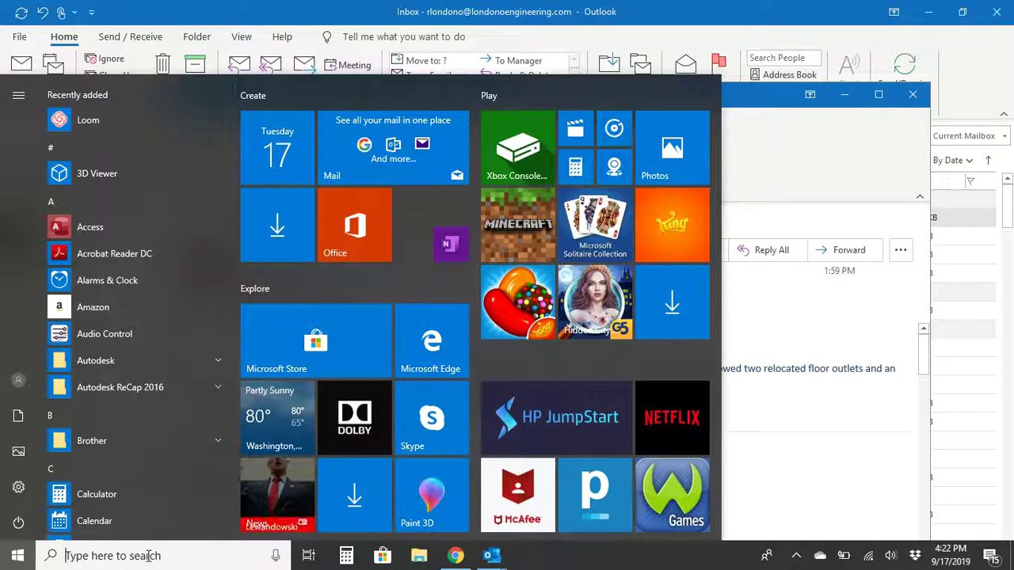
type("auto")
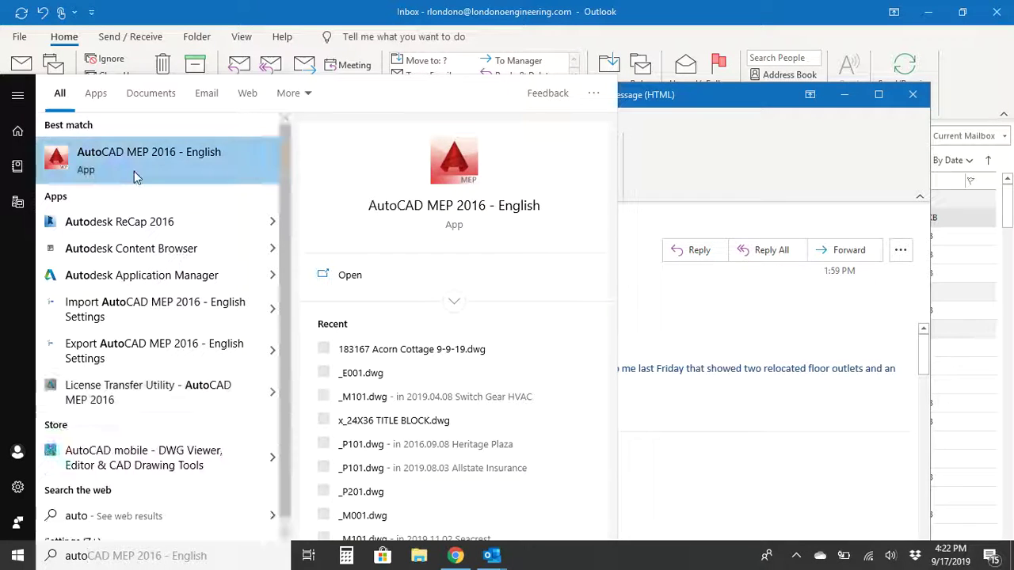
left_click(135, 173)
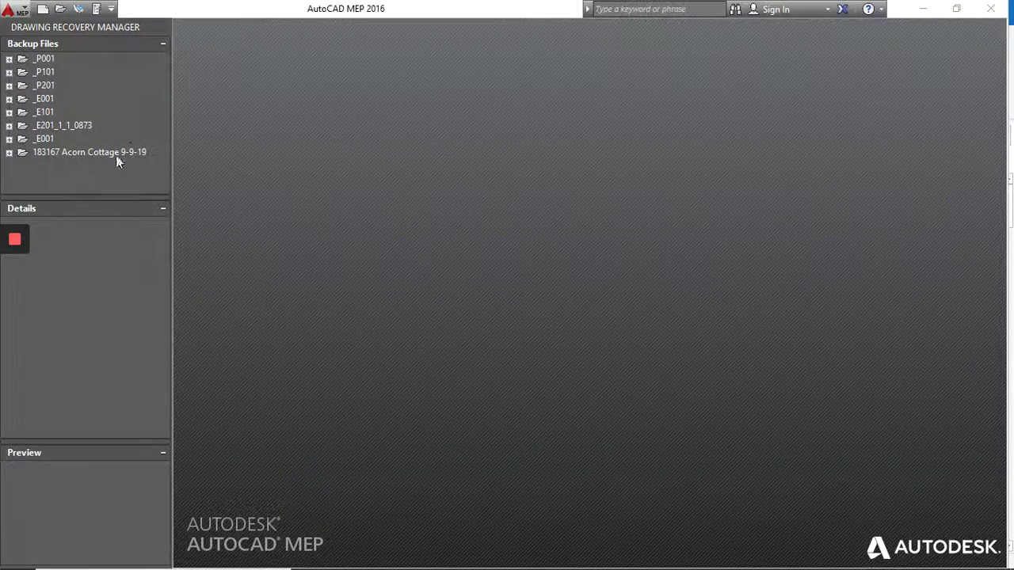
- Open the autosaved .sv$ backup of 183167 Acorn Cottage 9-9-19 and close the Drawing Recovery Manager
left_click(9, 152)
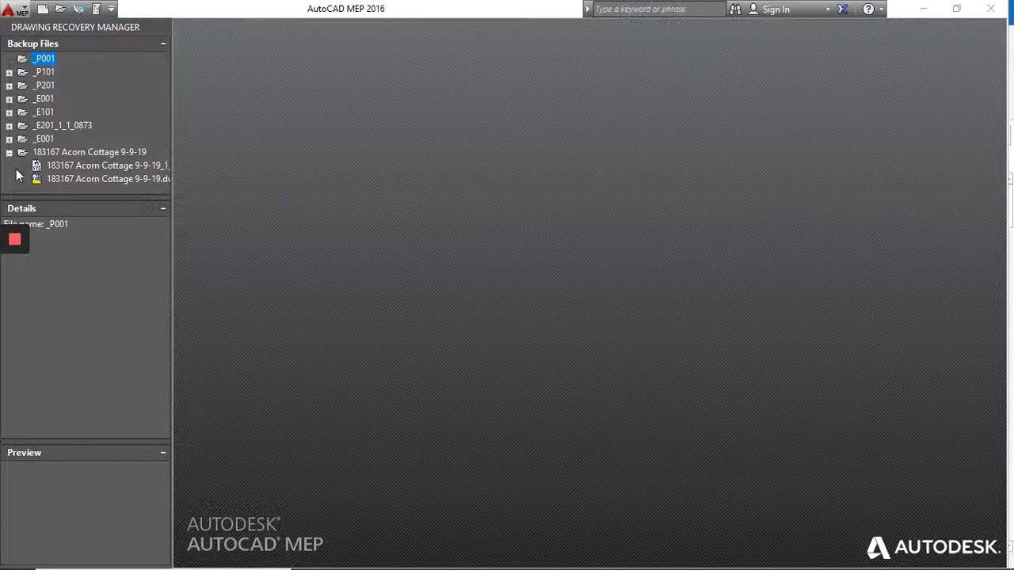
left_click(82, 179)
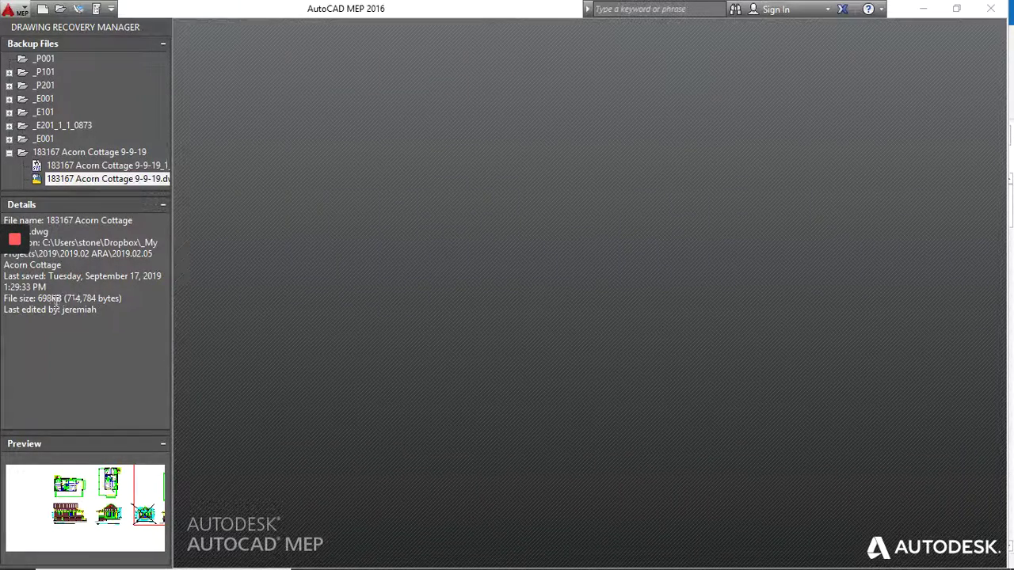
left_click(79, 165)
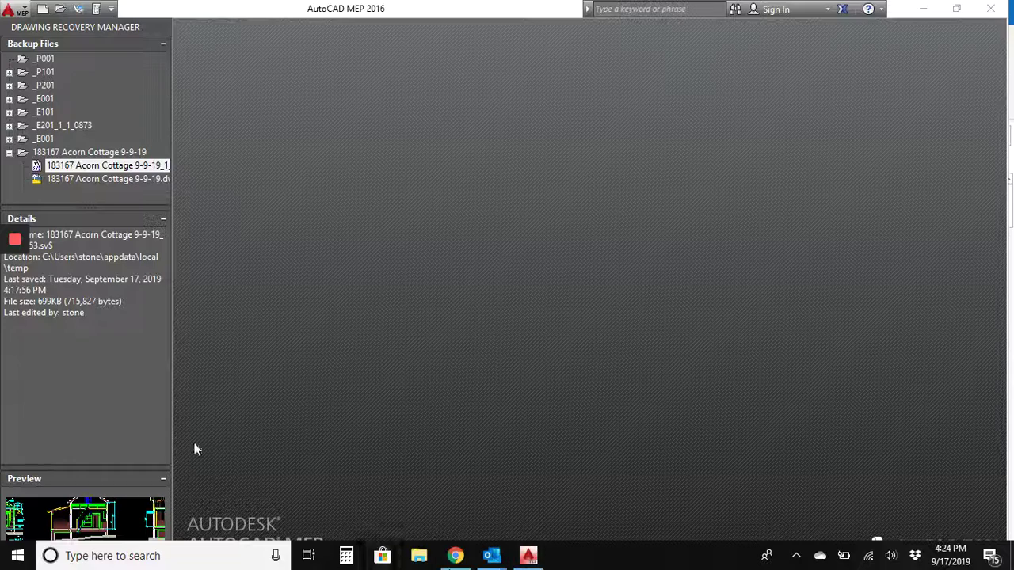
double_click(94, 165)
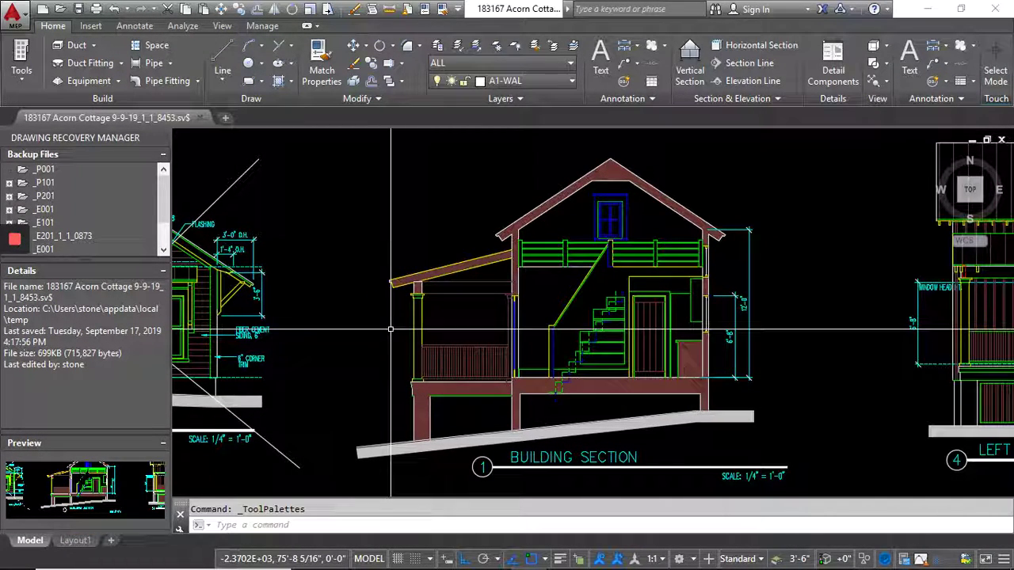
left_click(162, 138)
- Examine the recovered drawing's side elevation for lost work and check the siding hatch on the front elevation
scroll(316, 230, "down", 3)
scroll(400, 321, "down", 1)
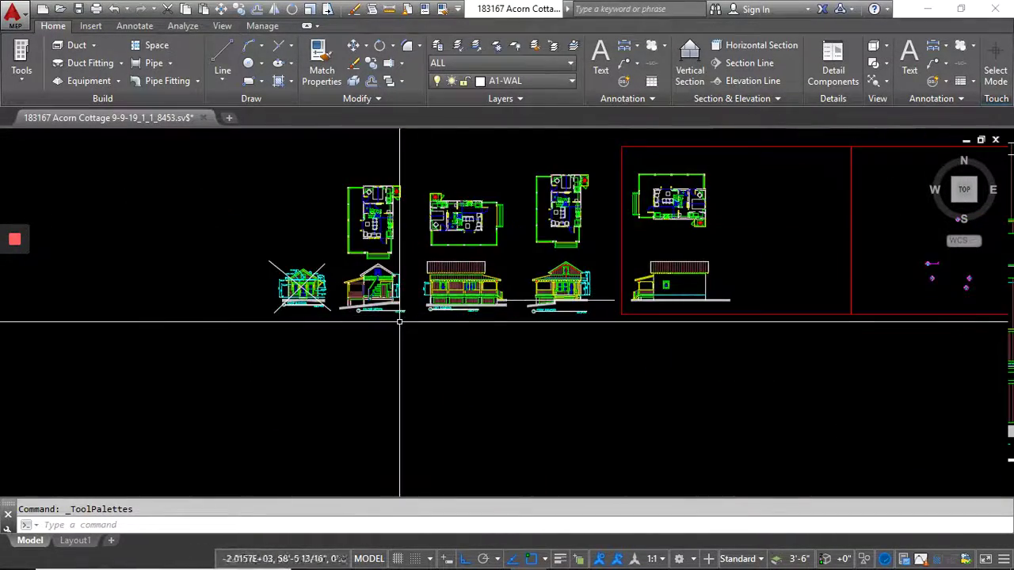
scroll(400, 320, "up", 8)
mouse_move(818, 290)
middle_mouse_down()
mouse_move(635, 355)
mouse_move(635, 366)
middle_mouse_up()
scroll(657, 296, "down", 2)
scroll(656, 293, "down", 2)
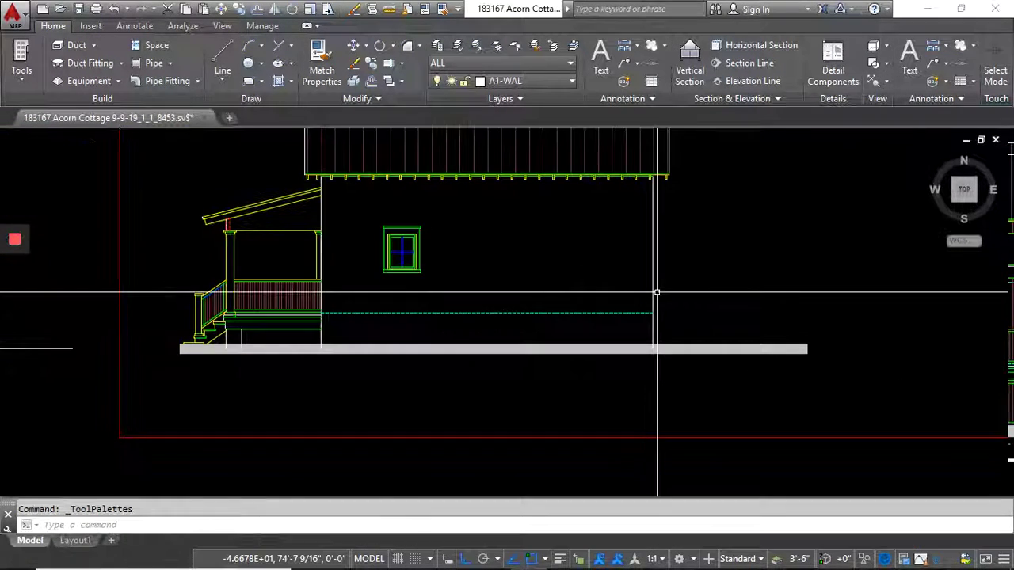
scroll(406, 309, "down", 4)
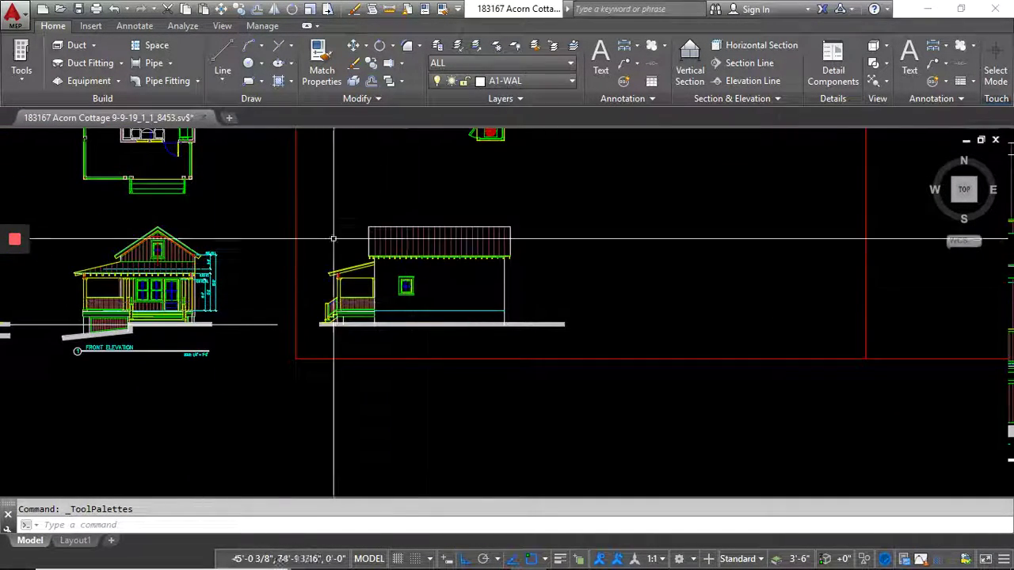
middle_click_drag(333, 237, 494, 283)
scroll(309, 293, "up", 4)
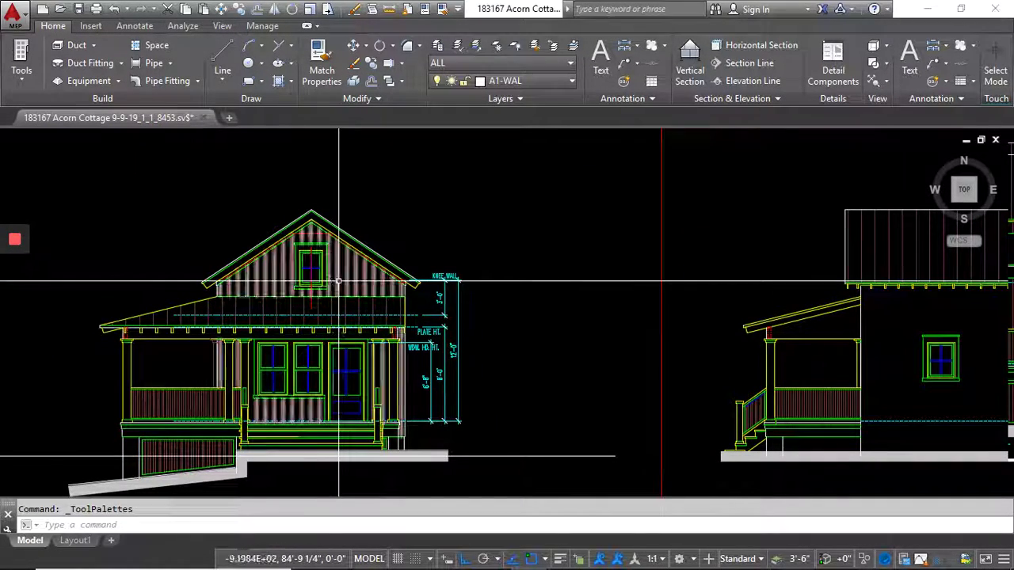
left_click(339, 281)
key("Escape")
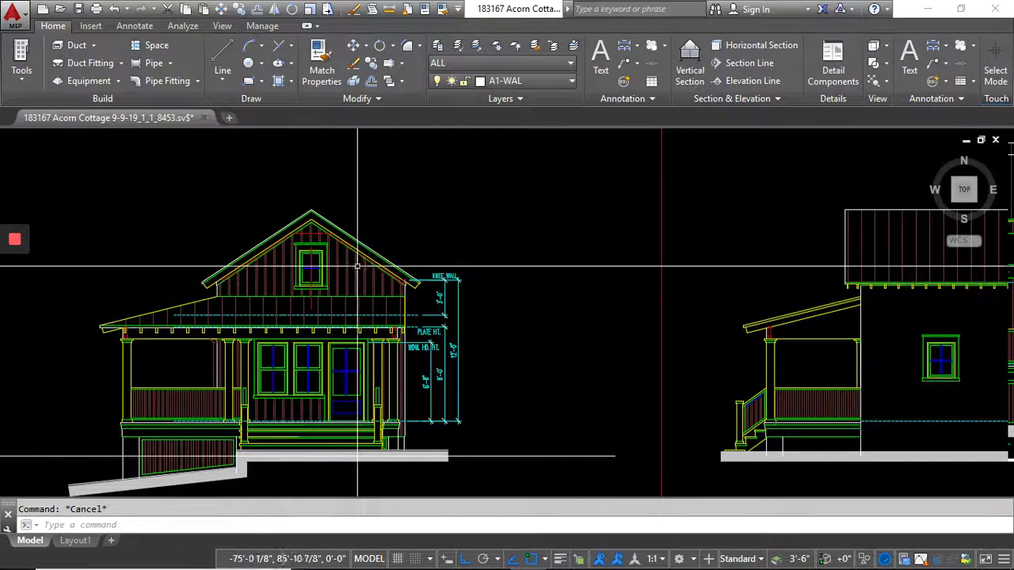
- Offset the side elevation's front and rear wall lines 6 inches inward
scroll(350, 284, "down", 2)
middle_click_drag(543, 278, 377, 261)
scroll(651, 301, "up", 4)
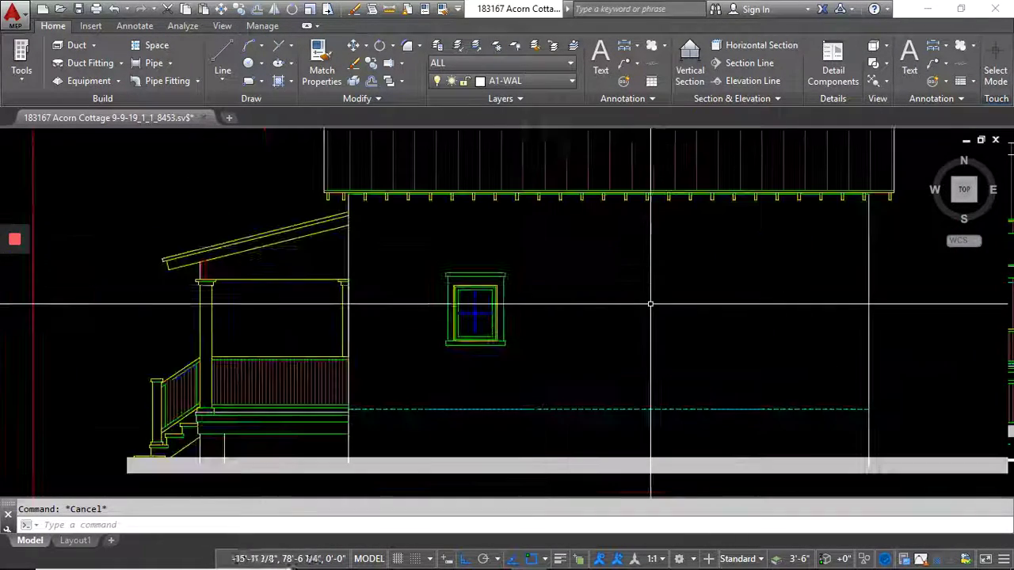
left_click(370, 81)
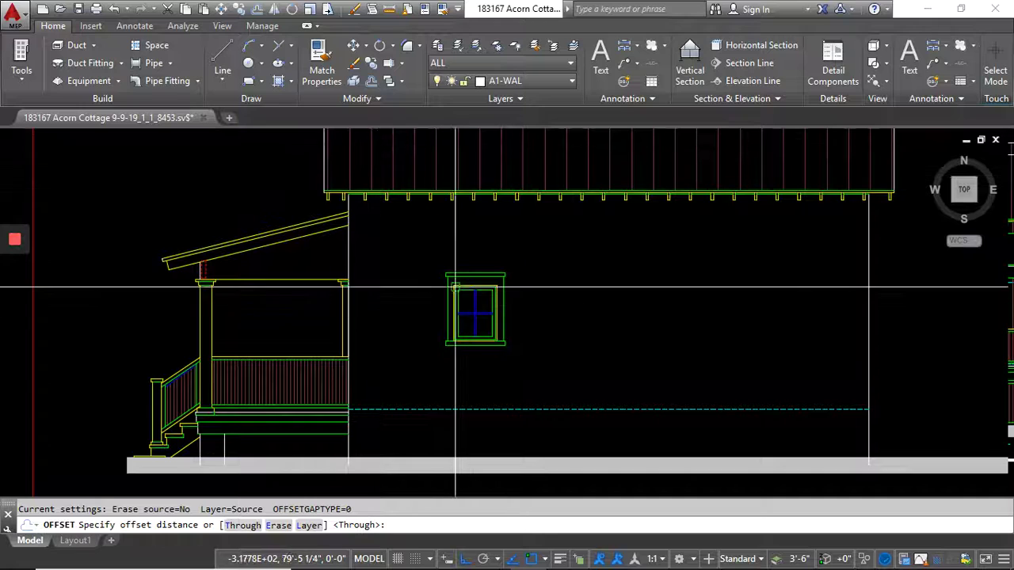
type("6")
key("Return")
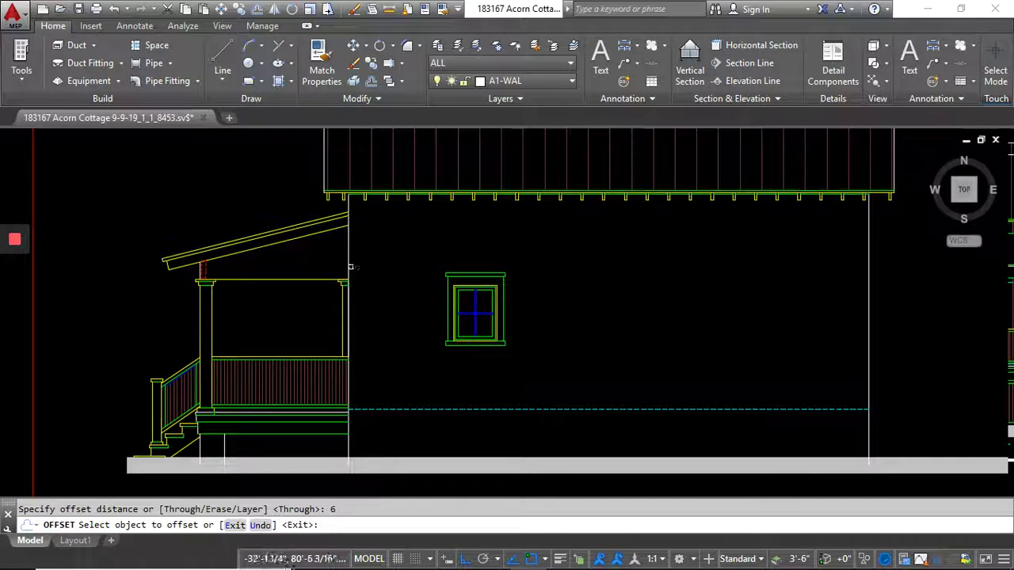
left_click(351, 267)
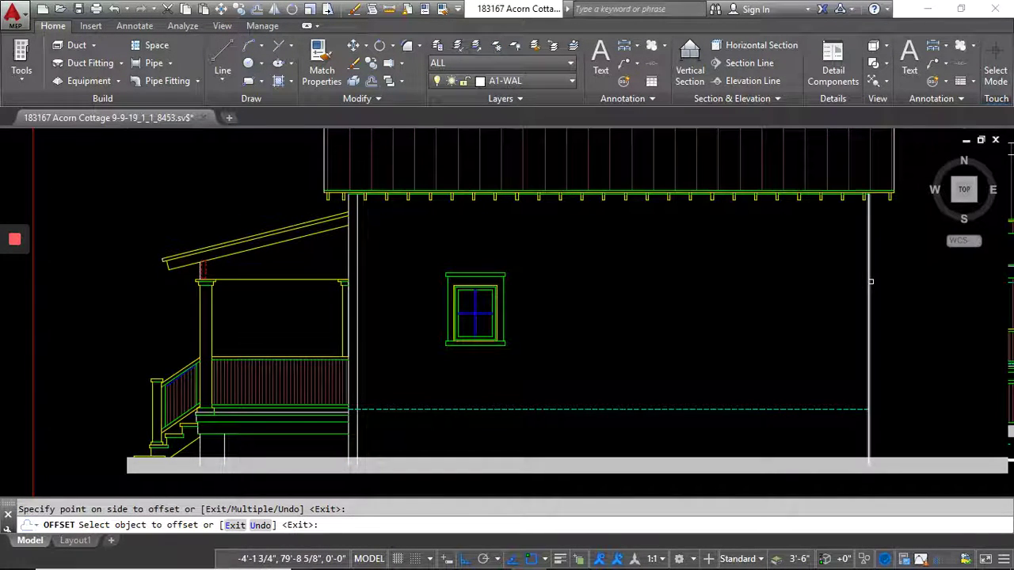
left_click(870, 281)
left_click(870, 281)
left_click(797, 294)
key("Return")
- Offset the side elevation's two outer wall lines 1 inch inward
key("Return")
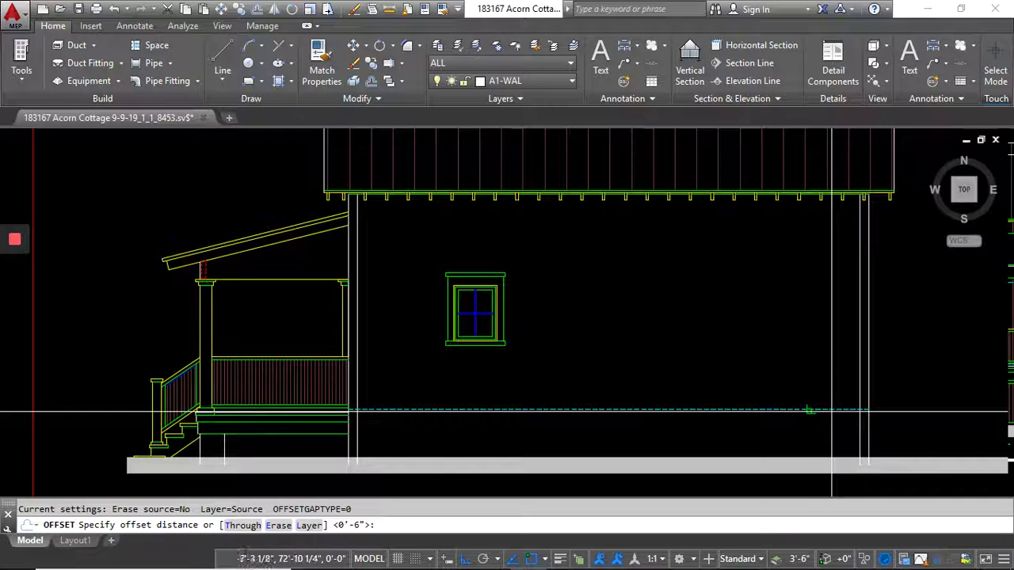
type("1")
key("Return")
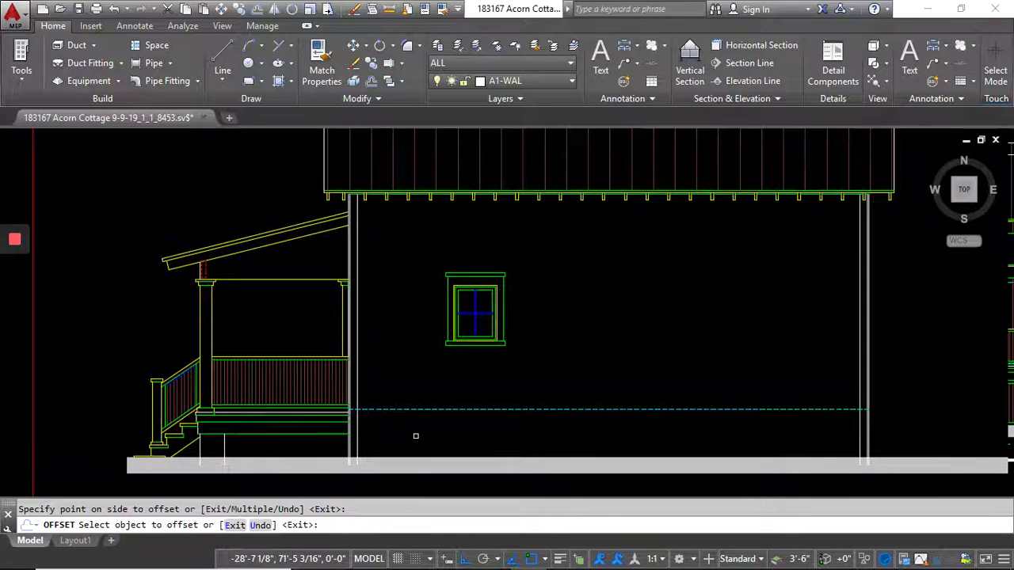
- Offset the side elevation's finished-floor line 1 inch downward and trim the lines at the porch-side wall corner to form the trim board's base
scroll(405, 409, "up", 7)
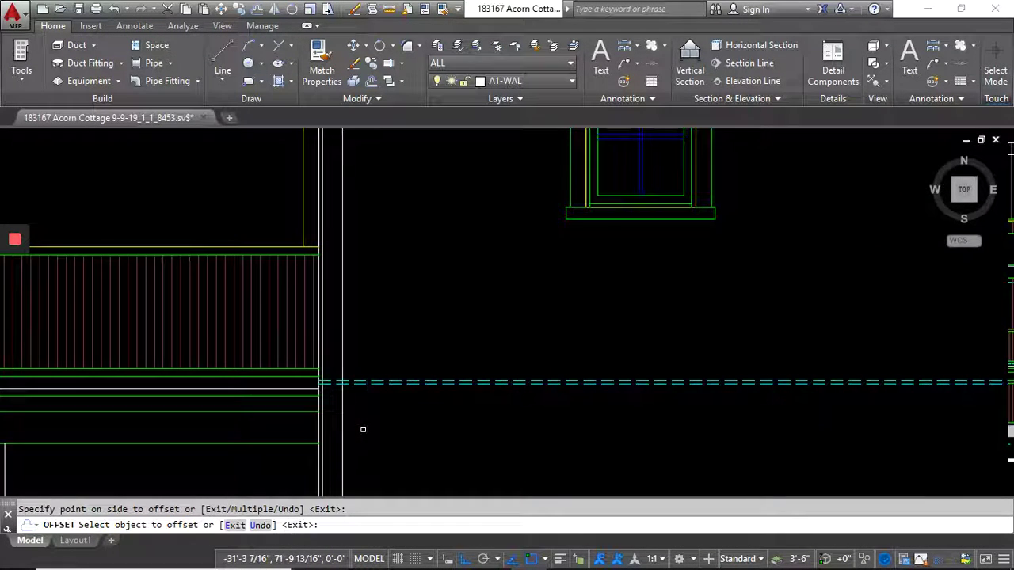
left_click(401, 65)
left_click(391, 113)
left_click(404, 319)
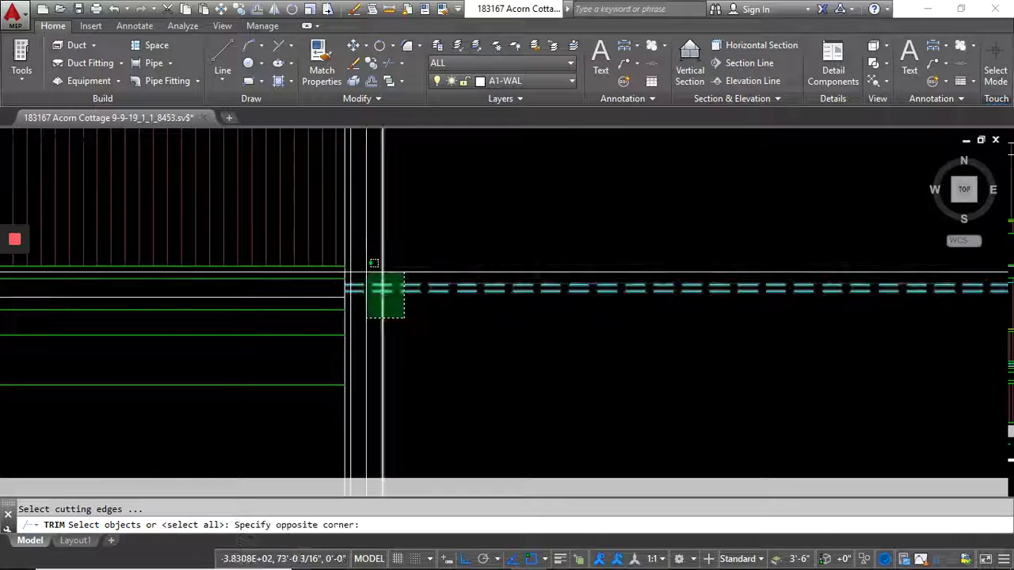
left_click(374, 262)
left_click(356, 331)
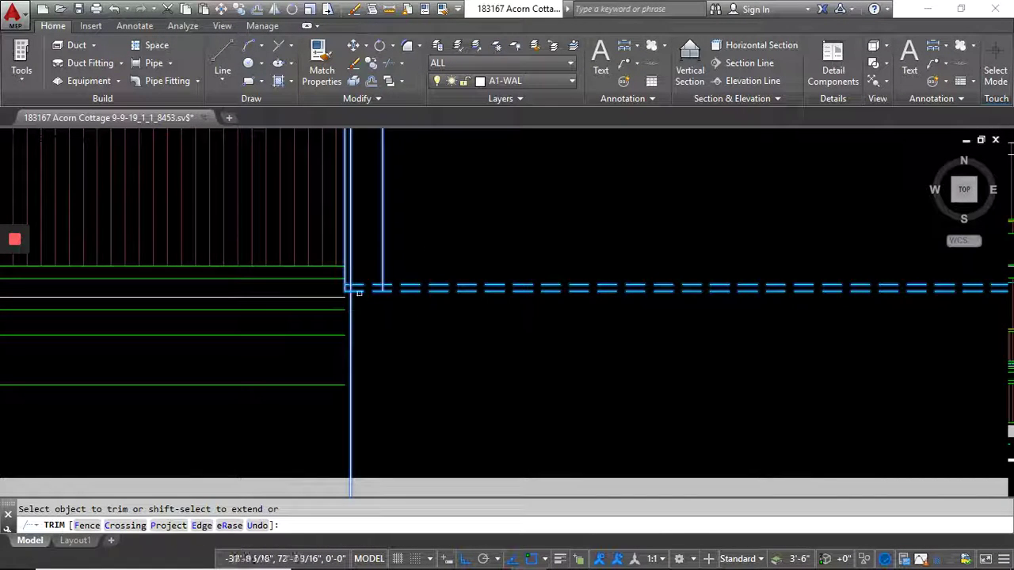
scroll(350, 287, "up", 1)
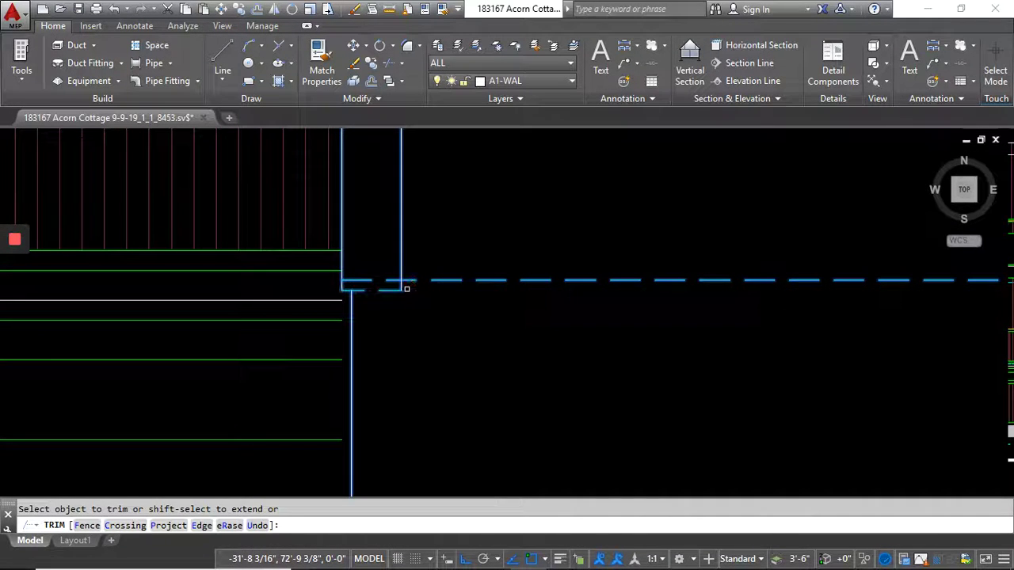
key("Return")
scroll(417, 301, "down", 4)
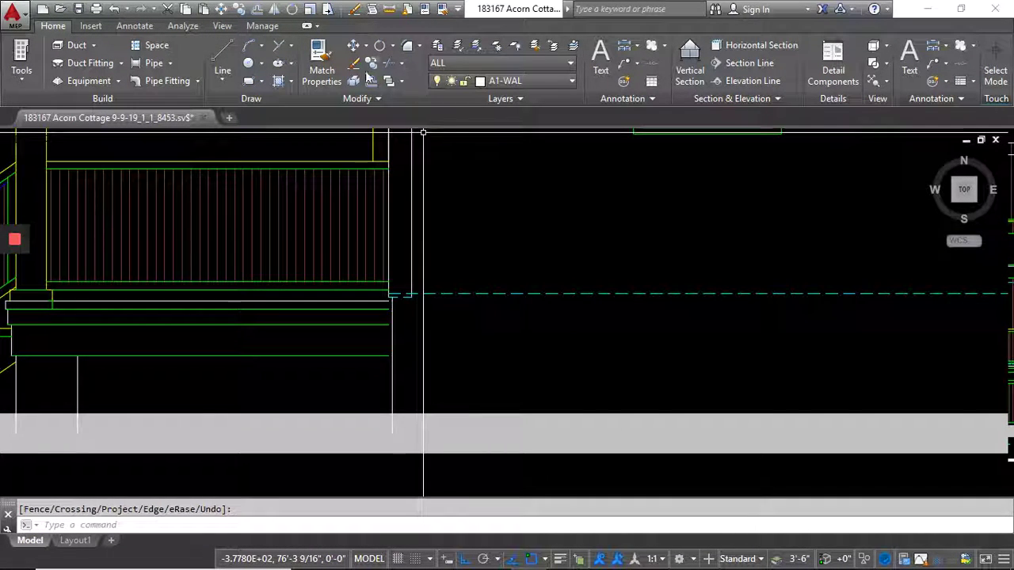
left_click(321, 67)
scroll(404, 285, "down", 2)
scroll(364, 301, "down", 1)
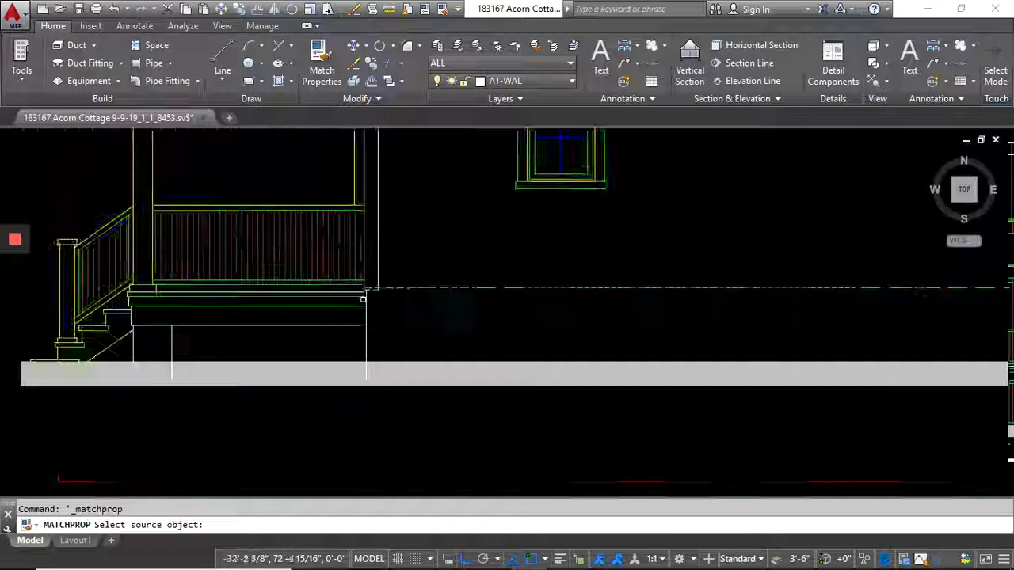
scroll(363, 299, "down", 3)
scroll(666, 301, "up", 5)
scroll(603, 314, "up", 2)
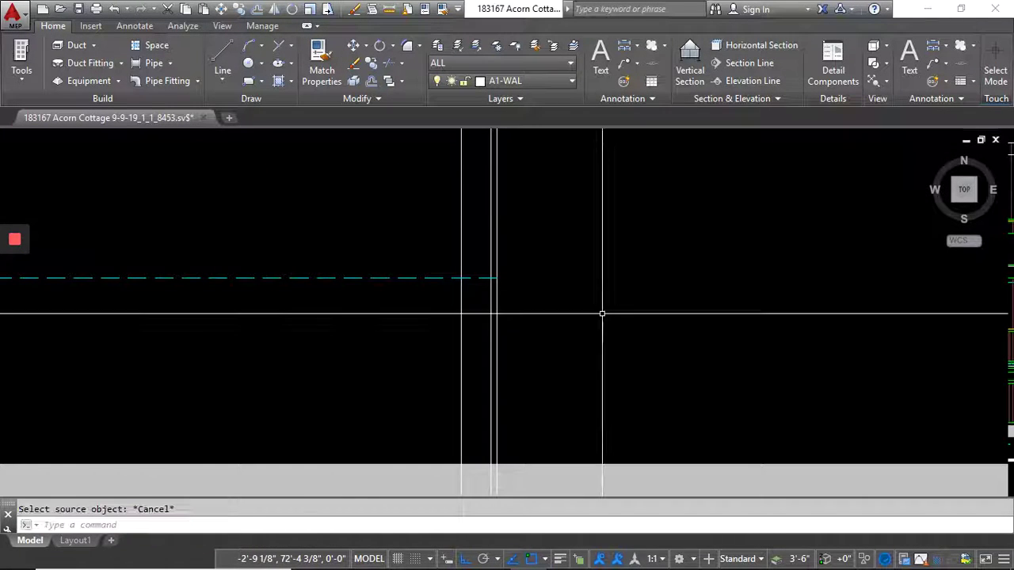
key("Escape")
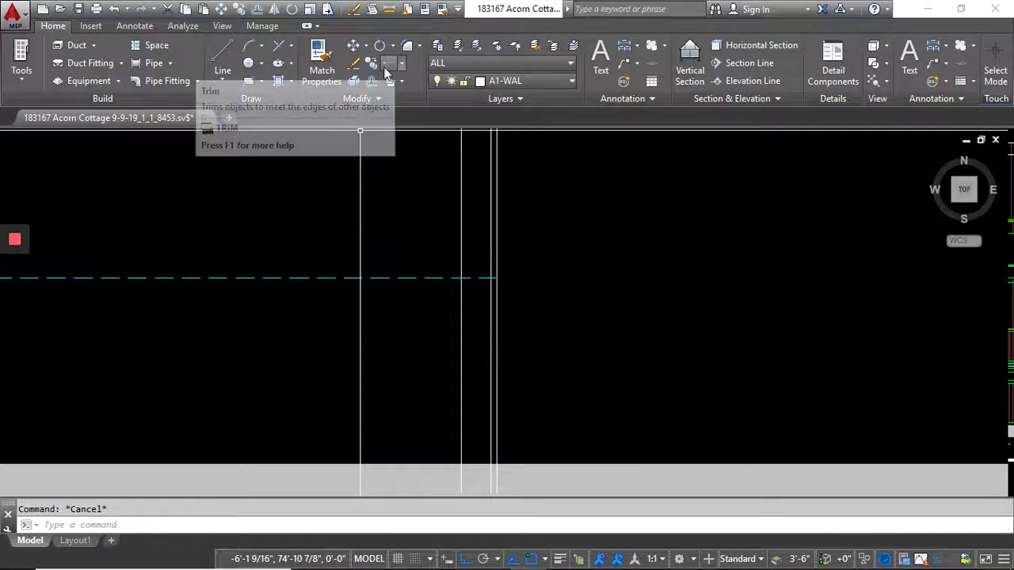
- Offset the finished-floor line 1 inch downward again and trim the lines at the rear wall corner to form its trim board's base
left_click(387, 66)
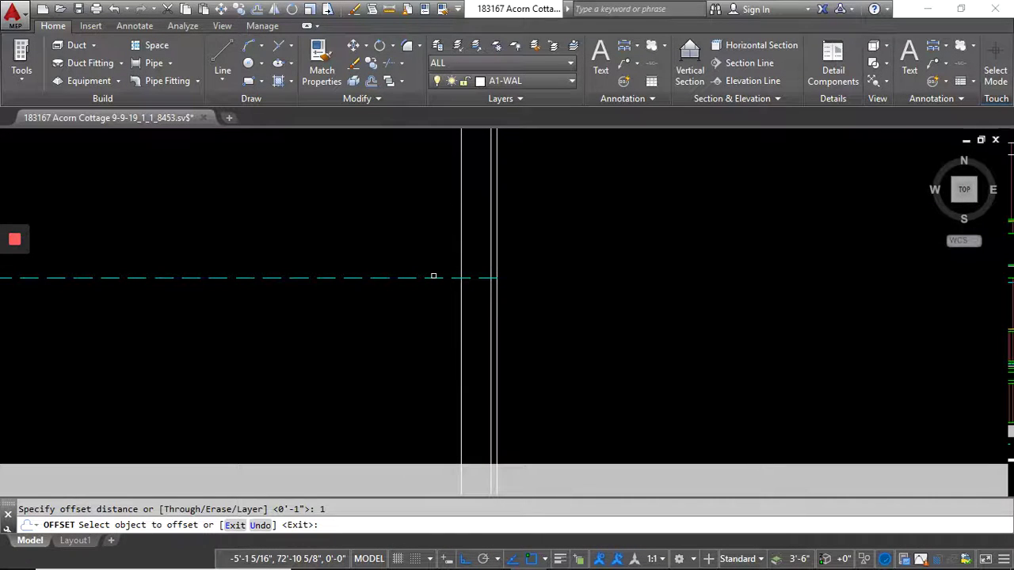
left_click(483, 325)
scroll(484, 326, "up", 4)
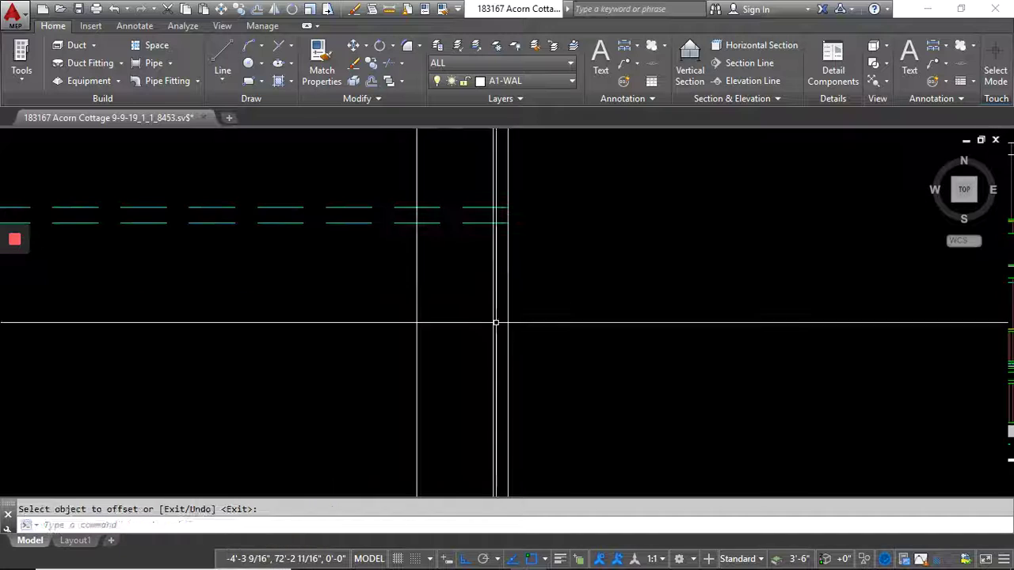
left_click(530, 250)
left_click(379, 188)
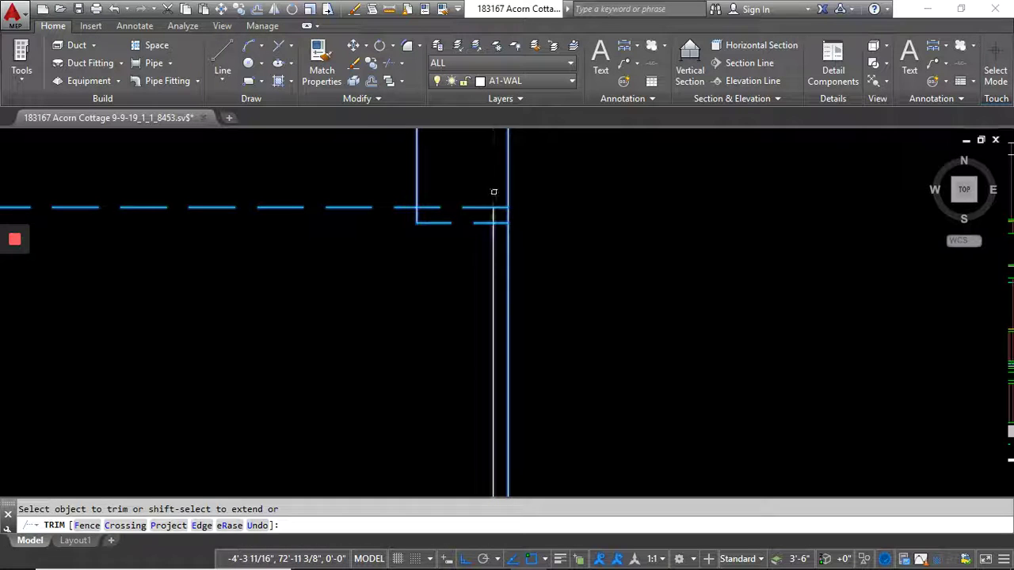
scroll(574, 260, "down", 4)
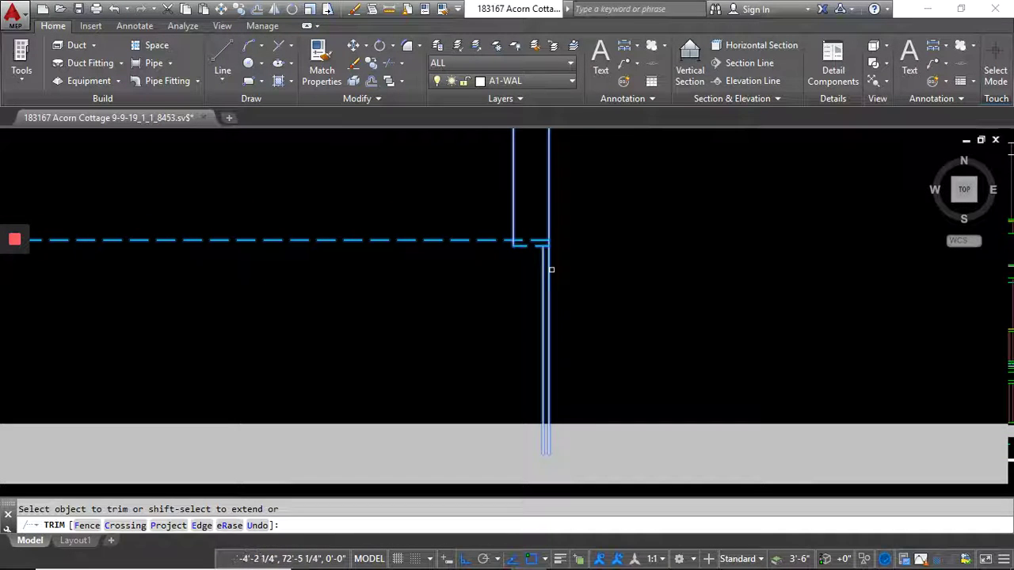
key("Escape")
scroll(513, 272, "down", 2)
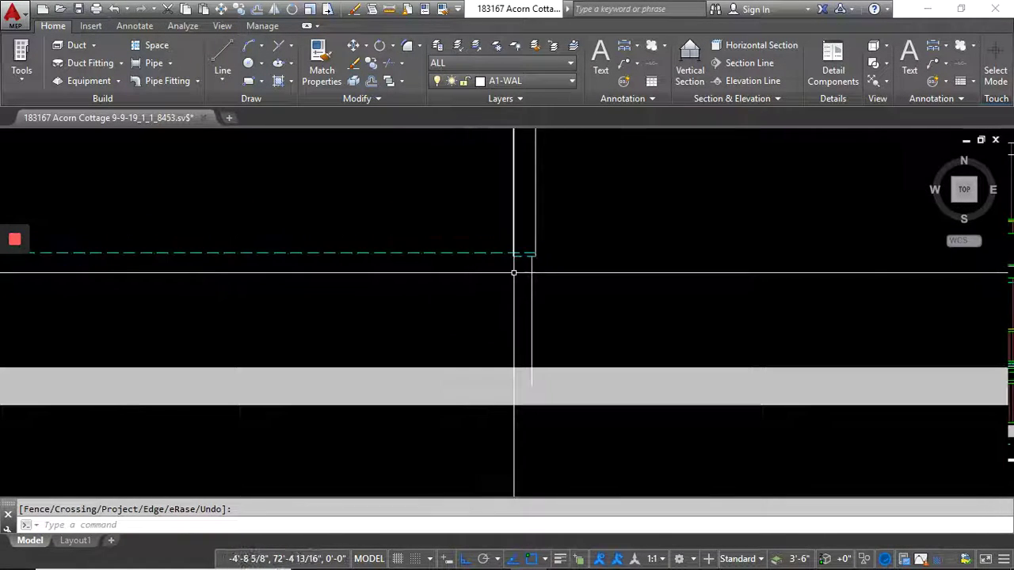
- Match the inner and base lines of both side-elevation corner trims to the corner trim line of the crossed-out front elevation
scroll(550, 267, "down", 4)
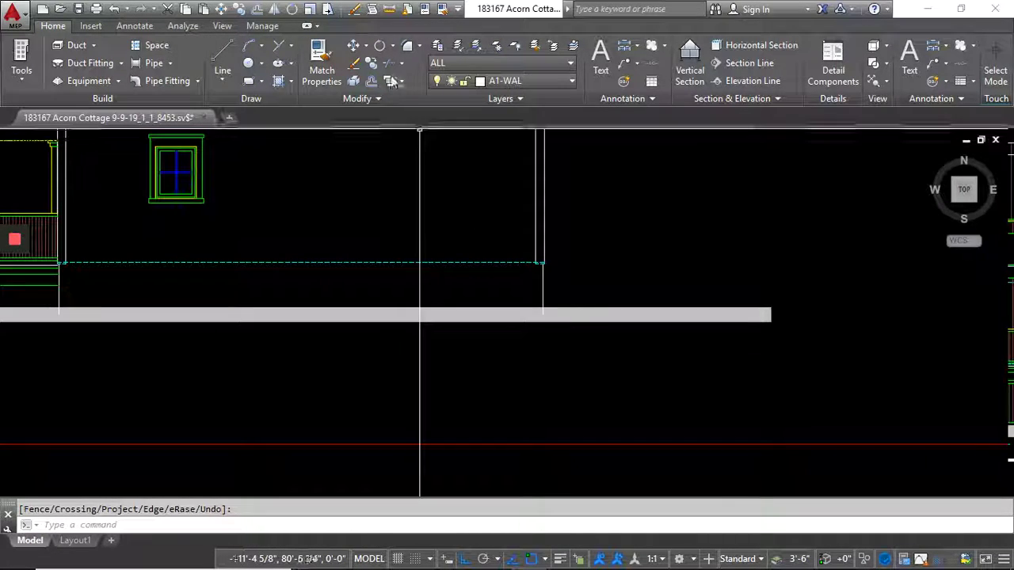
left_click(324, 66)
scroll(426, 248, "down", 6)
scroll(127, 243, "up", 6)
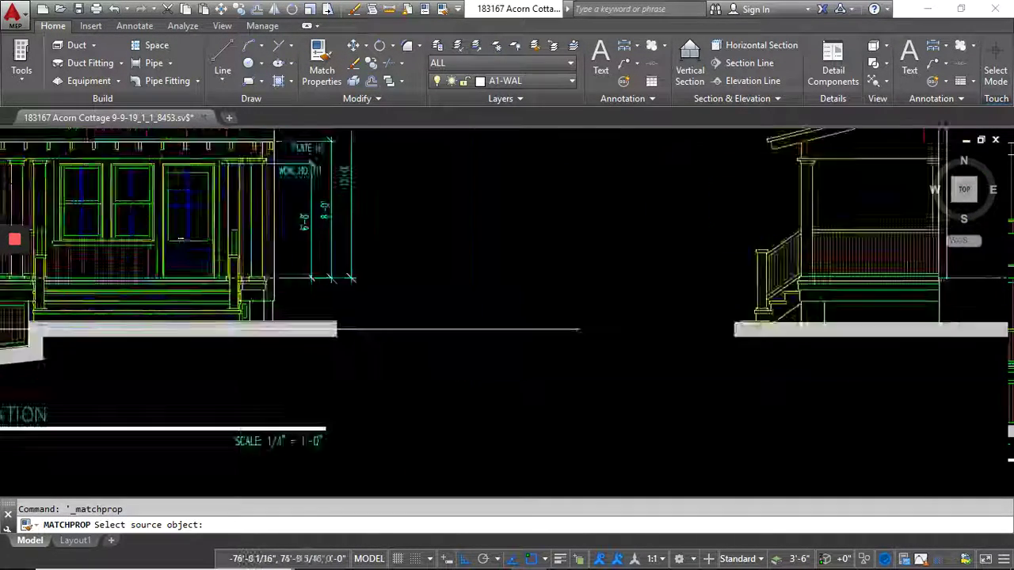
scroll(198, 264, "down", 6)
scroll(156, 230, "up", 5)
scroll(198, 237, "down", 5)
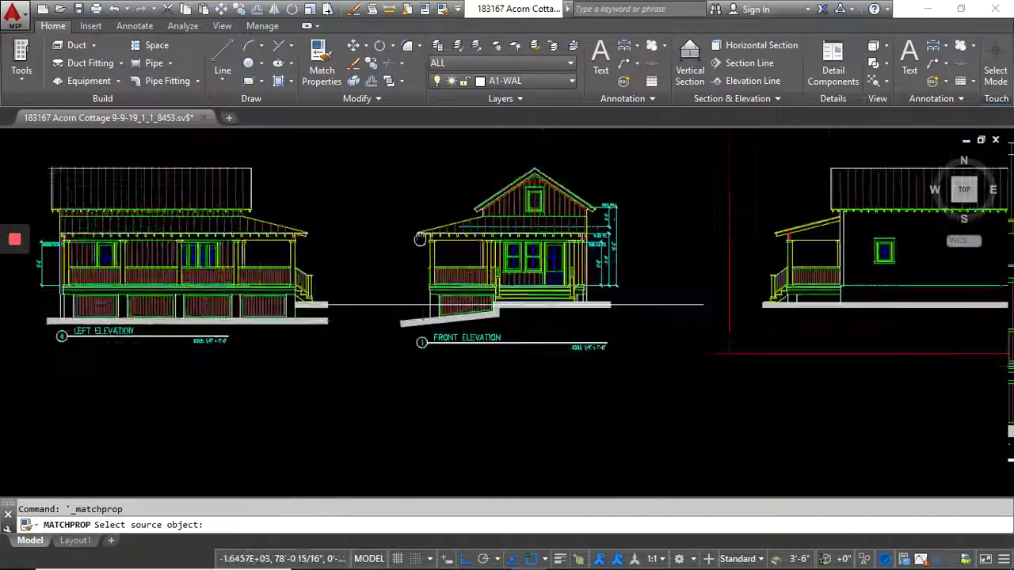
scroll(301, 261, "up", 3)
scroll(332, 265, "up", 4)
scroll(267, 270, "down", 2)
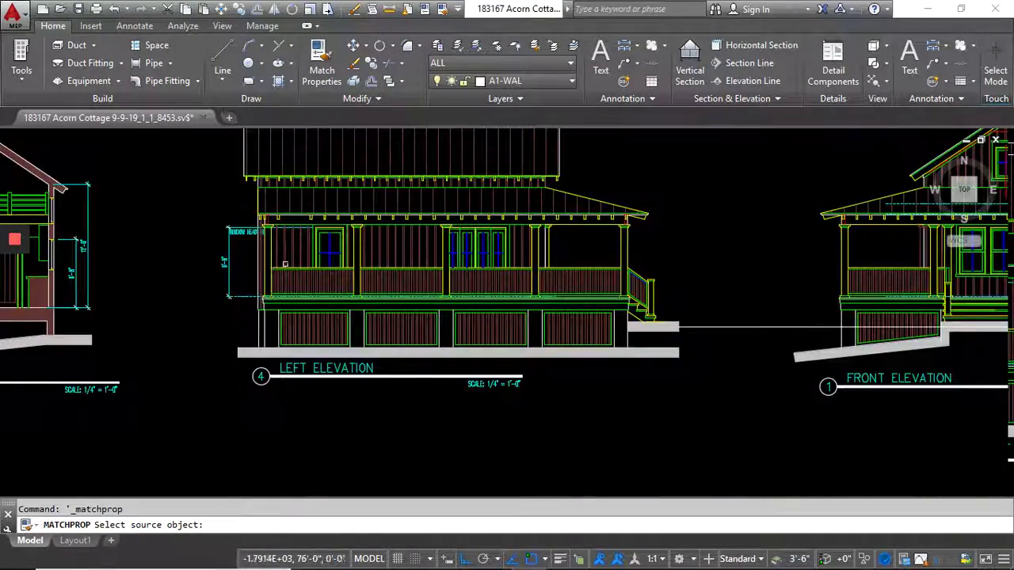
scroll(254, 277, "up", 4)
scroll(292, 320, "down", 5)
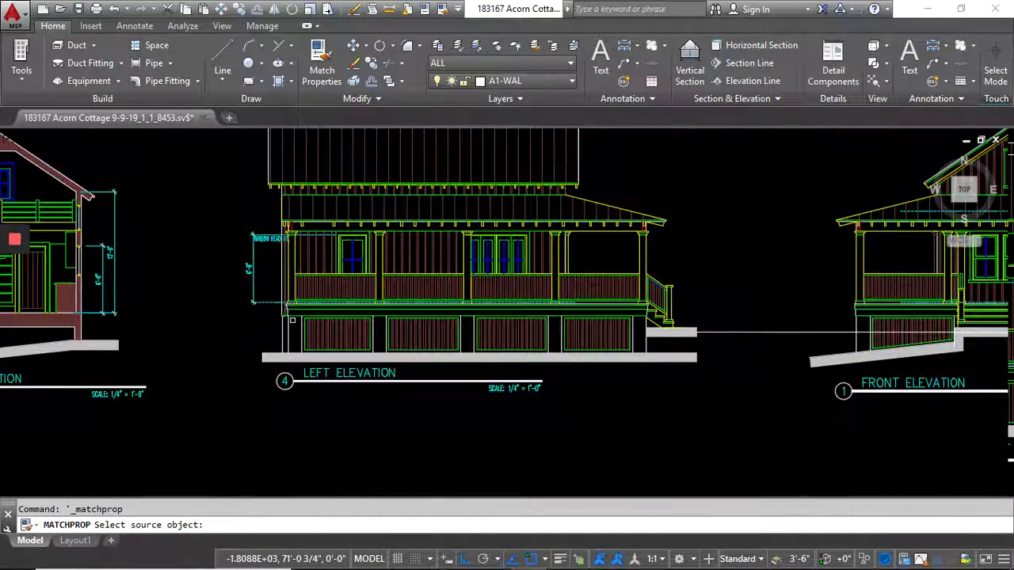
middle_click_drag(145, 319, 384, 327)
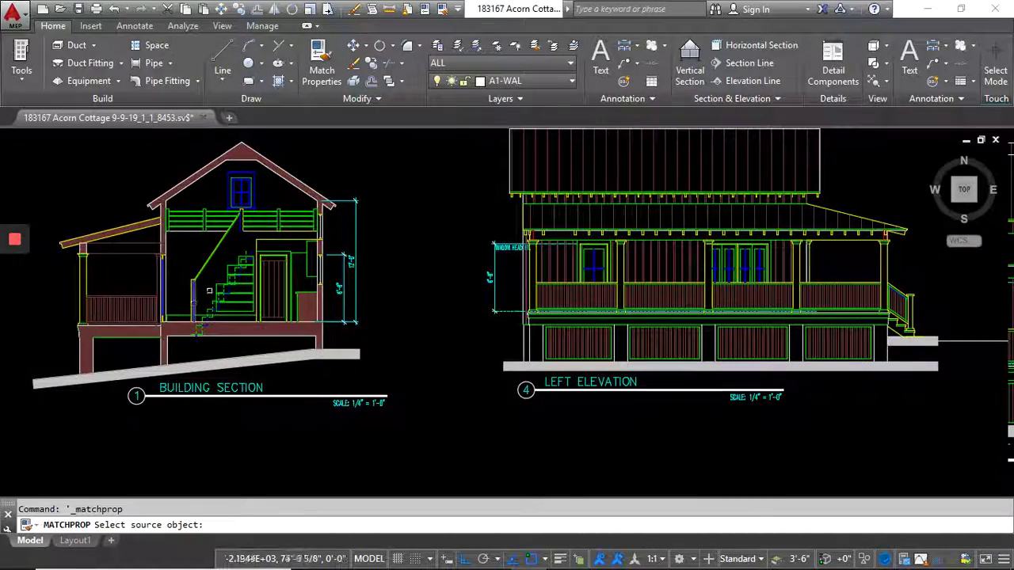
scroll(296, 286, "down", 6)
scroll(141, 291, "up", 8)
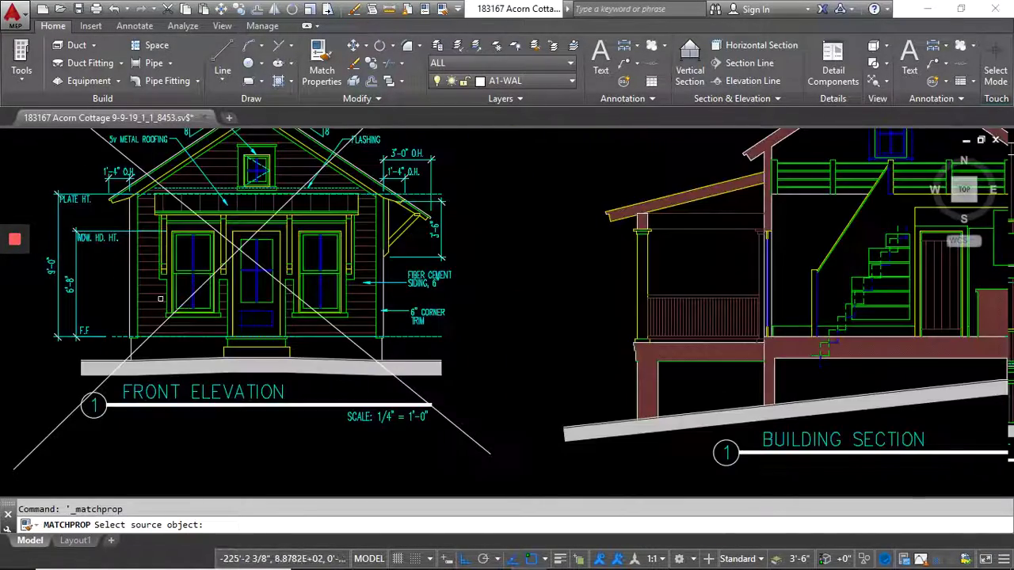
scroll(142, 291, "up", 2)
left_click(139, 281)
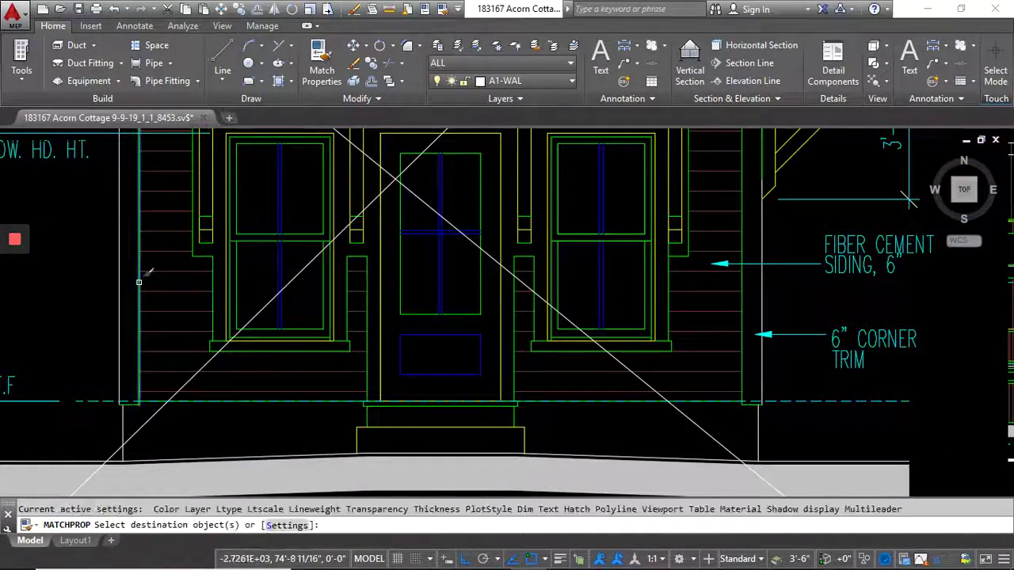
scroll(130, 310, "down", 8)
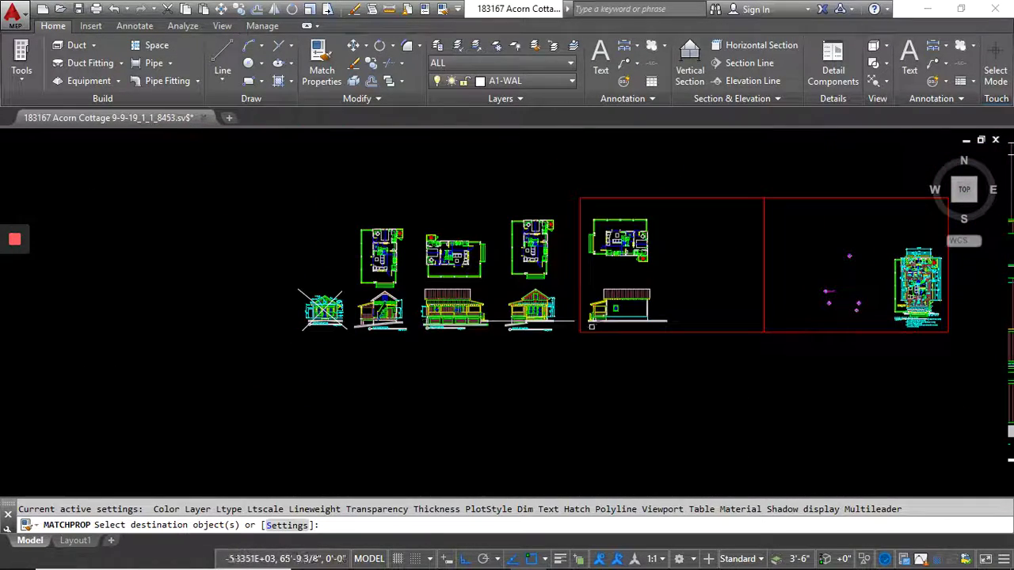
middle_click_drag(767, 331, 732, 339)
scroll(732, 338, "up", 8)
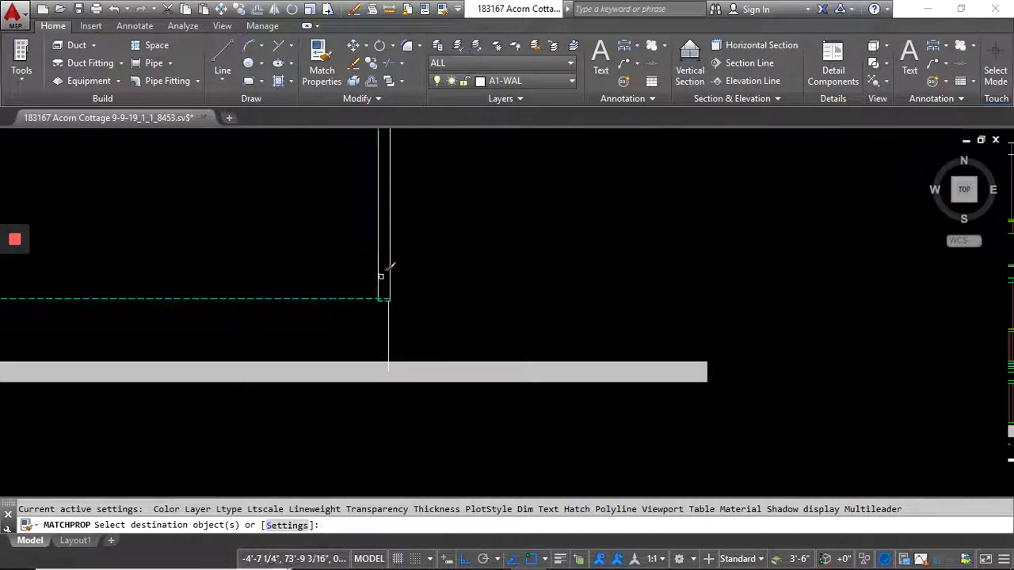
left_click(377, 269)
scroll(283, 291, "down", 3)
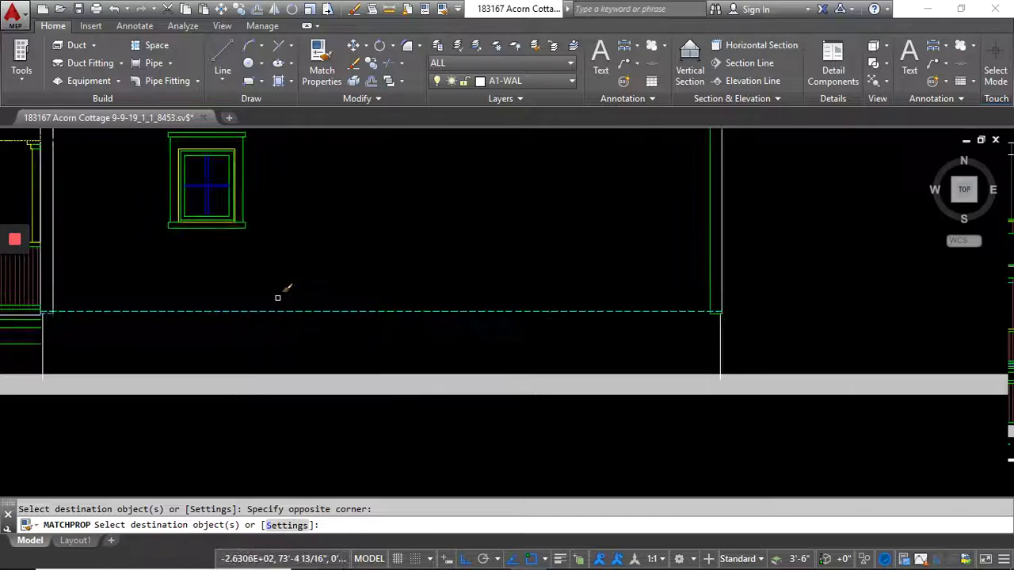
scroll(114, 303, "up", 3)
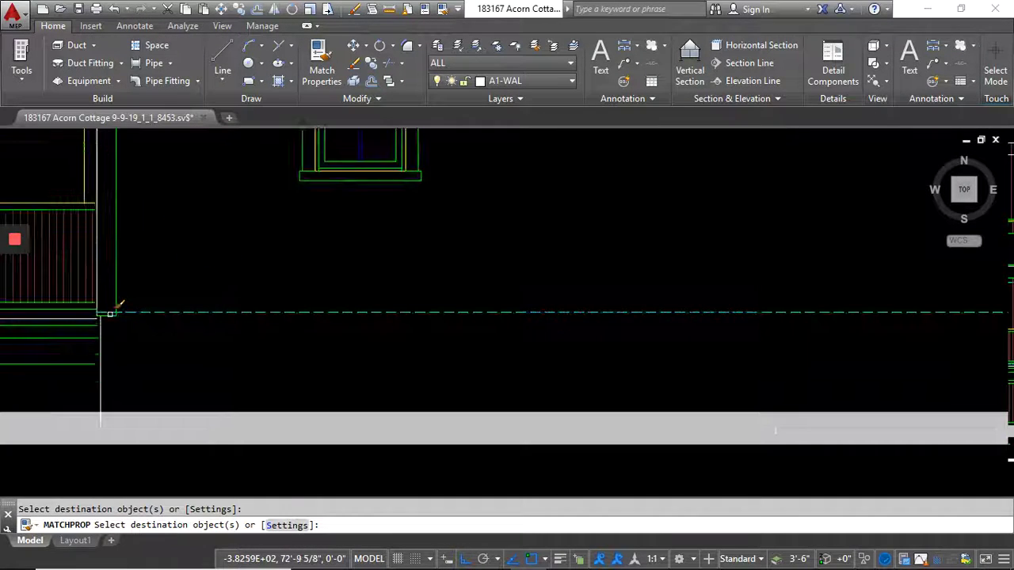
scroll(380, 258, "down", 5)
key("Escape")
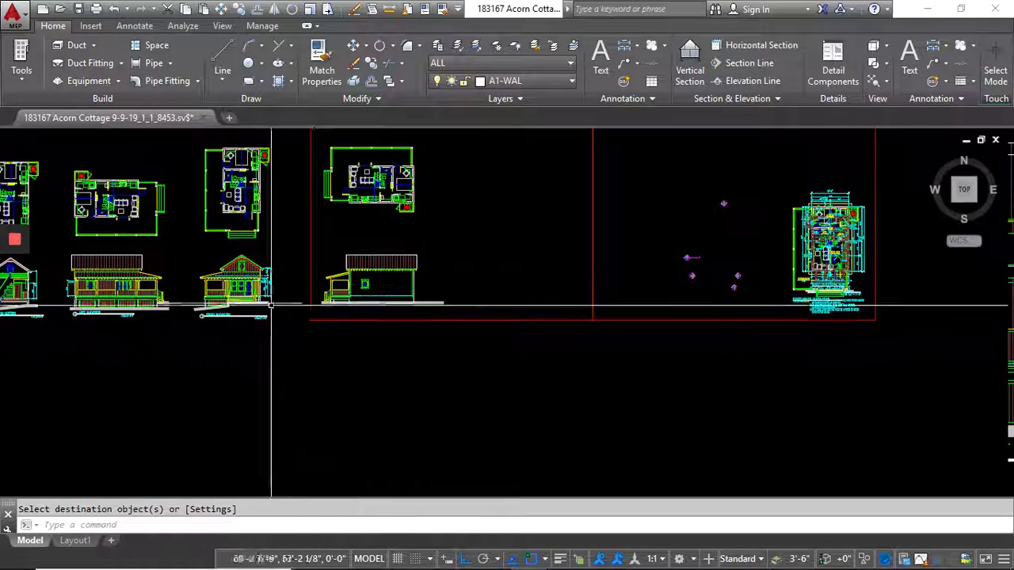
- Examine the side elevation and the floor plan above it for the parts that are still missing
scroll(264, 301, "up", 4)
scroll(271, 327, "down", 4)
scroll(369, 283, "up", 5)
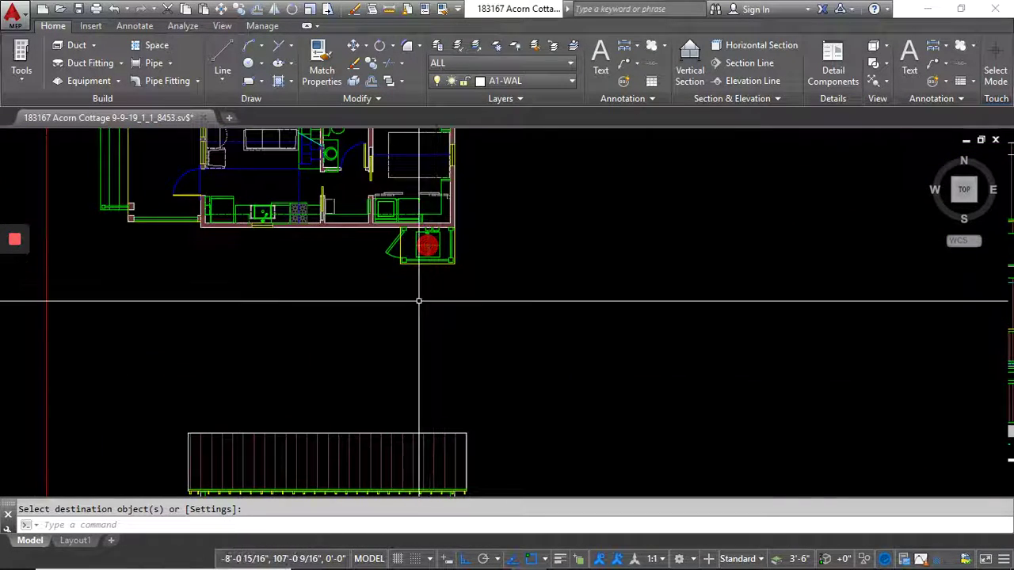
middle_click_drag(414, 404, 410, 272)
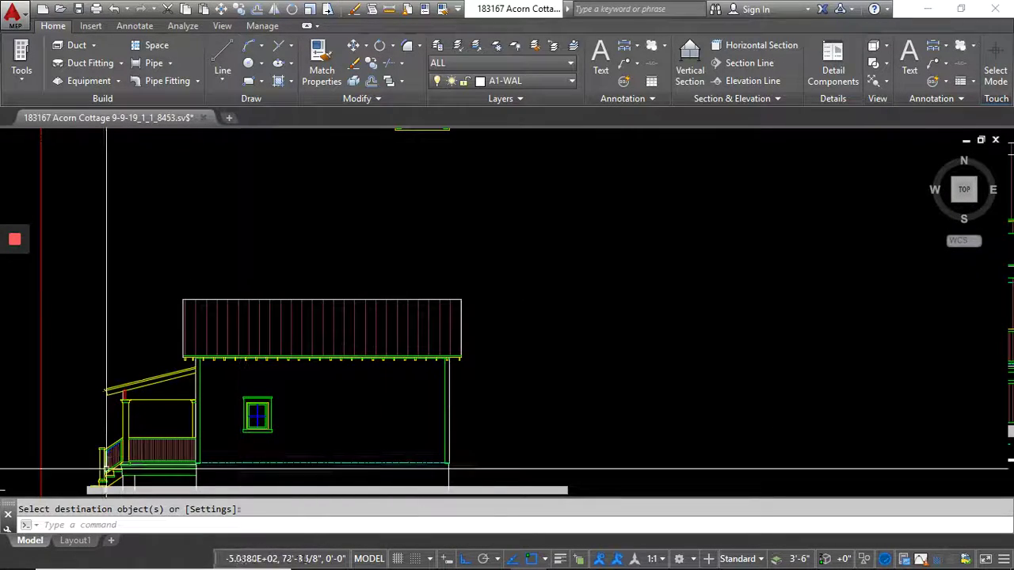
scroll(107, 470, "up", 5)
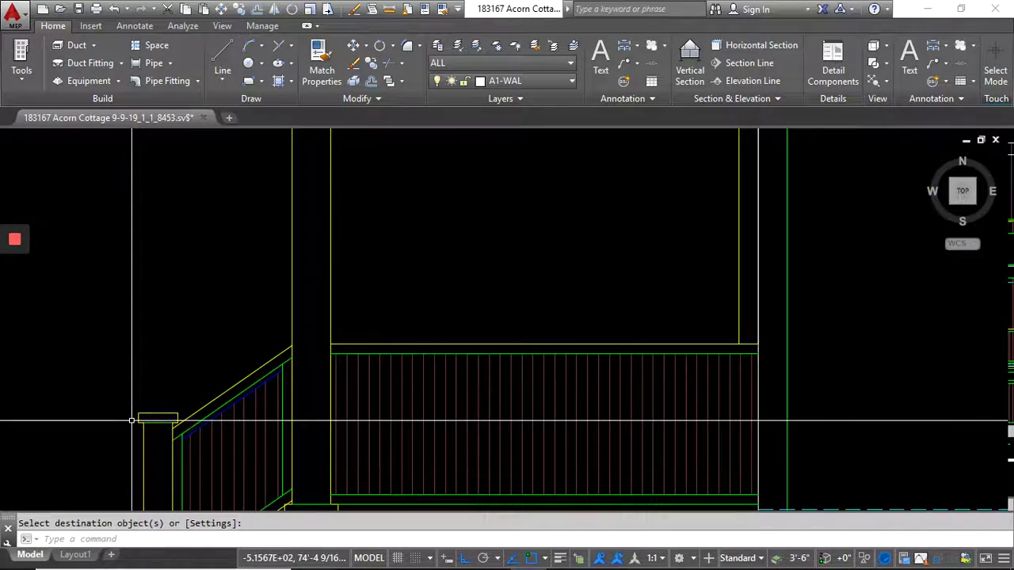
scroll(147, 435, "down", 4)
scroll(343, 344, "down", 6)
- Draw a vertical projection line down from the inner corner of the exterior closet's door-side post toward the side elevation
scroll(505, 163, "up", 6)
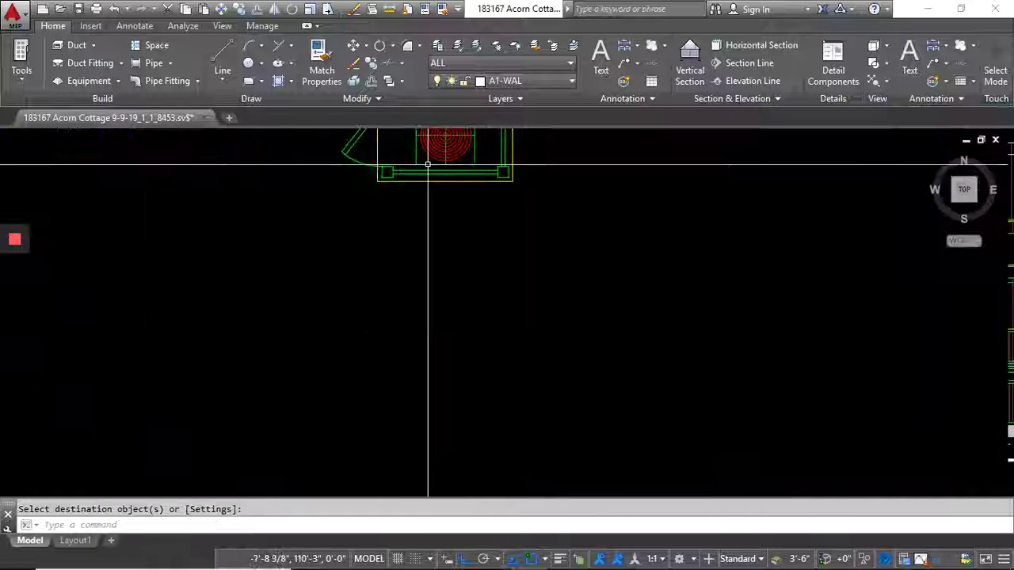
scroll(415, 164, "up", 3)
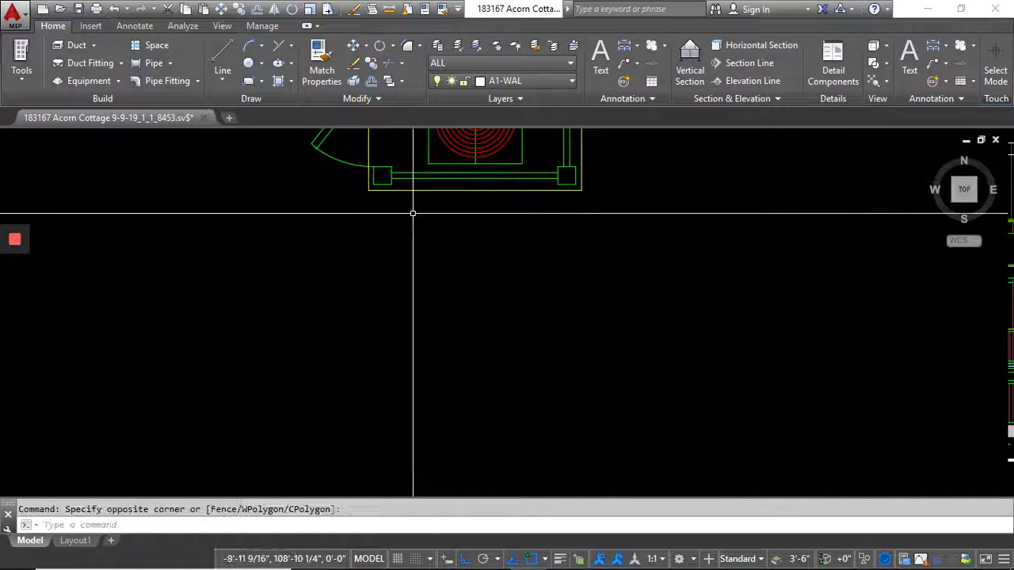
scroll(420, 271, "up", 2)
type("L")
key("Return")
scroll(385, 197, "up", 2)
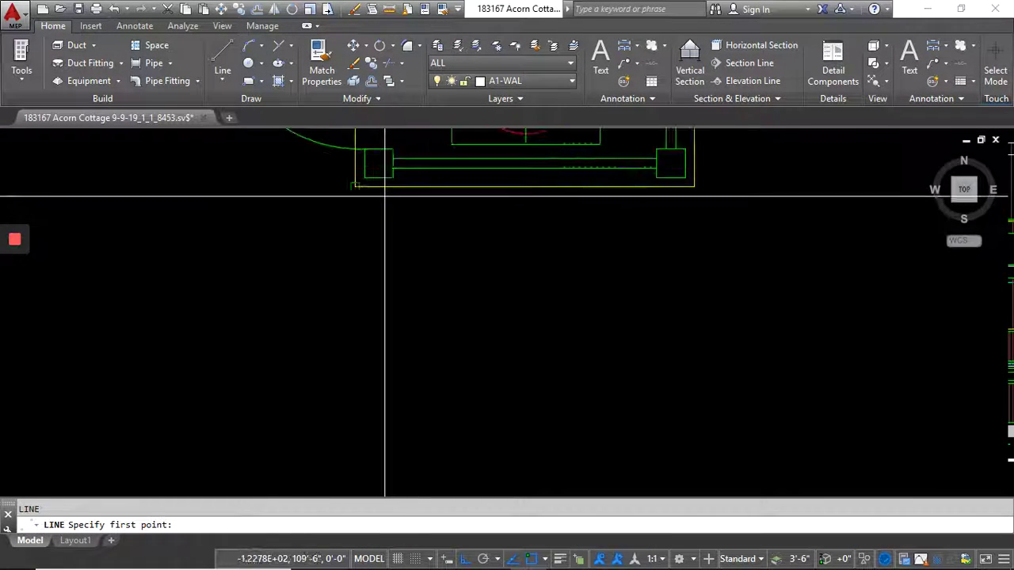
left_click(393, 176)
scroll(395, 185, "down", 4)
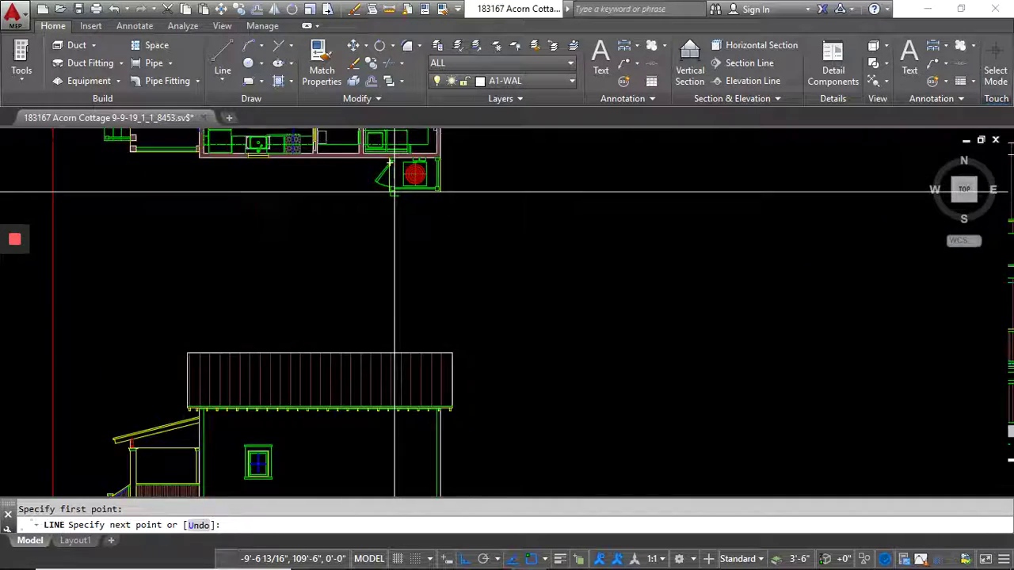
left_click(396, 344)
scroll(388, 190, "up", 4)
key("Return")
- Draw a vertical projection line from the outer corner of the exterior closet's door-side post down past the side elevation's ground line
scroll(382, 212, "up", 7)
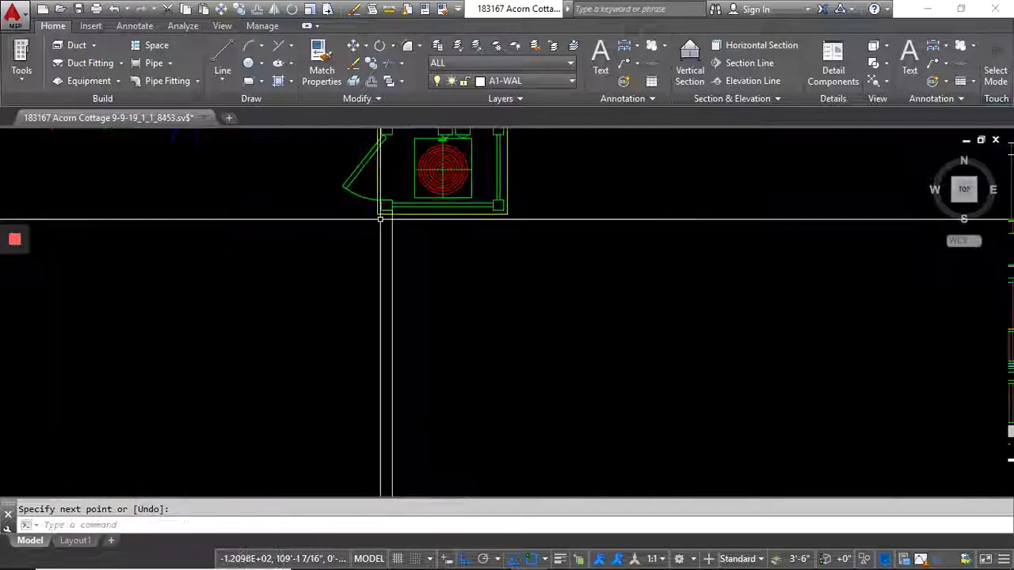
key("Return")
left_click(377, 203)
scroll(378, 348, "down", 10)
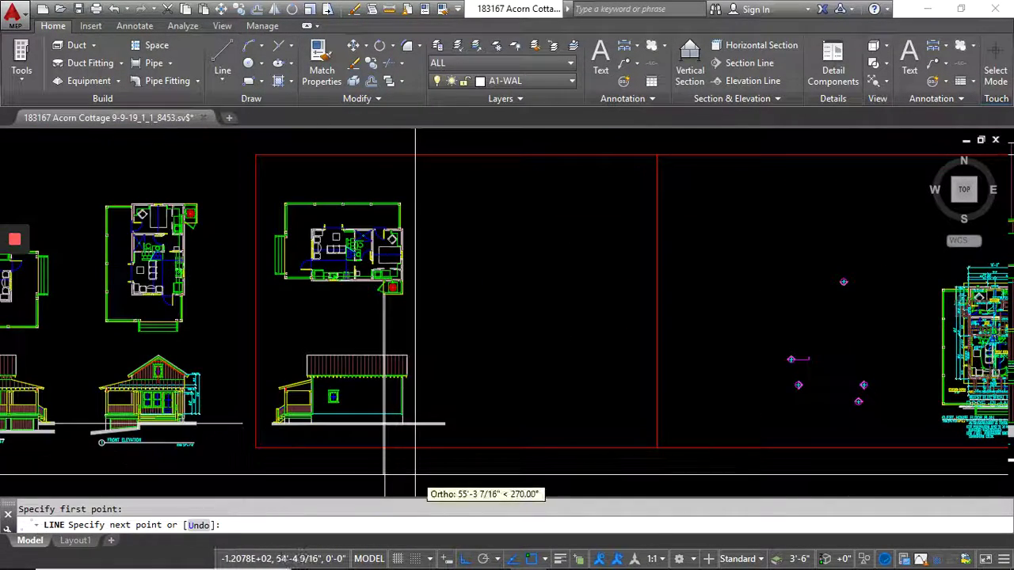
key("Return")
- Draw a vertical projection line from the inner corner of the closet's rear post down past the side elevation's ground line
scroll(380, 317, "up", 8)
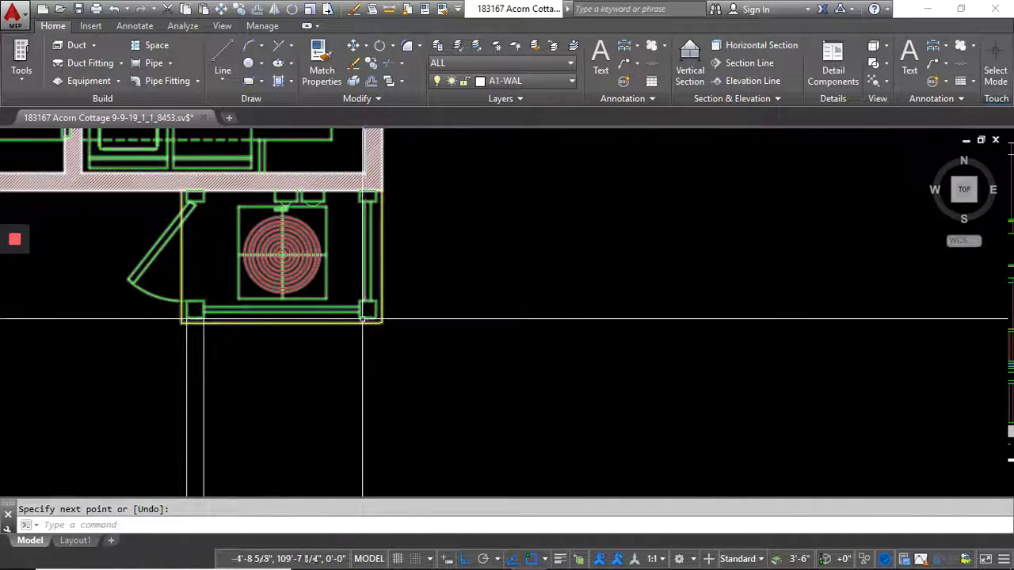
key("Return")
left_click(371, 321)
scroll(370, 320, "down", 8)
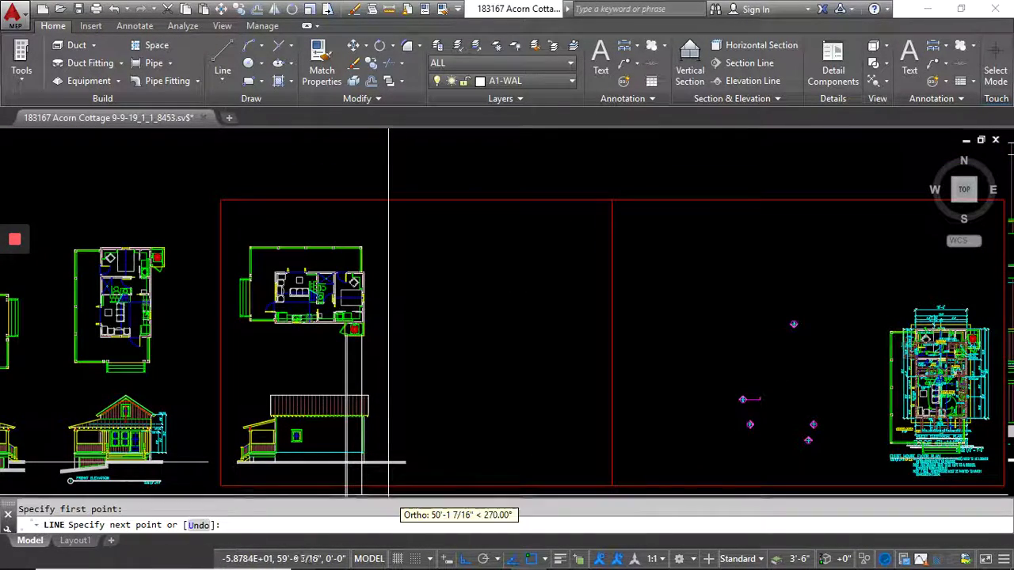
middle_click_drag(387, 485, 387, 410)
left_click(385, 463)
key("Return")
- Project the outer corner of the closet's rear post vertically down past the side elevation's ground line
scroll(351, 248, "up", 8)
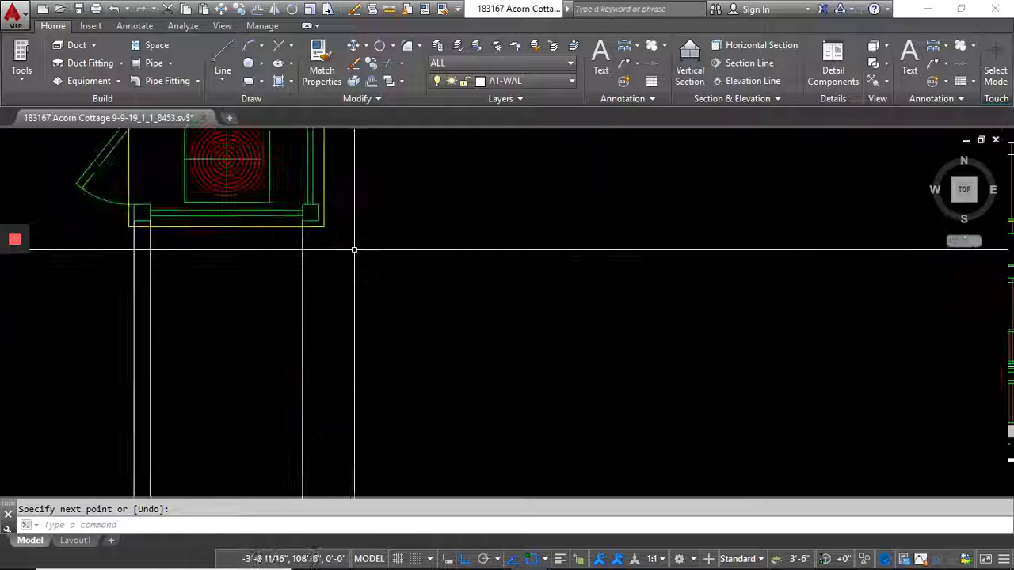
key("Return")
left_click(350, 235)
scroll(350, 238, "down", 8)
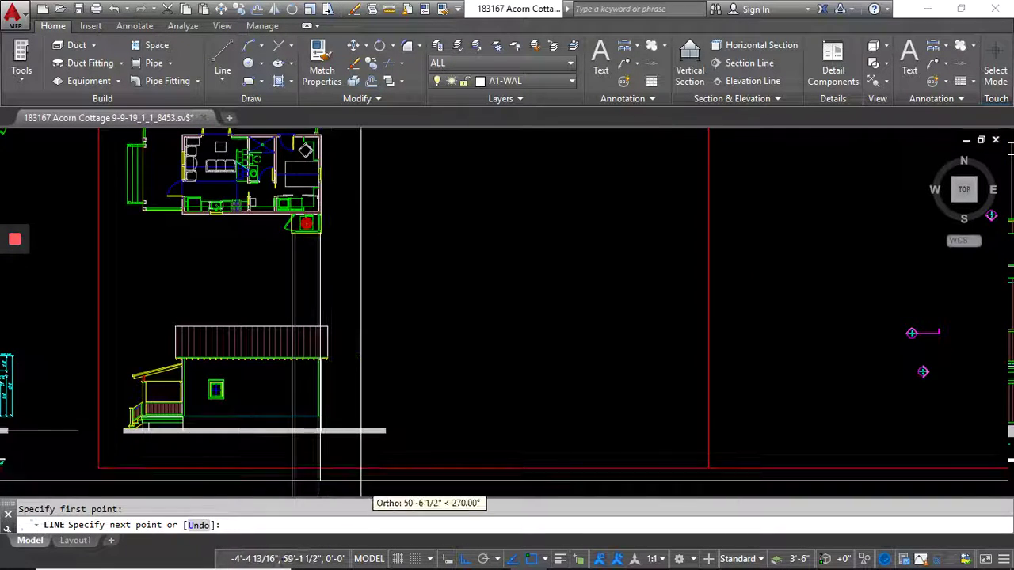
middle_click_drag(362, 482, 356, 407)
left_click(348, 423)
key("Return")
- Copy the porch railing's upper and lower rail lines horizontally across so they span the closet's post projection lines
scroll(168, 326, "up", 7)
scroll(165, 328, "up", 5)
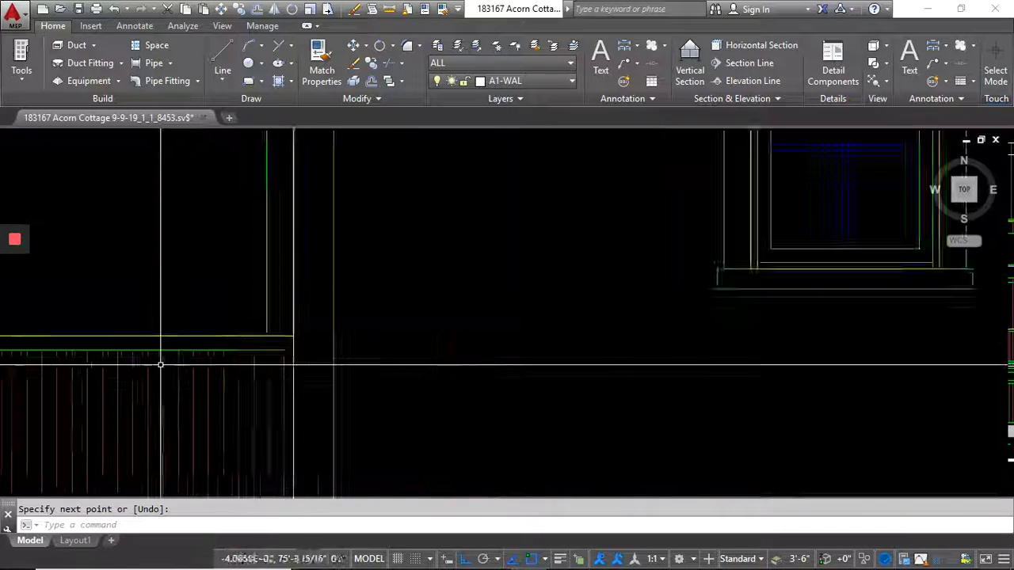
left_click(160, 323)
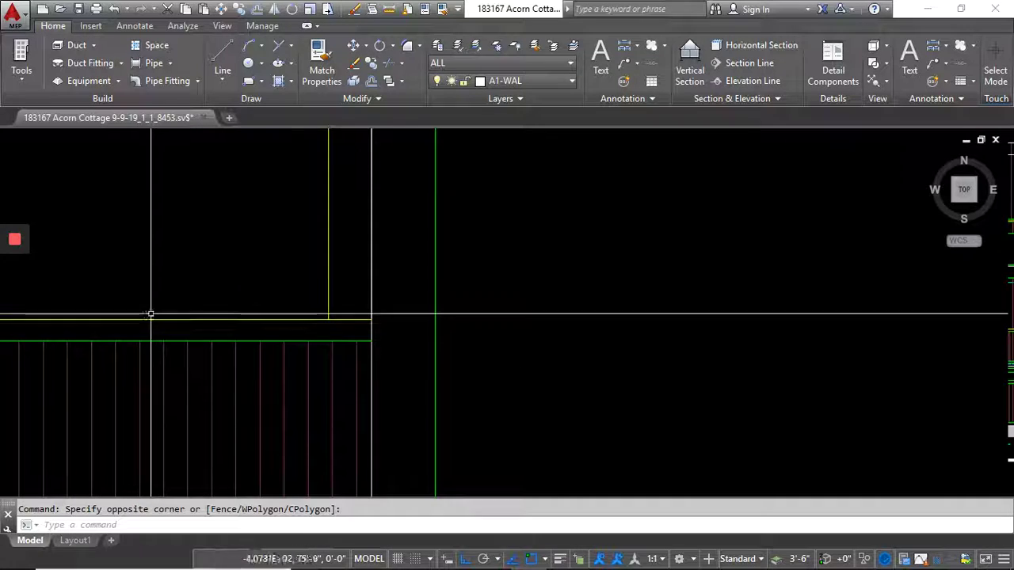
left_click(151, 355)
left_click(149, 317)
middle_click_drag(148, 379, 272, 133)
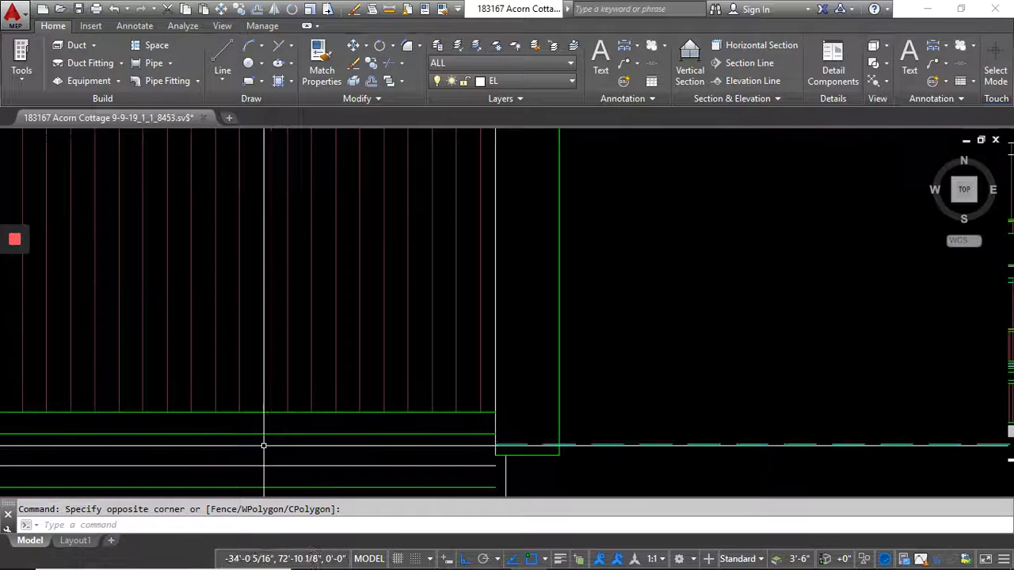
left_click(262, 444)
left_click(252, 394)
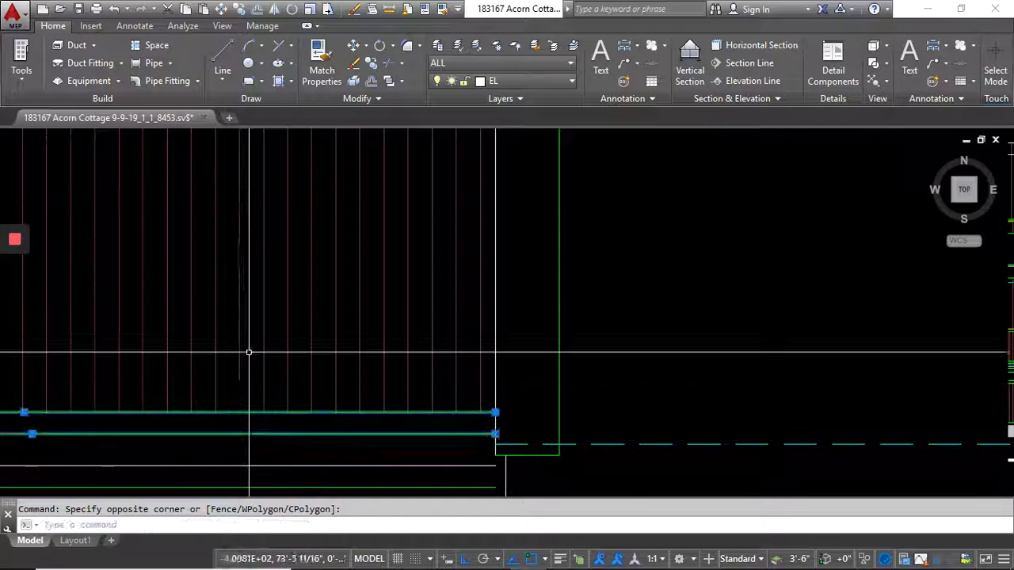
left_click(376, 65)
scroll(263, 308, "down", 6)
left_click(257, 315)
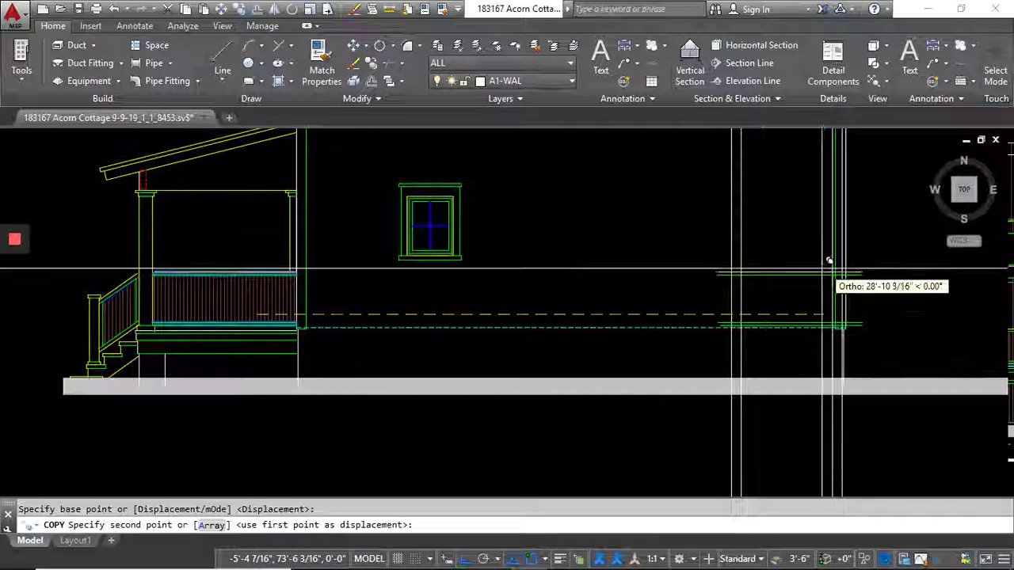
scroll(809, 276, "up", 2)
left_click(796, 290)
middle_click_drag(680, 282, 476, 248)
key("Return")
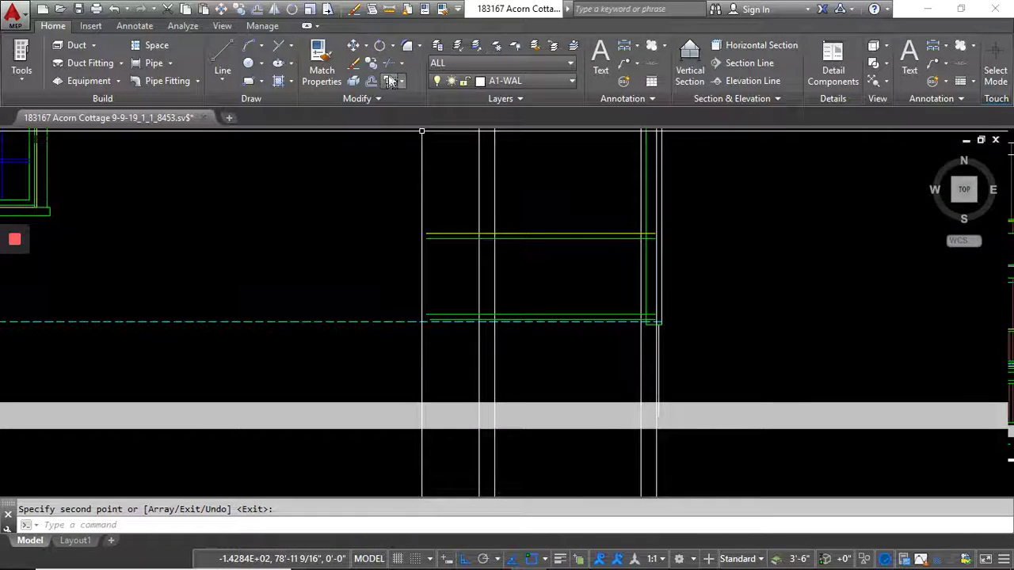
- Trim the copied rail lines back to the inner edge of the closet's door-side post
scroll(511, 227, "up", 4)
left_click(494, 211)
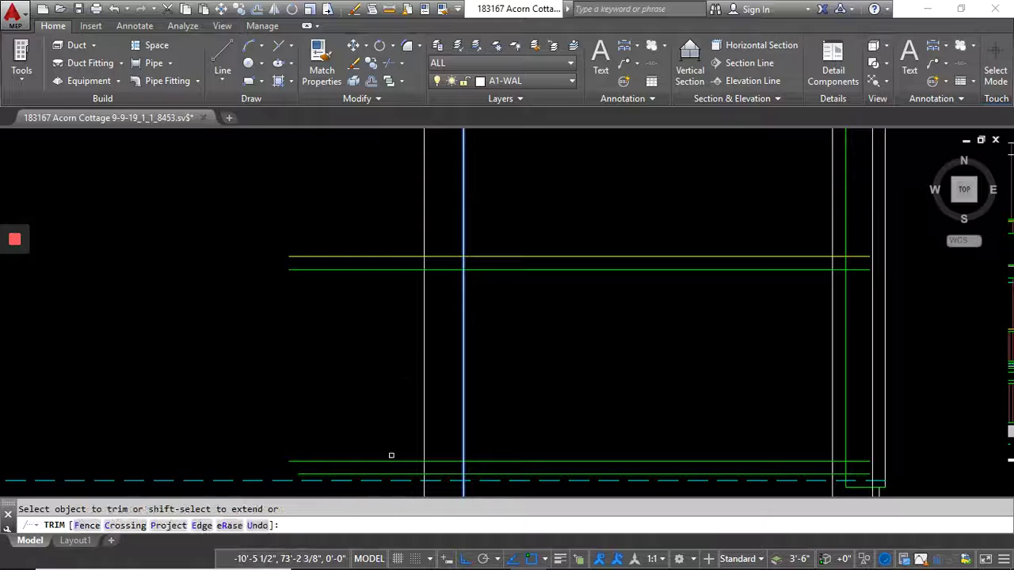
left_click(375, 310)
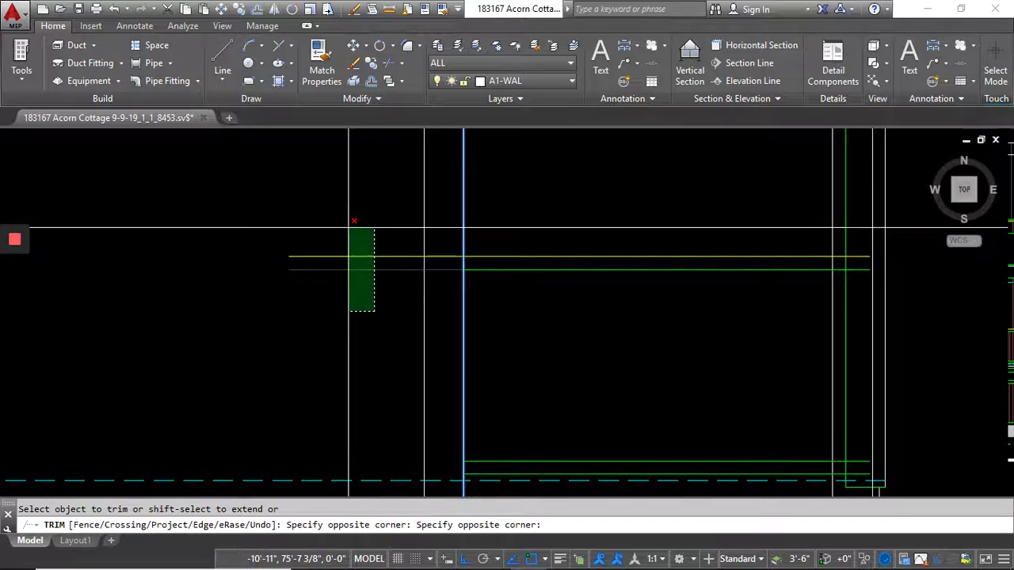
left_click(347, 225)
key("Return")
- Trim the other ends of the upper and lower rail lines at the inner edge of the closet's rear post
middle_click_drag(776, 266, 521, 299)
scroll(614, 310, "down", 4)
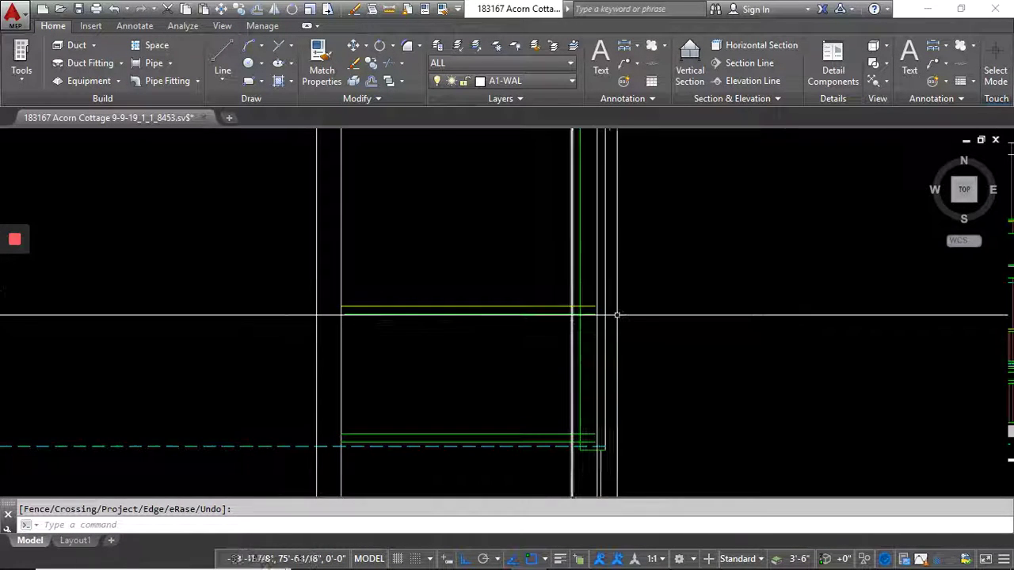
key("Escape")
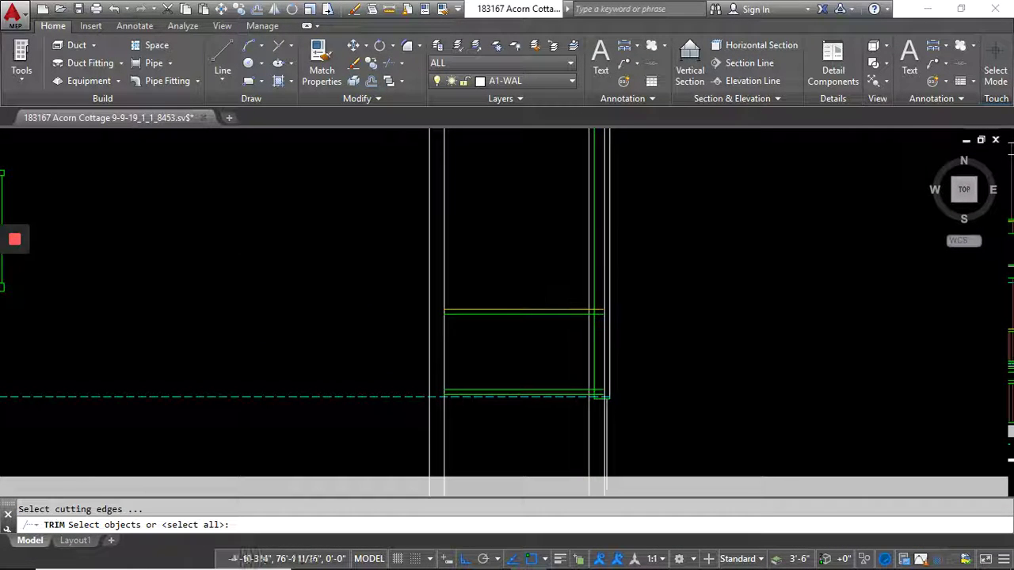
left_click(589, 333)
scroll(603, 310, "up", 7)
left_click(612, 201)
scroll(590, 224, "down", 6)
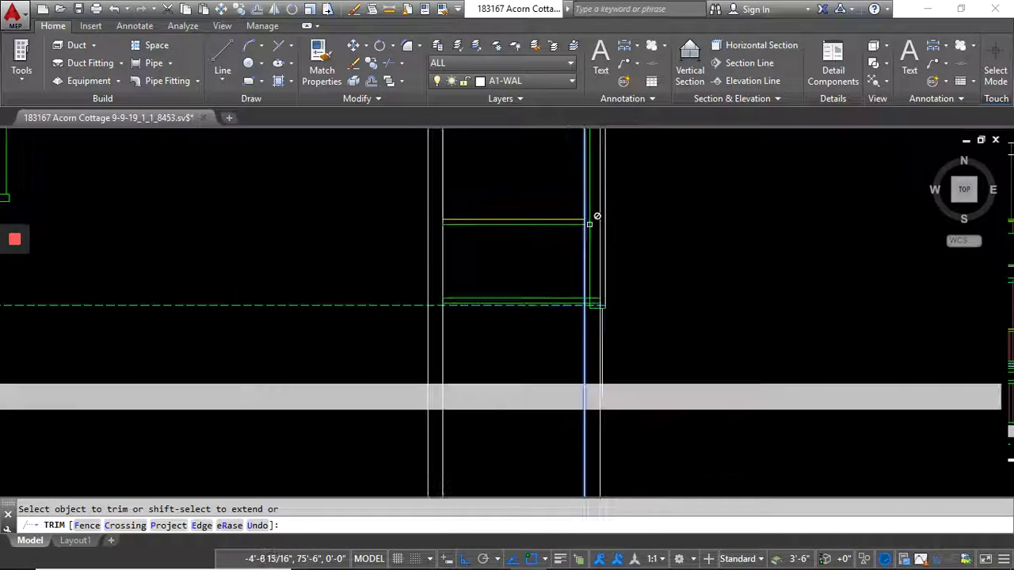
scroll(595, 375, "up", 2)
scroll(587, 241, "up", 2)
left_click(596, 275)
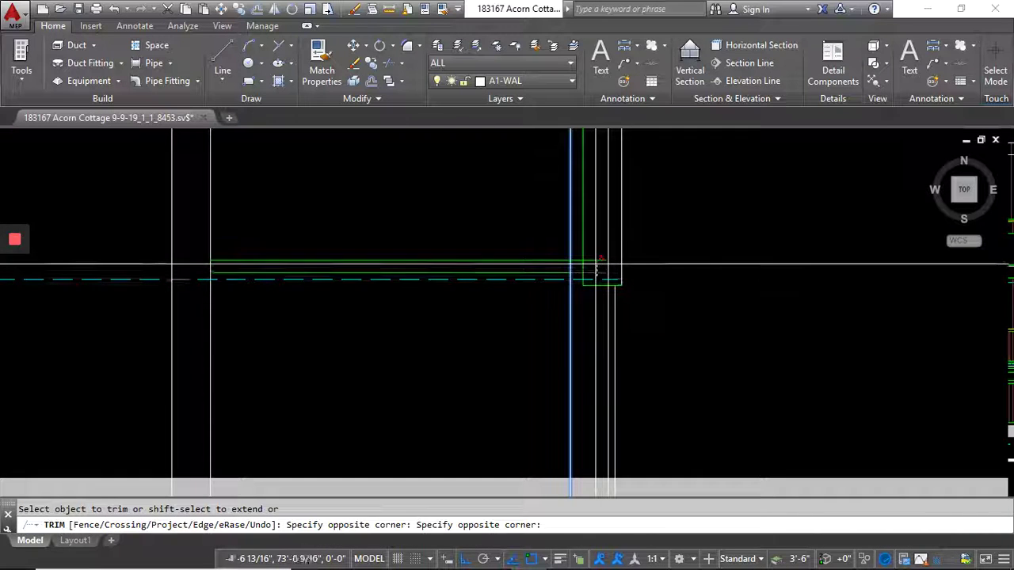
left_click(596, 257)
scroll(567, 274, "down", 4)
key("Return")
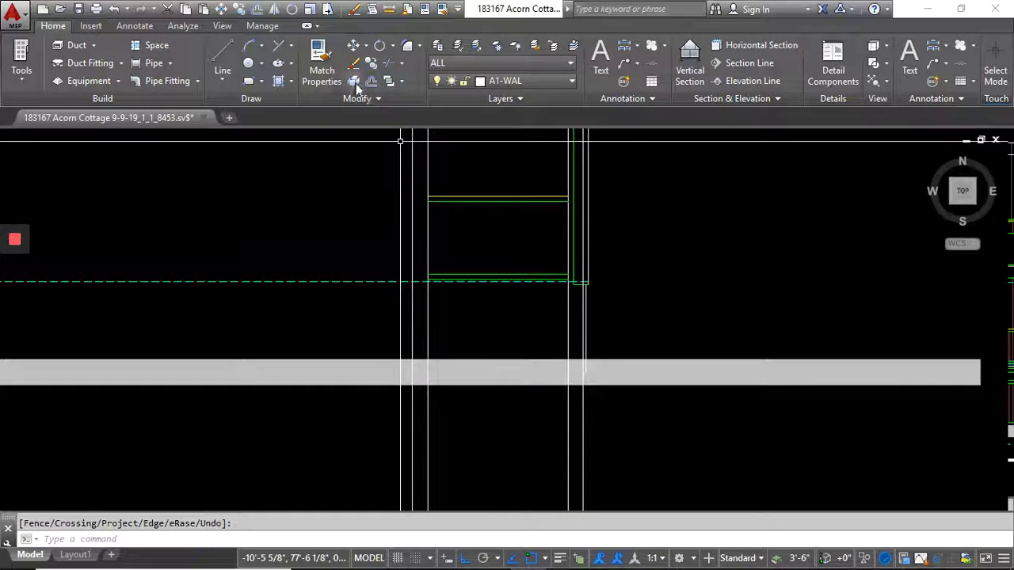
- Offset the dashed finished-floor line upward above the closet railing to set the height of its posts
scroll(475, 230, "down", 5)
scroll(206, 170, "up", 4)
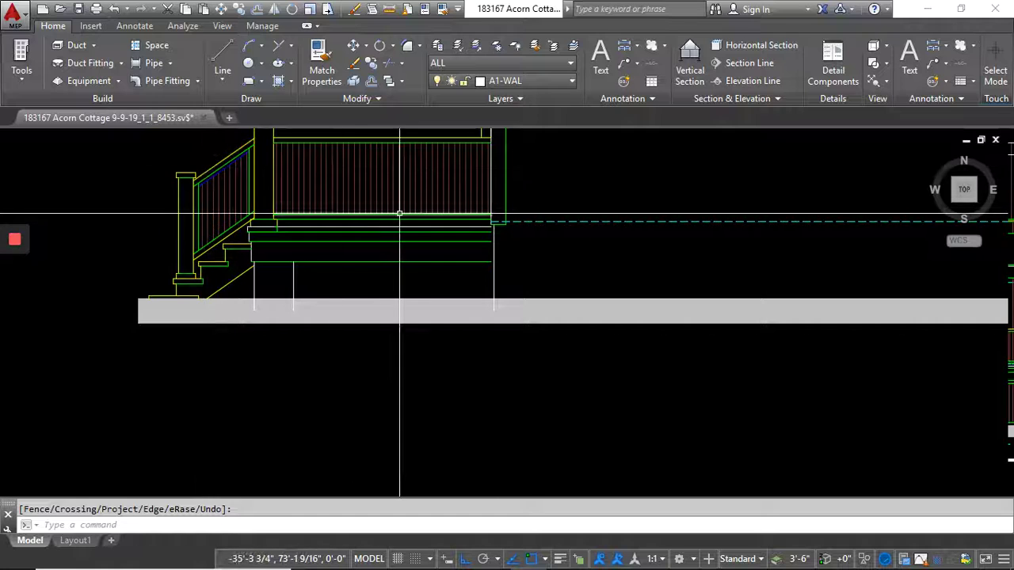
middle_click_drag(285, 210, 161, 231)
scroll(168, 240, "down", 5)
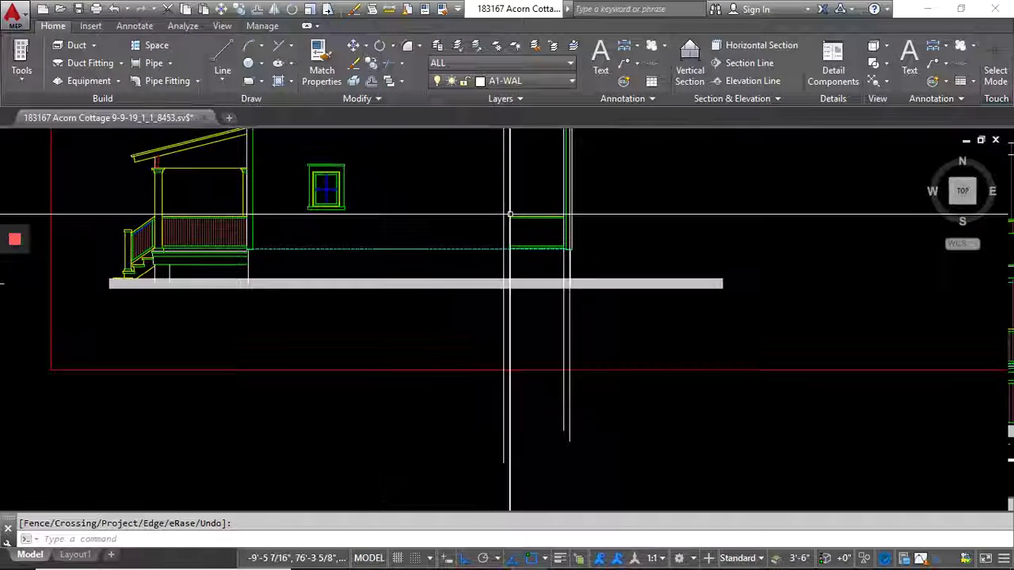
left_click(372, 65)
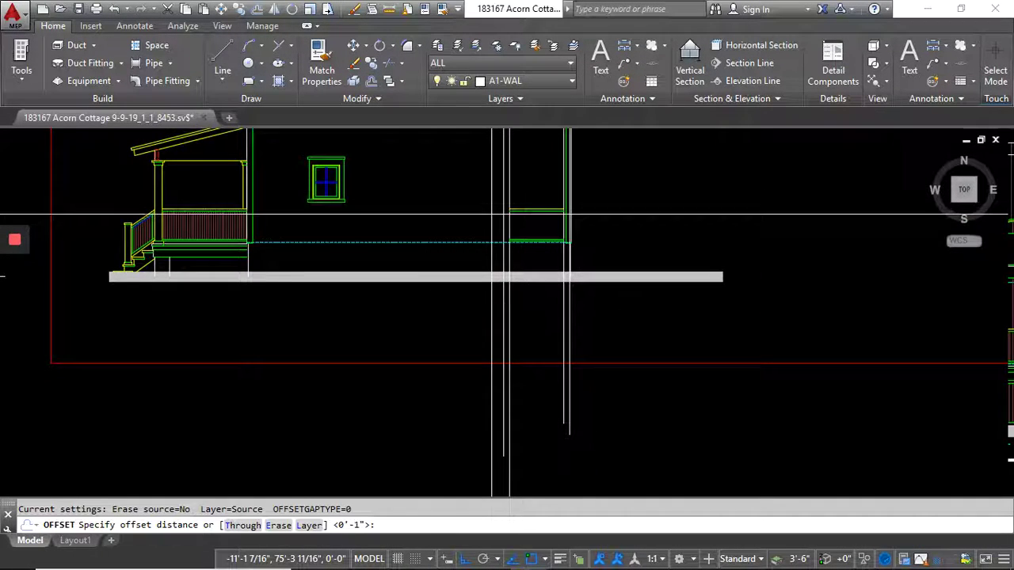
scroll(555, 269, "up", 2)
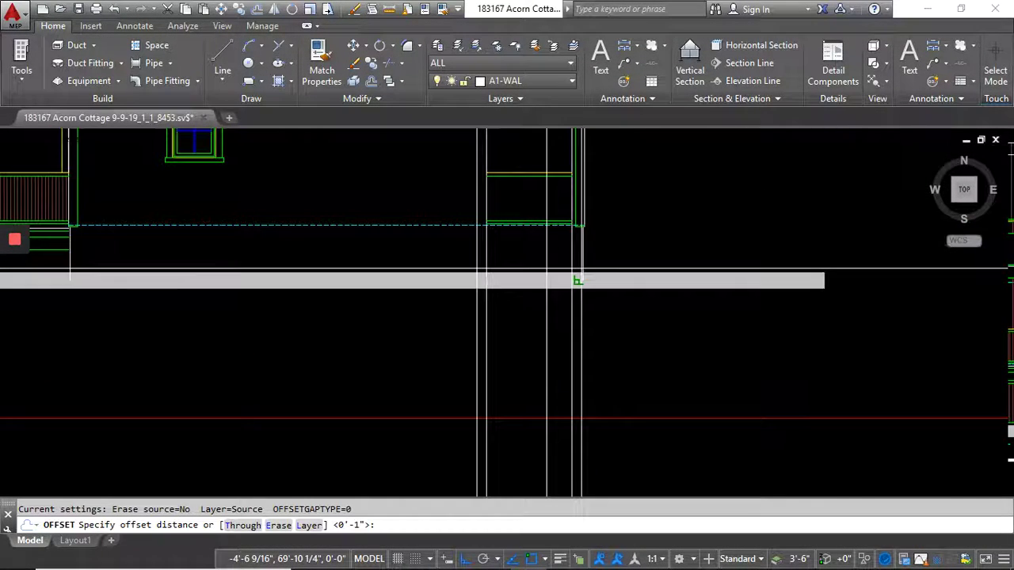
left_click(461, 225)
left_click(461, 208)
scroll(550, 162, "up", 4)
middle_click_drag(522, 171, 507, 204)
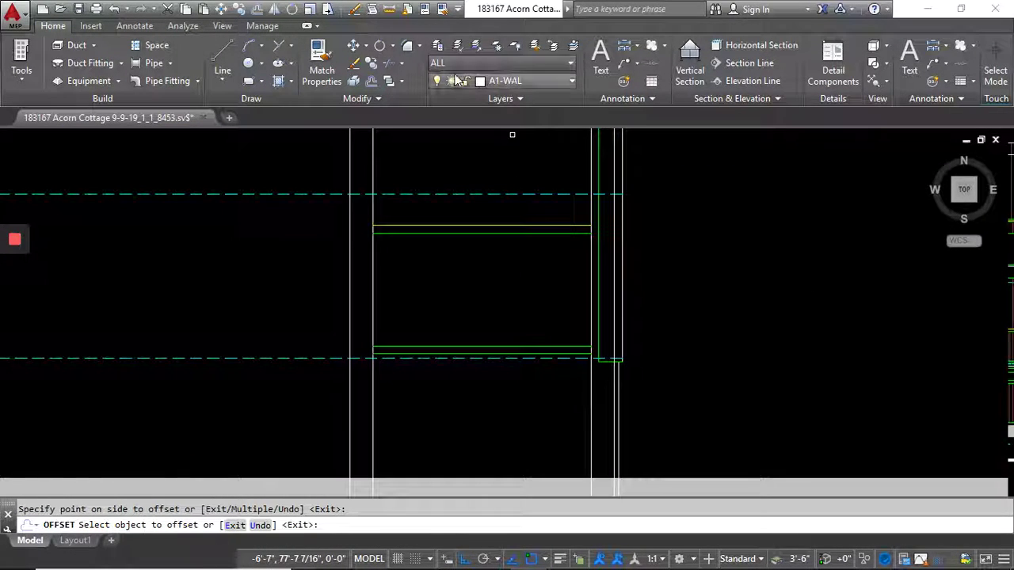
- Trim the offset line to the door-side post's width and cut the post's edges above it
left_click(388, 202)
left_click(332, 219)
key("Return")
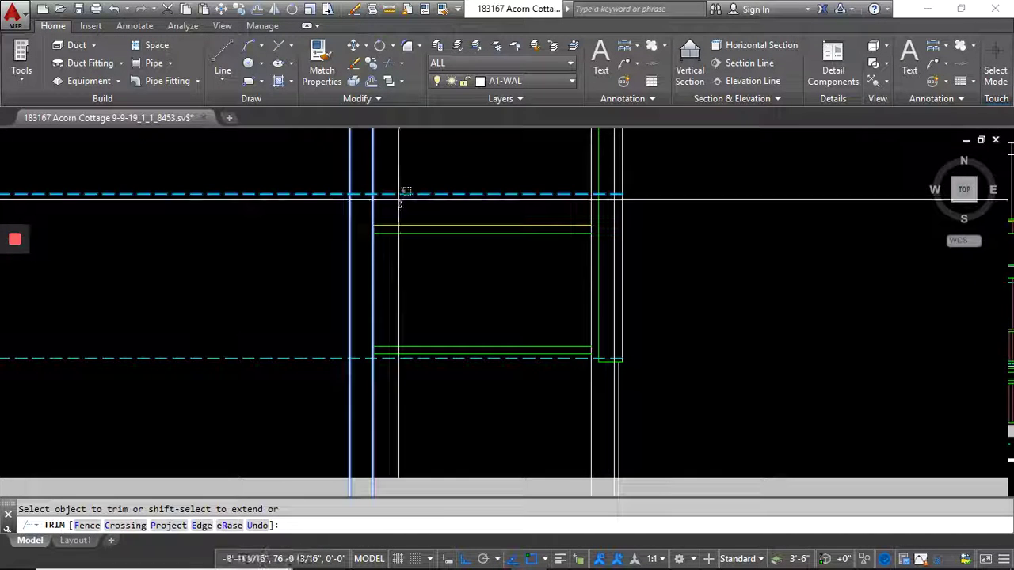
left_click(402, 194)
left_click(330, 195)
left_click(382, 163)
left_click(337, 155)
key("Return")
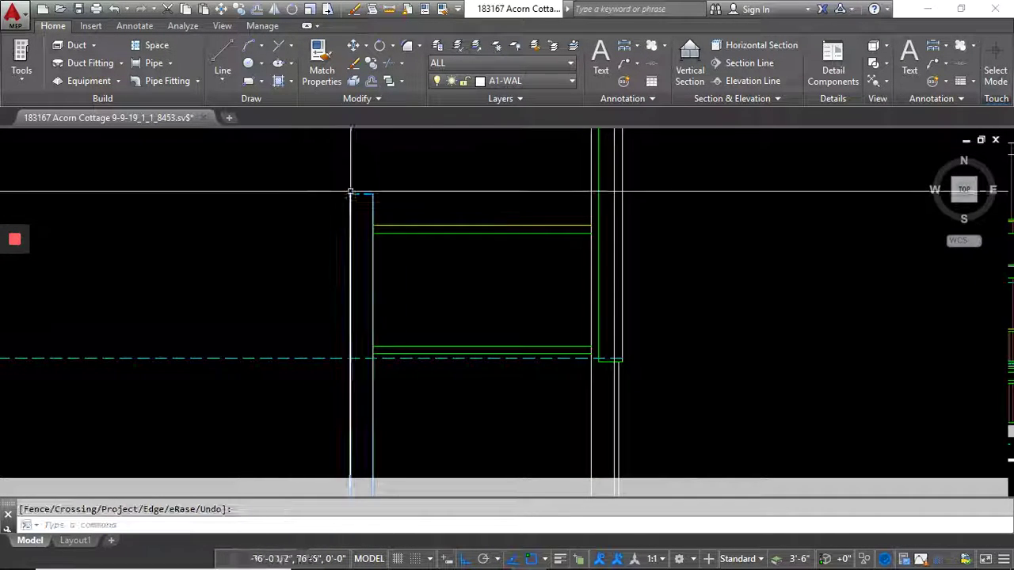
- Copy the door-side post's short top line horizontally onto the closet's rear post
left_click(343, 186)
left_click(404, 206)
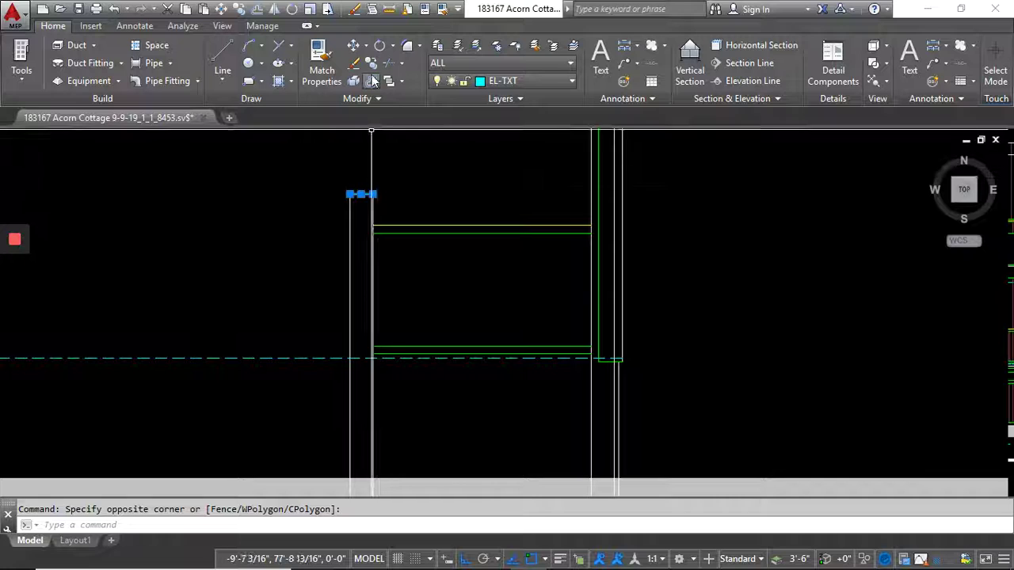
left_click(396, 205)
key("Return")
left_click(351, 194)
left_click(618, 194)
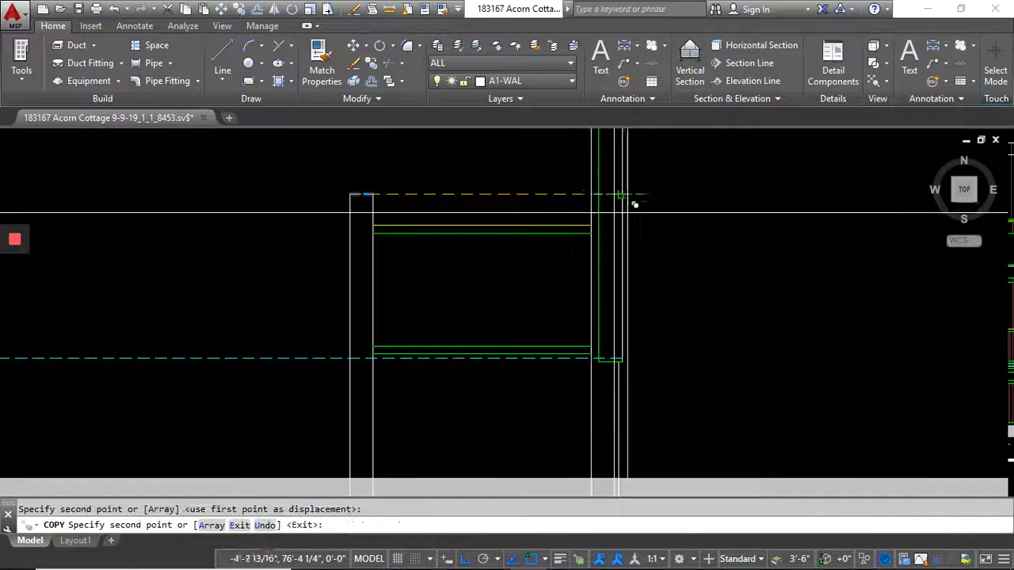
key("Return")
- Trim the rear post's edges above its top line and remove the wall corner trim line inside the post
scroll(634, 204, "up", 4)
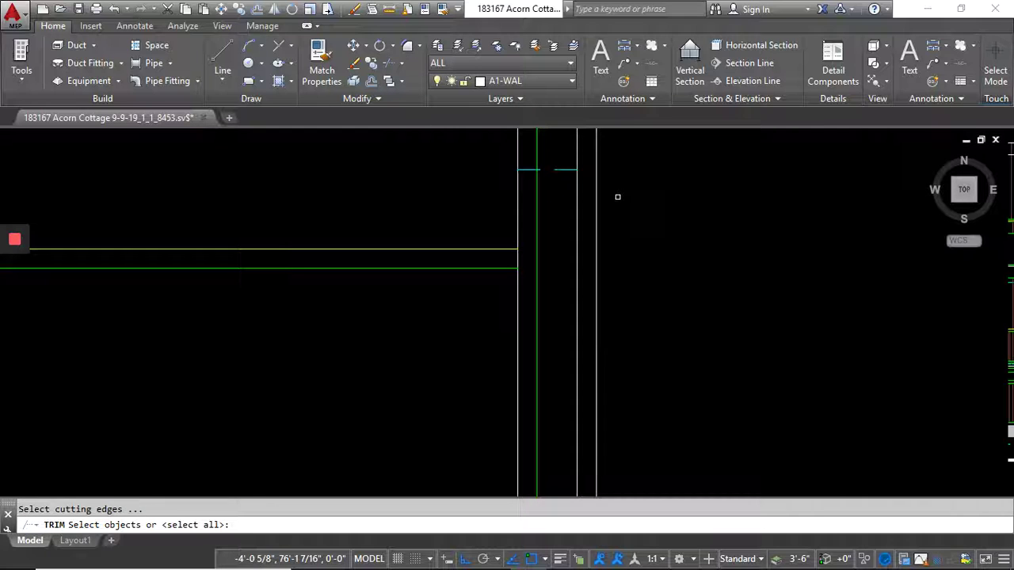
left_click(590, 190)
left_click(516, 181)
left_click(500, 180)
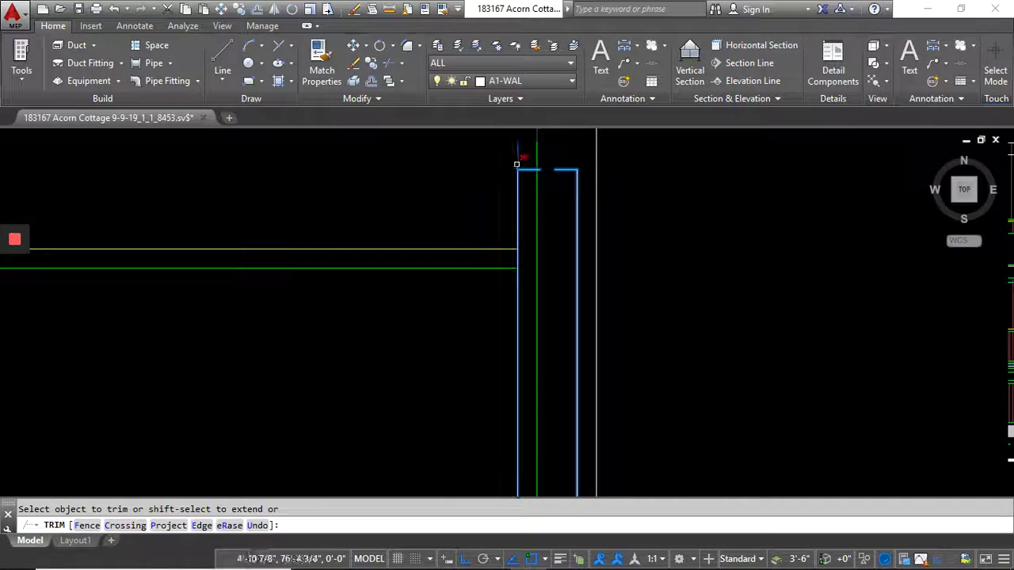
scroll(522, 212, "down", 4)
middle_click_drag(528, 244, 532, 294)
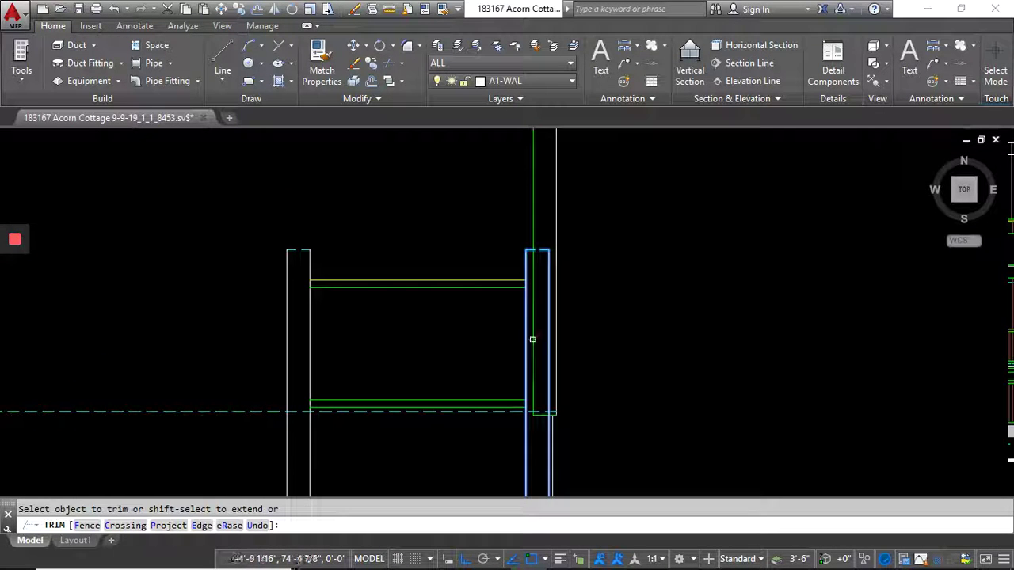
key("Return")
- Match the stair newel post's properties onto the closet's door-side post lines and the rear post's top line
scroll(538, 428, "up", 6)
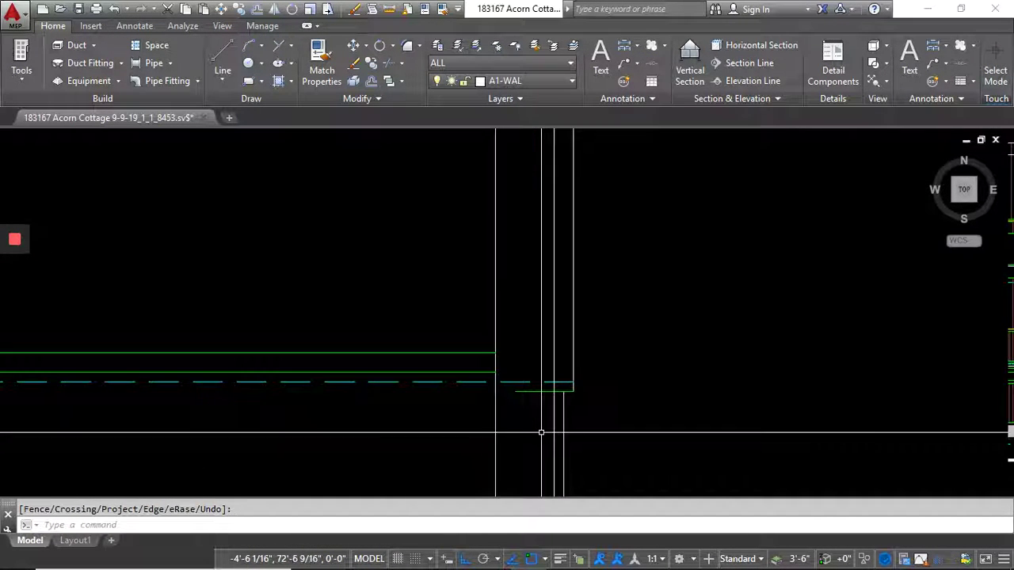
scroll(414, 341, "down", 5)
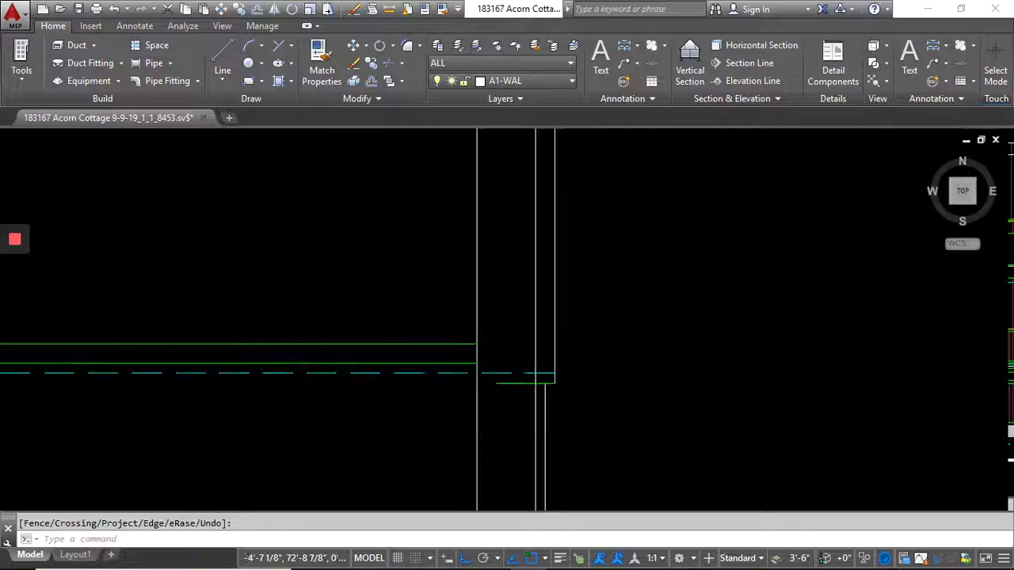
left_click(333, 65)
scroll(426, 308, "down", 5)
scroll(166, 292, "up", 7)
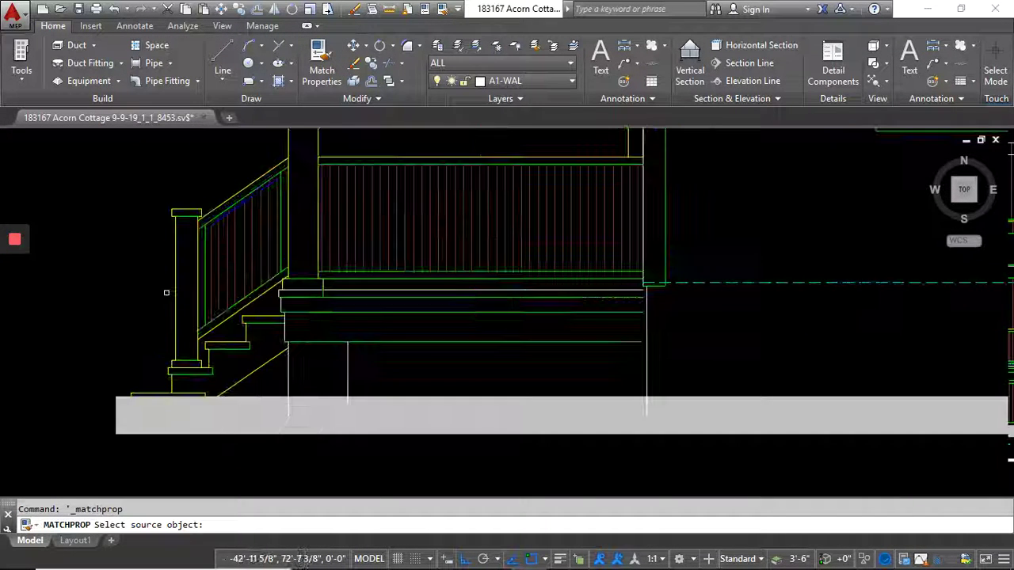
left_click(175, 289)
scroll(151, 294, "down", 8)
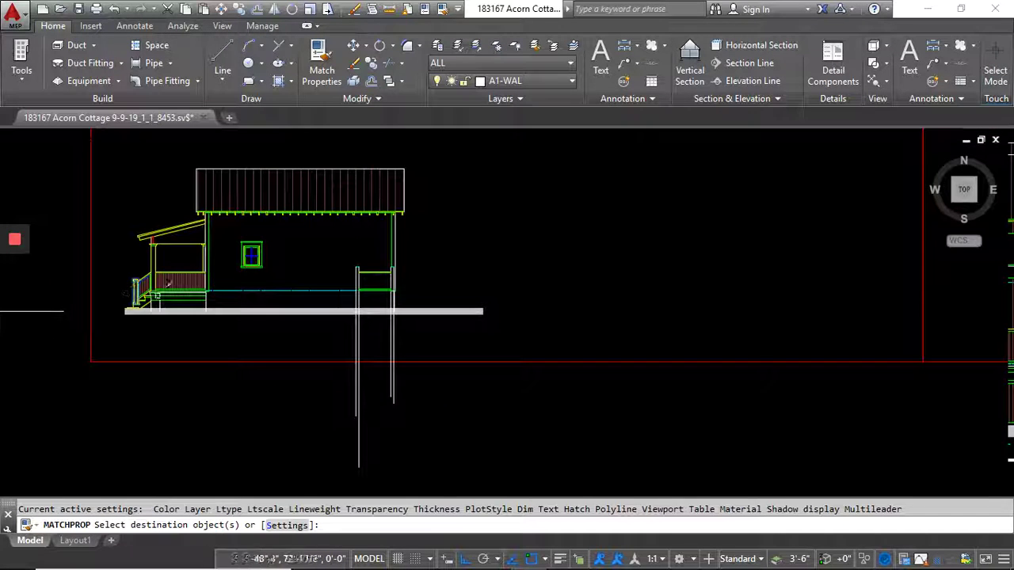
scroll(344, 282, "up", 6)
left_click(388, 289)
left_click(347, 268)
left_click(342, 218)
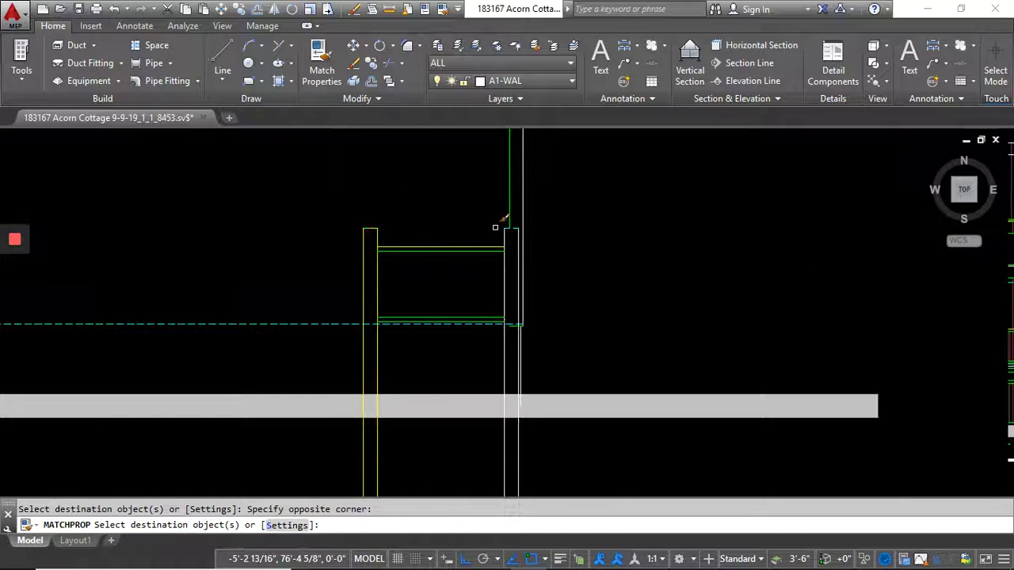
left_click(548, 330)
scroll(532, 353, "down", 2)
key("Return")
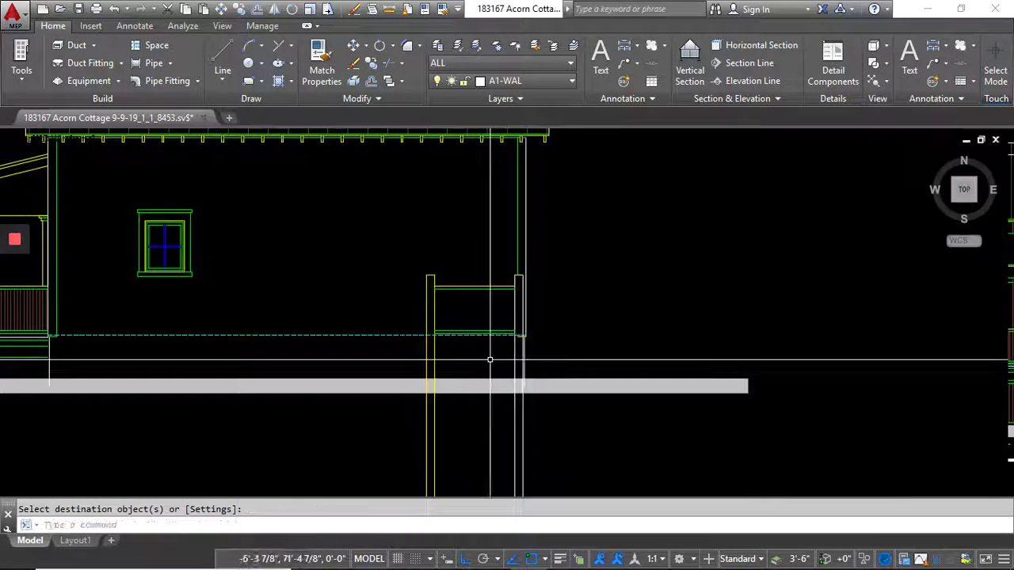
- Copy the front porch's two floor-edge lines horizontally beneath the exterior closet's posts
scroll(440, 365, "down", 1)
scroll(219, 333, "up", 3)
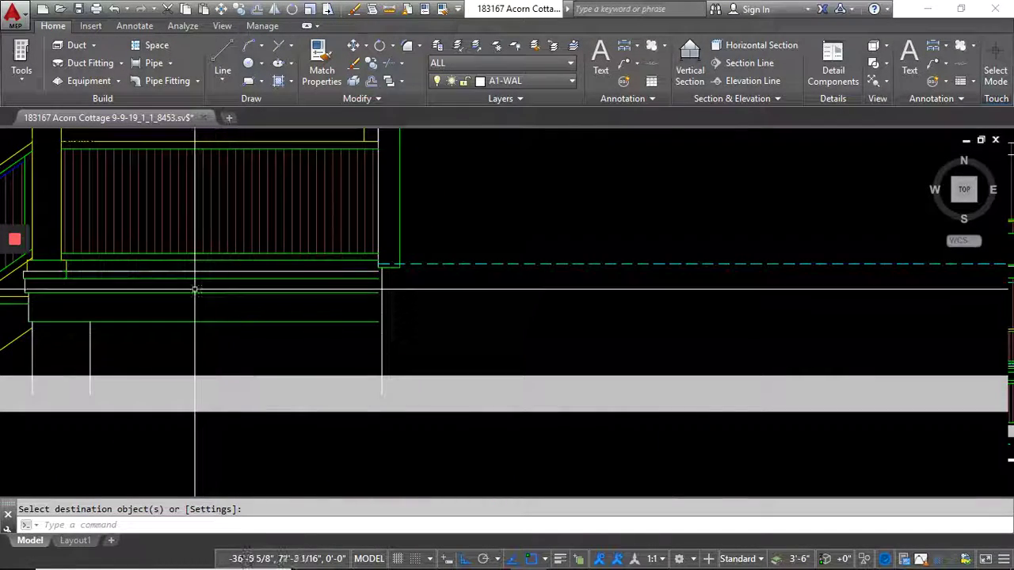
scroll(196, 283, "up", 2)
middle_click_drag(231, 286, 352, 268)
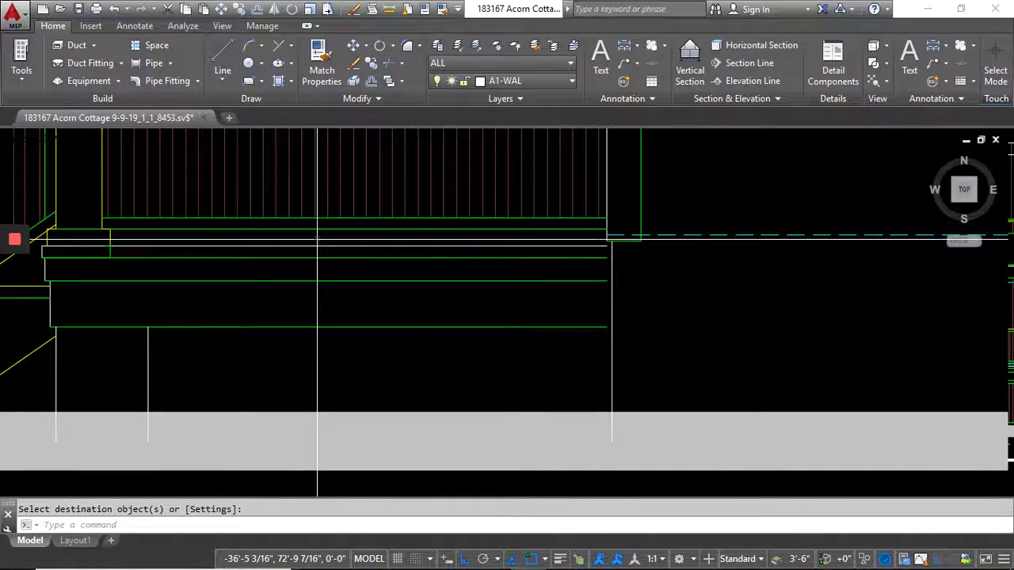
left_click(317, 239)
left_click(297, 265)
key("Return")
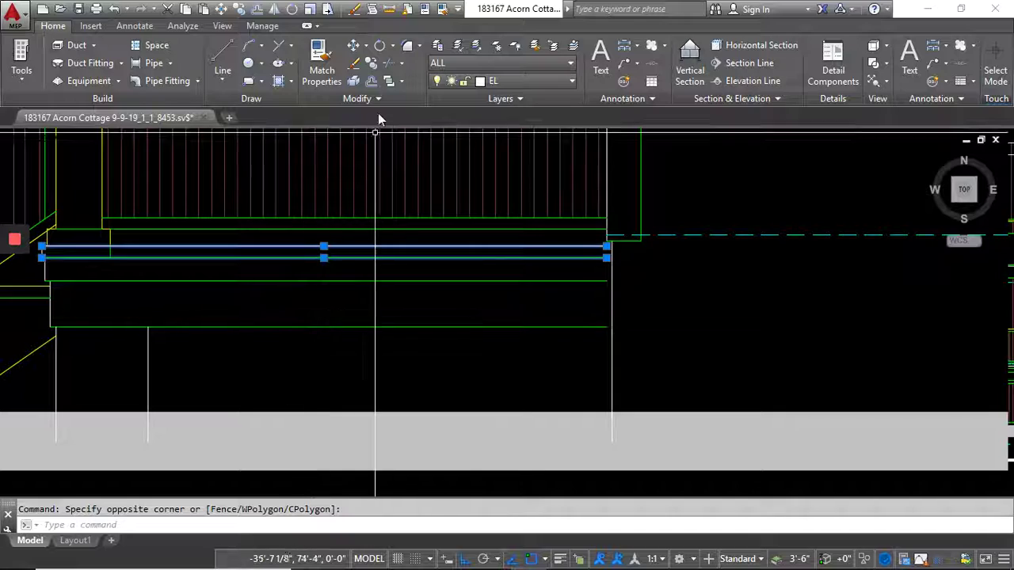
left_click(371, 65)
scroll(322, 236, "down", 4)
left_click(322, 236)
scroll(583, 269, "down", 4)
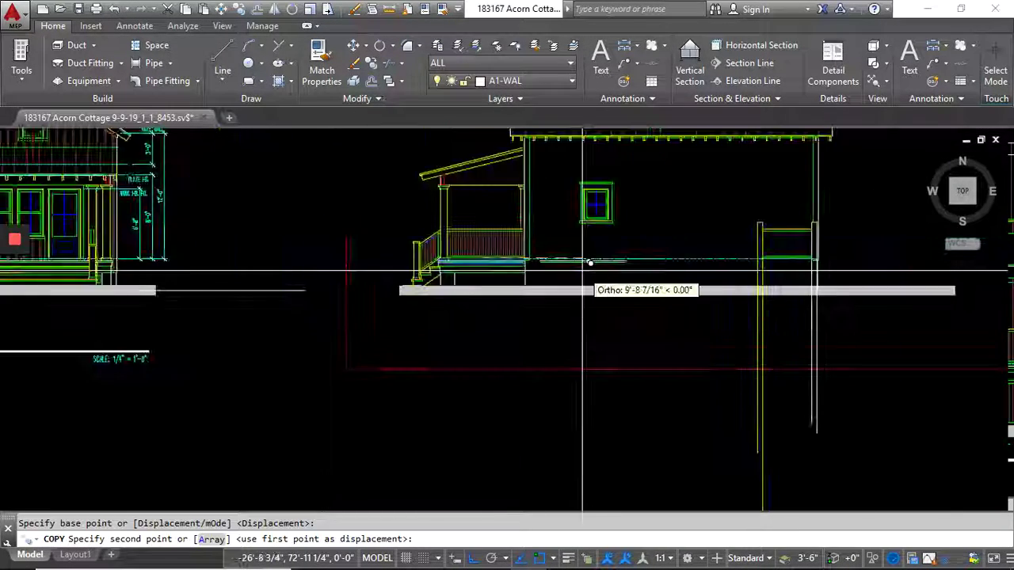
middle_click_drag(623, 272, 374, 278)
scroll(373, 278, "up", 5)
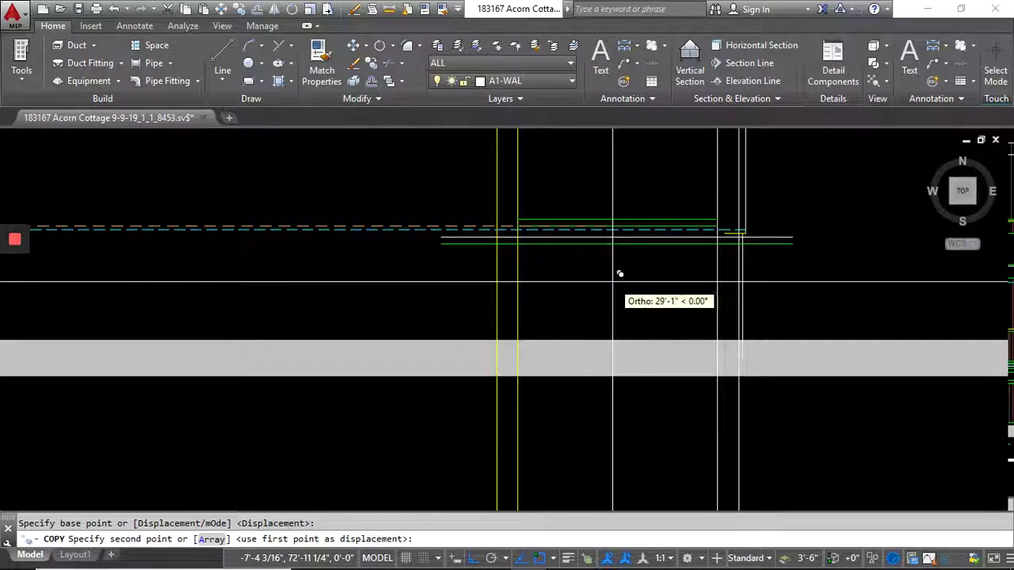
left_click(620, 274)
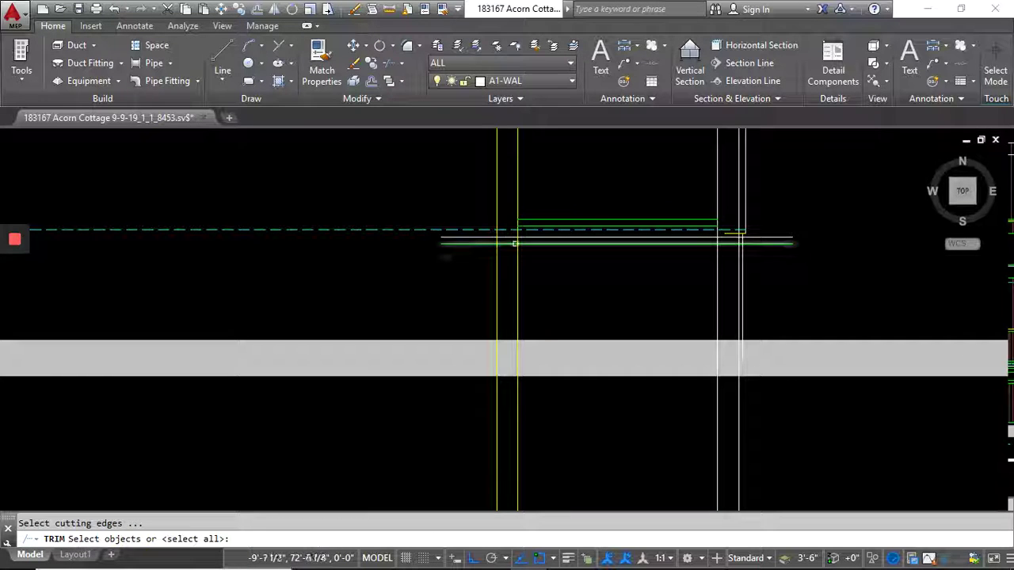
- Trim both closet posts' edges below the upper line of the copied floor edge
left_click(559, 290)
left_click(477, 295)
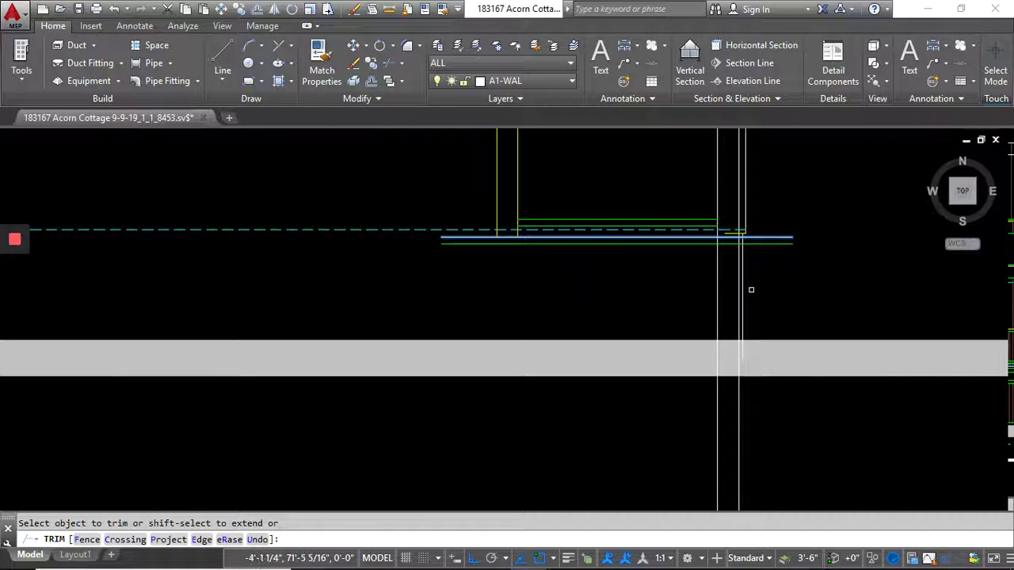
left_click(718, 293)
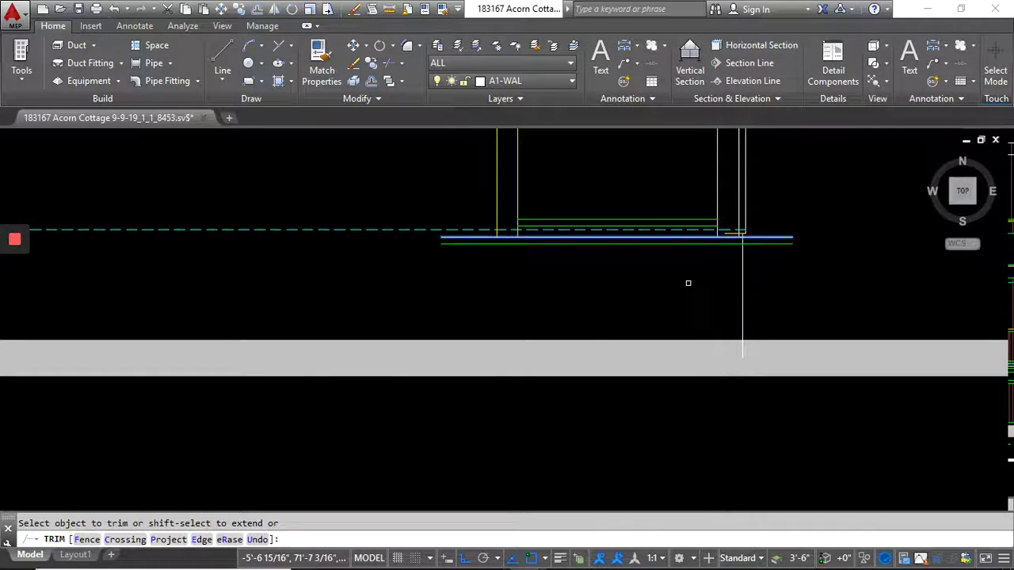
key("Return")
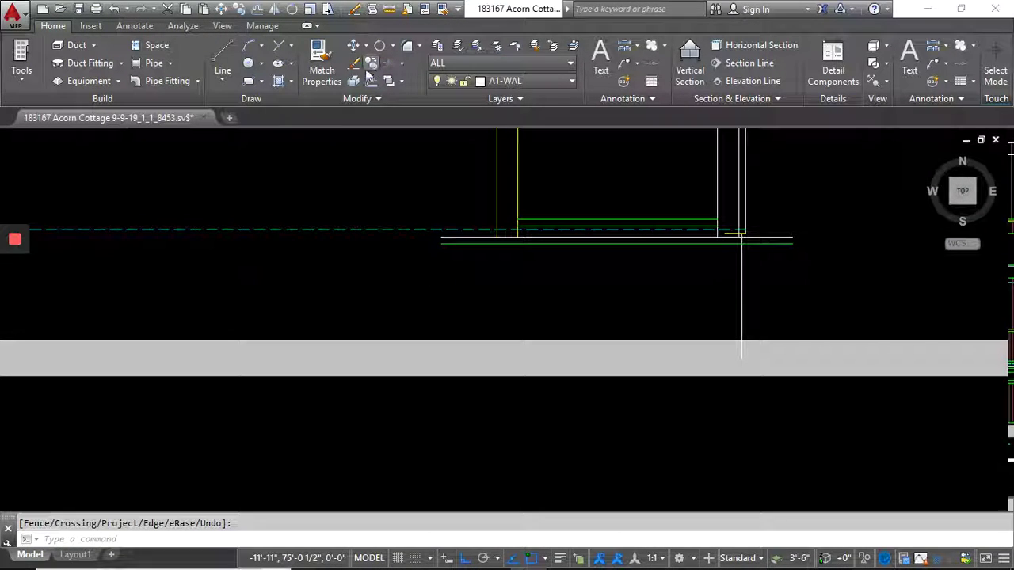
- Copy the short vertical end line of the porch's floor edge to the closet floor edge, just outside the door-side post
scroll(419, 275, "down", 7)
scroll(132, 274, "up", 7)
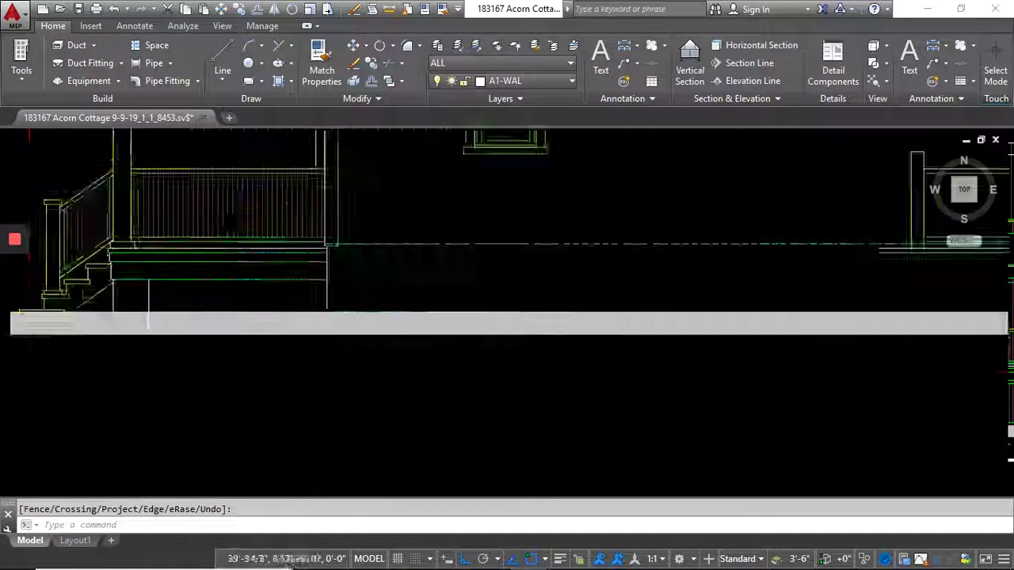
scroll(71, 253, "up", 4)
left_click(136, 189)
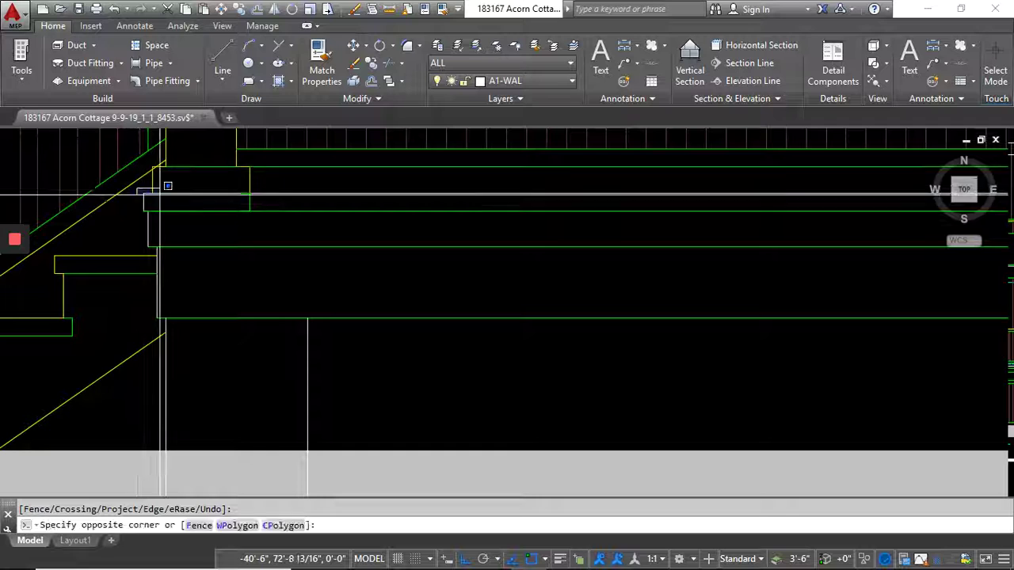
left_click(162, 194)
left_click(146, 202)
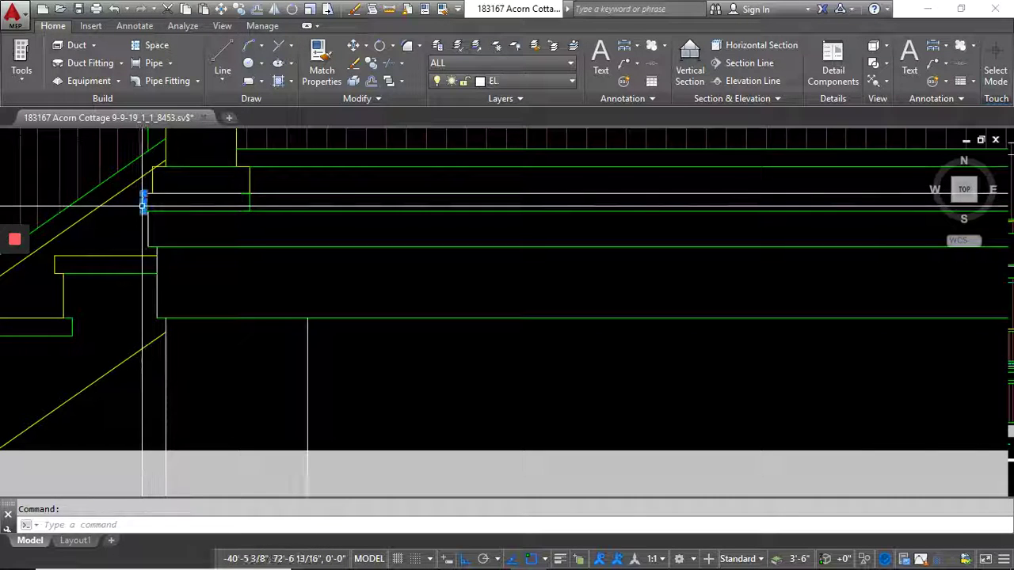
left_click(370, 63)
left_click(141, 199)
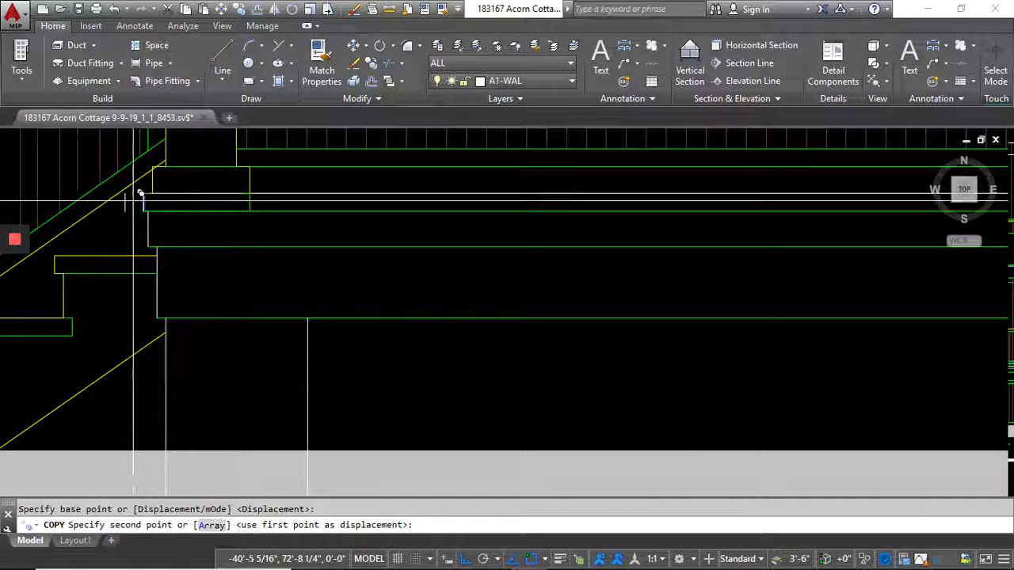
scroll(140, 198, "down", 5)
scroll(626, 211, "up", 5)
left_click(593, 210)
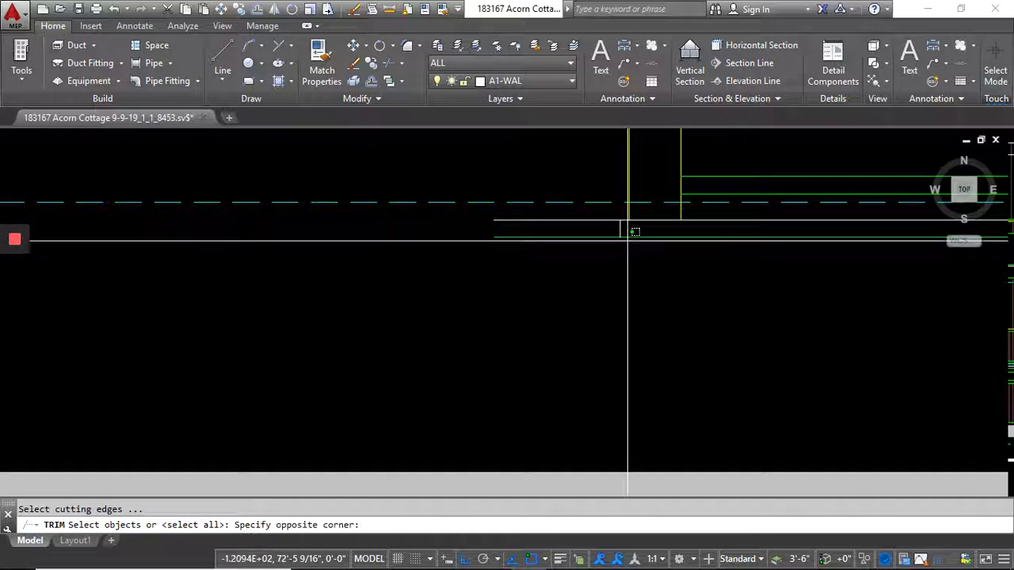
- Trim the closet's two floor-edge lines where they extend past the short vertical end line
left_click(605, 214)
left_click(583, 289)
scroll(528, 270, "down", 4)
middle_click_drag(588, 284, 486, 257)
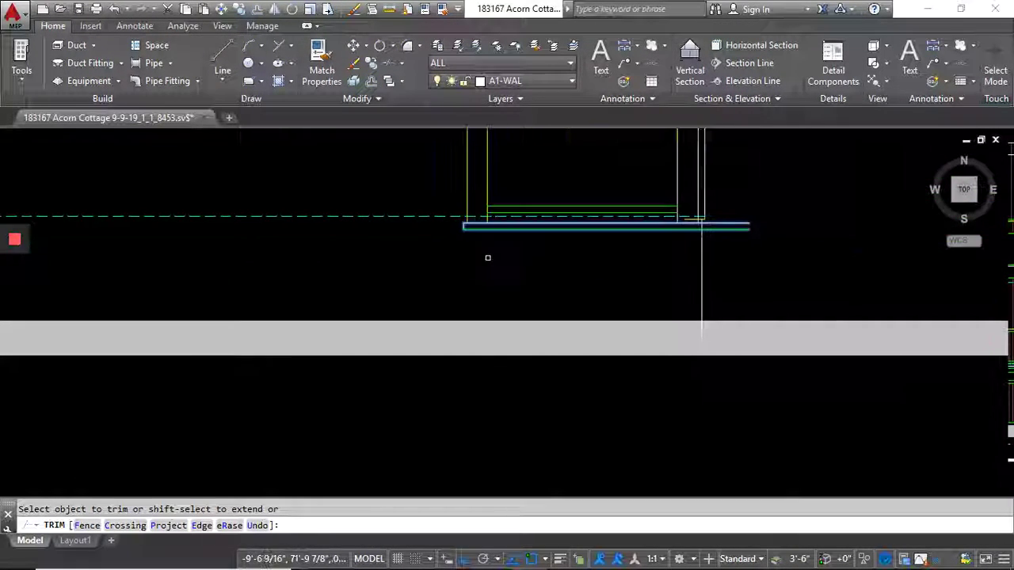
key("Return")
- Offset the lower line of the closet's floor edge 6 inches downward to form the bottom of the rim beam
scroll(528, 262, "down", 2)
scroll(453, 282, "down", 3)
scroll(334, 285, "up", 5)
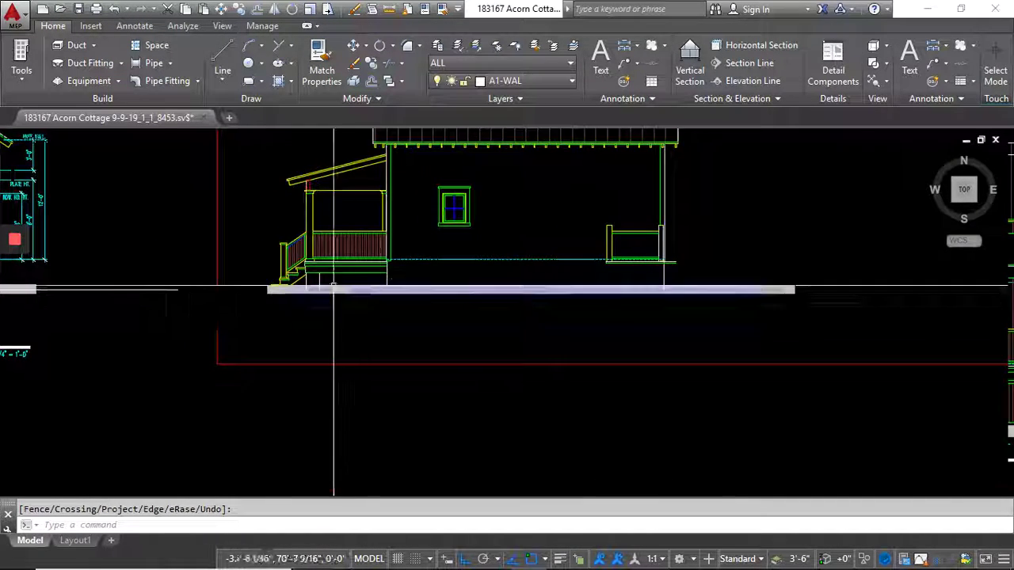
scroll(352, 238, "down", 2)
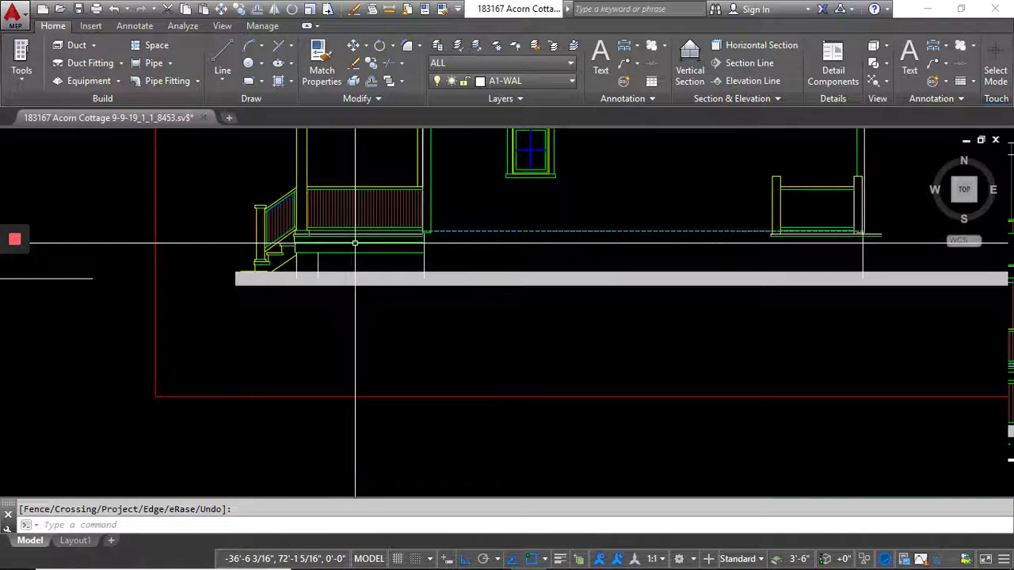
scroll(321, 277, "up", 5)
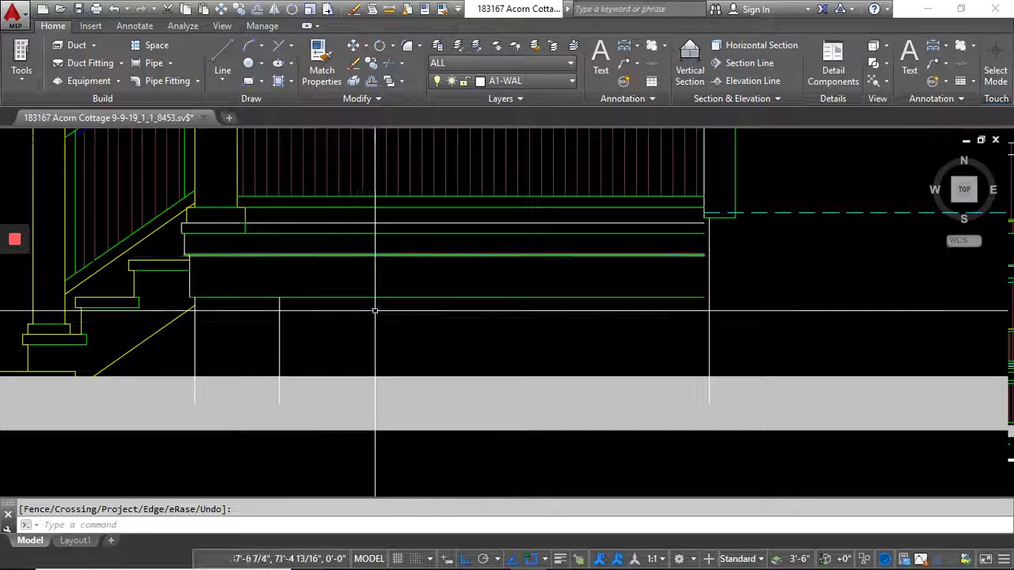
middle_click_drag(389, 333, 401, 259)
scroll(388, 293, "down", 5)
middle_click_drag(648, 310, 332, 289)
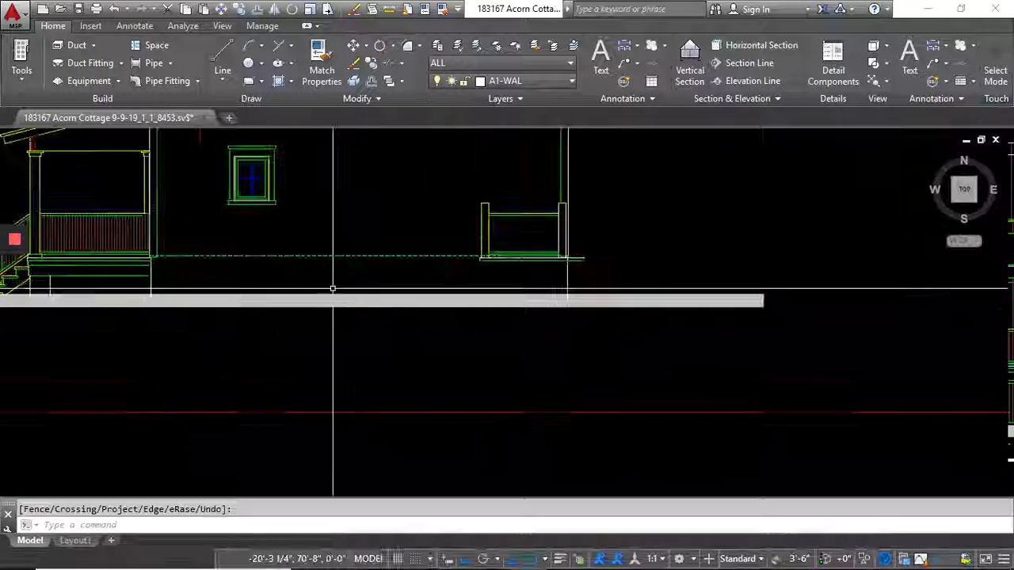
left_click(371, 82)
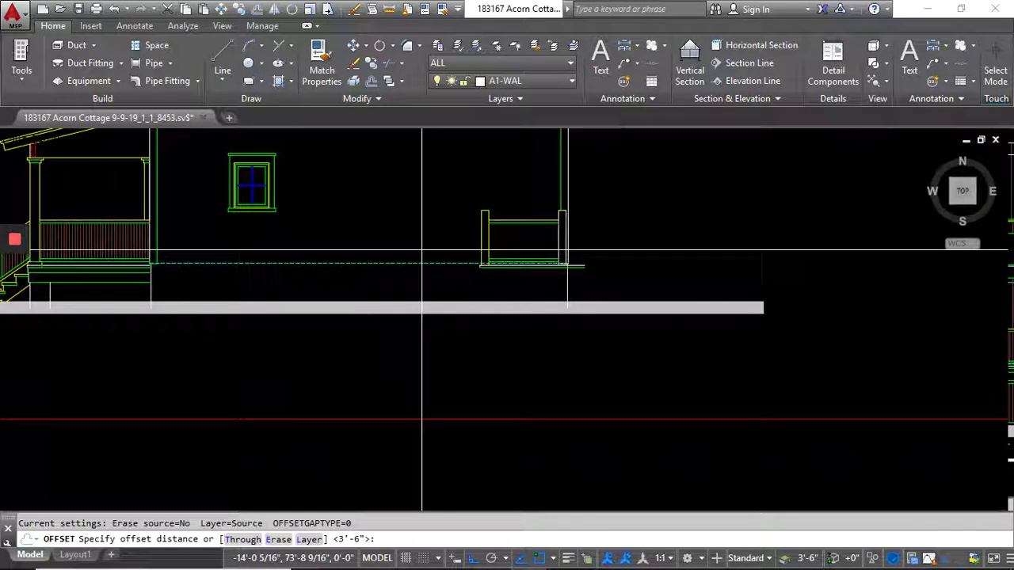
type("6")
key("Return")
scroll(524, 273, "up", 5)
left_click(509, 252)
left_click(498, 291)
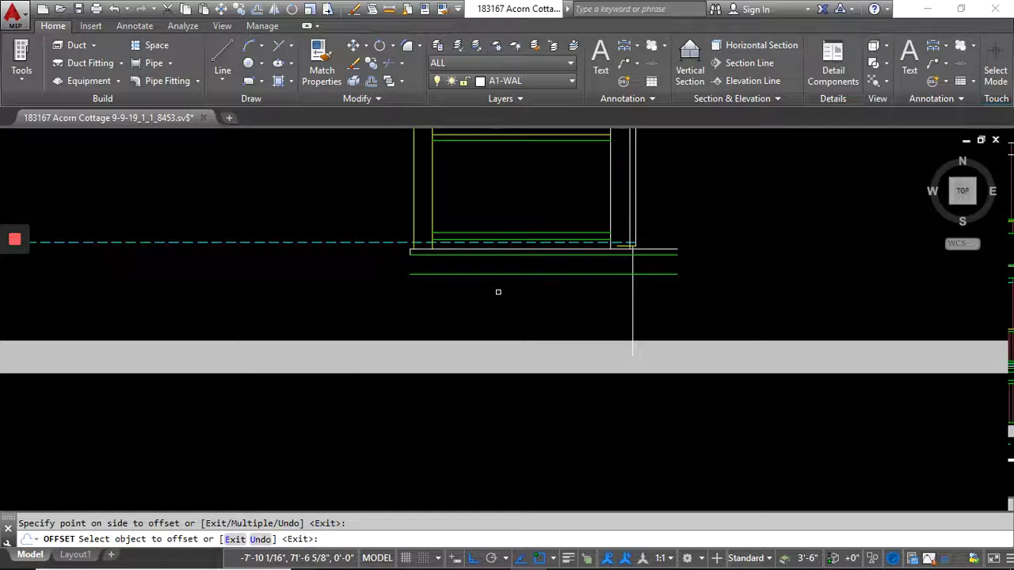
key("Return")
- Draw a vertical line from the closet's floor edge down into the grade band, aligned with the door-side post's outer edge
scroll(419, 269, "up", 4)
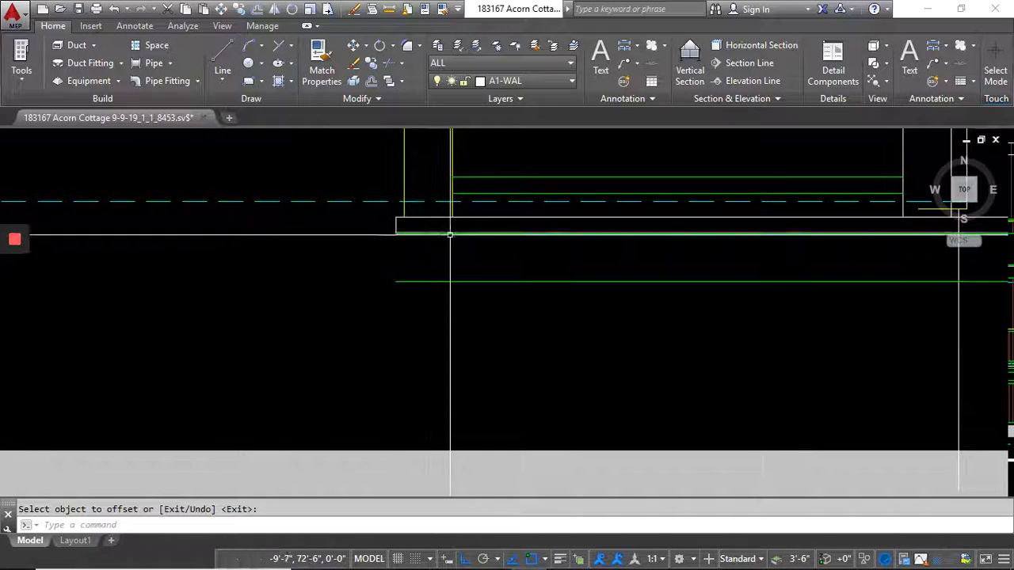
middle_click_drag(611, 262, 432, 274)
key("Escape")
type("l")
key("Return")
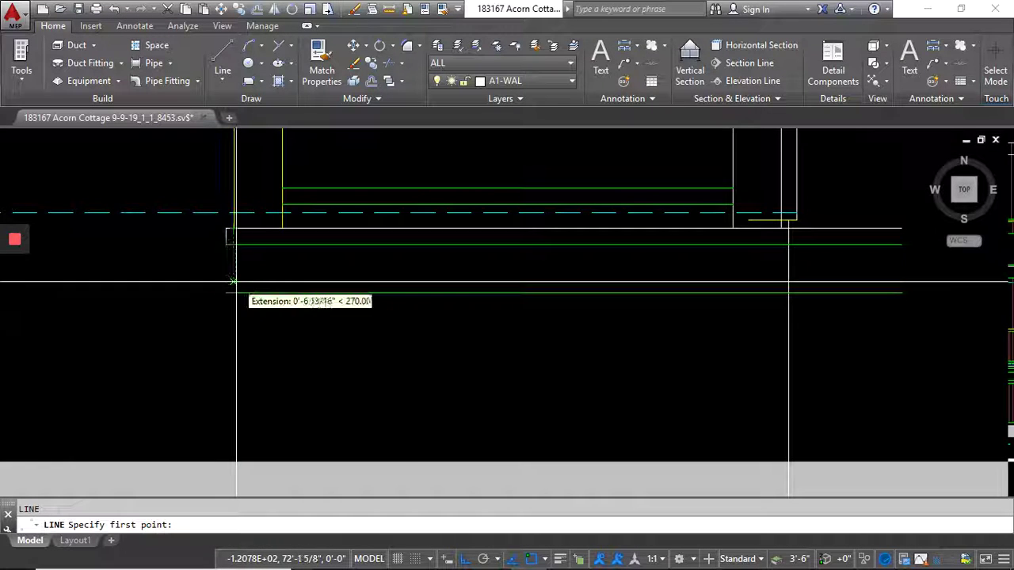
left_click(236, 238)
scroll(253, 365, "down", 4)
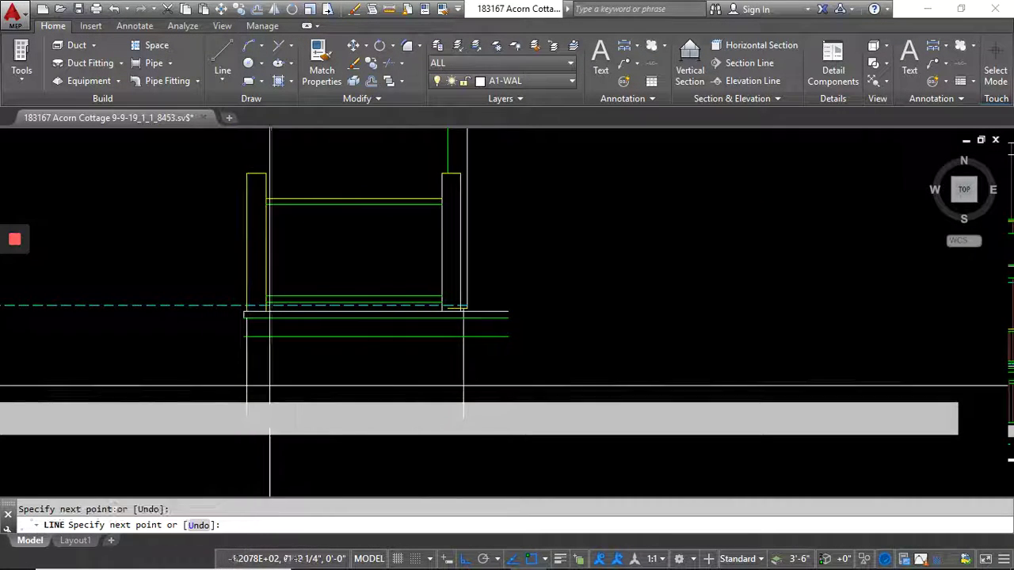
key("Return")
- Draw a second vertical support line from the beam's bottom line into the grade band, aligned with the door-side post's inner edge
scroll(271, 311, "up", 2)
key("Return")
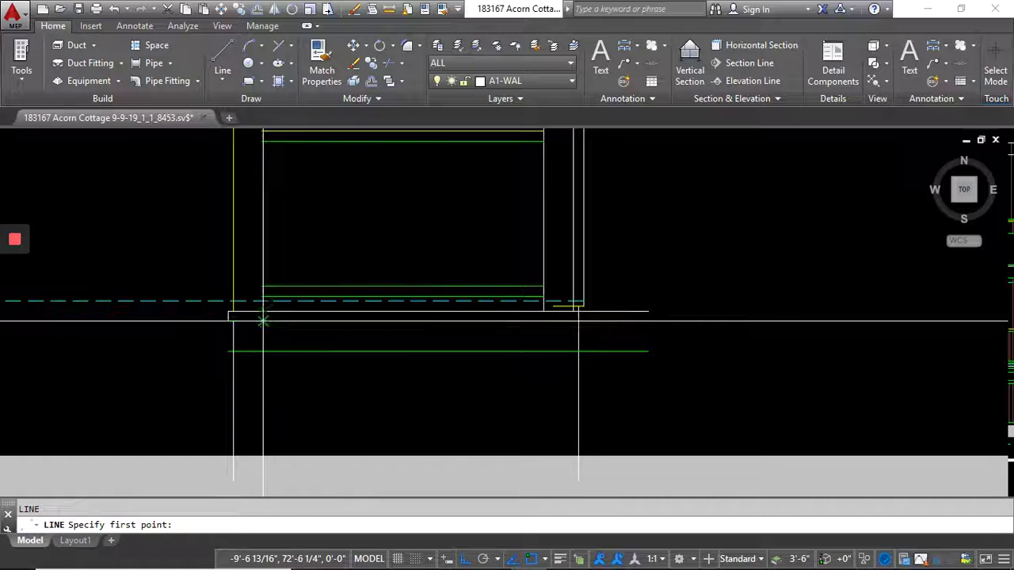
left_click(262, 342)
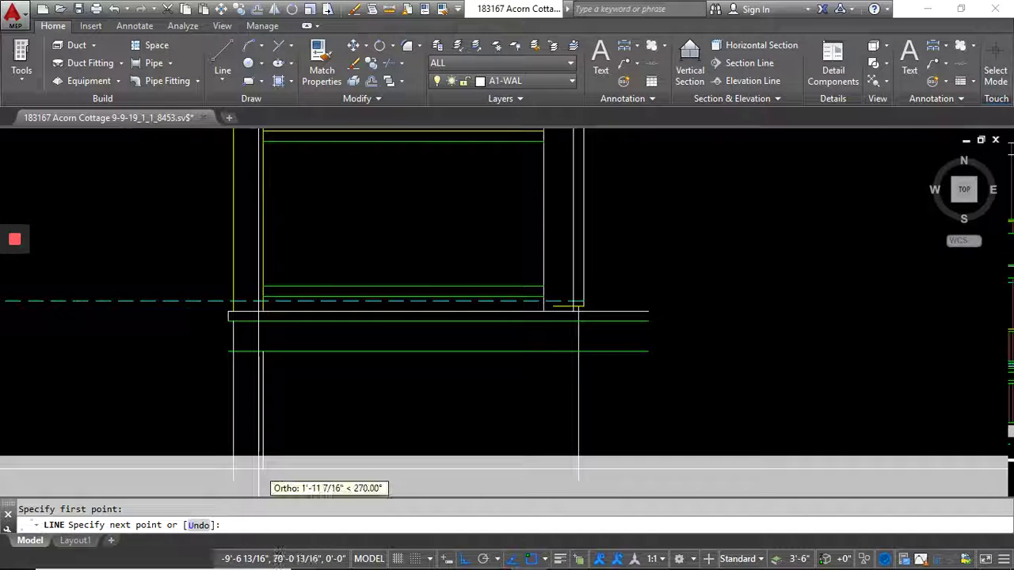
left_click(263, 479)
key("Return")
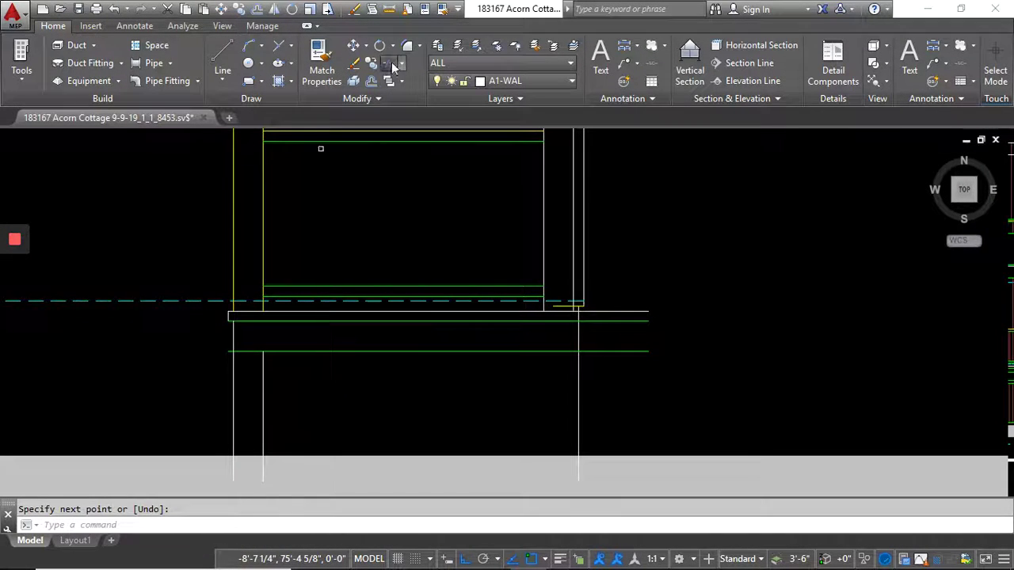
- Trim the beam's bottom line where it overhangs the outer support line
left_click(288, 384)
left_click(220, 337)
key("Return")
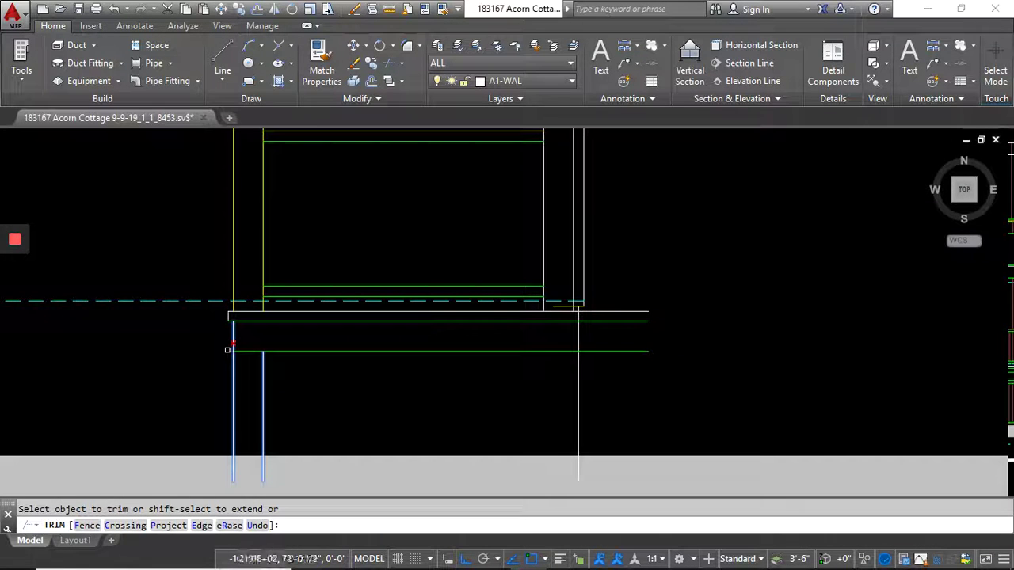
key("Return")
middle_click_drag(380, 351, 389, 260)
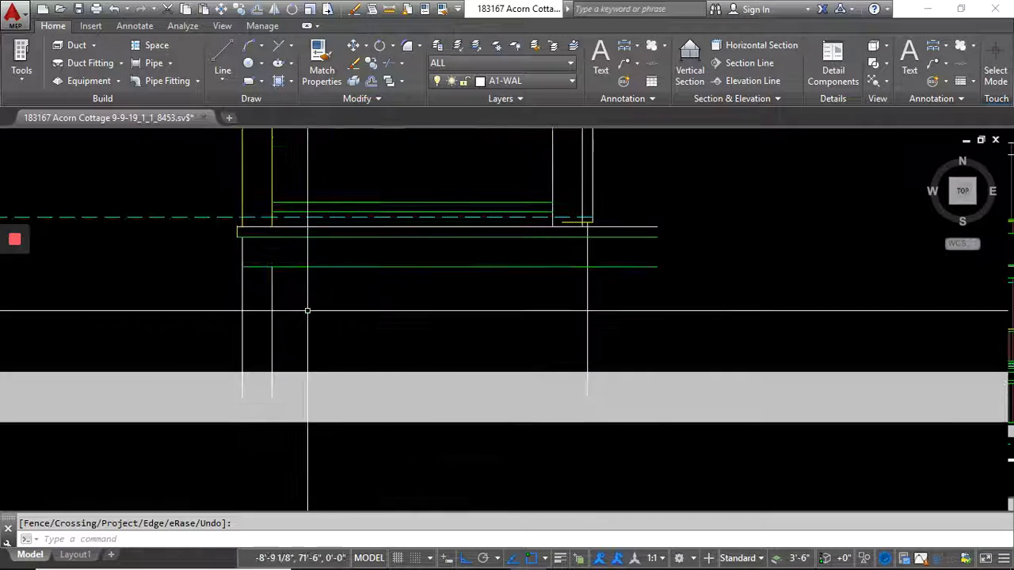
- Mirror the two door-side support lines about the closet's vertical centerline, keeping the originals, to form the support on the opposite side
left_click(308, 310)
left_click(203, 305)
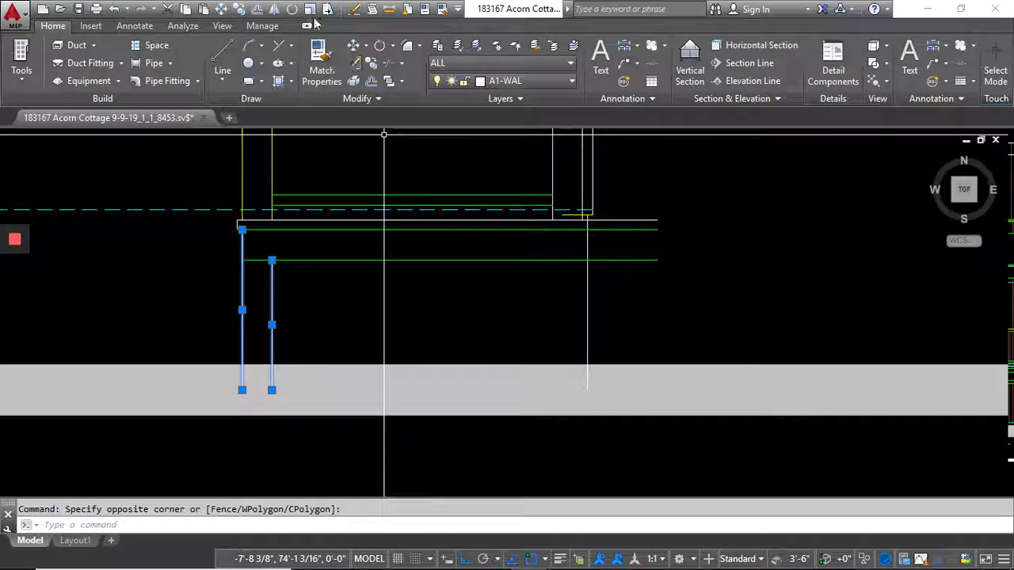
left_click(277, 13)
scroll(327, 178, "down", 2)
middle_click_drag(326, 181, 317, 247)
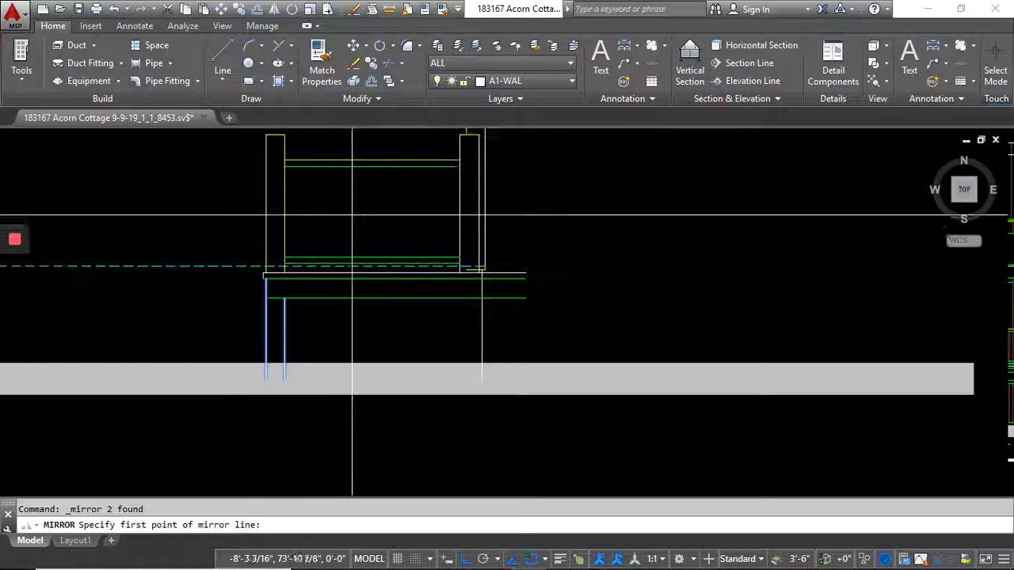
left_click(372, 166)
left_click(378, 319)
scroll(519, 314, "up", 2)
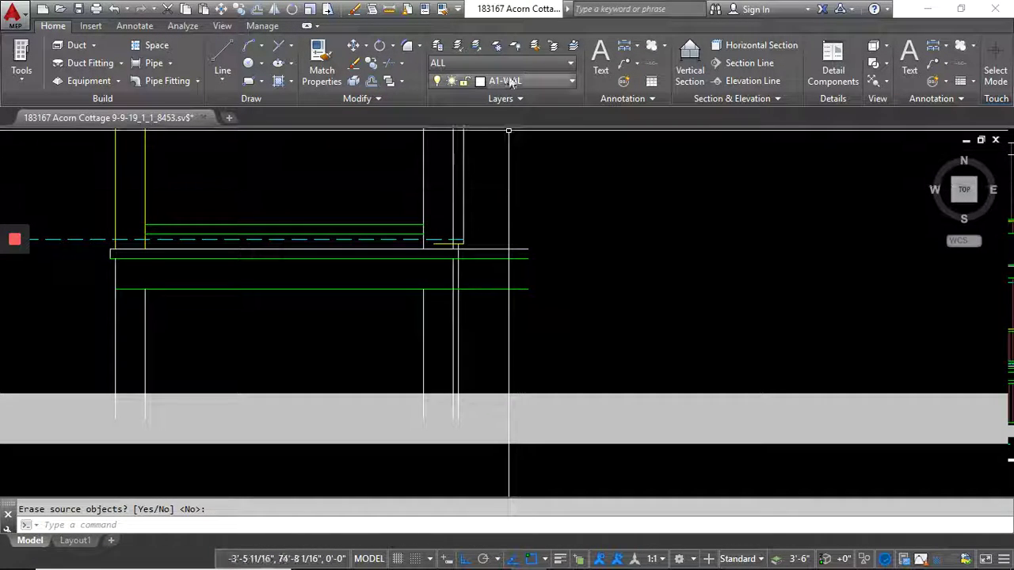
- Trim the beam's bottom line and the floor edge's lower line back to the mirrored outer support line
scroll(439, 275, "up", 1)
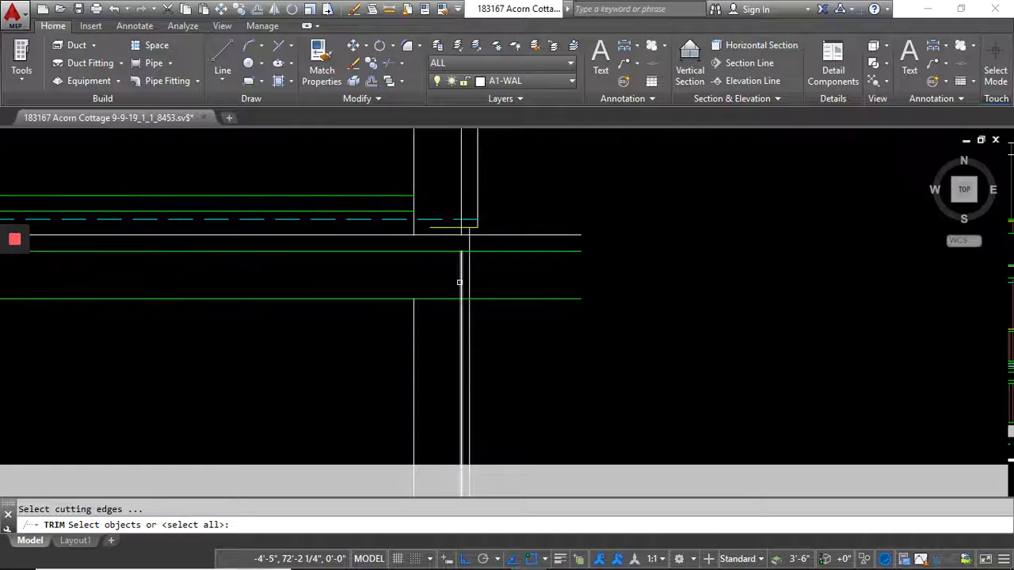
left_click(554, 316)
left_click(532, 242)
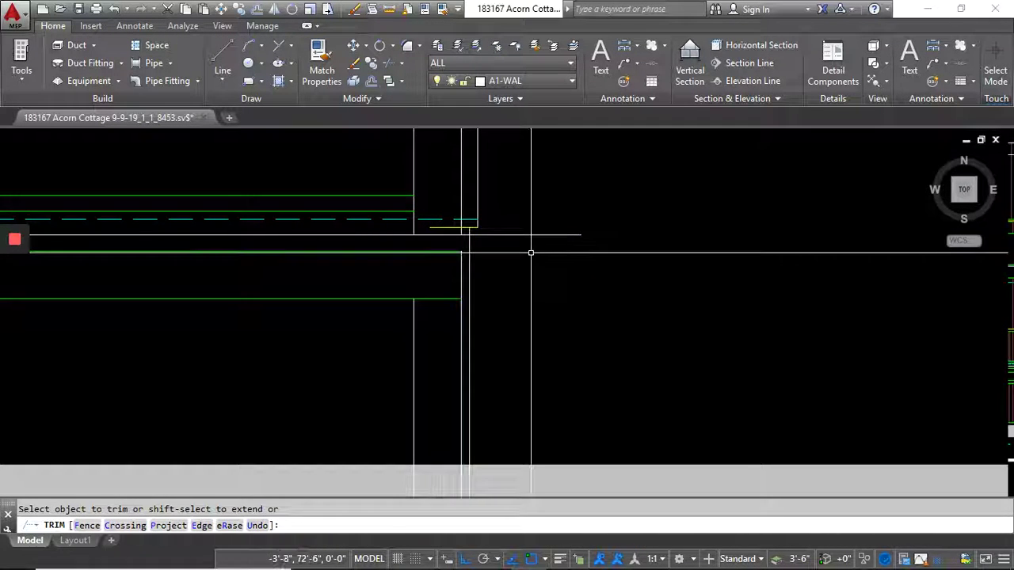
key("Return")
- Stretch the upper and lower lines of the floor edge so both end at the vertical line below the house corner
left_click(536, 258)
left_click(524, 225)
left_click(581, 234)
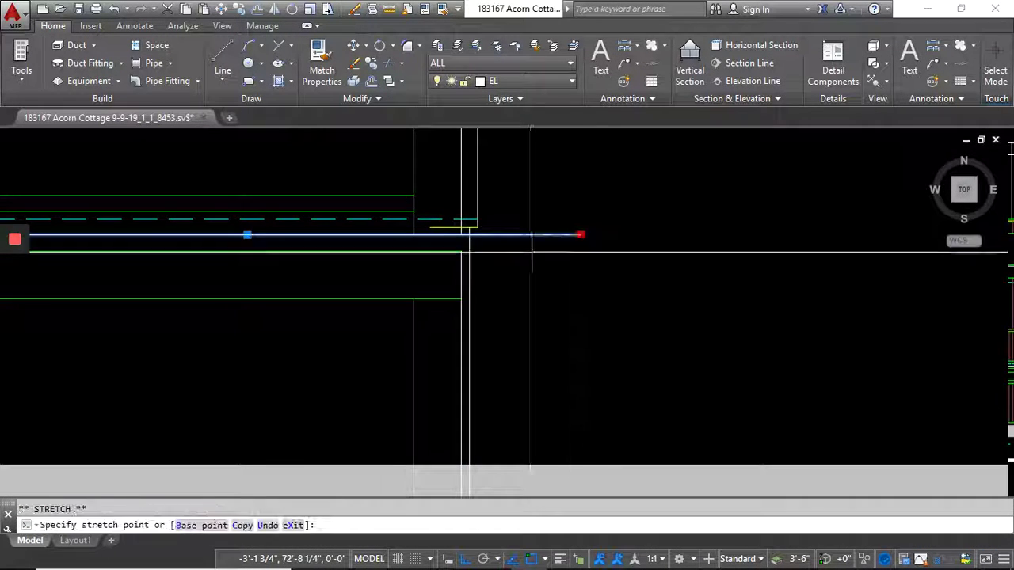
scroll(488, 242, "up", 2)
left_click(458, 230)
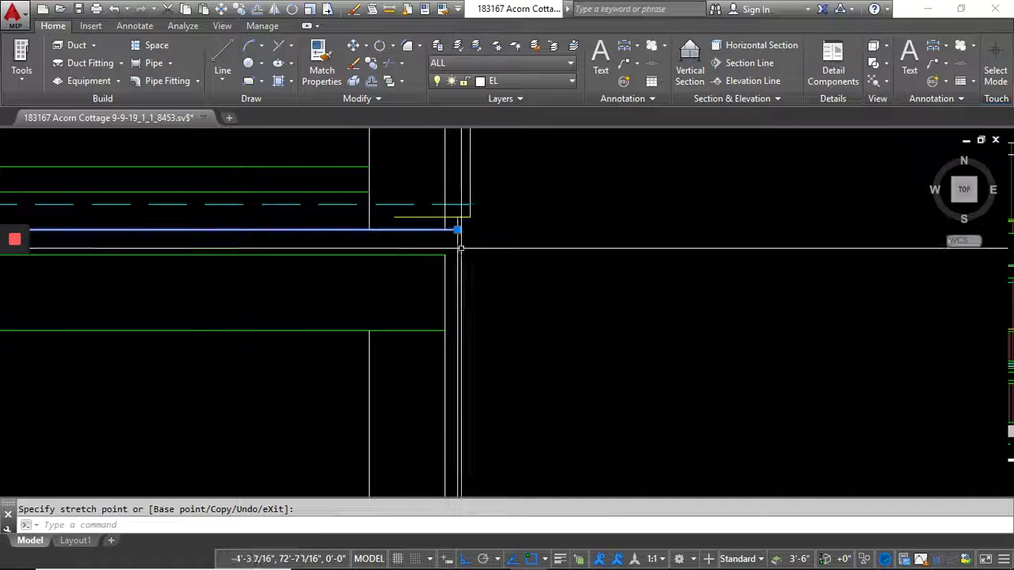
left_click(443, 255)
left_click(445, 255)
left_click(458, 256)
scroll(565, 225, "down", 3)
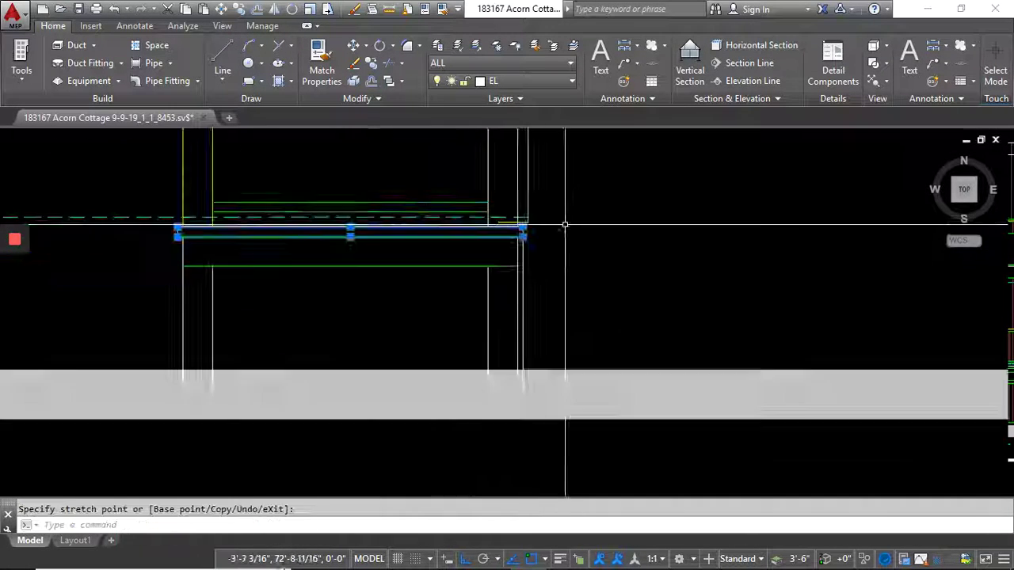
key("Escape")
- Hatch the closet's railing with ANSI31 at 45 degrees and scale 18, and match its properties to the porch railing's hatch
scroll(559, 339, "down", 5)
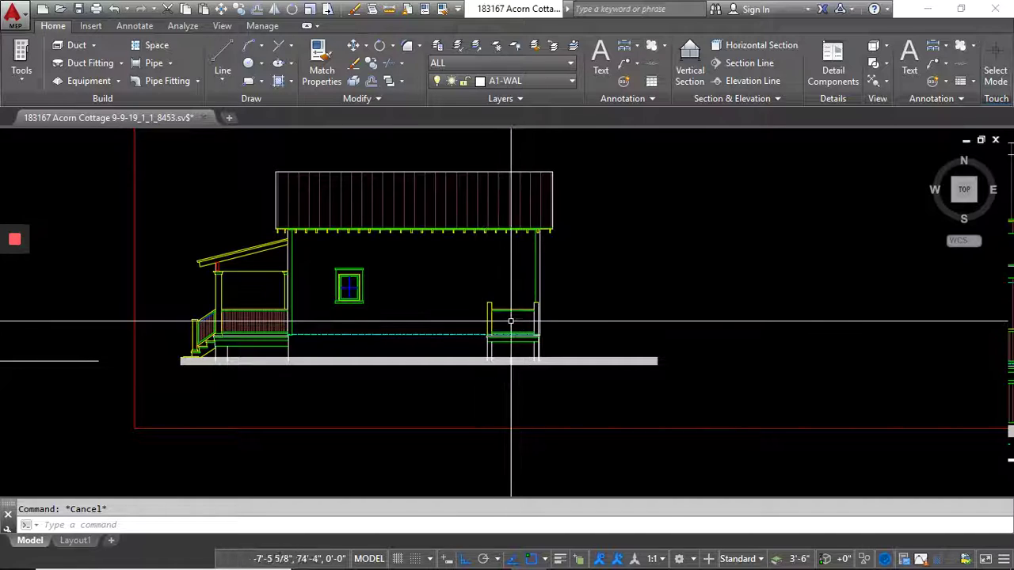
scroll(502, 320, "up", 4)
scroll(505, 328, "down", 4)
left_click(281, 328)
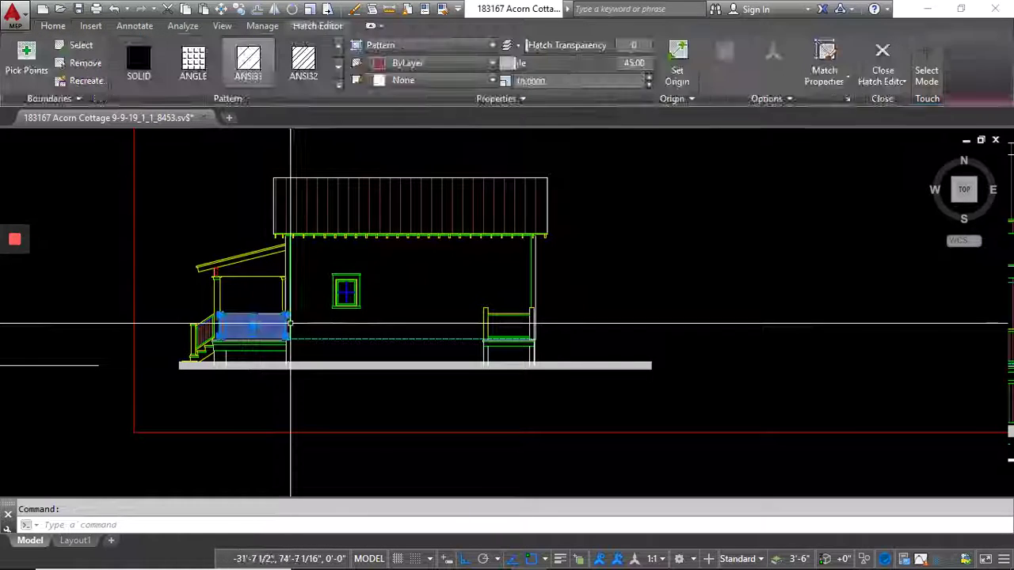
left_click(250, 77)
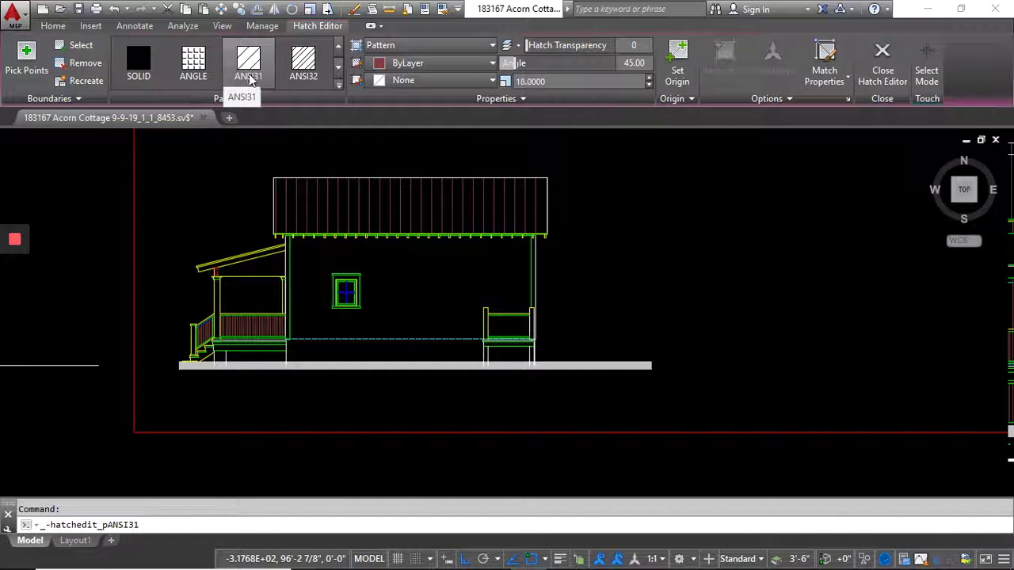
left_click(190, 68)
key("Escape")
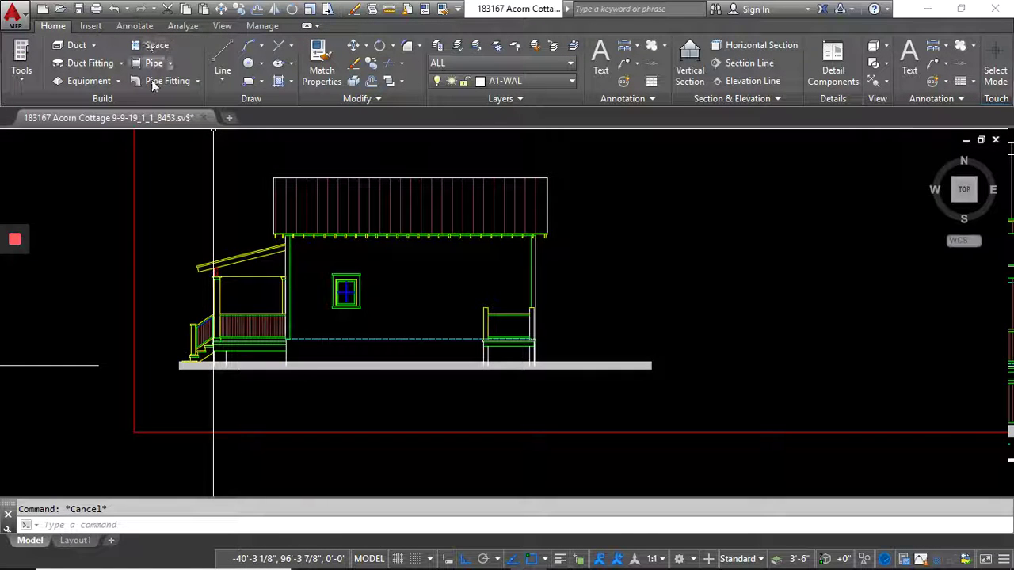
type("h")
key("Return")
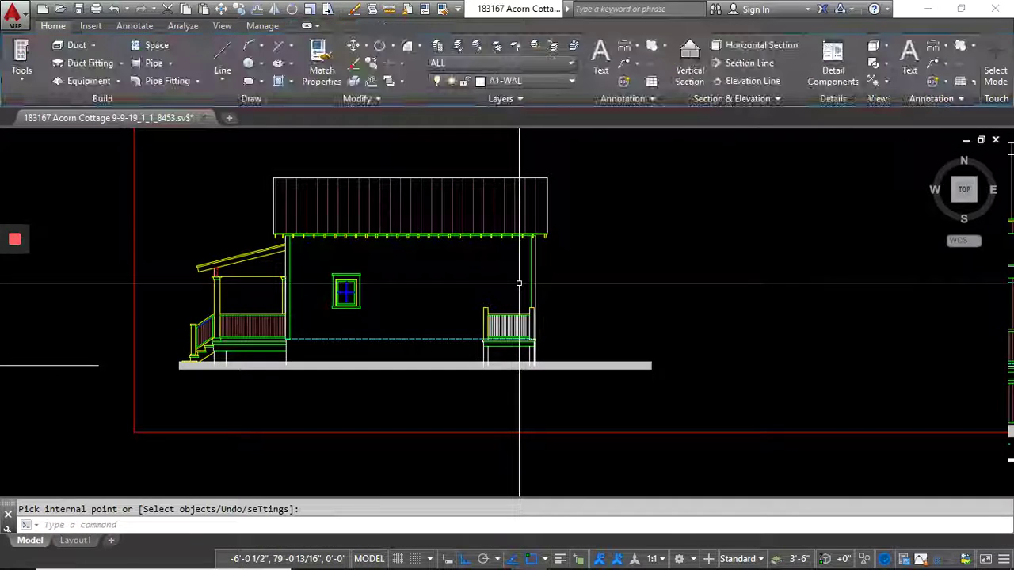
key("Return")
scroll(486, 320, "up", 6)
scroll(495, 311, "down", 4)
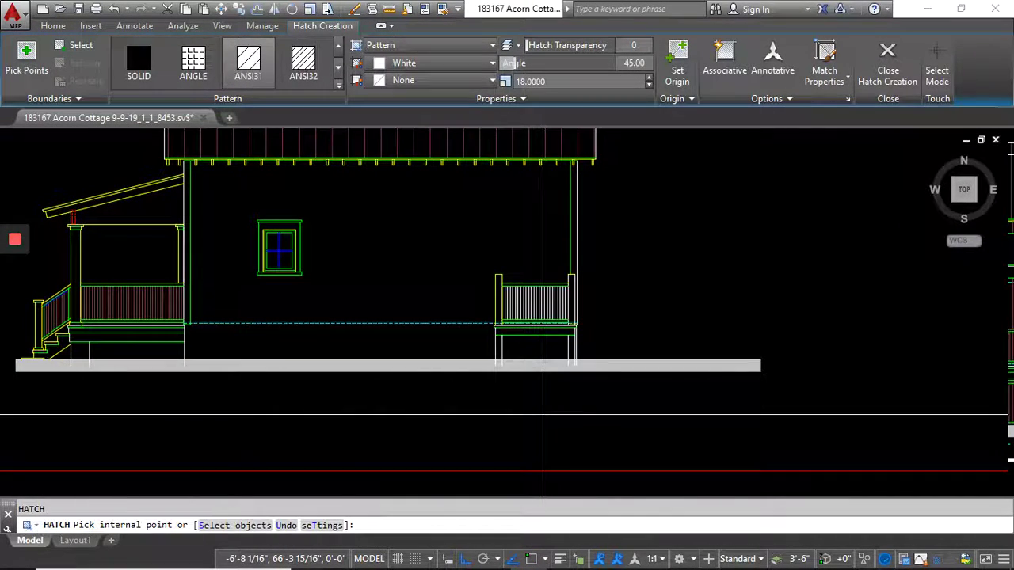
key("Return")
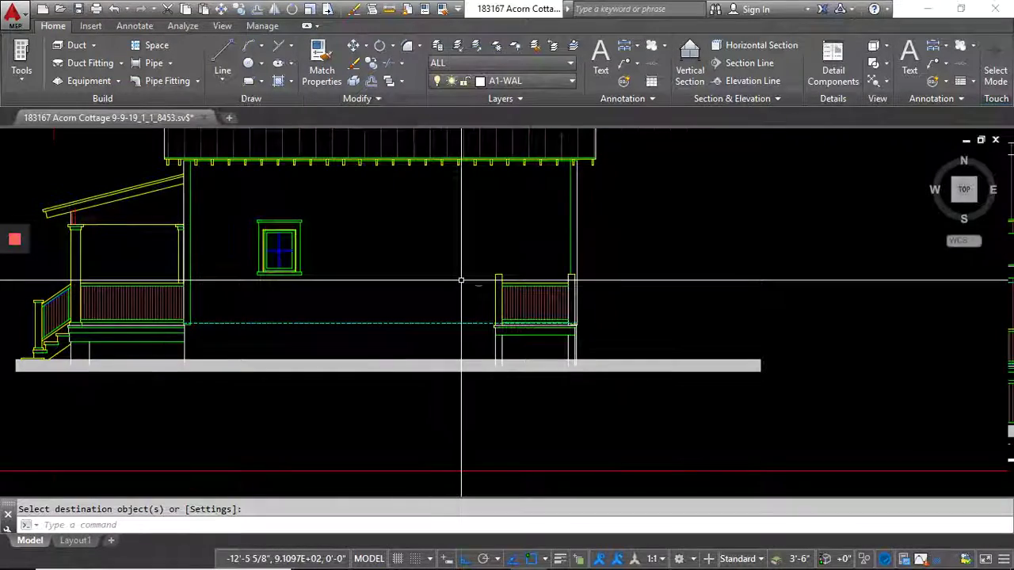
- Compare the new side elevation with the finished left and front elevations to see what is still missing
middle_click_drag(461, 280, 639, 305)
scroll(570, 315, "down", 2)
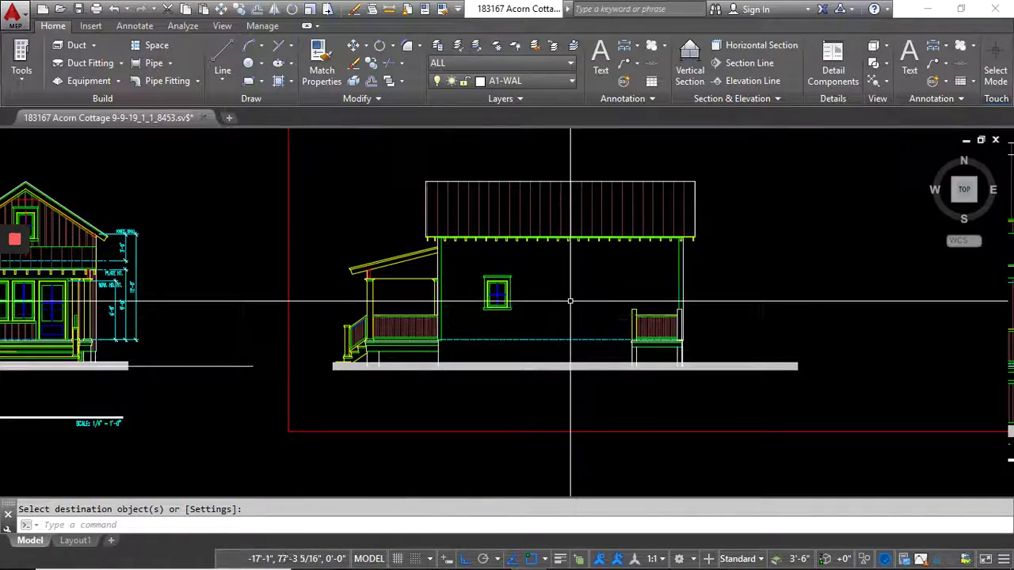
scroll(396, 311, "down", 4)
scroll(85, 307, "up", 6)
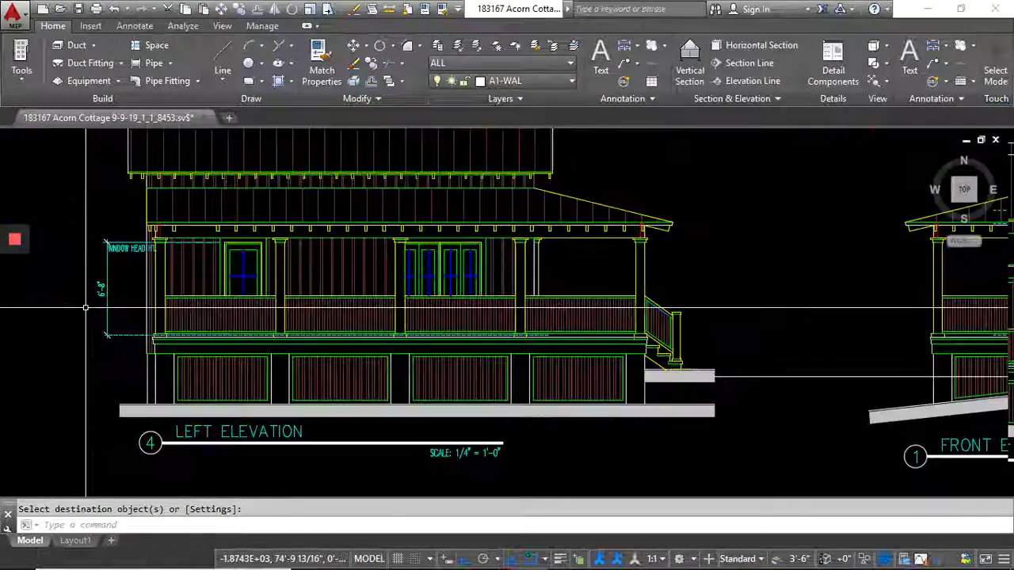
scroll(329, 315, "down", 2)
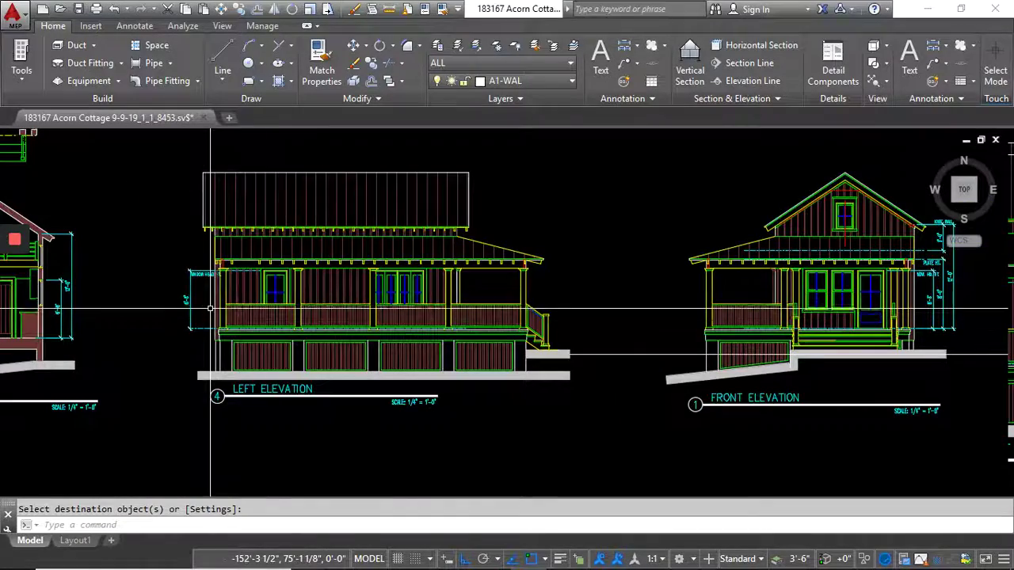
scroll(129, 299, "down", 2)
scroll(414, 330, "down", 2)
middle_click_drag(414, 329, 238, 309)
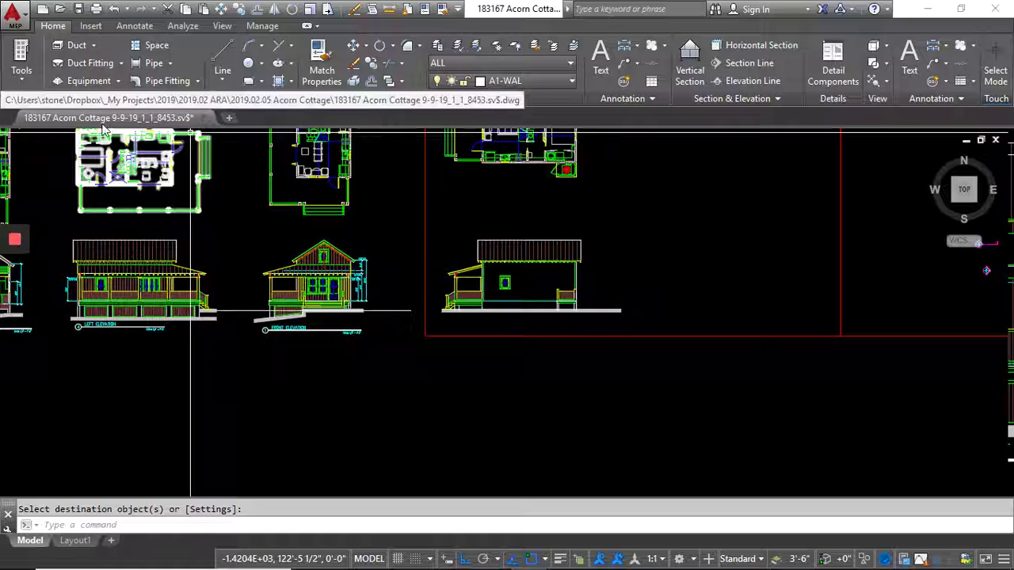
- Save the recovered drawing as 183167 Acorn Cottage 9-9-19.dwg in the 2019.02.05 Acorn Cottage project folder, replacing the existing file
mouse_move(108, 121)
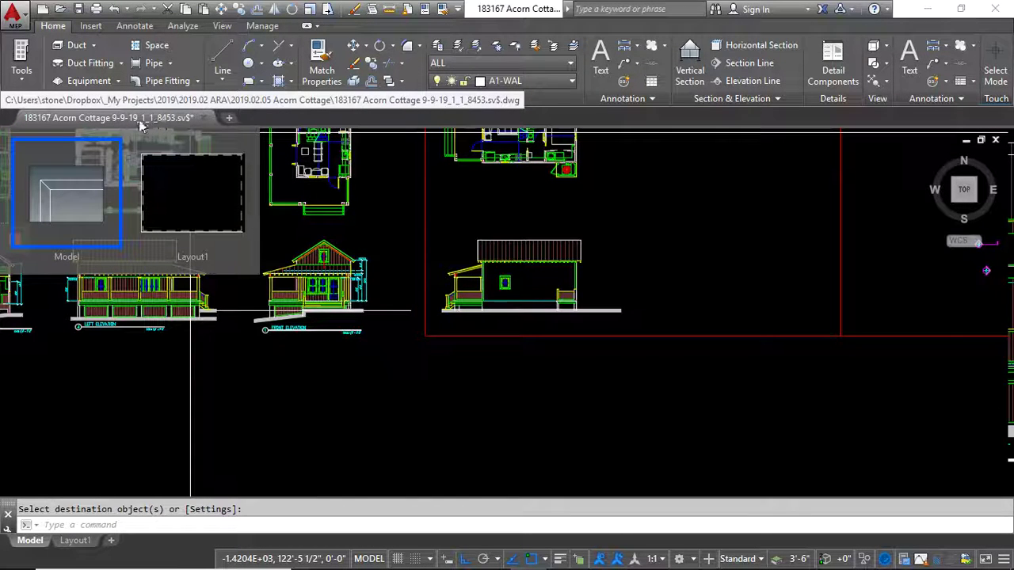
left_click(16, 16)
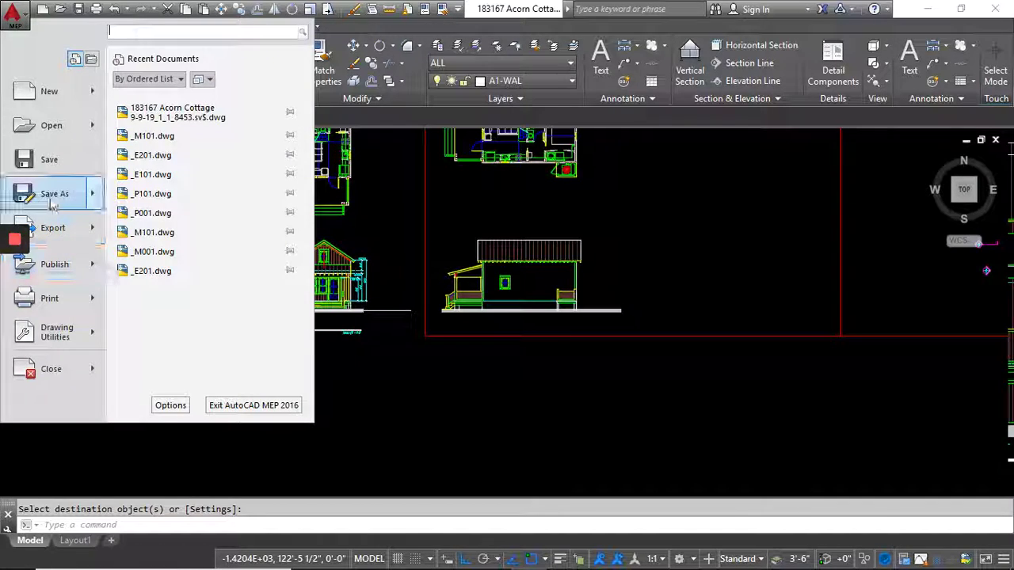
left_click(52, 197)
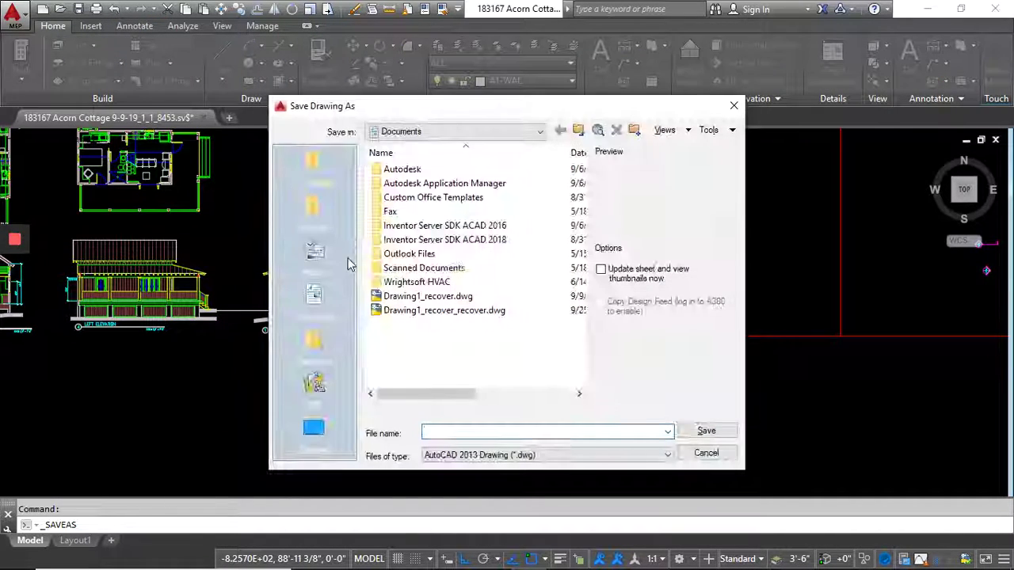
left_click(318, 182)
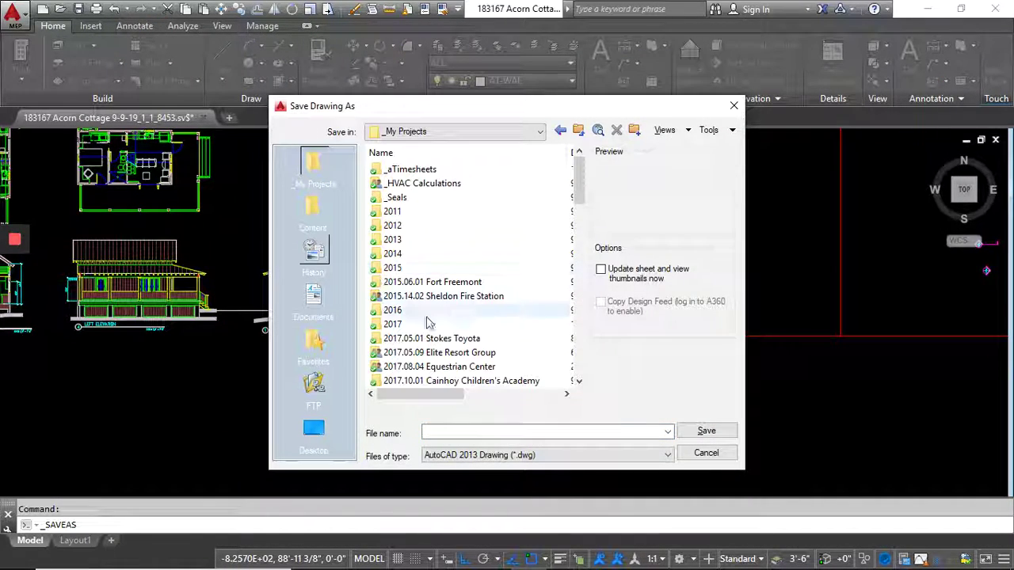
scroll(426, 322, "down", 8)
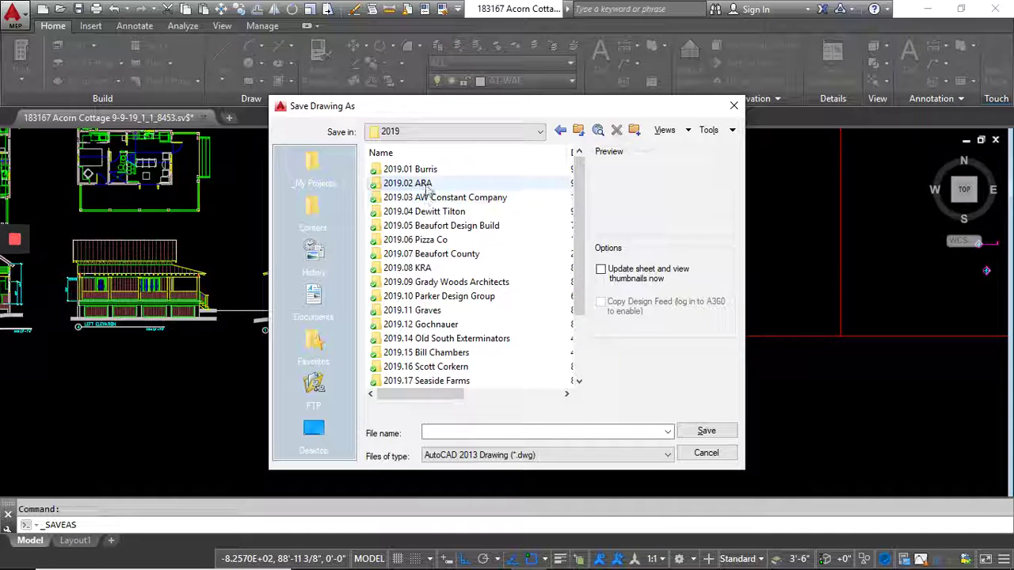
double_click(426, 184)
double_click(423, 227)
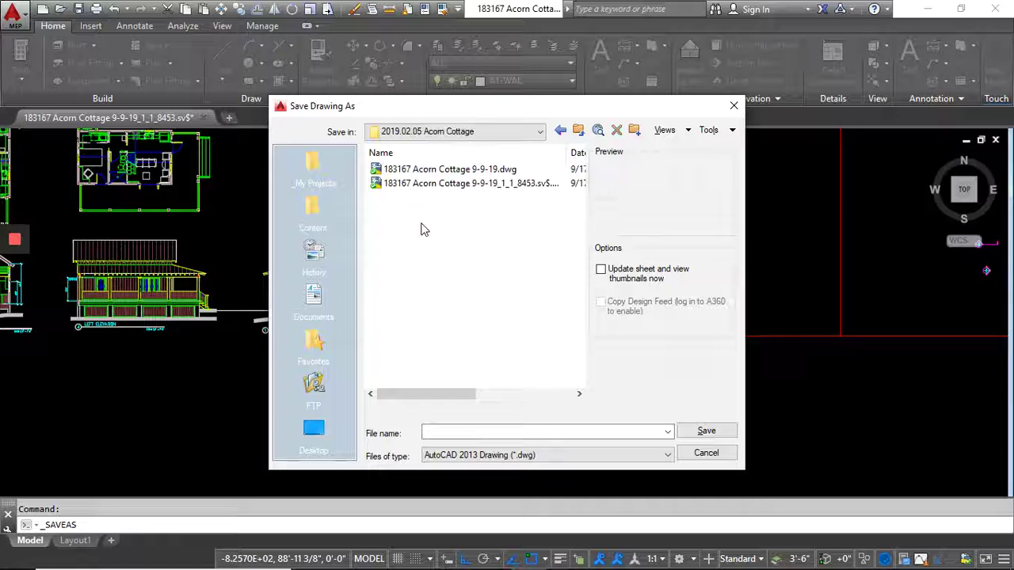
double_click(444, 170)
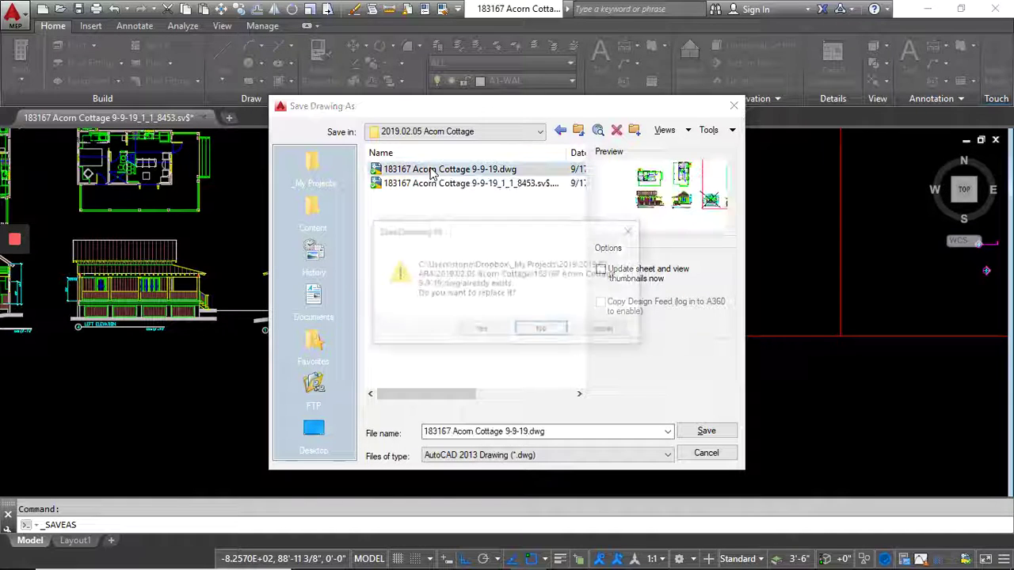
left_click(502, 332)
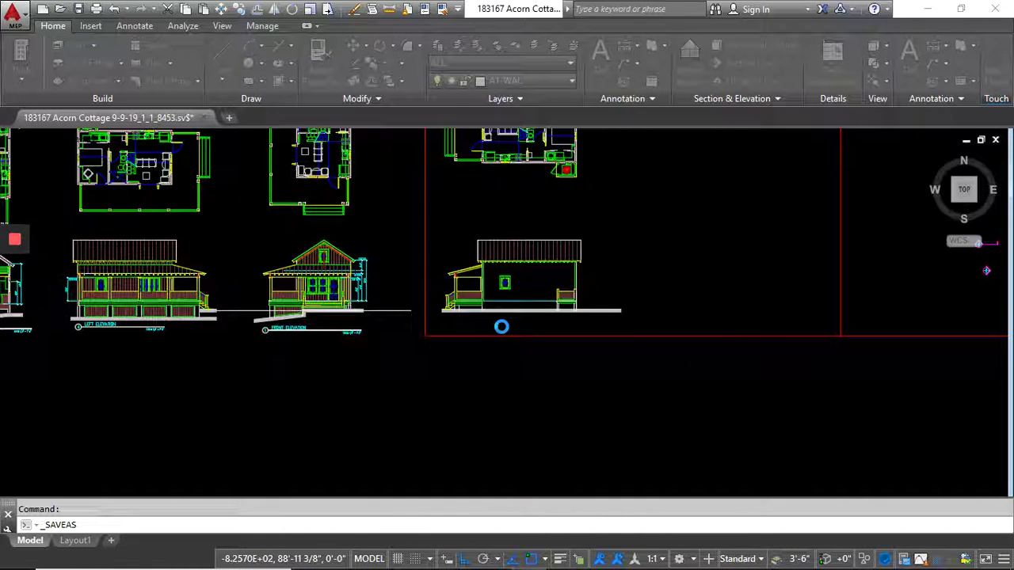
scroll(525, 310, "up", 6)
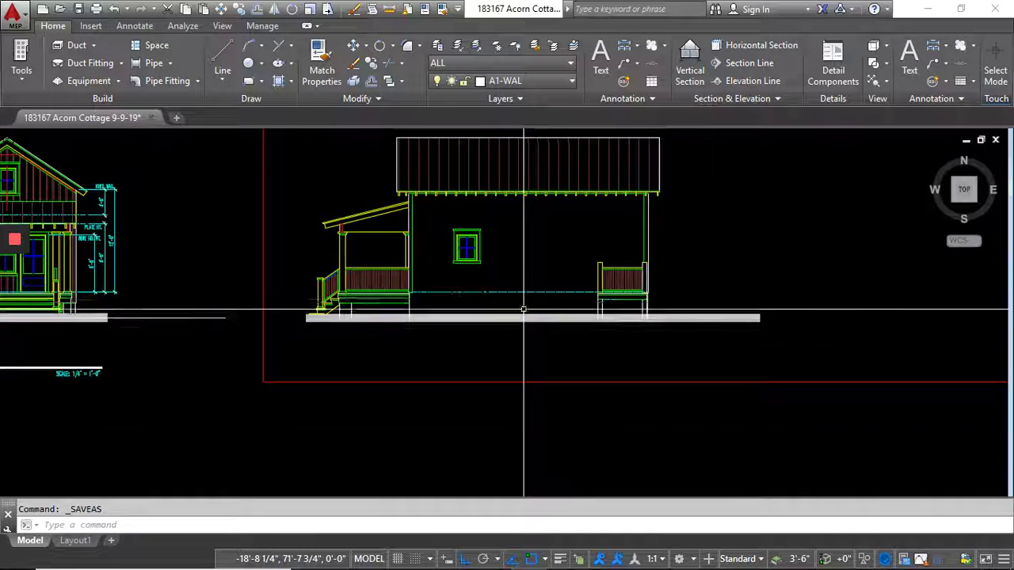
scroll(523, 310, "down", 5)
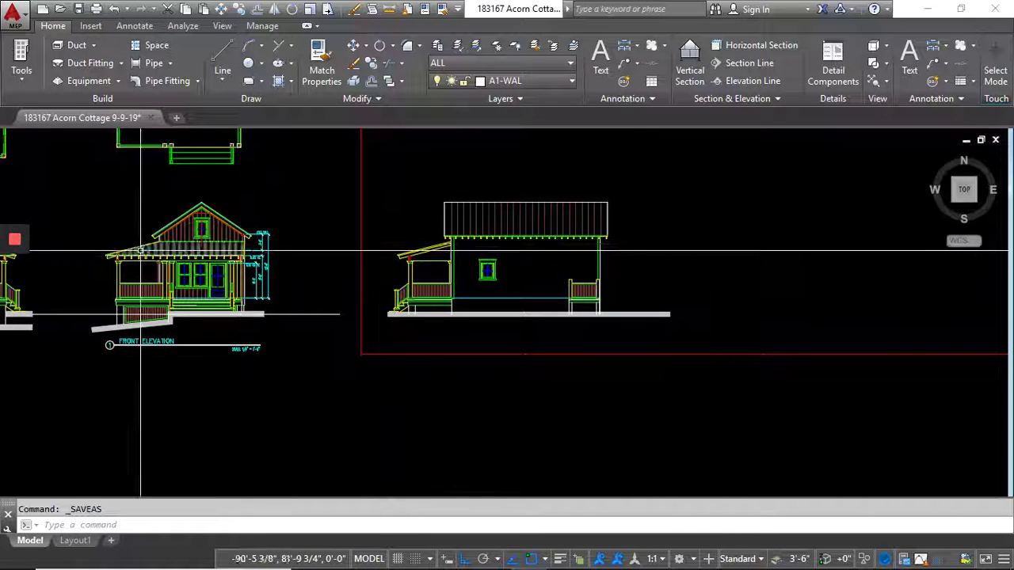